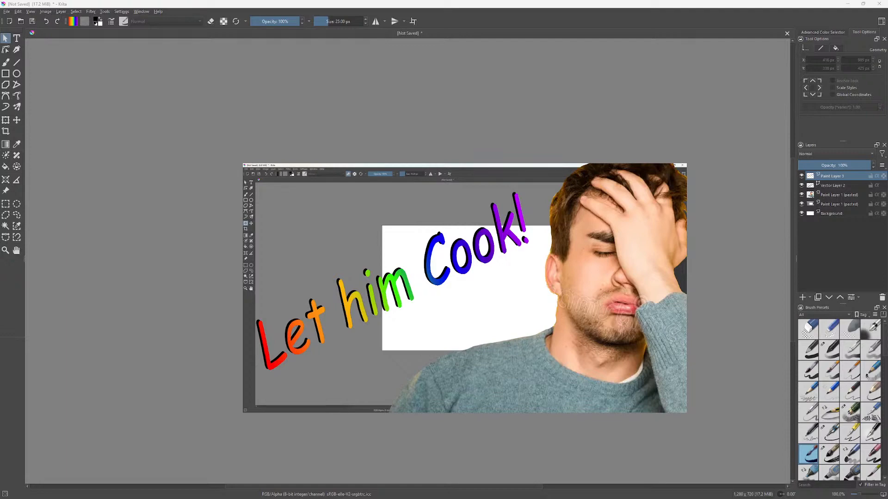
pyautogui.click(253, 101)
pyautogui.press('t')
pyautogui.moveTo(276, 214); pyautogui.dragTo(282, 217)
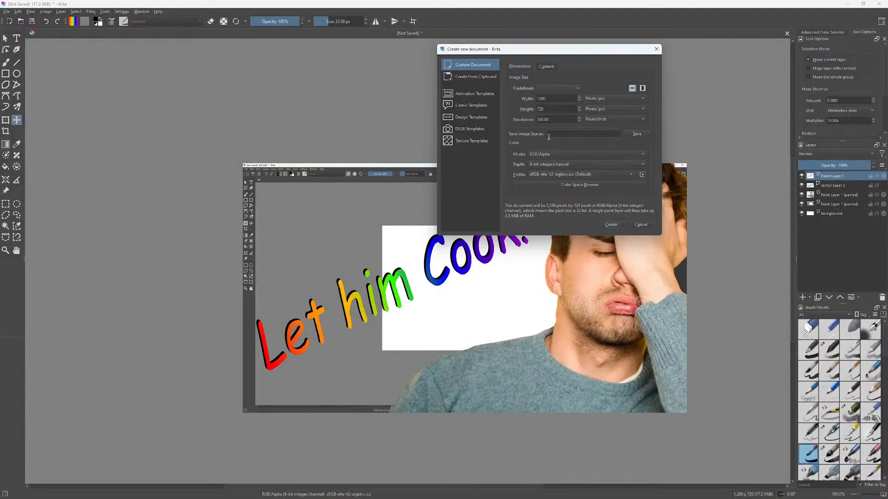
# Create a new custom document 2560 pixels wide and 1440 pixels high.
pyautogui.click(555, 100)
pyautogui.moveTo(547, 98); pyautogui.dragTo(538, 98)
pyautogui.click(545, 109)
pyautogui.press('Return')
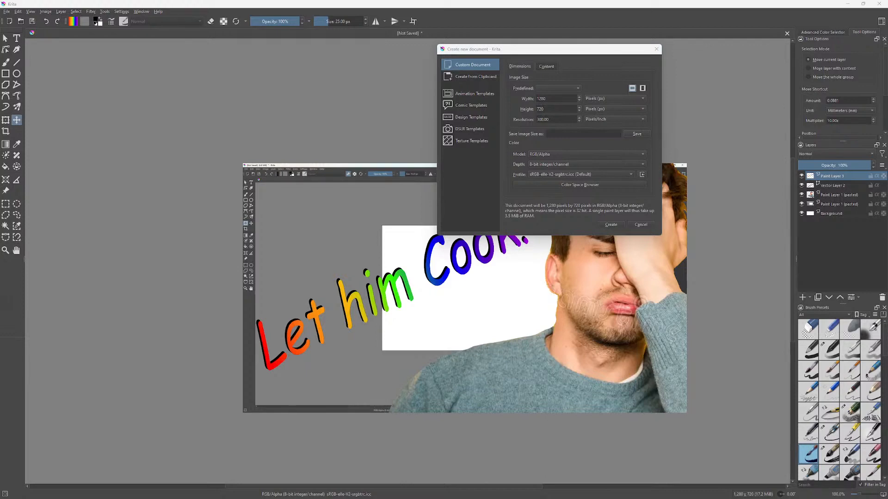
pyautogui.doubleClick(556, 98)
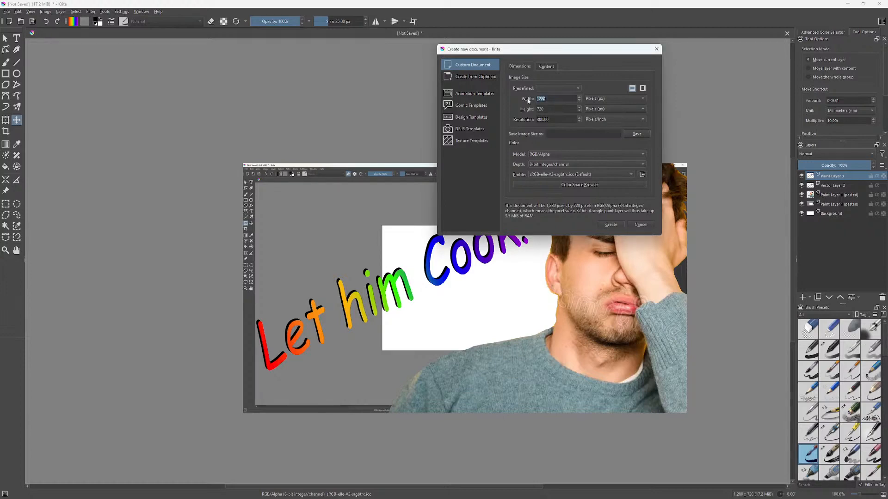
pyautogui.write('2560')
pyautogui.press('Tab')
pyautogui.write('1440')
pyautogui.click(610, 225)
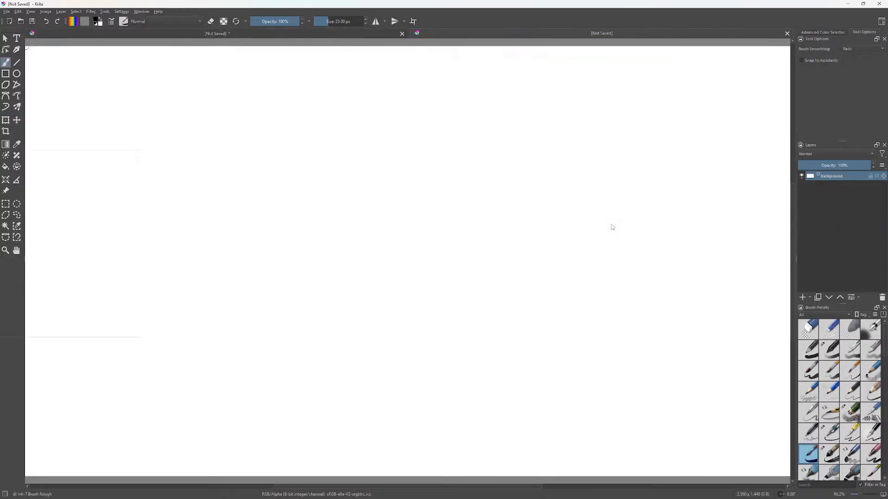
pyautogui.scroll(-2, 444, 202)
pyautogui.scroll(3, 444, 202)
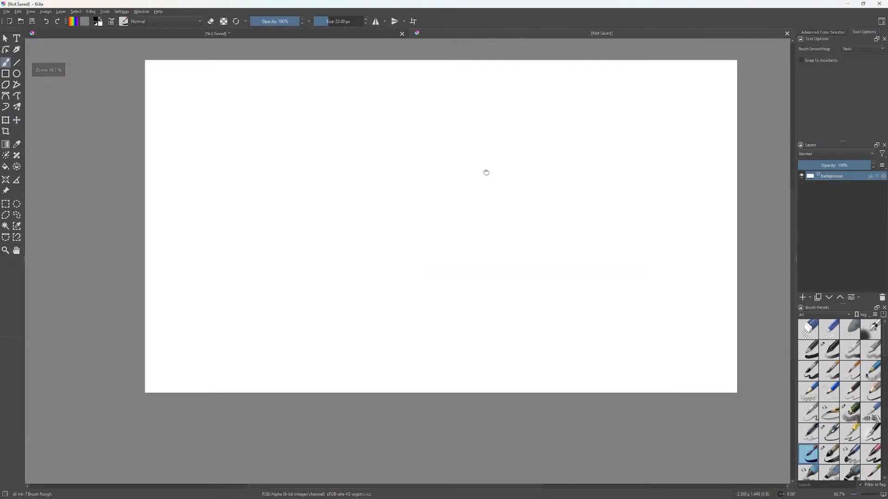
pyautogui.scroll(-1, 467, 206)
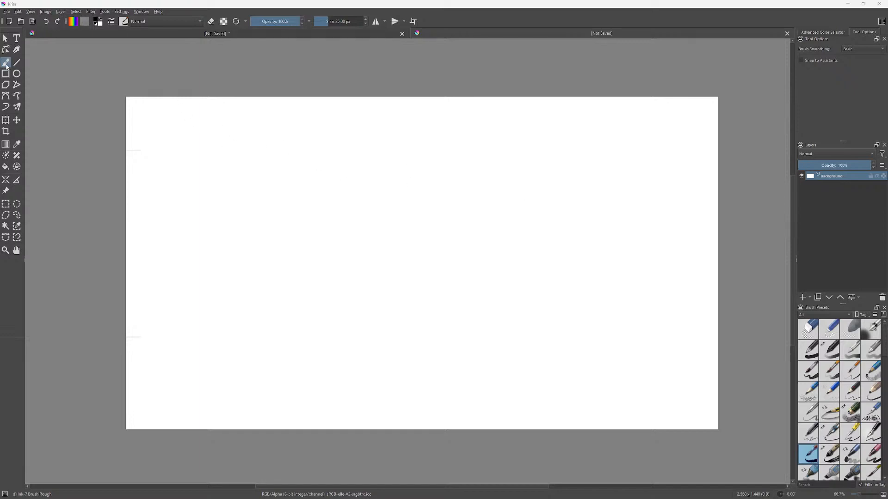
# Try a stroke with the Ink-7 Brush Rough preset and one with another brush preset, undoing each.
pyautogui.moveTo(236, 181); pyautogui.dragTo(323, 157)
pyautogui.hotkey('ctrl', 'z')
pyautogui.scroll(-6, 866, 413)
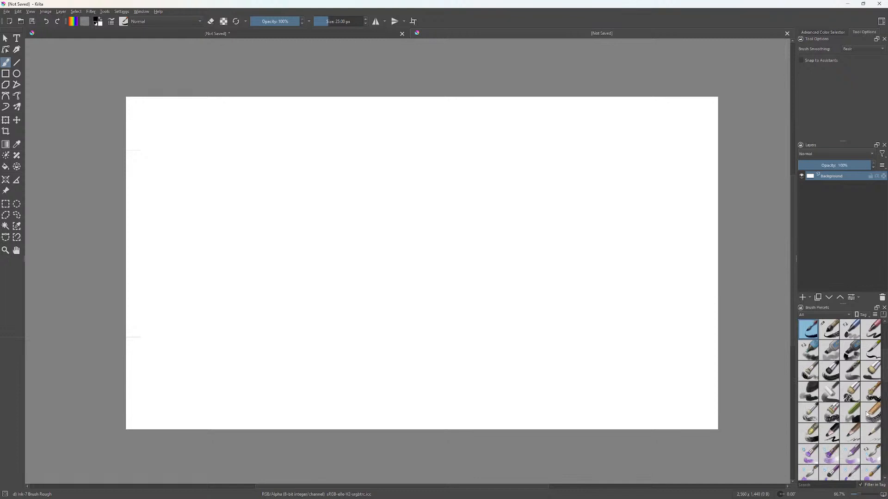
pyautogui.click(830, 413)
pyautogui.moveTo(366, 222)
pyautogui.mouseDown()
pyautogui.moveTo(539, 366)
pyautogui.moveTo(604, 337)
pyautogui.mouseUp()
pyautogui.hotkey('ctrl', 'z')
# Try the Wet Bristles Rough brush with a dab and a curved stroke on the canvas, and undo them.
pyautogui.click(826, 461)
pyautogui.click(477, 315)
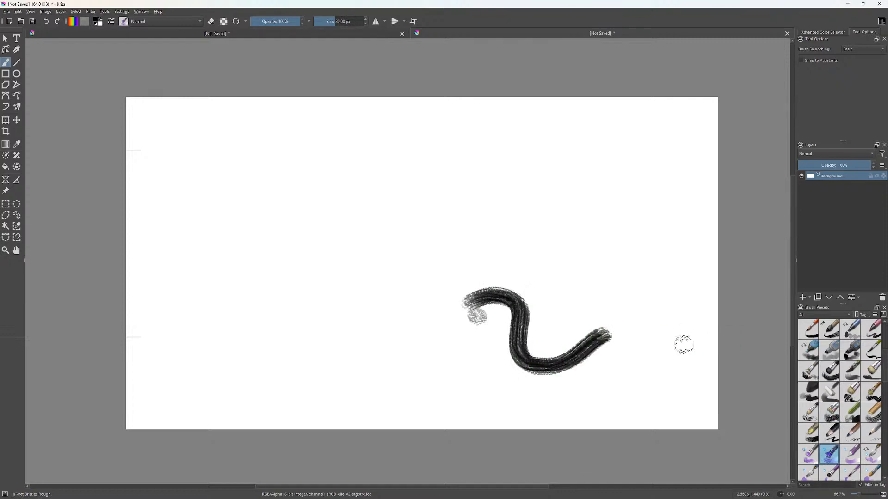
pyautogui.hotkey('ctrl', 'z')
pyautogui.moveTo(407, 283)
pyautogui.mouseDown()
pyautogui.moveTo(469, 282)
pyautogui.moveTo(610, 322)
pyautogui.mouseUp()
pyautogui.hotkey('ctrl', 'z')
pyautogui.hotkey('ctrl', 'z')
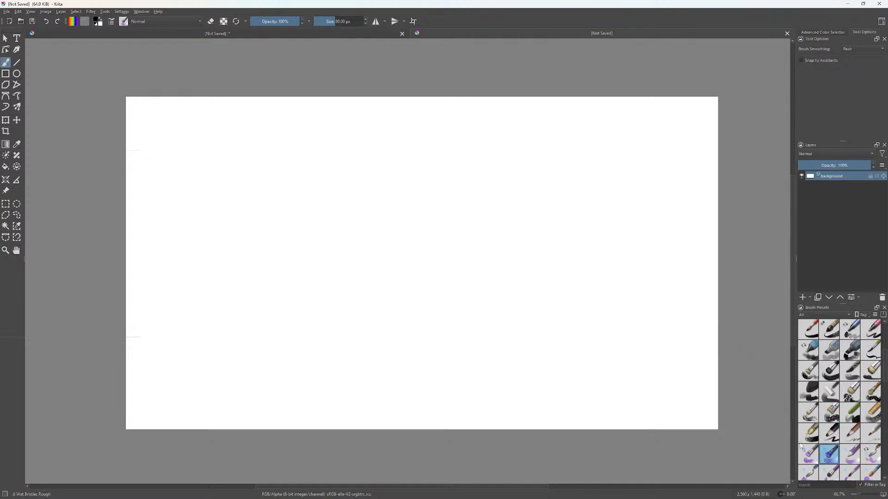
# Switch to the Wet Bristles brush preset and set the brush size to 8.33 px.
pyautogui.click(808, 454)
pyautogui.moveTo(520, 327)
pyautogui.mouseDown()
pyautogui.moveTo(576, 340)
pyautogui.moveTo(624, 336)
pyautogui.mouseUp()
pyautogui.hotkey('ctrl', 'z')
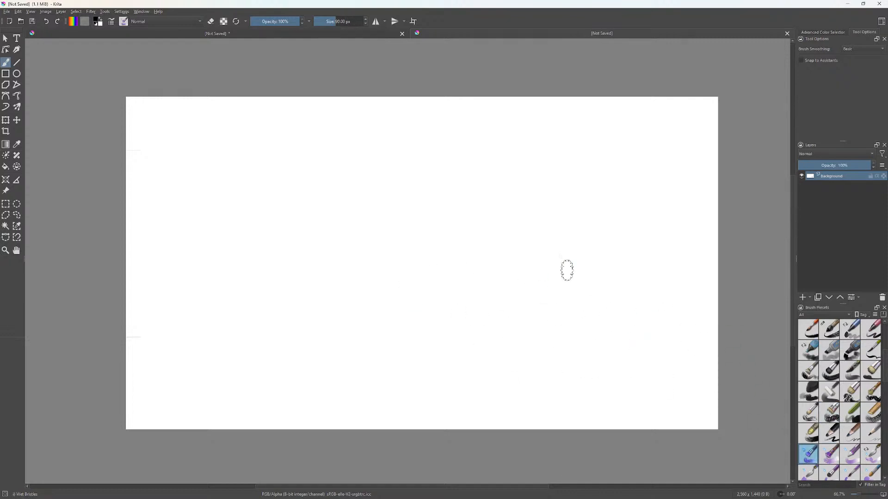
pyautogui.moveTo(331, 21); pyautogui.dragTo(323, 22)
# Draw thin V-shaped test strokes in the upper-right area of the canvas, undoing each one.
pyautogui.moveTo(587, 185)
pyautogui.mouseDown()
pyautogui.moveTo(562, 218)
pyautogui.moveTo(617, 230)
pyautogui.mouseUp()
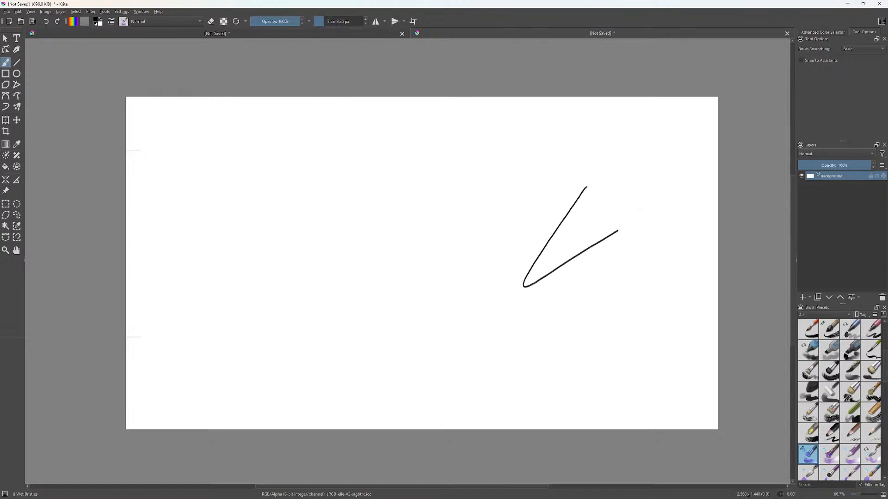
pyautogui.hotkey('ctrl', 'z')
pyautogui.moveTo(596, 168); pyautogui.dragTo(680, 194)
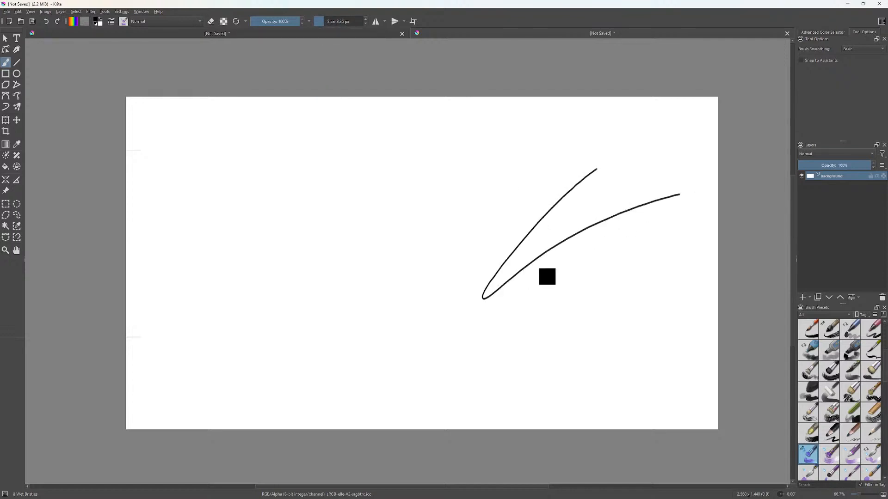
pyautogui.hotkey('ctrl', 'z')
pyautogui.moveTo(522, 199)
pyautogui.mouseDown()
pyautogui.moveTo(617, 223)
pyautogui.moveTo(629, 217)
pyautogui.mouseUp()
pyautogui.hotkey('ctrl', 'z')
pyautogui.moveTo(527, 143)
pyautogui.mouseDown()
pyautogui.moveTo(449, 262)
pyautogui.moveTo(595, 188)
pyautogui.mouseUp()
pyautogui.hotkey('ctrl', 'z')
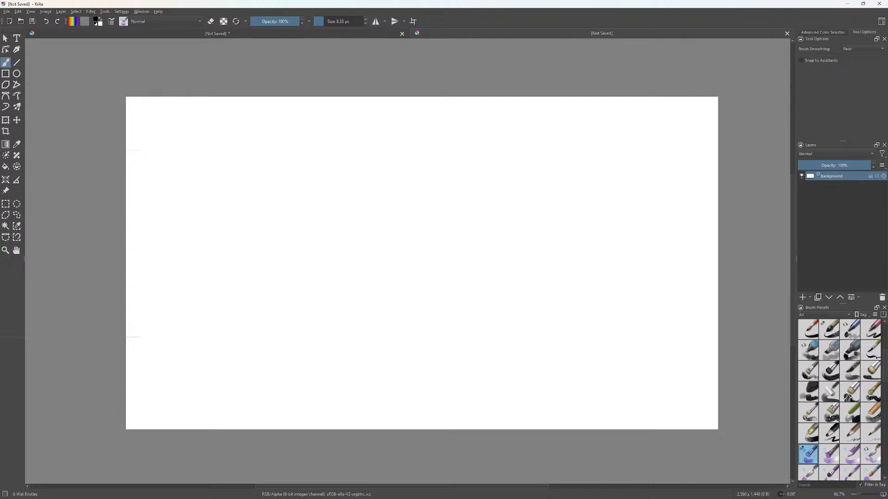
# Sketch several thin freehand lines near the middle of the canvas and undo them all.
pyautogui.moveTo(337, 240)
pyautogui.mouseDown()
pyautogui.moveTo(319, 186)
pyautogui.moveTo(331, 195)
pyautogui.moveTo(352, 187)
pyautogui.mouseUp()
pyautogui.hotkey('ctrl', 'z')
pyautogui.moveTo(385, 293); pyautogui.dragTo(372, 227)
pyautogui.moveTo(377, 213); pyautogui.dragTo(384, 227)
pyautogui.hotkey('ctrl', 'z')
pyautogui.moveTo(381, 224)
pyautogui.mouseDown()
pyautogui.moveTo(390, 236)
pyautogui.moveTo(369, 206)
pyautogui.moveTo(394, 230)
pyautogui.moveTo(393, 250)
pyautogui.moveTo(393, 207)
pyautogui.moveTo(445, 249)
pyautogui.moveTo(462, 222)
pyautogui.moveTo(474, 254)
pyautogui.mouseUp()
pyautogui.hotkey('ctrl', 'z')
pyautogui.hotkey('ctrl', 'z')
pyautogui.hotkey('ctrl', 'z')
pyautogui.hotkey('ctrl', 'z')
pyautogui.hotkey('ctrl', 'z')
pyautogui.hotkey('ctrl', 'z')
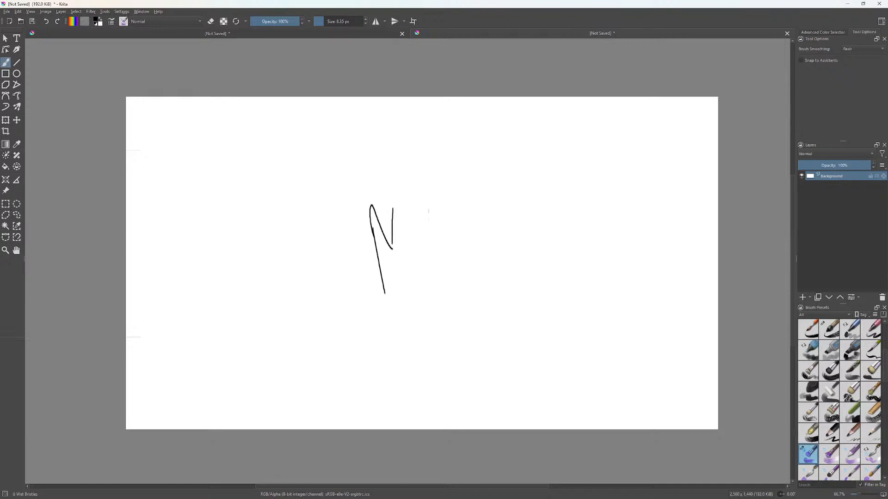
pyautogui.hotkey('ctrl', 'z')
pyautogui.hotkey('ctrl', 'z')
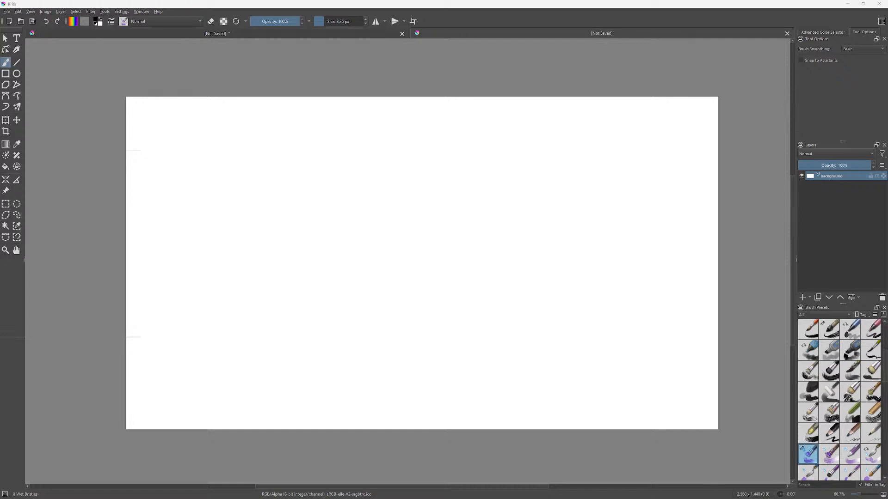
# Switch to the Opera private browsing window and search Google Images for "Stock images".
pyautogui.hotkey('alt', 'Tab')
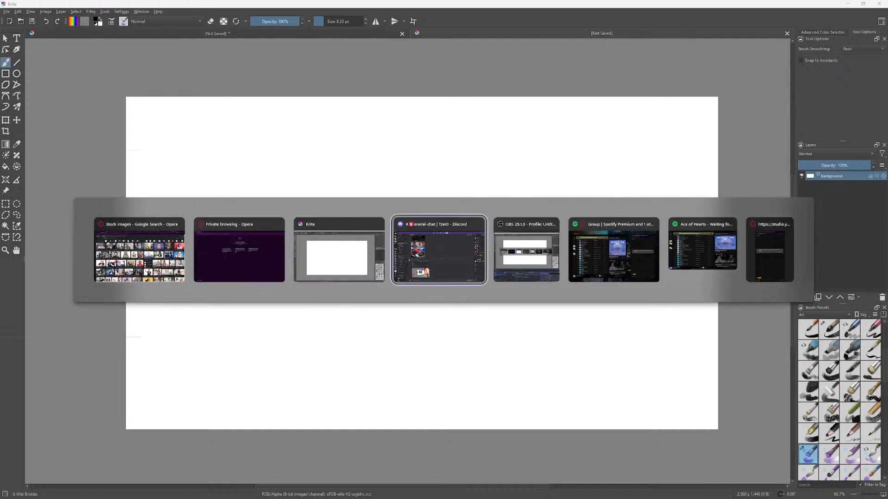
pyautogui.press('Escape')
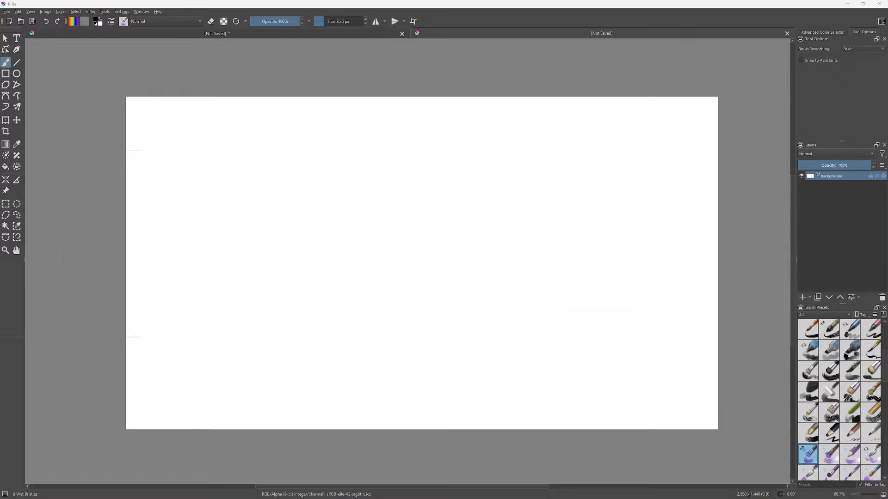
pyautogui.moveTo(887, 90); pyautogui.dragTo(398, 1)
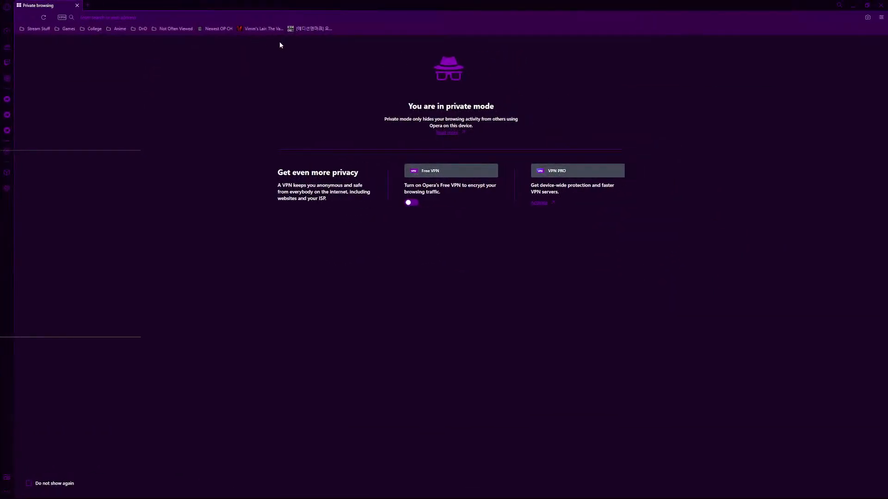
pyautogui.write('Stock images')
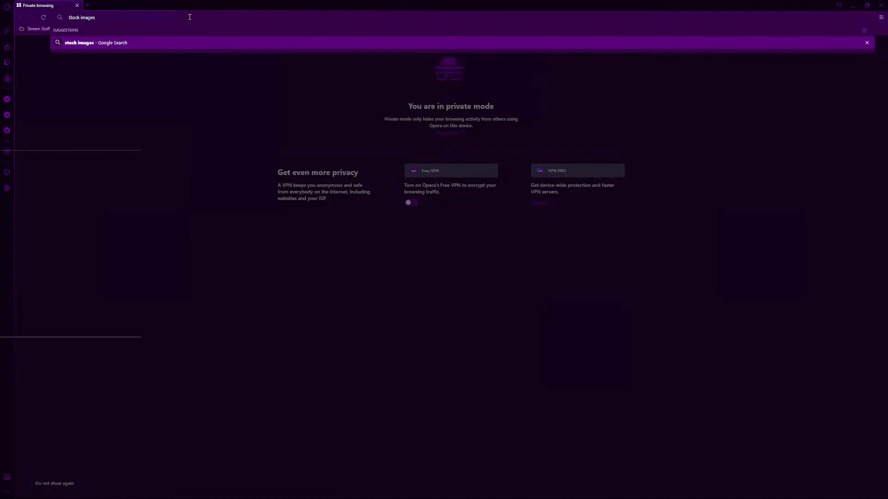
pyautogui.press('Return')
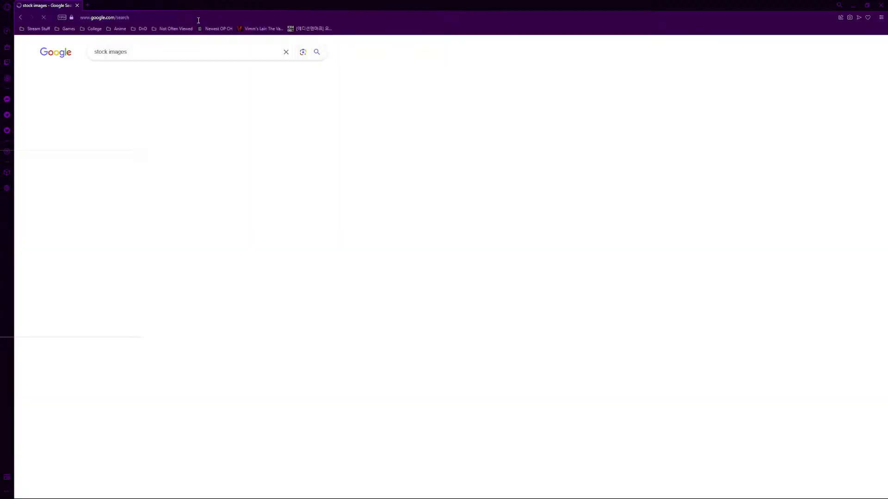
pyautogui.click(99, 73)
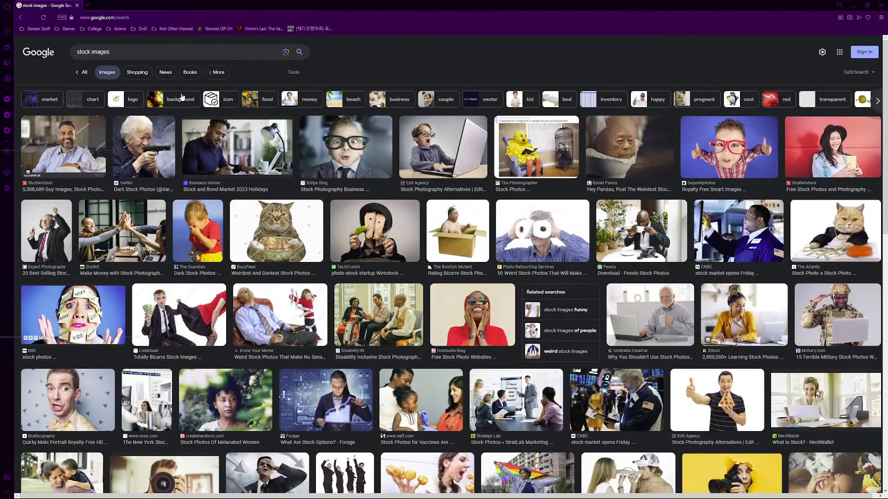
# Look through the stock image results for a picture suitable for the new canvas.
pyautogui.scroll(-3, 238, 252)
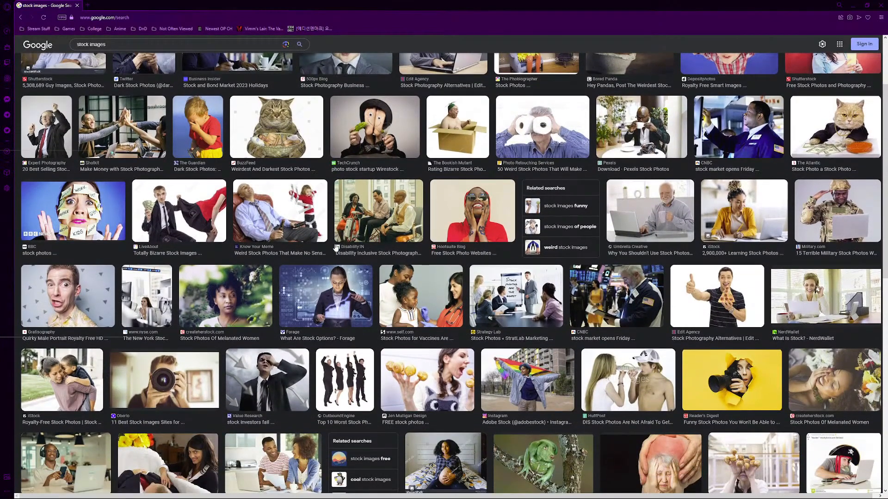
pyautogui.scroll(-2, 335, 247)
pyautogui.scroll(-1, 335, 247)
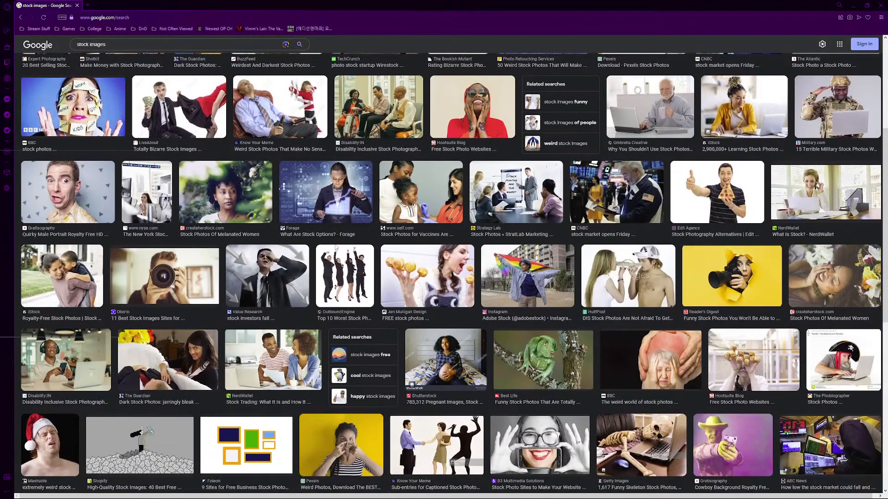
pyautogui.scroll(-7, 334, 249)
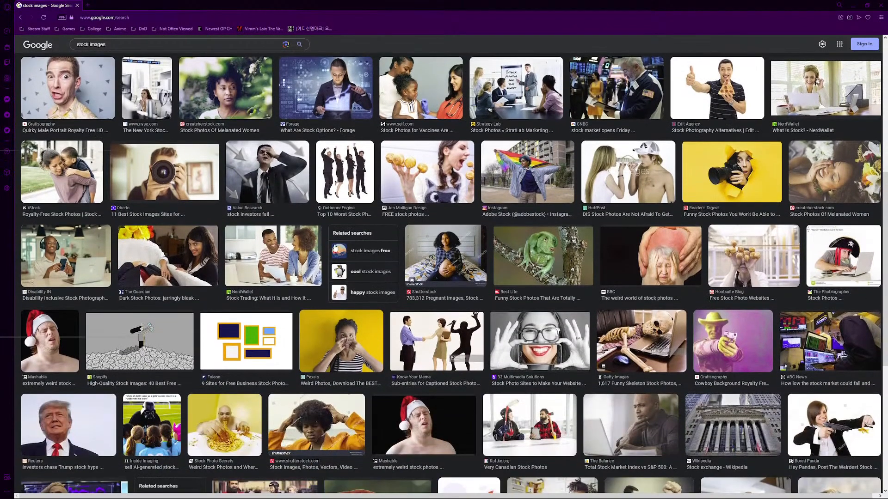
pyautogui.scroll(-2, 334, 248)
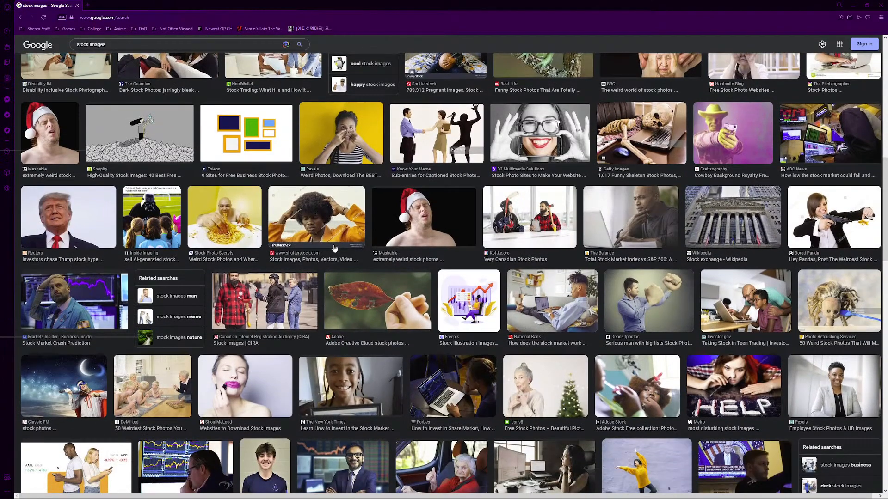
pyautogui.scroll(-4, 335, 248)
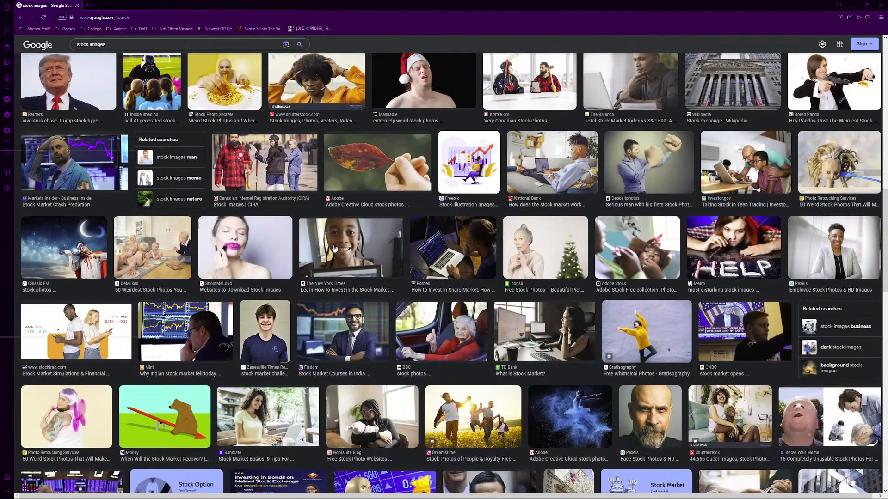
pyautogui.scroll(-6, 335, 249)
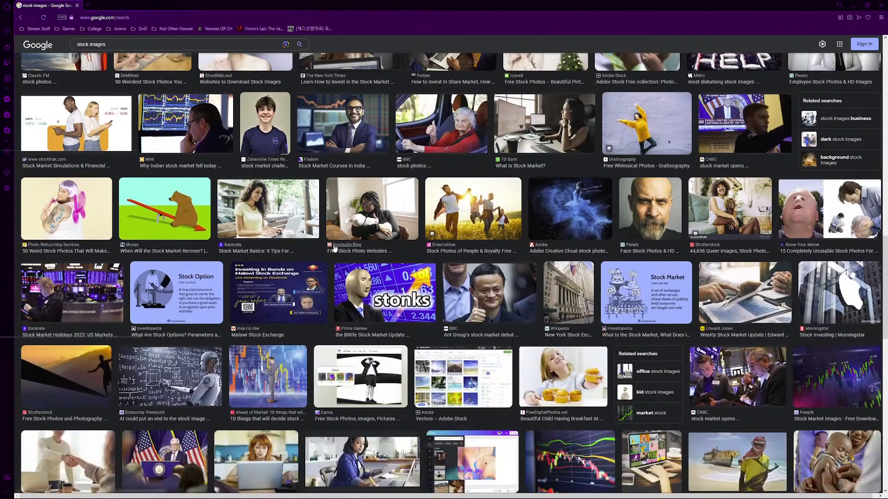
pyautogui.scroll(-2, 334, 248)
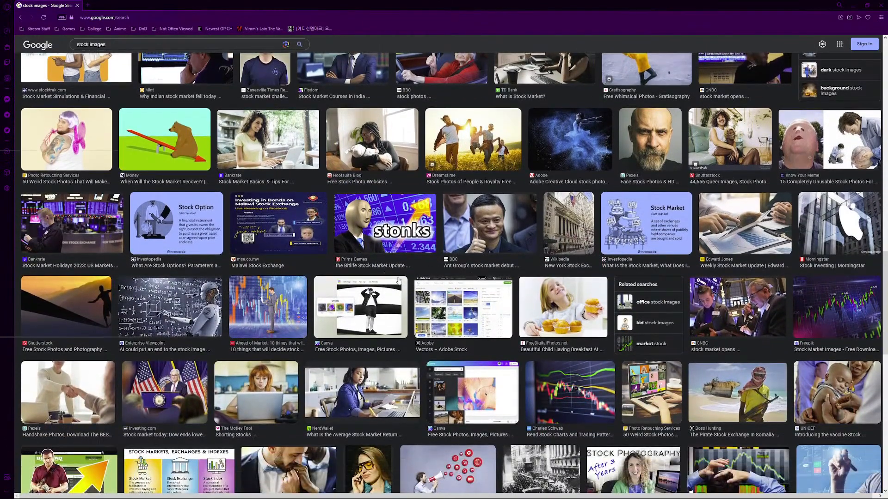
pyautogui.scroll(-3, 406, 279)
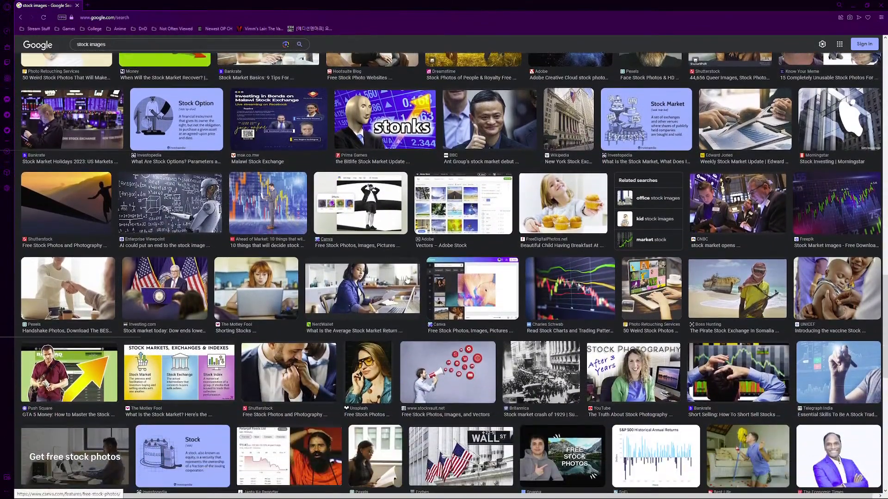
pyautogui.scroll(10, 406, 280)
pyautogui.scroll(15, 406, 280)
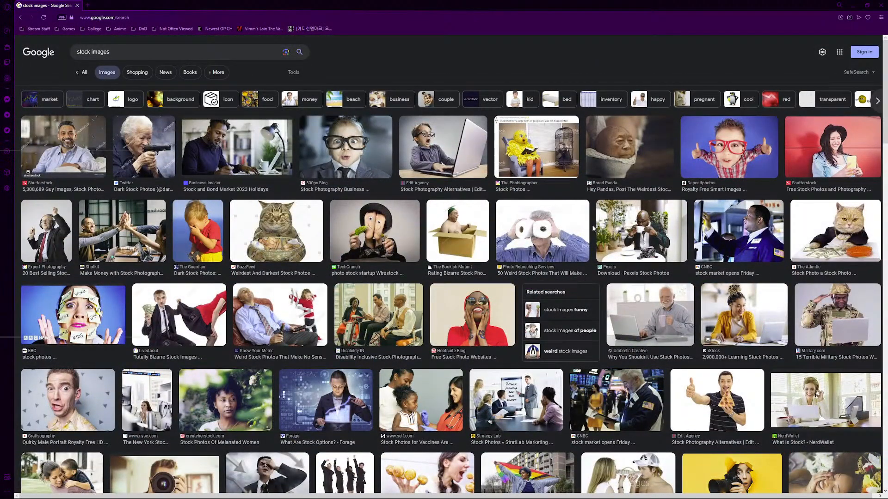
pyautogui.scroll(-3, 693, 221)
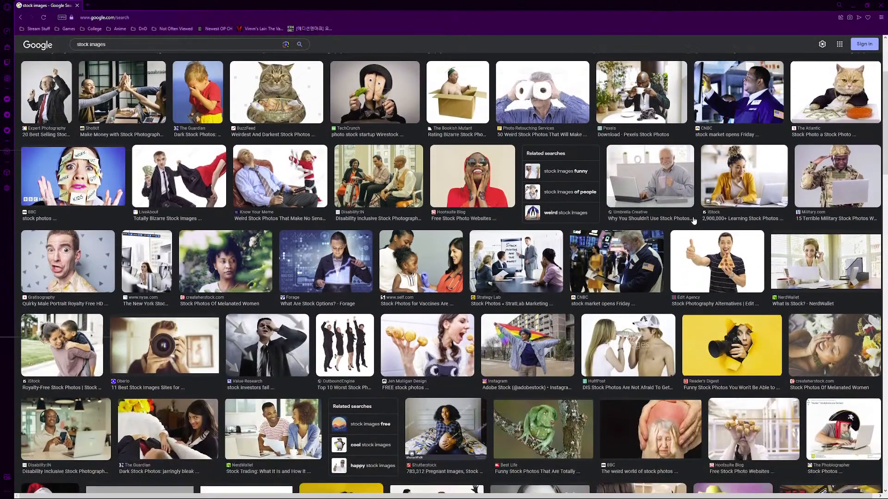
pyautogui.scroll(-1, 693, 222)
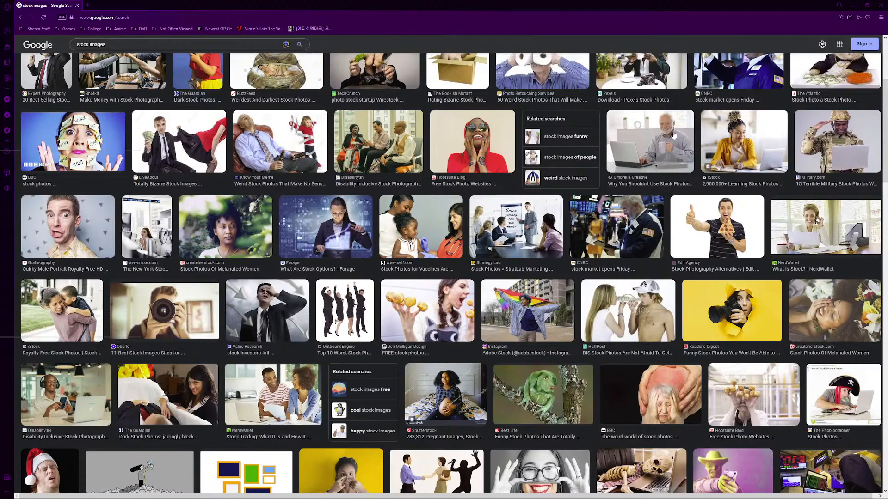
pyautogui.scroll(-2, 474, 200)
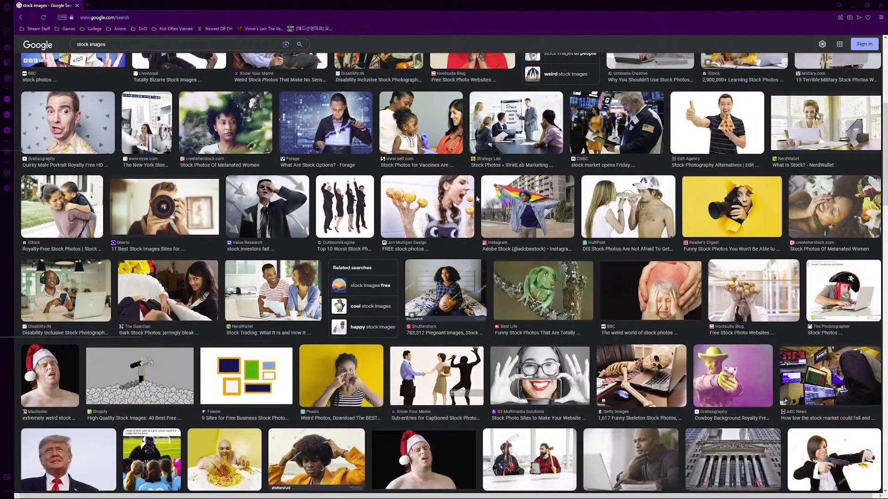
pyautogui.scroll(-1, 475, 195)
pyautogui.scroll(-1, 476, 195)
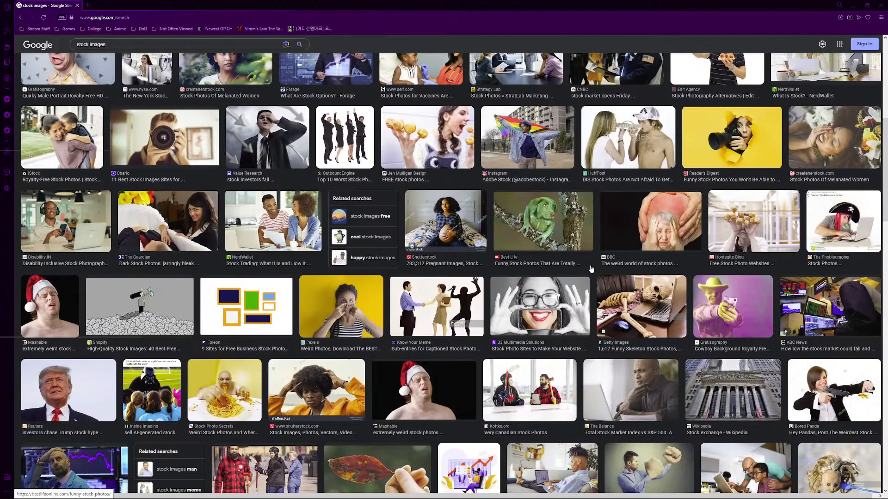
pyautogui.scroll(8, 590, 269)
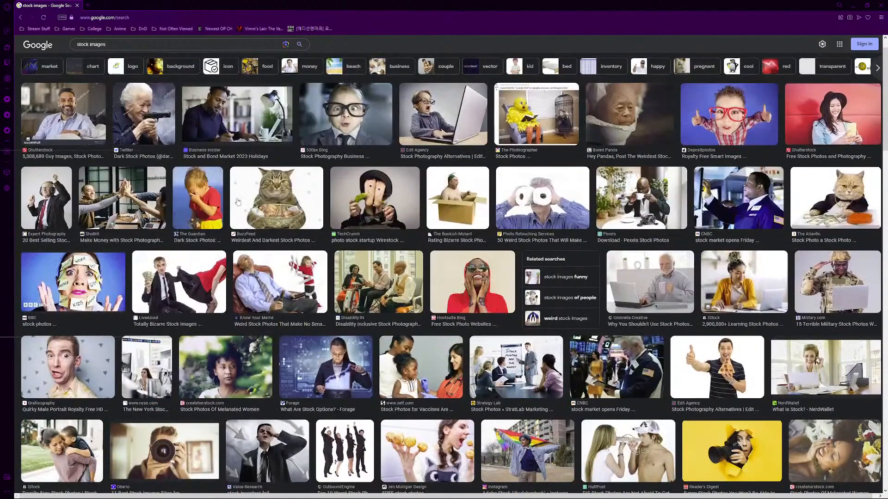
# Refine the image search to "weird stock images".
pyautogui.click(78, 55)
pyautogui.write('weird')
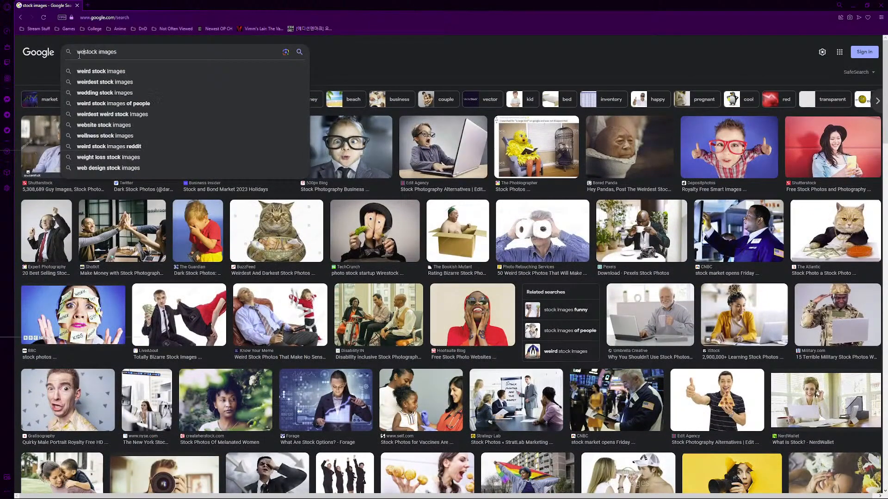
pyautogui.press('Return')
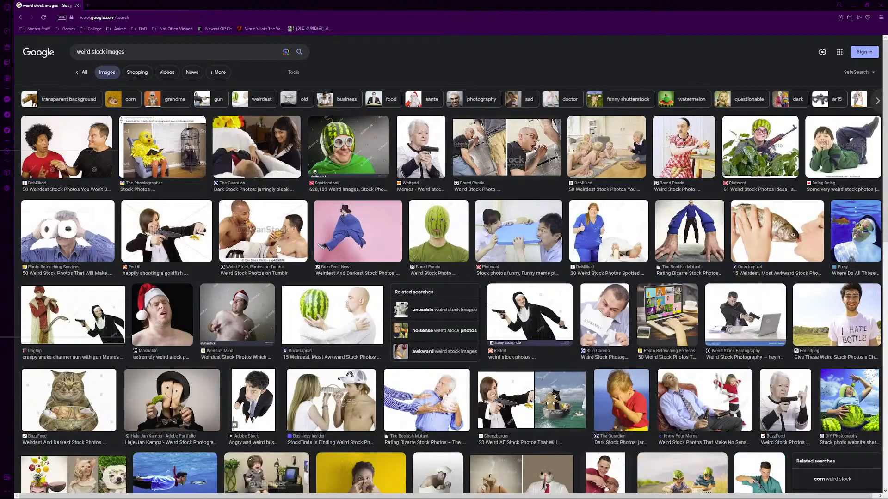
# Find the "16 Weird Stock Photos from Japan" picture of a pizza held out of a concrete hole, copy it and return to Krita.
pyautogui.scroll(-5, 281, 276)
pyautogui.scroll(-4, 281, 276)
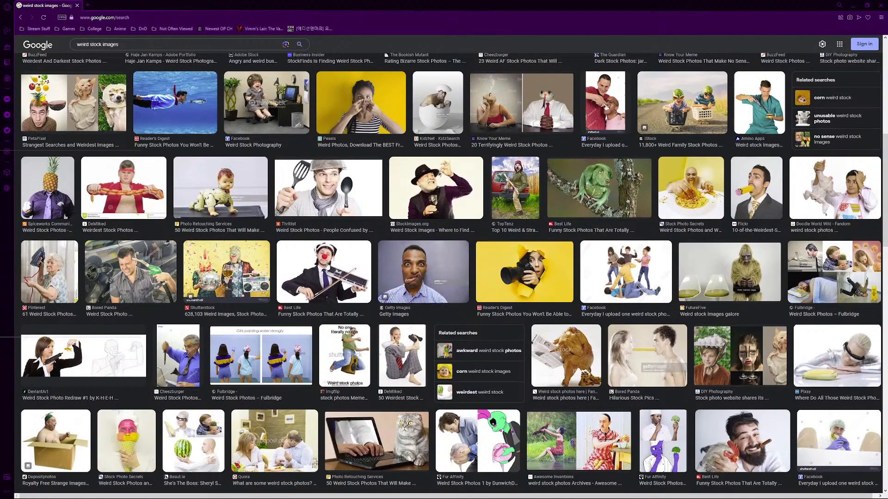
pyautogui.scroll(-3, 327, 265)
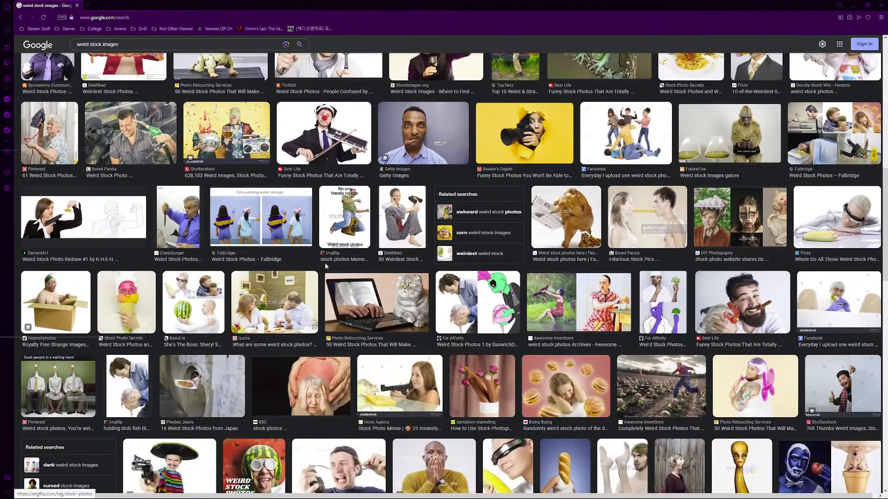
pyautogui.scroll(-1, 326, 268)
pyautogui.scroll(-1, 322, 271)
pyautogui.scroll(-2, 321, 270)
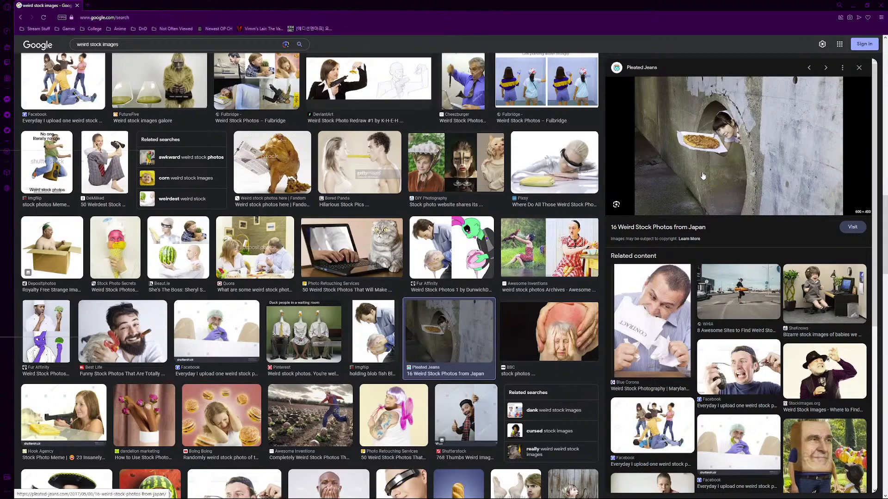
pyautogui.rightClick(724, 156)
pyautogui.click(747, 243)
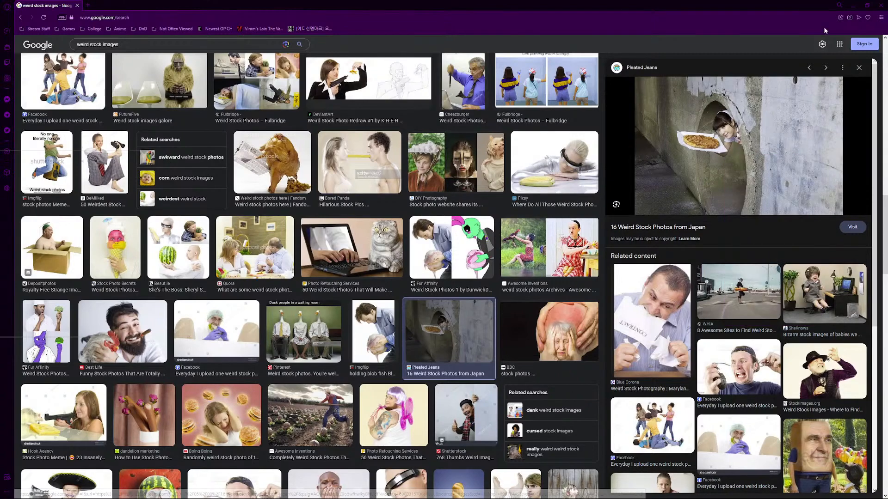
pyautogui.click(851, 5)
# Draw a large open curved stroke around the middle of the blank canvas and undo it.
pyautogui.moveTo(379, 191)
pyautogui.mouseDown()
pyautogui.moveTo(317, 240)
pyautogui.moveTo(491, 234)
pyautogui.mouseUp()
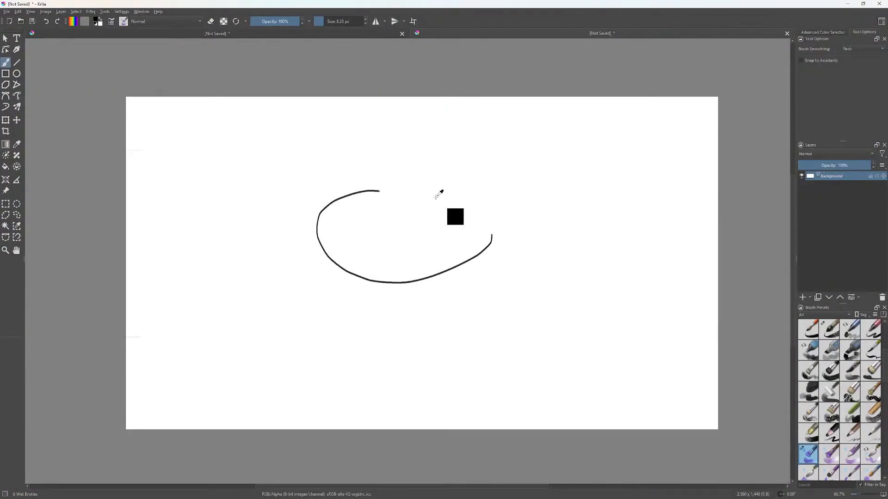
pyautogui.hotkey('ctrl', 'z')
pyautogui.hotkey('ctrl', 'z')
# Paste the copied photo onto the canvas as a new layer, using the attached bitmap as the paste source.
pyautogui.hotkey('ctrl', 'v')
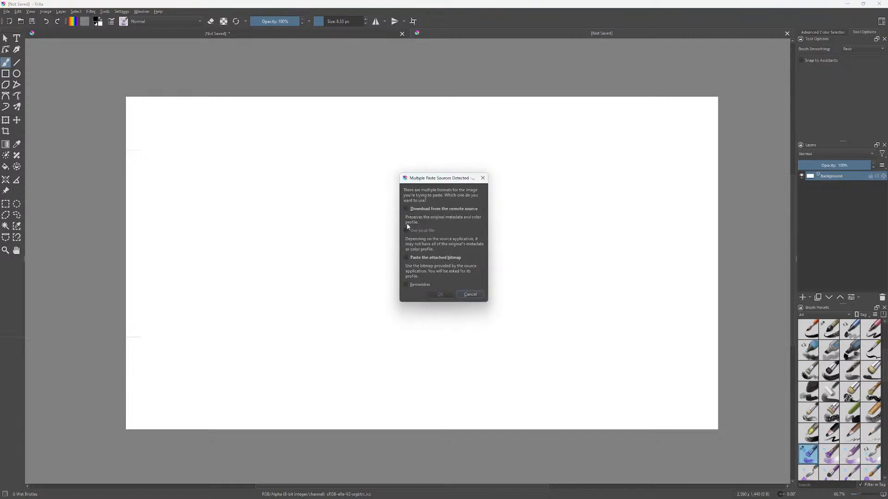
pyautogui.click(407, 258)
pyautogui.click(441, 295)
pyautogui.click(405, 247)
pyautogui.click(441, 283)
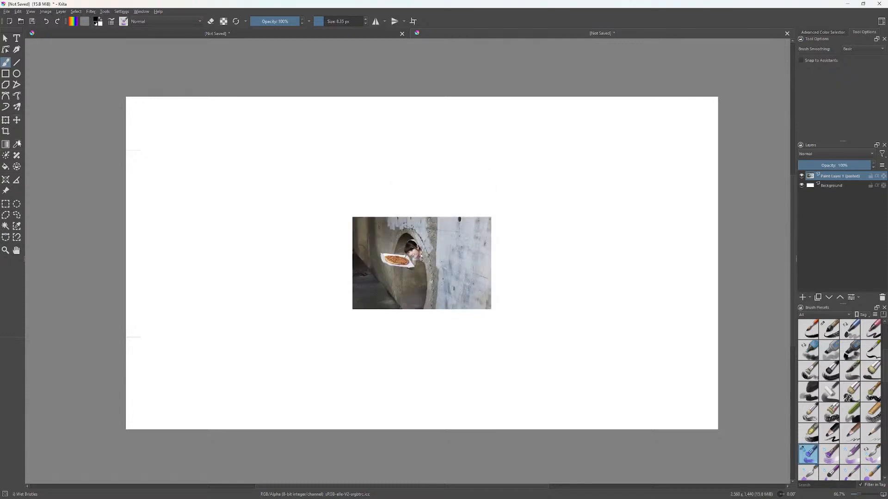
# Transform the pasted photo layer, stretching its opposite corners to the canvas corners so it fills the whole canvas.
pyautogui.click(6, 119)
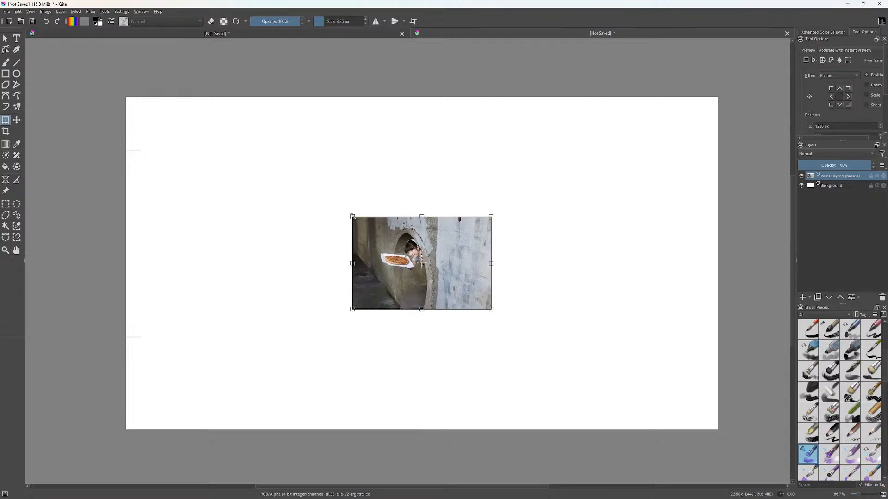
pyautogui.moveTo(352, 216); pyautogui.dragTo(125, 96)
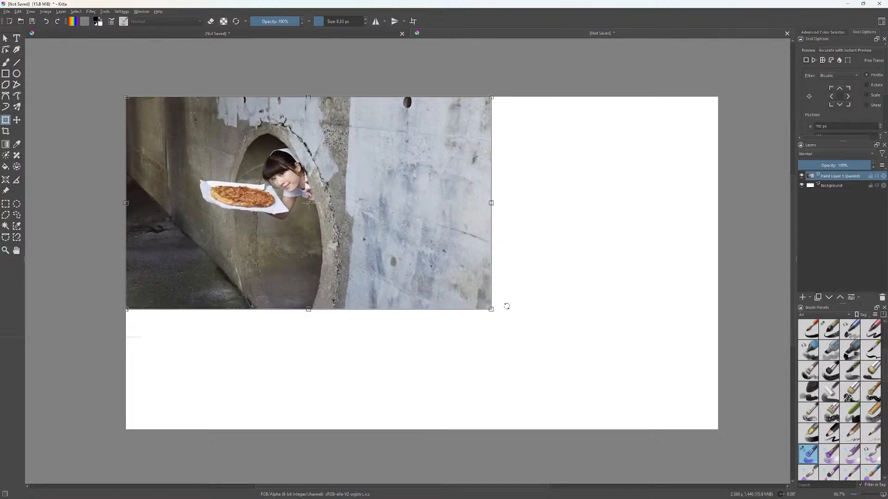
pyautogui.moveTo(491, 308); pyautogui.dragTo(717, 429)
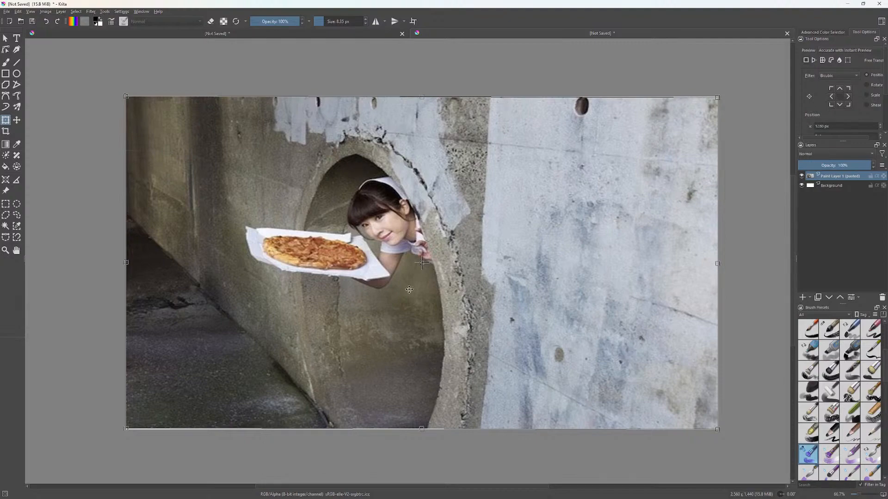
# Switch back to the Opera browser and look through the weird stock image results for another picture to use.
pyautogui.hotkey('alt', 'Tab')
pyautogui.press('Tab')
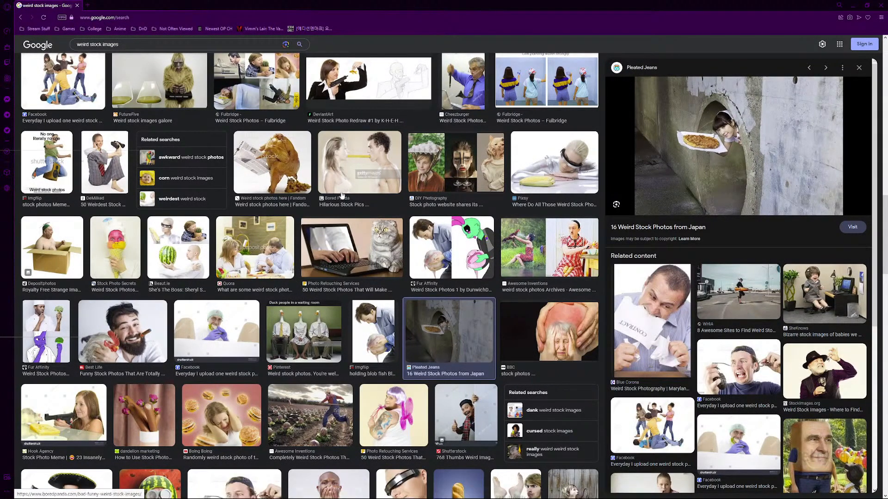
pyautogui.scroll(-1, 201, 289)
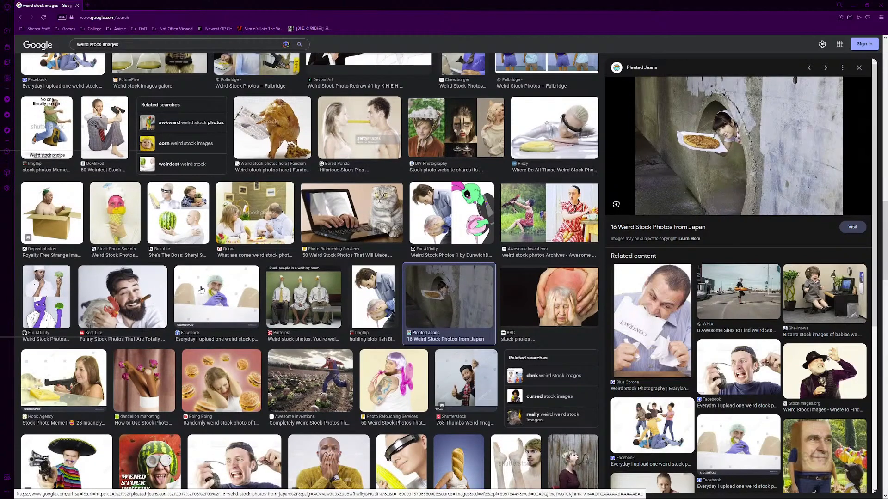
pyautogui.scroll(-3, 200, 290)
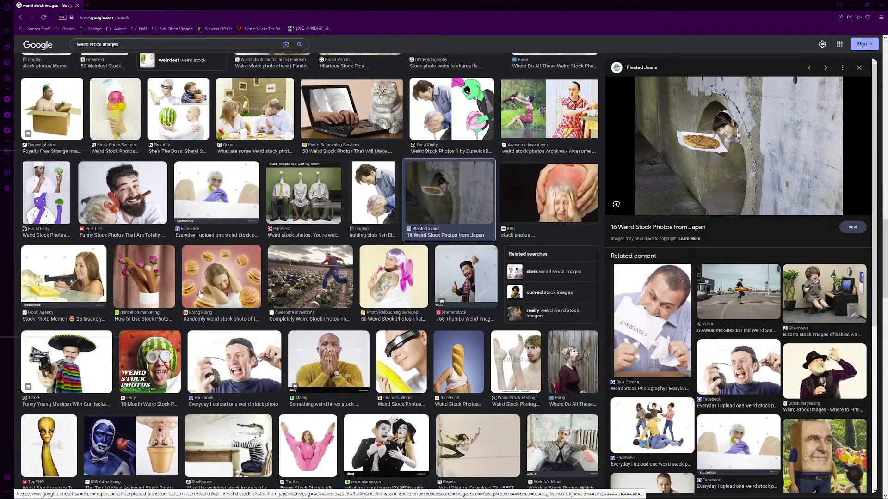
pyautogui.scroll(-3, 201, 293)
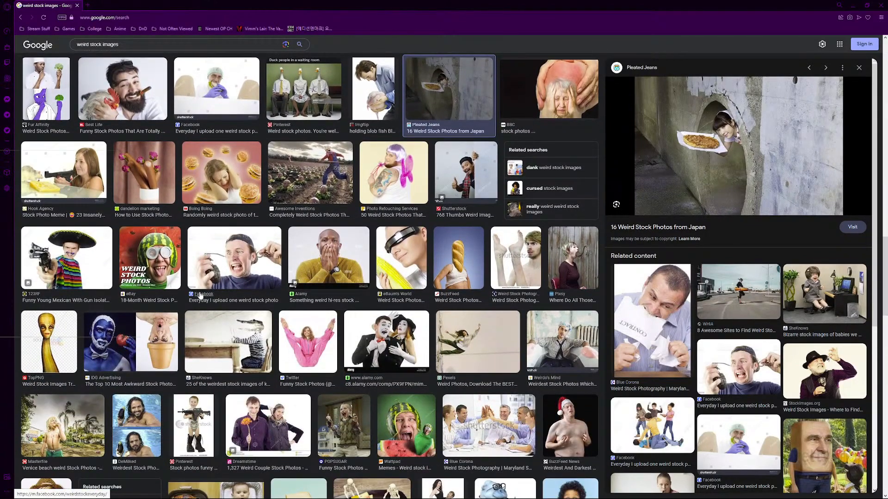
pyautogui.scroll(-3, 200, 296)
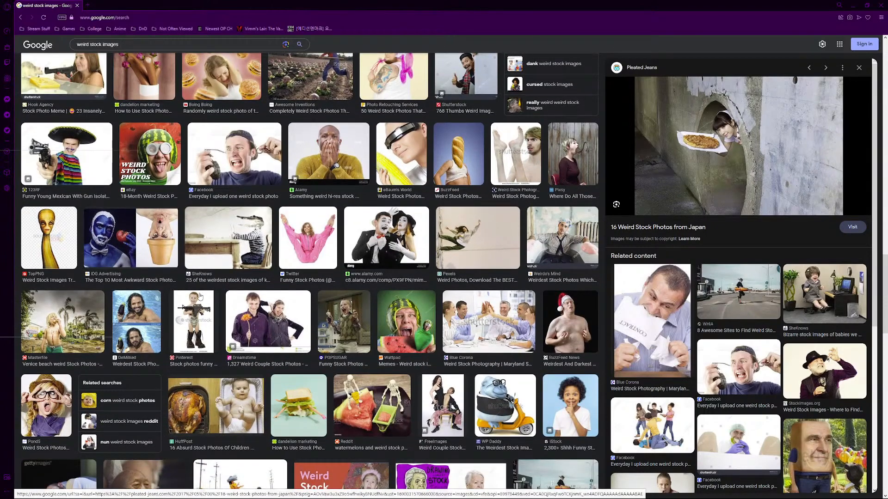
pyautogui.scroll(-3, 201, 296)
pyautogui.scroll(-3, 200, 295)
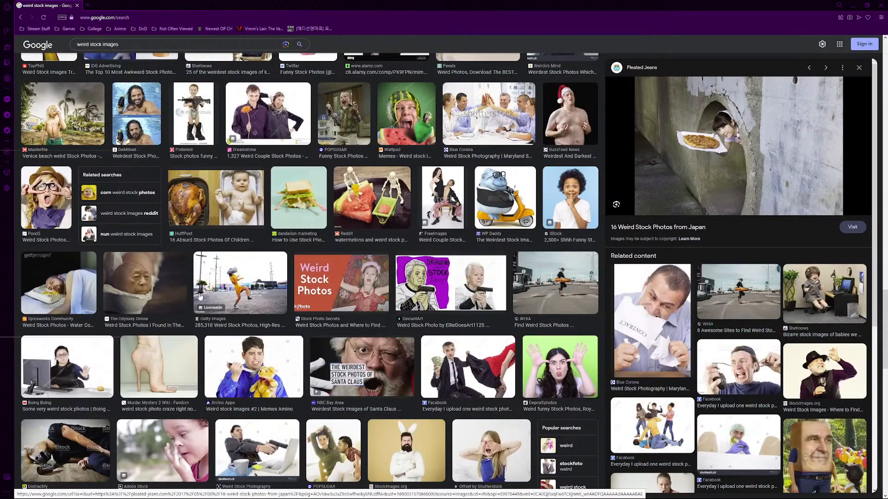
pyautogui.scroll(-3, 200, 295)
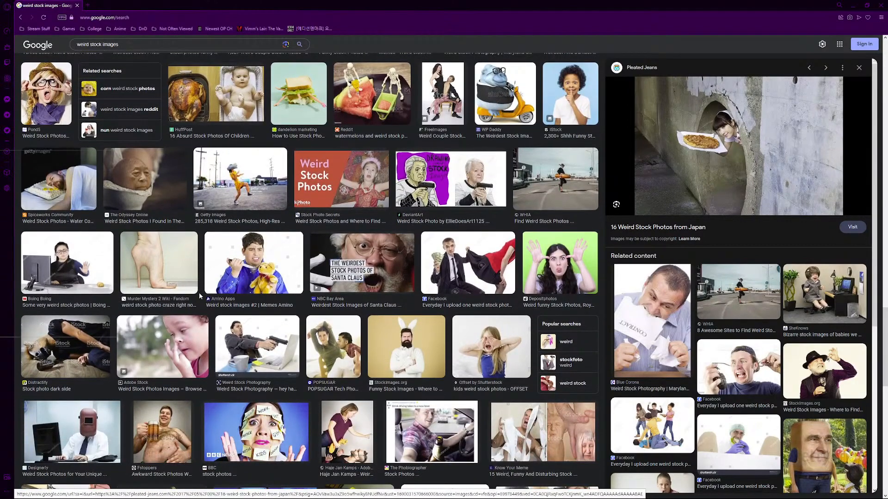
pyautogui.scroll(-1, 201, 296)
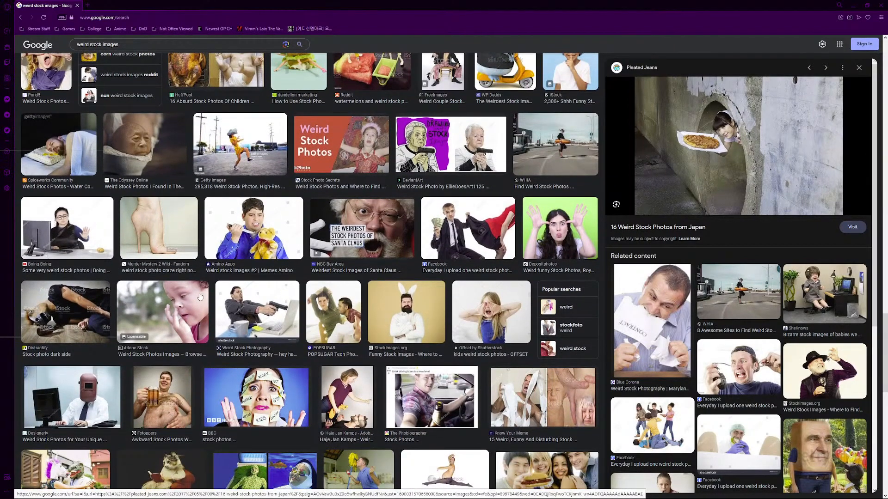
pyautogui.scroll(-6, 200, 297)
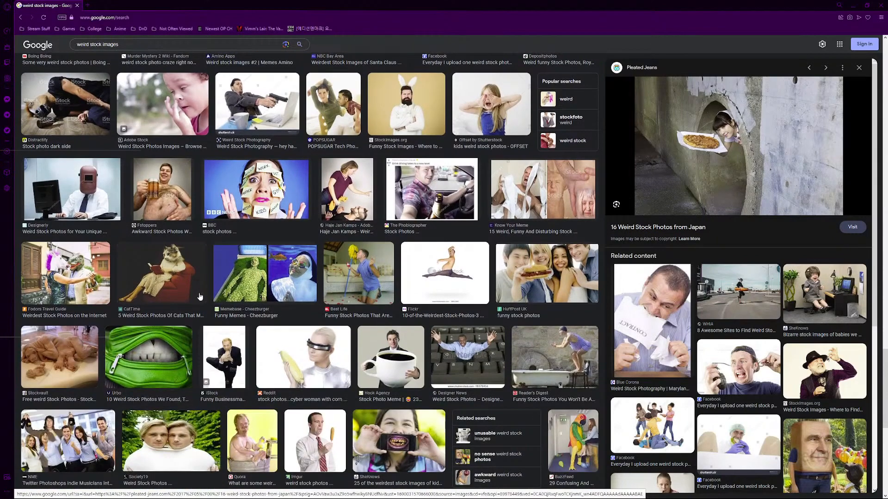
pyautogui.scroll(4, 200, 296)
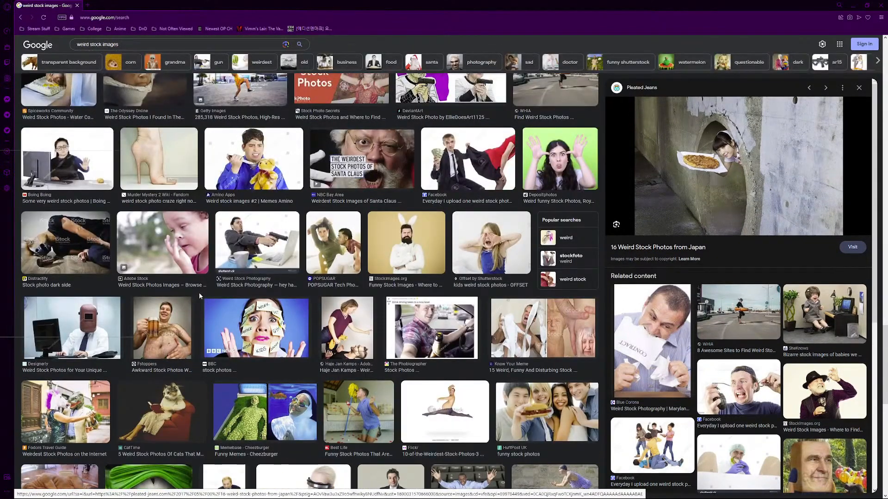
pyautogui.scroll(-3, 201, 297)
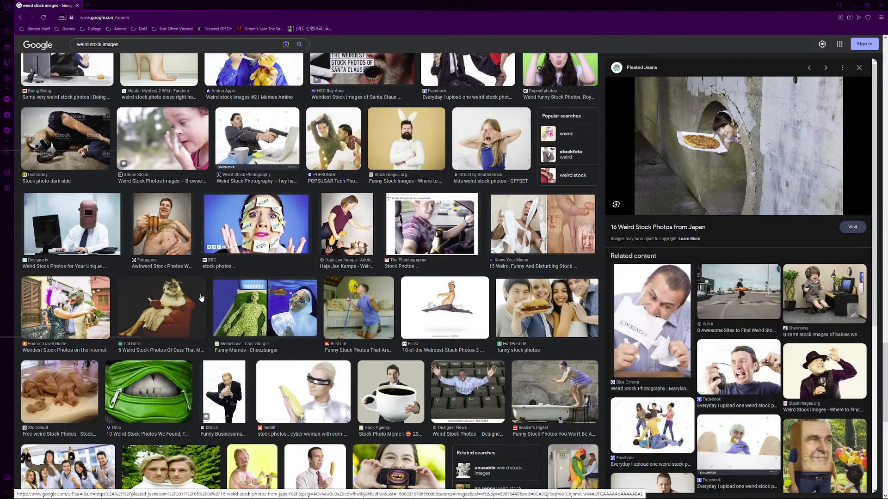
pyautogui.scroll(-9, 201, 298)
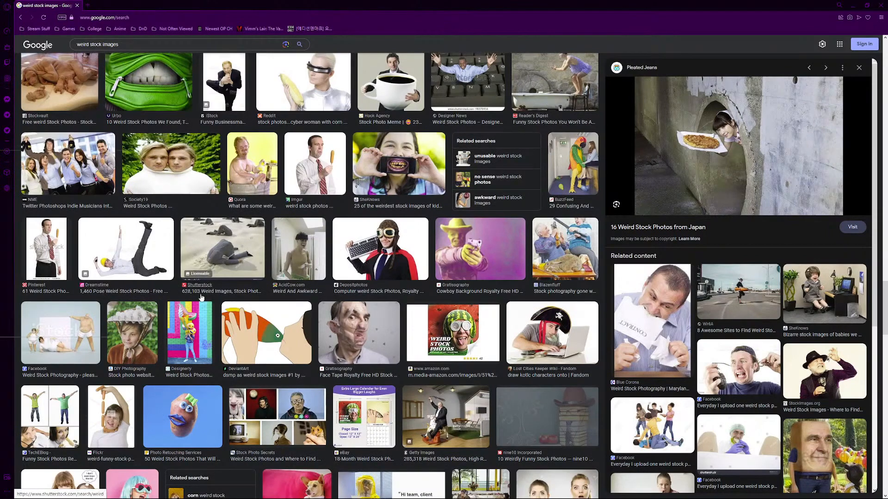
pyautogui.scroll(-4, 201, 297)
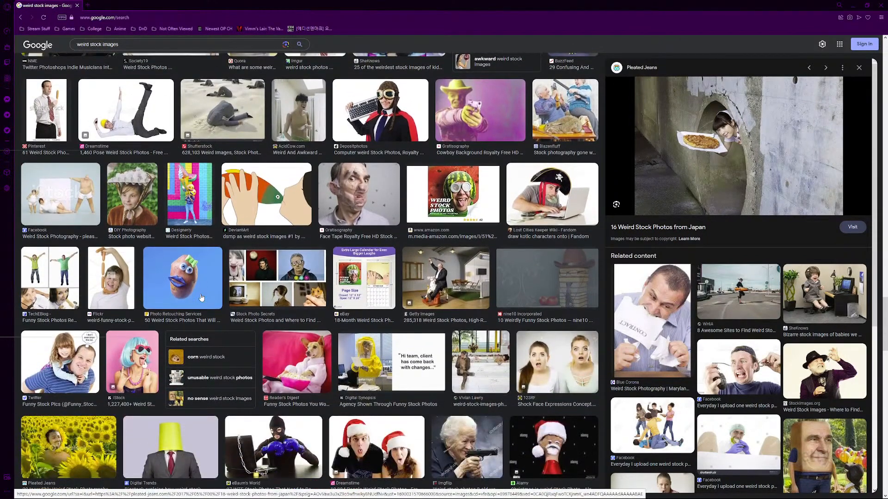
pyautogui.scroll(-8, 201, 297)
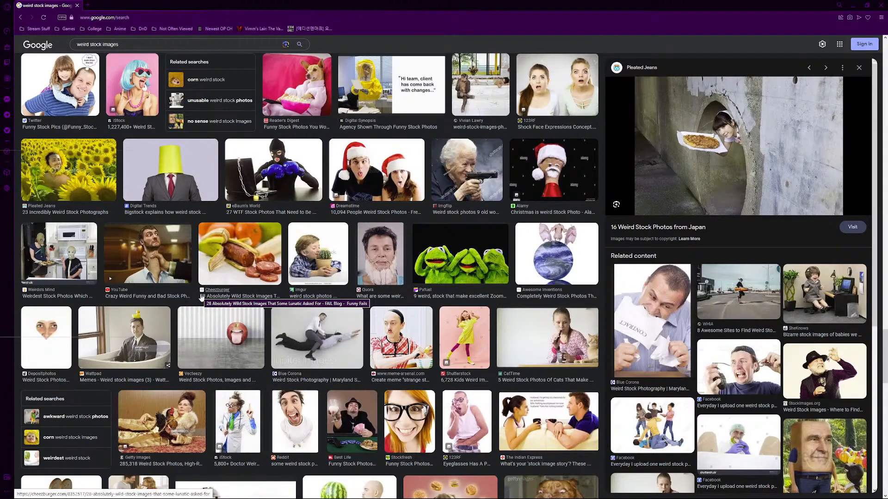
pyautogui.scroll(4, 202, 298)
pyautogui.scroll(-10, 201, 297)
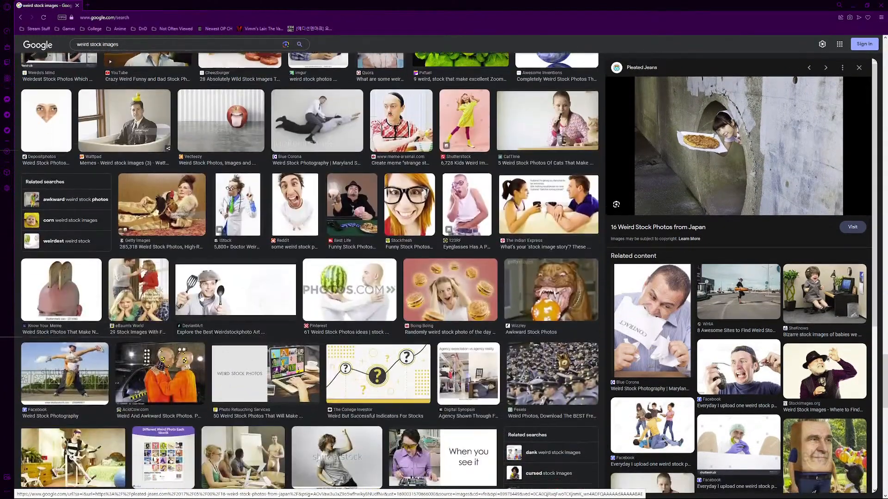
pyautogui.scroll(-2, 201, 297)
pyautogui.scroll(-7, 201, 297)
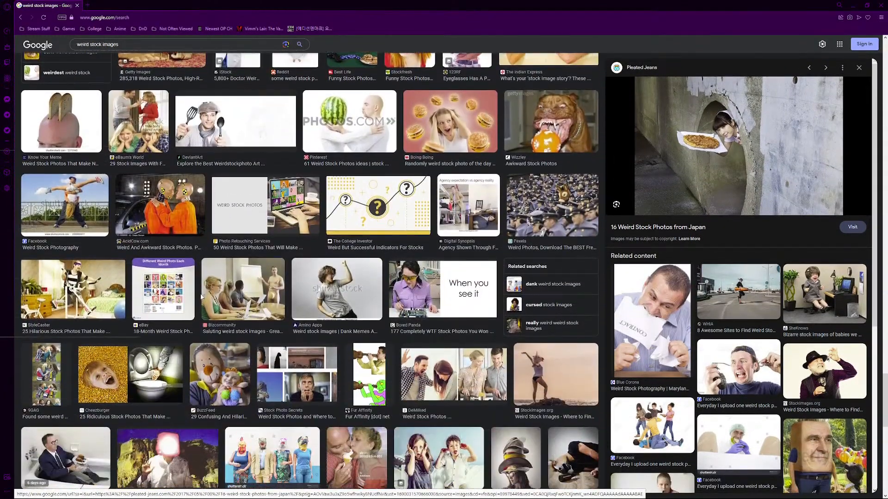
pyautogui.scroll(-5, 202, 298)
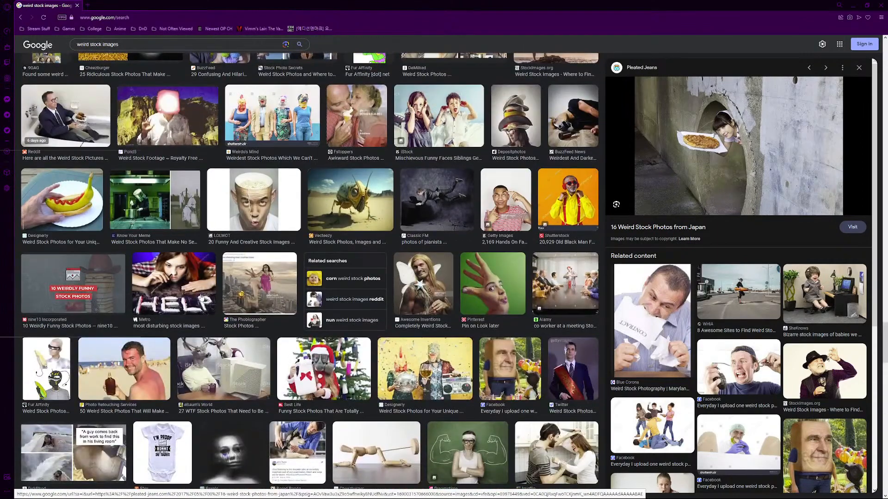
pyautogui.scroll(-4, 201, 298)
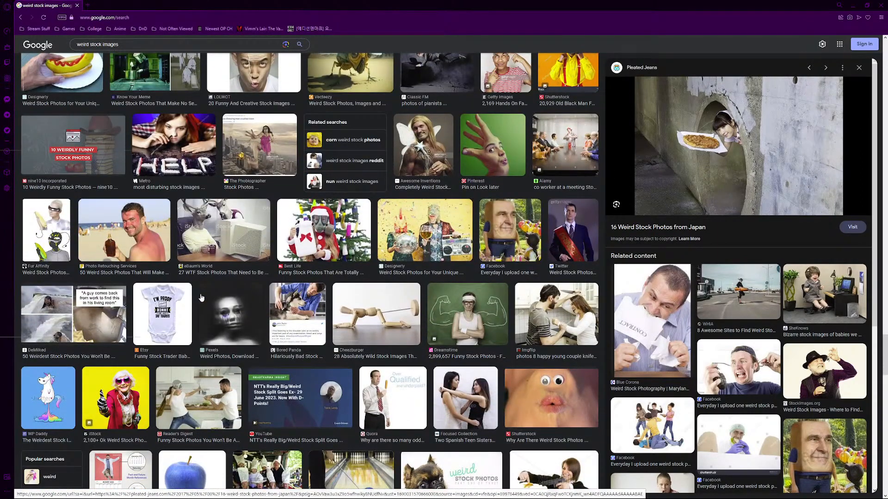
pyautogui.scroll(-2, 201, 297)
pyautogui.scroll(-2, 201, 297)
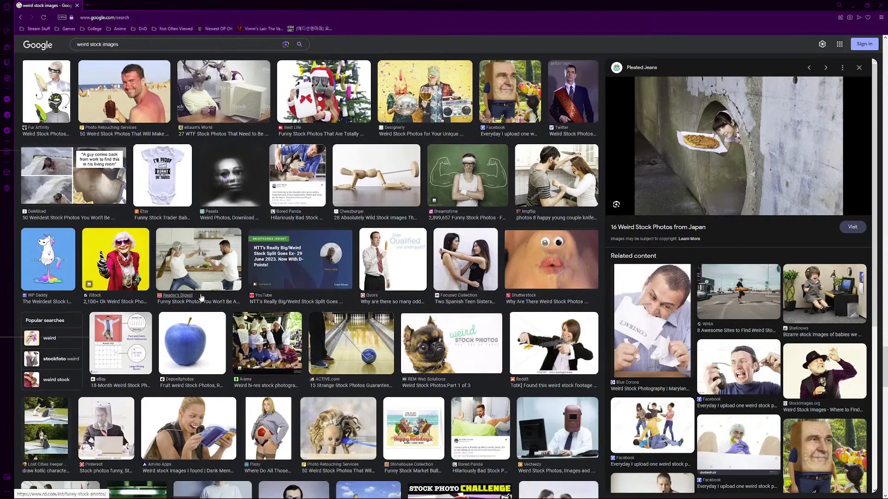
pyautogui.scroll(-4, 201, 297)
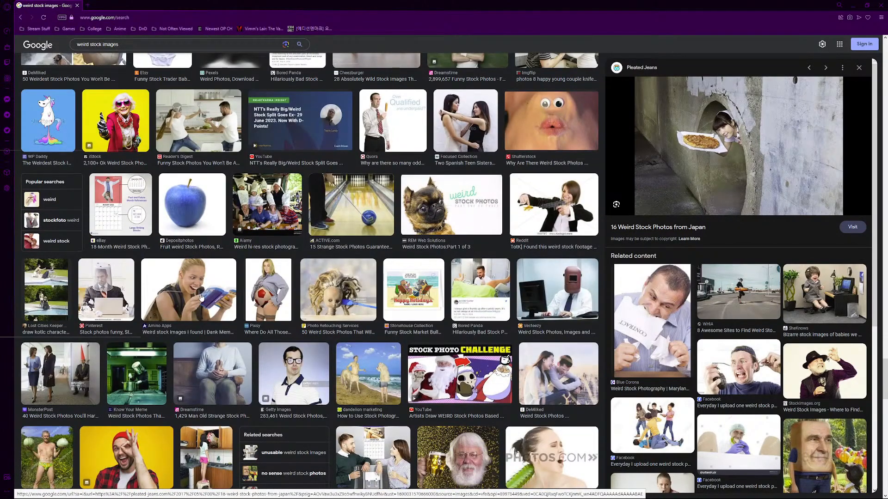
pyautogui.scroll(-3, 186, 304)
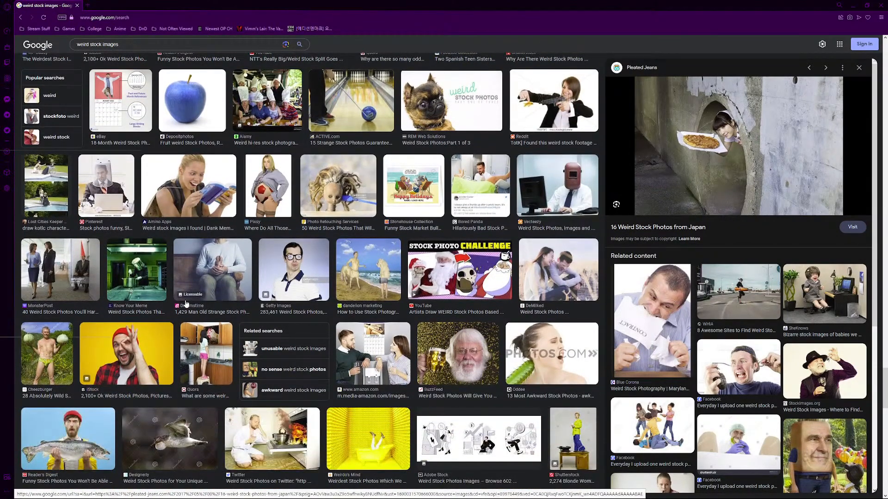
pyautogui.scroll(-6, 186, 303)
pyautogui.scroll(-4, 186, 304)
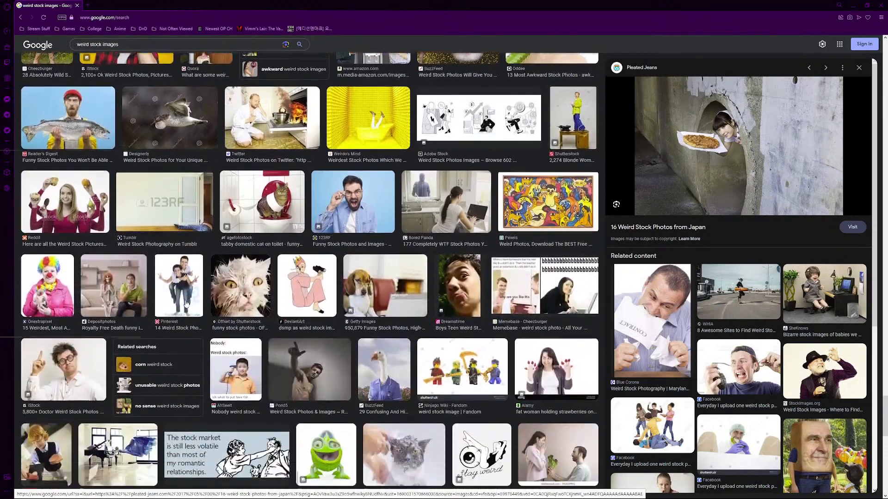
pyautogui.scroll(-3, 185, 303)
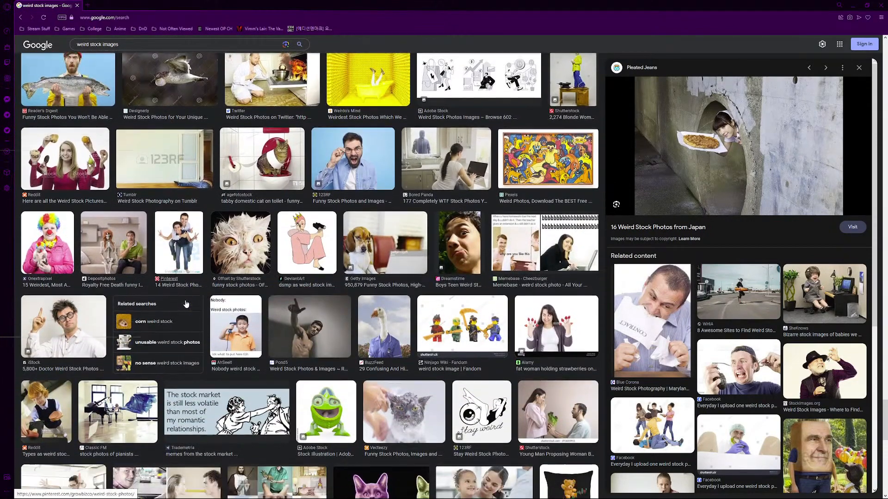
# Browse further down the weird stock image results and back to the first rows for another usable picture.
pyautogui.scroll(-1, 240, 292)
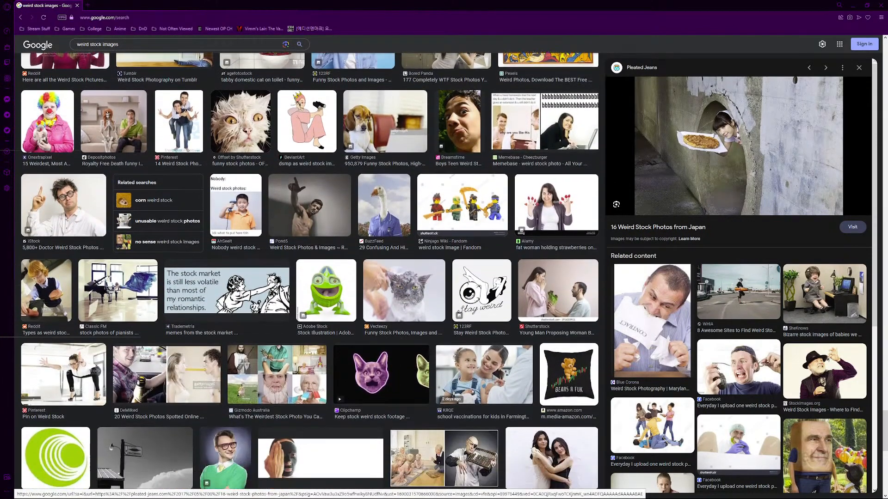
pyautogui.scroll(10, 252, 296)
pyautogui.scroll(15, 252, 296)
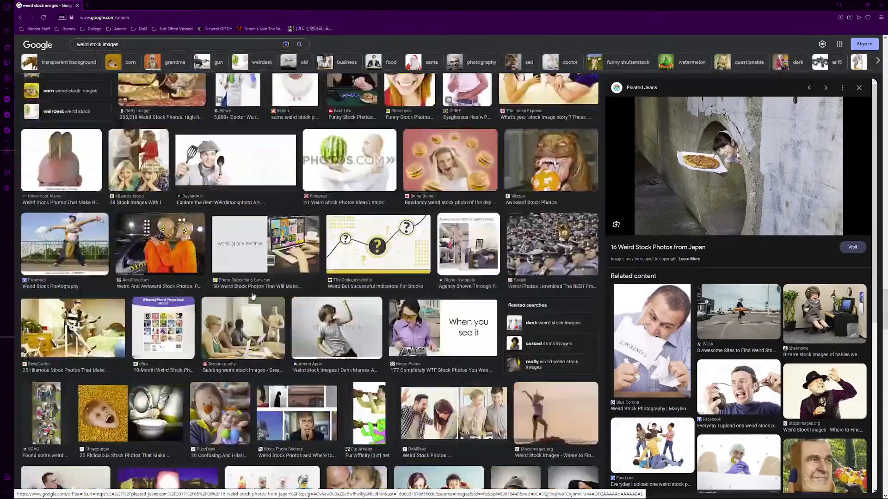
pyautogui.scroll(-15, 252, 296)
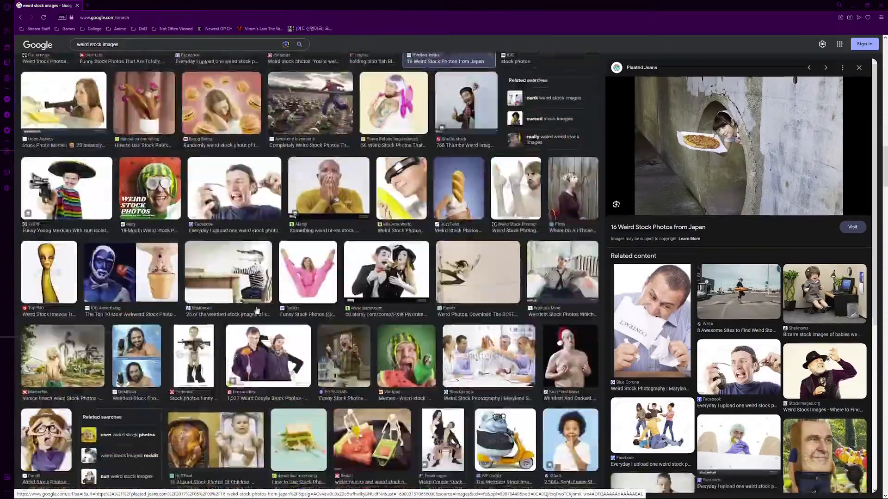
pyautogui.scroll(-15, 264, 356)
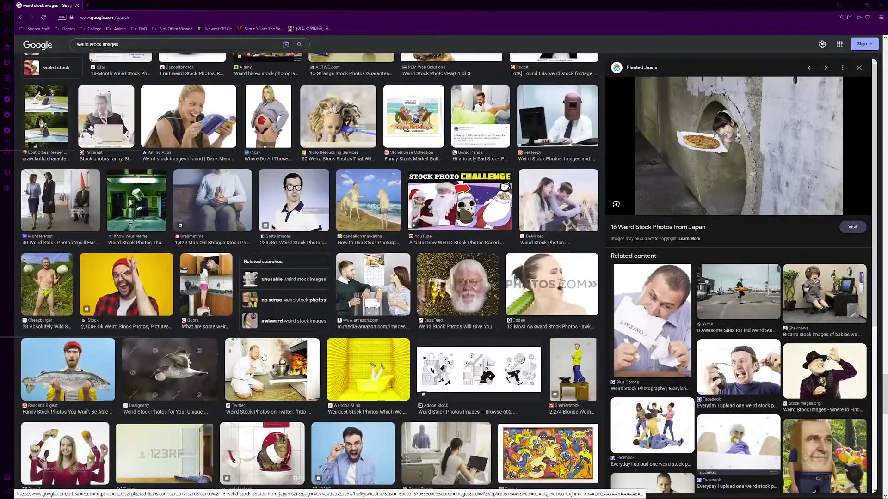
pyautogui.scroll(-8, 264, 356)
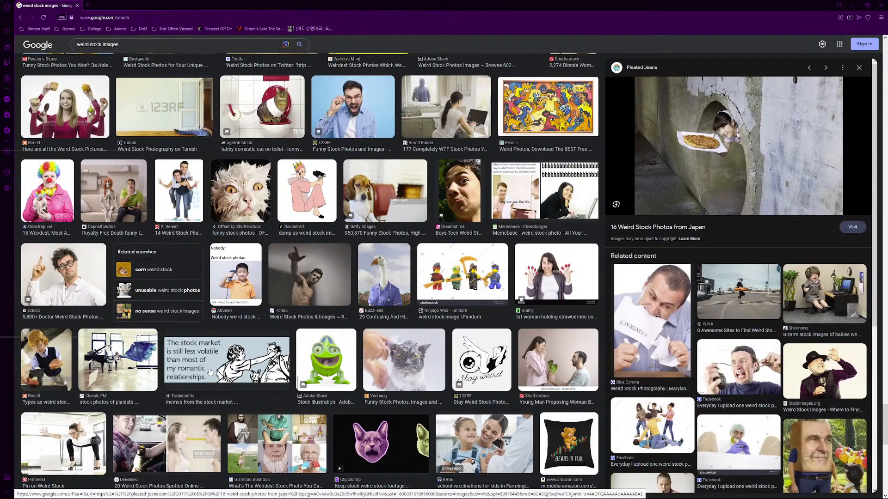
pyautogui.scroll(20, 346, 356)
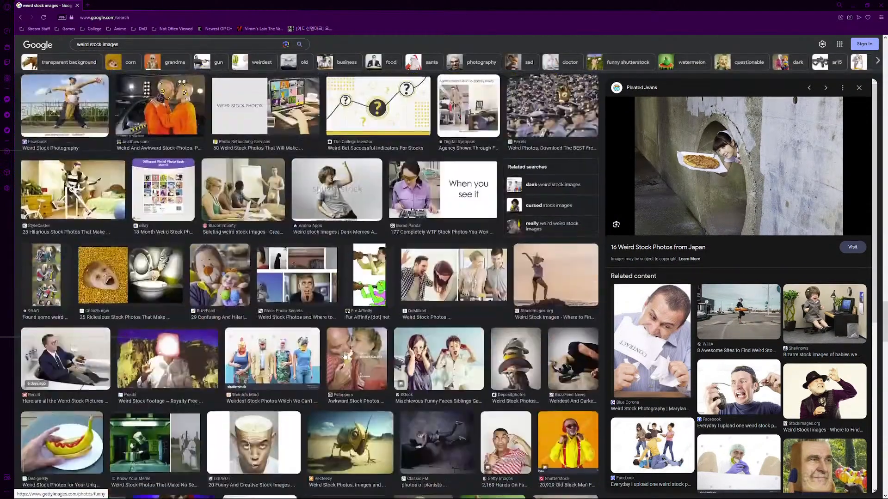
pyautogui.scroll(20, 344, 356)
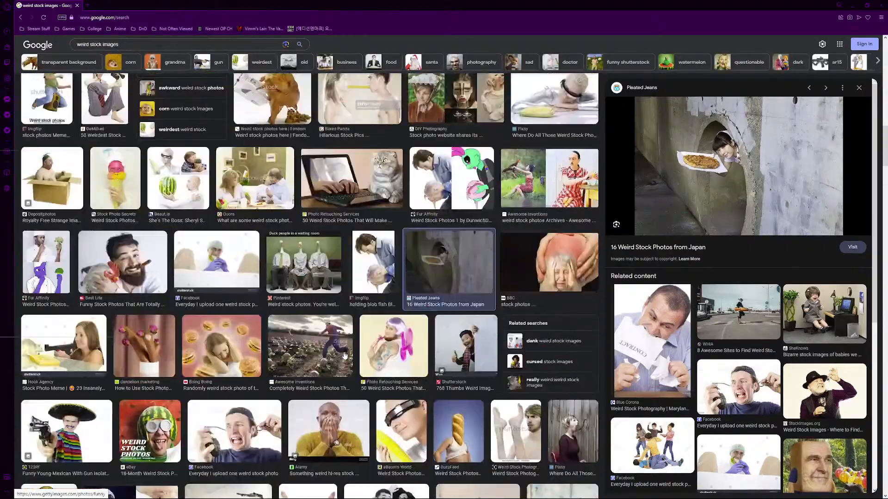
pyautogui.scroll(10, 344, 355)
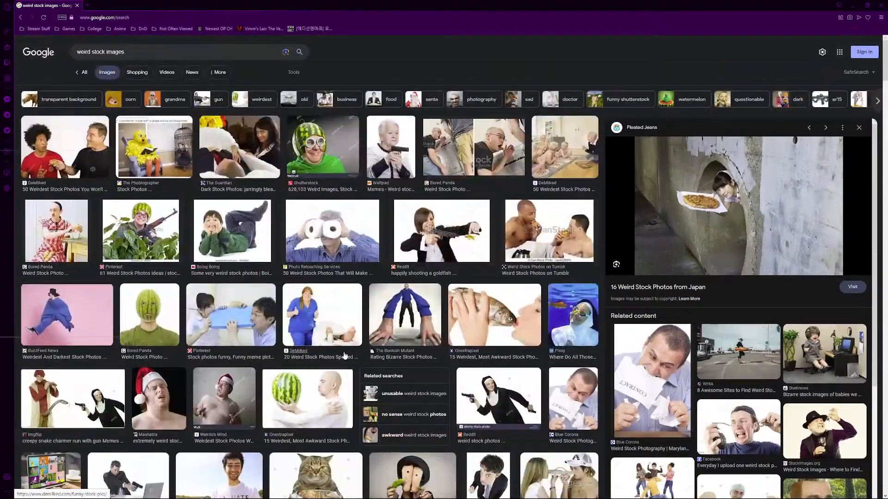
# Preview the photos of the elderly woman with a pistol, the pair biting a blue board, and the man holding a watermelon.
pyautogui.click(387, 163)
pyautogui.scroll(-3, 700, 287)
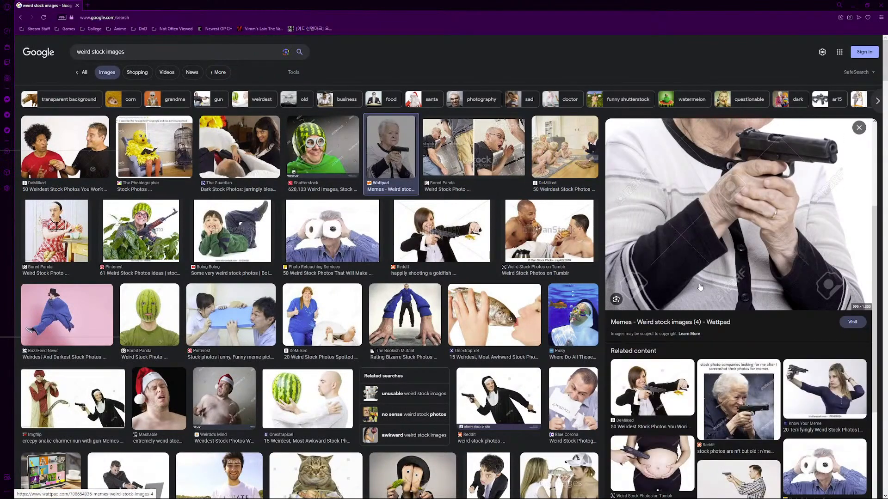
pyautogui.scroll(3, 699, 288)
pyautogui.scroll(-3, 699, 288)
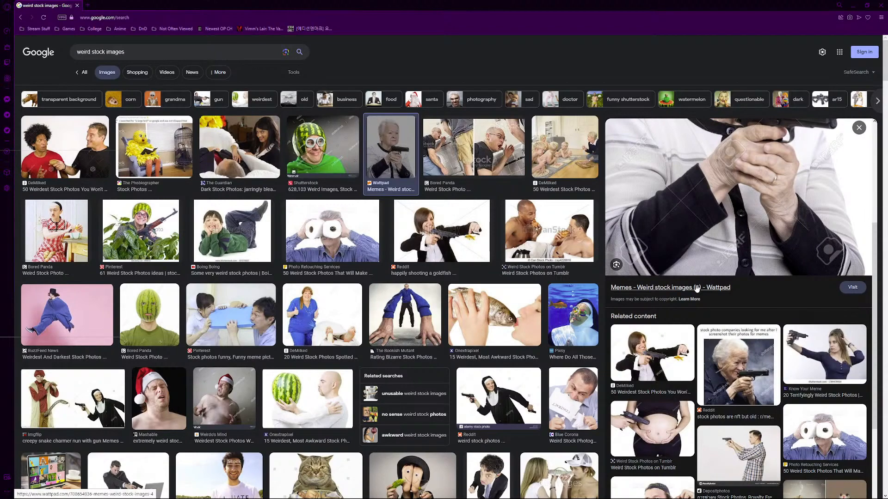
pyautogui.scroll(3, 697, 287)
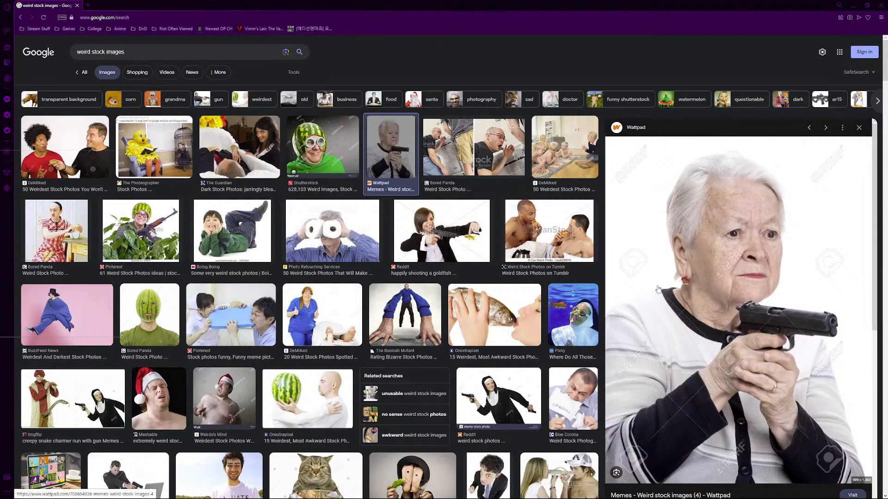
pyautogui.scroll(-1, 277, 283)
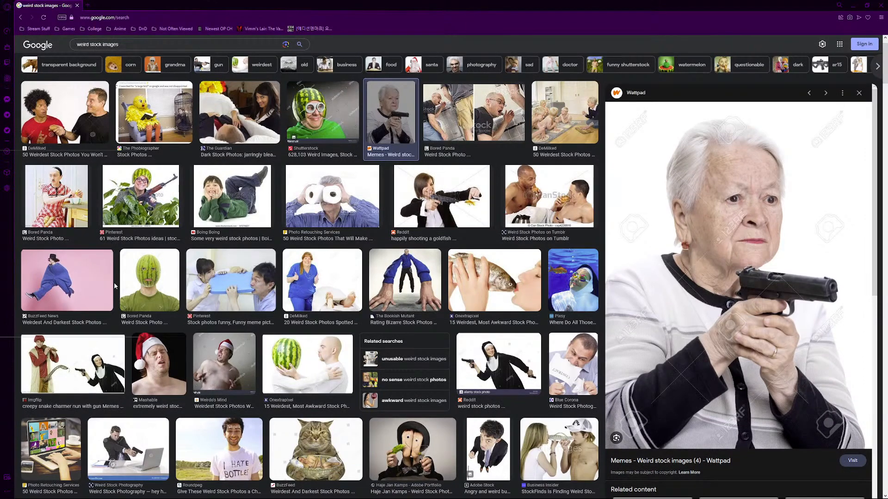
pyautogui.click(228, 292)
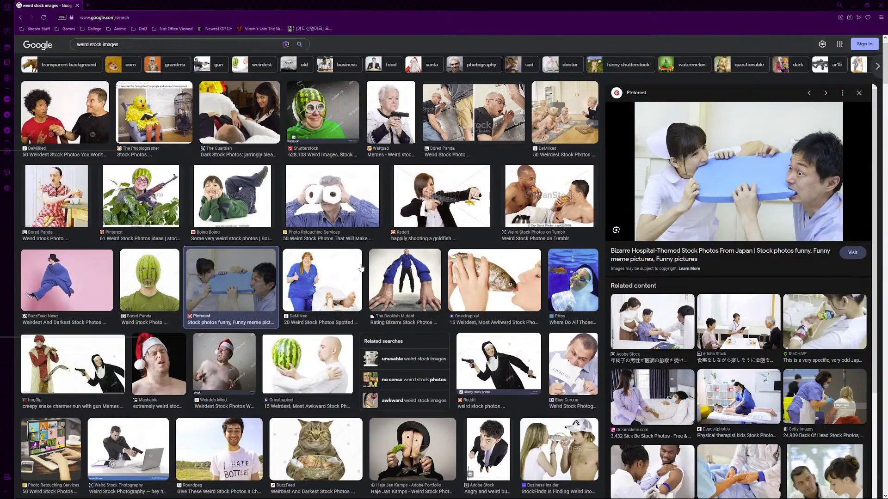
pyautogui.click(300, 368)
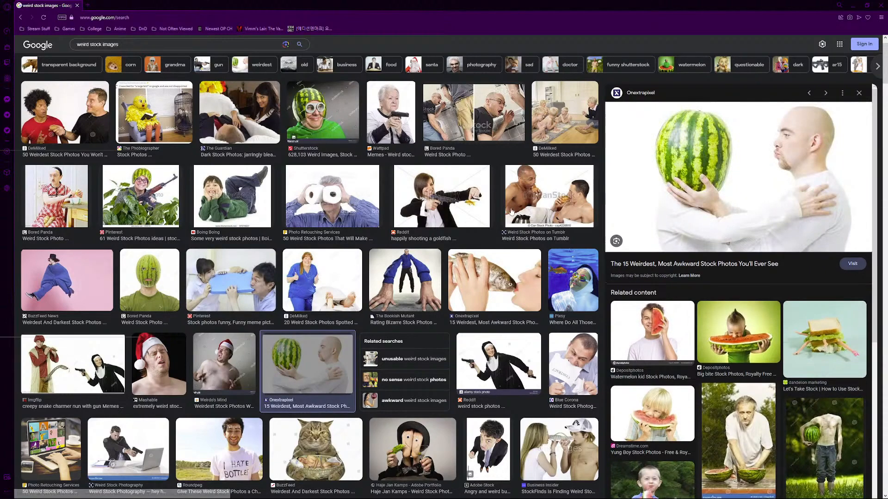
# Switch to Krita and undo both stretches of the pasted photo.
pyautogui.click(852, 5)
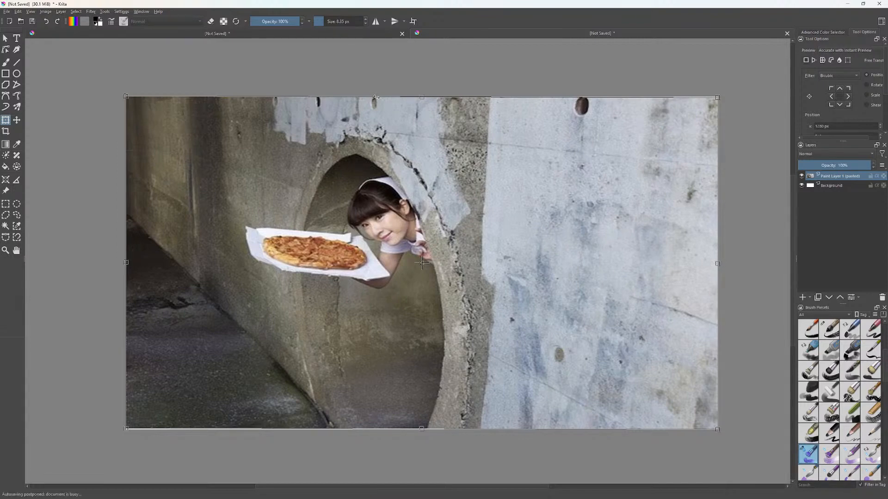
pyautogui.hotkey('ctrl', 'z')
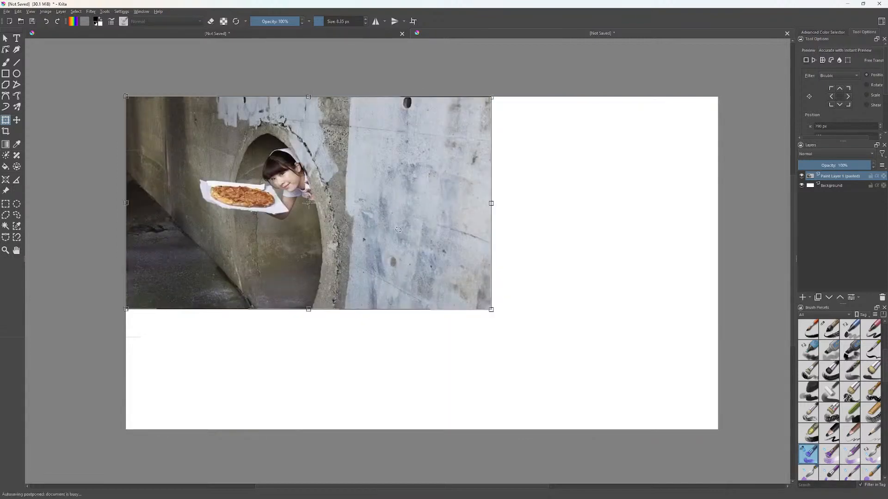
pyautogui.hotkey('ctrl', 'z')
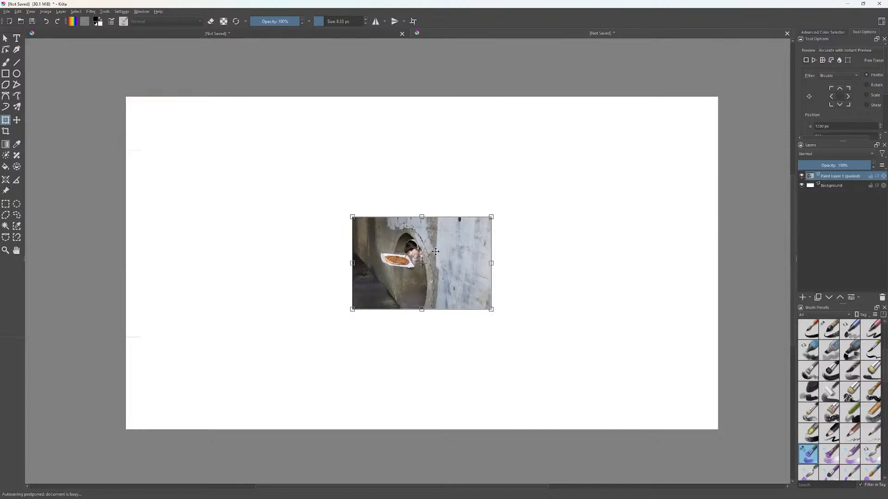
# Move the pasted photo into the canvas's upper-left corner and scale it up to the full canvas height.
pyautogui.moveTo(436, 252); pyautogui.dragTo(210, 130)
pyautogui.rightClick(241, 157)
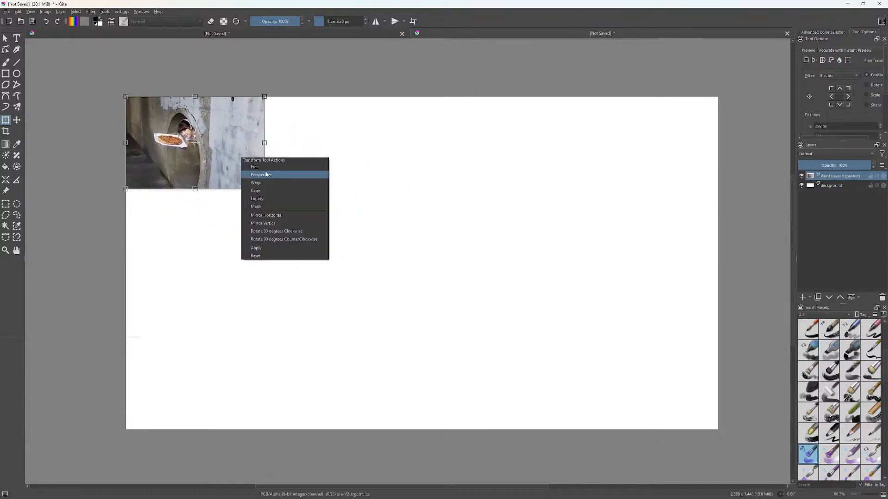
pyautogui.click(211, 190)
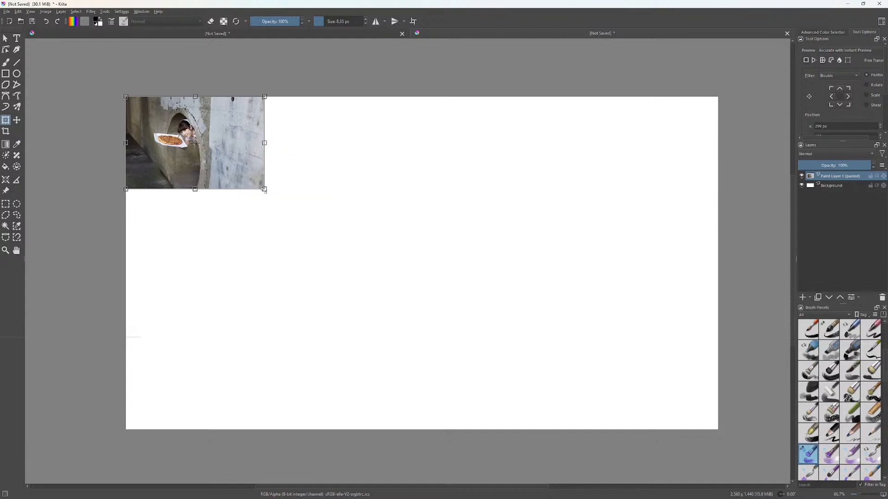
pyautogui.moveTo(264, 189); pyautogui.dragTo(621, 427)
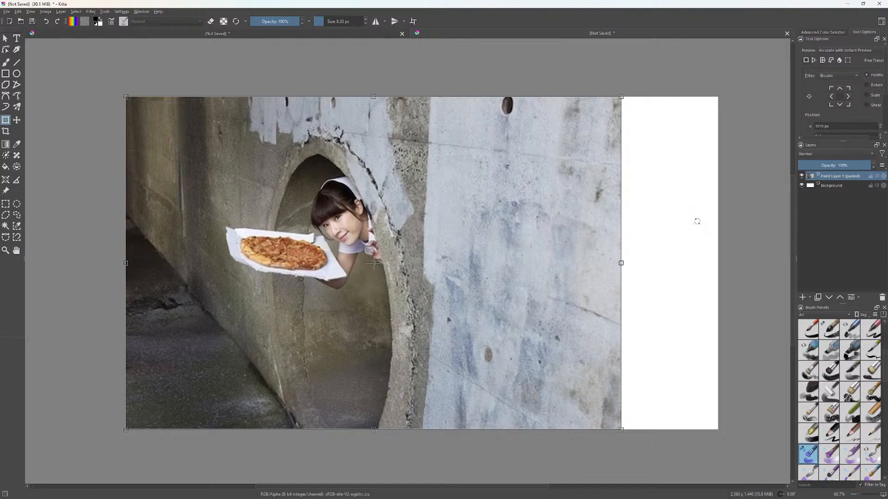
pyautogui.click(5, 38)
pyautogui.click(634, 261)
# Switch to the Opera browser, search images for "Killer queen peaking" and preview the first two results.
pyautogui.hotkey('alt', 'Tab')
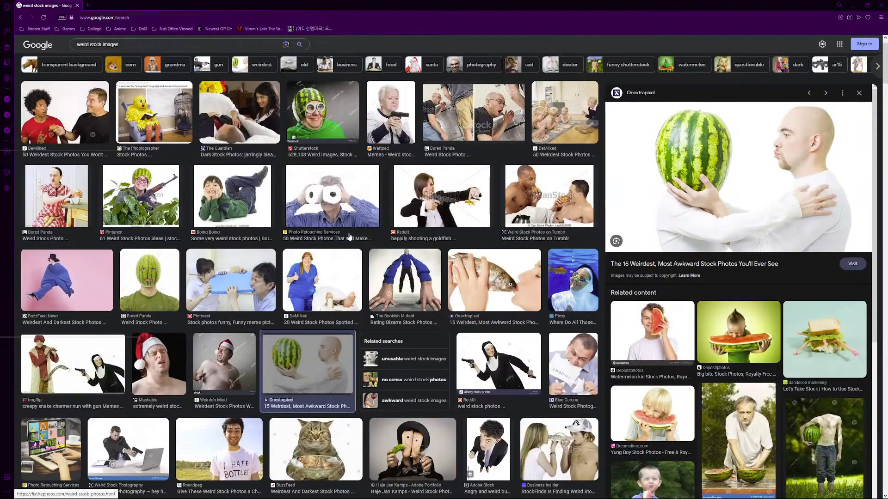
pyautogui.click(164, 46)
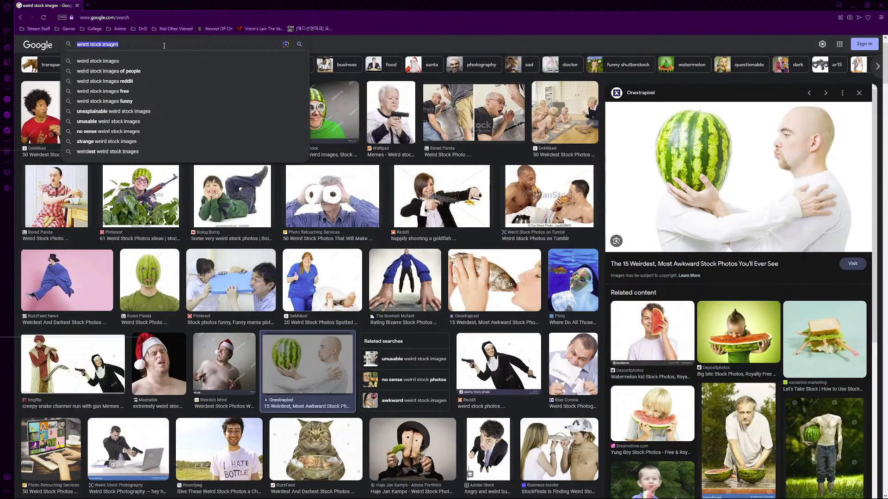
pyautogui.write('Killer')
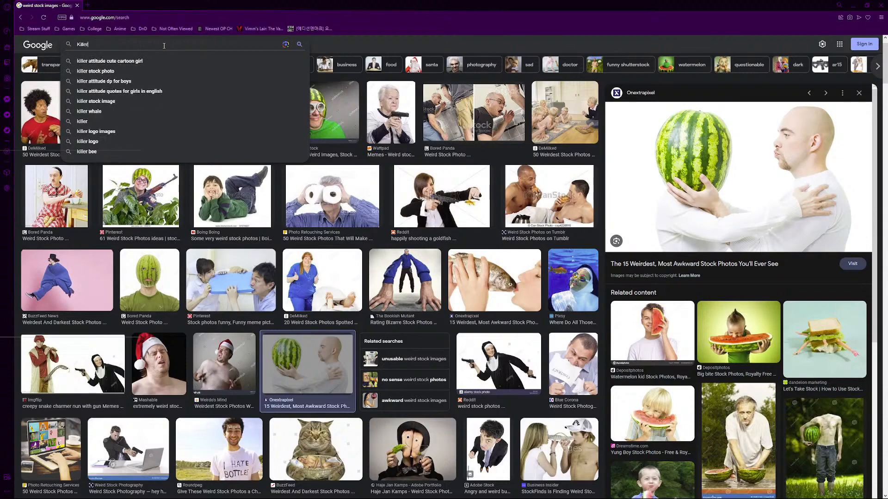
pyautogui.write(' queen peaking')
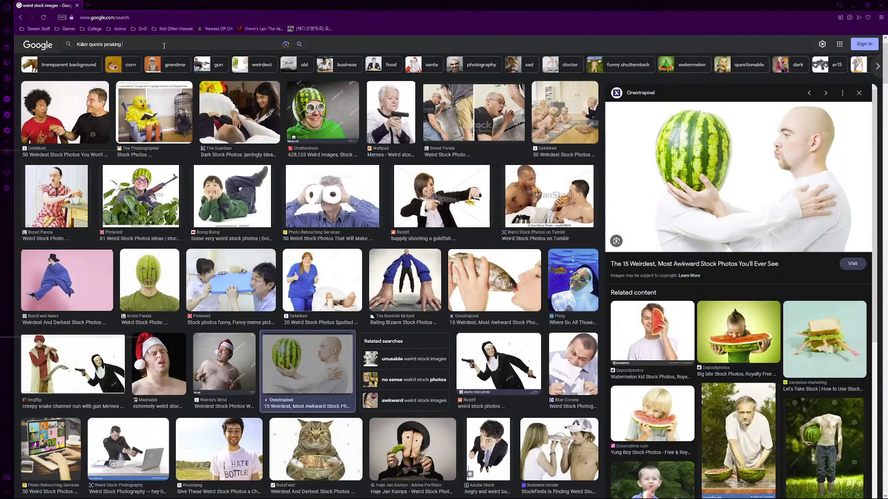
pyautogui.press('Return')
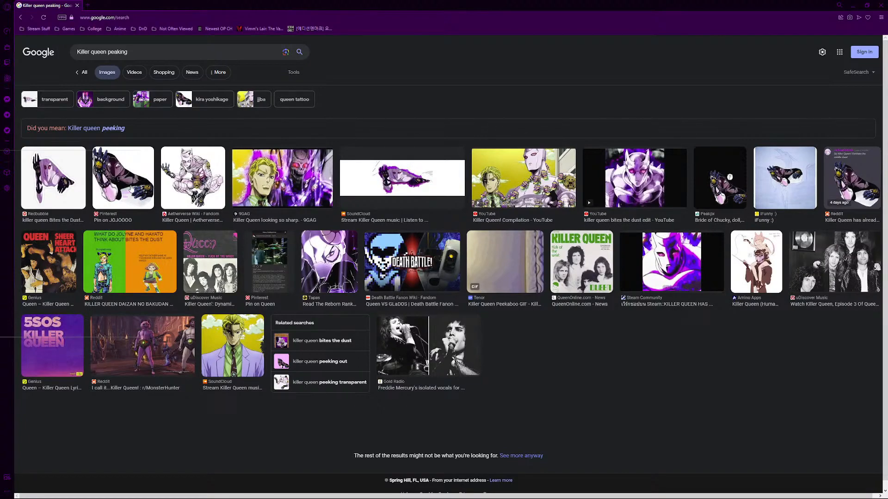
pyautogui.click(72, 194)
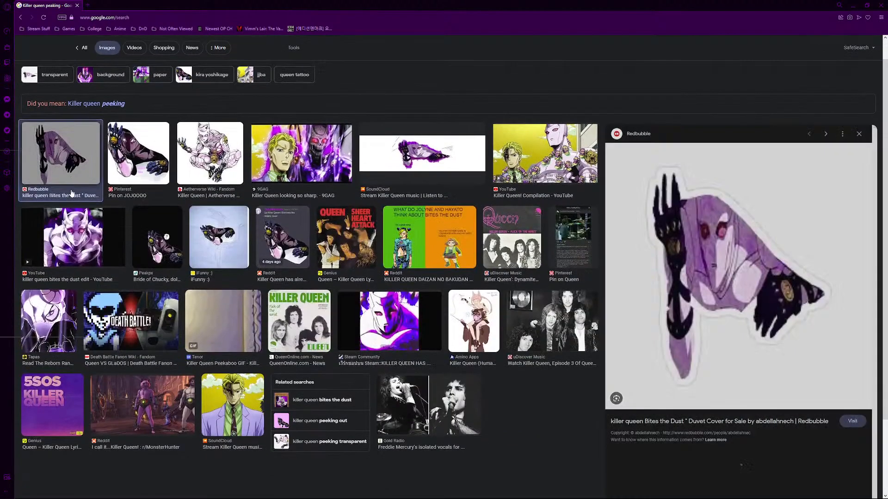
pyautogui.click(162, 93)
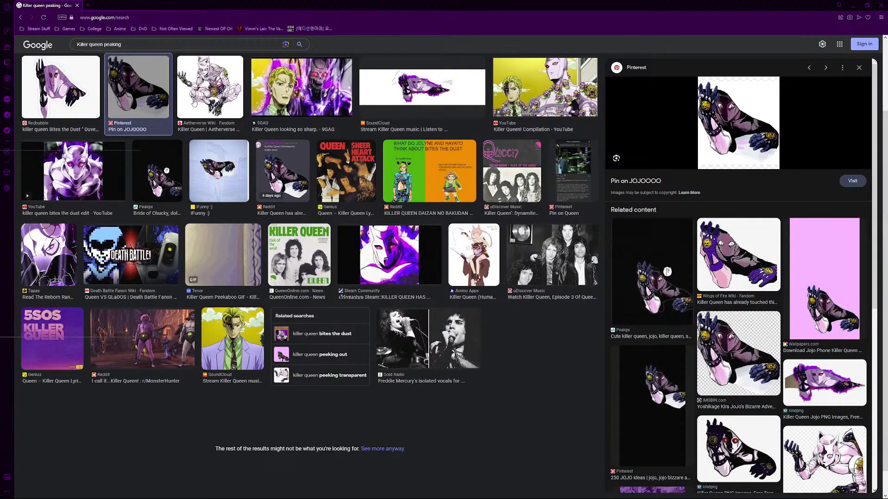
# Switch to Krita and try two brush strokes around the blank strip beside the photo, undoing each one.
pyautogui.hotkey('alt', 'Tab')
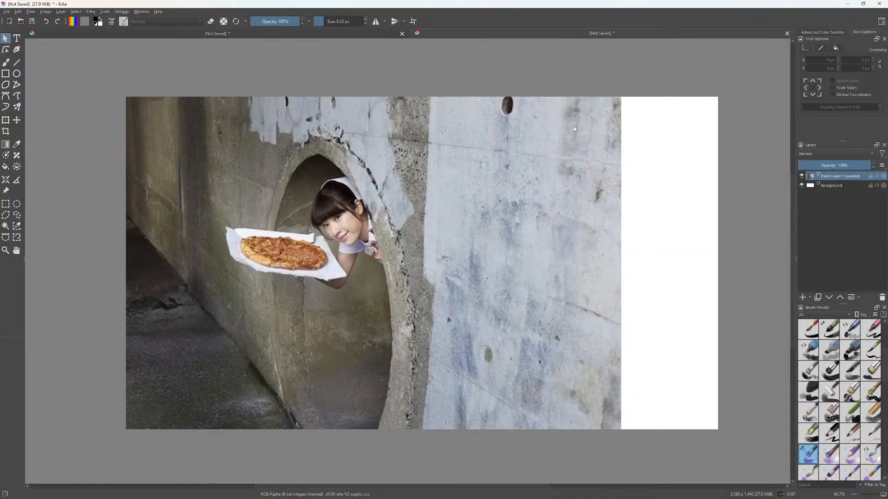
pyautogui.hotkey('ctrl', 'b')
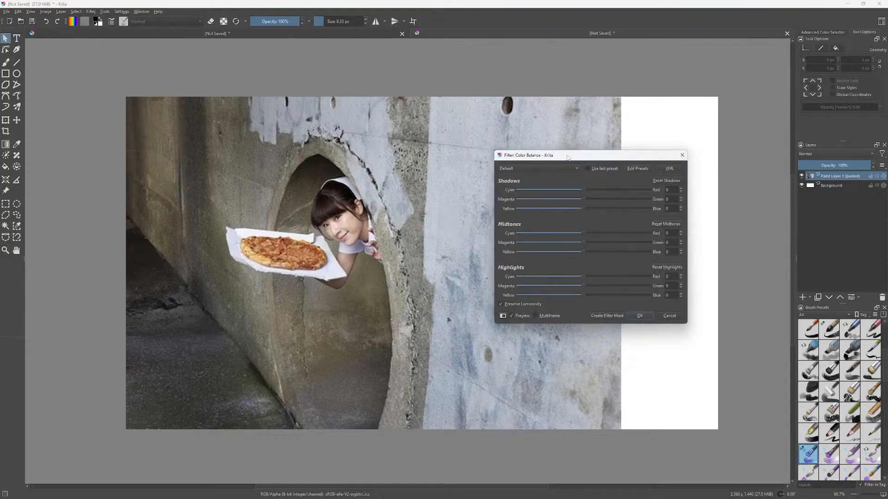
pyautogui.click(681, 156)
pyautogui.press('b')
pyautogui.moveTo(607, 96)
pyautogui.mouseDown()
pyautogui.moveTo(558, 224)
pyautogui.moveTo(666, 341)
pyautogui.mouseUp()
pyautogui.hotkey('ctrl', 'z')
pyautogui.moveTo(689, 123)
pyautogui.mouseDown()
pyautogui.moveTo(664, 389)
pyautogui.moveTo(668, 113)
pyautogui.mouseUp()
pyautogui.hotkey('ctrl', 'z')
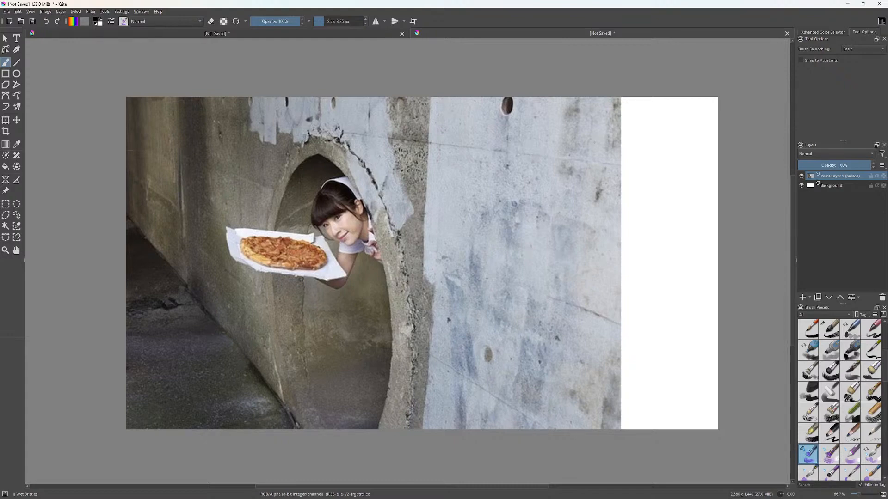
# Switch back to the Opera browser and search images for "Killer queen jojo".
pyautogui.hotkey('alt', 'Tab')
pyautogui.click(127, 43)
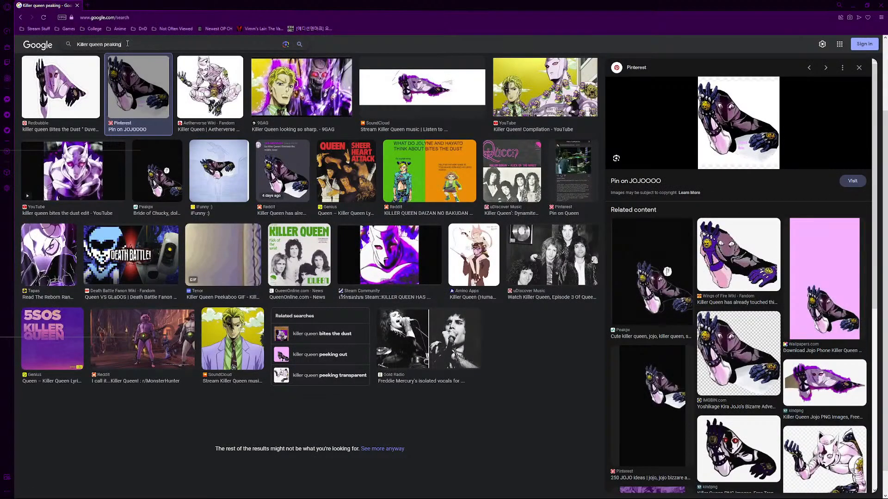
pyautogui.moveTo(127, 44); pyautogui.dragTo(105, 44)
pyautogui.write('jojo')
pyautogui.press('Return')
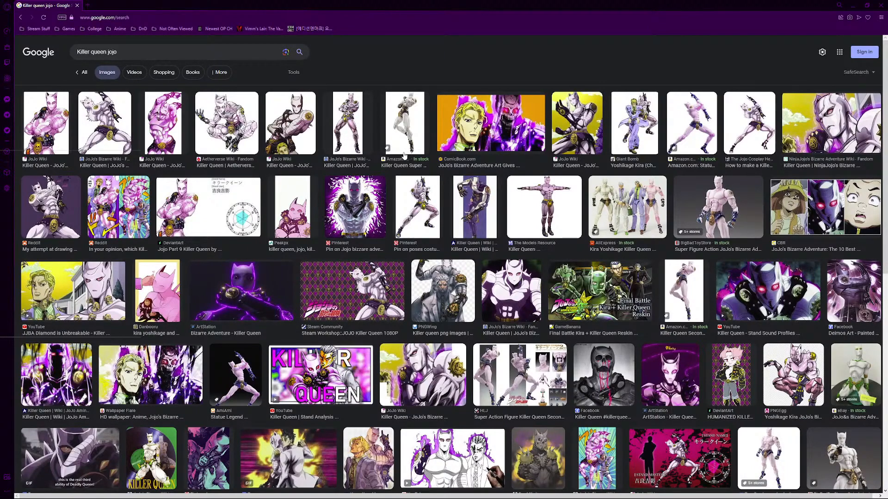
# Replace the image search with "jojo stands peaking".
pyautogui.doubleClick(151, 53)
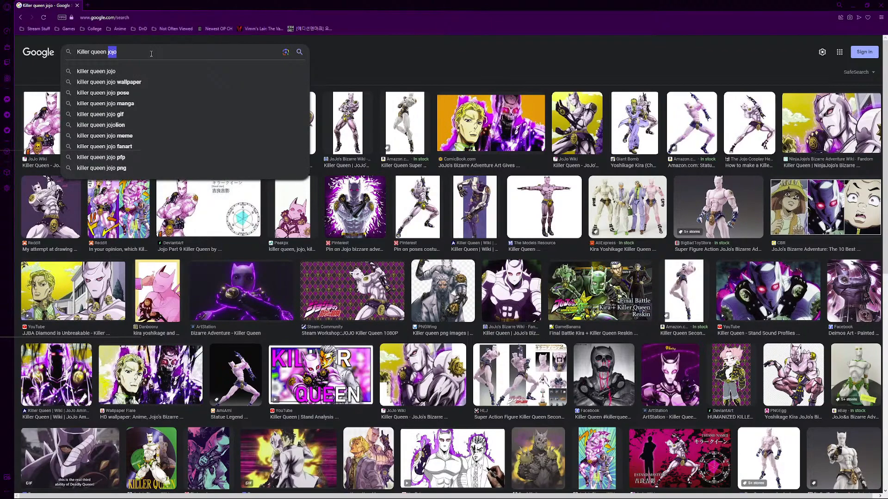
pyautogui.tripleClick(152, 53)
pyautogui.write('jojo stands ')
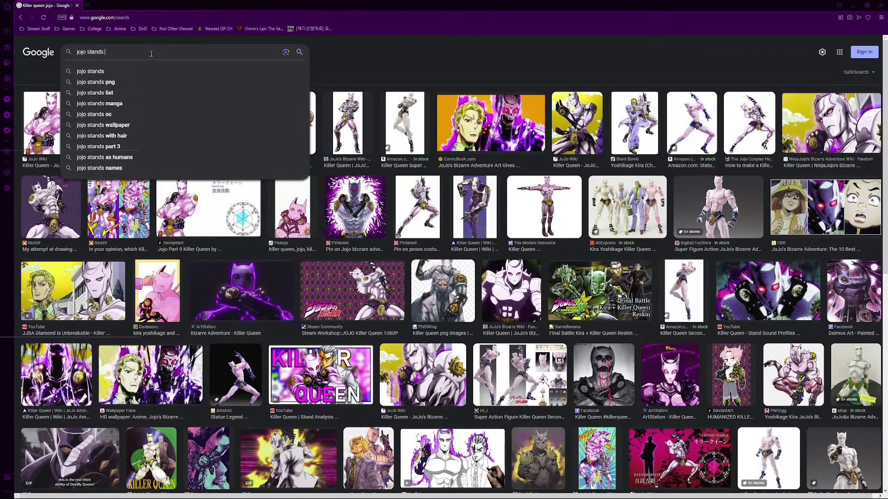
pyautogui.write('peaking')
pyautogui.press('Return')
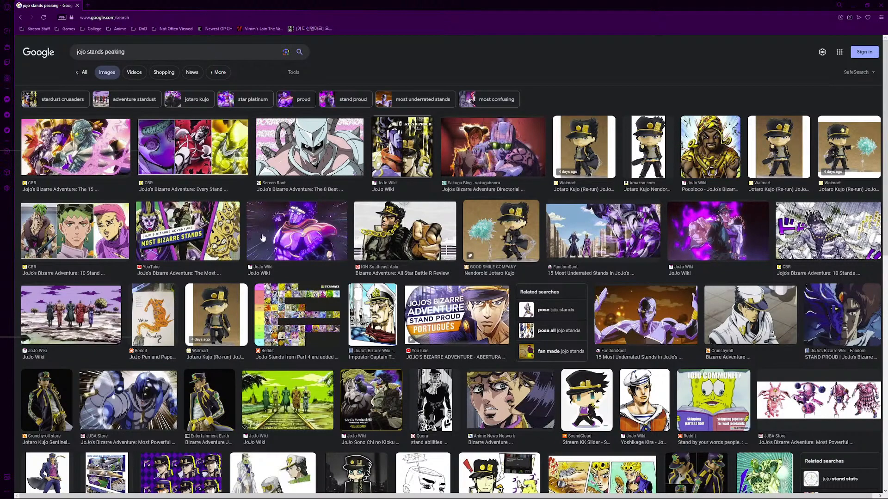
# Look through the "jojo stands peaking" image results for a usable picture of a peeking character.
pyautogui.scroll(-2, 267, 231)
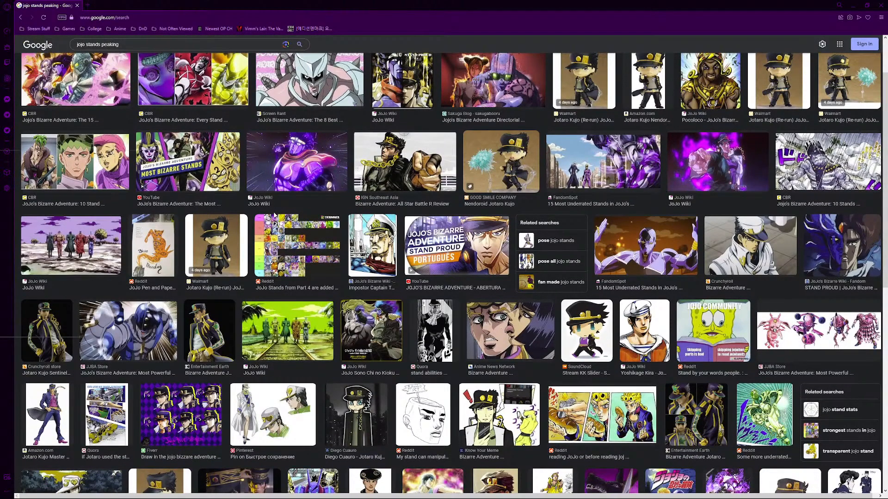
pyautogui.scroll(-2, 274, 216)
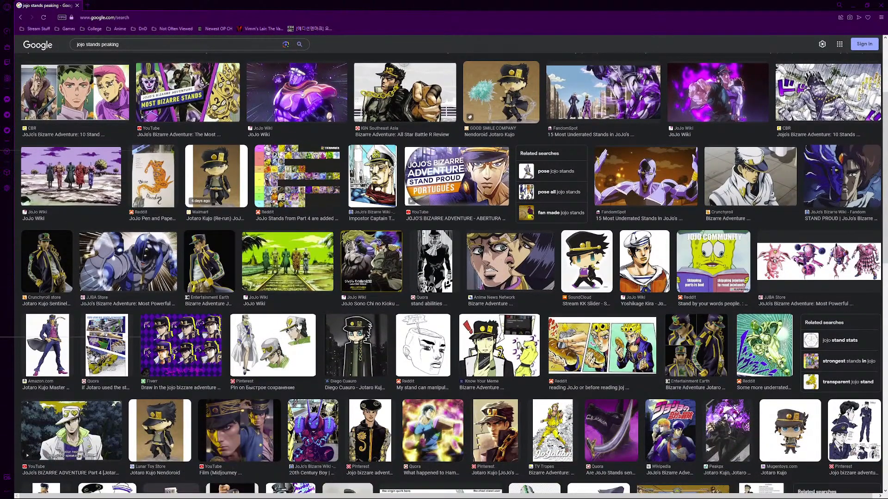
pyautogui.scroll(-3, 299, 325)
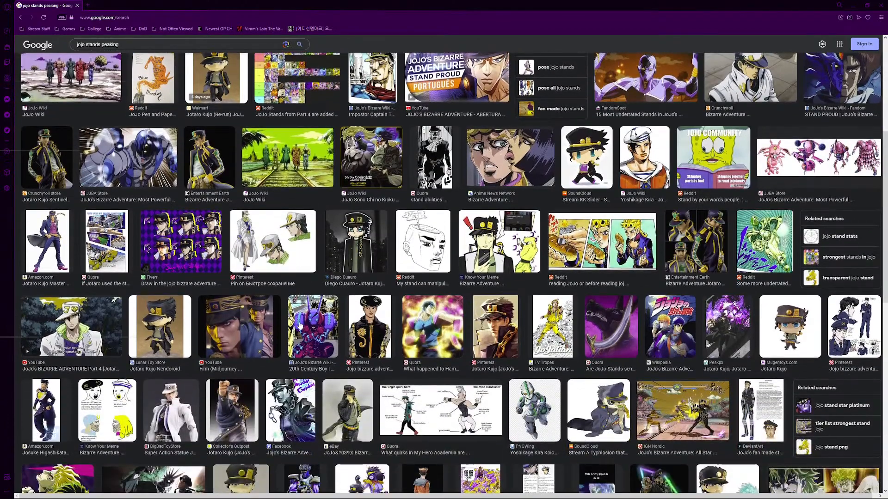
pyautogui.scroll(-3, 300, 326)
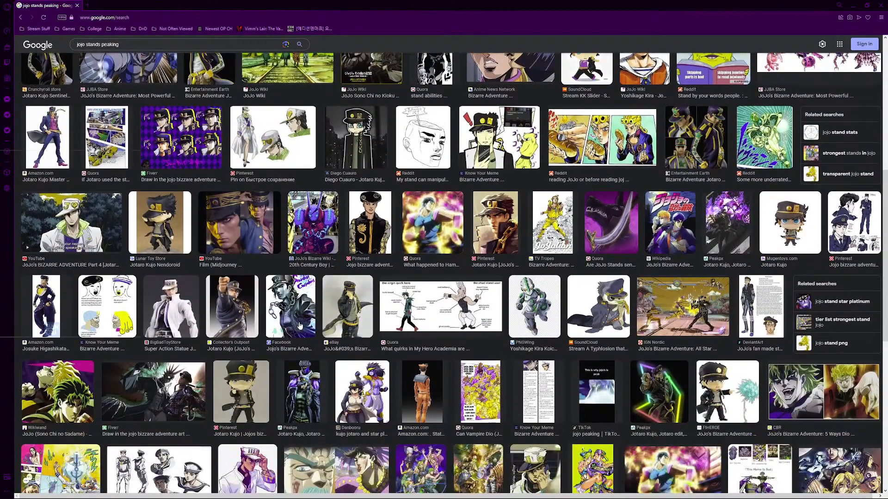
pyautogui.scroll(-3, 300, 326)
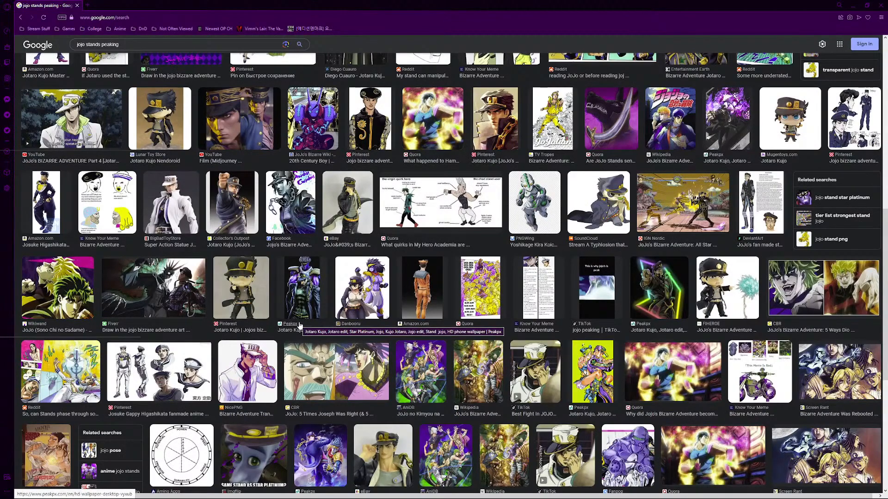
pyautogui.scroll(-1, 280, 341)
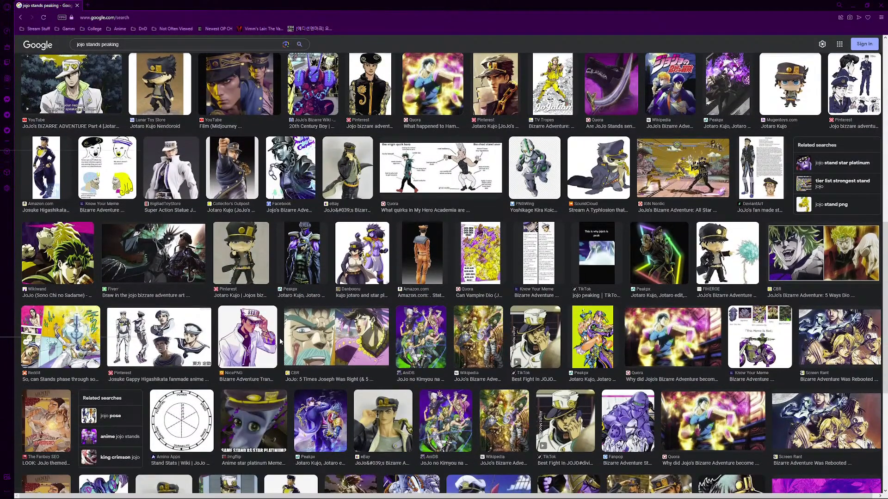
pyautogui.scroll(-5, 280, 341)
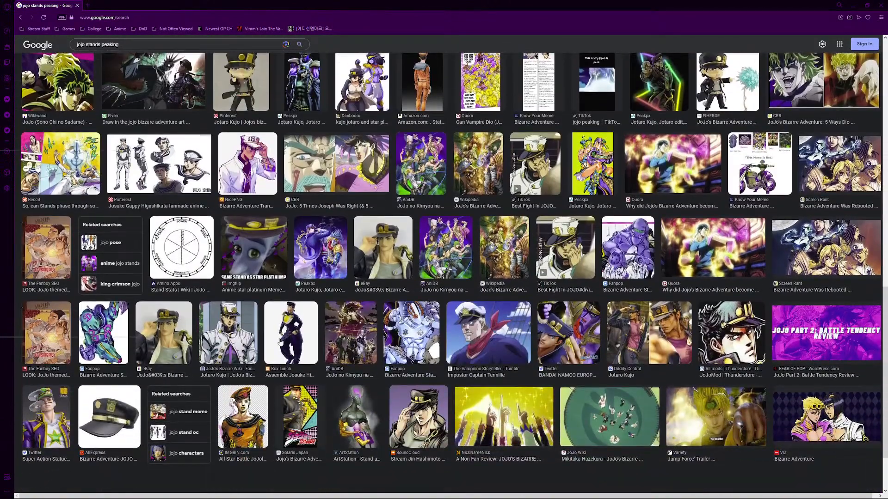
pyautogui.scroll(10, 280, 341)
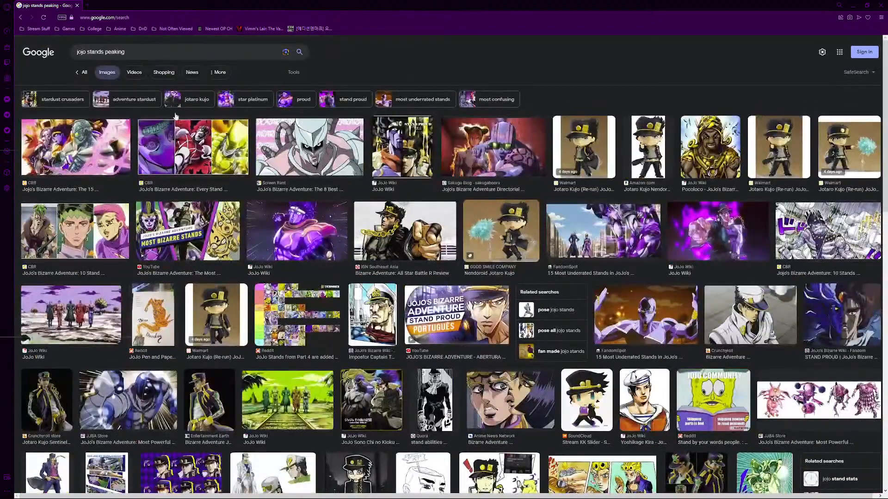
# Extend the image search to "jojo stands peaking around wall" and accept the suggested spelling "peeking".
pyautogui.click(144, 56)
pyautogui.write('around wall')
pyautogui.press('Return')
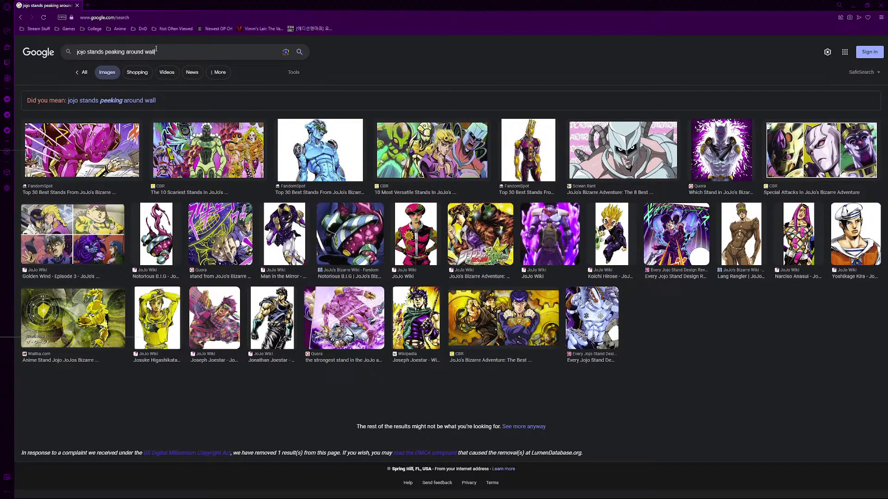
pyautogui.click(123, 73)
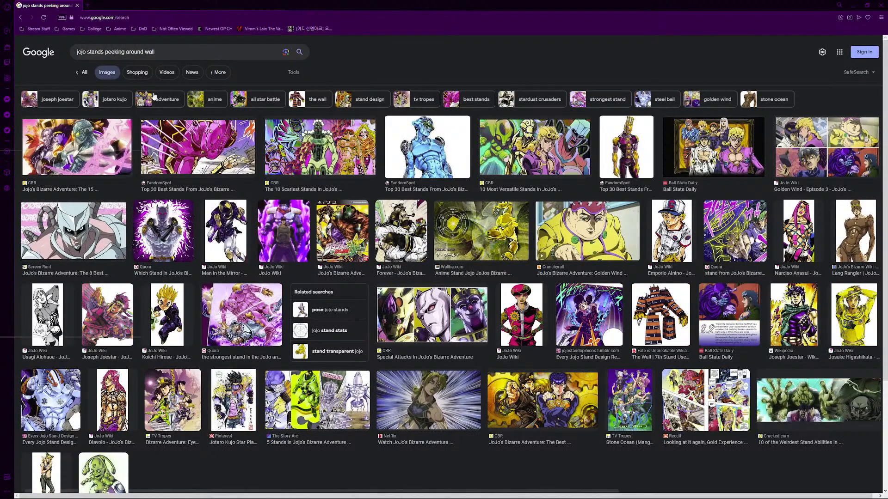
# Replace the image search with the suggested query "killer queen peeking".
pyautogui.click(184, 53)
pyautogui.moveTo(184, 53); pyautogui.dragTo(105, 54)
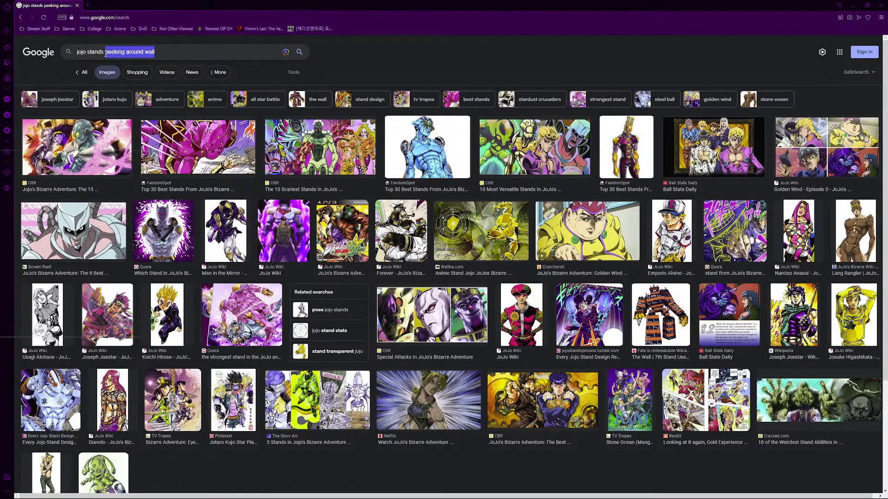
pyautogui.hotkey('ctrl', 'a')
pyautogui.write('Killer')
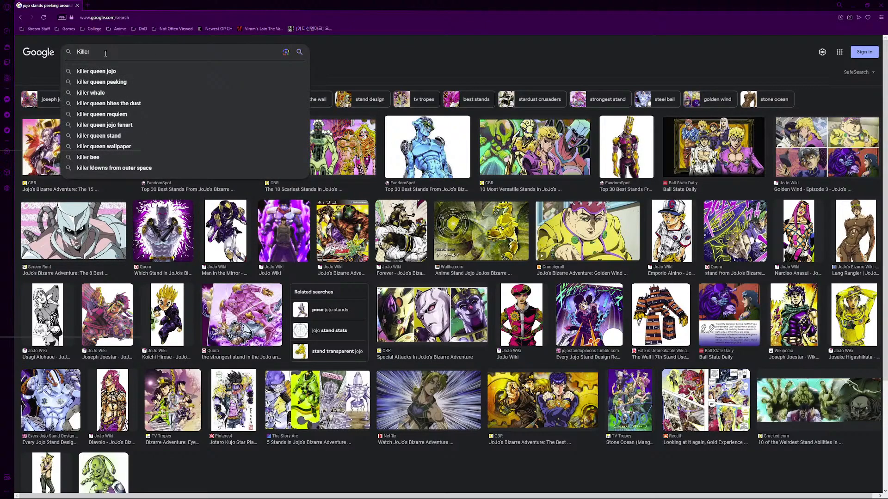
pyautogui.click(116, 81)
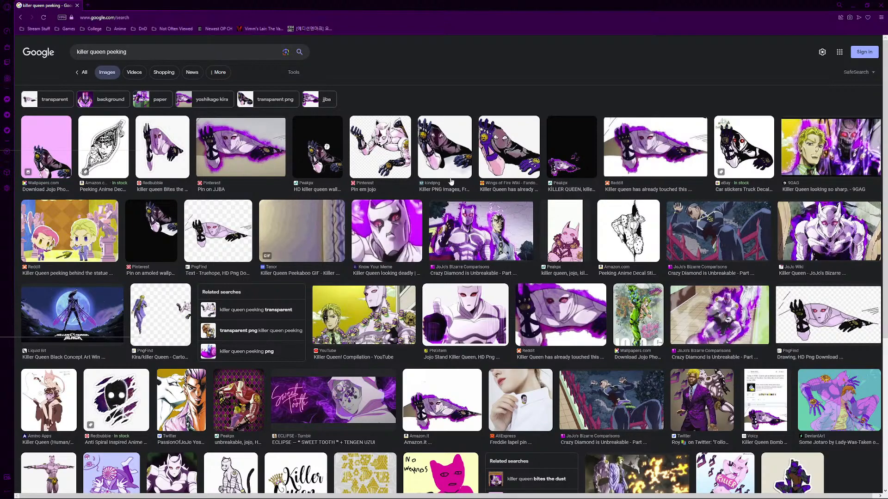
# Open the "Pin em jojo" Killer Queen picture from Pinterest in its own tab and copy the image.
pyautogui.click(388, 162)
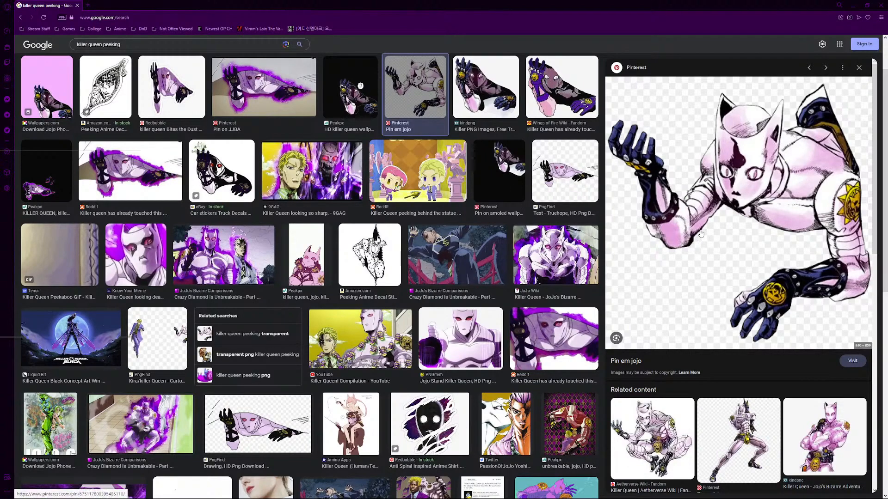
pyautogui.rightClick(724, 183)
pyautogui.click(745, 250)
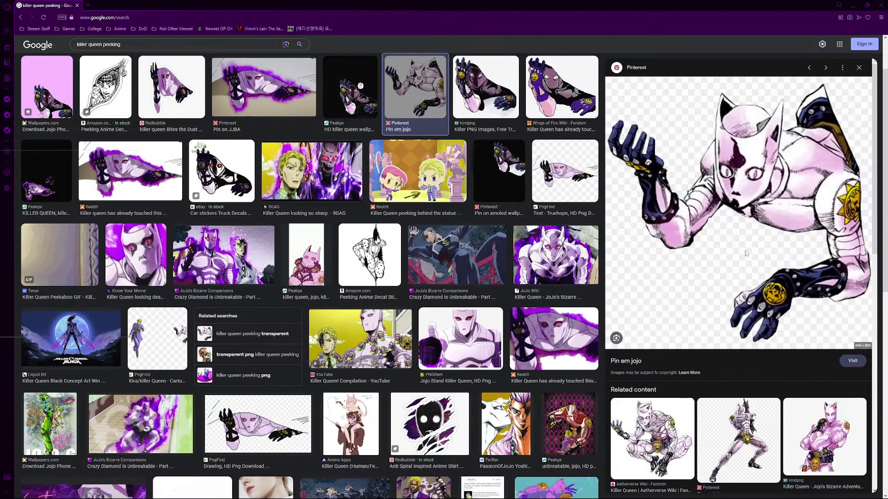
pyautogui.click(116, 5)
pyautogui.rightClick(467, 221)
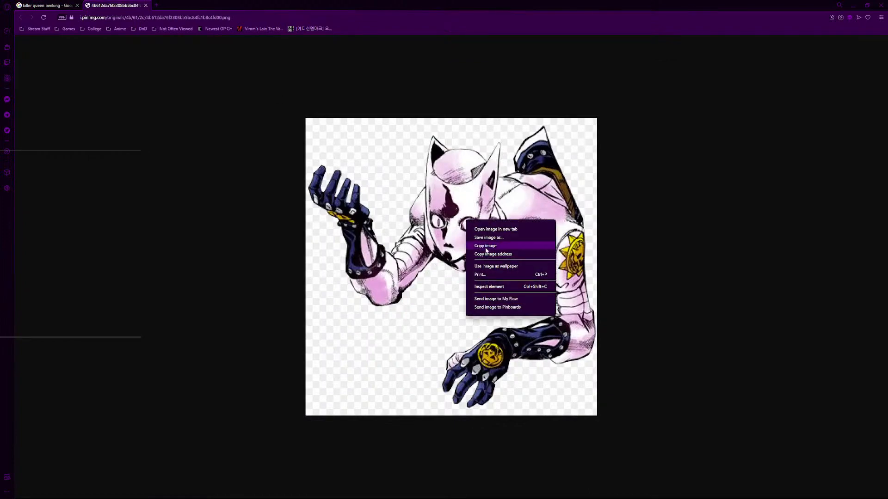
pyautogui.click(485, 247)
# Switch to Krita, paste the Killer Queen image as a new layer and move it onto the pale wall beside the arch.
pyautogui.hotkey('alt', 'Tab')
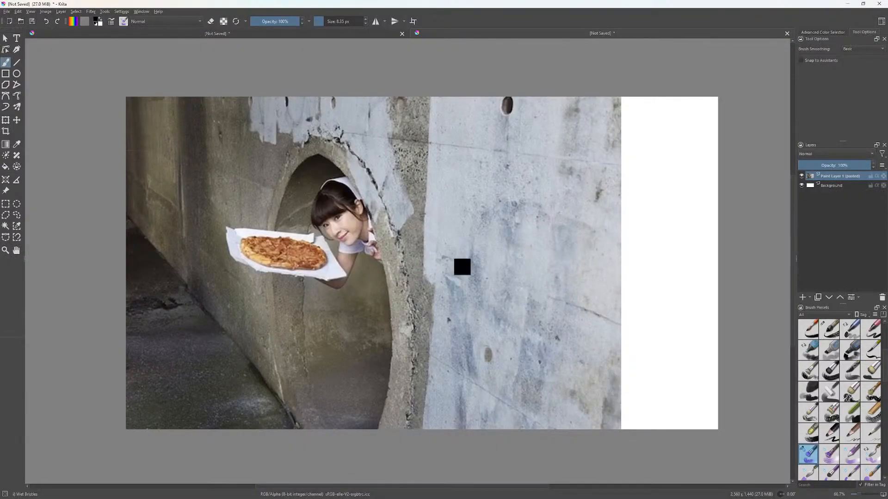
pyautogui.hotkey('ctrl', 'v')
pyautogui.click(417, 249)
pyautogui.click(441, 284)
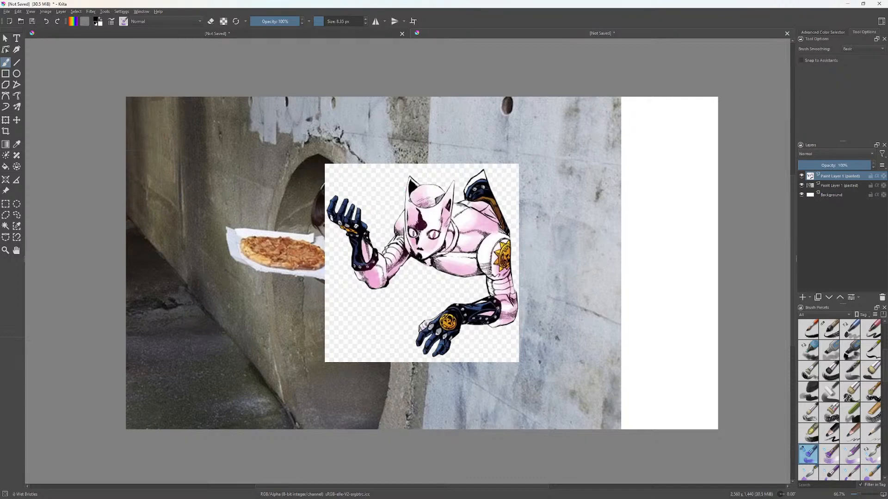
pyautogui.click(6, 38)
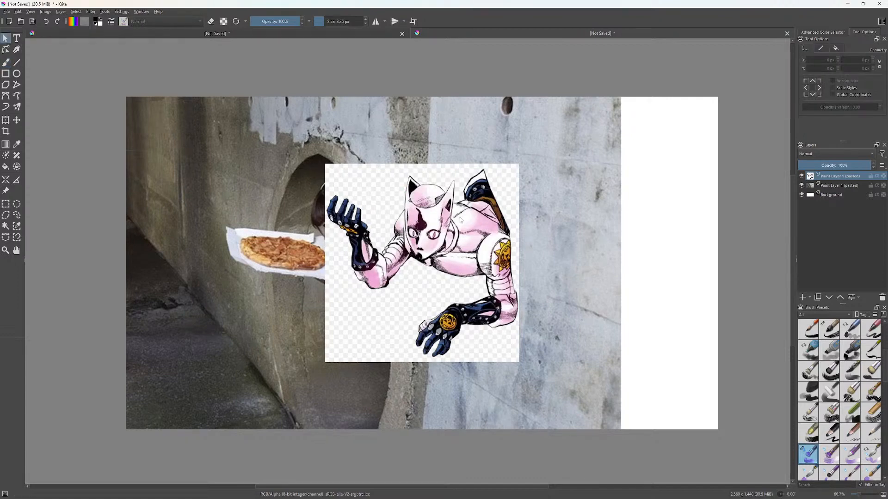
pyautogui.click(17, 120)
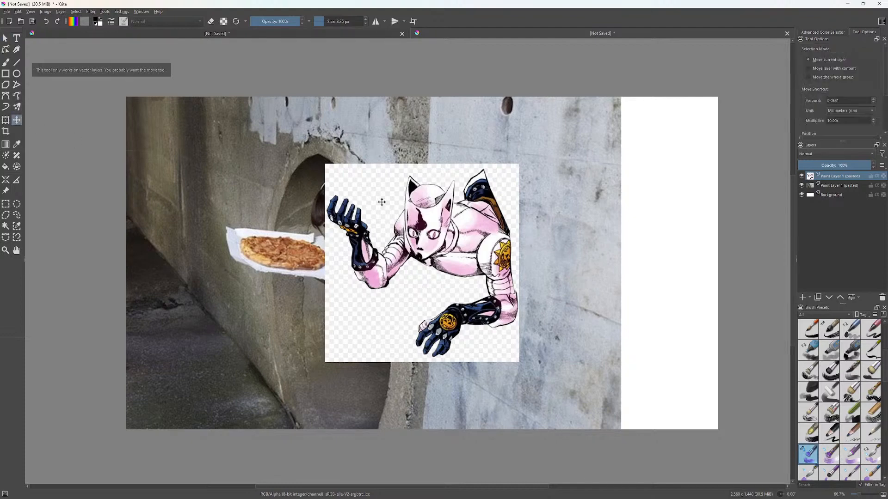
pyautogui.moveTo(376, 198); pyautogui.dragTo(496, 215)
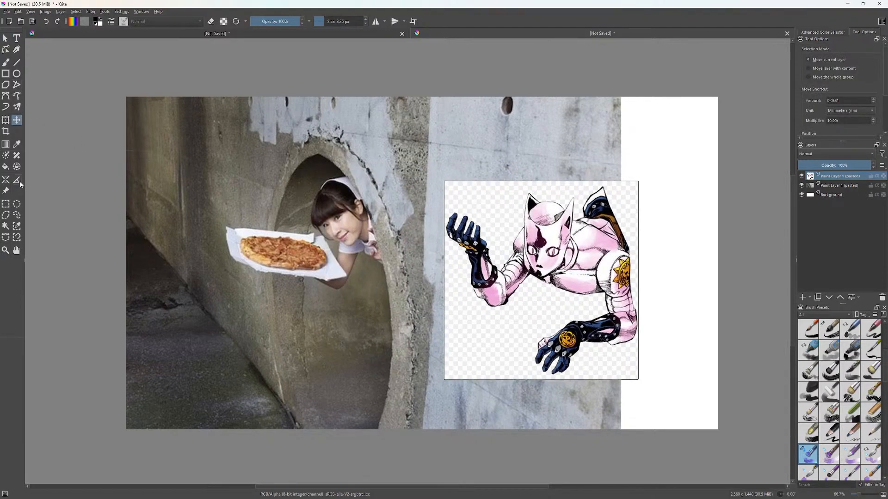
# Select the checkered background around Killer Queen by contiguous colour, delete it and clear the selection.
pyautogui.click(6, 226)
pyautogui.click(499, 212)
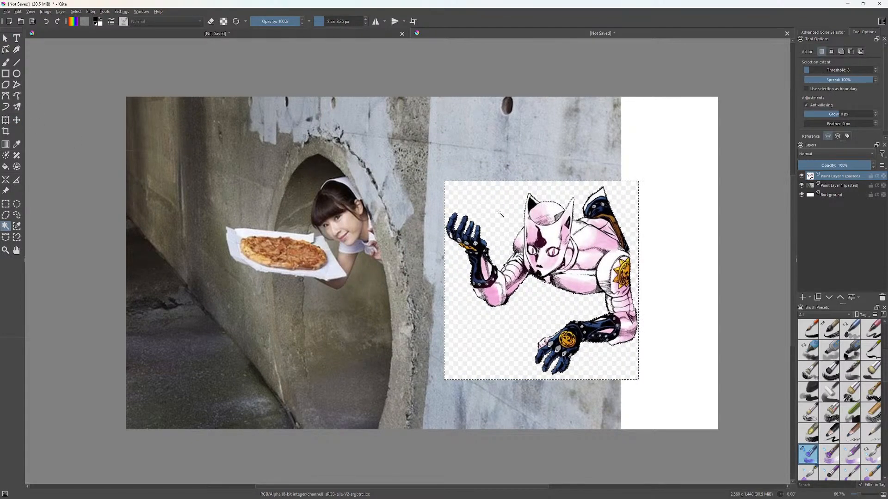
pyautogui.press('Delete')
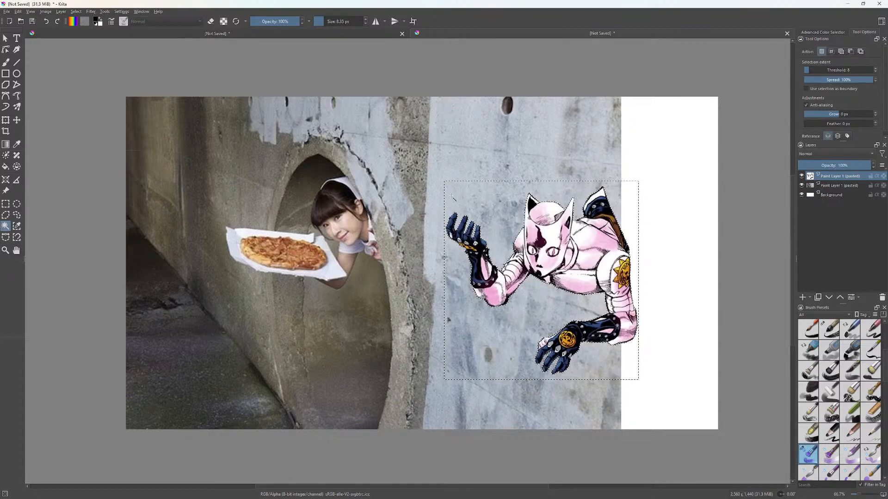
pyautogui.click(5, 38)
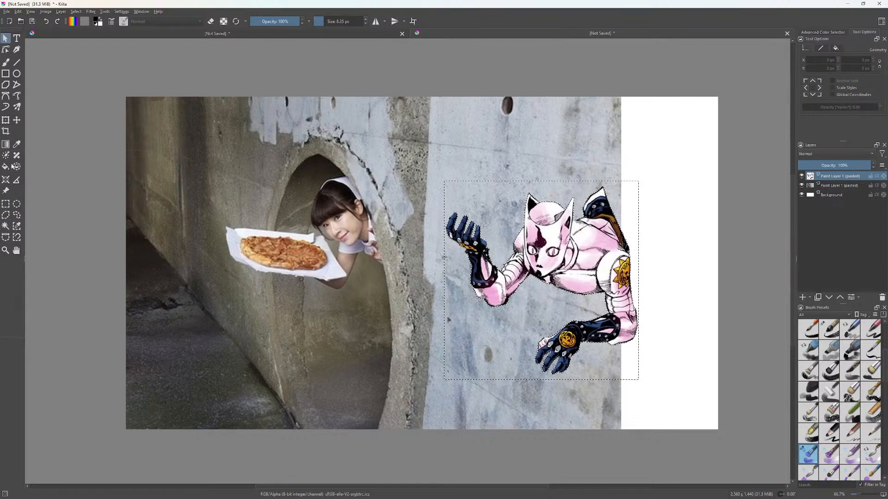
pyautogui.click(5, 225)
pyautogui.rightClick(398, 235)
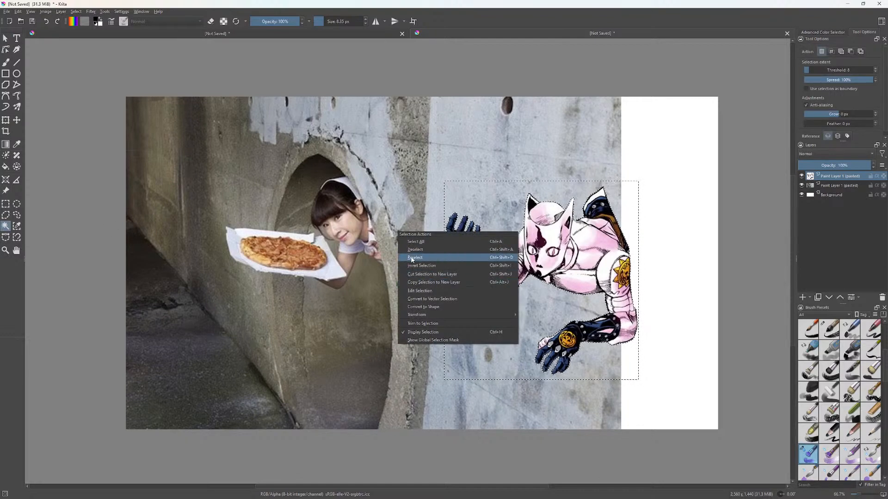
pyautogui.click(412, 254)
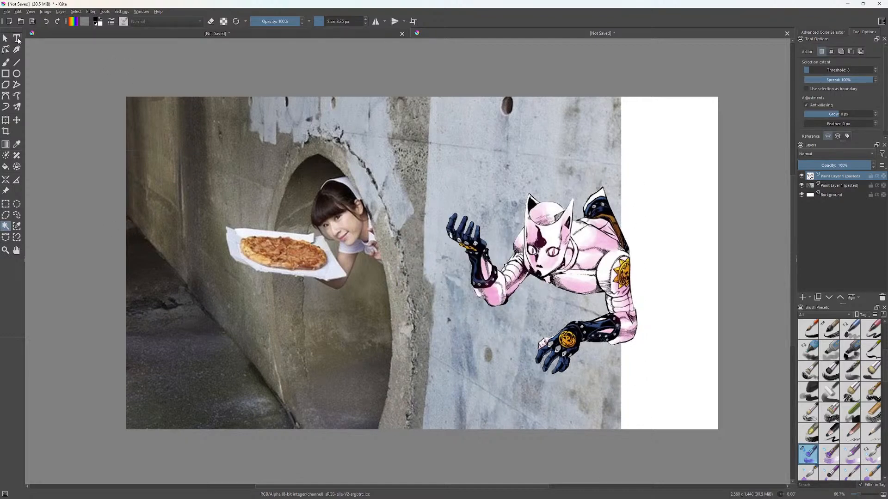
# Rotate Killer Queen slightly clockwise and move the figure into the arch opening, just below the woman holding the pizza.
pyautogui.hotkey('ctrl', 't')
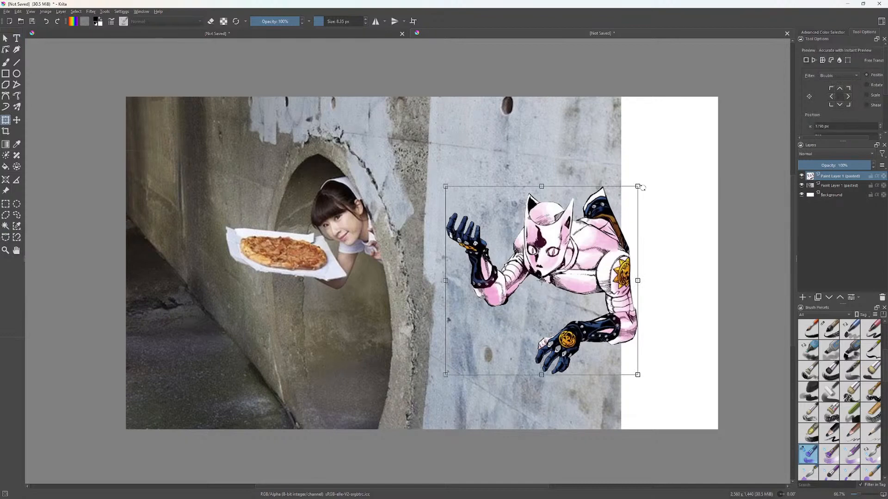
pyautogui.moveTo(642, 187); pyautogui.dragTo(673, 166)
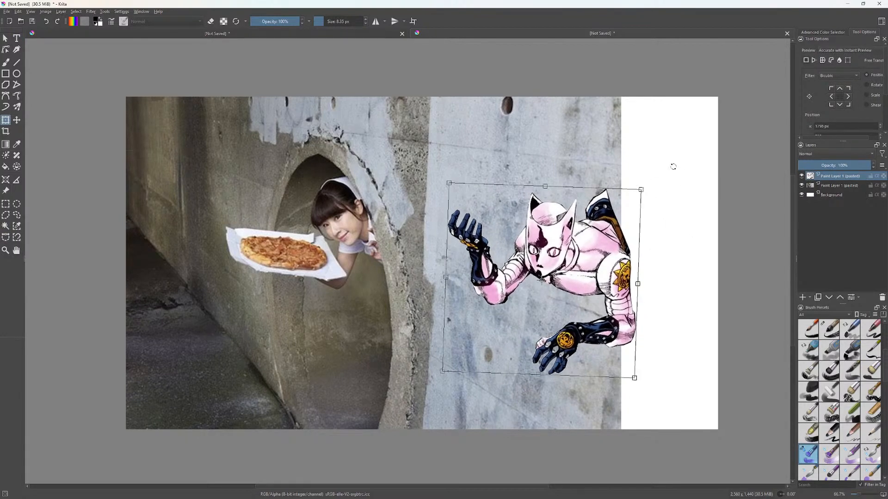
pyautogui.moveTo(596, 281); pyautogui.dragTo(369, 358)
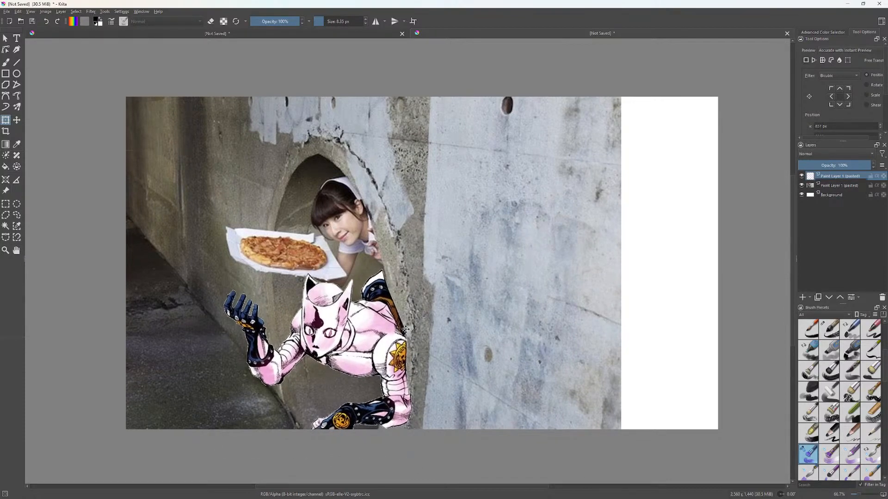
pyautogui.moveTo(405, 329); pyautogui.dragTo(405, 332)
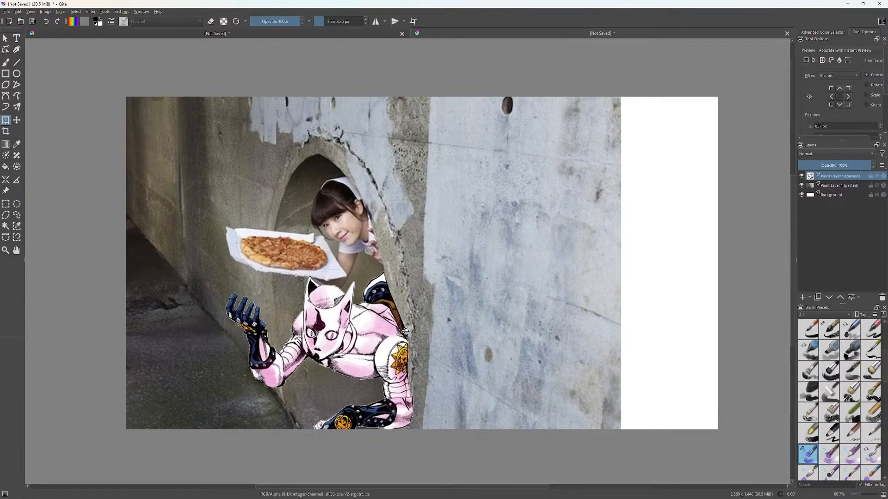
# Outline the pizza and its paper tray with a freehand selection and make the photo layer active.
pyautogui.click(4, 39)
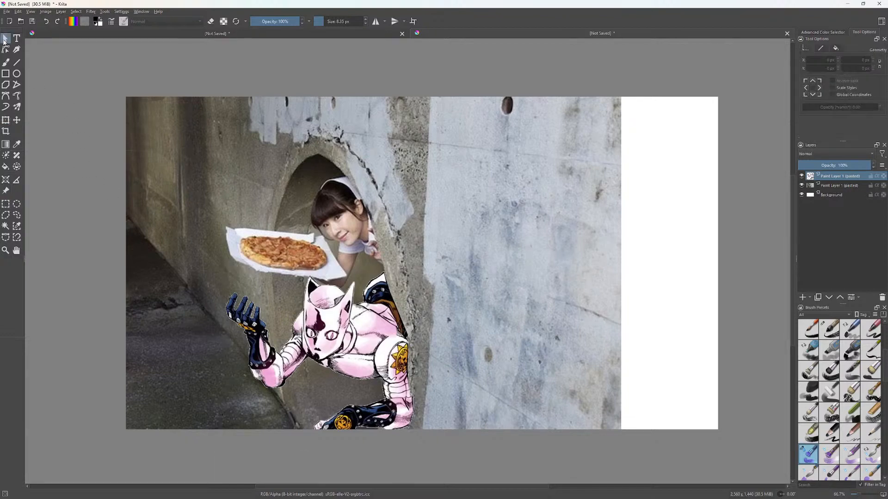
pyautogui.scroll(1, 245, 250)
pyautogui.scroll(-1, 250, 263)
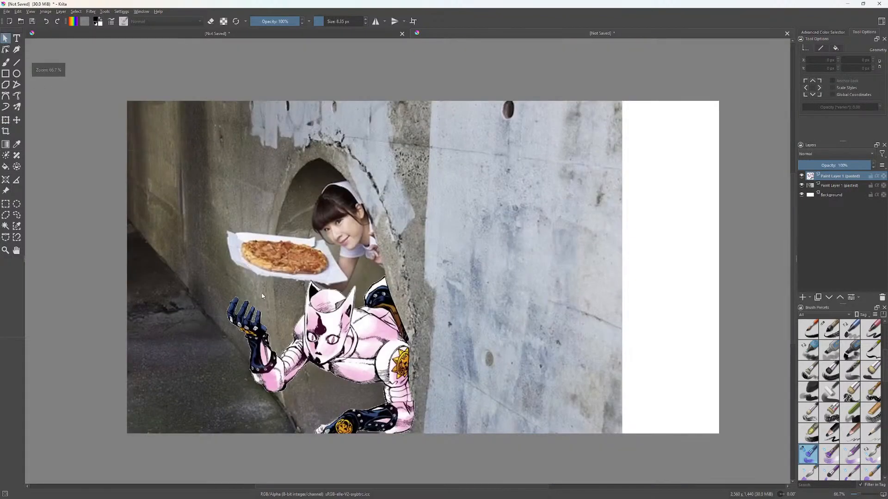
pyautogui.scroll(1, 262, 242)
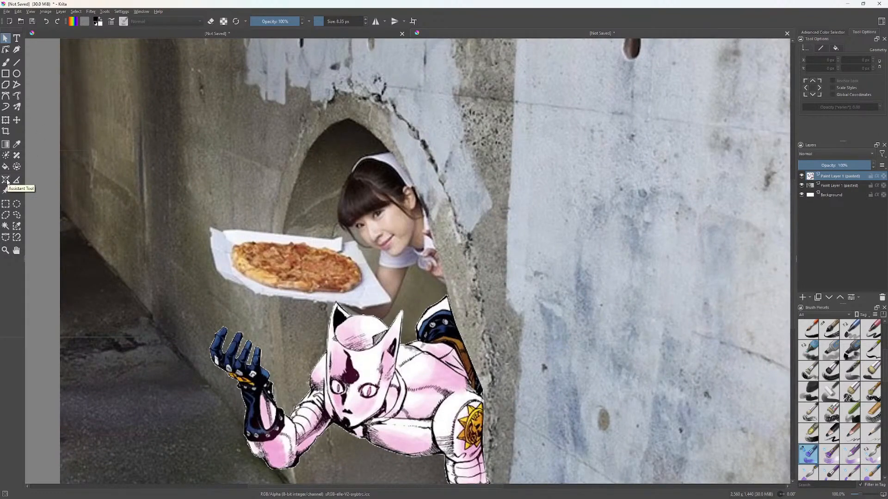
pyautogui.click(17, 215)
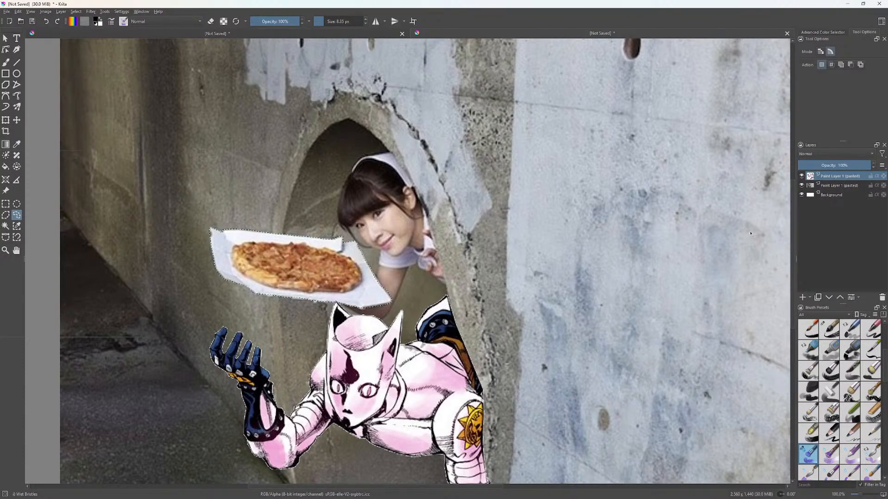
pyautogui.click(825, 187)
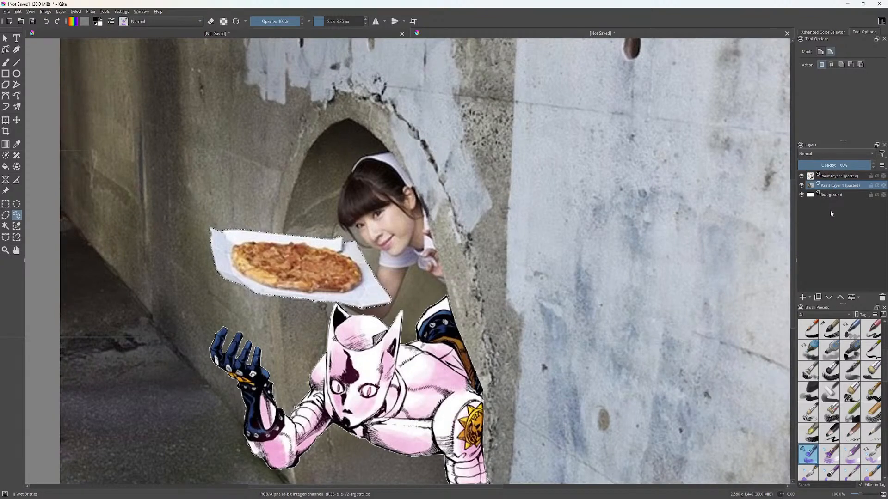
# Add an empty layer above Killer Queen, paste the copied pizza and tray as another layer and move them onto the figure's raised hand.
pyautogui.click(832, 178)
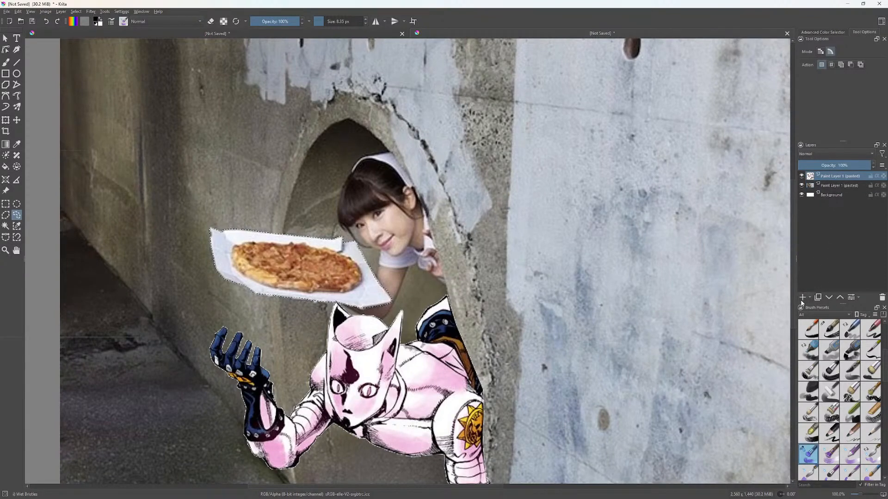
pyautogui.click(802, 298)
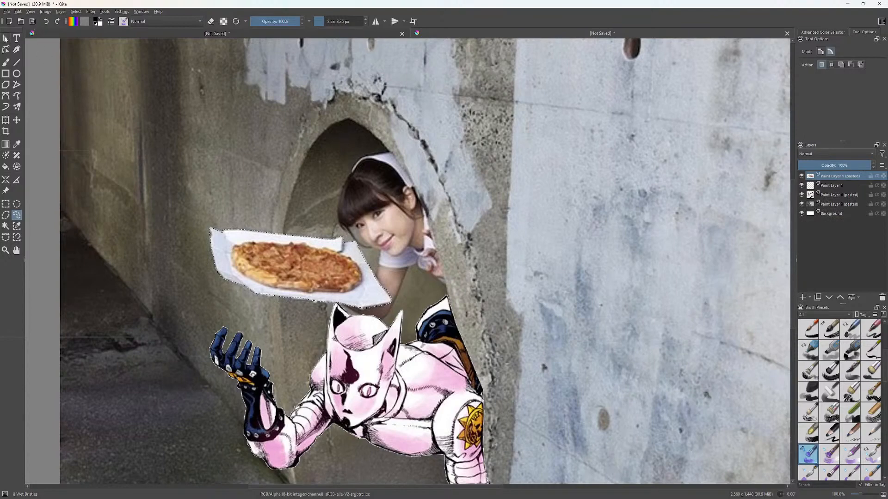
pyautogui.click(6, 38)
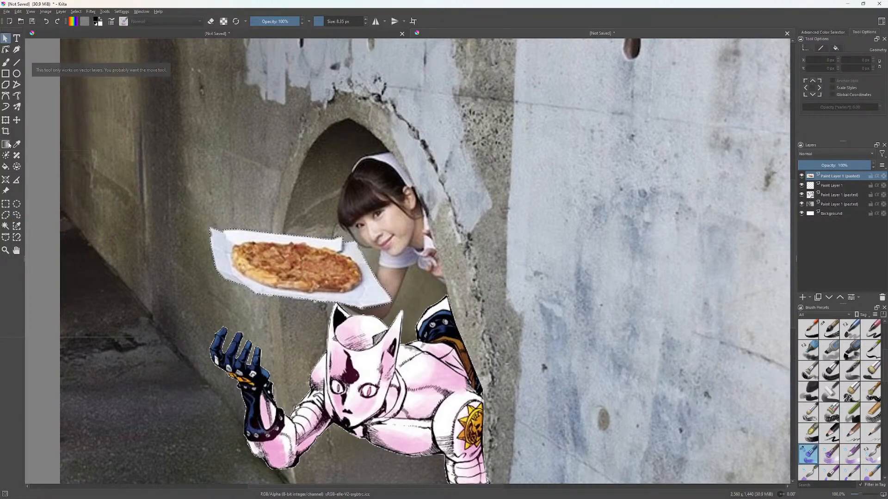
pyautogui.click(17, 120)
pyautogui.moveTo(327, 282); pyautogui.dragTo(268, 351)
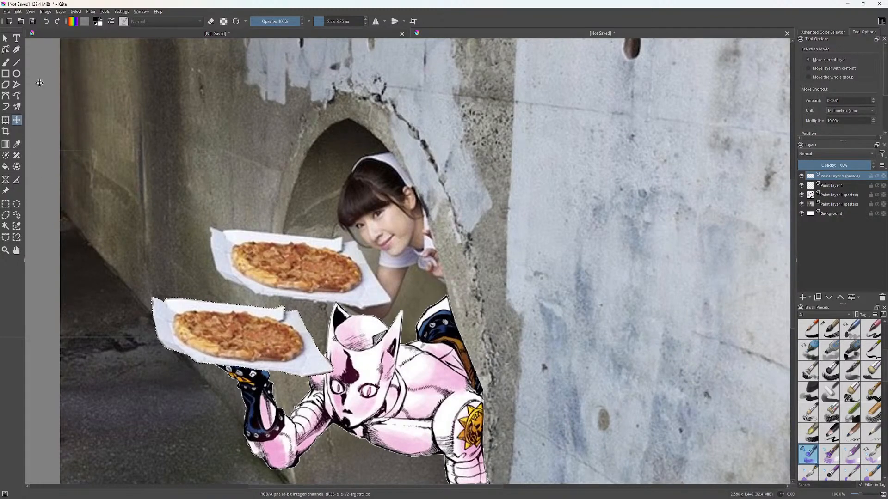
# Clear the selection around the pasted pizza and its tray.
pyautogui.press('b')
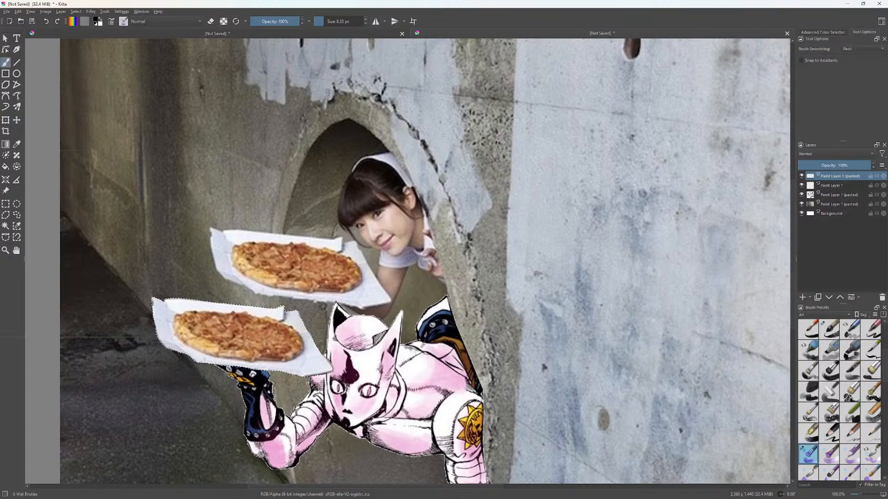
pyautogui.click(5, 226)
pyautogui.rightClick(162, 247)
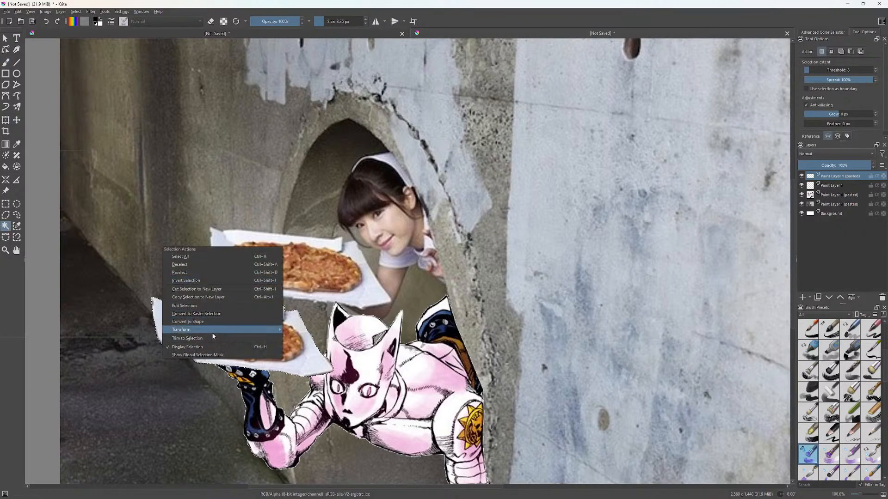
pyautogui.click(187, 264)
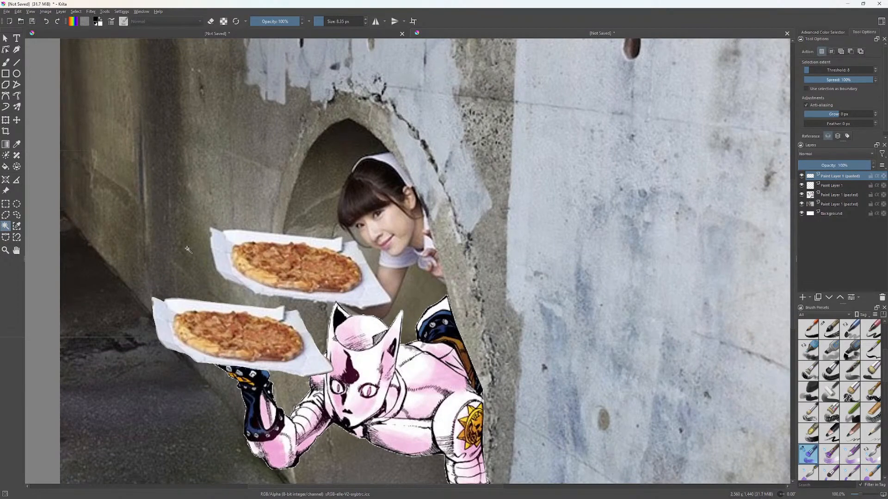
# Erase along the tray's corner beside Killer Queen's head, preview the pizza layer at 50% opacity and restore it to 100%.
pyautogui.press('b')
pyautogui.press('e')
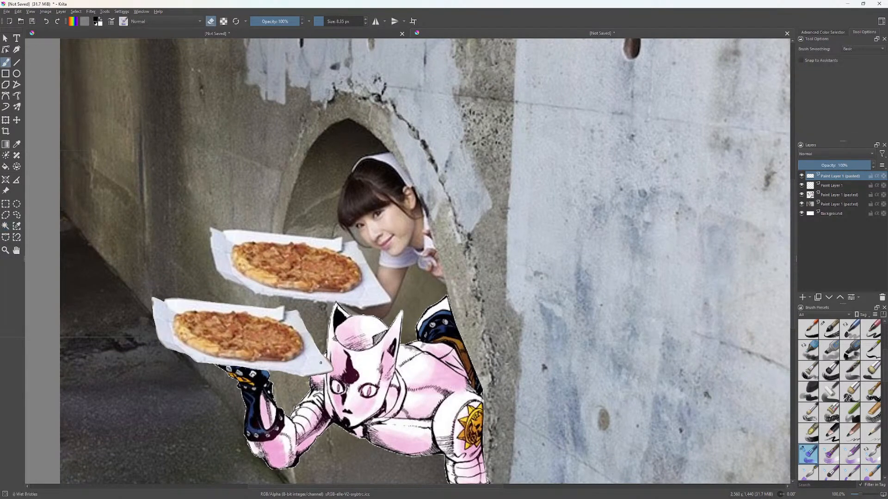
pyautogui.moveTo(329, 361); pyautogui.dragTo(327, 358)
pyautogui.click(834, 165)
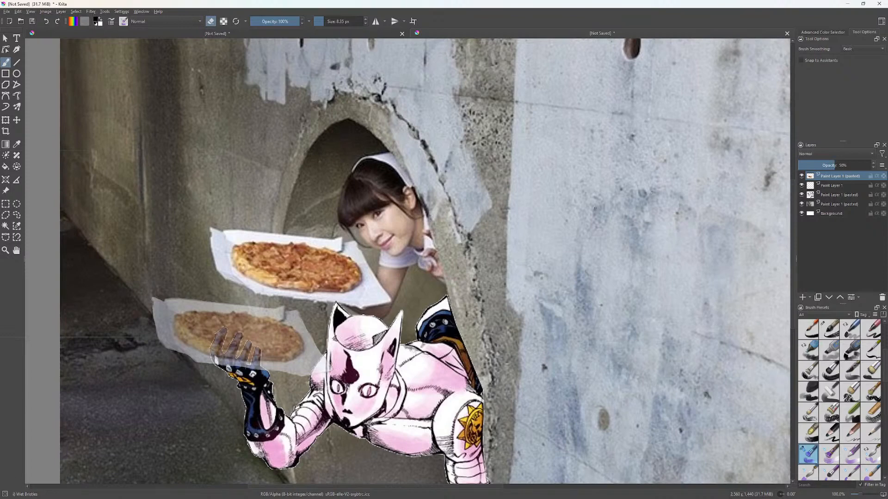
pyautogui.moveTo(854, 165); pyautogui.dragTo(873, 166)
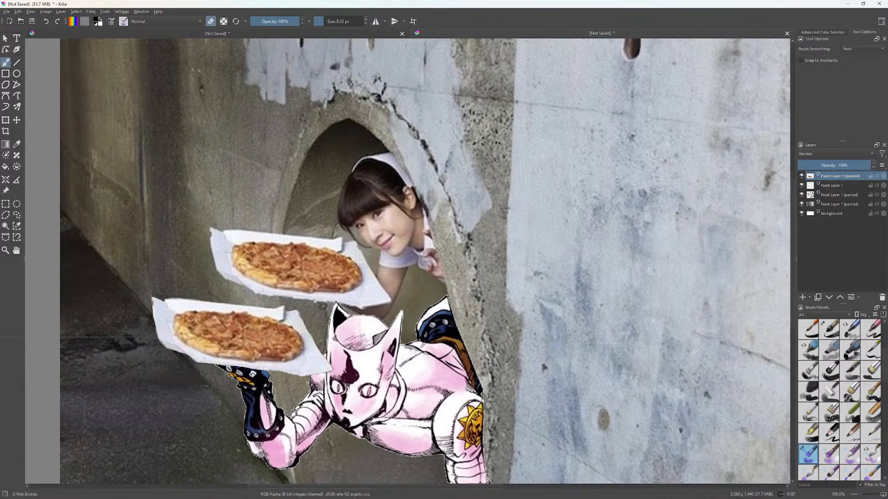
# Rotate the pasted pizza slightly clockwise and shift it so the tray rests on Killer Queen's raised hand.
pyautogui.click(6, 121)
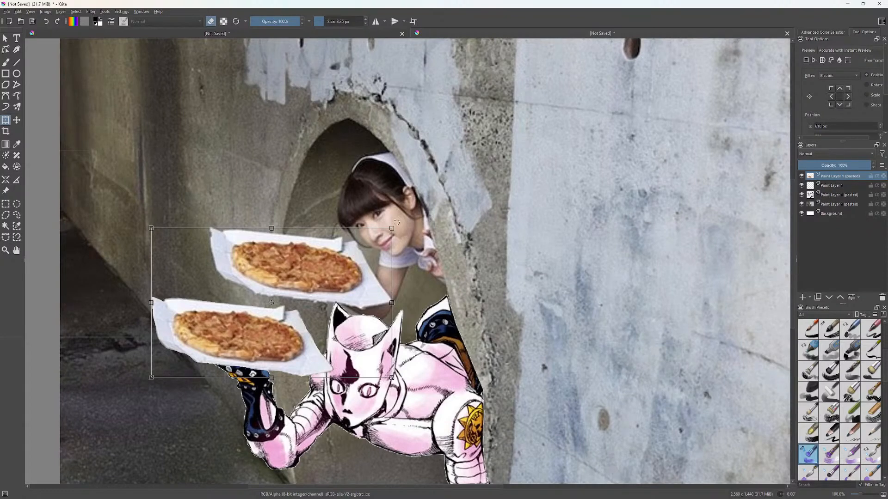
pyautogui.moveTo(397, 223); pyautogui.dragTo(400, 250)
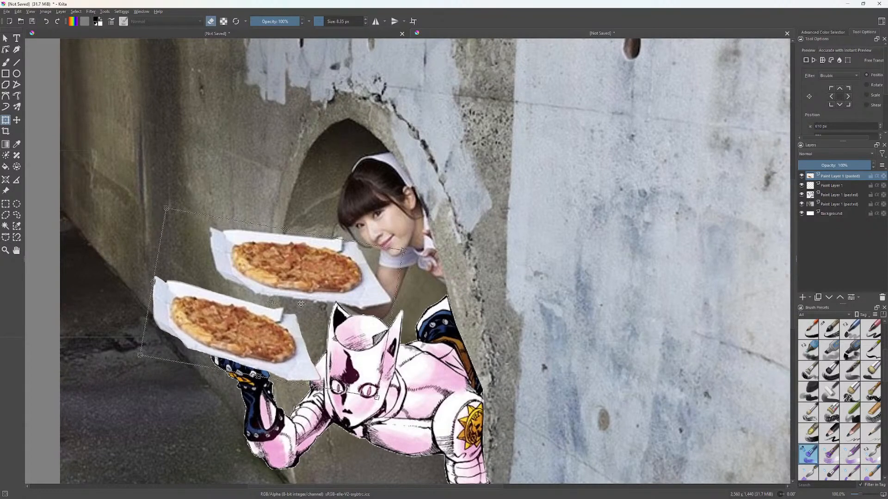
pyautogui.moveTo(256, 347); pyautogui.dragTo(263, 355)
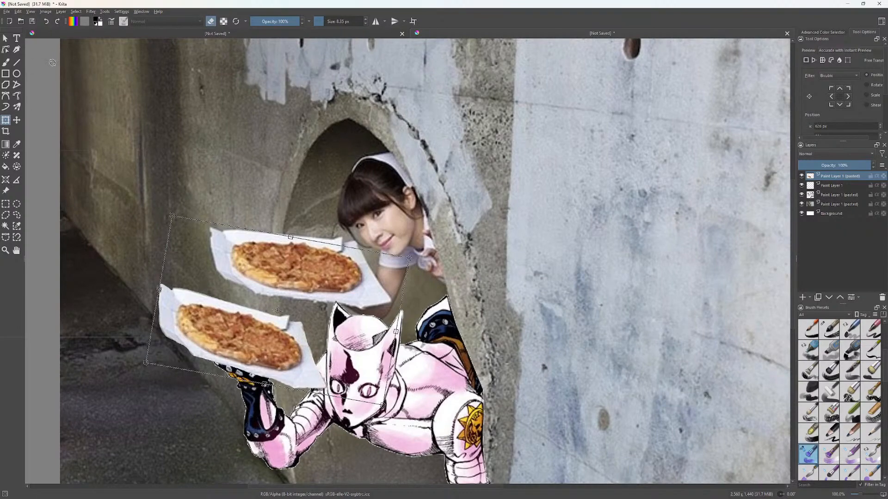
pyautogui.press('b')
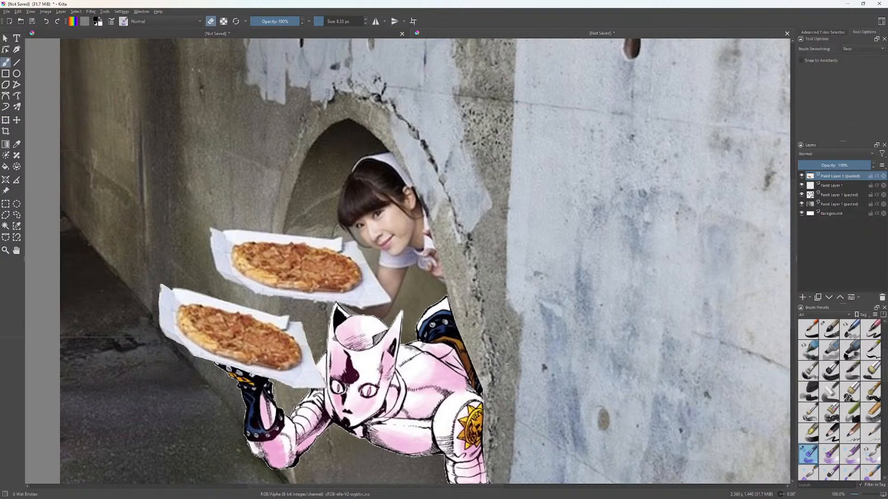
# Erase the stray fringe along the outer edge of the lower pizza tray.
pyautogui.scroll(3, 377, 379)
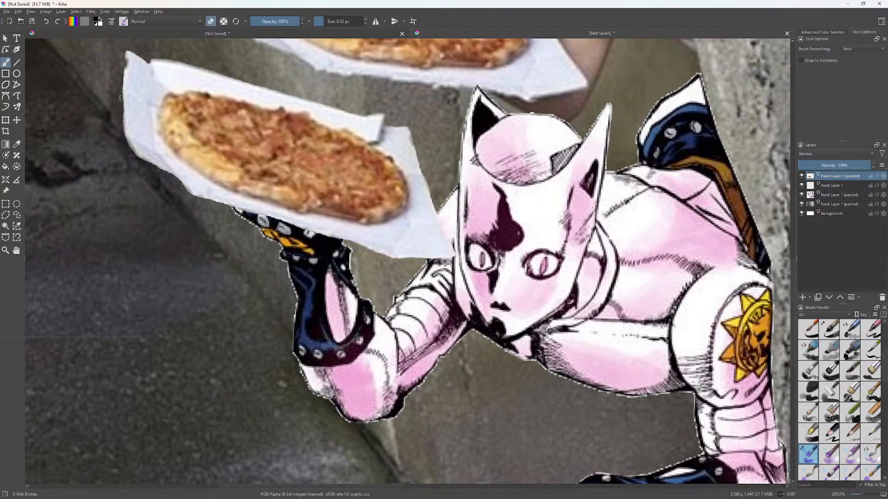
pyautogui.moveTo(122, 94)
pyautogui.mouseDown()
pyautogui.moveTo(128, 145)
pyautogui.moveTo(147, 162)
pyautogui.mouseUp()
pyautogui.press('1')
pyautogui.scroll(-1, 308, 351)
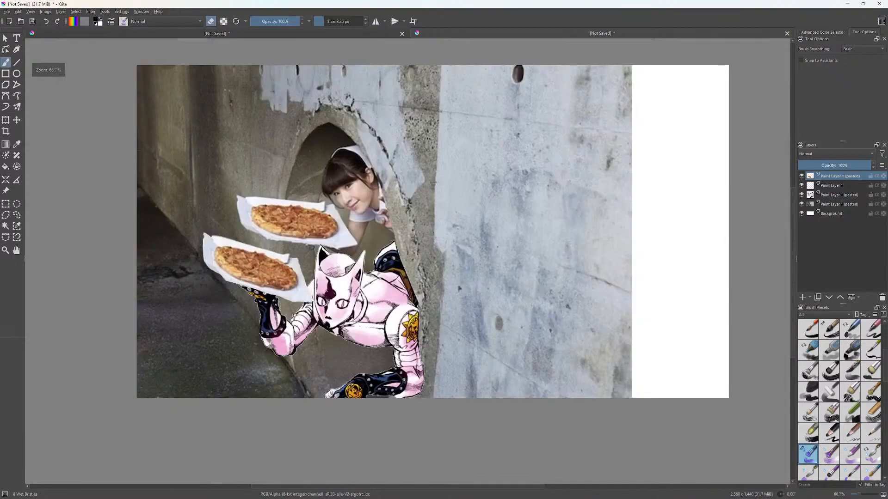
pyautogui.moveTo(367, 299); pyautogui.dragTo(362, 317)
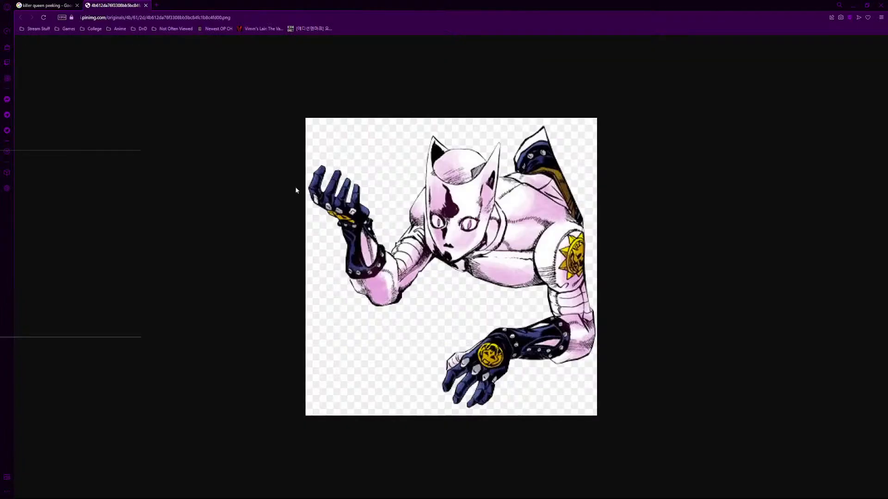
# Switch to the browser's image results for "killer queen peeking" and look them over.
pyautogui.click(47, 5)
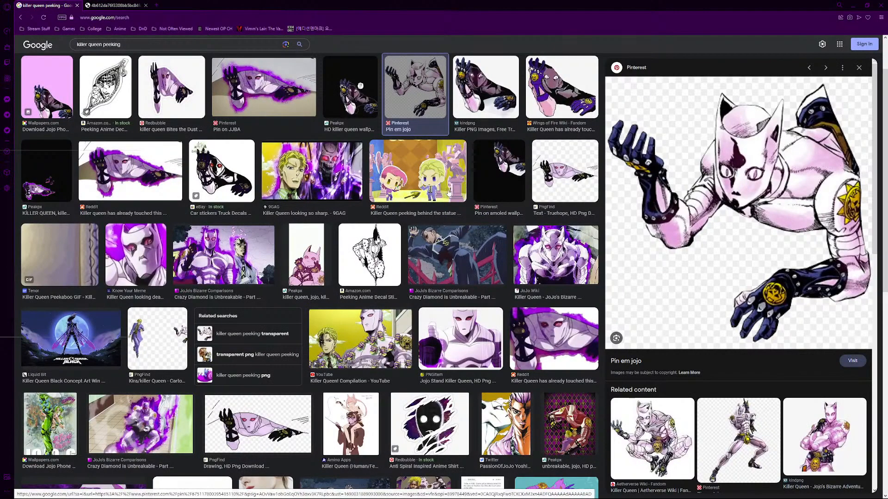
pyautogui.scroll(2, 342, 197)
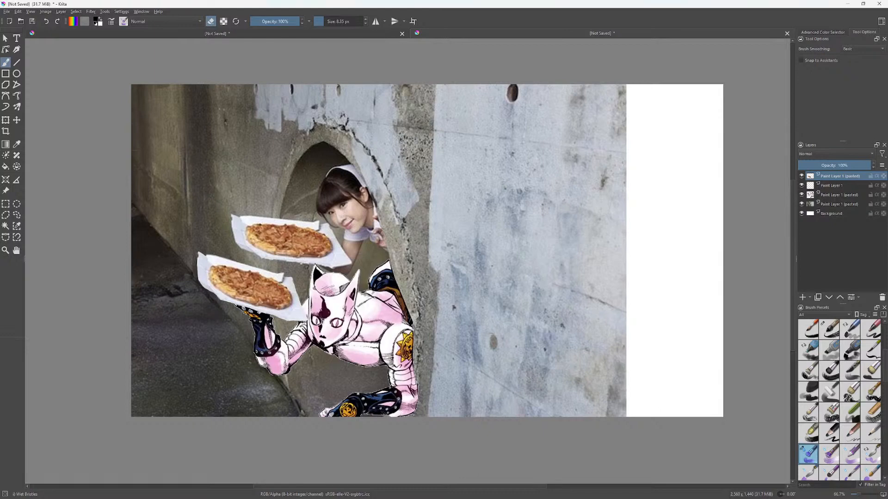
# In Krita, create a text box on the pale wall beside the arch and replace its placeholder with "Starting soon!".
pyautogui.click(17, 38)
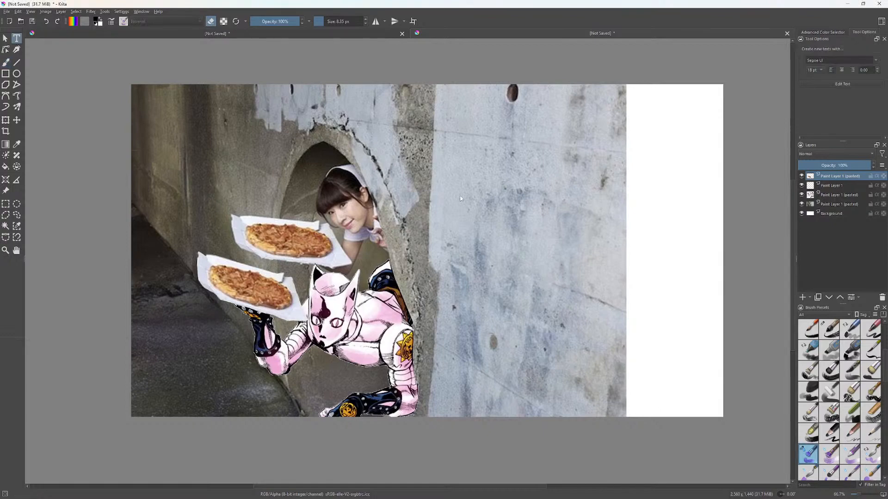
pyautogui.moveTo(534, 185); pyautogui.dragTo(631, 223)
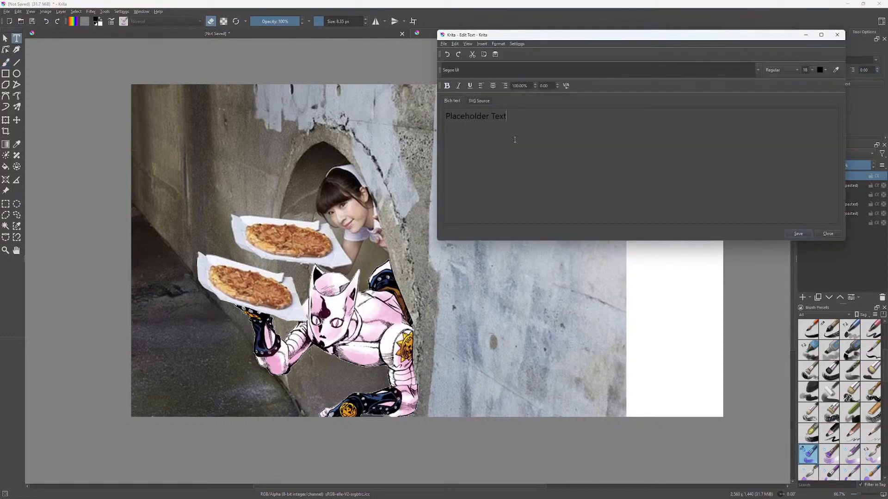
pyautogui.hotkey('ctrl', 'a')
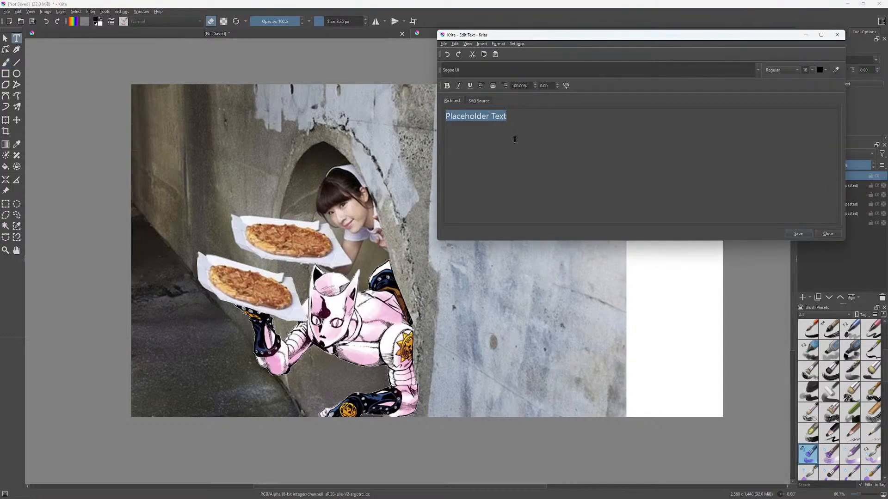
pyautogui.write('STarting')
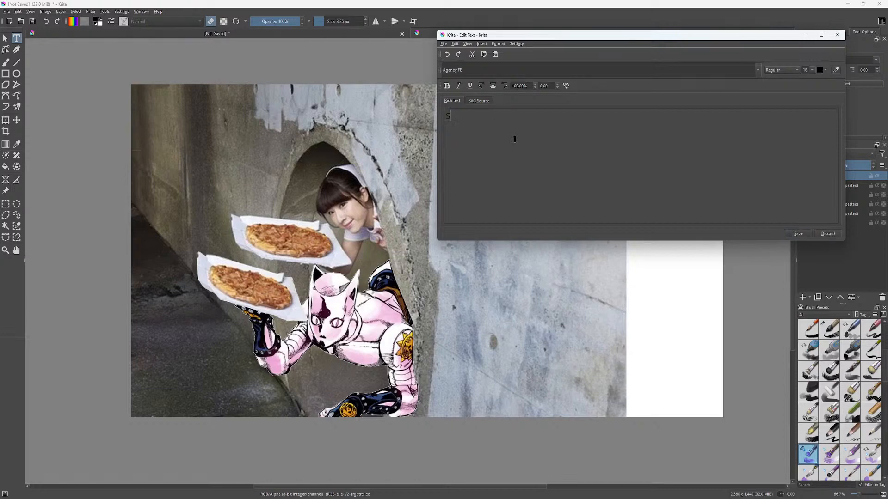
pyautogui.press('BackSpace')
pyautogui.press('BackSpace')
pyautogui.press('BackSpace')
pyautogui.press('BackSpace')
pyautogui.press('BackSpace')
pyautogui.press('BackSpace')
pyautogui.press('BackSpace')
pyautogui.write('tarting soon')
# Set the text's font to Comic Sans MS, save it and close the text editor.
pyautogui.tripleClick(687, 70)
pyautogui.write('comic Sans MS')
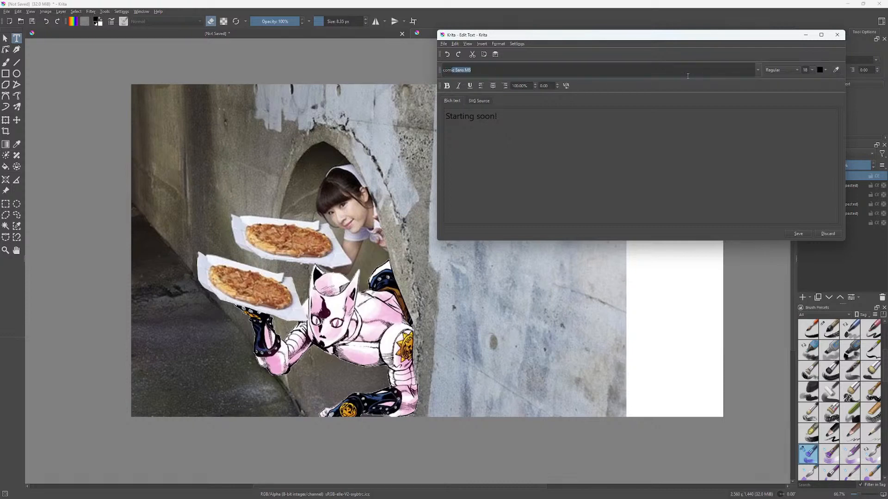
pyautogui.press('Return')
pyautogui.click(798, 234)
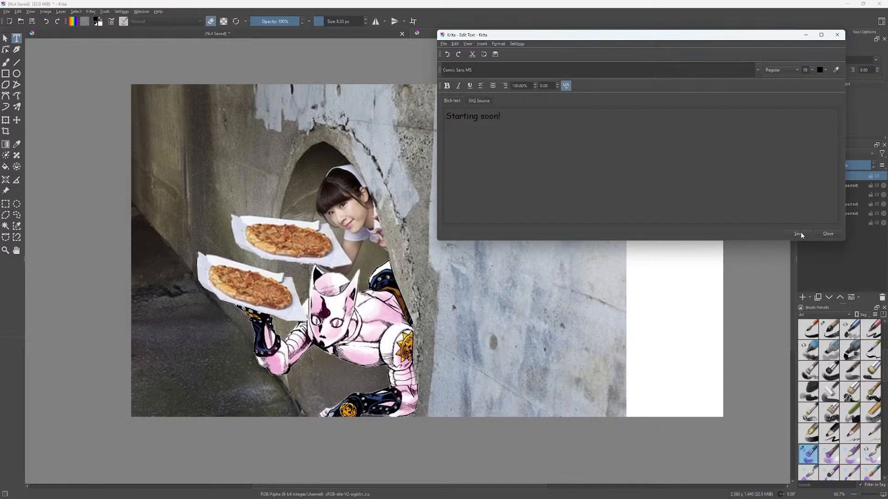
pyautogui.moveTo(786, 36); pyautogui.dragTo(622, 93)
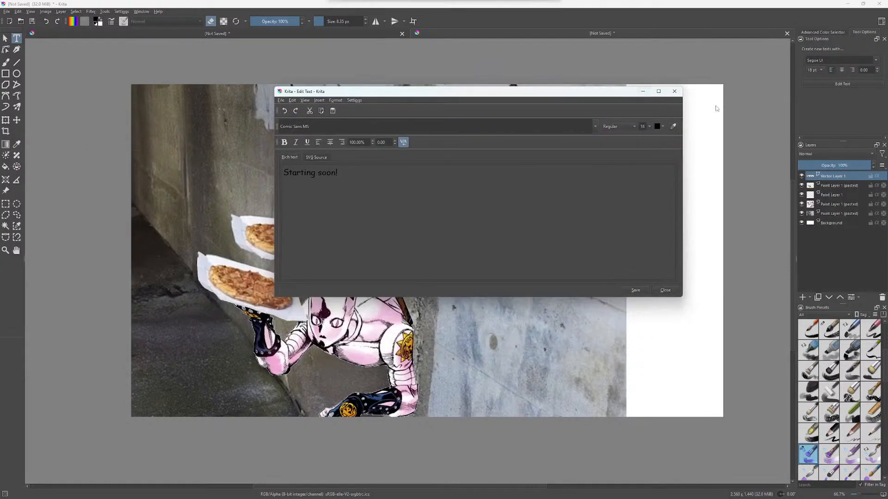
pyautogui.click(674, 91)
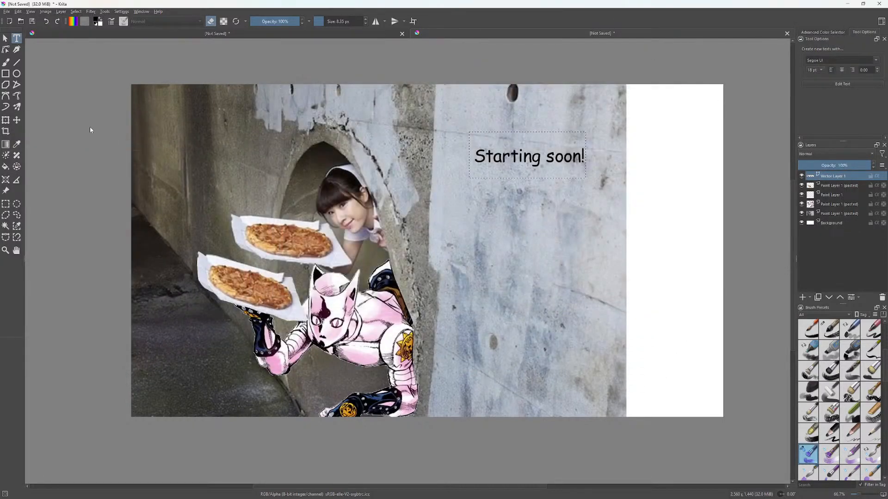
# Enlarge the "Starting soon!" text, tilt it upward across the wall and the white strip, and select its lettering by contiguous colour.
pyautogui.click(6, 120)
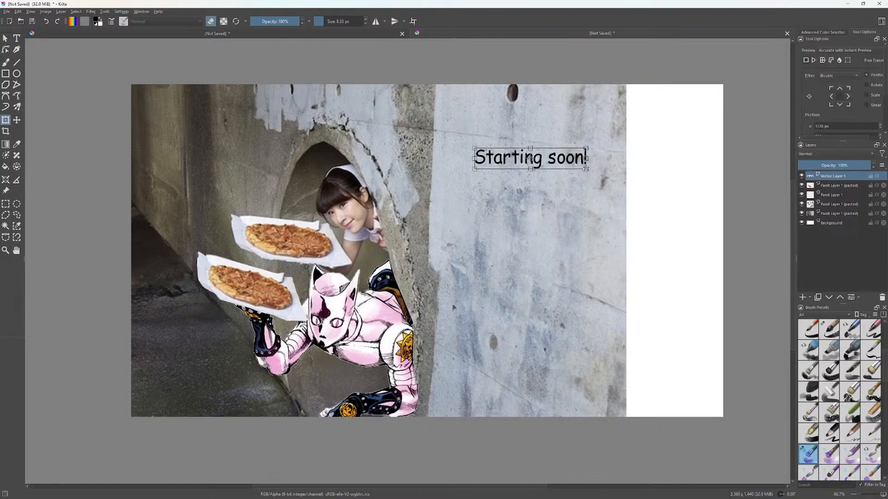
pyautogui.moveTo(592, 170); pyautogui.dragTo(663, 173)
pyautogui.moveTo(598, 162); pyautogui.dragTo(556, 161)
pyautogui.moveTo(625, 173); pyautogui.dragTo(695, 172)
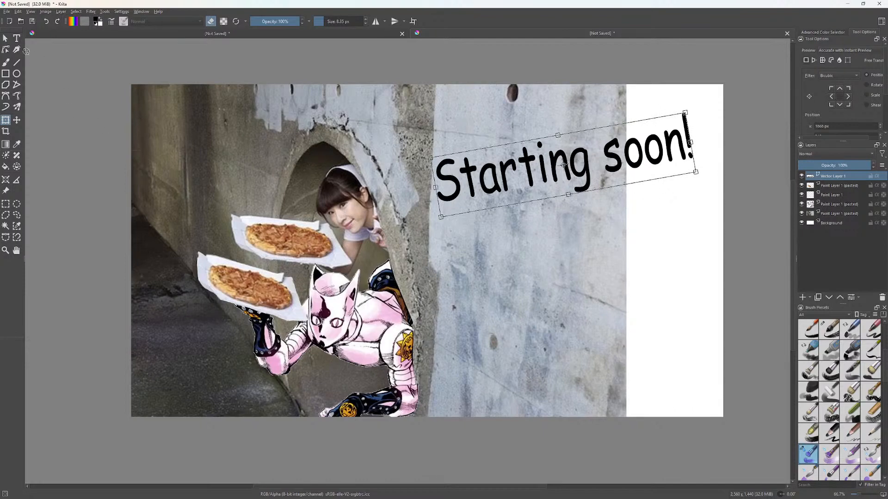
pyautogui.click(5, 227)
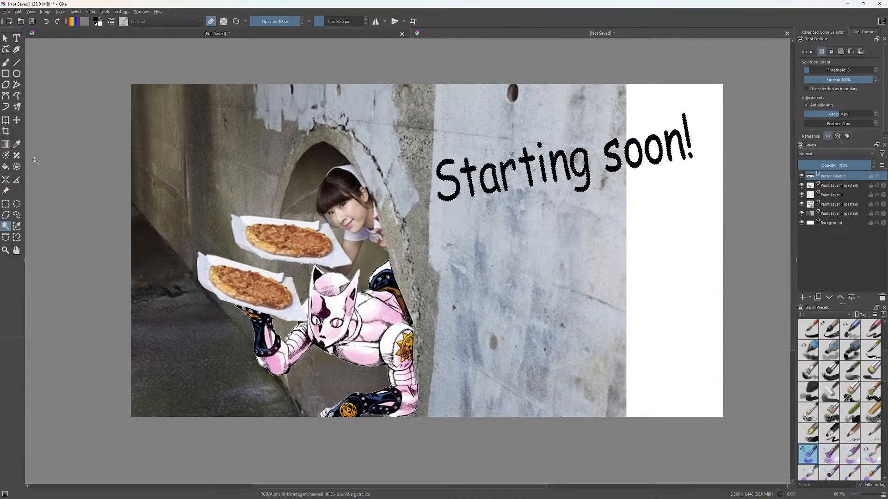
# Try to fill the selected lettering with a linear gradient on a new layer, and undo the attempt.
pyautogui.click(5, 144)
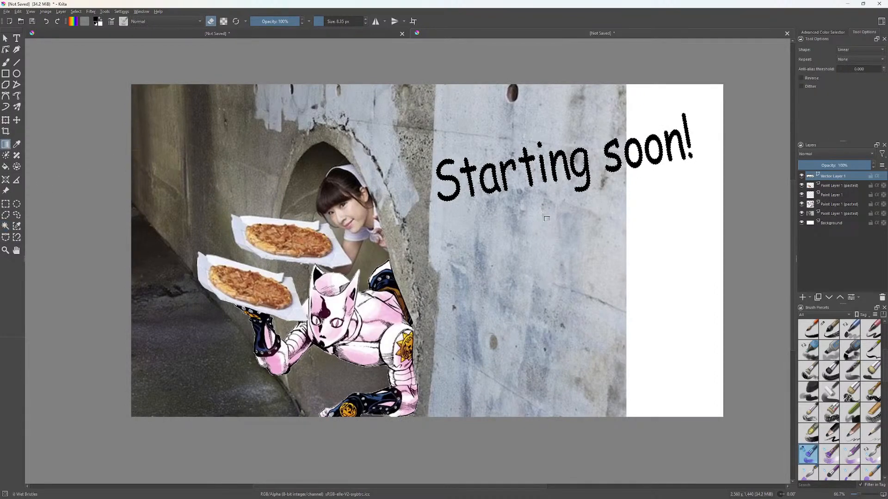
pyautogui.click(804, 297)
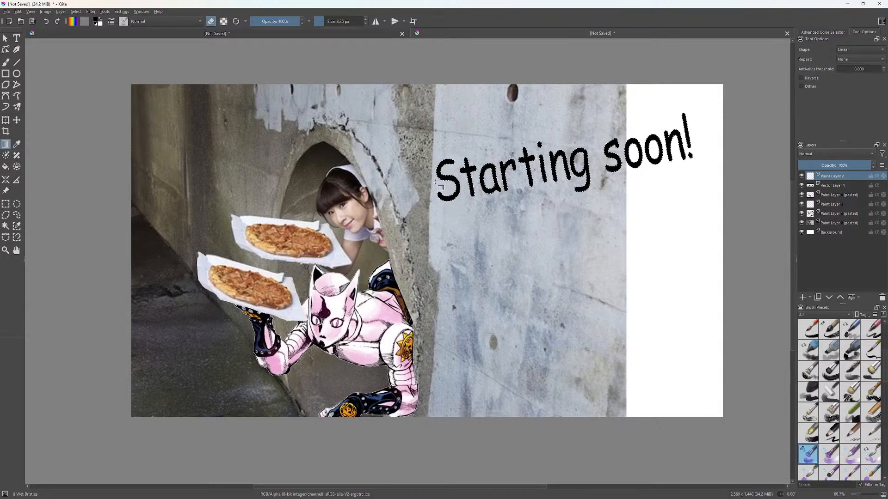
pyautogui.moveTo(691, 132); pyautogui.dragTo(676, 146)
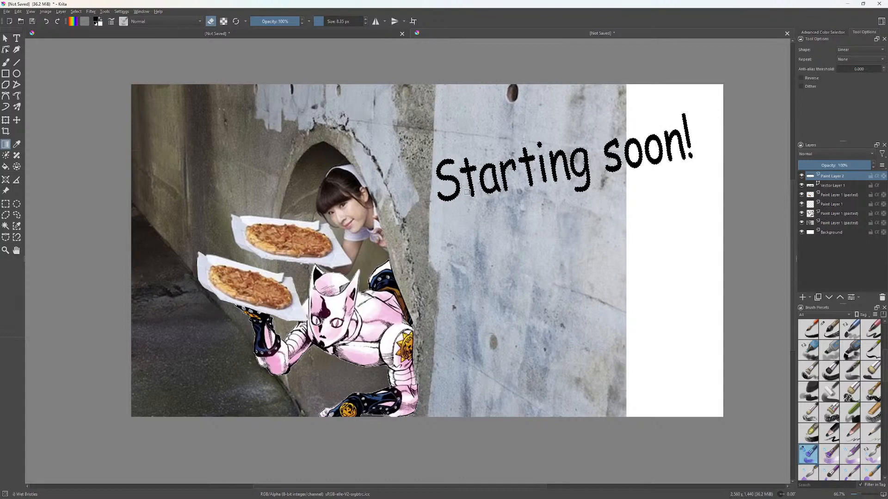
pyautogui.hotkey('ctrl', 'z')
pyautogui.hotkey('ctrl', 'z')
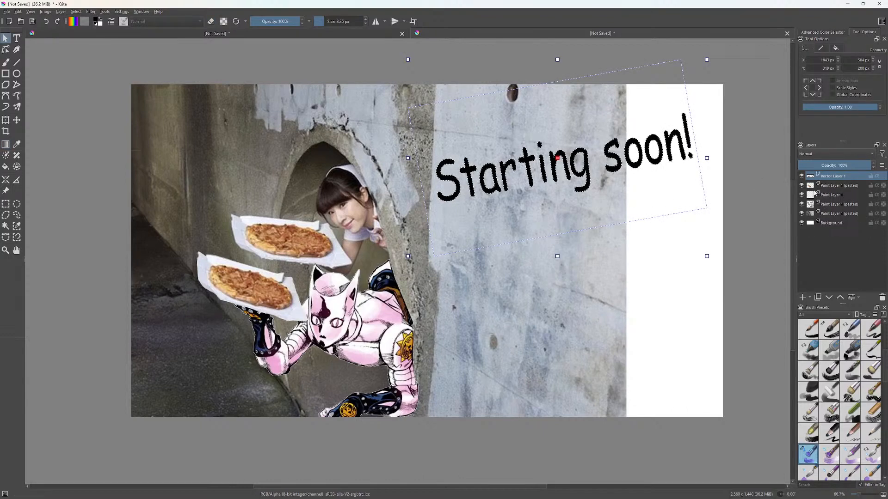
# Try to fill the selected lettering with a linear gradient on Paint Layer 1, including moving that layer above the text layer.
pyautogui.click(826, 195)
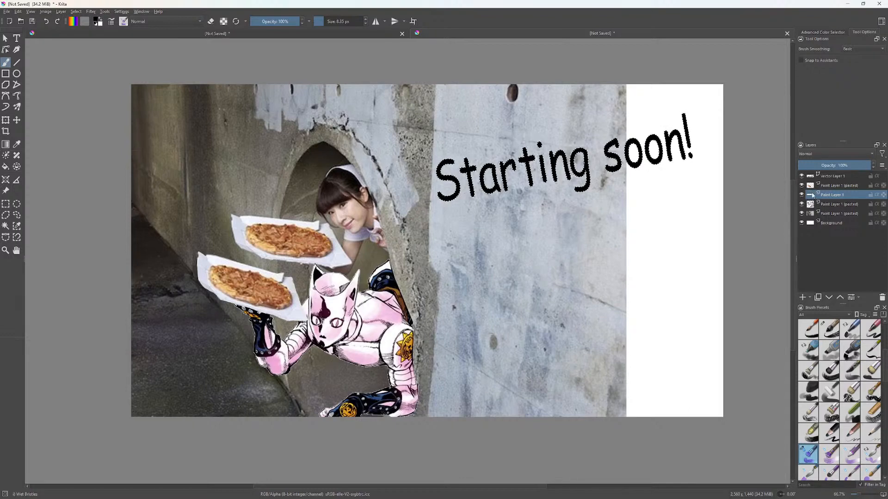
pyautogui.moveTo(832, 196); pyautogui.dragTo(831, 175)
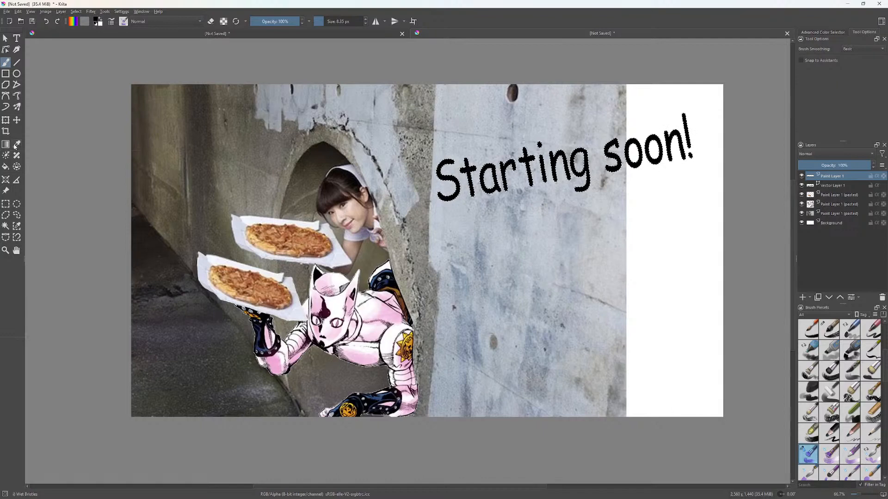
pyautogui.hotkey('ctrl', 'z')
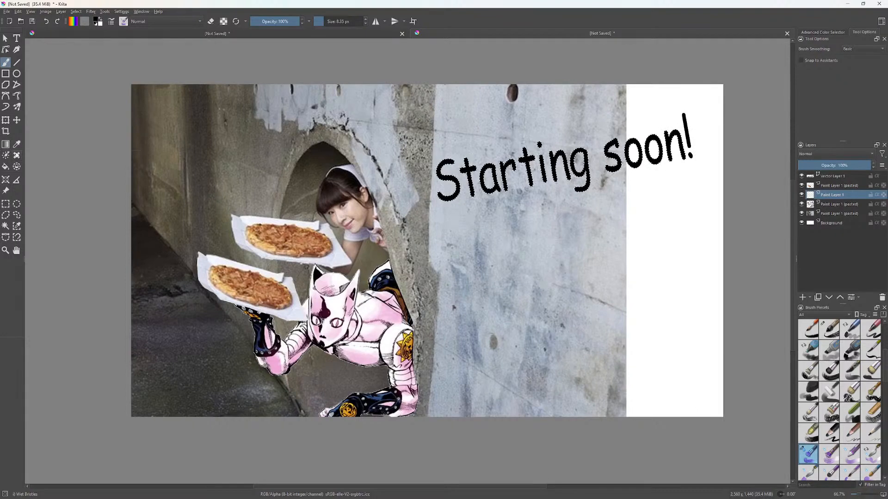
pyautogui.click(5, 144)
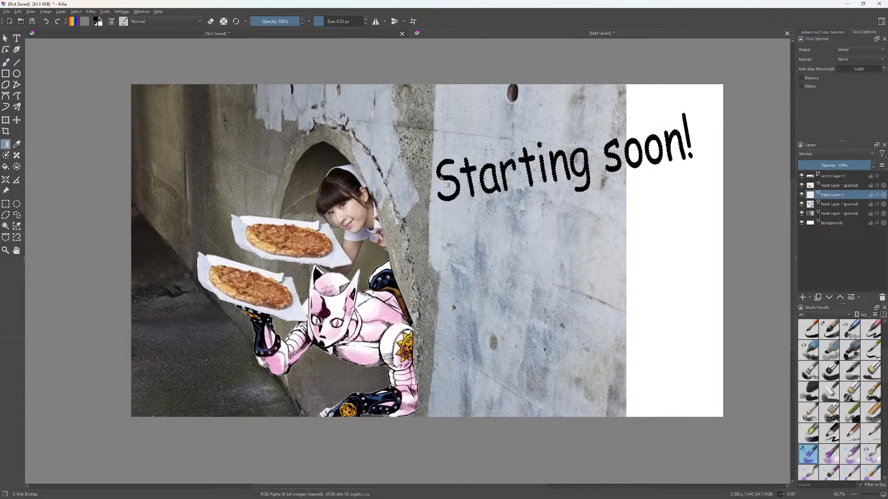
pyautogui.moveTo(694, 139); pyautogui.dragTo(686, 149)
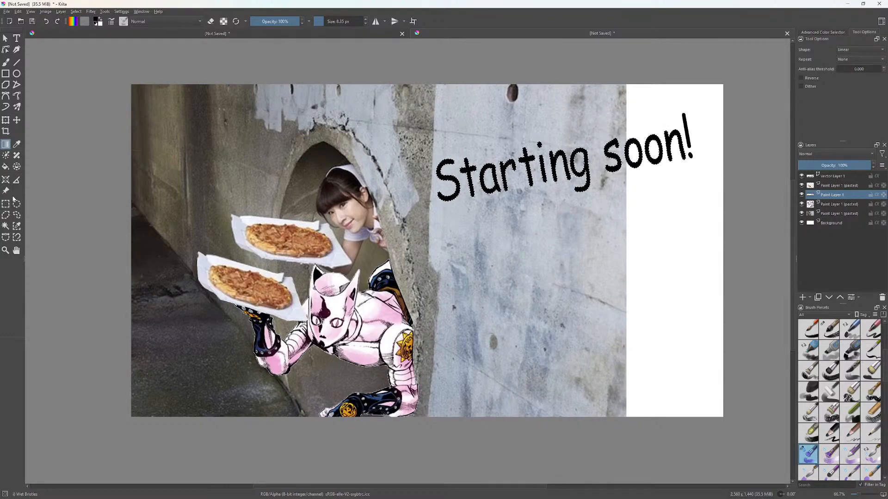
pyautogui.click(5, 226)
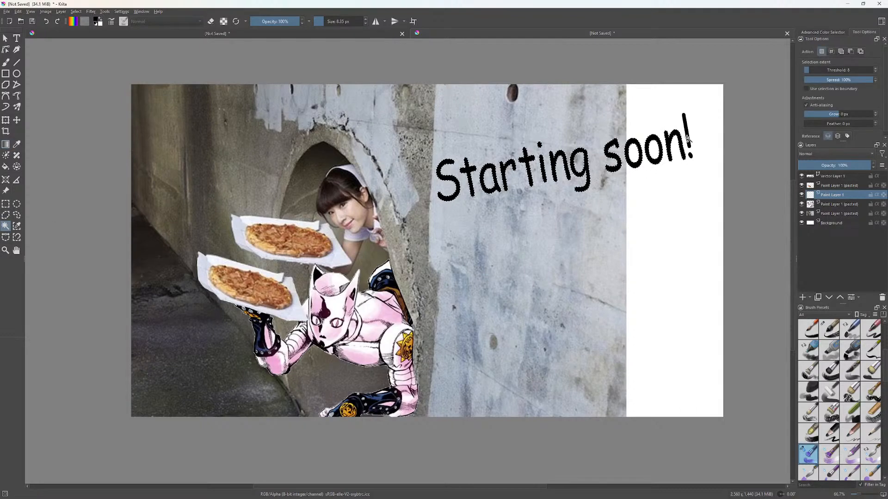
# Add a paint layer above the text's vector layer and fill the selected "Starting soon!" lettering with a rainbow linear gradient on it.
pyautogui.click(830, 177)
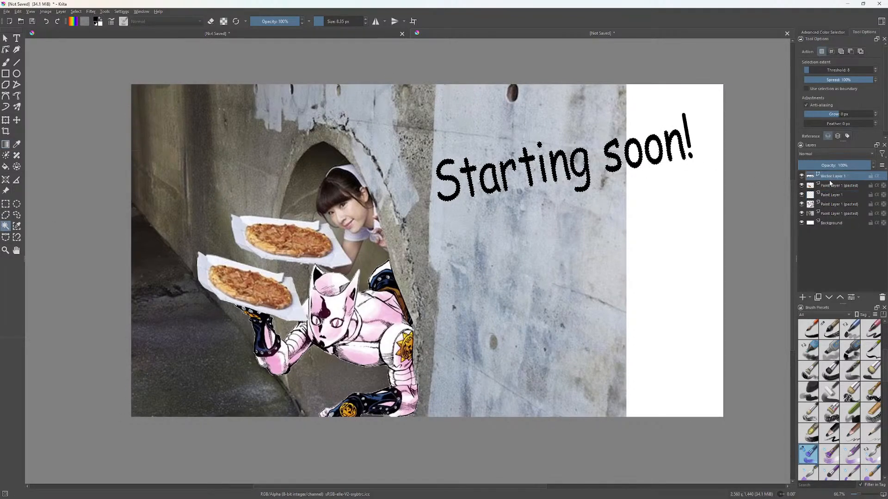
pyautogui.click(802, 298)
pyautogui.click(6, 144)
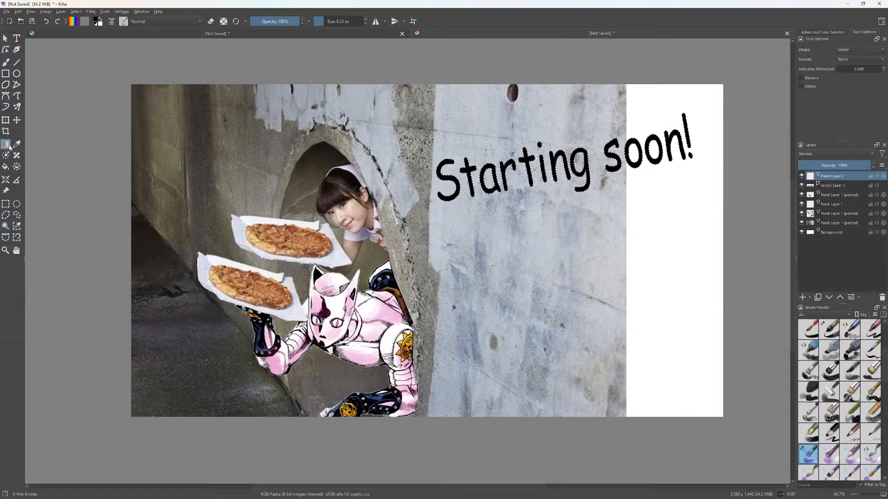
pyautogui.moveTo(574, 165); pyautogui.dragTo(708, 141)
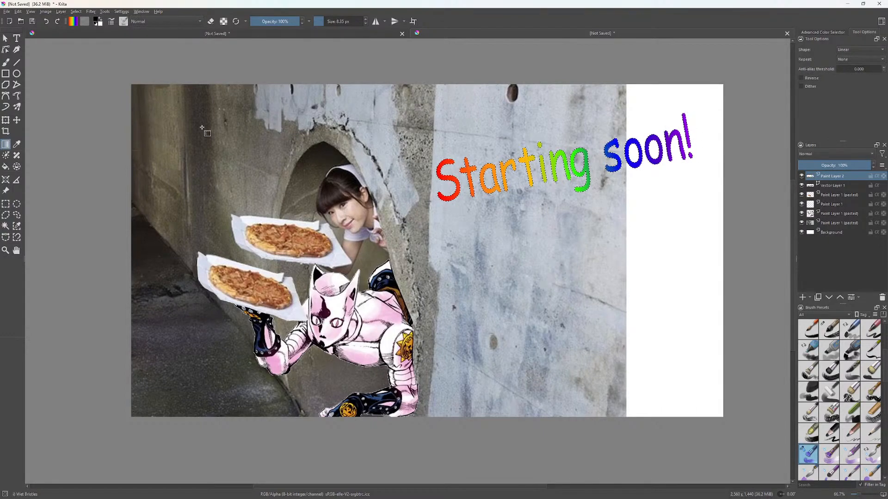
# Deselect the lettering and shift the rainbow layer slightly down and to the right so the black text forms a shadow.
pyautogui.click(6, 226)
pyautogui.rightClick(336, 209)
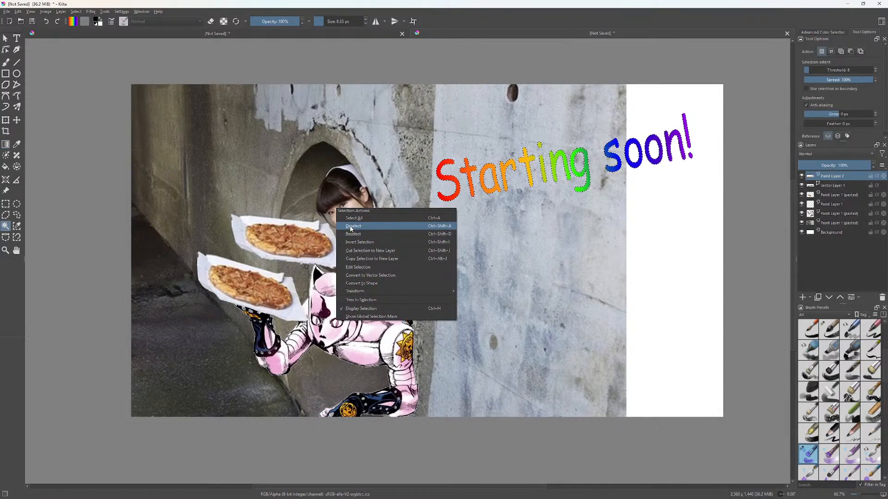
pyautogui.click(352, 226)
pyautogui.click(16, 41)
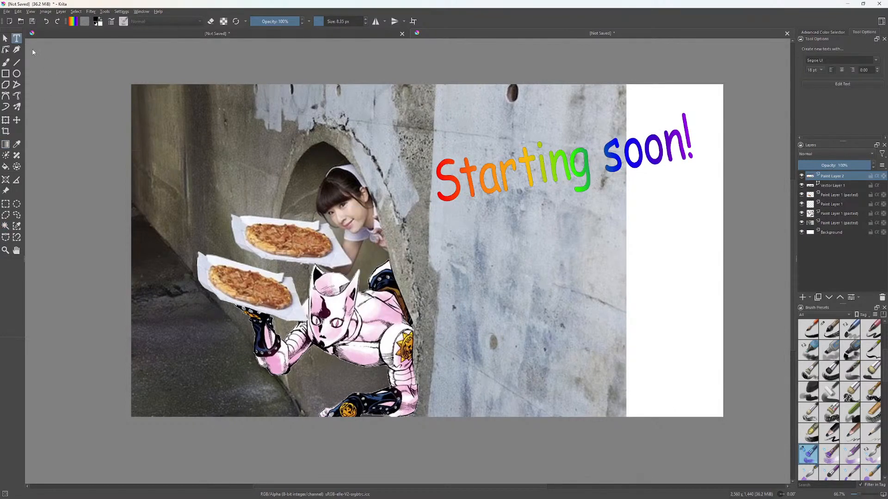
pyautogui.click(6, 38)
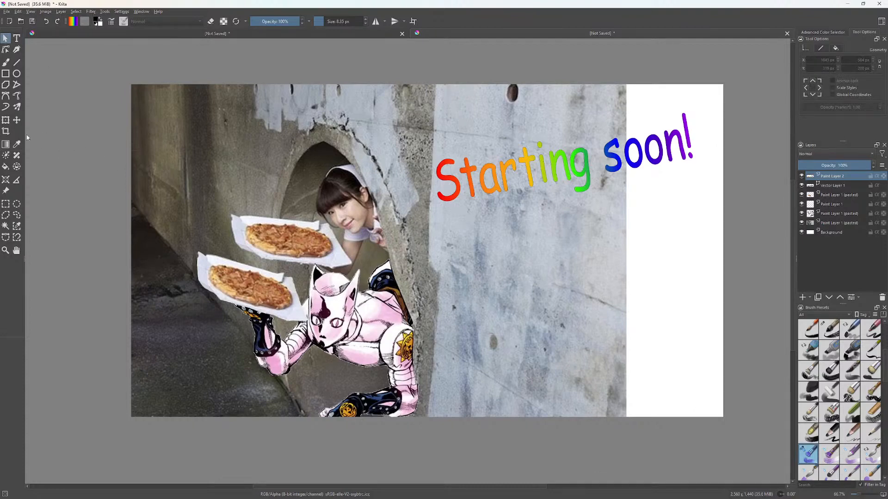
pyautogui.press('t')
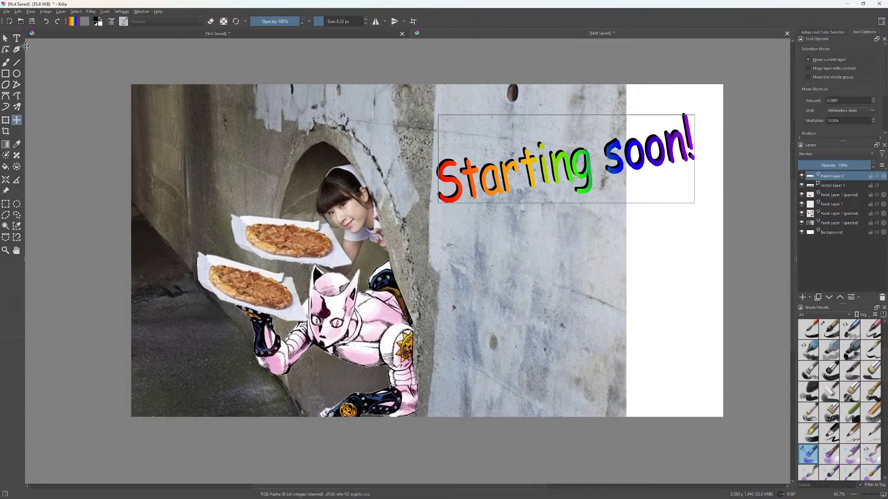
# Merge the rainbow lettering layer with the black text layer below and move the combined text left, clear of the white strip.
pyautogui.rightClick(835, 186)
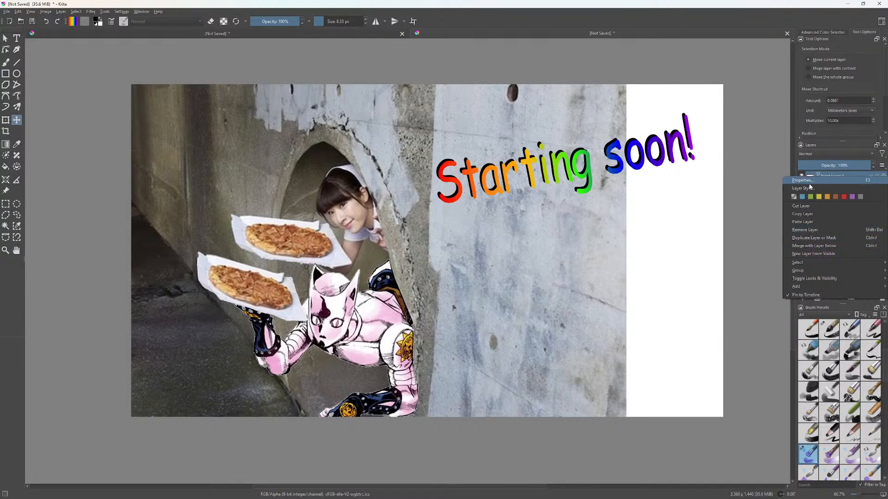
pyautogui.click(765, 167)
pyautogui.click(832, 176)
pyautogui.rightClick(835, 177)
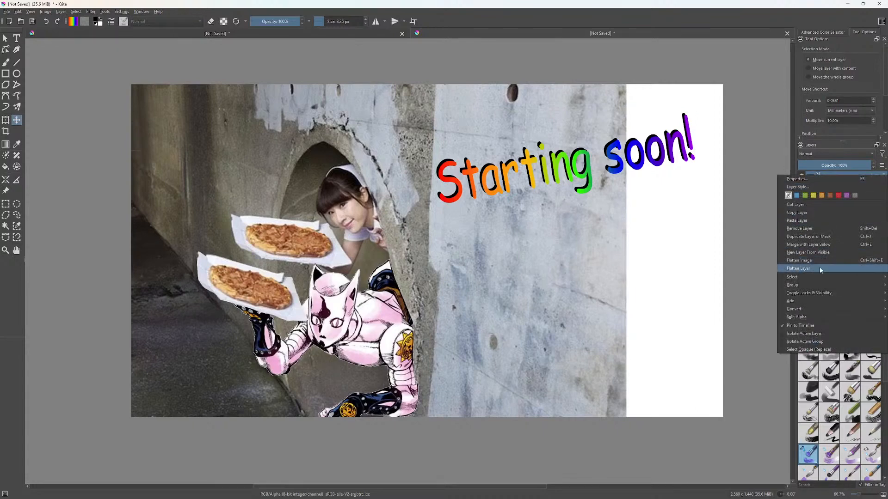
pyautogui.click(816, 245)
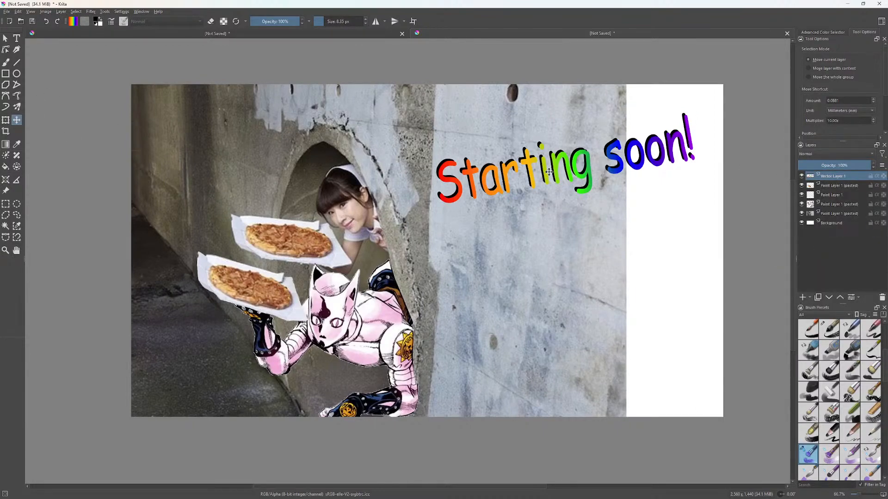
pyautogui.moveTo(546, 168); pyautogui.dragTo(476, 165)
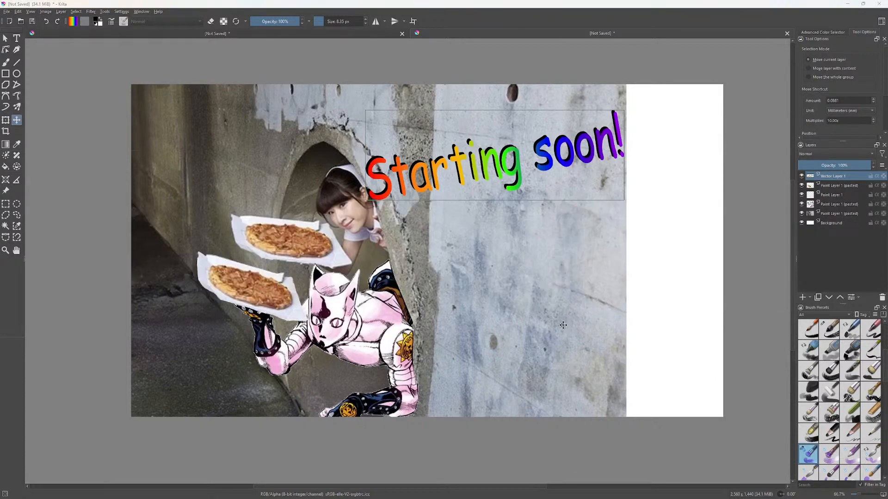
# Switch to the browser, close the full-size Killer Queen image, and go back to the earlier "weird stock images" results.
pyautogui.hotkey('alt', 'Tab')
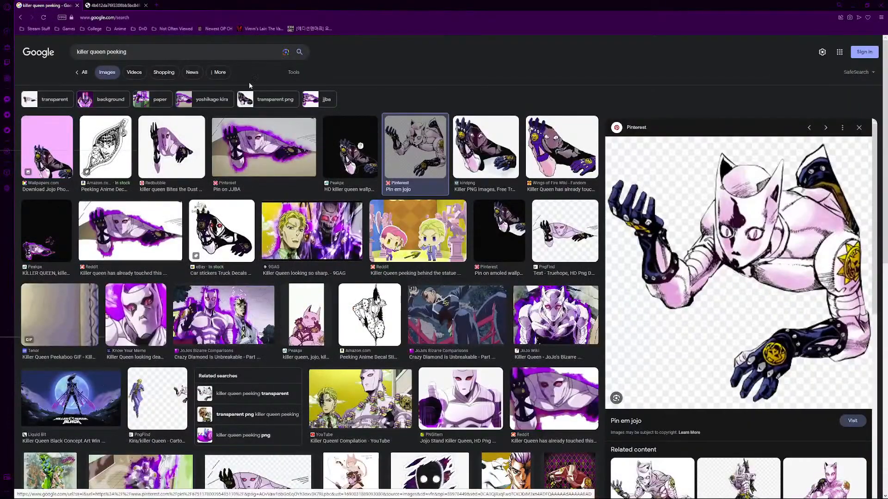
pyautogui.click(184, 52)
pyautogui.click(138, 7)
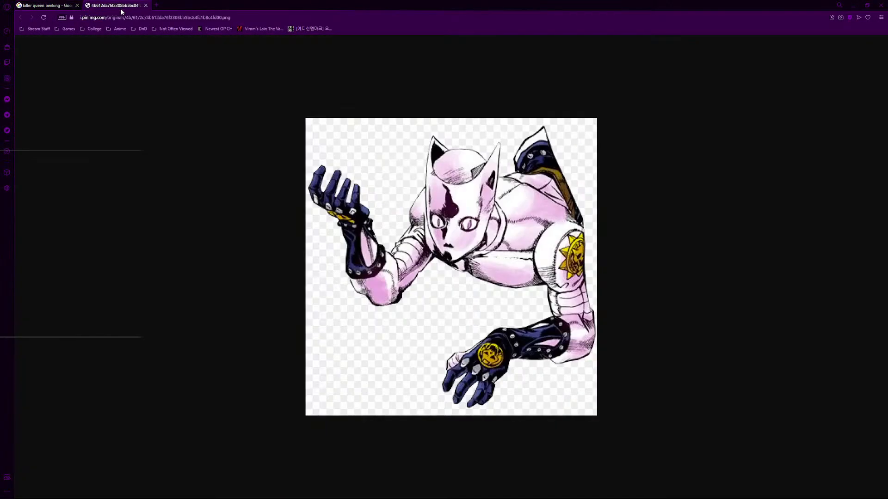
pyautogui.click(145, 6)
pyautogui.click(21, 18)
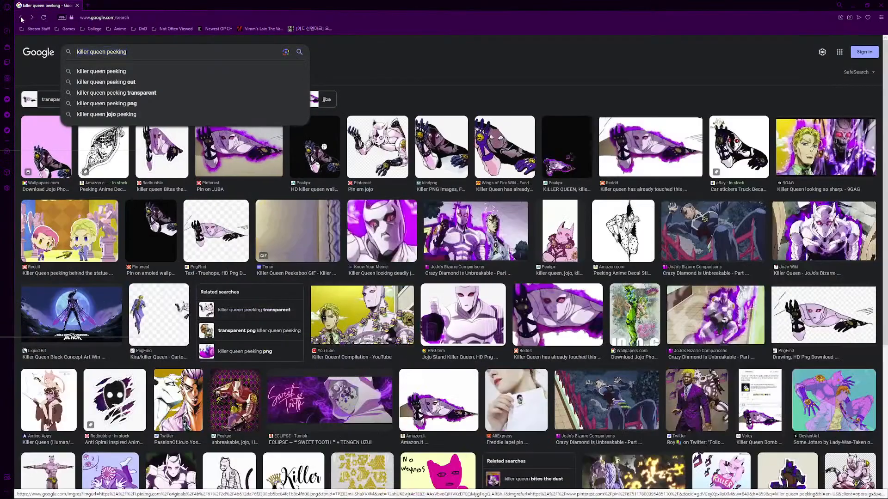
pyautogui.click(20, 18)
pyautogui.click(21, 18)
pyautogui.click(21, 18)
pyautogui.click(21, 18)
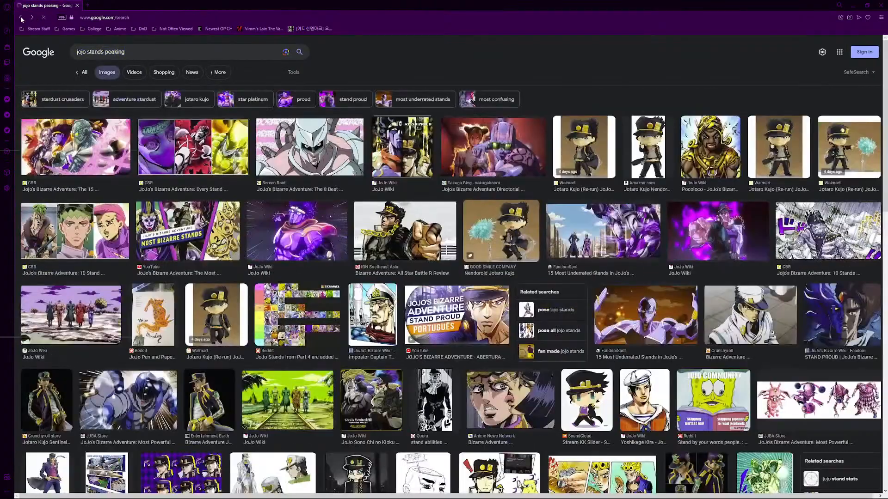
pyautogui.click(21, 18)
pyautogui.click(21, 18)
pyautogui.click(20, 18)
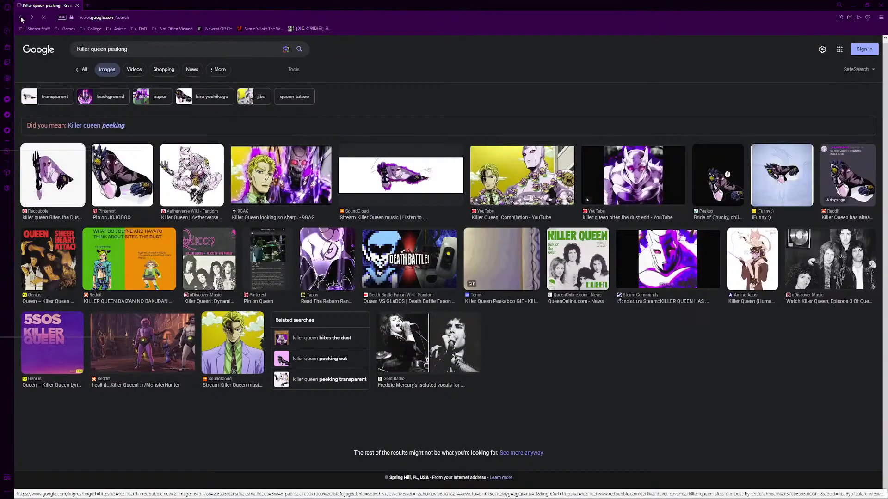
pyautogui.click(21, 18)
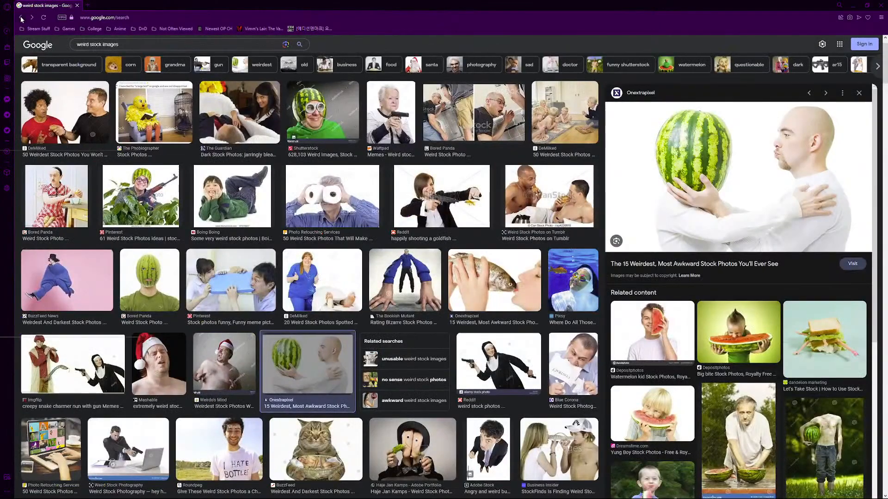
# Browse the weird stock image results, previewing the watermelon-headed man and the suited man biting the yellow object.
pyautogui.click(170, 291)
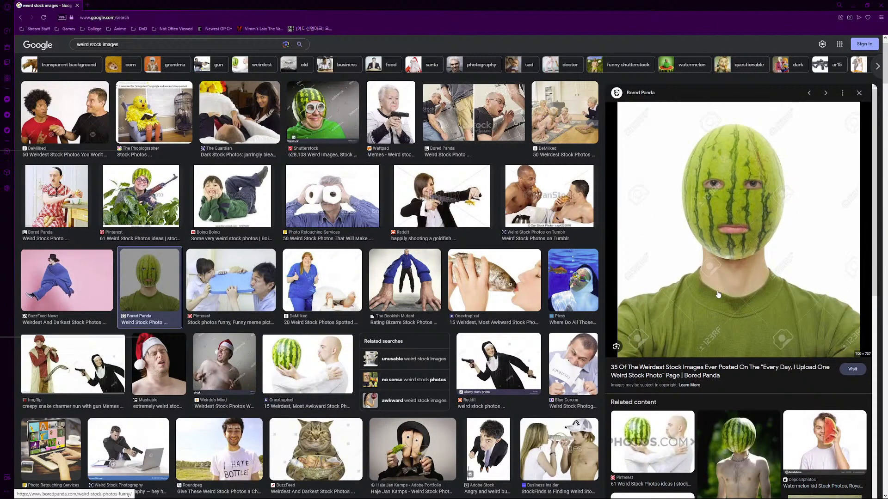
pyautogui.scroll(-4, 416, 354)
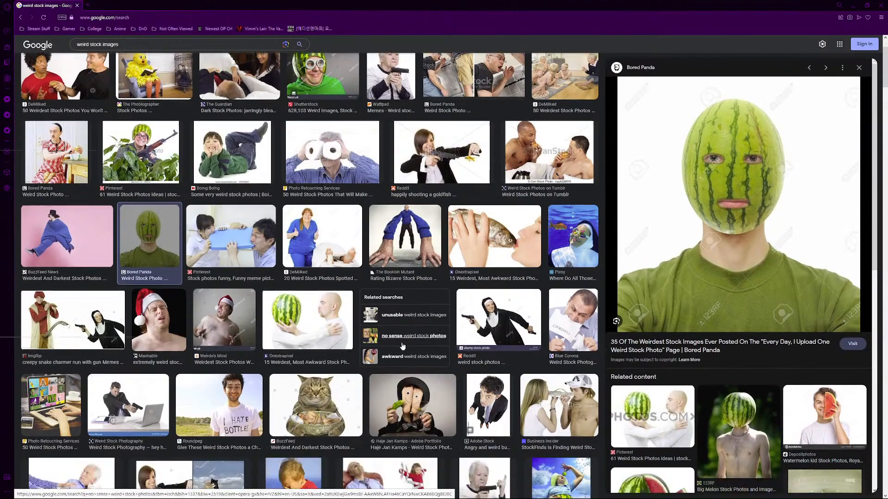
pyautogui.scroll(-4, 396, 342)
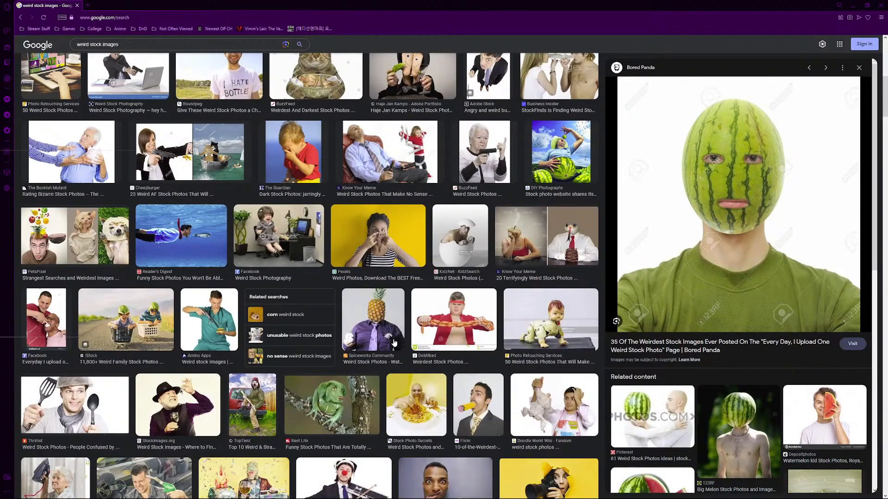
pyautogui.scroll(-3, 390, 347)
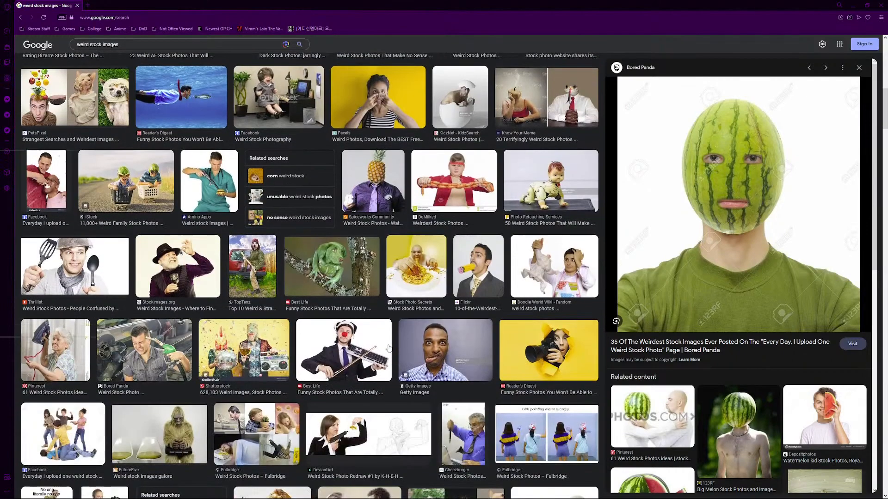
pyautogui.click(481, 271)
pyautogui.scroll(-2, 463, 278)
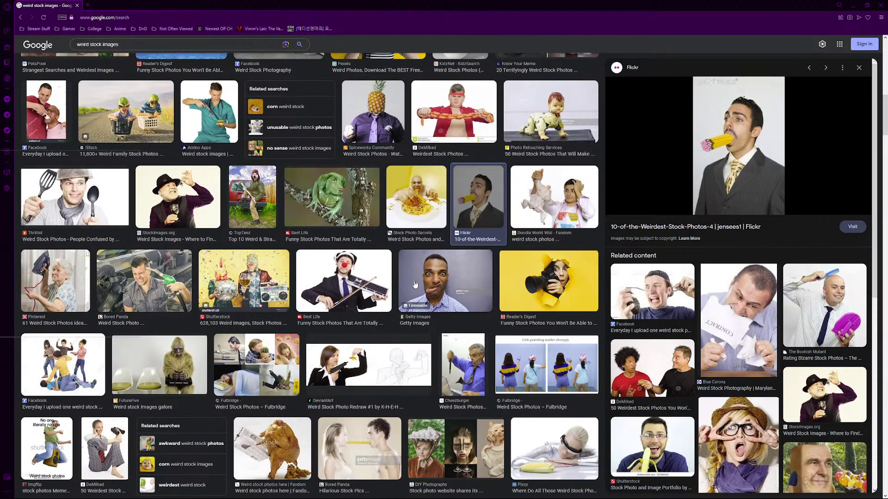
pyautogui.scroll(-6, 248, 287)
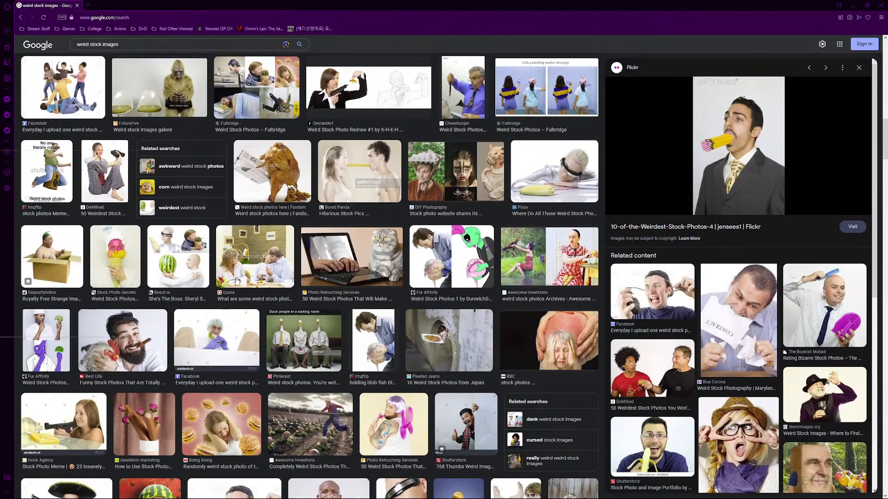
# Preview the stock photo of the man holding a blob fish and copy the image.
pyautogui.click(376, 353)
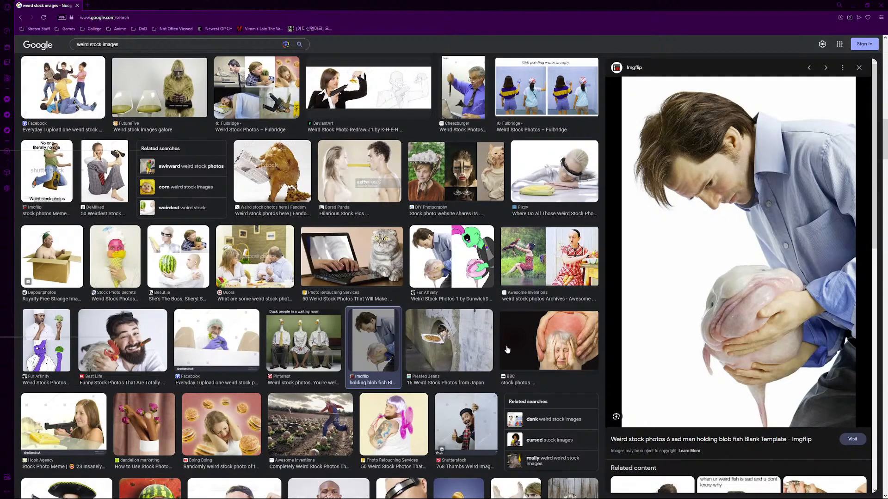
pyautogui.rightClick(688, 272)
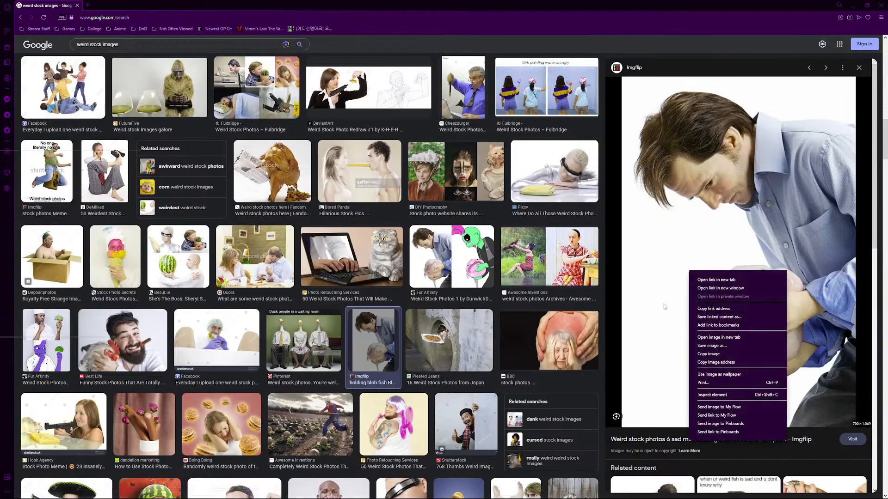
pyautogui.click(707, 354)
# Switch to Krita and paste the blob fish photo above the other layers, using the attached bitmap as the source.
pyautogui.hotkey('alt', 'Tab')
pyautogui.hotkey('alt', 'Tab')
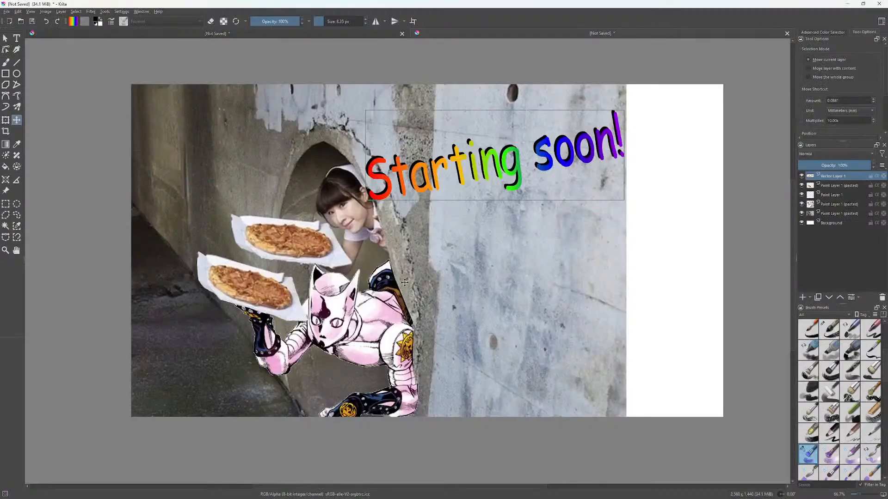
pyautogui.hotkey('ctrl', 'v')
pyautogui.click(425, 259)
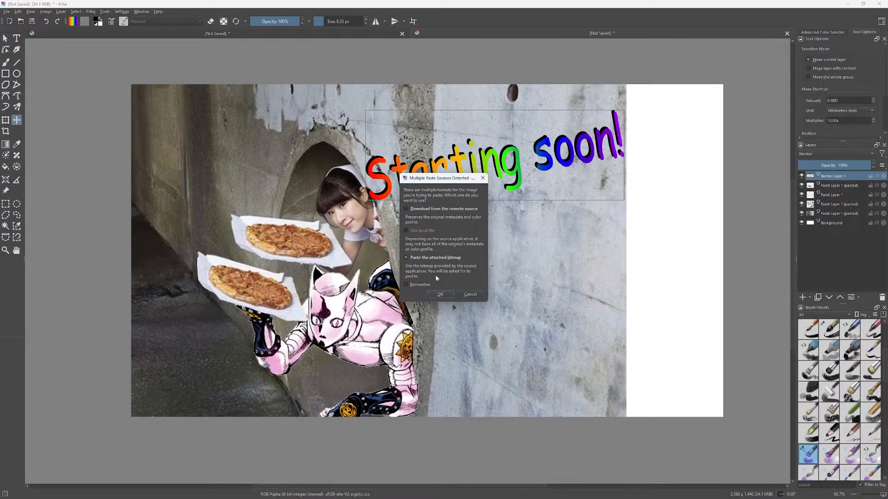
pyautogui.click(440, 294)
pyautogui.click(442, 283)
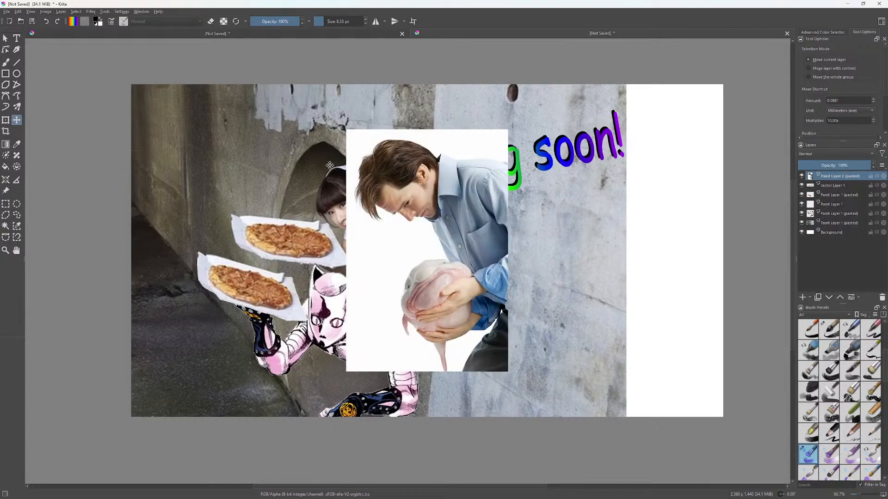
pyautogui.click(17, 39)
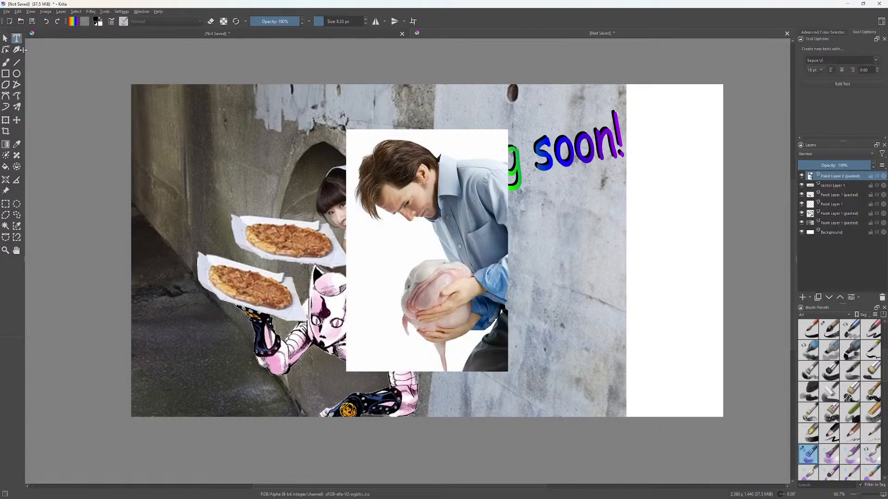
# Move the blob fish photo to the canvas's lower-right corner and scale it up to the full canvas height.
pyautogui.click(5, 38)
pyautogui.click(439, 260)
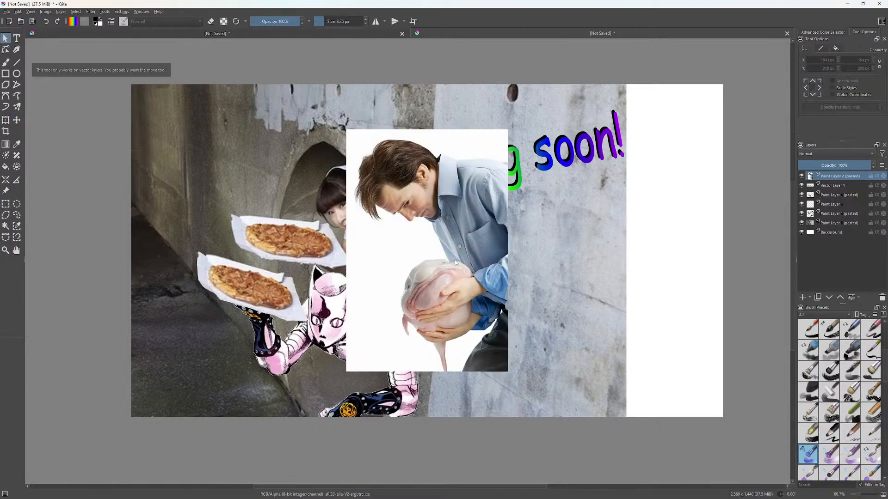
pyautogui.click(17, 120)
pyautogui.moveTo(411, 237); pyautogui.dragTo(626, 282)
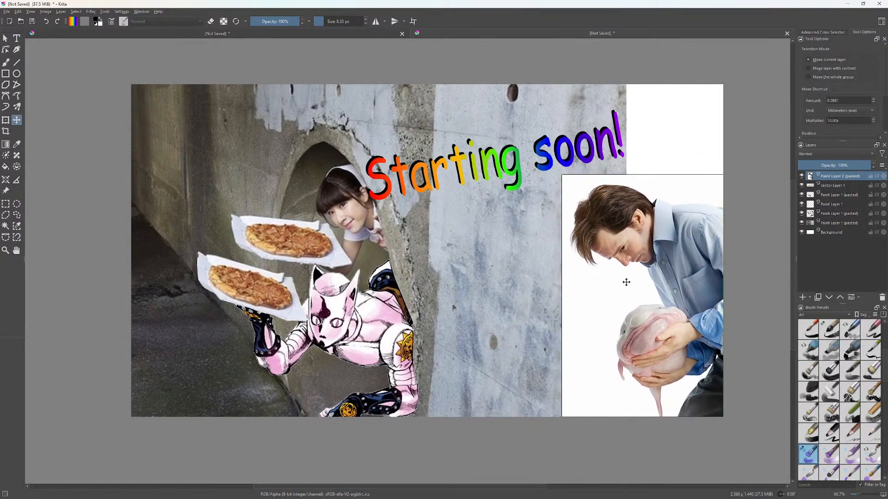
pyautogui.click(5, 120)
pyautogui.moveTo(570, 177); pyautogui.dragTo(513, 85)
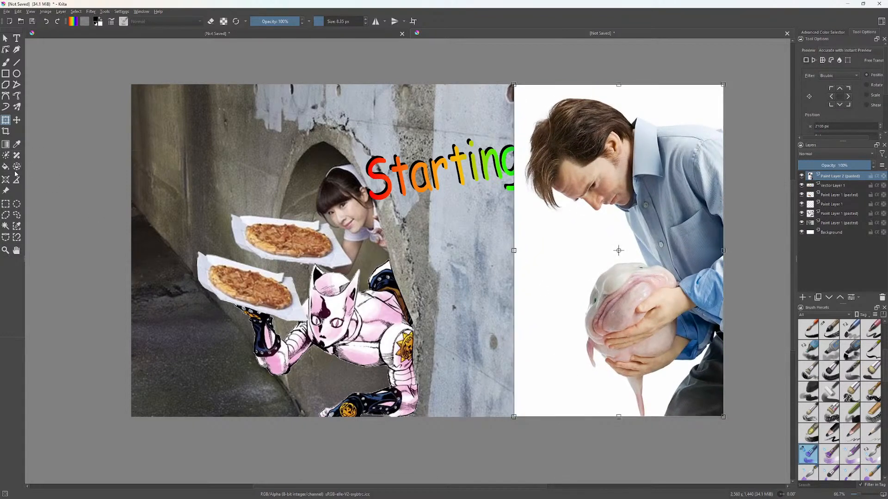
# Try to remove the blob fish photo's white background with a contiguous selection, and clear the selection.
pyautogui.click(9, 222)
pyautogui.click(530, 217)
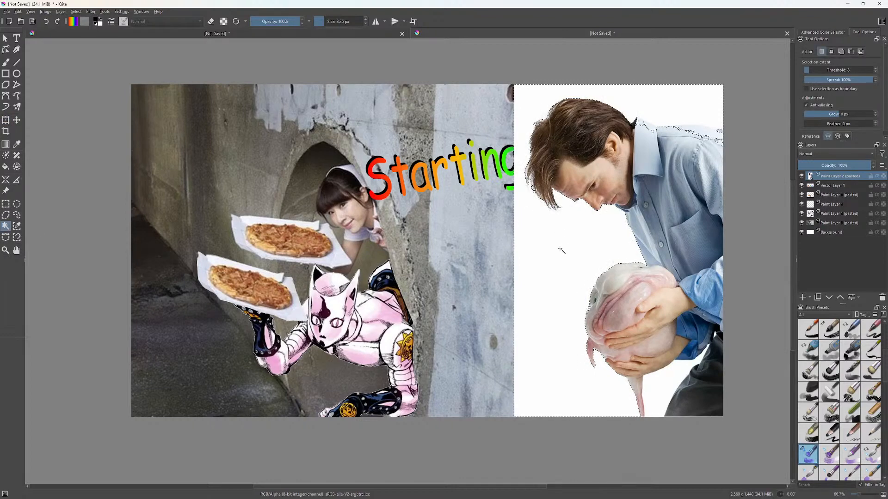
pyautogui.press('Delete')
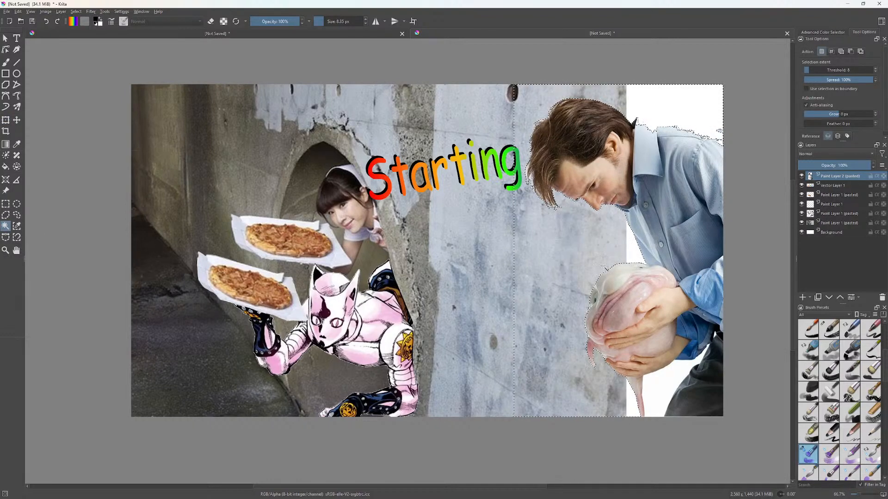
pyautogui.click(628, 254)
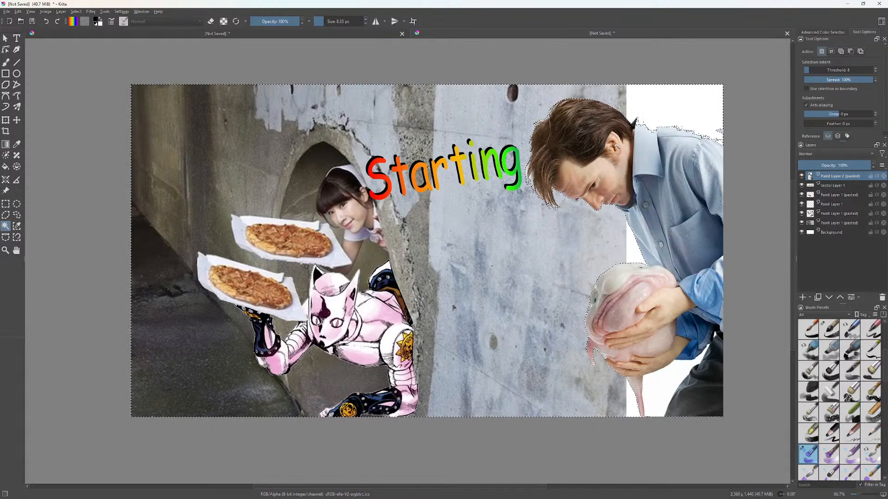
pyautogui.rightClick(674, 119)
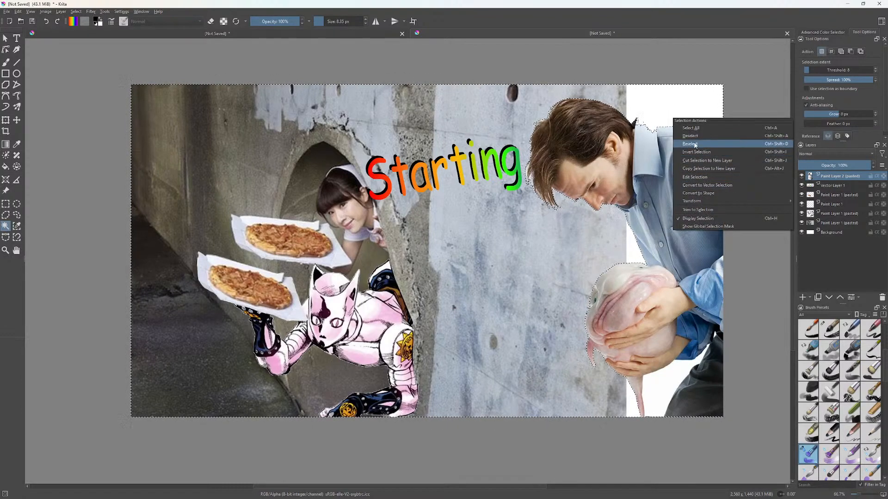
pyautogui.click(733, 130)
# Undo the background deletion and deselect the white area around the man.
pyautogui.hotkey('ctrl', 'z')
pyautogui.hotkey('ctrl', 'z')
pyautogui.hotkey('ctrl', 'z')
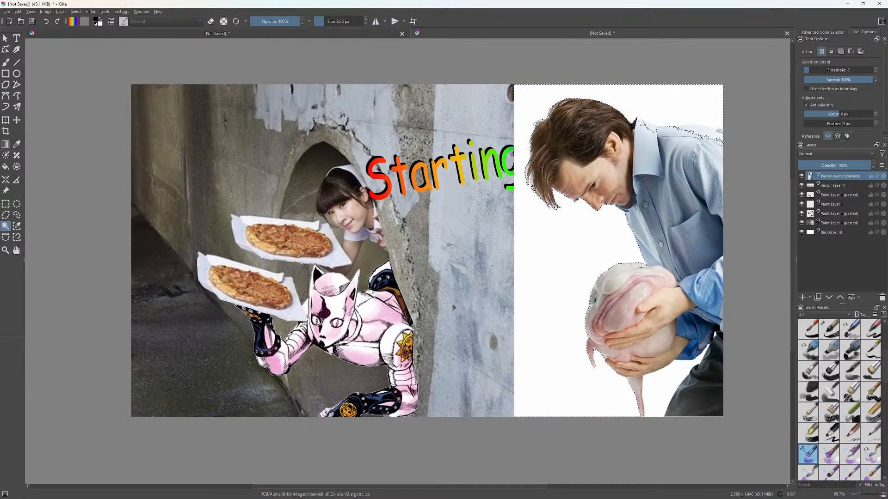
pyautogui.rightClick(692, 120)
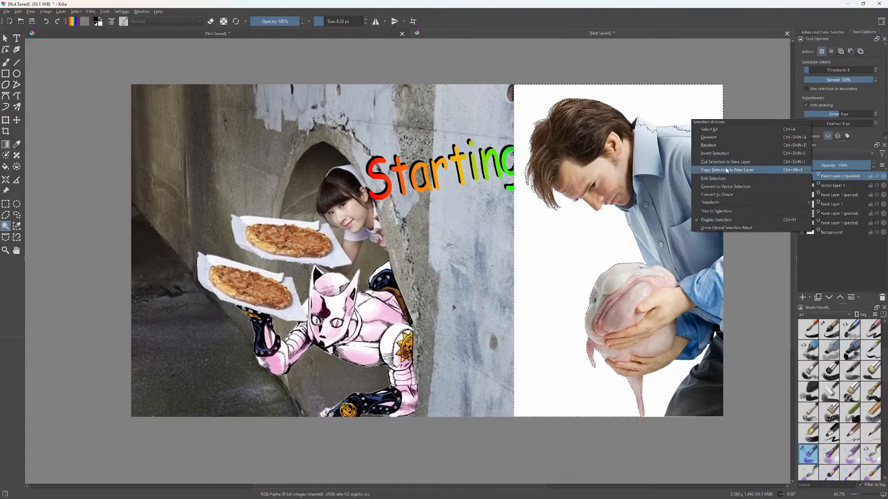
pyautogui.click(707, 141)
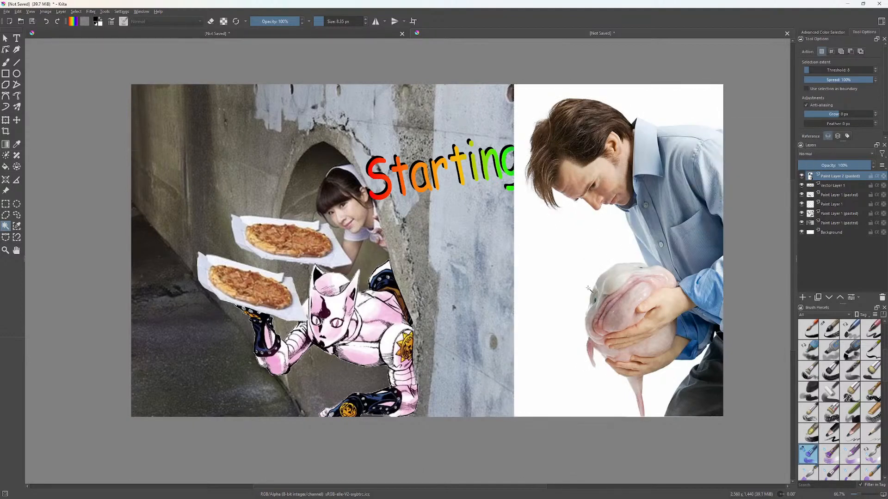
# Paint a black outline directly on the photo along the top of the man's shoulder and collar.
pyautogui.click(7, 64)
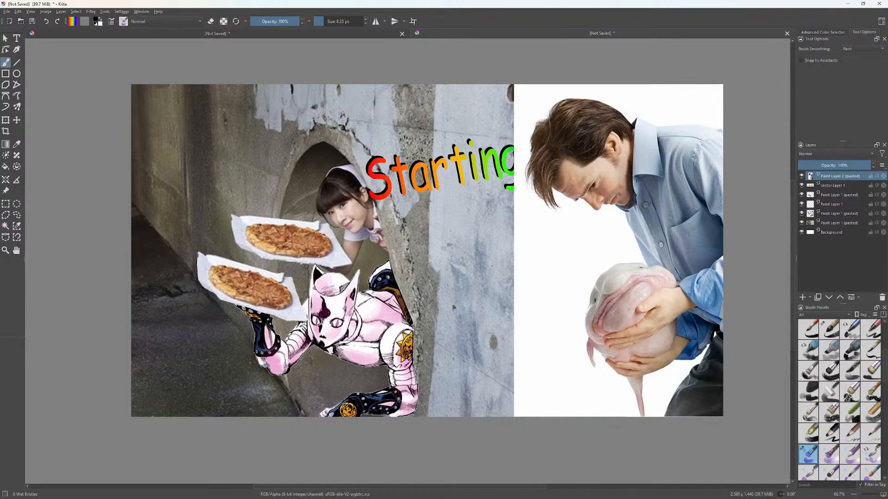
pyautogui.scroll(4, 721, 127)
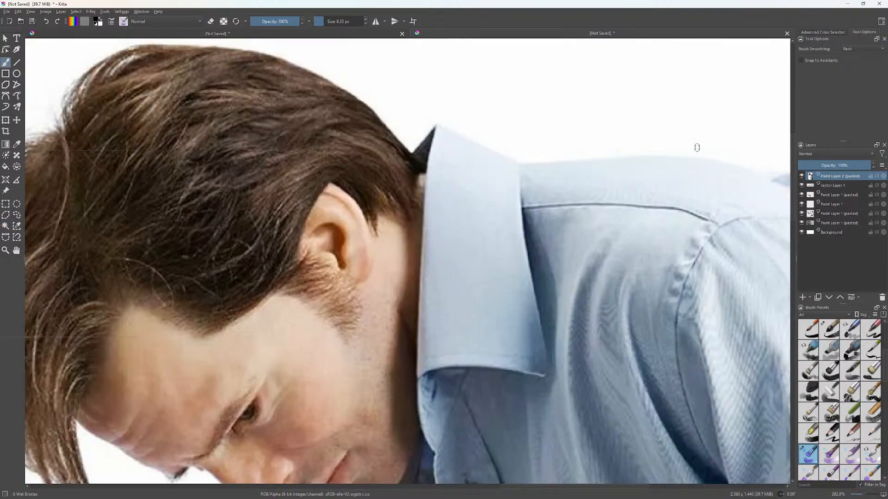
pyautogui.moveTo(694, 145); pyautogui.dragTo(596, 216)
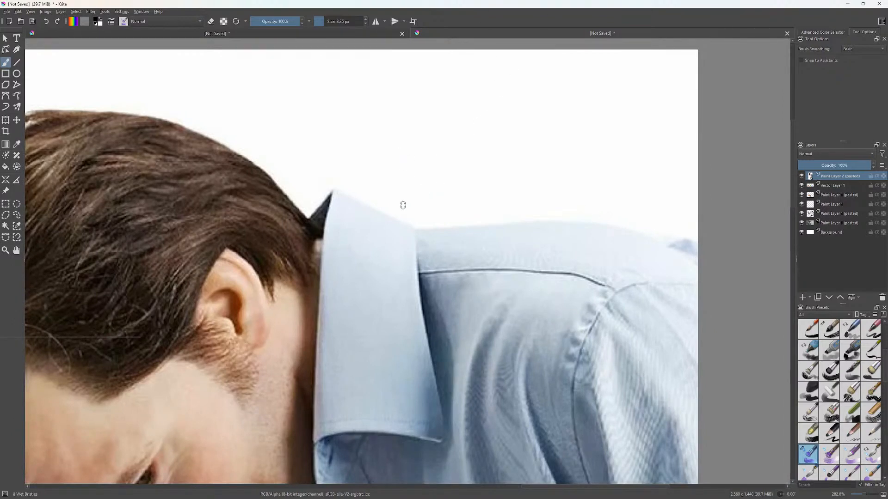
pyautogui.moveTo(428, 191); pyautogui.dragTo(470, 214)
pyautogui.hotkey('ctrl', 'z')
pyautogui.moveTo(697, 237)
pyautogui.mouseDown()
pyautogui.moveTo(586, 219)
pyautogui.moveTo(434, 227)
pyautogui.moveTo(335, 195)
pyautogui.moveTo(305, 218)
pyautogui.mouseUp()
# Select the white background around the outlined man contiguously, delete it and deselect.
pyautogui.scroll(-4, 430, 350)
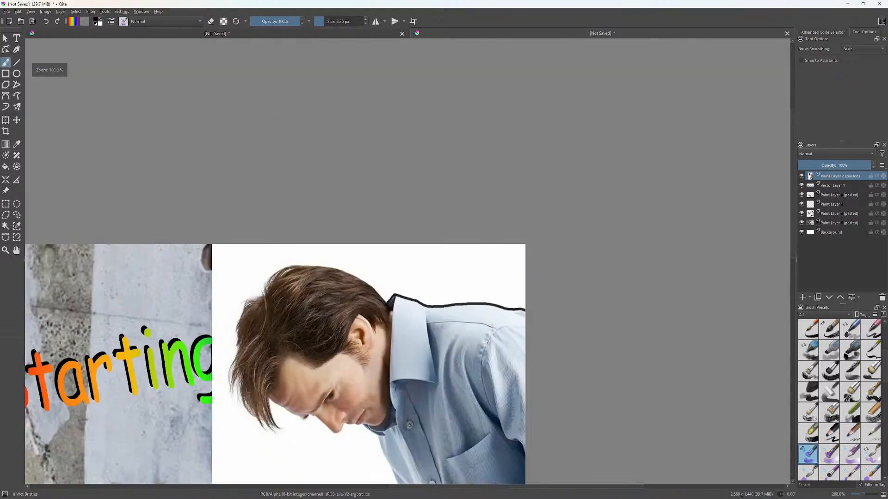
pyautogui.moveTo(532, 408); pyautogui.dragTo(550, 246)
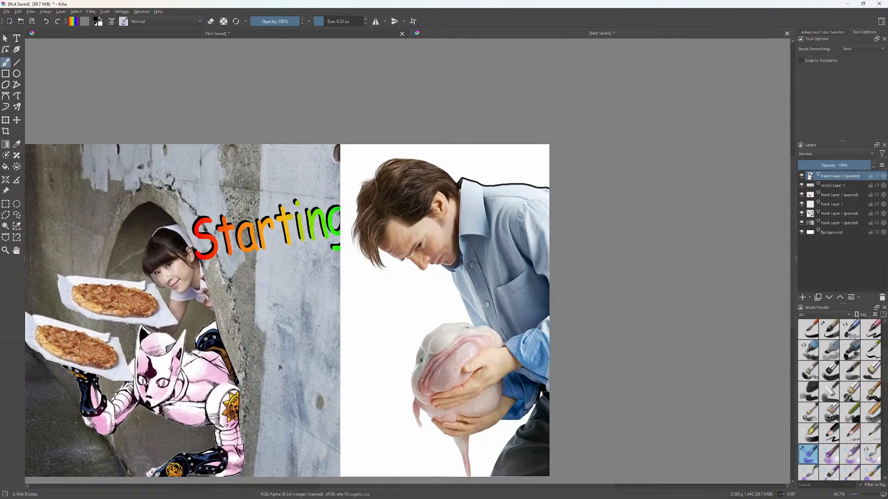
pyautogui.click(5, 226)
pyautogui.click(409, 323)
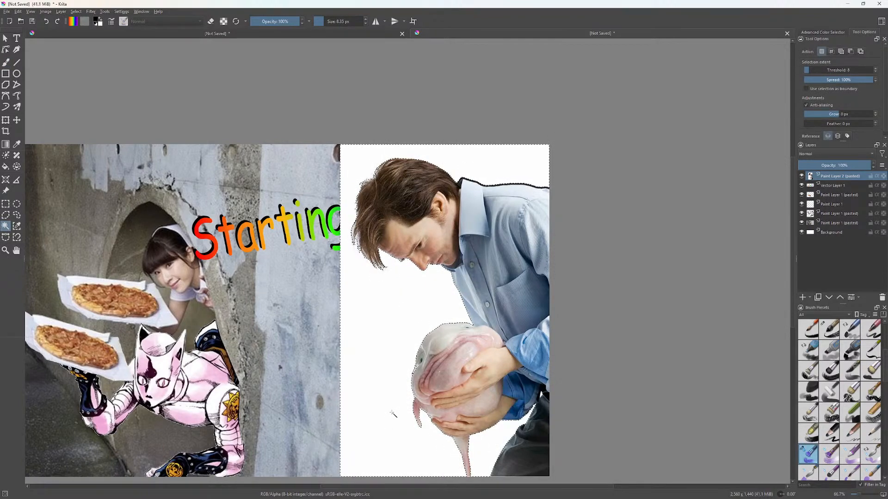
pyautogui.press('Delete')
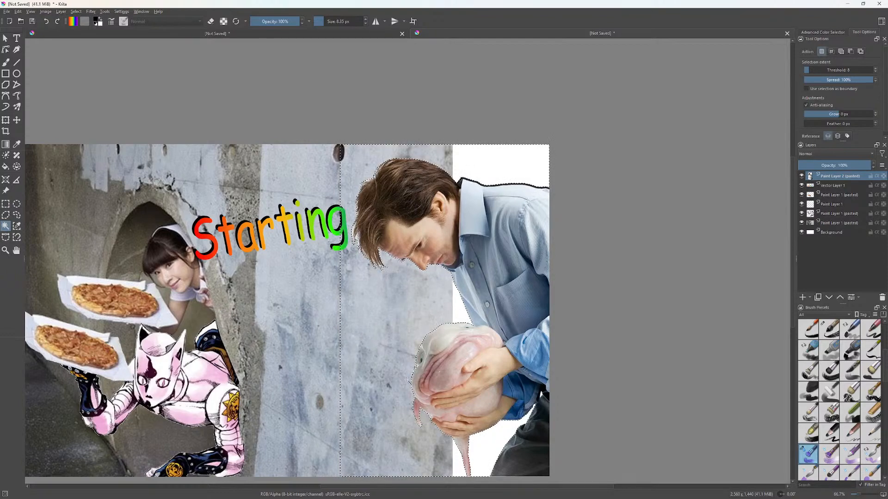
pyautogui.rightClick(407, 354)
pyautogui.click(423, 369)
# Try erasing the black outline along the man's shoulder, first with the small brush and again with a much larger size.
pyautogui.scroll(5, 545, 173)
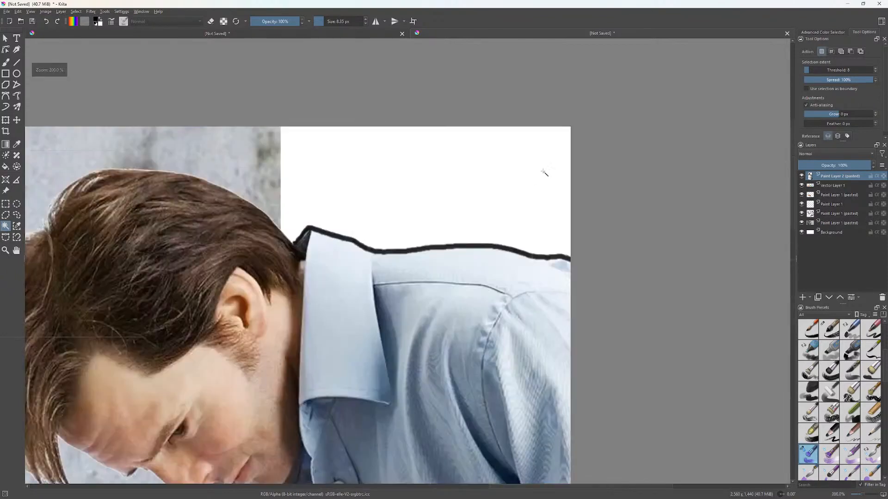
pyautogui.press('b')
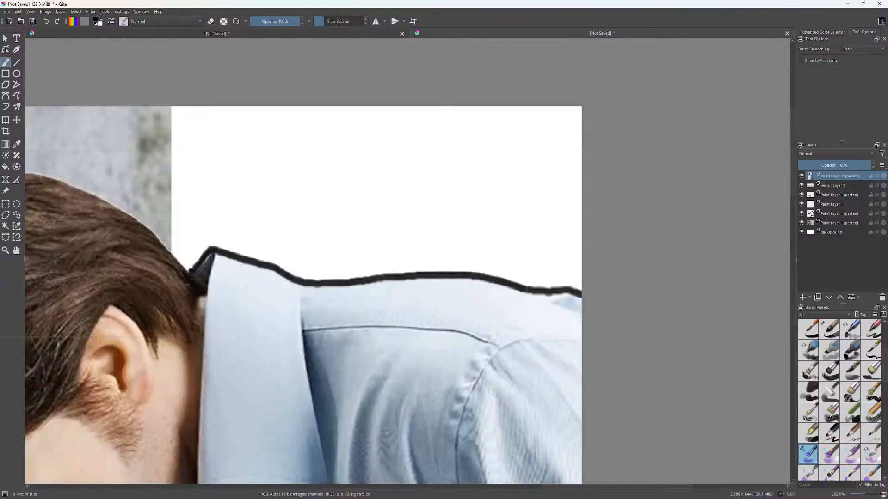
pyautogui.press('e')
pyautogui.moveTo(568, 292)
pyautogui.mouseDown()
pyautogui.moveTo(575, 287)
pyautogui.moveTo(551, 291)
pyautogui.mouseUp()
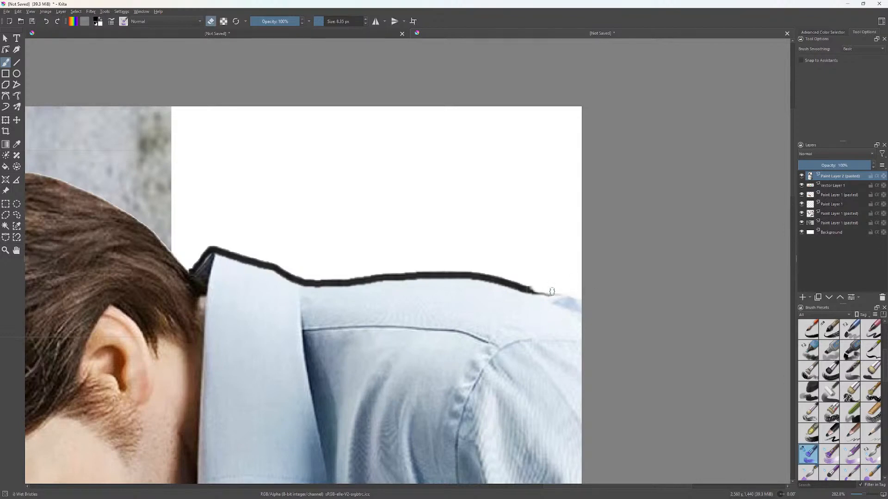
pyautogui.click(332, 22)
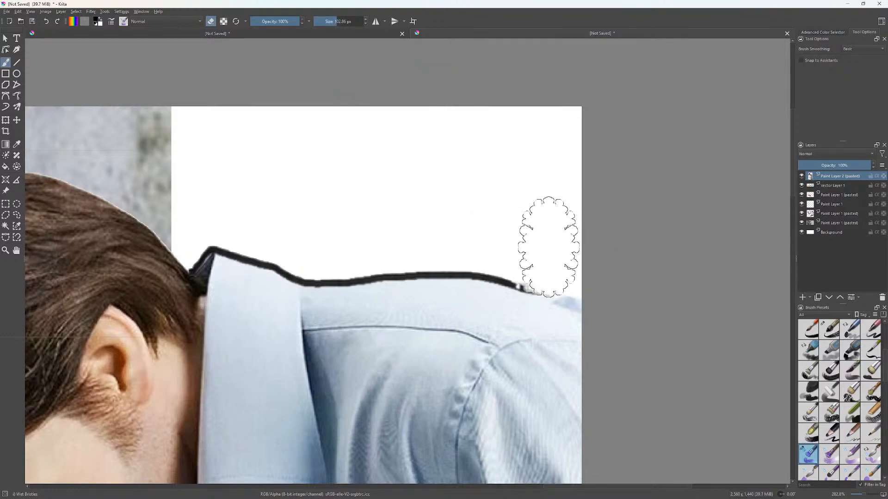
pyautogui.moveTo(548, 247)
pyautogui.mouseDown()
pyautogui.moveTo(478, 237)
pyautogui.moveTo(300, 242)
pyautogui.moveTo(325, 228)
pyautogui.mouseUp()
# Undo the eraser strokes, the background deletion and selection, and the black outline on the man's shoulder.
pyautogui.hotkey('ctrl', 'z')
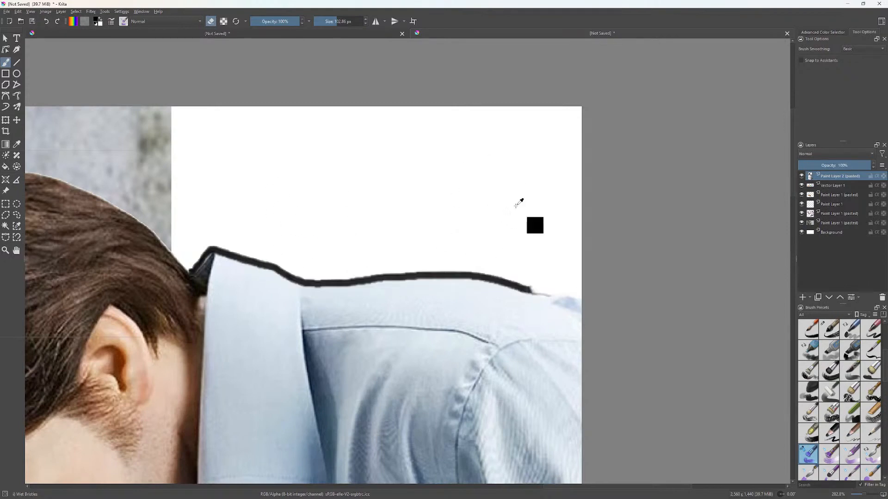
pyautogui.hotkey('ctrl', 'z')
pyautogui.hotkey('ctrl', 'z')
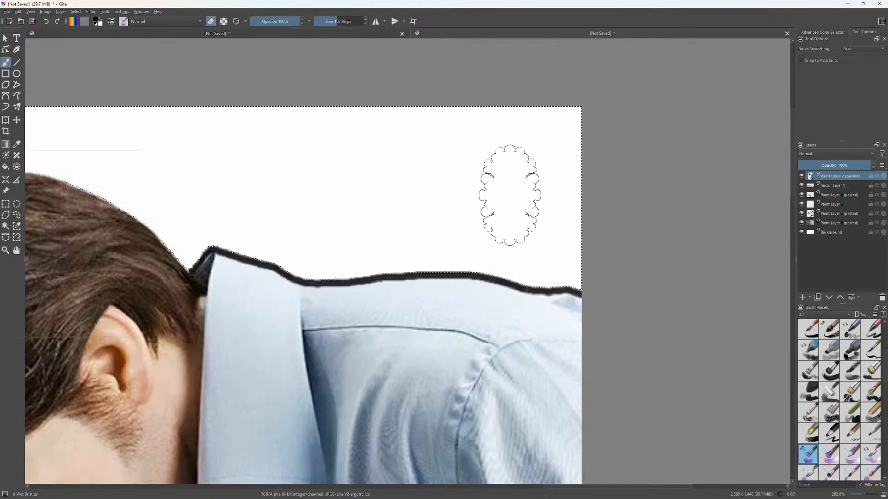
pyautogui.scroll(-3, 629, 319)
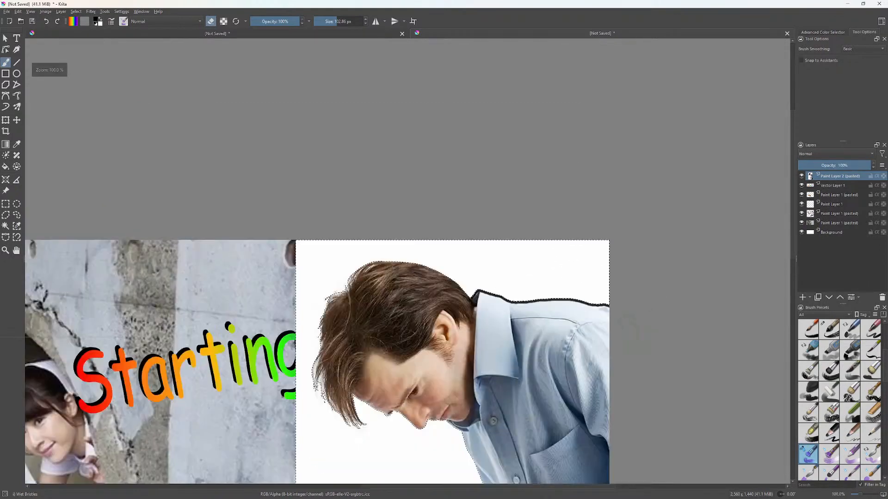
pyautogui.moveTo(585, 341); pyautogui.dragTo(578, 229)
pyautogui.hotkey('ctrl', 'z')
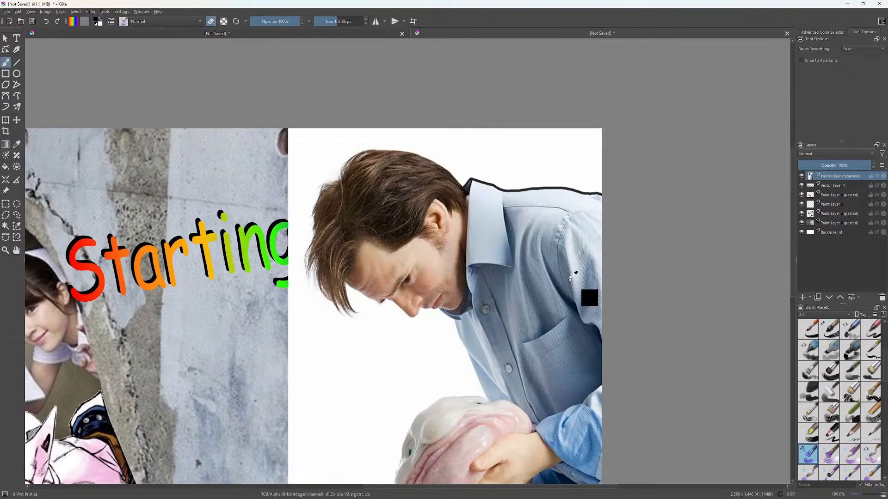
pyautogui.hotkey('ctrl', 'z')
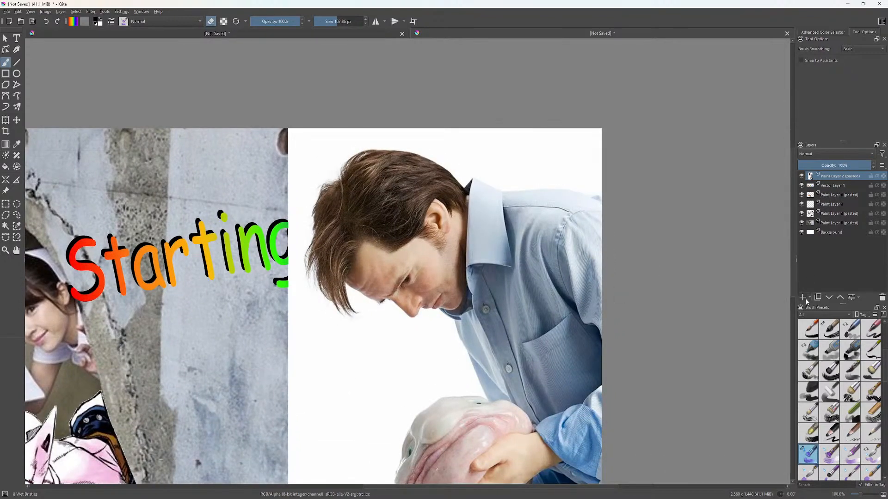
# Add a new paint layer above the blob fish photo and set the brush to 11.22 px with eraser mode off.
pyautogui.click(805, 300)
pyautogui.scroll(2, 555, 180)
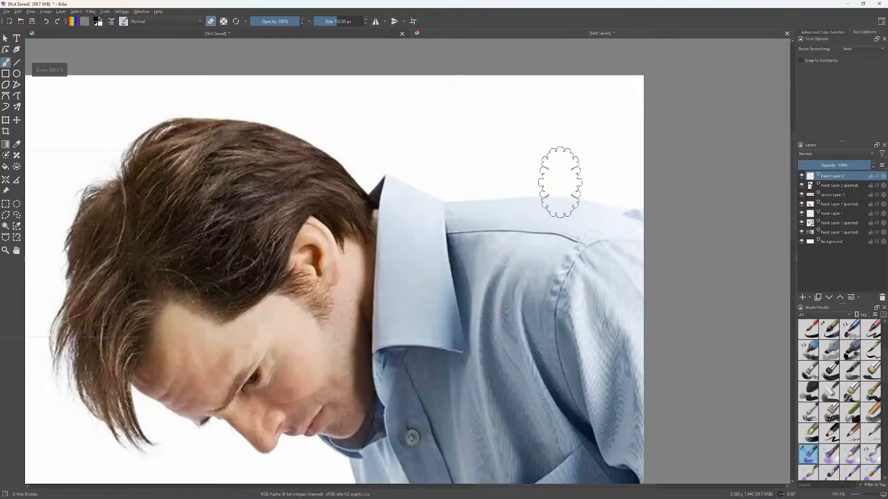
pyautogui.click(319, 22)
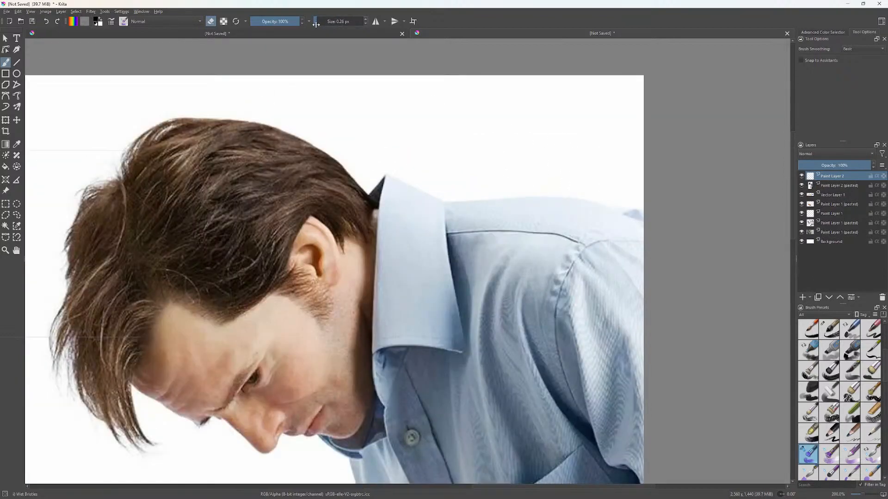
pyautogui.press('e')
pyautogui.moveTo(642, 206); pyautogui.dragTo(625, 206)
pyautogui.hotkey('ctrl', 'z')
# Try moving the new layer below the photo and back, and outlining the man's shoulder on the photo layer; undo the outline.
pyautogui.moveTo(843, 186); pyautogui.dragTo(841, 192)
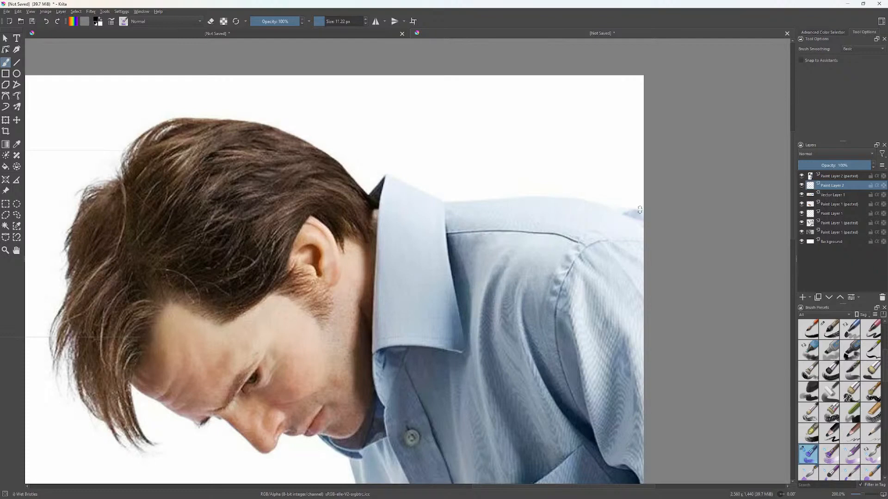
pyautogui.click(832, 176)
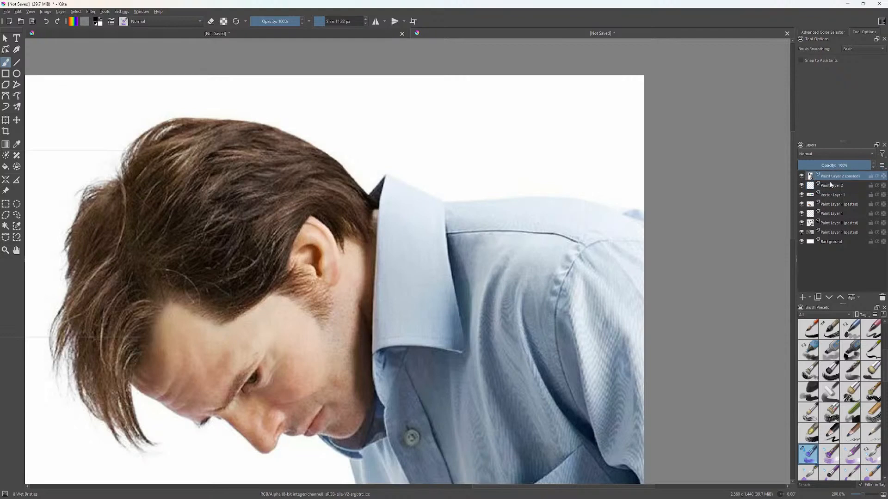
pyautogui.moveTo(832, 176); pyautogui.dragTo(829, 191)
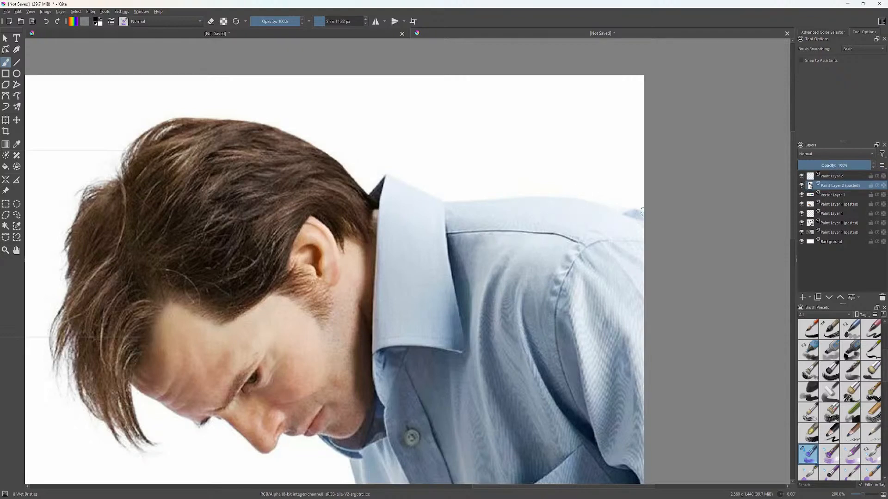
pyautogui.moveTo(641, 211)
pyautogui.mouseDown()
pyautogui.moveTo(557, 193)
pyautogui.moveTo(440, 197)
pyautogui.moveTo(392, 172)
pyautogui.mouseUp()
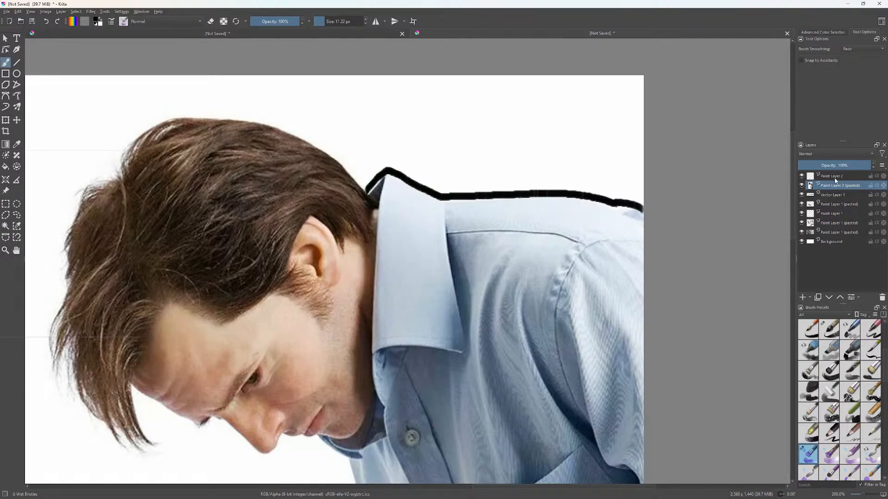
pyautogui.hotkey('ctrl', 'z')
# Paint a black outline on the new top layer along the man's shoulder and collar, from the photo's edge to his hair.
pyautogui.click(831, 176)
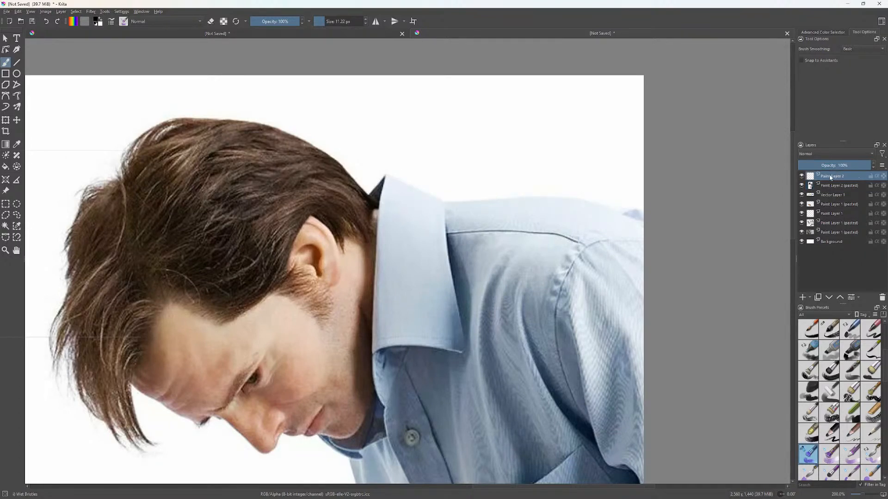
pyautogui.moveTo(642, 206)
pyautogui.mouseDown()
pyautogui.moveTo(567, 192)
pyautogui.moveTo(443, 197)
pyautogui.moveTo(396, 170)
pyautogui.moveTo(369, 185)
pyautogui.mouseUp()
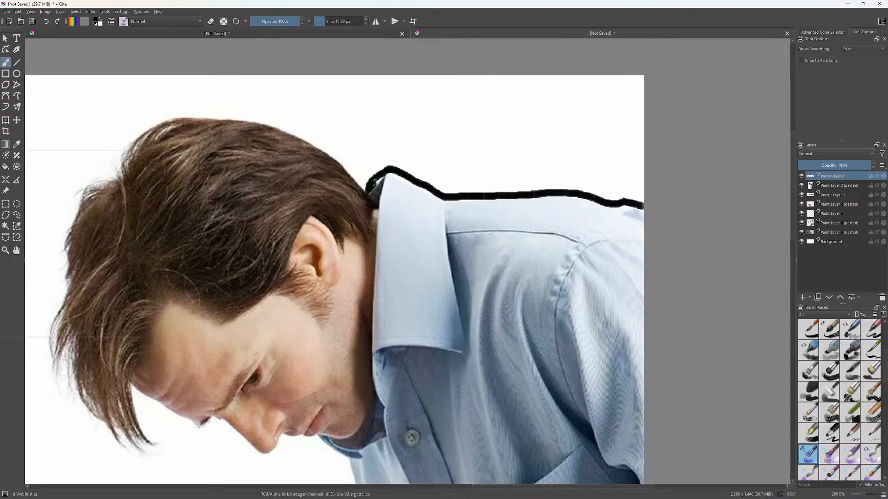
pyautogui.scroll(-3, 579, 208)
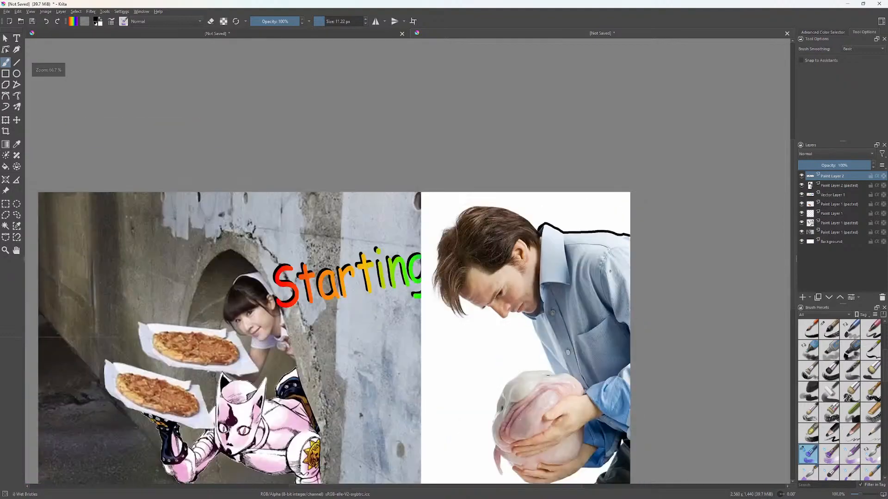
# Try a contiguous selection of the white background on the blob fish photo layer, and undo it.
pyautogui.click(6, 225)
pyautogui.click(832, 186)
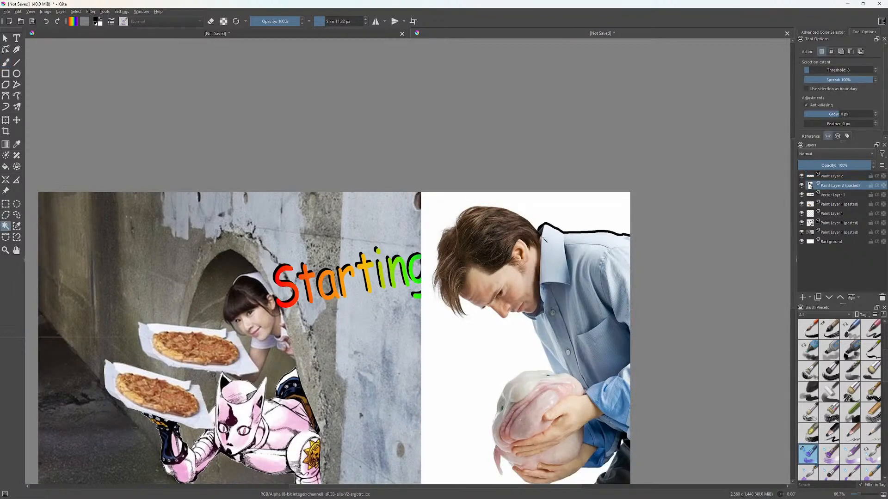
pyautogui.click(565, 215)
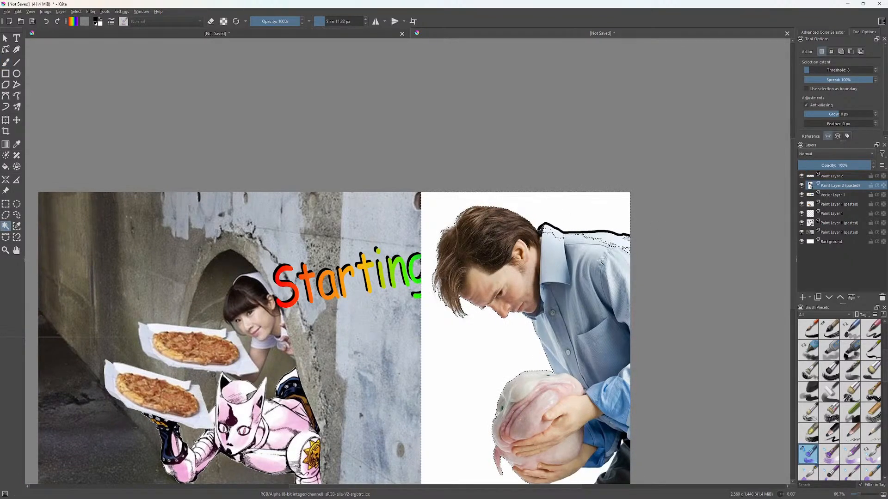
pyautogui.hotkey('ctrl', 'z')
# Merge the outline layer into the blob fish photo layer, then select and delete the white background around the man and deselect.
pyautogui.rightClick(827, 179)
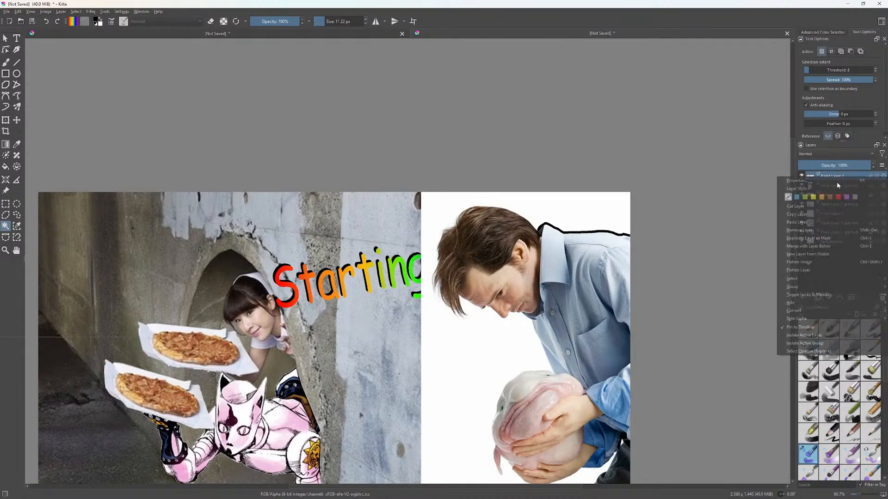
pyautogui.press('Escape')
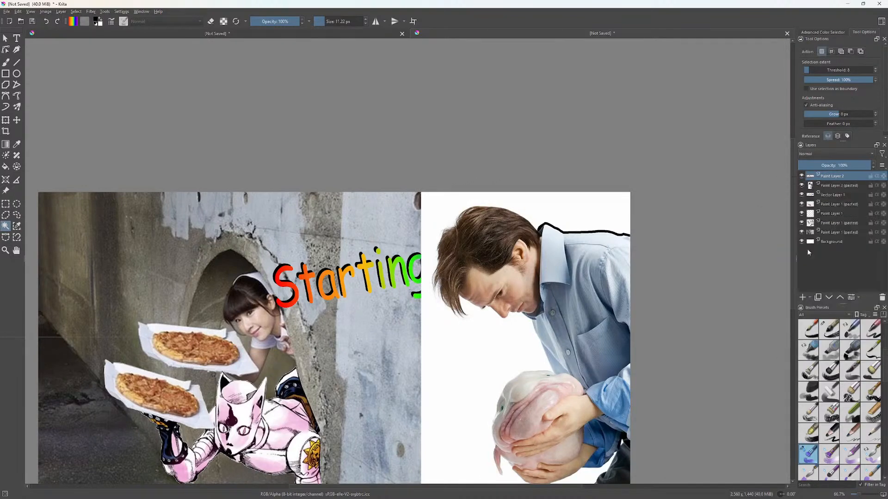
pyautogui.click(580, 209)
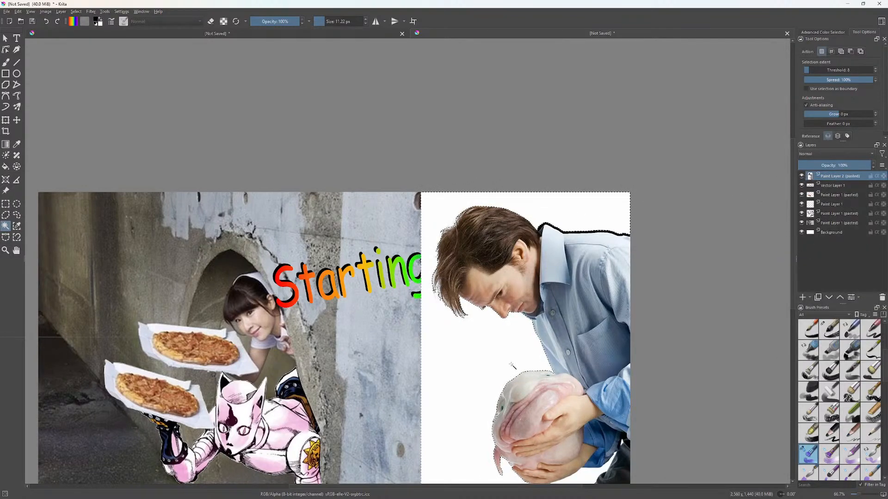
pyautogui.scroll(-1, 519, 370)
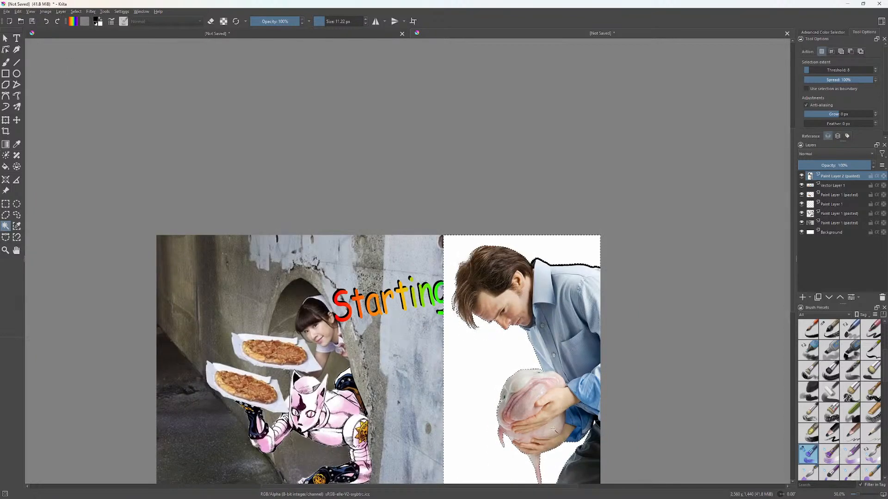
pyautogui.scroll(-3, 551, 459)
pyautogui.press('Delete')
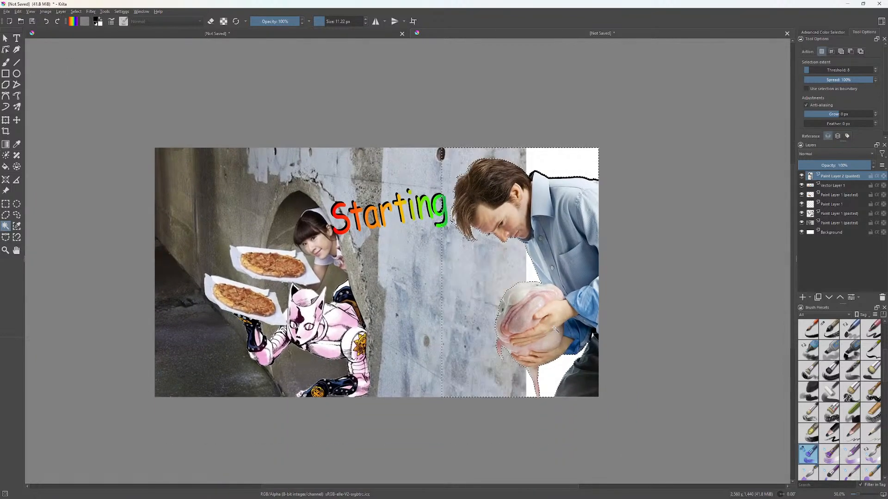
pyautogui.rightClick(520, 251)
pyautogui.click(548, 268)
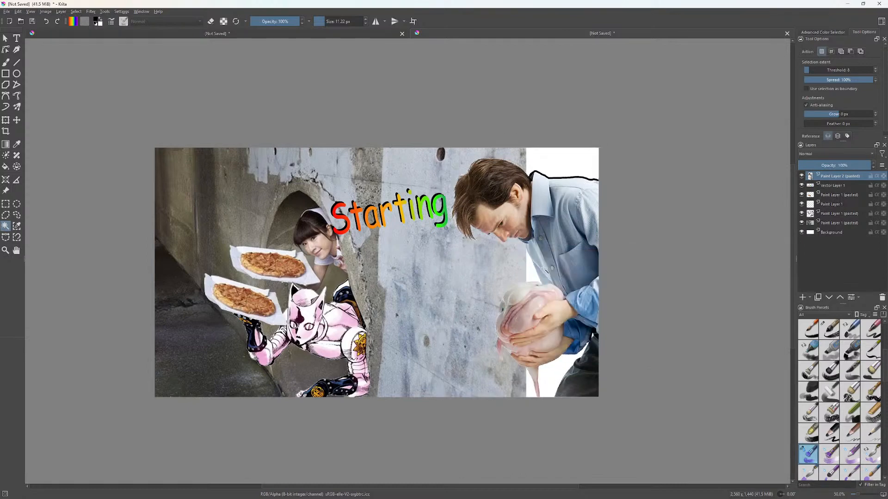
# Erase the black outline along the man's shoulder and collar with the brush in eraser mode.
pyautogui.scroll(5, 575, 180)
pyautogui.press('b')
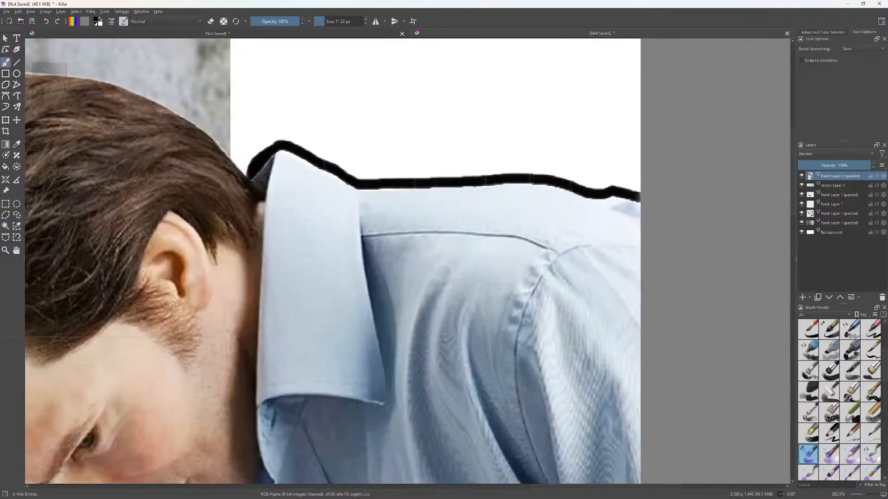
pyautogui.press('e')
pyautogui.moveTo(638, 195)
pyautogui.mouseDown()
pyautogui.moveTo(574, 188)
pyautogui.moveTo(583, 196)
pyautogui.moveTo(577, 183)
pyautogui.moveTo(521, 176)
pyautogui.moveTo(553, 179)
pyautogui.moveTo(490, 177)
pyautogui.moveTo(515, 174)
pyautogui.moveTo(380, 184)
pyautogui.mouseUp()
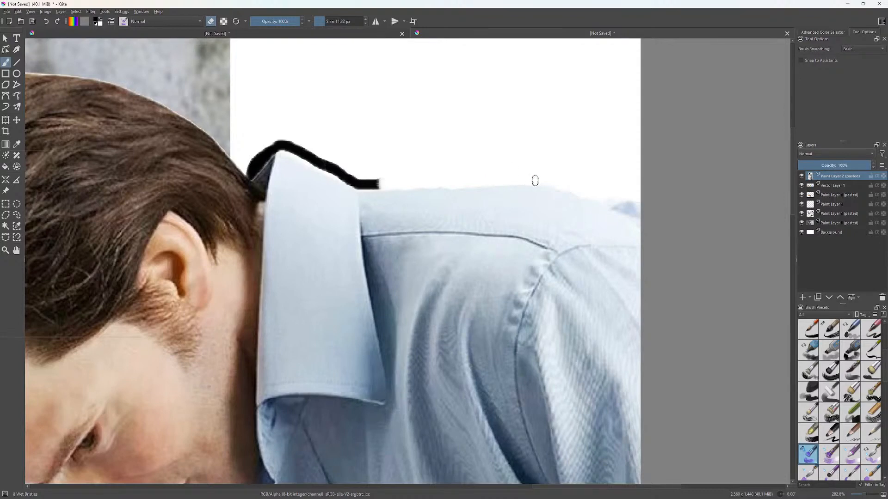
pyautogui.moveTo(382, 181)
pyautogui.mouseDown()
pyautogui.moveTo(362, 185)
pyautogui.moveTo(350, 174)
pyautogui.mouseUp()
pyautogui.moveTo(257, 159)
pyautogui.mouseDown()
pyautogui.moveTo(252, 174)
pyautogui.moveTo(271, 148)
pyautogui.moveTo(252, 172)
pyautogui.moveTo(264, 145)
pyautogui.moveTo(283, 141)
pyautogui.moveTo(269, 148)
pyautogui.moveTo(307, 152)
pyautogui.moveTo(345, 177)
pyautogui.moveTo(323, 165)
pyautogui.moveTo(336, 171)
pyautogui.mouseUp()
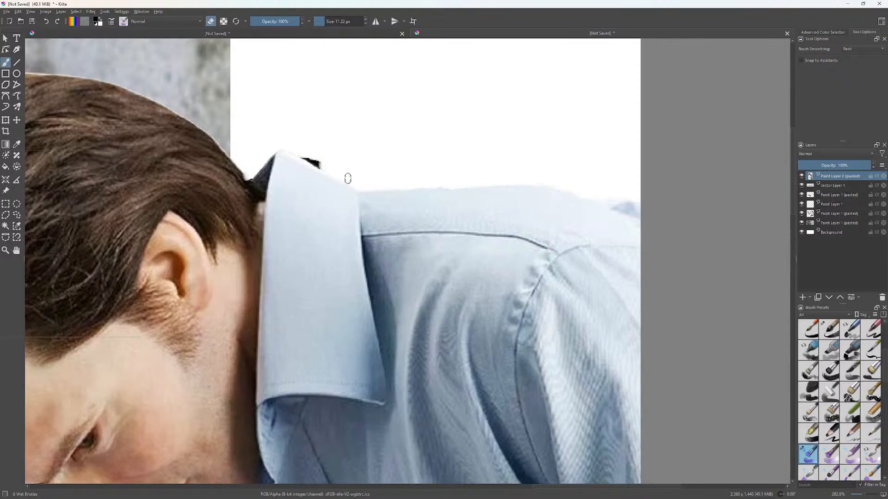
pyautogui.moveTo(322, 166); pyautogui.dragTo(301, 153)
# Erase the white remnants along the outer edge of the man's hanging fringe beside the lettering.
pyautogui.scroll(-2, 384, 241)
pyautogui.scroll(-3, 385, 242)
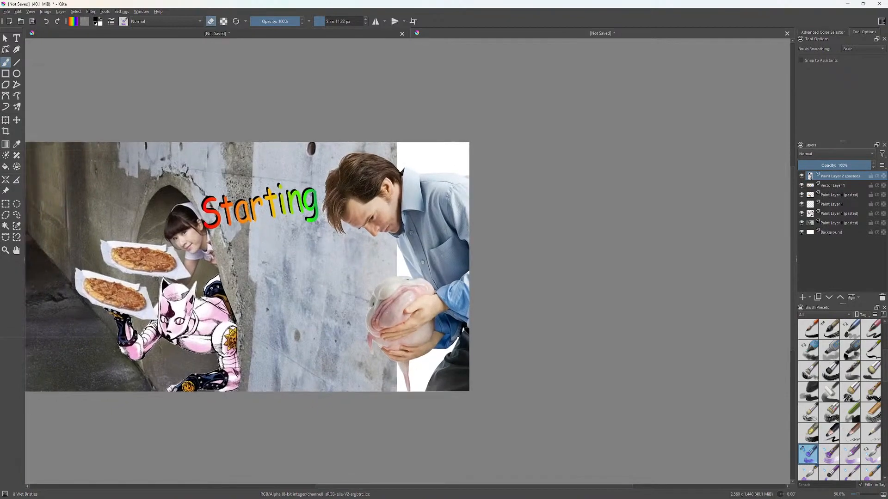
pyautogui.scroll(6, 337, 208)
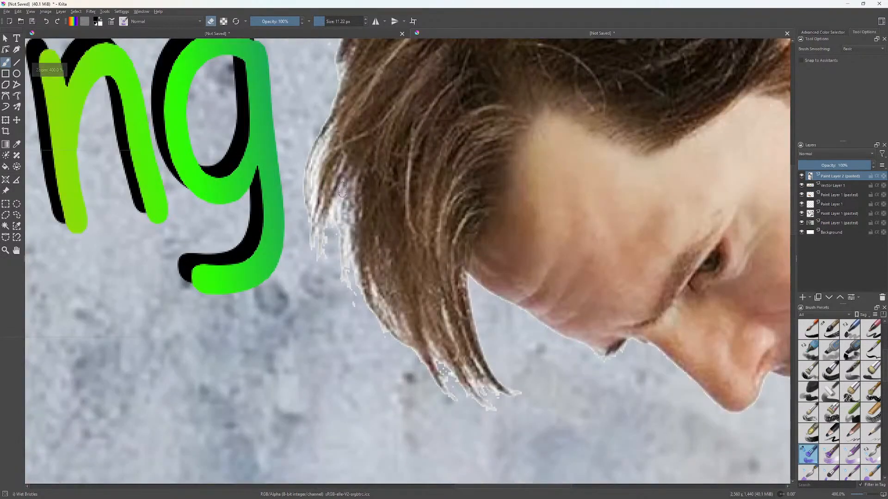
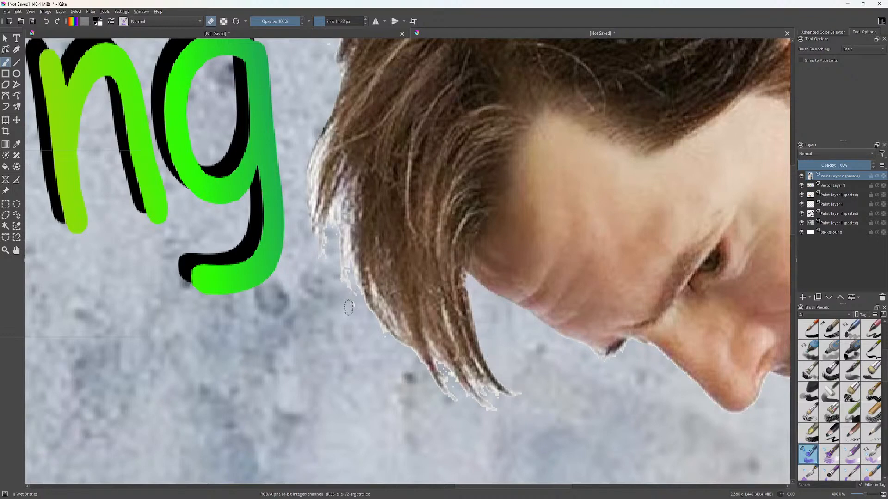
pyautogui.moveTo(352, 302); pyautogui.dragTo(342, 261)
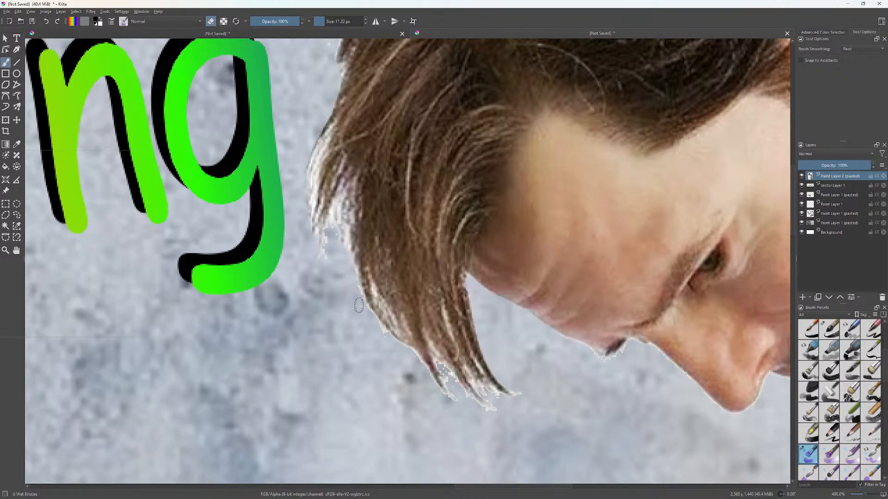
pyautogui.moveTo(359, 295); pyautogui.dragTo(395, 352)
# Set the eraser size to 6.02 px and clean the white fringe from the man's hair, from the hanging tips over the head.
pyautogui.moveTo(322, 22); pyautogui.dragTo(318, 35)
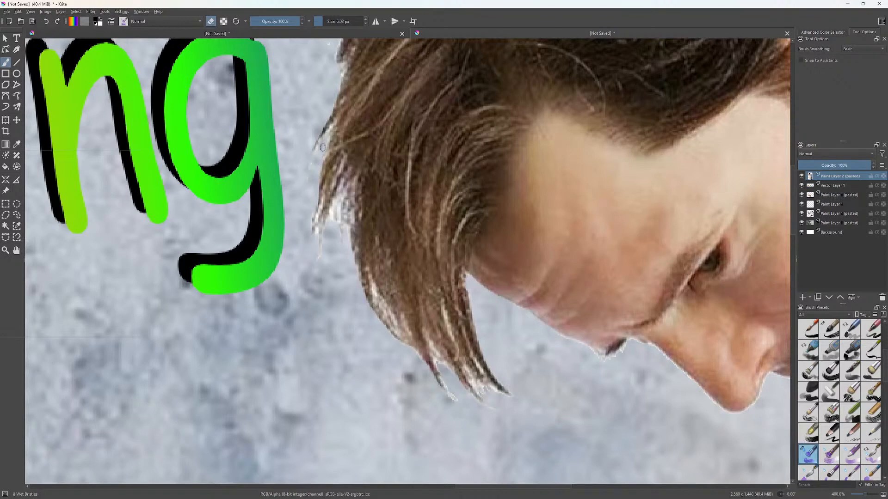
pyautogui.moveTo(317, 147)
pyautogui.mouseDown()
pyautogui.moveTo(318, 173)
pyautogui.moveTo(321, 150)
pyautogui.moveTo(303, 194)
pyautogui.mouseUp()
pyautogui.moveTo(335, 325); pyautogui.dragTo(327, 490)
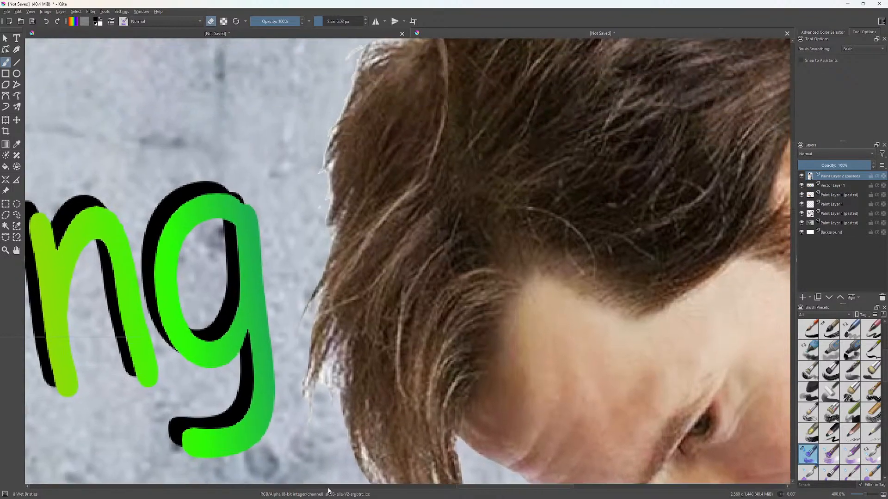
pyautogui.moveTo(438, 268); pyautogui.dragTo(428, 336)
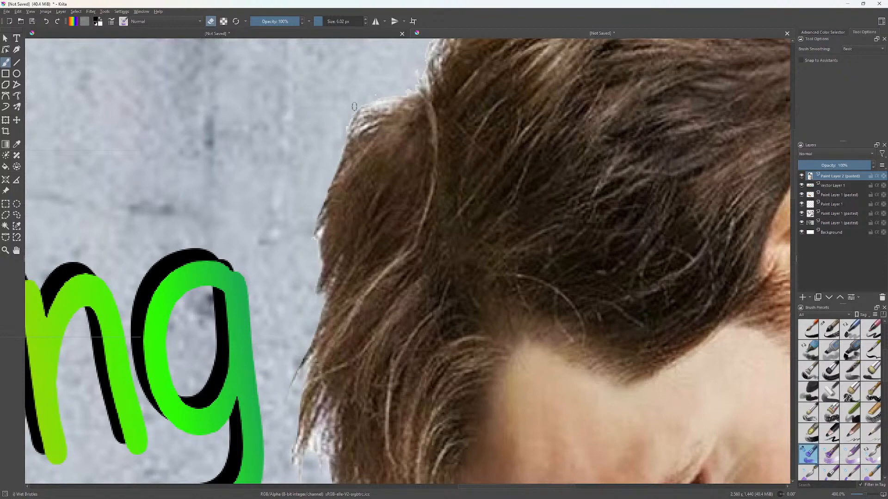
pyautogui.moveTo(419, 100); pyautogui.dragTo(380, 254)
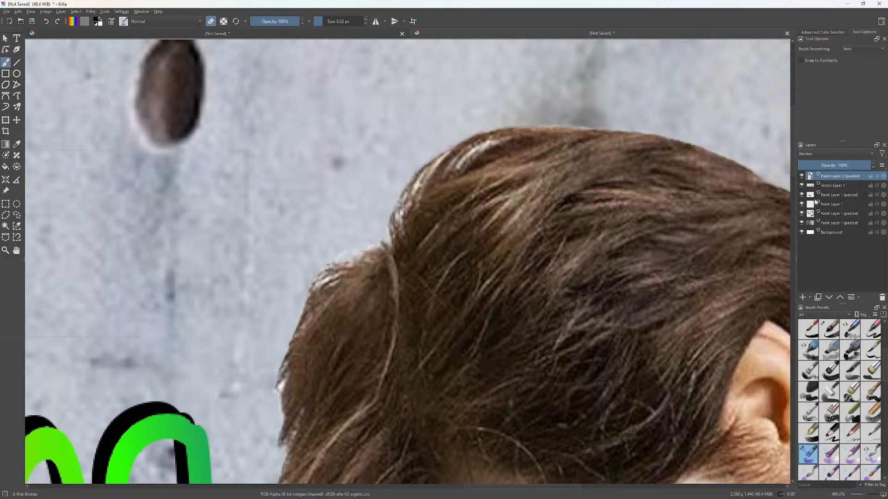
pyautogui.moveTo(732, 305); pyautogui.dragTo(485, 251)
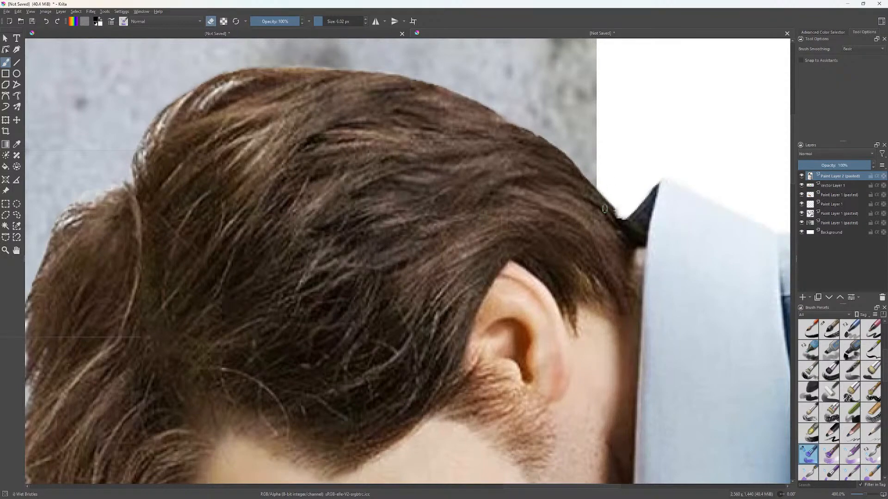
# Enlarge the cut-out man slightly, shift him to fit against the image's edge beside the lettering, and apply the transform.
pyautogui.scroll(-6, 623, 216)
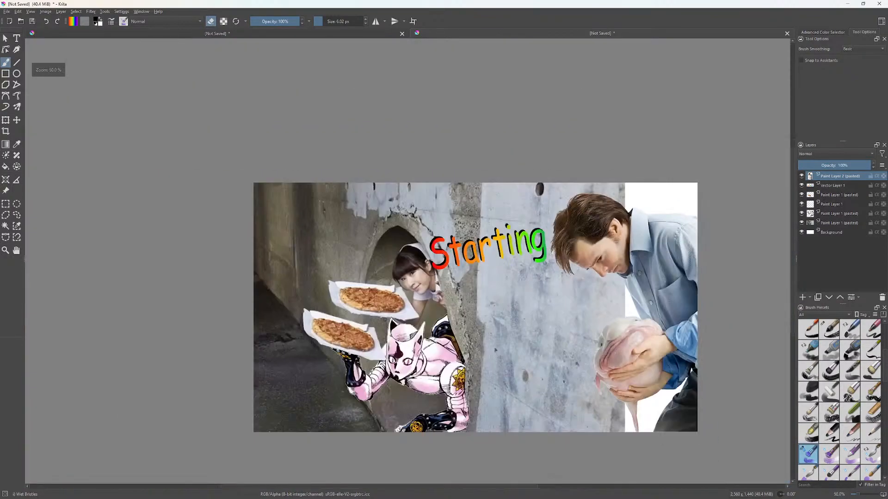
pyautogui.moveTo(623, 216); pyautogui.dragTo(579, 194)
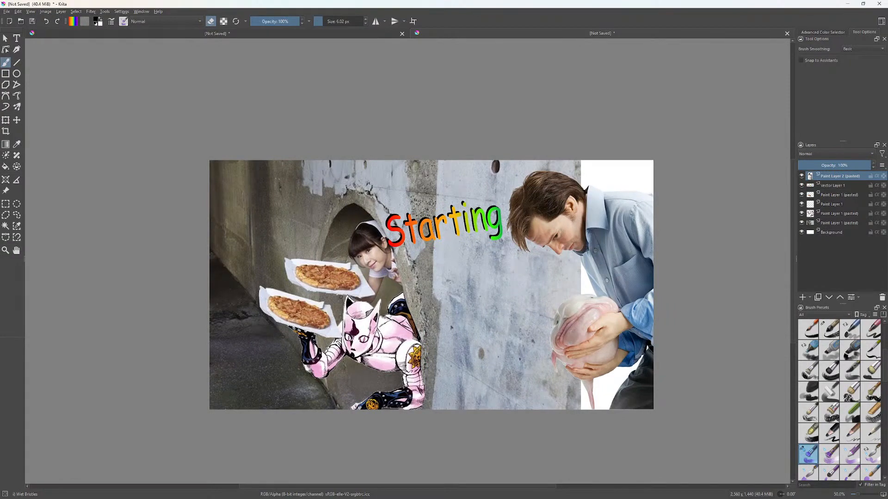
pyautogui.scroll(1, 613, 295)
pyautogui.scroll(-1, 613, 295)
pyautogui.scroll(1, 613, 295)
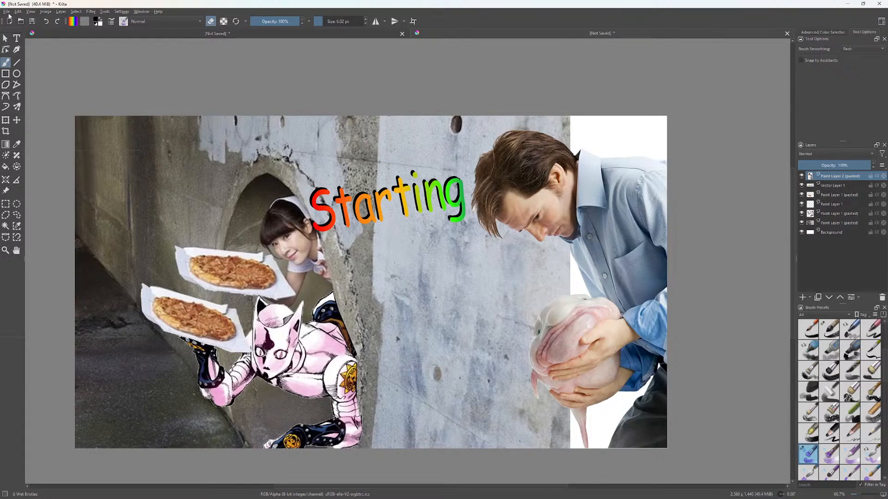
pyautogui.click(6, 119)
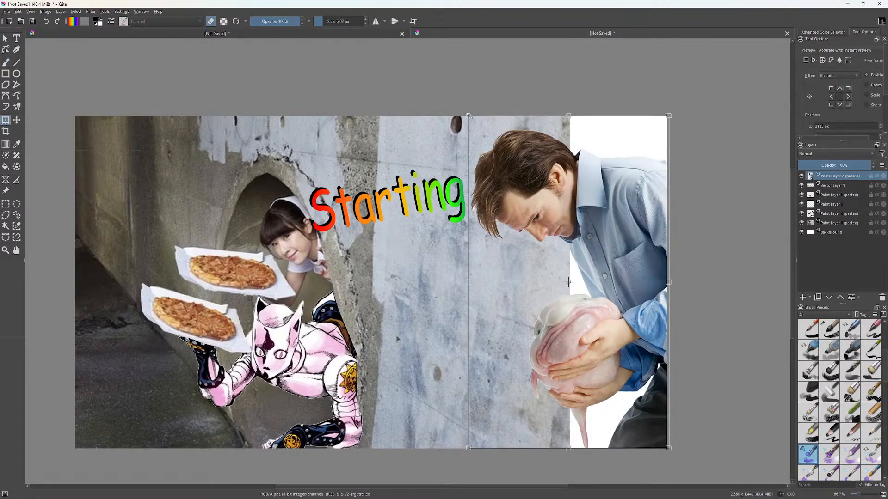
pyautogui.moveTo(468, 116); pyautogui.dragTo(456, 99)
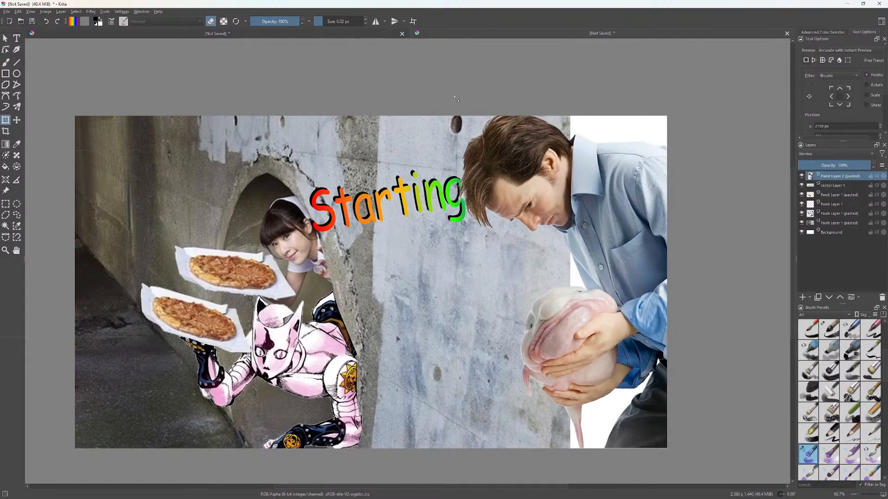
pyautogui.moveTo(585, 199); pyautogui.dragTo(592, 201)
pyautogui.scroll(1, 478, 184)
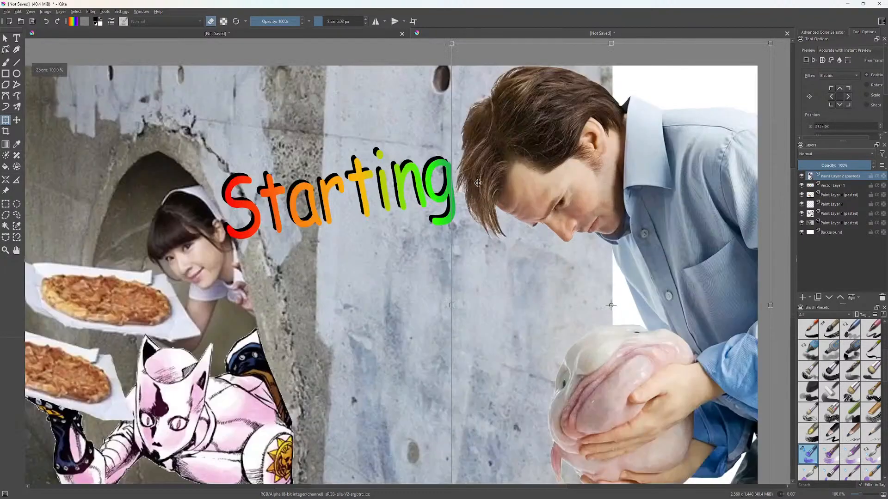
pyautogui.scroll(3, 478, 183)
pyautogui.press('b')
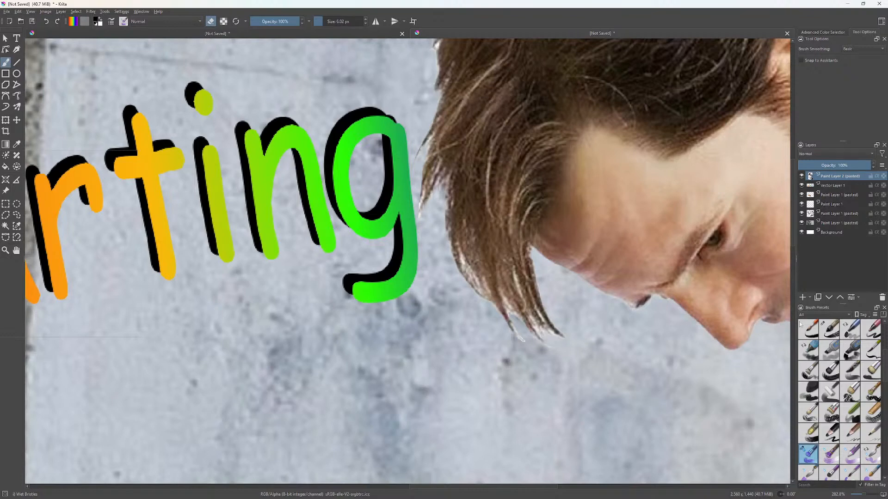
# Examine the cut-out edges around the man's hair, face and collar and the overall composition.
pyautogui.scroll(1, 721, 359)
pyautogui.moveTo(722, 361); pyautogui.dragTo(496, 347)
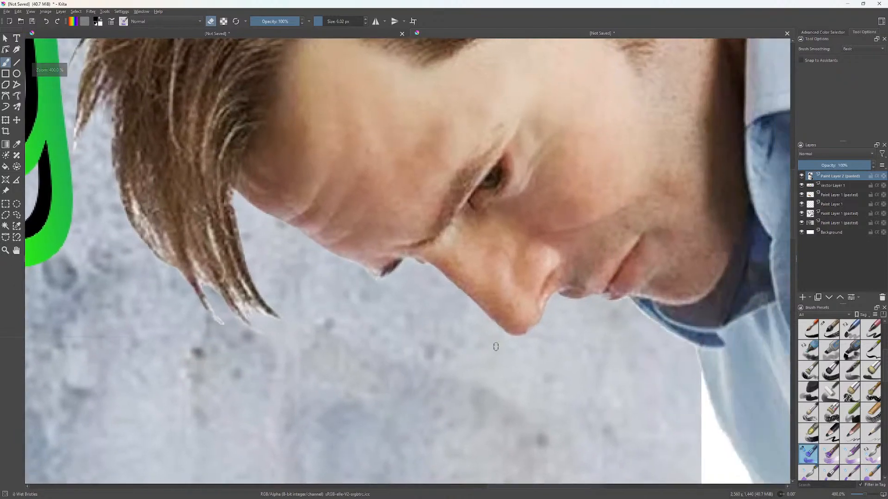
pyautogui.scroll(-1, 509, 346)
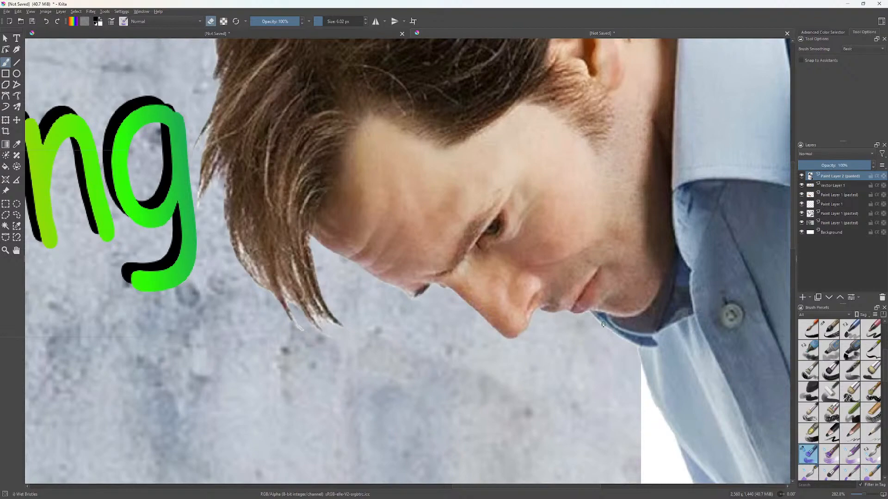
pyautogui.scroll(-3, 602, 324)
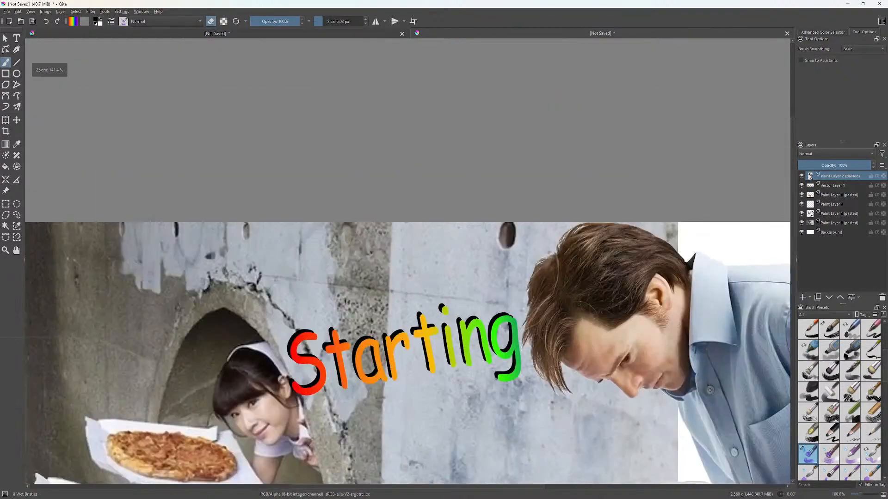
pyautogui.scroll(3, 520, 262)
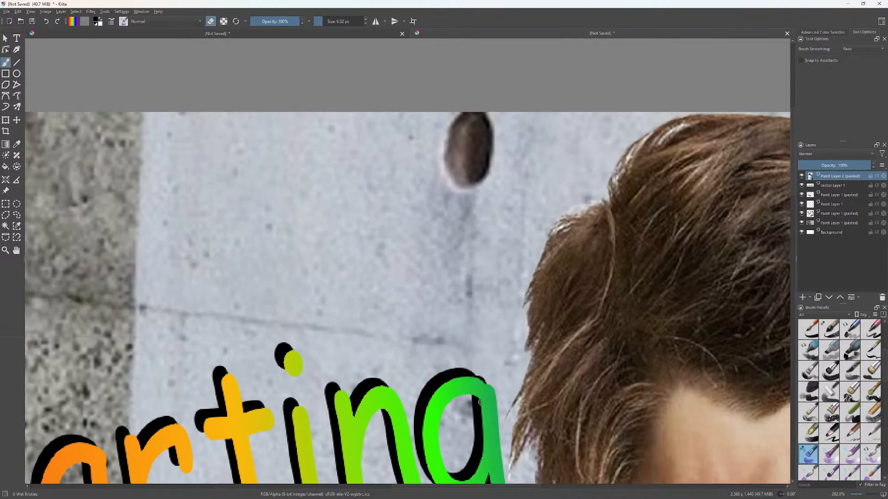
pyautogui.scroll(-8, 480, 402)
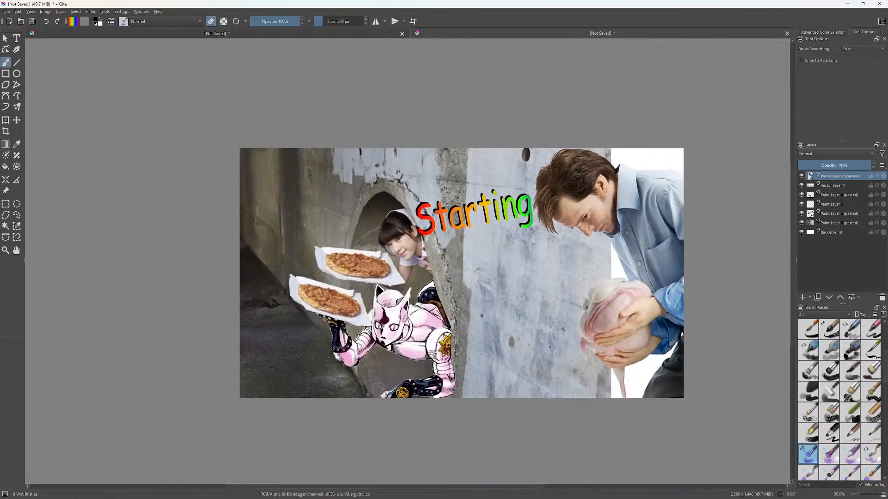
pyautogui.moveTo(572, 250); pyautogui.dragTo(559, 268)
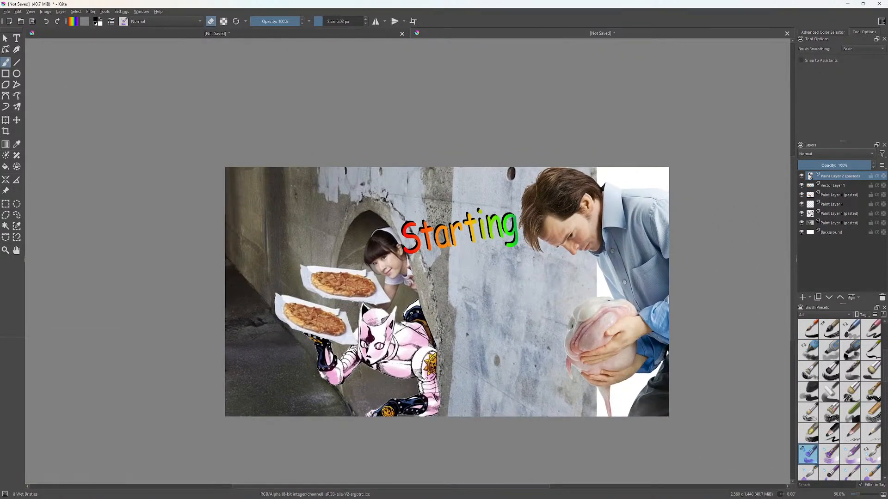
# Move the rainbow "Starting soon!" lettering away from the man so the whole phrase lies over the arch.
pyautogui.click(17, 38)
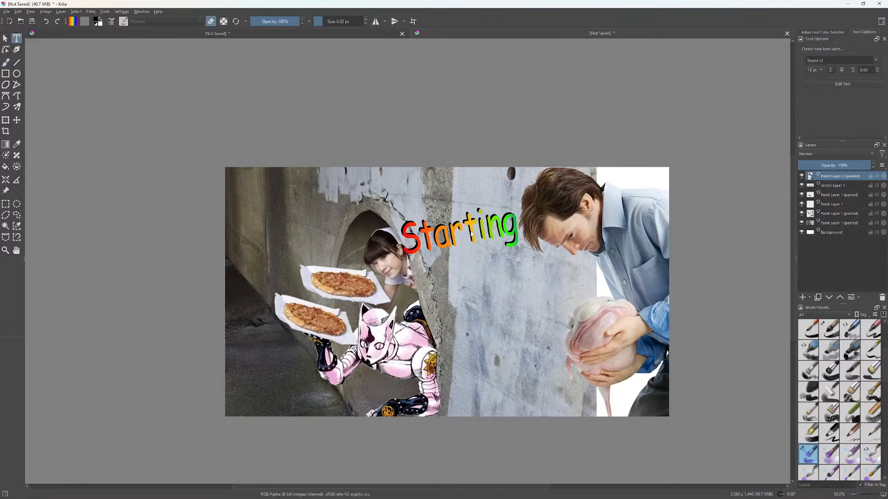
pyautogui.click(836, 187)
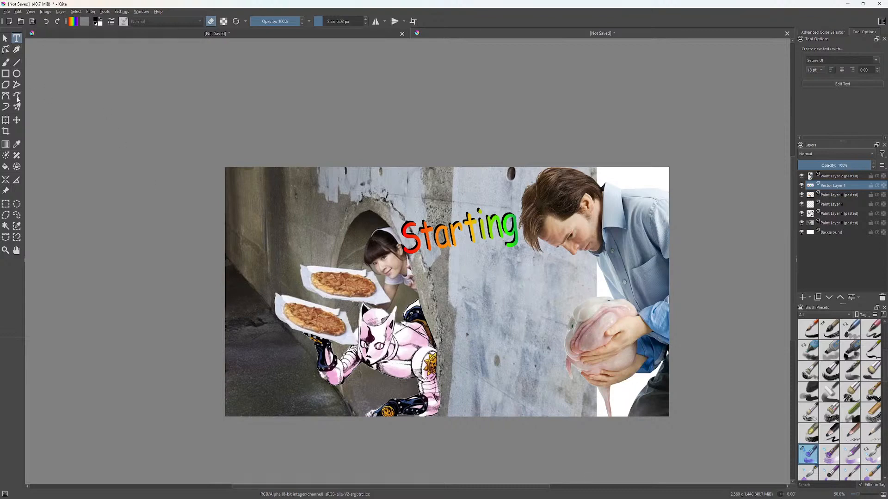
pyautogui.click(17, 120)
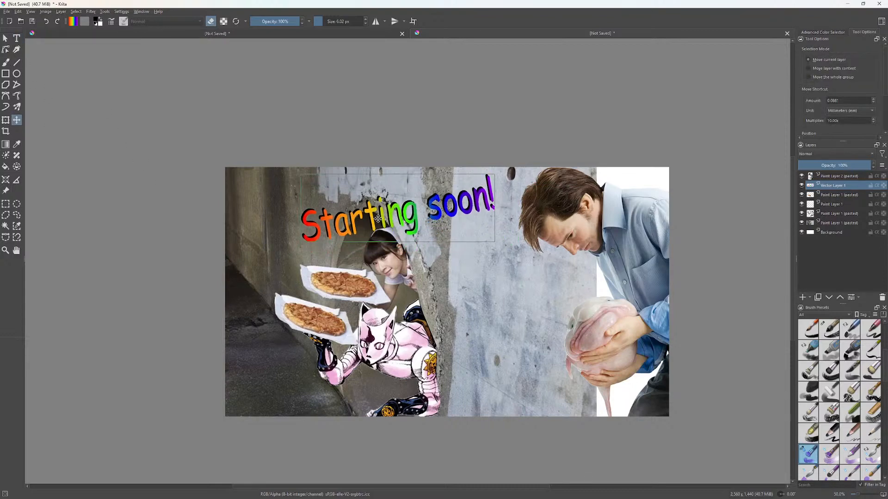
pyautogui.click(16, 39)
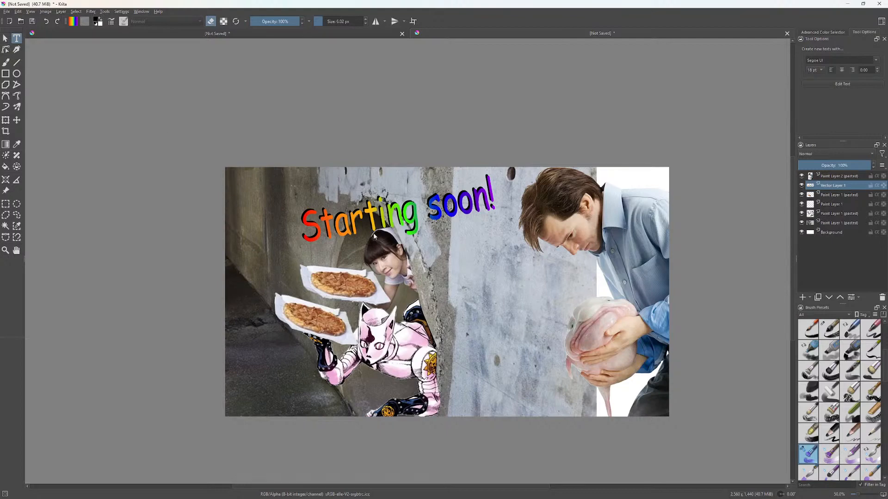
pyautogui.scroll(1, 464, 225)
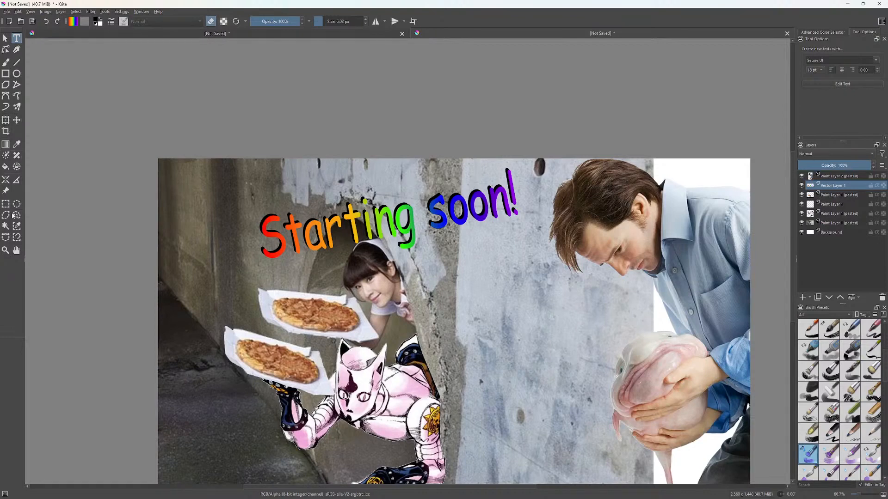
pyautogui.click(5, 226)
pyautogui.click(480, 169)
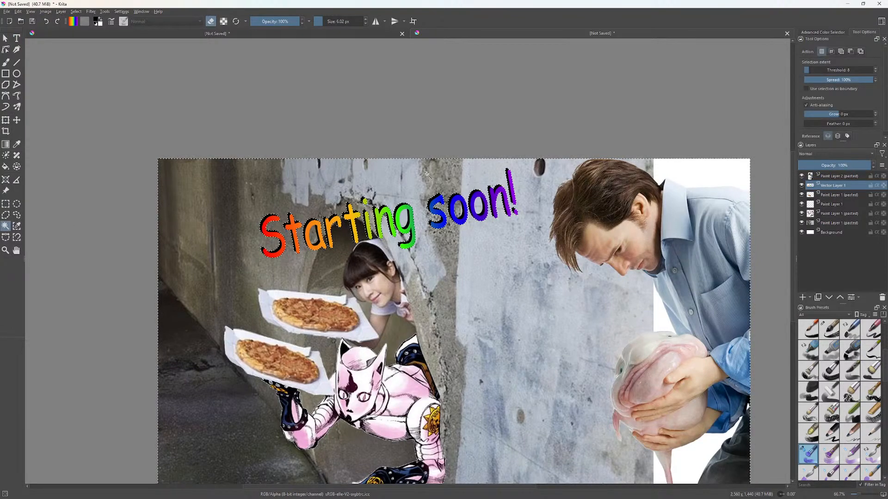
pyautogui.hotkey('ctrl', 'z')
# Outline the word "soon!" with a loose selection, then cut and paste it onto its own layer.
pyautogui.click(16, 214)
pyautogui.moveTo(423, 184); pyautogui.dragTo(424, 223)
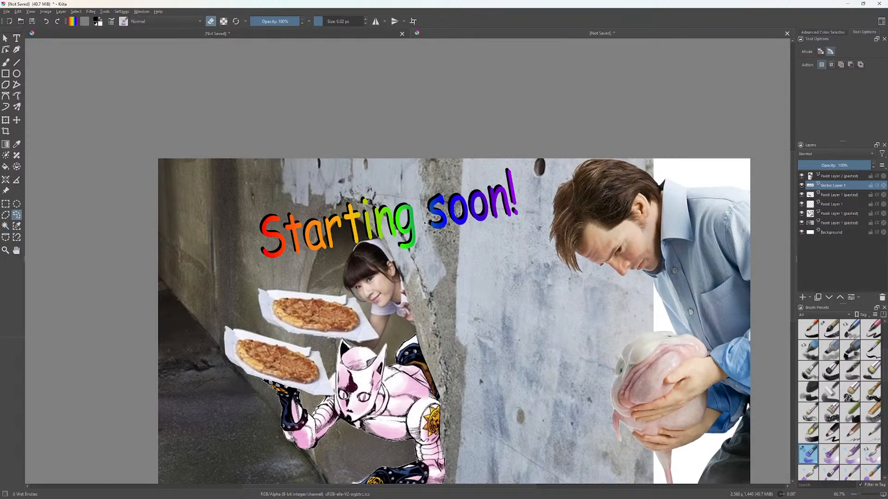
pyautogui.moveTo(481, 244)
pyautogui.mouseDown()
pyautogui.moveTo(531, 228)
pyautogui.moveTo(531, 187)
pyautogui.mouseUp()
pyautogui.moveTo(474, 157); pyautogui.dragTo(439, 167)
pyautogui.hotkey('ctrl', 'x')
pyautogui.hotkey('ctrl', 'v')
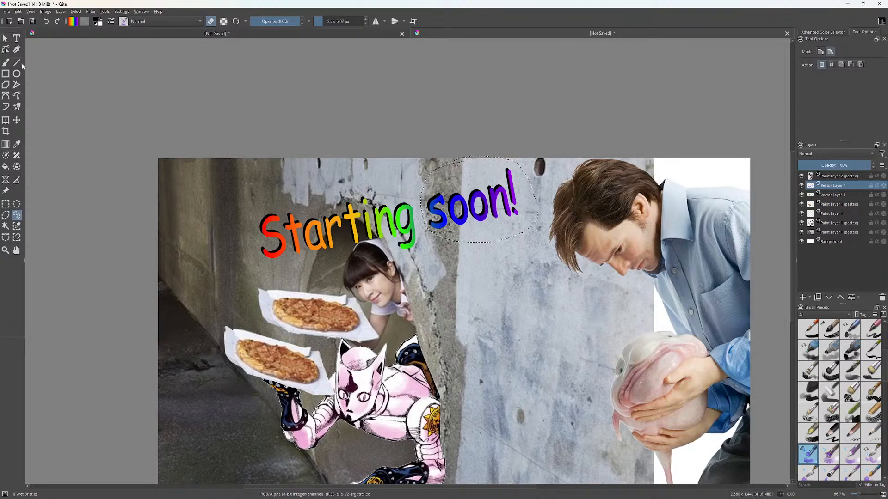
# Place "soon!" as a second line beneath "Starting" and merge it with the lettering layer below.
pyautogui.click(17, 119)
pyautogui.moveTo(465, 201); pyautogui.dragTo(339, 276)
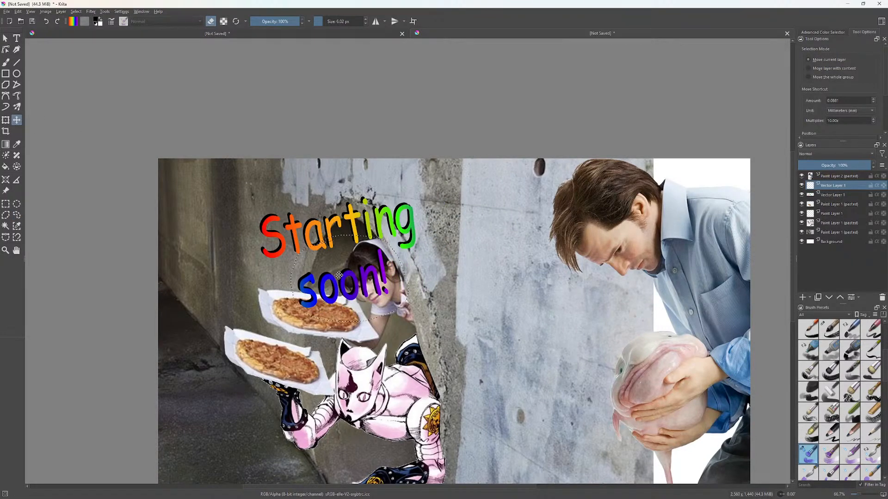
pyautogui.rightClick(835, 190)
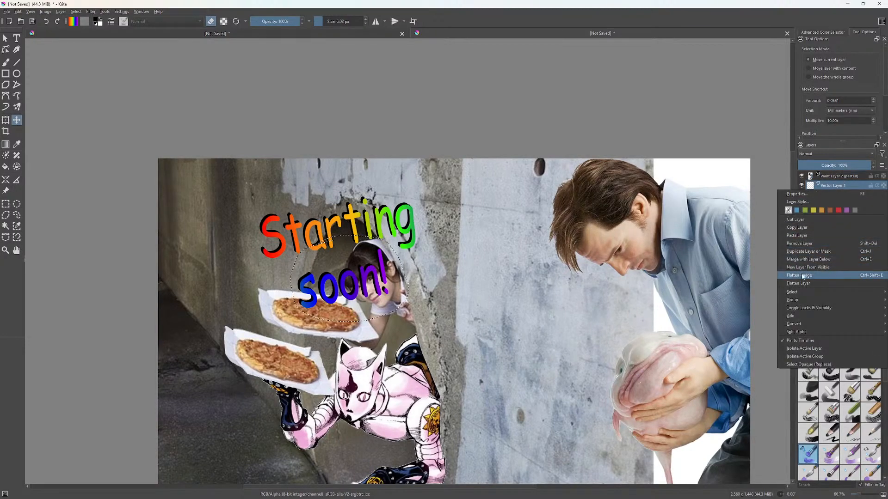
pyautogui.click(803, 259)
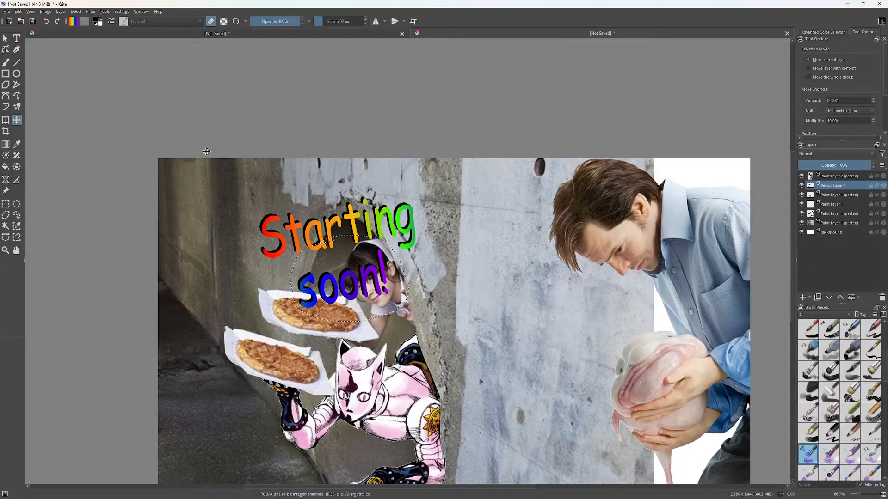
# Undo the partial shift of the merged lettering and clear the leftover selection around "soon!".
pyautogui.moveTo(355, 231); pyautogui.dragTo(378, 227)
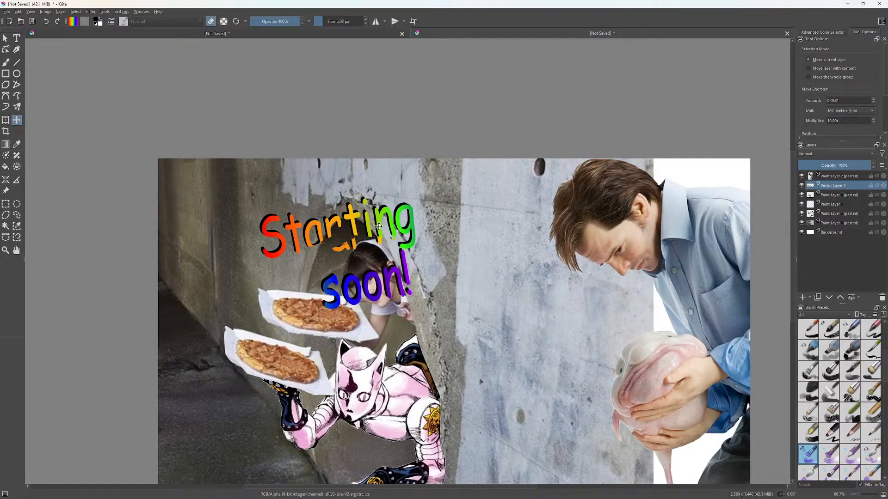
pyautogui.hotkey('ctrl', 'z')
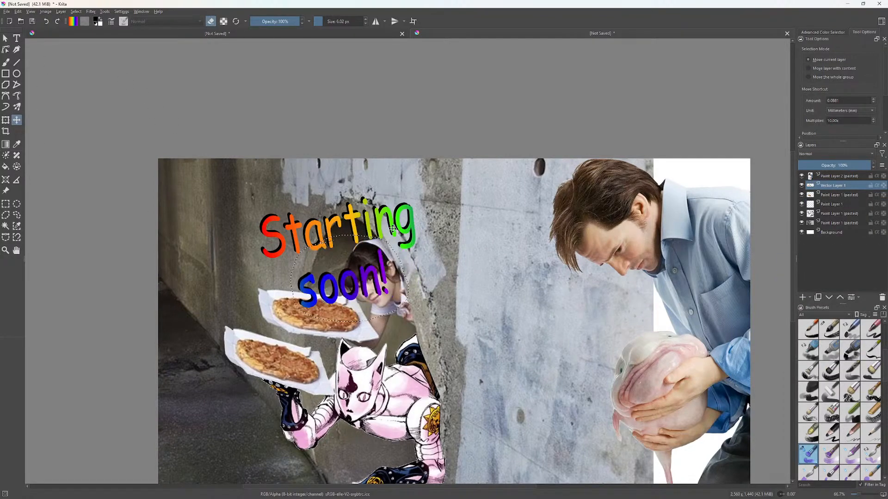
pyautogui.click(8, 226)
pyautogui.rightClick(205, 234)
pyautogui.click(223, 253)
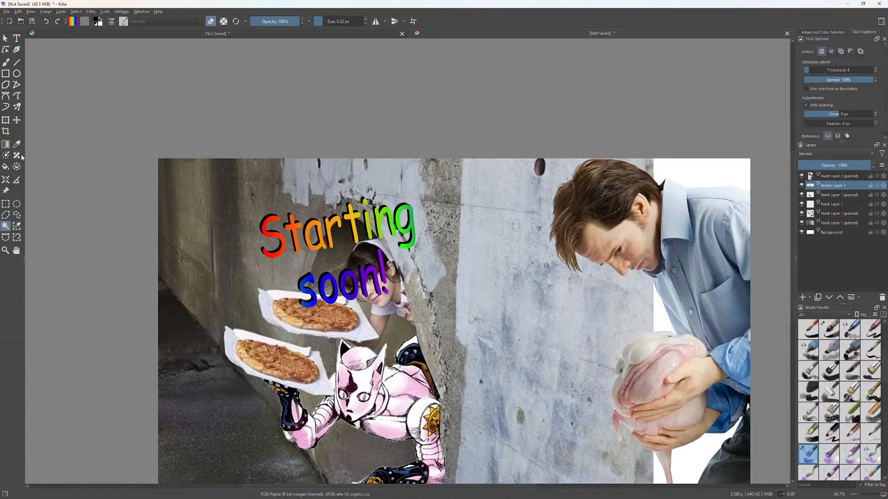
# Move the two-line lettering onto the pale concrete wall, just below the man's face and beside the blob fish.
pyautogui.click(17, 120)
pyautogui.moveTo(314, 238); pyautogui.dragTo(504, 307)
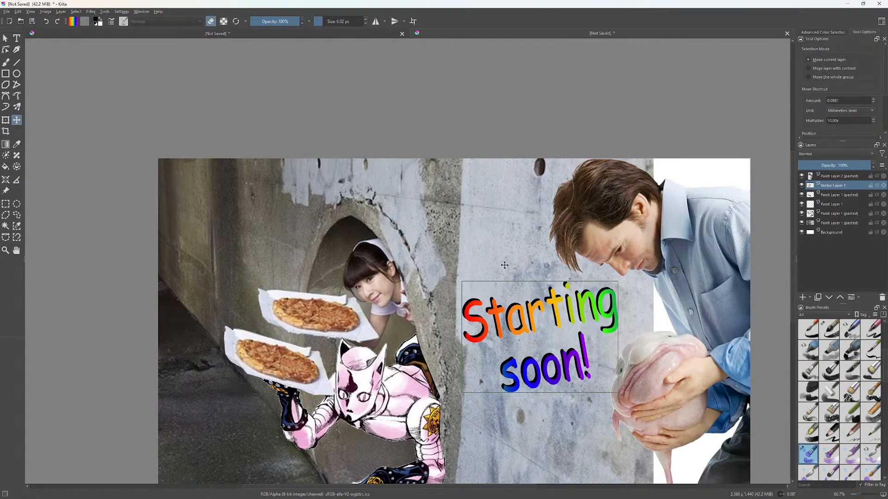
pyautogui.moveTo(509, 308); pyautogui.dragTo(506, 303)
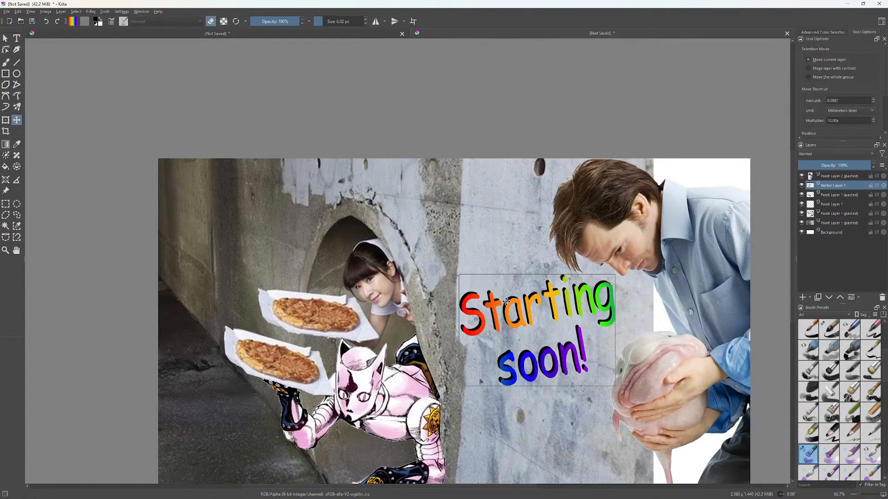
# Enlarge the two-line lettering and raise it to the upper wall, with the end of "Starting" tucked behind the man's hair.
pyautogui.click(9, 122)
pyautogui.moveTo(455, 274); pyautogui.dragTo(404, 237)
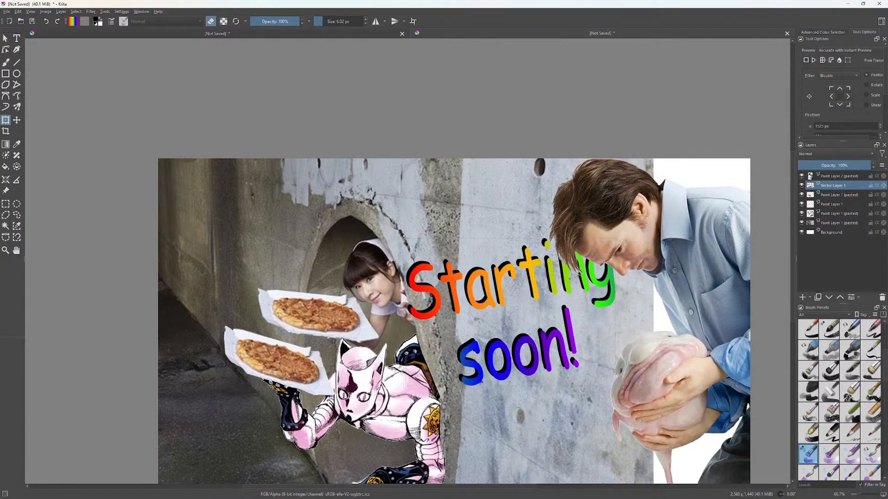
pyautogui.moveTo(516, 298); pyautogui.dragTo(492, 228)
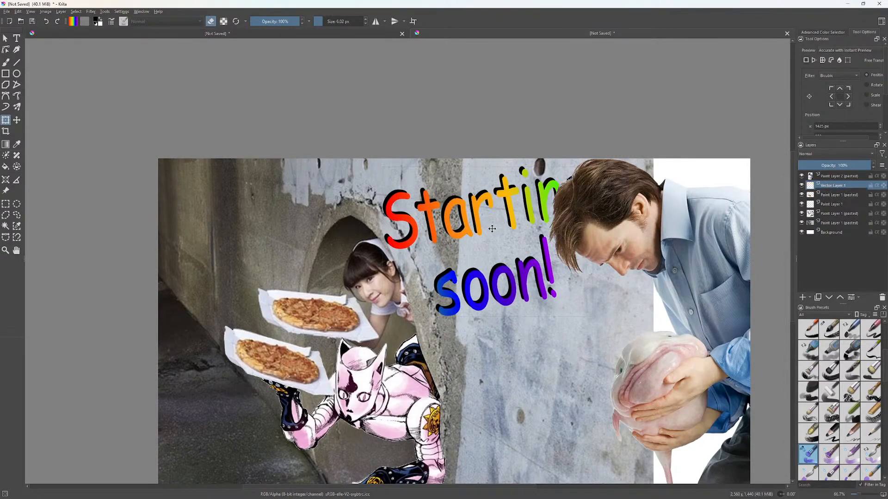
pyautogui.click(17, 120)
pyautogui.moveTo(349, 325)
pyautogui.mouseDown()
pyautogui.moveTo(333, 324)
pyautogui.moveTo(341, 324)
pyautogui.mouseUp()
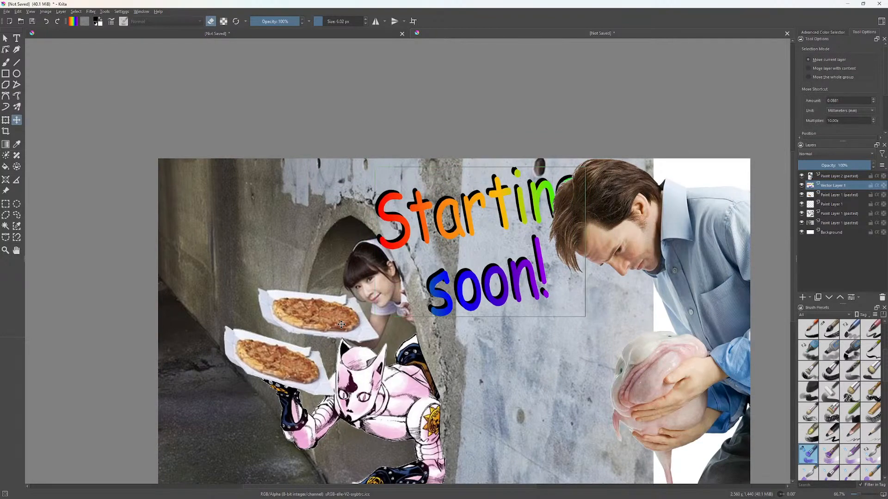
pyautogui.moveTo(324, 255); pyautogui.dragTo(281, 182)
pyautogui.scroll(-1, 379, 283)
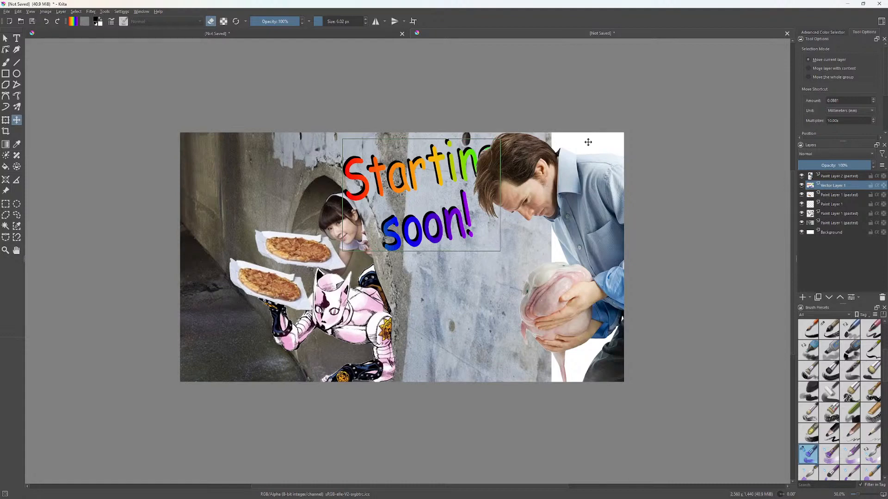
# Sample the pale grey wall colour, add a paint layer above the concrete photo layer, and get the Fill tool ready.
pyautogui.click(18, 145)
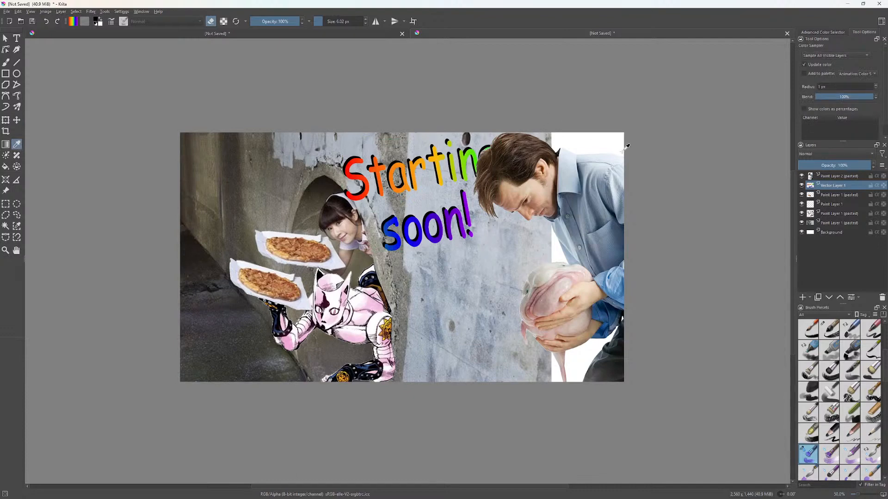
pyautogui.click(836, 223)
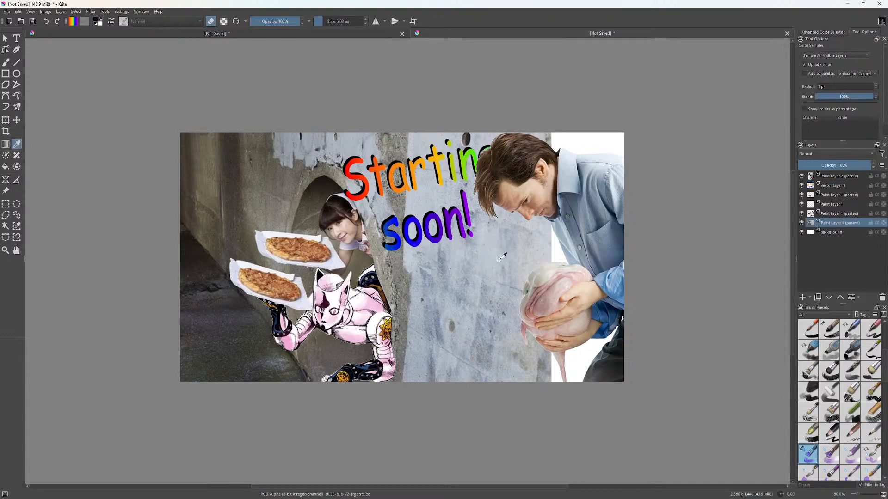
pyautogui.click(494, 236)
pyautogui.click(802, 298)
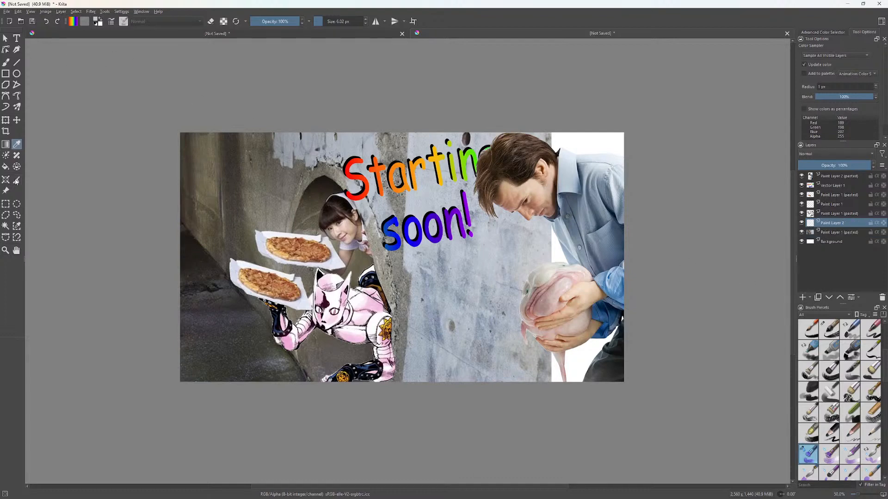
pyautogui.click(6, 166)
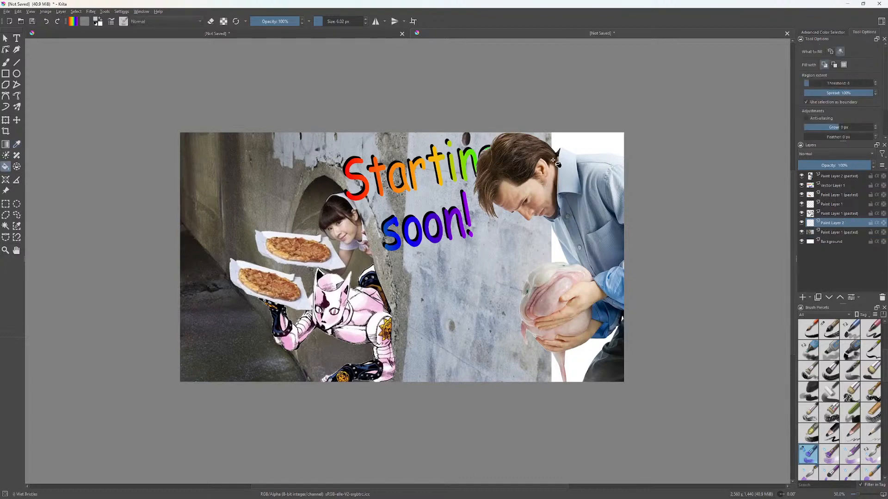
# Fill the white gap behind the man with light blue-grey on the concrete background's Paint Layer 1 (pasted).
pyautogui.click(593, 143)
pyautogui.click(832, 232)
pyautogui.click(572, 137)
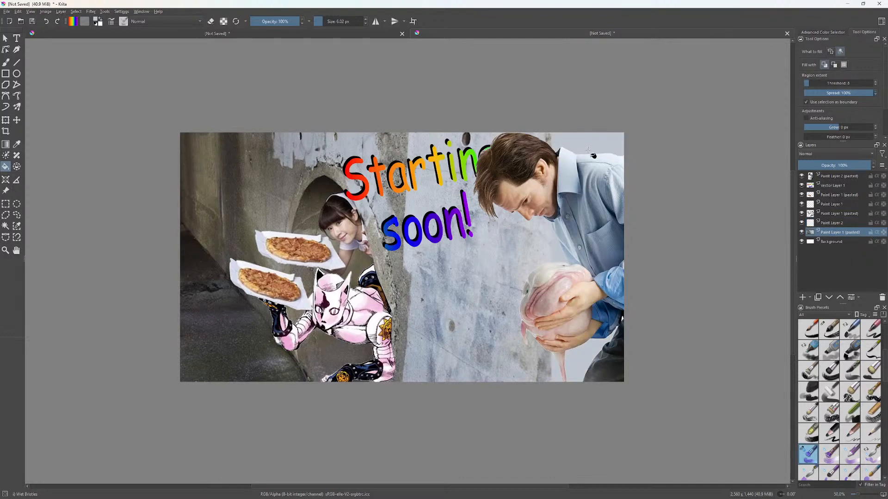
# Remove the paint layer directly above the concrete background's pasted layer.
pyautogui.click(831, 223)
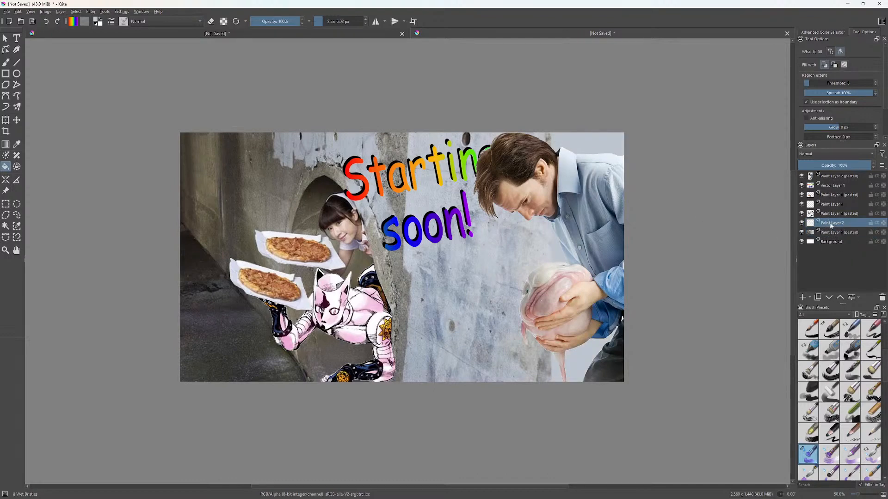
pyautogui.rightClick(837, 226)
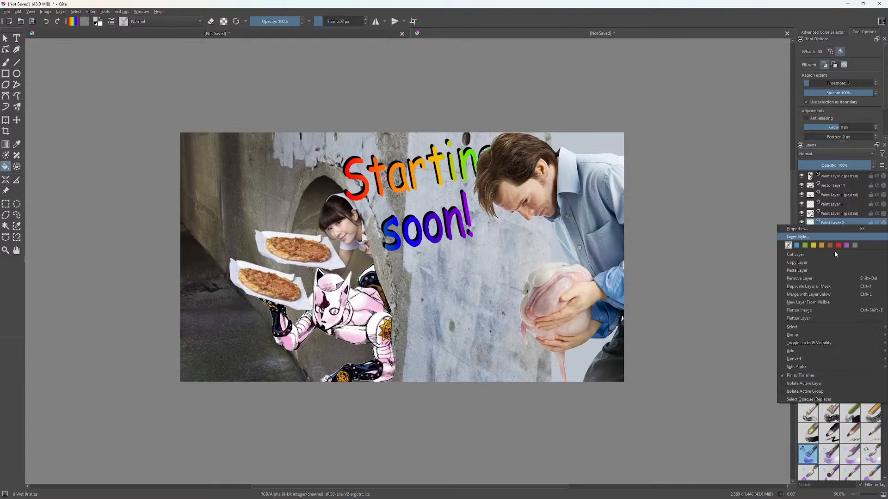
pyautogui.click(797, 279)
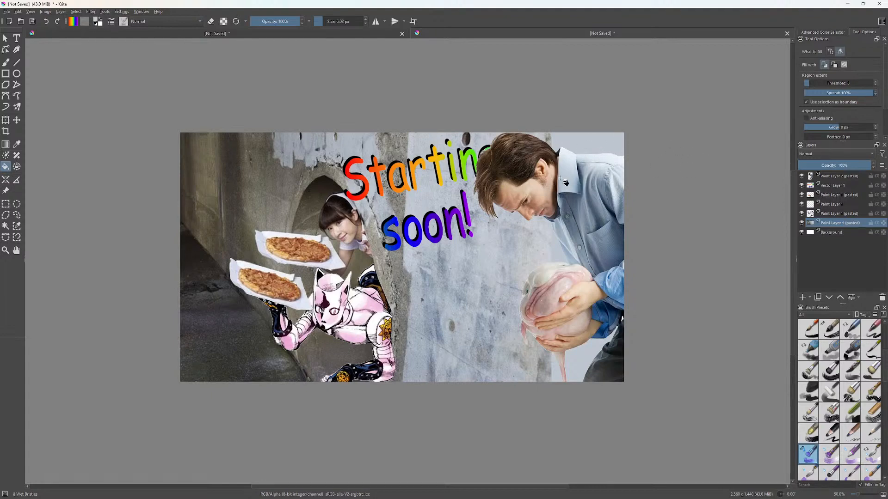
# Bring the "Starting soon!" Vector Layer 1 to the front of the layer stack and move the text to the canvas's upper-left corner.
pyautogui.click(830, 184)
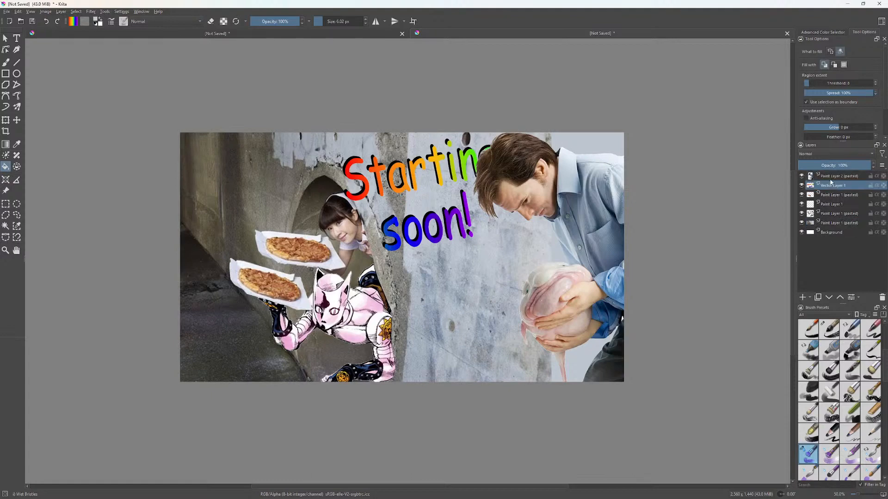
pyautogui.moveTo(831, 183); pyautogui.dragTo(831, 177)
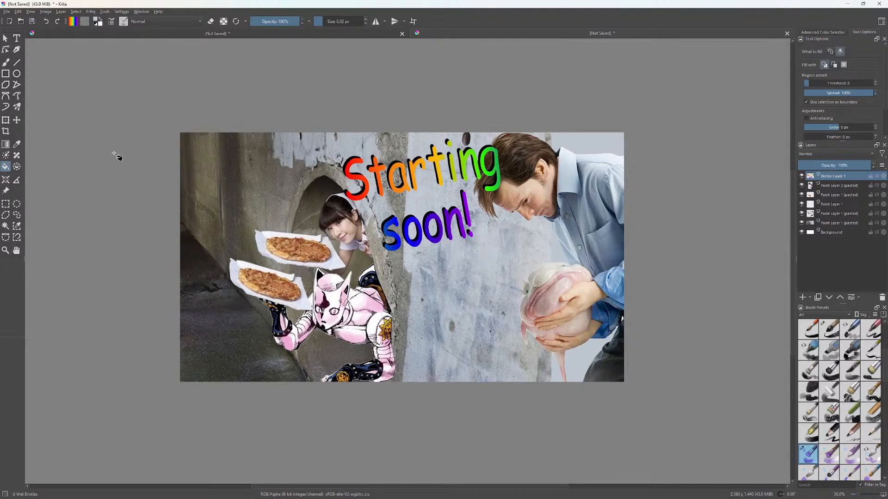
pyautogui.click(17, 120)
pyautogui.moveTo(454, 193); pyautogui.dragTo(298, 186)
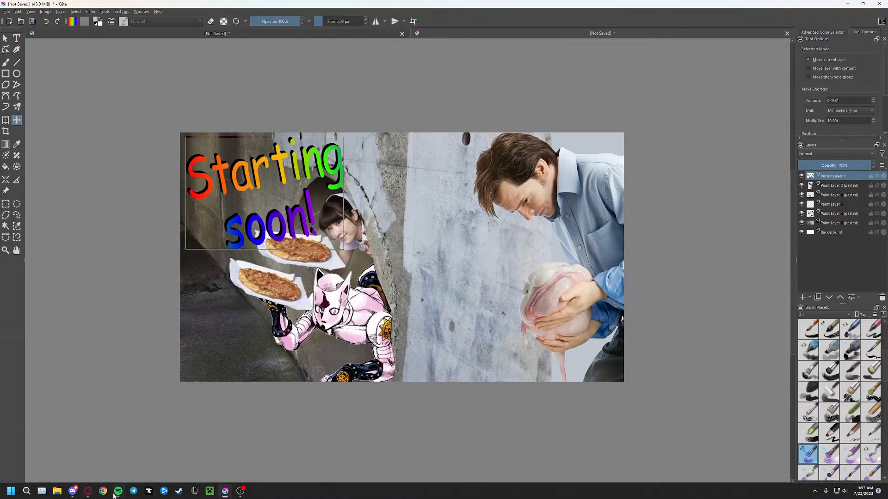
# Switch to the browser, look through the "weird stock images" results for more picture ideas, and return to Krita.
pyautogui.moveTo(87, 491)
pyautogui.click(223, 455)
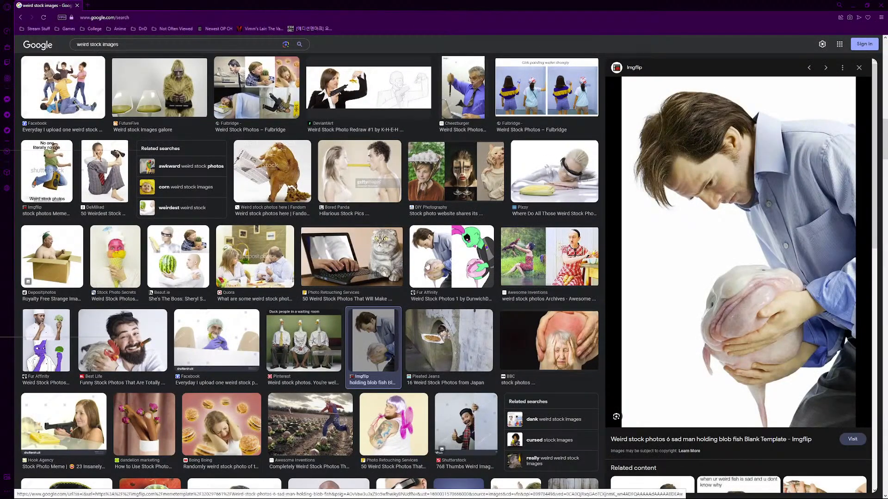
pyautogui.scroll(-8, 299, 254)
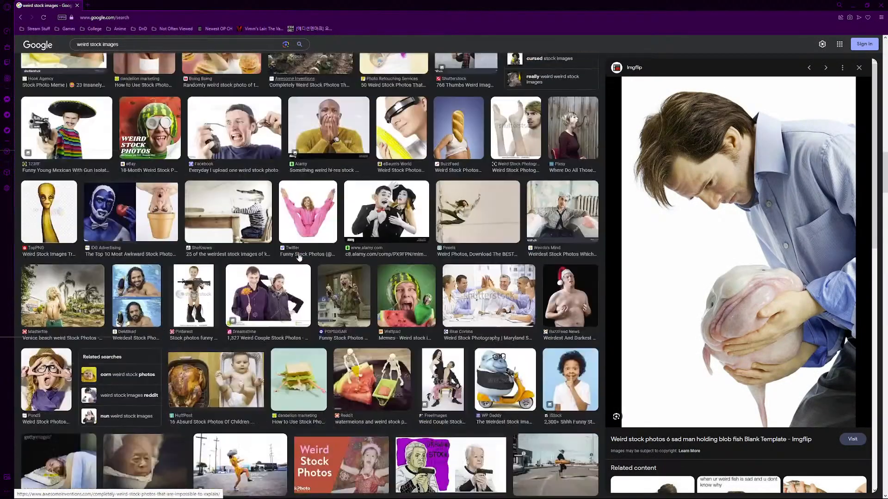
pyautogui.scroll(-1, 298, 258)
pyautogui.scroll(-4, 299, 258)
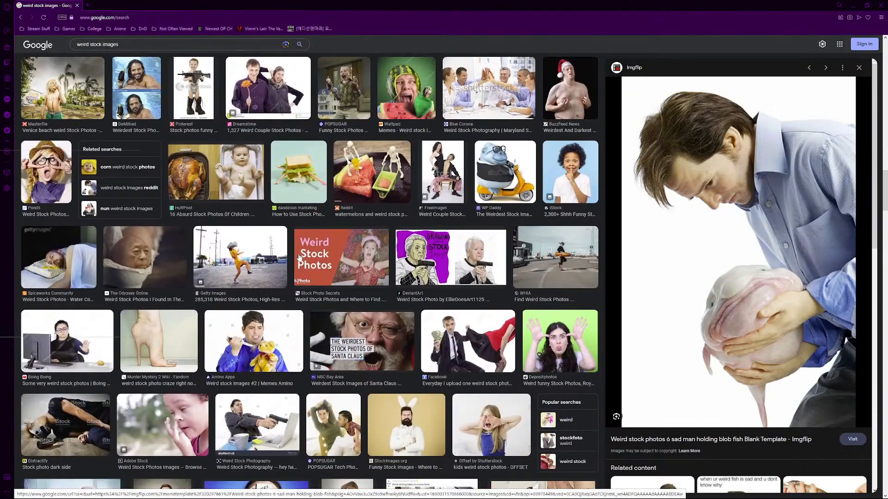
pyautogui.scroll(-2, 299, 258)
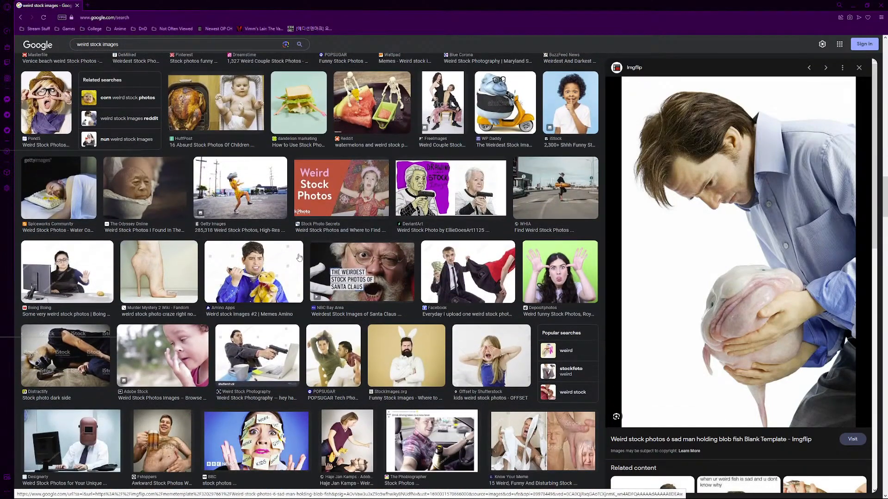
pyautogui.scroll(-5, 298, 257)
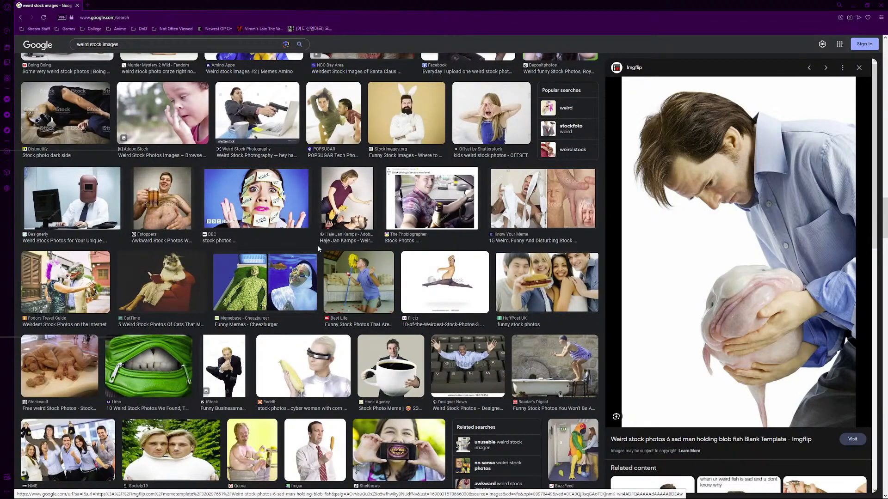
pyautogui.scroll(-4, 318, 245)
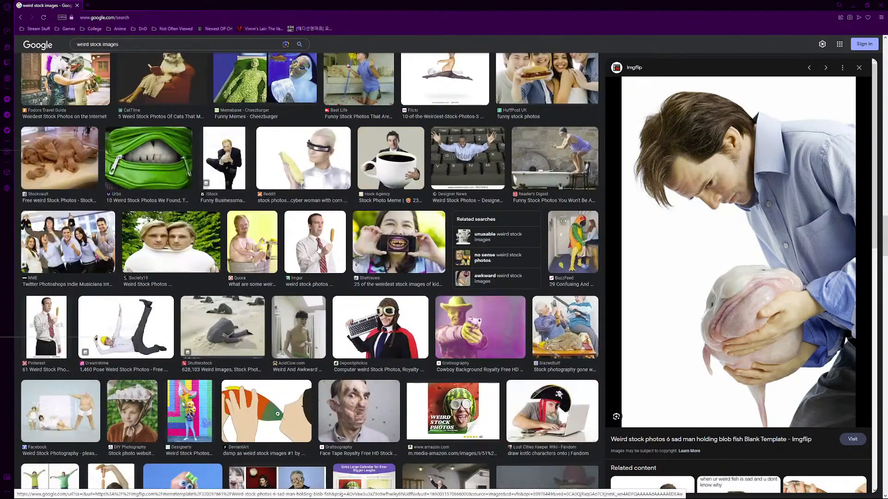
pyautogui.scroll(-3, 318, 248)
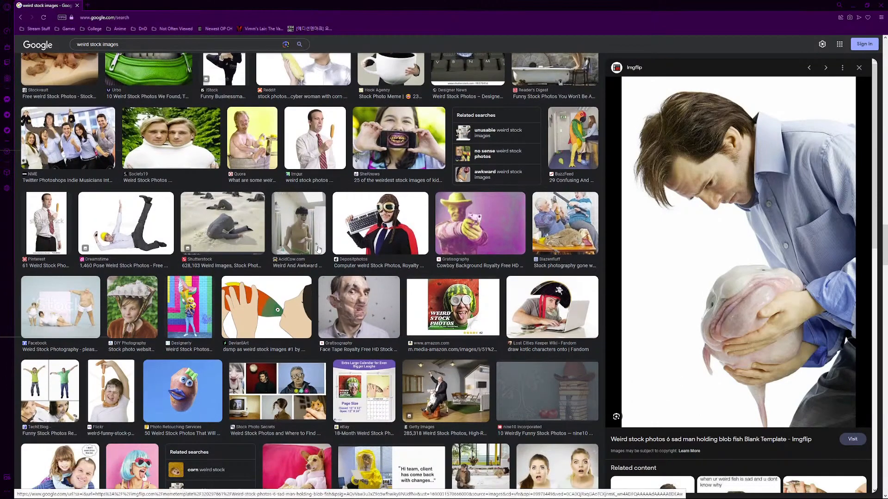
pyautogui.scroll(-2, 318, 249)
pyautogui.scroll(-2, 318, 249)
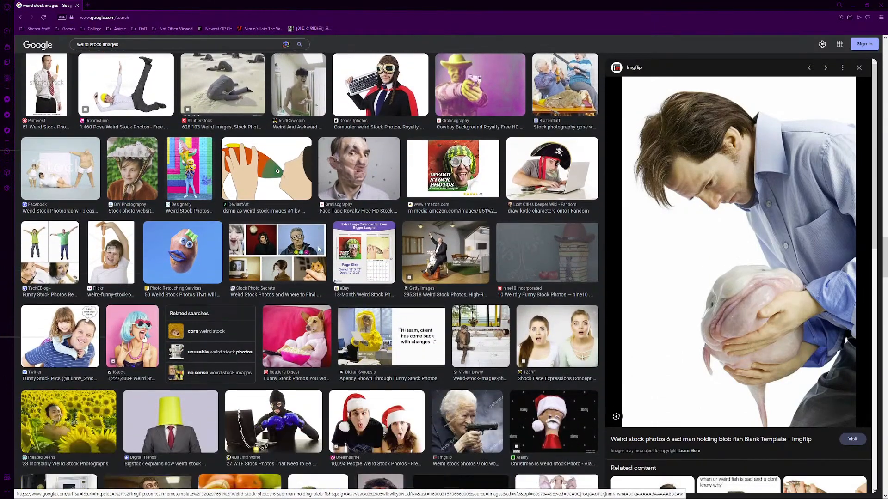
pyautogui.scroll(-1, 319, 249)
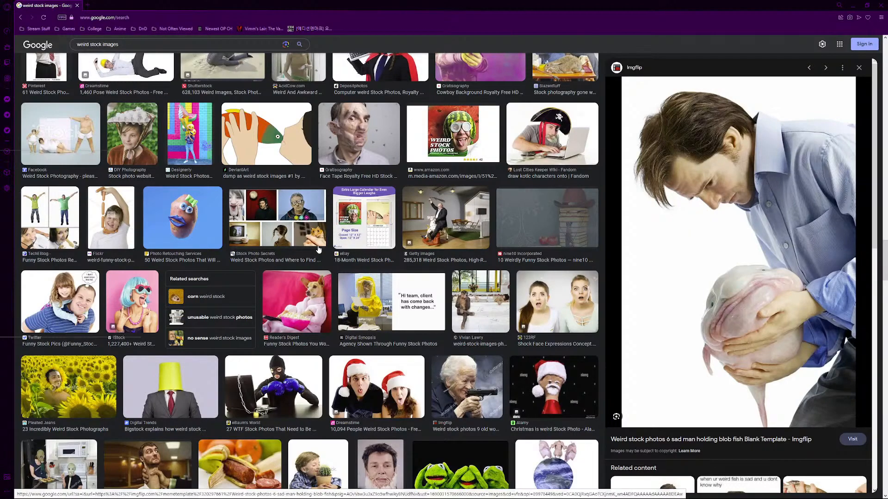
pyautogui.scroll(-12, 318, 250)
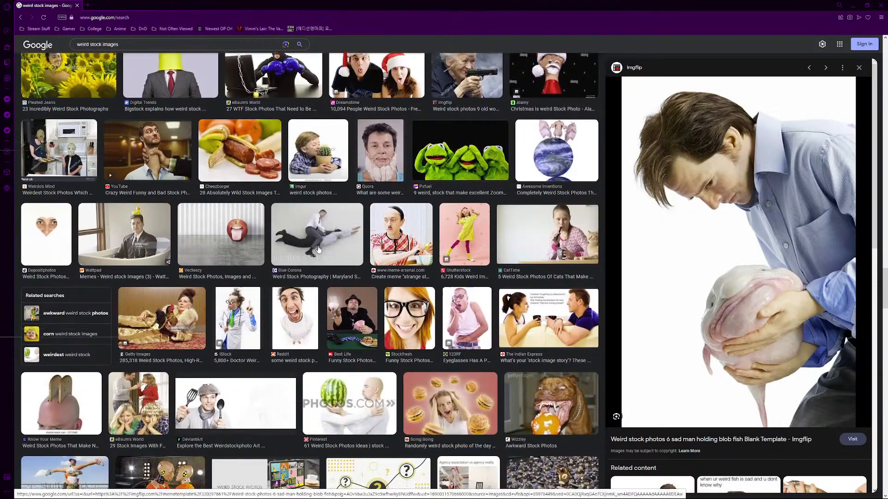
pyautogui.scroll(-2, 318, 250)
pyautogui.scroll(12, 318, 250)
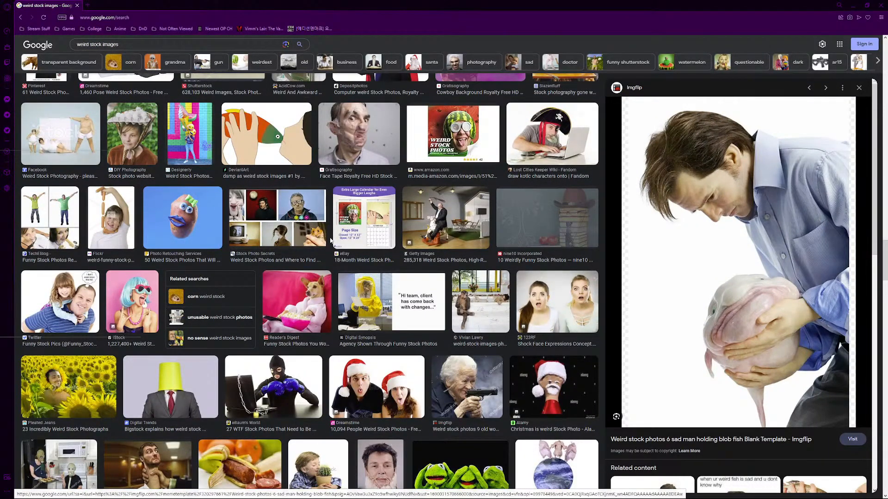
pyautogui.click(852, 6)
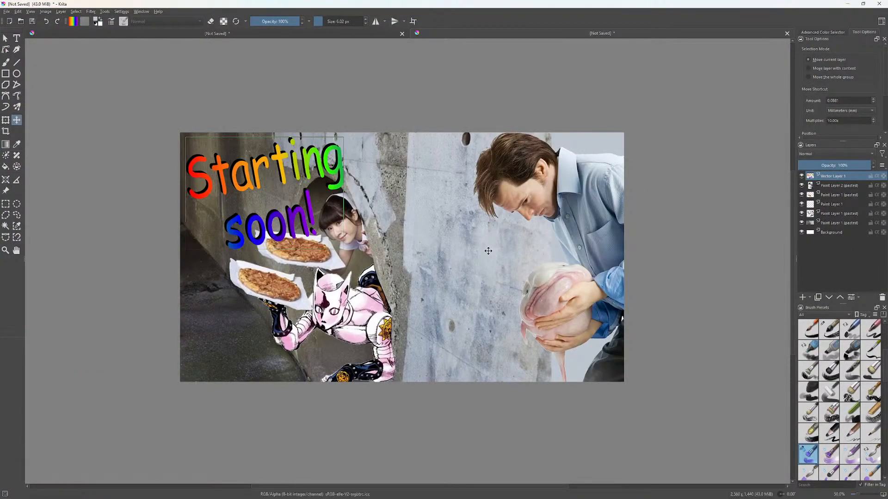
# Choose the freehand brush with the Charcoal Rock Soft preset in black and try a stroke on the concrete wall.
pyautogui.press('b')
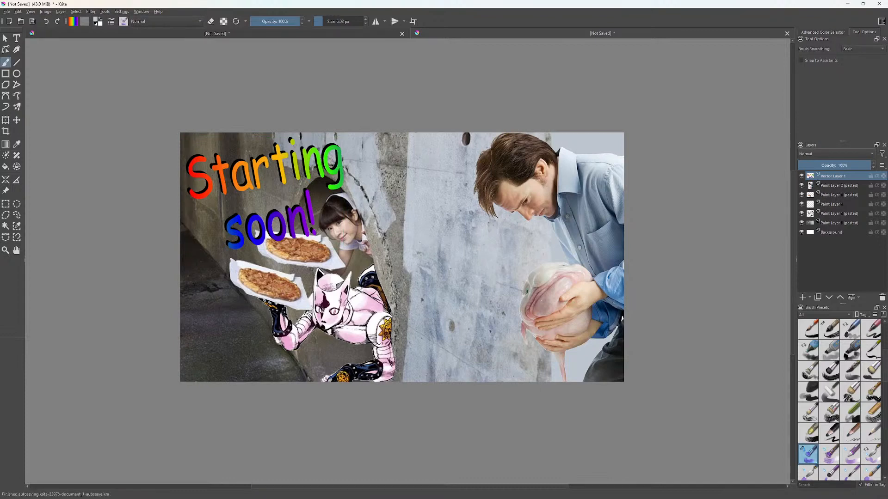
pyautogui.click(808, 392)
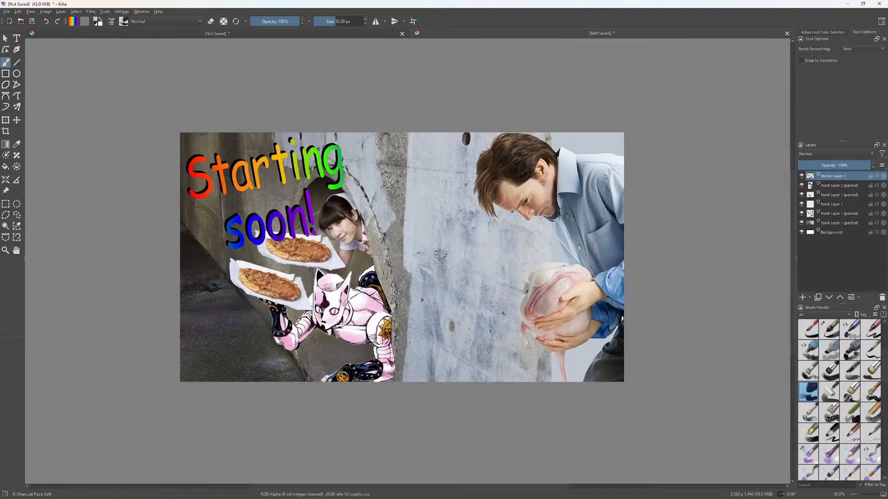
pyautogui.hotkey('ctrl', 'z')
pyautogui.click(95, 24)
pyautogui.moveTo(430, 214); pyautogui.dragTo(435, 325)
pyautogui.hotkey('ctrl', 'z')
# Set the charcoal brush size to 12.30 px and try a zigzag stroke on the bare wall.
pyautogui.moveTo(325, 17); pyautogui.dragTo(320, 19)
pyautogui.scroll(2, 682, 246)
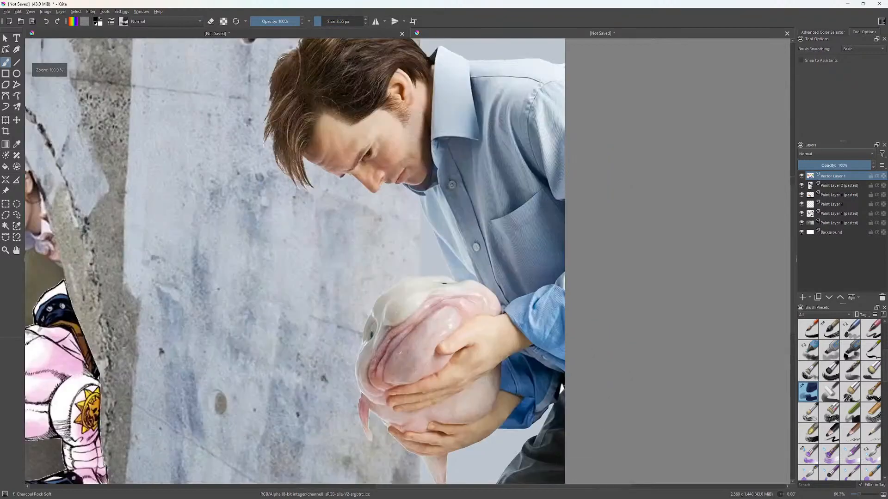
pyautogui.scroll(-1, 594, 283)
pyautogui.moveTo(477, 279); pyautogui.dragTo(515, 279)
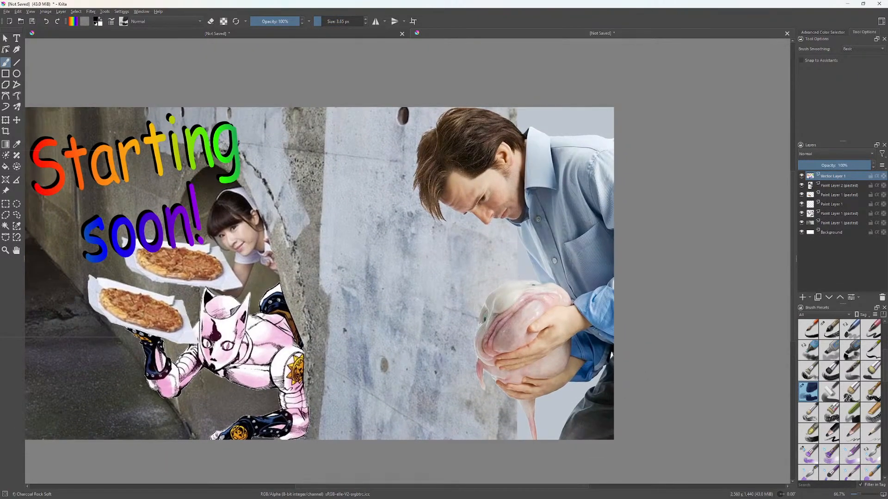
pyautogui.scroll(1, 376, 294)
pyautogui.scroll(1, 376, 294)
pyautogui.scroll(-1, 376, 294)
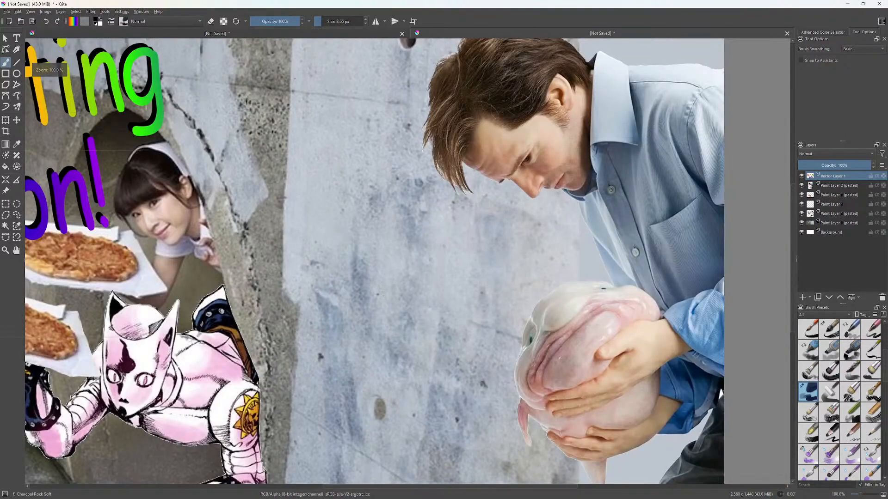
pyautogui.click(326, 21)
pyautogui.moveTo(326, 21); pyautogui.dragTo(328, 22)
pyautogui.moveTo(357, 222)
pyautogui.mouseDown()
pyautogui.moveTo(321, 285)
pyautogui.moveTo(435, 398)
pyautogui.mouseUp()
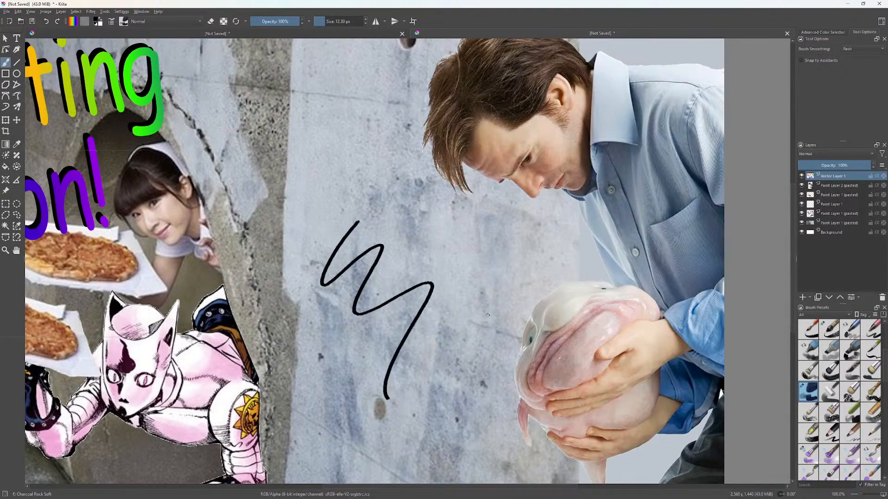
pyautogui.hotkey('ctrl', 'z')
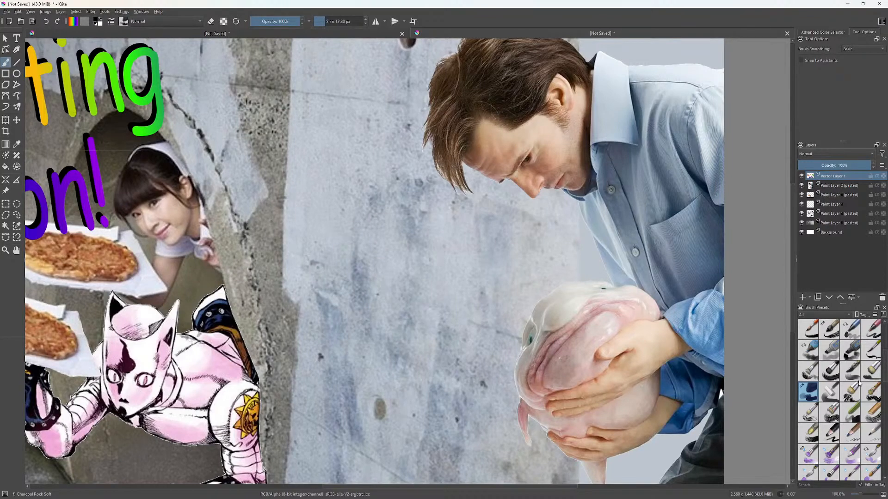
# Choose the Dry Roller brush preset, try strokes on the wall at different sizes, and set its size to 27.20 px.
pyautogui.click(837, 392)
pyautogui.moveTo(354, 247); pyautogui.dragTo(497, 296)
pyautogui.hotkey('ctrl', 'z')
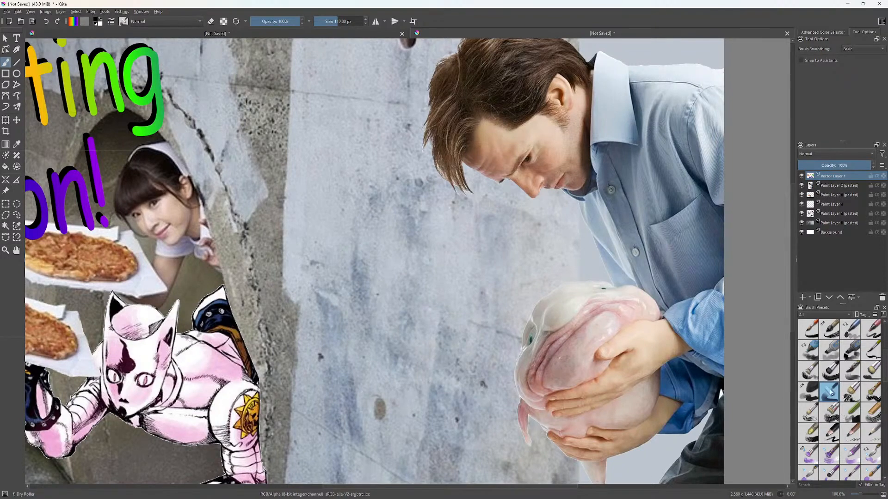
pyautogui.moveTo(335, 23)
pyautogui.mouseDown()
pyautogui.moveTo(318, 24)
pyautogui.moveTo(326, 21)
pyautogui.mouseUp()
pyautogui.moveTo(344, 200)
pyautogui.mouseDown()
pyautogui.moveTo(328, 262)
pyautogui.moveTo(395, 238)
pyautogui.mouseUp()
pyautogui.hotkey('ctrl', 'z')
pyautogui.moveTo(321, 21); pyautogui.dragTo(330, 23)
pyautogui.moveTo(310, 279)
pyautogui.mouseDown()
pyautogui.moveTo(331, 245)
pyautogui.moveTo(355, 262)
pyautogui.moveTo(409, 242)
pyautogui.mouseUp()
pyautogui.hotkey('ctrl', 'z')
# Handwrite the large black letters "DA" on the concrete wall between the woman and the man.
pyautogui.moveTo(300, 221)
pyautogui.mouseDown()
pyautogui.moveTo(276, 315)
pyautogui.moveTo(329, 194)
pyautogui.moveTo(327, 172)
pyautogui.moveTo(257, 331)
pyautogui.mouseUp()
pyautogui.hotkey('ctrl', 'z')
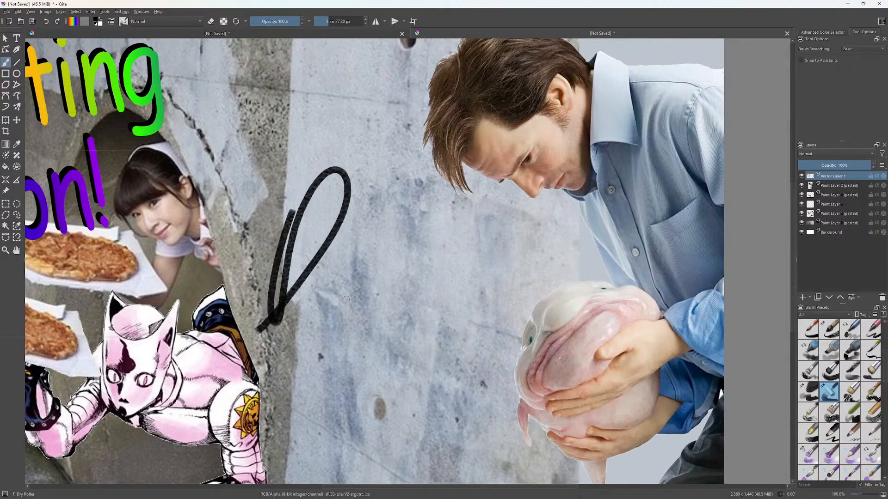
pyautogui.moveTo(327, 324)
pyautogui.mouseDown()
pyautogui.moveTo(391, 234)
pyautogui.moveTo(405, 321)
pyautogui.mouseUp()
pyautogui.moveTo(339, 281)
pyautogui.mouseDown()
pyautogui.moveTo(343, 289)
pyautogui.moveTo(405, 279)
pyautogui.mouseUp()
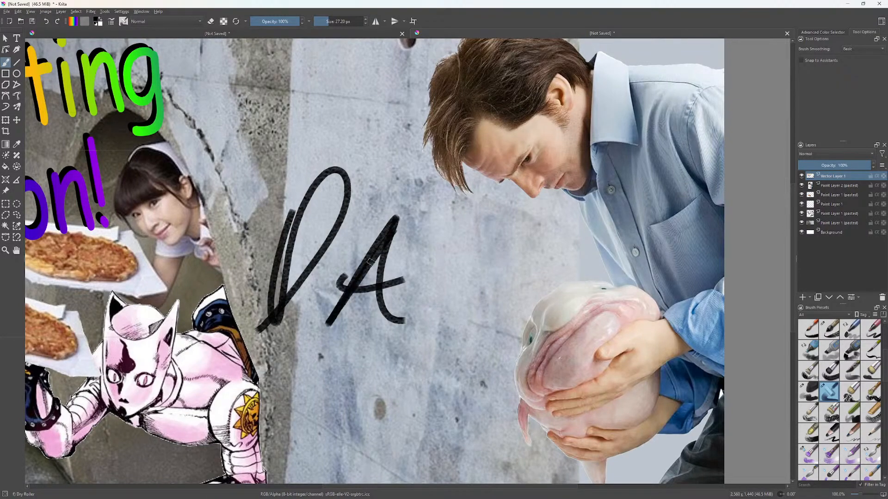
# Try several differently shaped versions of a handwritten "K" after the "DA" lettering, undoing each one.
pyautogui.moveTo(432, 185)
pyautogui.mouseDown()
pyautogui.moveTo(404, 291)
pyautogui.moveTo(462, 249)
pyautogui.mouseUp()
pyautogui.moveTo(402, 284); pyautogui.dragTo(487, 238)
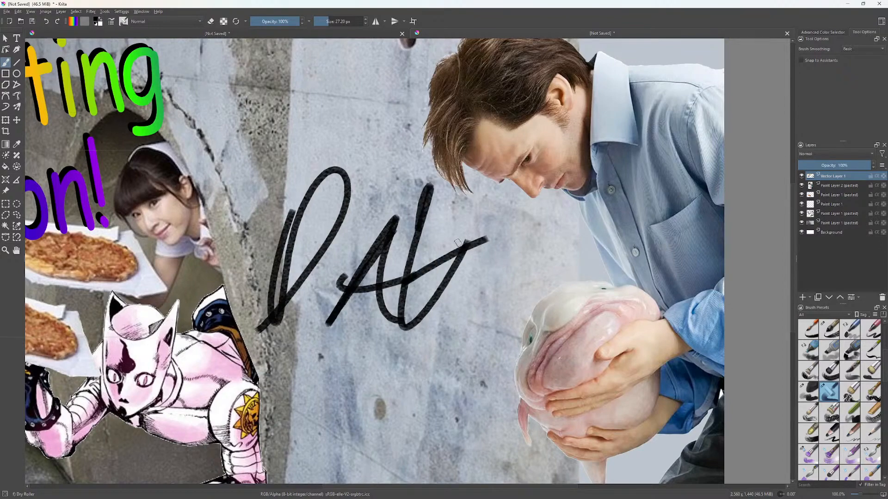
pyautogui.hotkey('ctrl', 'z')
pyautogui.hotkey('ctrl', 'z')
pyautogui.moveTo(445, 210); pyautogui.dragTo(478, 252)
pyautogui.moveTo(410, 284); pyautogui.dragTo(571, 223)
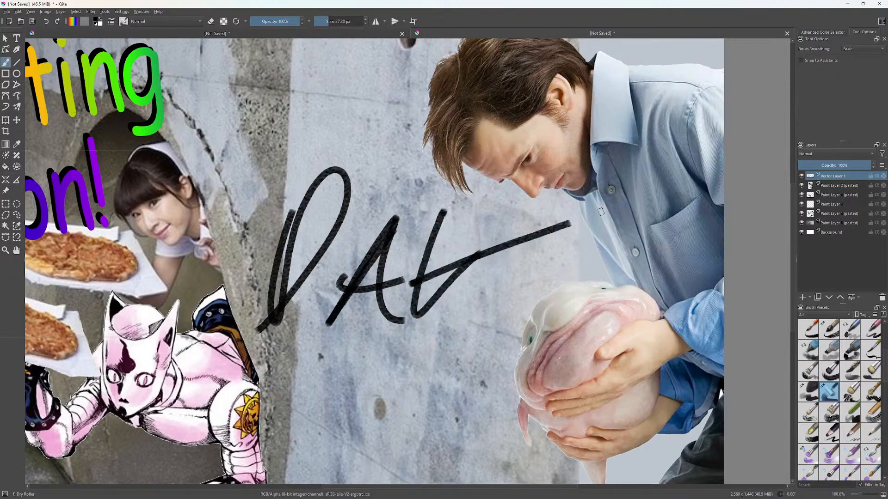
pyautogui.hotkey('ctrl', 'z')
pyautogui.moveTo(430, 257); pyautogui.dragTo(483, 303)
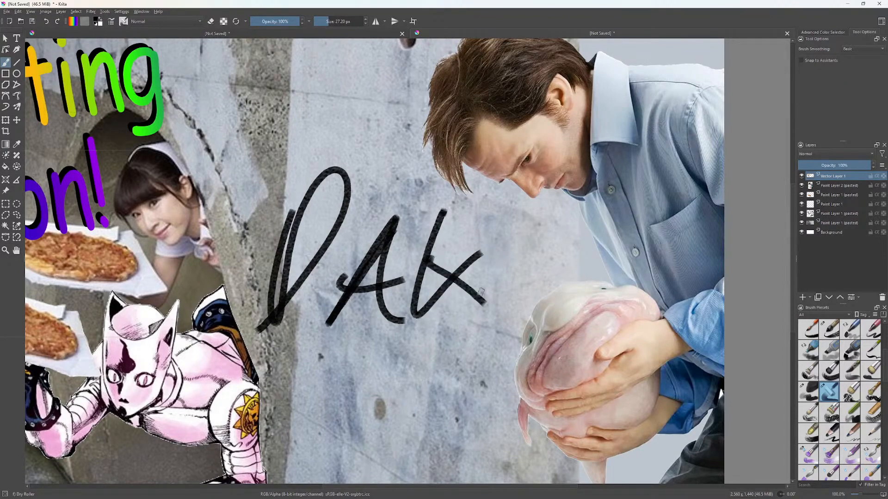
pyautogui.hotkey('ctrl', 'z')
pyautogui.hotkey('ctrl', 'z')
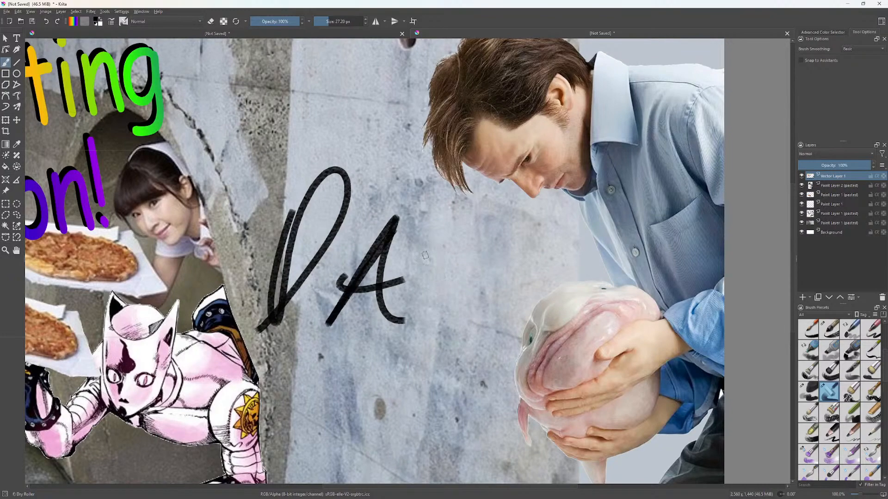
pyautogui.moveTo(437, 221); pyautogui.dragTo(485, 296)
pyautogui.hotkey('ctrl', 'z')
pyautogui.moveTo(433, 212)
pyautogui.mouseDown()
pyautogui.moveTo(422, 282)
pyautogui.moveTo(465, 312)
pyautogui.mouseUp()
pyautogui.moveTo(416, 295); pyautogui.dragTo(476, 257)
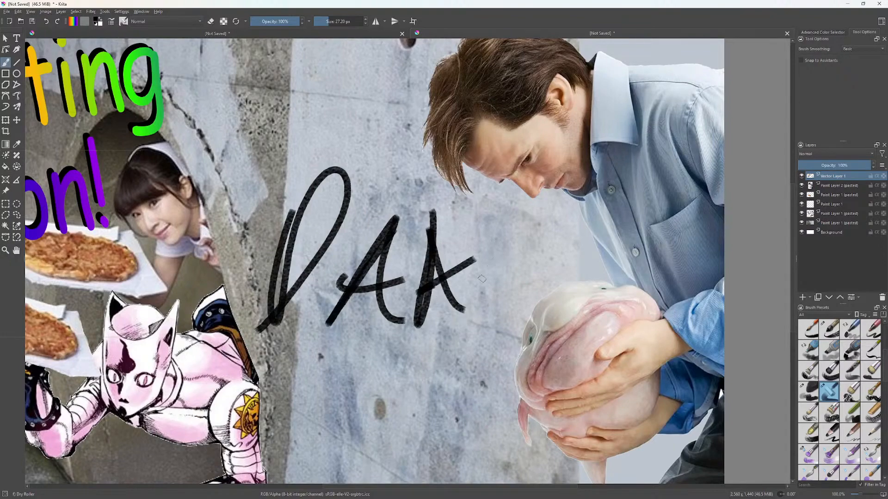
pyautogui.hotkey('ctrl', 'z')
pyautogui.hotkey('ctrl', 'z')
# Draw the letter "K" after "DA" with an upright stem and a separate diagonal leg.
pyautogui.moveTo(443, 203)
pyautogui.mouseDown()
pyautogui.moveTo(467, 274)
pyautogui.moveTo(486, 256)
pyautogui.mouseUp()
pyautogui.hotkey('ctrl', 'z')
pyautogui.moveTo(436, 271); pyautogui.dragTo(486, 332)
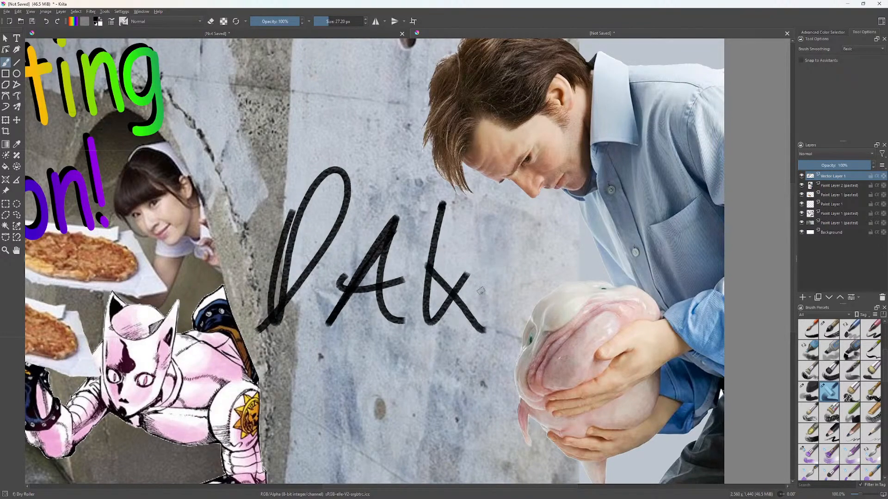
# Redraw the letter "K" after "DA" with a straight upright stem, a raised arm and a separate diagonal leg.
pyautogui.hotkey('ctrl', 'z')
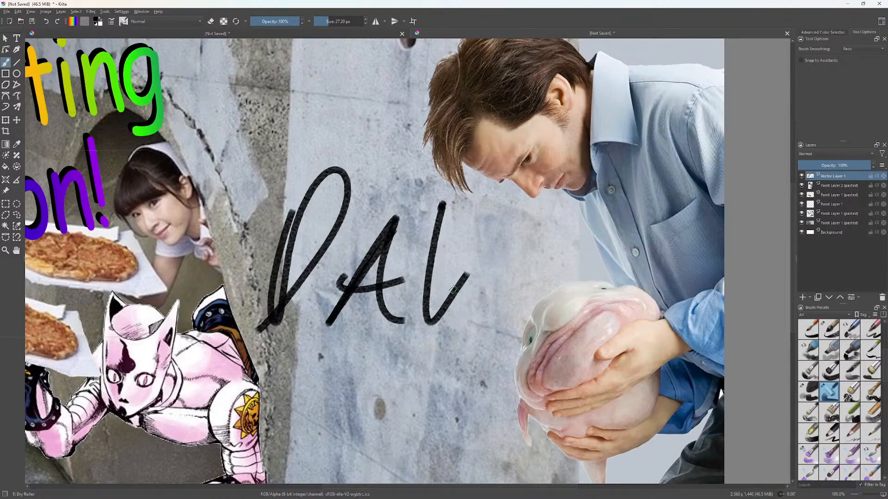
pyautogui.moveTo(445, 279); pyautogui.dragTo(486, 318)
pyautogui.hotkey('ctrl', 'z')
pyautogui.moveTo(426, 196); pyautogui.dragTo(473, 233)
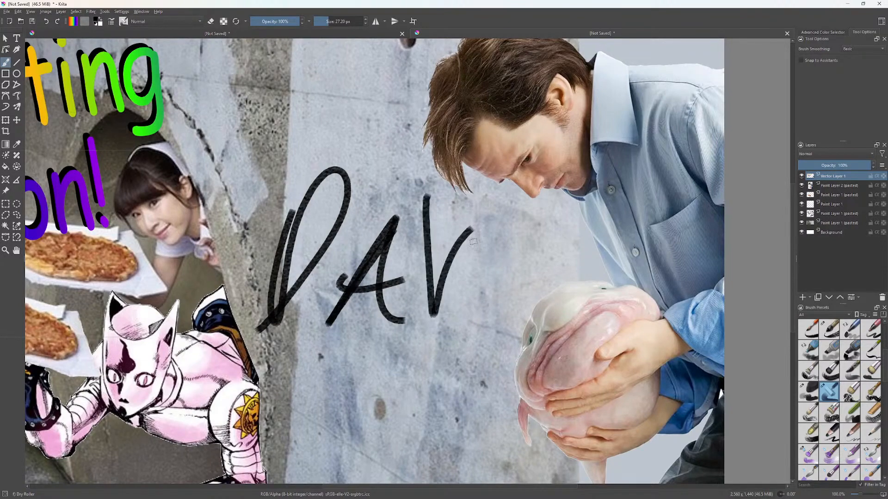
pyautogui.moveTo(447, 262); pyautogui.dragTo(493, 317)
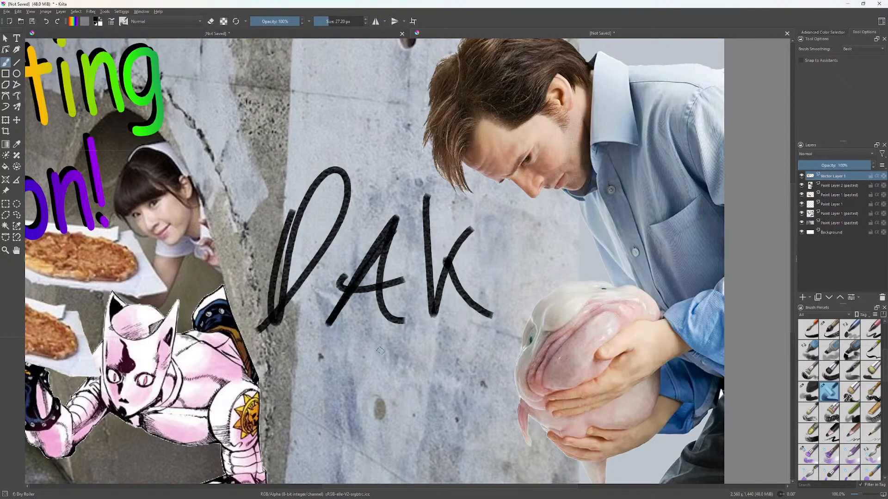
# Handwrite the word "is" in black on the wall beneath "DAK".
pyautogui.moveTo(380, 351); pyautogui.dragTo(410, 225)
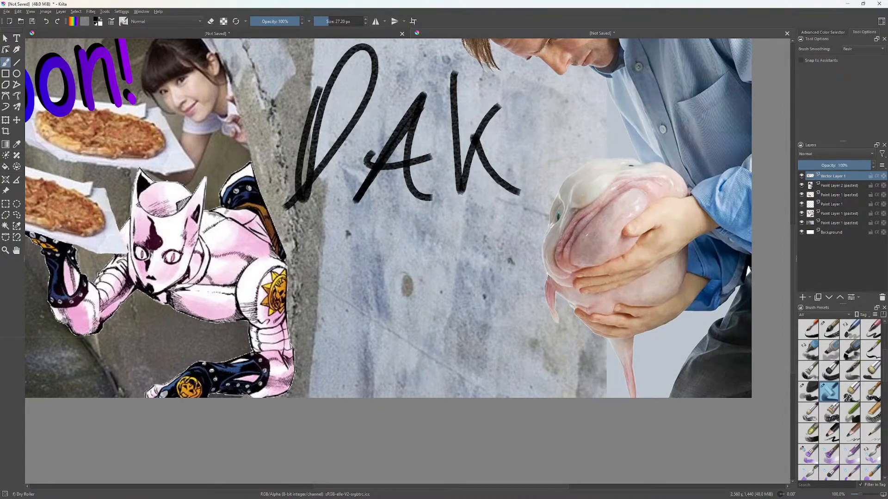
pyautogui.moveTo(368, 250); pyautogui.dragTo(381, 287)
pyautogui.click(370, 228)
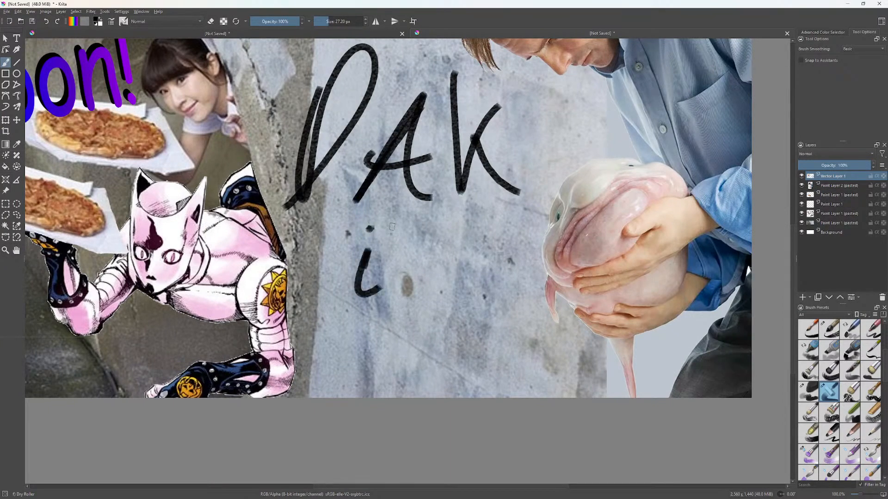
pyautogui.moveTo(434, 225); pyautogui.dragTo(387, 300)
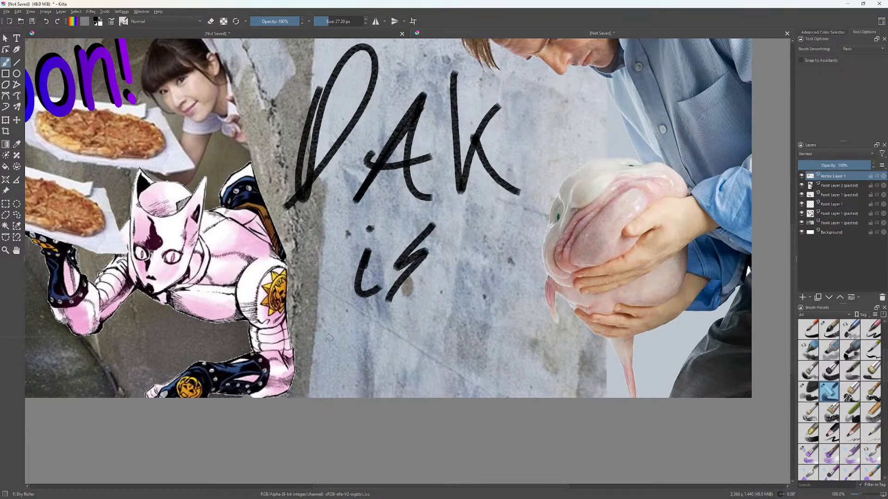
# Try two versions of a large handwritten "B" beneath "is", undoing each one.
pyautogui.moveTo(327, 314); pyautogui.dragTo(324, 349)
pyautogui.moveTo(330, 344)
pyautogui.mouseDown()
pyautogui.moveTo(345, 388)
pyautogui.moveTo(326, 392)
pyautogui.mouseUp()
pyautogui.hotkey('ctrl', 'z')
pyautogui.hotkey('ctrl', 'z')
pyautogui.moveTo(341, 299)
pyautogui.mouseDown()
pyautogui.moveTo(331, 370)
pyautogui.moveTo(345, 393)
pyautogui.mouseUp()
pyautogui.hotkey('ctrl', 'z')
pyautogui.hotkey('ctrl', 'z')
# Handwrite the word "BACK" in large black letters beneath "is", along the canvas's lower edge.
pyautogui.moveTo(330, 316)
pyautogui.mouseDown()
pyautogui.moveTo(309, 397)
pyautogui.moveTo(363, 368)
pyautogui.moveTo(325, 397)
pyautogui.mouseUp()
pyautogui.moveTo(419, 334); pyautogui.dragTo(377, 397)
pyautogui.moveTo(418, 334)
pyautogui.mouseDown()
pyautogui.moveTo(415, 393)
pyautogui.moveTo(426, 367)
pyautogui.mouseUp()
pyautogui.moveTo(481, 330); pyautogui.dragTo(479, 376)
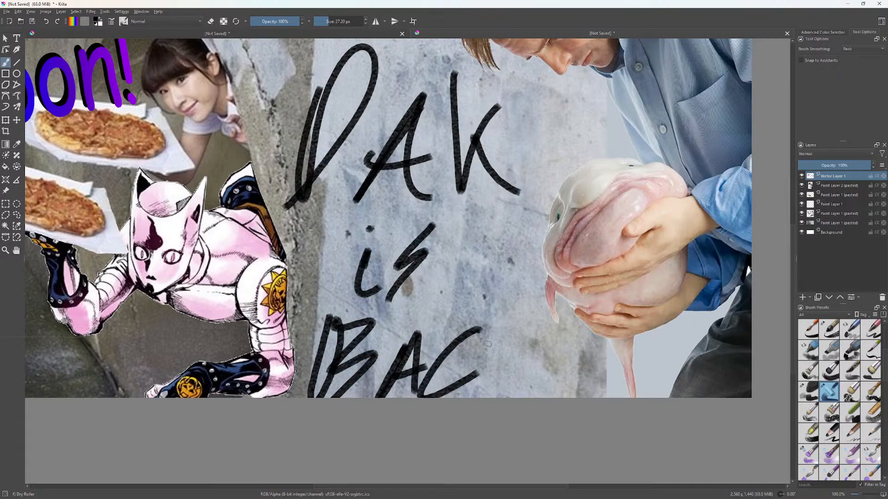
pyautogui.moveTo(493, 302)
pyautogui.mouseDown()
pyautogui.moveTo(503, 378)
pyautogui.moveTo(496, 356)
pyautogui.moveTo(534, 328)
pyautogui.moveTo(546, 393)
pyautogui.mouseUp()
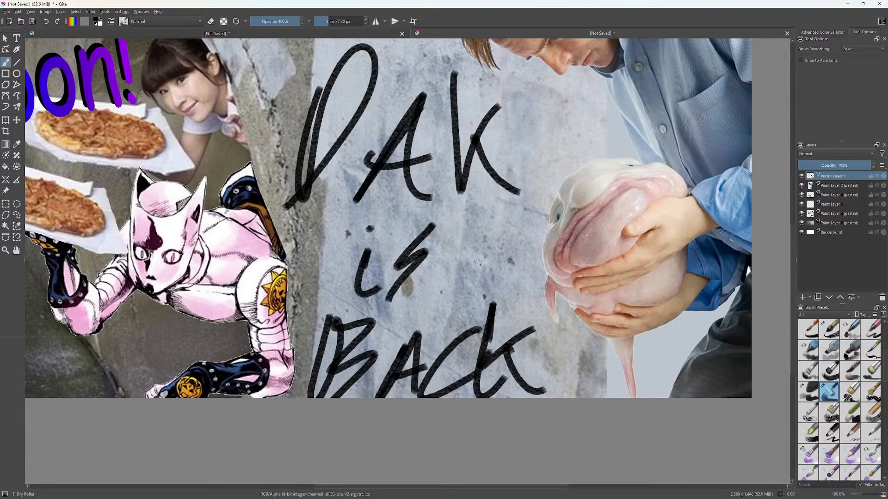
# Try to move the handwritten lettering up toward the man with the Move tool, then undo the move.
pyautogui.moveTo(396, 175)
pyautogui.mouseDown()
pyautogui.moveTo(398, 230)
pyautogui.moveTo(420, 225)
pyautogui.mouseUp()
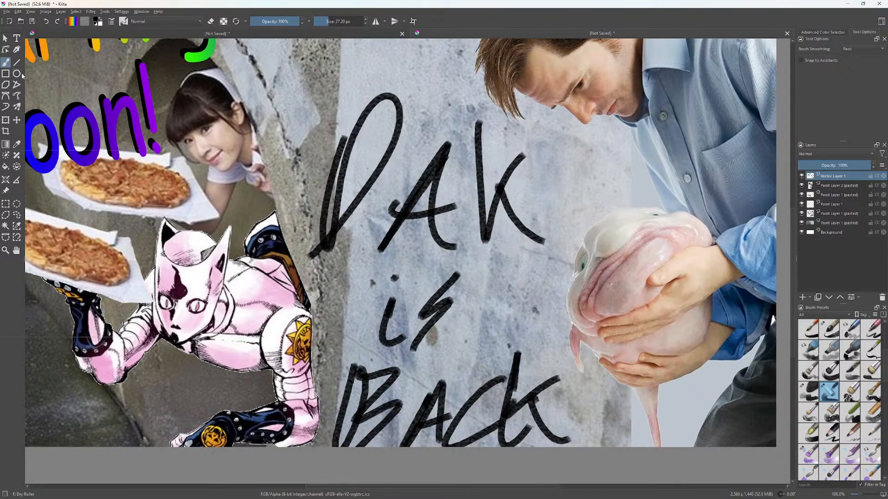
pyautogui.click(16, 120)
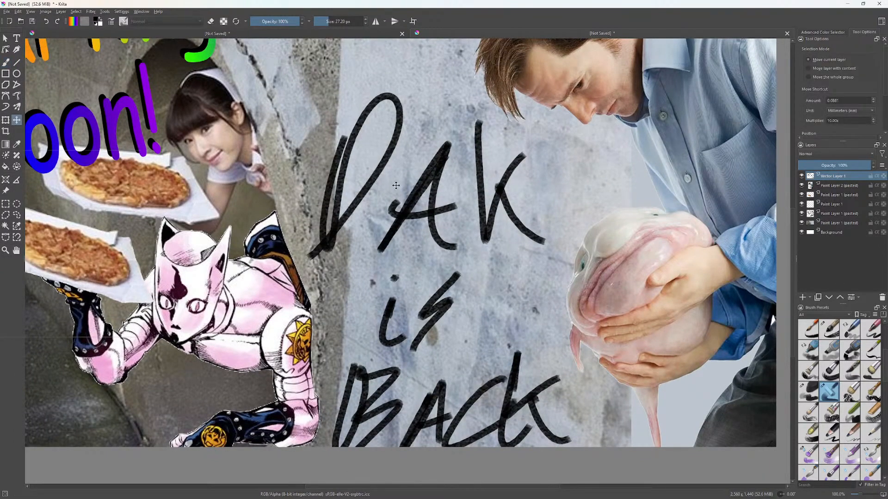
pyautogui.moveTo(396, 185); pyautogui.dragTo(438, 159)
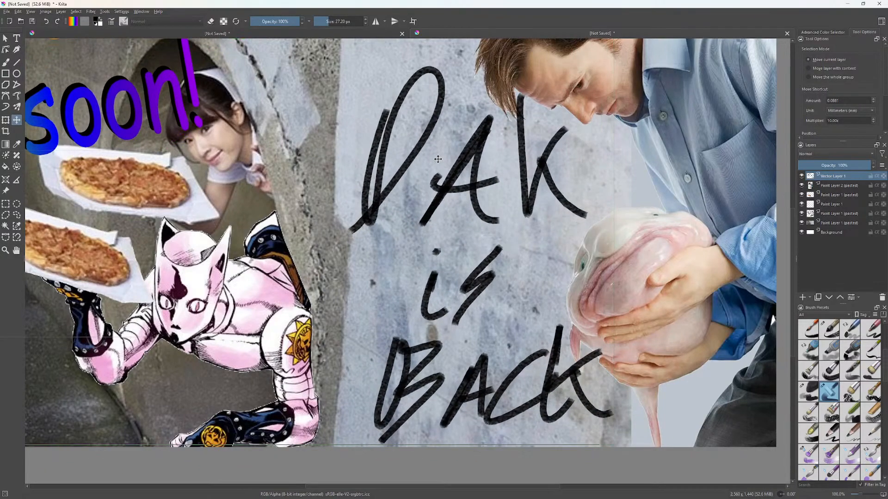
pyautogui.scroll(-2, 470, 284)
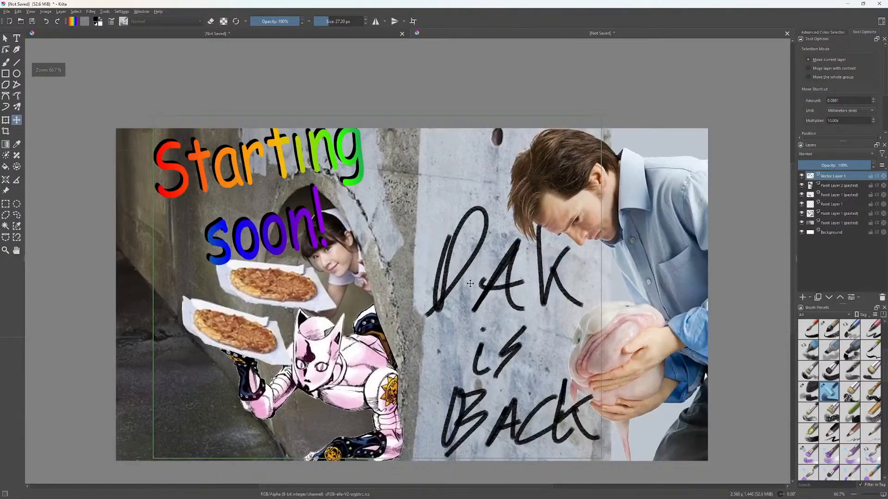
pyautogui.scroll(1, 470, 284)
pyautogui.hotkey('ctrl', 'z')
pyautogui.scroll(-2, 466, 274)
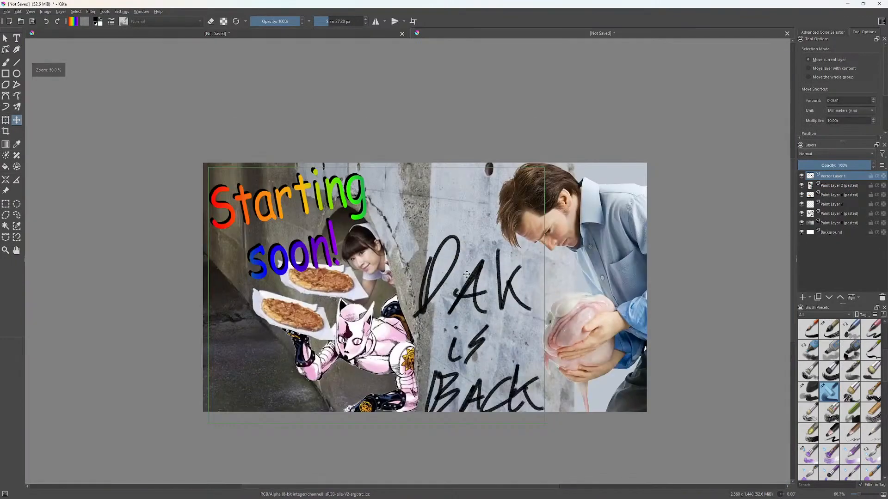
# Undo all the handwritten "DAK is BACK" strokes to clear the wall.
pyautogui.hotkey('ctrl', 'z')
pyautogui.hotkey('ctrl', 'z')
pyautogui.hotkey('ctrl', 'z')
pyautogui.hotkey('ctrl', 'z')
pyautogui.hotkey('ctrl', 'z')
pyautogui.hotkey('ctrl', 'z')
pyautogui.hotkey('ctrl', 'z')
pyautogui.hotkey('ctrl', 'z')
pyautogui.hotkey('ctrl', 'z')
pyautogui.hotkey('ctrl', 'z')
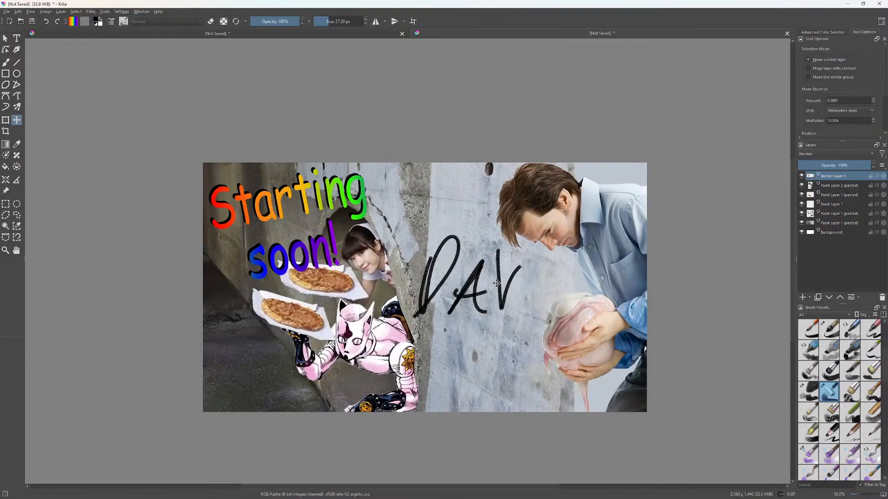
pyautogui.hotkey('ctrl', 'z')
pyautogui.hotkey('ctrl', 'z')
pyautogui.hotkey('ctrl', 'z')
pyautogui.hotkey('ctrl', 'z')
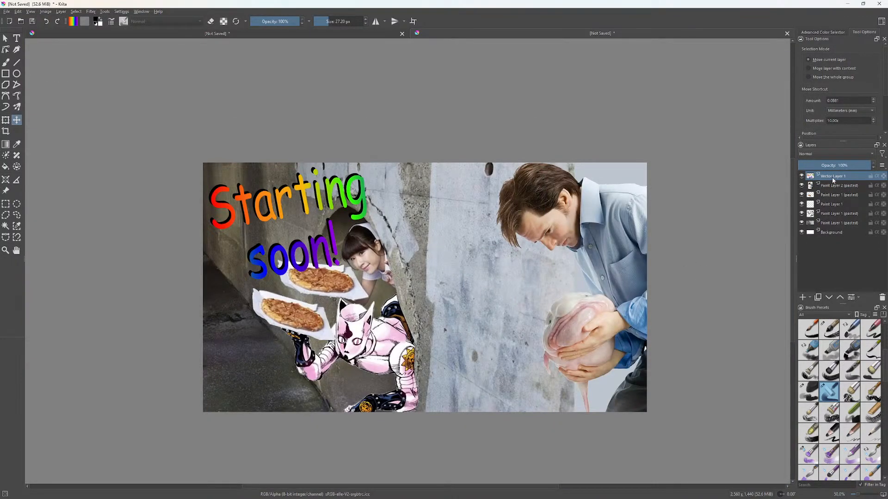
# Add a new paint layer directly beneath the Paint Layer 2 (pasted) layer and activate the freehand brush.
pyautogui.click(834, 198)
pyautogui.click(803, 297)
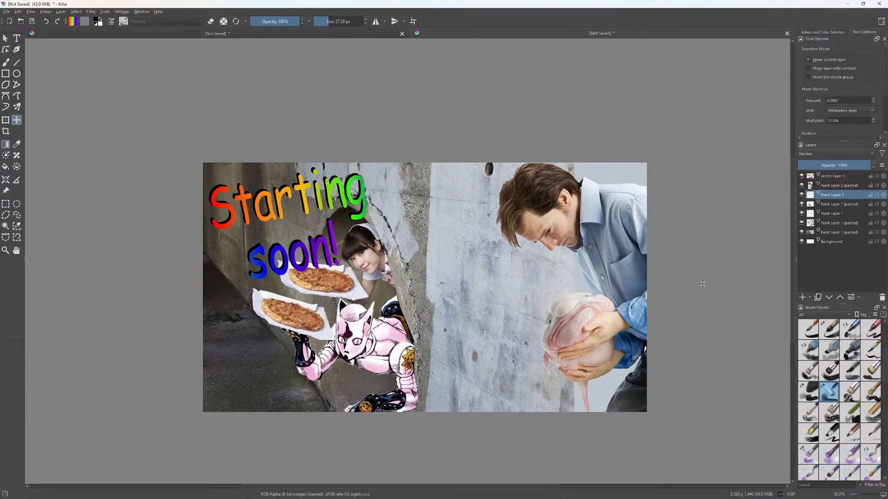
pyautogui.scroll(3, 470, 294)
pyautogui.scroll(-2, 512, 309)
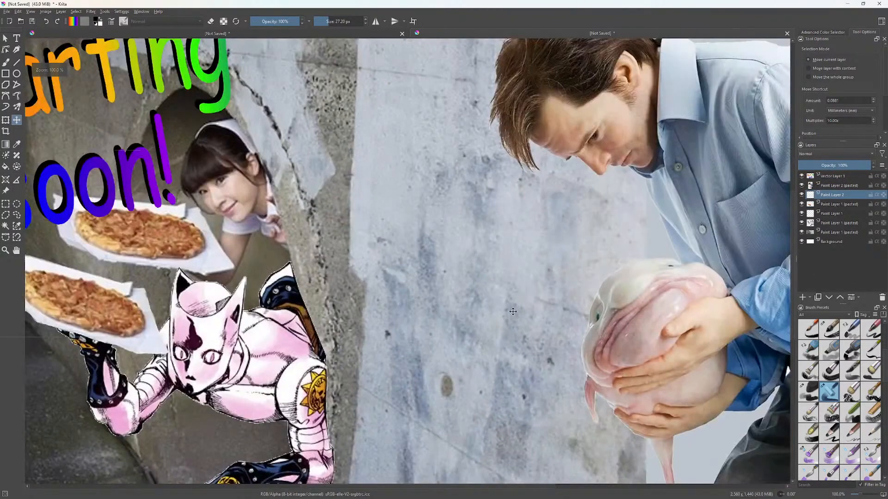
pyautogui.scroll(3, 512, 299)
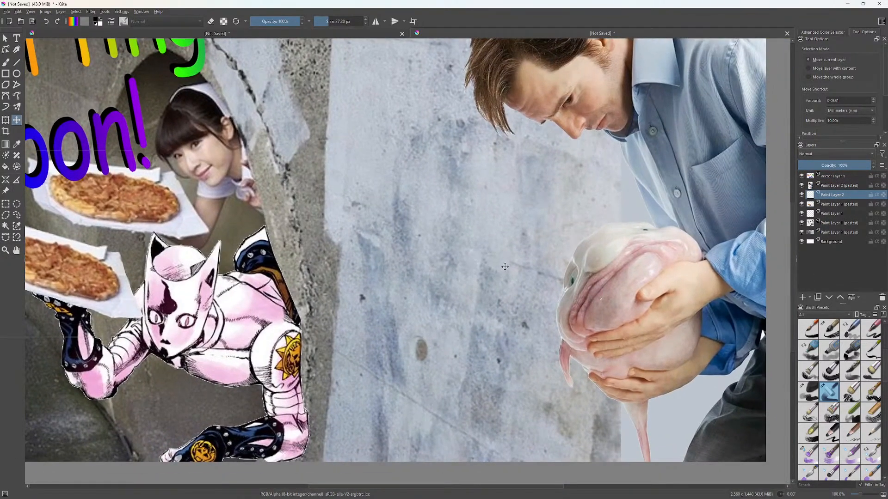
pyautogui.press('b')
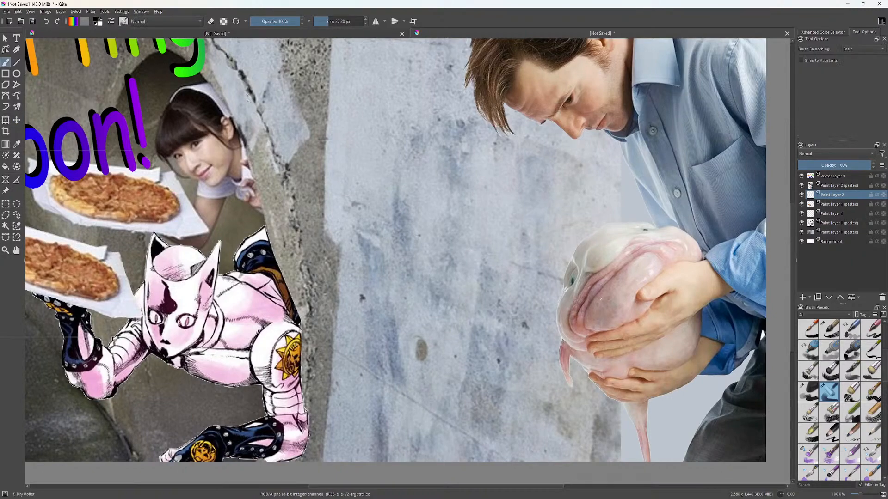
# Try several differently shaped versions of a large handwritten "D" on the wall, undoing each one.
pyautogui.moveTo(368, 130); pyautogui.dragTo(396, 109)
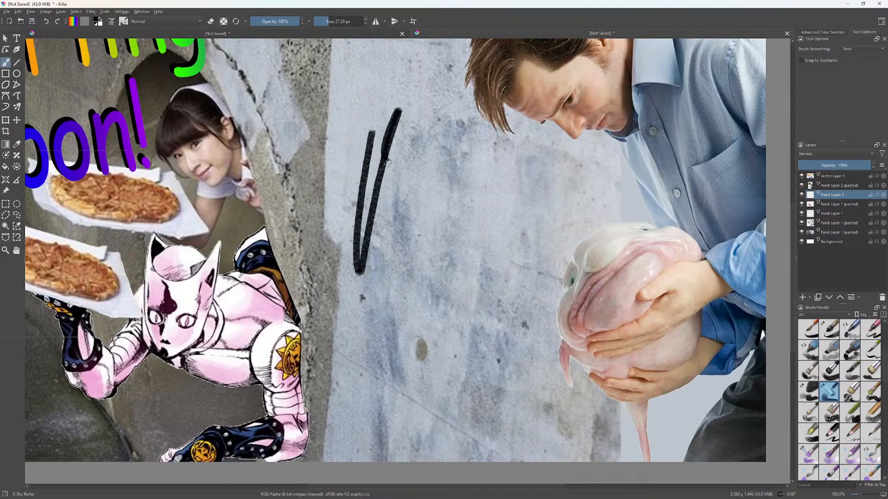
pyautogui.moveTo(439, 152); pyautogui.dragTo(349, 329)
pyautogui.hotkey('ctrl', 'z')
pyautogui.hotkey('ctrl', 'z')
pyautogui.moveTo(372, 133)
pyautogui.mouseDown()
pyautogui.moveTo(355, 238)
pyautogui.moveTo(411, 113)
pyautogui.mouseUp()
pyautogui.moveTo(459, 141); pyautogui.dragTo(368, 306)
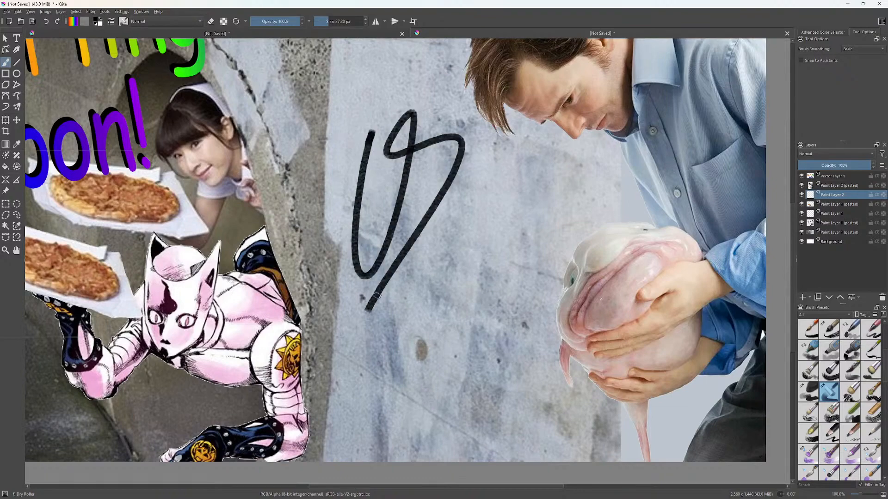
pyautogui.hotkey('ctrl', 'z')
pyautogui.hotkey('ctrl', 'z')
pyautogui.moveTo(362, 127); pyautogui.dragTo(362, 280)
pyautogui.moveTo(407, 91); pyautogui.dragTo(351, 314)
pyautogui.hotkey('ctrl', 'z')
pyautogui.hotkey('ctrl', 'z')
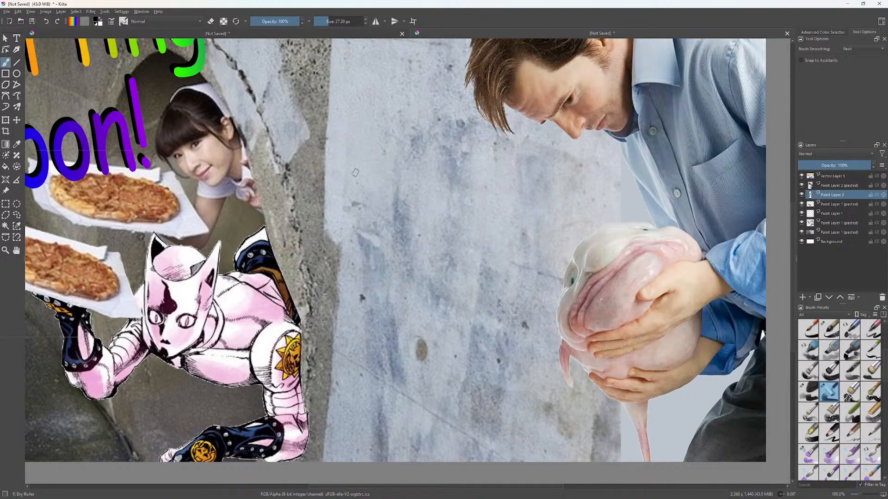
pyautogui.moveTo(358, 134)
pyautogui.mouseDown()
pyautogui.moveTo(410, 116)
pyautogui.moveTo(375, 284)
pyautogui.mouseUp()
pyautogui.hotkey('ctrl', 'z')
pyautogui.moveTo(368, 119)
pyautogui.mouseDown()
pyautogui.moveTo(342, 296)
pyautogui.moveTo(319, 325)
pyautogui.moveTo(382, 158)
pyautogui.moveTo(427, 216)
pyautogui.moveTo(372, 291)
pyautogui.mouseUp()
pyautogui.hotkey('ctrl', 'z')
pyautogui.hotkey('ctrl', 'z')
pyautogui.moveTo(379, 143); pyautogui.dragTo(368, 291)
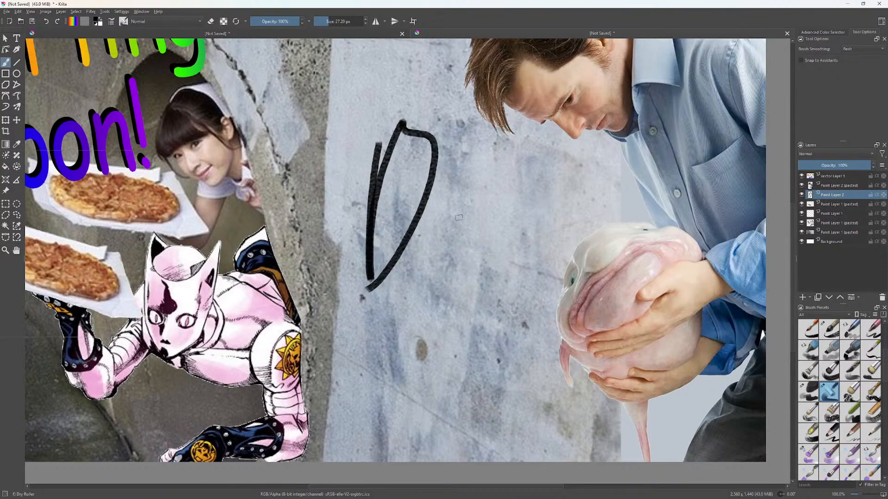
pyautogui.hotkey('ctrl', 'z')
# Handwrite the black letters "DA" on the wall, with an angular "D" and a smaller "A" with a crossbar.
pyautogui.moveTo(386, 110); pyautogui.dragTo(358, 296)
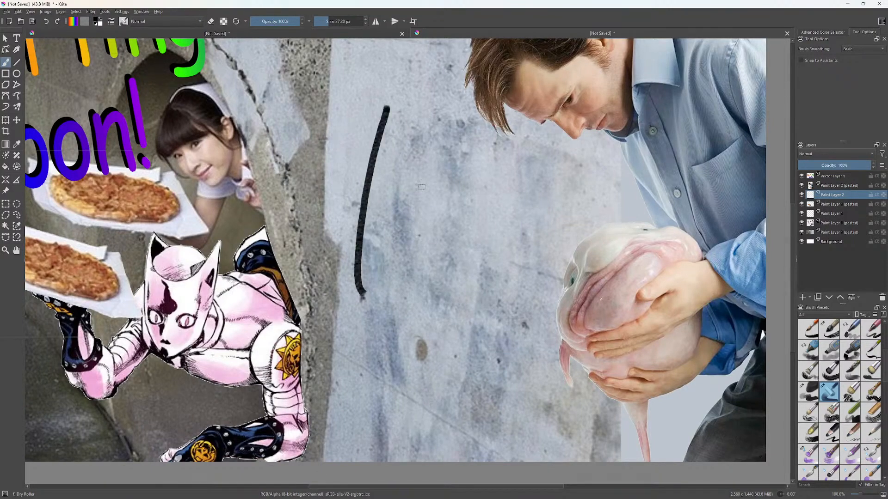
pyautogui.moveTo(380, 129)
pyautogui.mouseDown()
pyautogui.moveTo(373, 290)
pyautogui.moveTo(475, 279)
pyautogui.mouseUp()
pyautogui.moveTo(437, 241); pyautogui.dragTo(456, 238)
pyautogui.hotkey('ctrl', 'z')
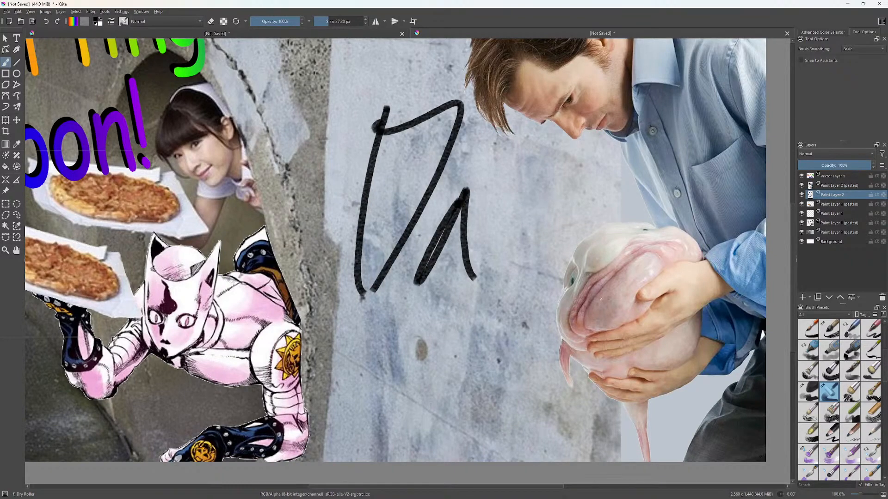
pyautogui.hotkey('ctrl', 'z')
pyautogui.moveTo(414, 291)
pyautogui.mouseDown()
pyautogui.moveTo(443, 242)
pyautogui.moveTo(474, 298)
pyautogui.mouseUp()
pyautogui.moveTo(435, 254); pyautogui.dragTo(472, 247)
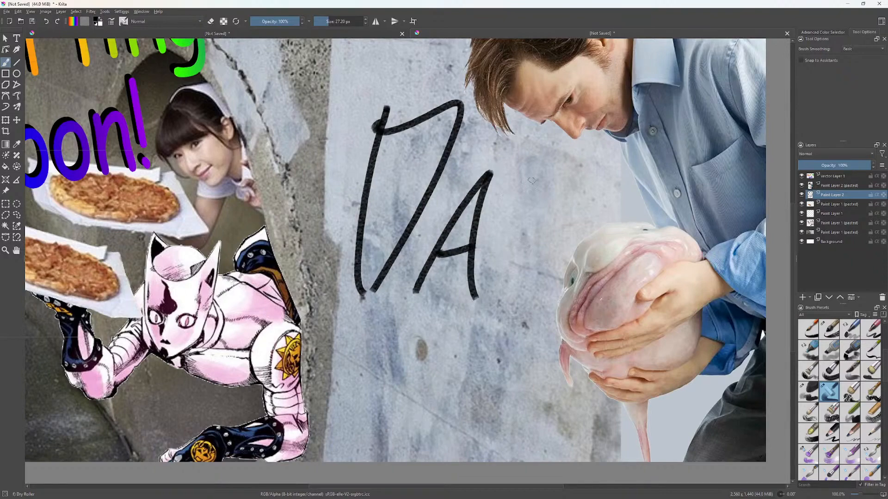
# Try a handwritten "K" after "DA" with a hooked stem and separately drawn arm and leg, then undo it.
pyautogui.moveTo(534, 176); pyautogui.dragTo(540, 272)
pyautogui.moveTo(517, 234); pyautogui.dragTo(559, 298)
pyautogui.hotkey('ctrl', 'z')
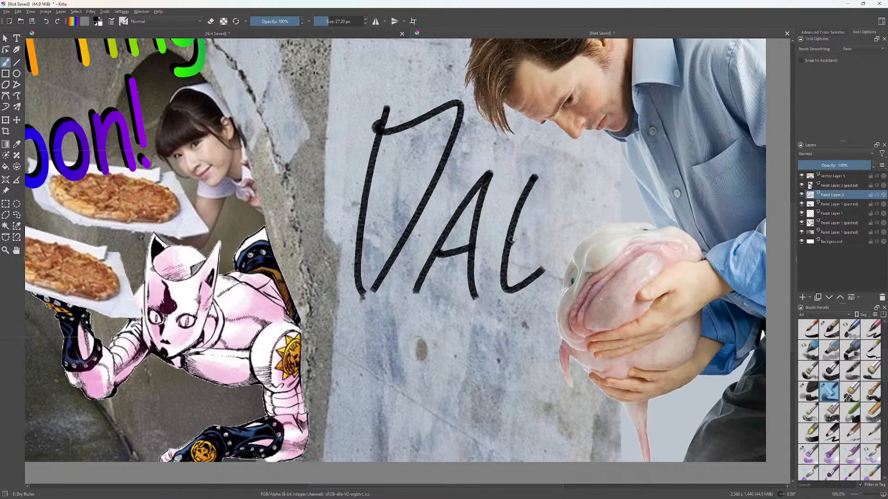
pyautogui.moveTo(508, 244); pyautogui.dragTo(548, 210)
pyautogui.hotkey('ctrl', 'z')
pyautogui.moveTo(505, 244)
pyautogui.mouseDown()
pyautogui.moveTo(588, 196)
pyautogui.moveTo(563, 289)
pyautogui.mouseUp()
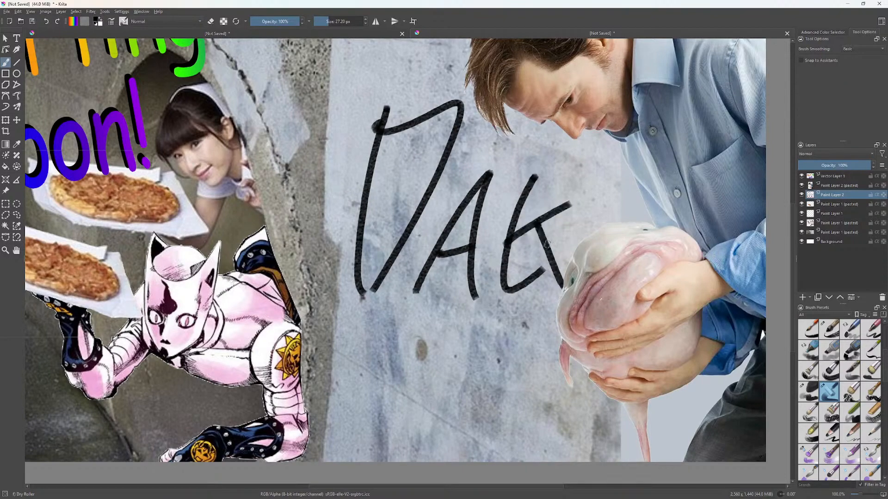
pyautogui.hotkey('ctrl', 'z')
pyautogui.hotkey('ctrl', 'z')
pyautogui.hotkey('ctrl', 'z')
# Try a "K" after "DA" with a tall slanted stem and crossing diagonals, undoing the strokes.
pyautogui.moveTo(540, 149)
pyautogui.mouseDown()
pyautogui.moveTo(491, 281)
pyautogui.moveTo(562, 211)
pyautogui.moveTo(549, 287)
pyautogui.mouseUp()
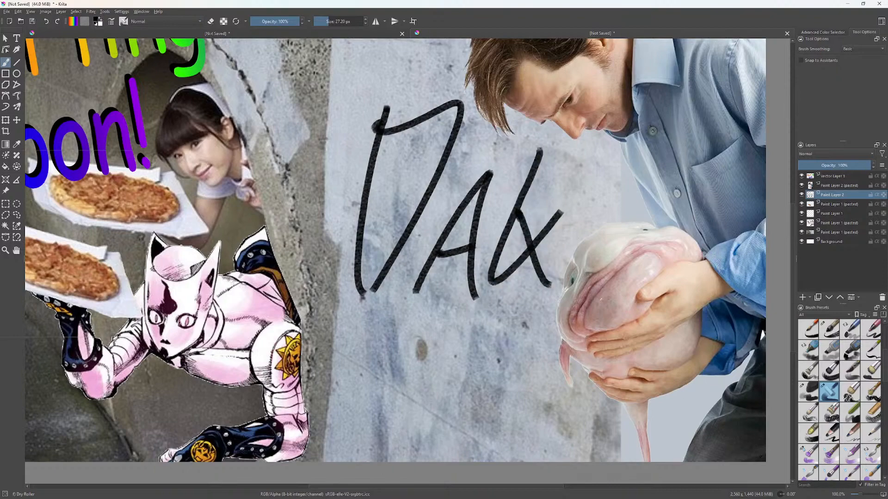
pyautogui.hotkey('ctrl', 'z')
pyautogui.hotkey('ctrl', 'z')
pyautogui.moveTo(517, 167)
pyautogui.mouseDown()
pyautogui.moveTo(512, 204)
pyautogui.moveTo(566, 214)
pyautogui.mouseUp()
pyautogui.hotkey('ctrl', 'z')
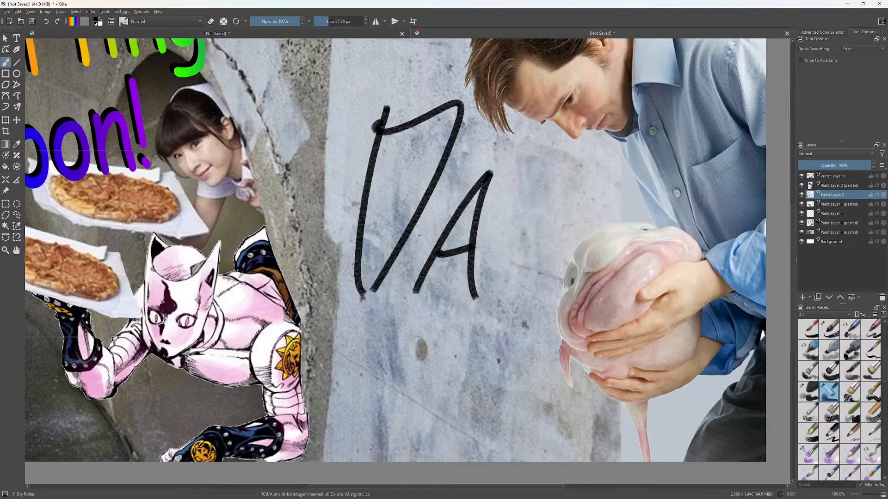
# Try versions of the "K" with an upright stem and a short arm beside the "A", undoing each one.
pyautogui.moveTo(514, 173); pyautogui.dragTo(568, 244)
pyautogui.moveTo(515, 223); pyautogui.dragTo(560, 282)
pyautogui.hotkey('ctrl', 'z')
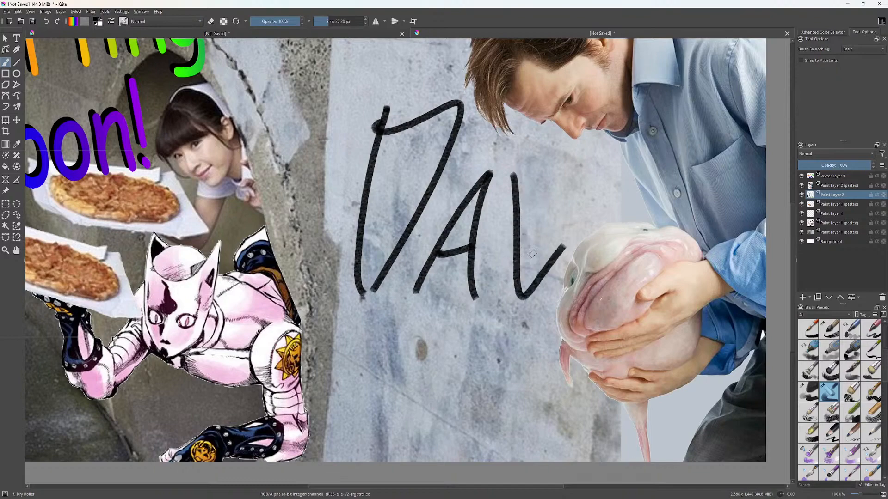
pyautogui.hotkey('ctrl', 'z')
pyautogui.moveTo(510, 166)
pyautogui.mouseDown()
pyautogui.moveTo(545, 227)
pyautogui.moveTo(562, 294)
pyautogui.mouseUp()
pyautogui.hotkey('ctrl', 'z')
pyautogui.moveTo(533, 252); pyautogui.dragTo(563, 292)
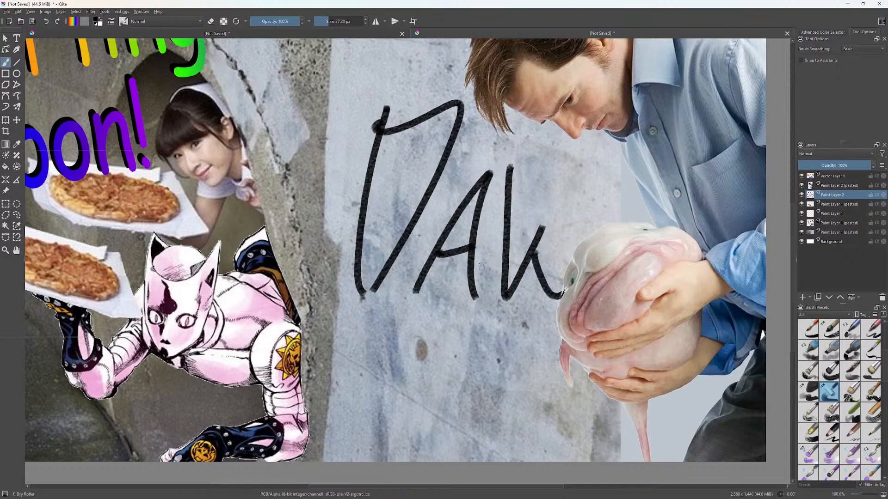
pyautogui.hotkey('ctrl', 'z')
pyautogui.hotkey('ctrl', 'z')
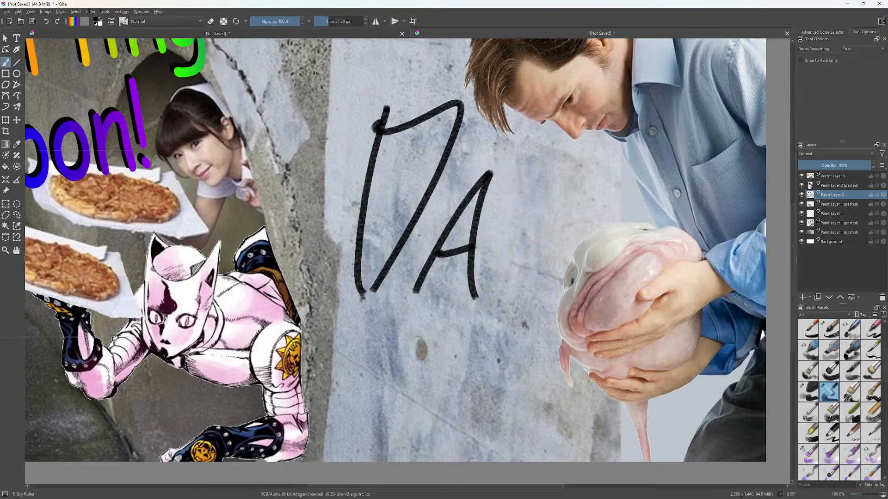
# Try a "K" with a long upper arm reaching toward the man's chin, then undo its strokes.
pyautogui.moveTo(533, 169); pyautogui.dragTo(594, 148)
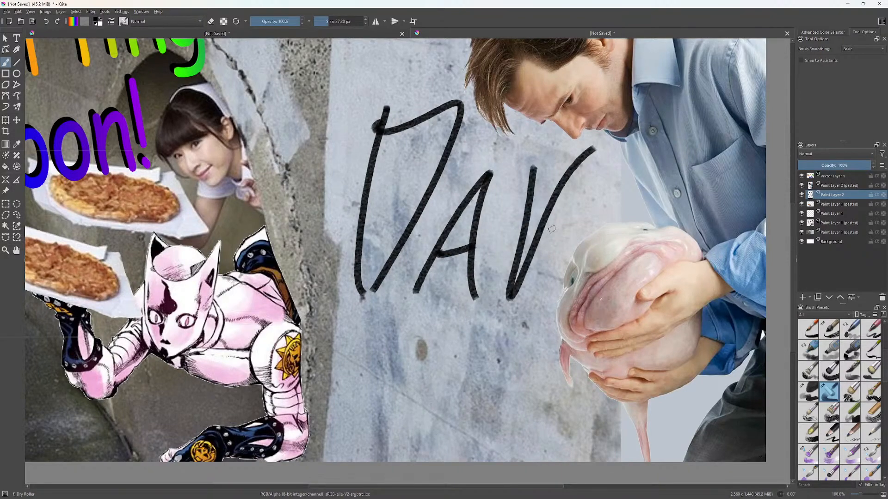
pyautogui.moveTo(550, 229); pyautogui.dragTo(571, 270)
pyautogui.hotkey('ctrl', 'z')
pyautogui.hotkey('ctrl', 'z')
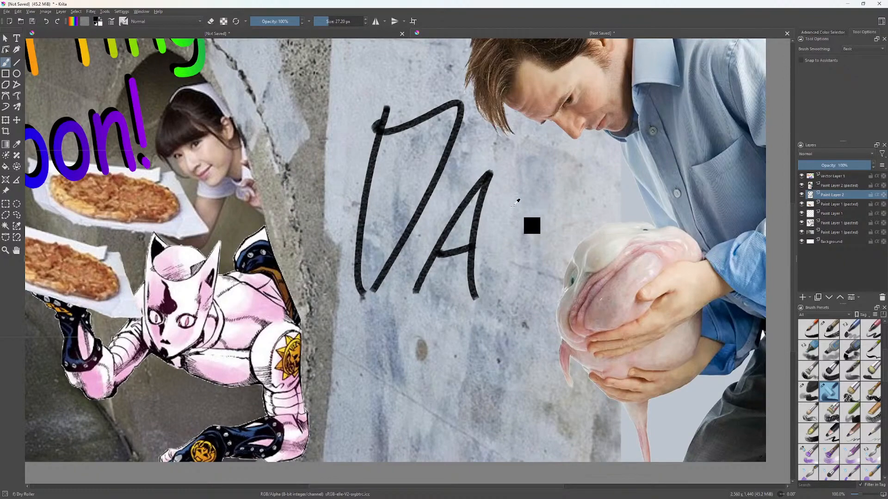
# Handwrite a "K" after "DA" with a slanted stem, a raised upper arm and a leg reaching toward the fish.
pyautogui.moveTo(524, 178)
pyautogui.mouseDown()
pyautogui.moveTo(550, 204)
pyautogui.moveTo(509, 300)
pyautogui.mouseUp()
pyautogui.hotkey('ctrl', 'z')
pyautogui.hotkey('ctrl', 'z')
pyautogui.moveTo(560, 167)
pyautogui.mouseDown()
pyautogui.moveTo(531, 234)
pyautogui.moveTo(564, 284)
pyautogui.mouseUp()
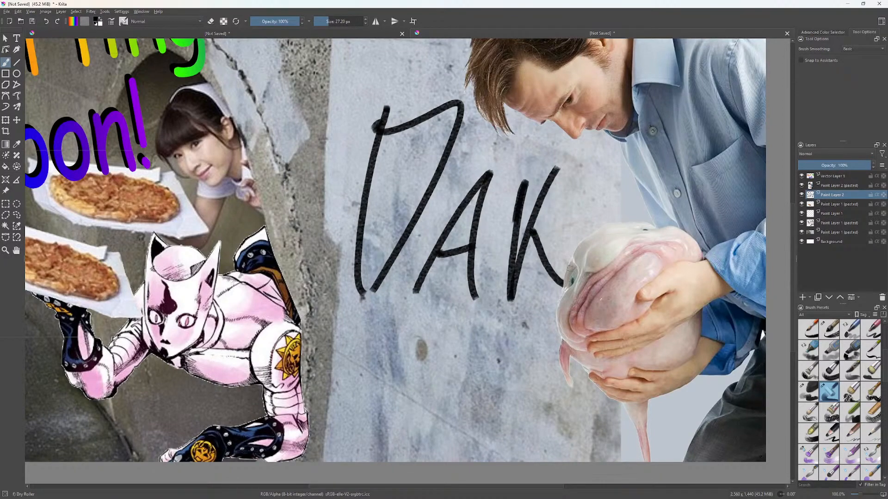
# Handwrite "is" on the wall below "DAK" and begin a small "Bac" under it at the canvas's lower edge.
pyautogui.moveTo(483, 359); pyautogui.dragTo(457, 239)
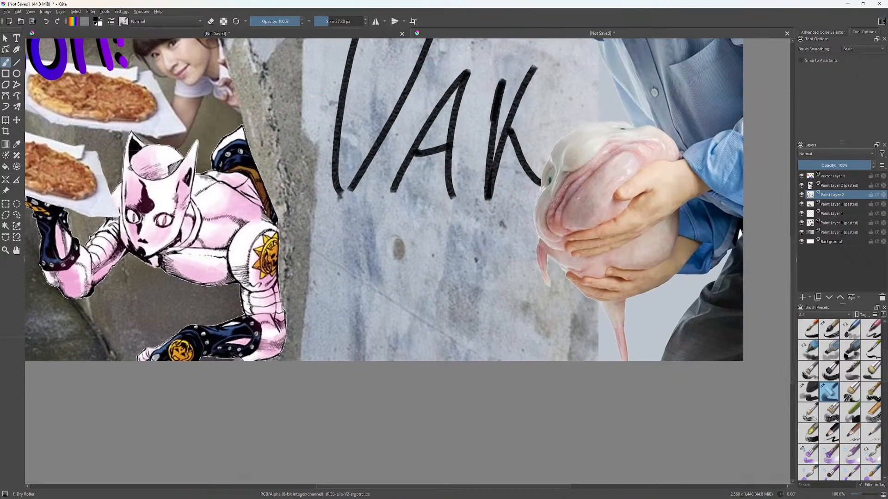
pyautogui.moveTo(362, 290)
pyautogui.mouseDown()
pyautogui.moveTo(391, 238)
pyautogui.moveTo(390, 298)
pyautogui.mouseUp()
pyautogui.hotkey('ctrl', 'z')
pyautogui.hotkey('ctrl', 'z')
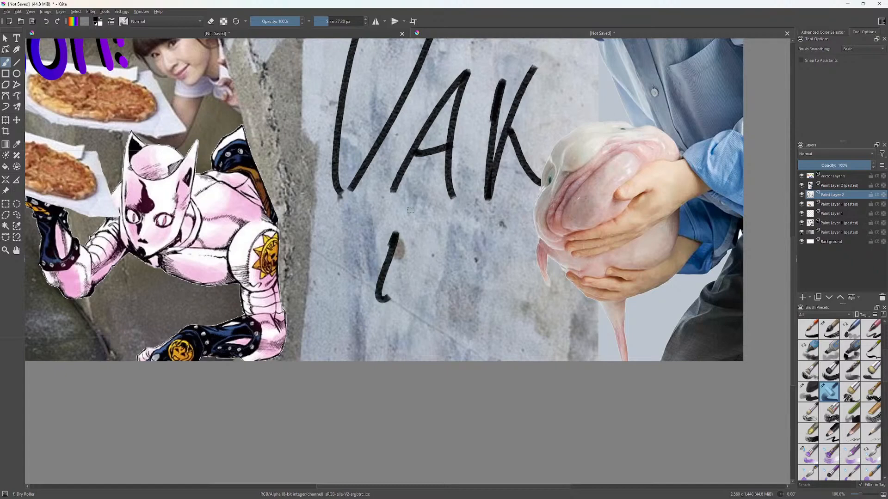
pyautogui.moveTo(388, 222); pyautogui.dragTo(407, 215)
pyautogui.moveTo(460, 233); pyautogui.dragTo(407, 311)
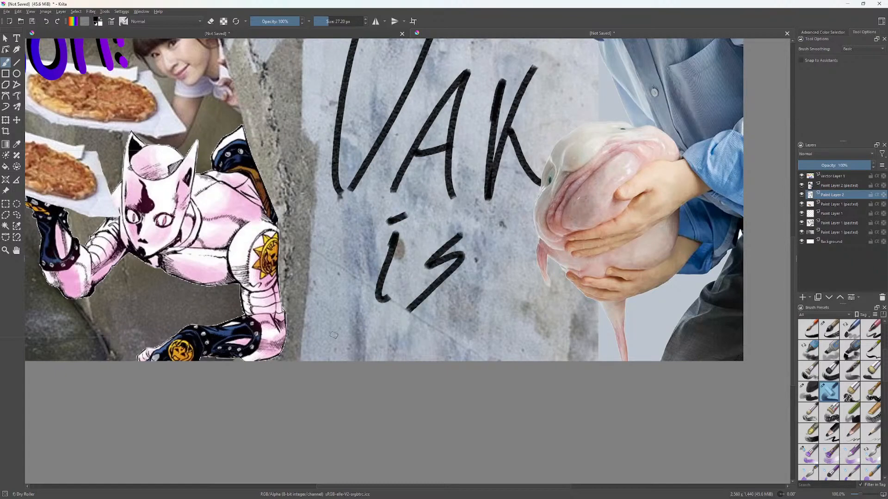
pyautogui.moveTo(340, 333)
pyautogui.mouseDown()
pyautogui.moveTo(333, 351)
pyautogui.moveTo(349, 321)
pyautogui.moveTo(342, 347)
pyautogui.moveTo(401, 361)
pyautogui.mouseUp()
pyautogui.hotkey('ctrl', 'z')
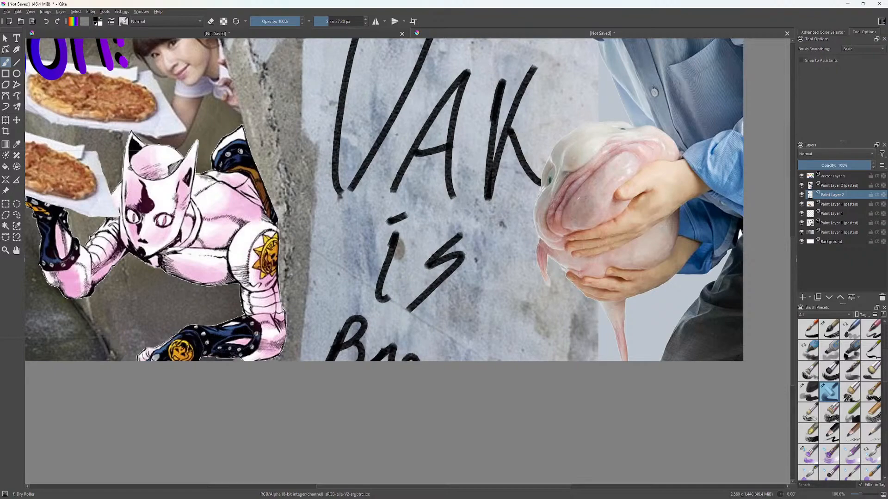
# Move the handwritten lettering layer up the wall to make room for another word under "is".
pyautogui.scroll(-2, 485, 324)
pyautogui.moveTo(504, 303); pyautogui.dragTo(492, 334)
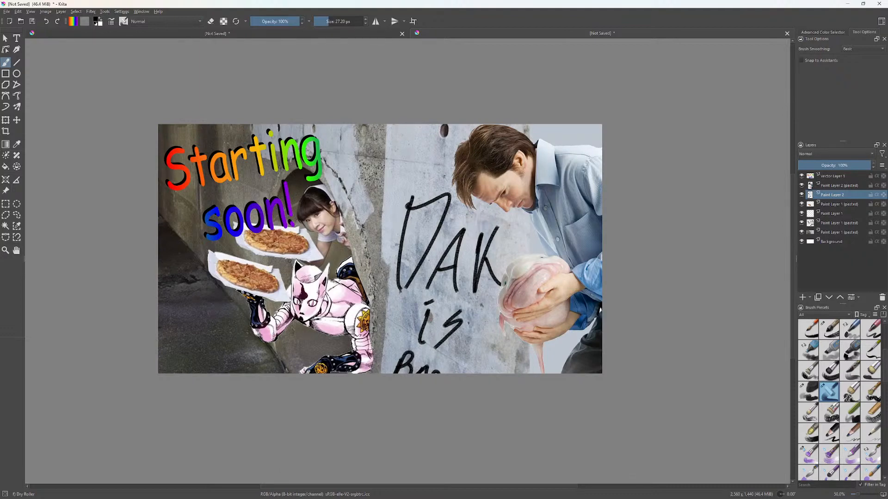
pyautogui.click(16, 120)
pyautogui.moveTo(435, 286); pyautogui.dragTo(430, 240)
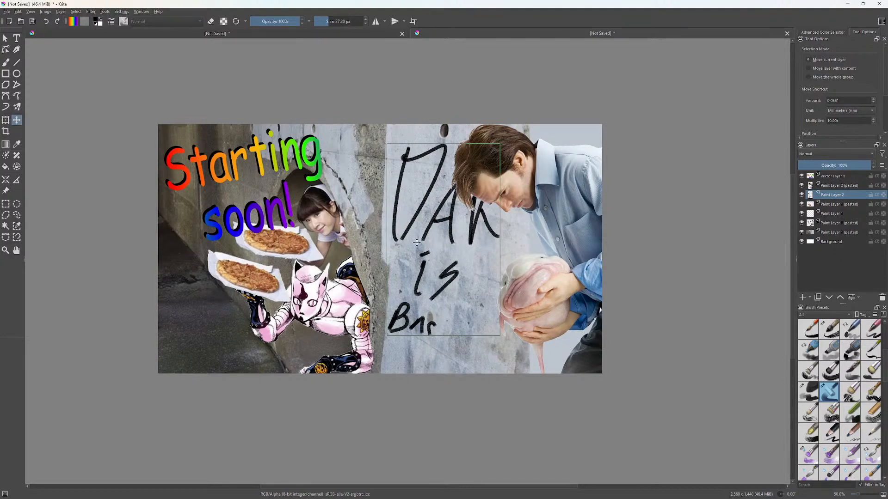
pyautogui.moveTo(416, 243); pyautogui.dragTo(423, 222)
# Remove the small "Bac" and handwrite a taller "BAC" with the brush below "is".
pyautogui.press('b')
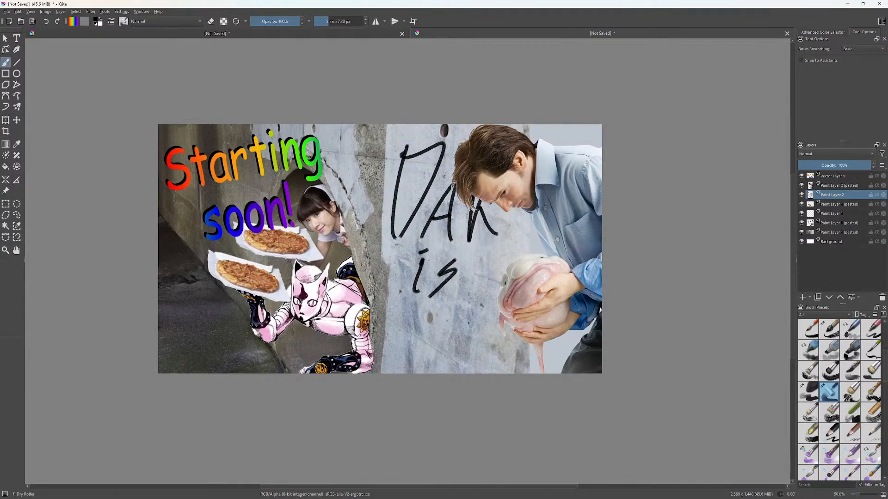
pyautogui.moveTo(391, 310)
pyautogui.mouseDown()
pyautogui.moveTo(393, 369)
pyautogui.moveTo(398, 337)
pyautogui.moveTo(389, 372)
pyautogui.mouseUp()
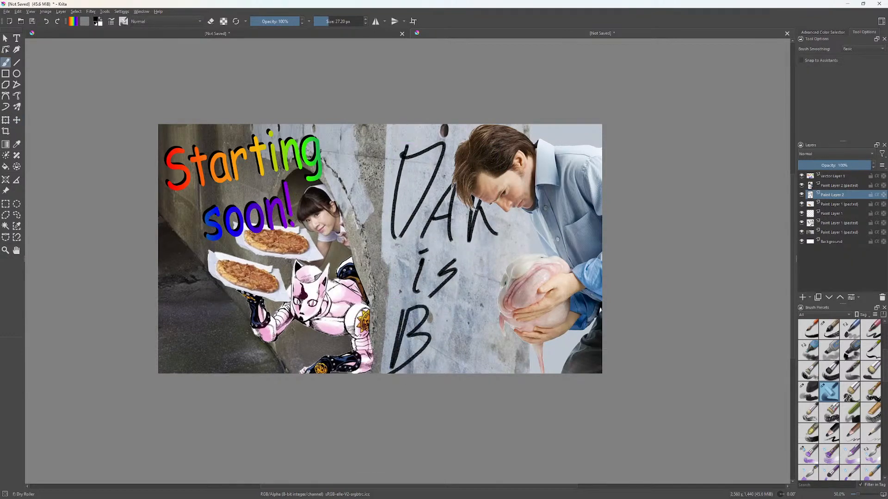
pyautogui.hotkey('ctrl', 'z')
pyautogui.moveTo(406, 309); pyautogui.dragTo(391, 373)
pyautogui.moveTo(404, 306)
pyautogui.mouseDown()
pyautogui.moveTo(428, 343)
pyautogui.moveTo(391, 372)
pyautogui.mouseUp()
pyautogui.moveTo(460, 328)
pyautogui.mouseDown()
pyautogui.moveTo(434, 373)
pyautogui.moveTo(463, 373)
pyautogui.moveTo(462, 354)
pyautogui.moveTo(475, 373)
pyautogui.mouseUp()
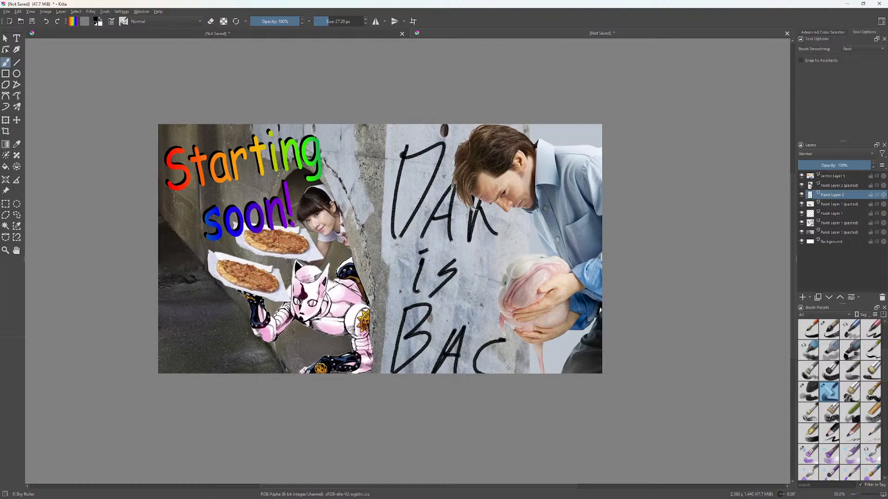
# Try a final "K" after "BAC" with a narrower "C", undoing the strokes.
pyautogui.moveTo(521, 340); pyautogui.dragTo(509, 374)
pyautogui.hotkey('ctrl', 'z')
pyautogui.hotkey('ctrl', 'z')
pyautogui.moveTo(492, 331)
pyautogui.mouseDown()
pyautogui.moveTo(465, 373)
pyautogui.moveTo(496, 374)
pyautogui.mouseUp()
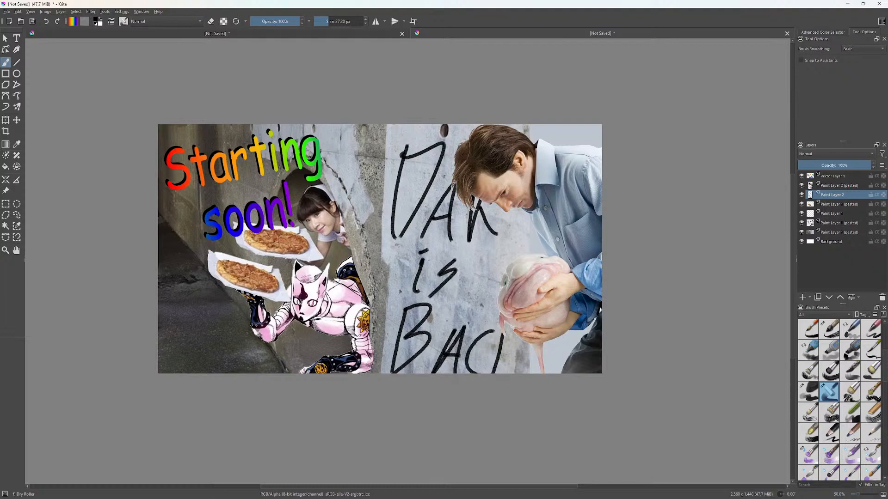
pyautogui.moveTo(519, 346)
pyautogui.mouseDown()
pyautogui.moveTo(491, 374)
pyautogui.moveTo(521, 373)
pyautogui.mouseUp()
pyautogui.hotkey('ctrl', 'z')
pyautogui.hotkey('ctrl', 'z')
pyautogui.hotkey('ctrl', 'z')
# Handwrite a narrow "C" and a "K" after "BA" to complete "BACK", undoing and redrawing strokes as needed.
pyautogui.moveTo(502, 337)
pyautogui.mouseDown()
pyautogui.moveTo(498, 345)
pyautogui.moveTo(514, 352)
pyautogui.moveTo(489, 373)
pyautogui.mouseUp()
pyautogui.hotkey('ctrl', 'z')
pyautogui.moveTo(517, 341); pyautogui.dragTo(508, 373)
pyautogui.hotkey('ctrl', 'z')
pyautogui.hotkey('ctrl', 'z')
pyautogui.moveTo(501, 336)
pyautogui.mouseDown()
pyautogui.moveTo(517, 347)
pyautogui.moveTo(492, 372)
pyautogui.mouseUp()
pyautogui.hotkey('ctrl', 'z')
pyautogui.moveTo(515, 333); pyautogui.dragTo(510, 373)
pyautogui.hotkey('ctrl', 'z')
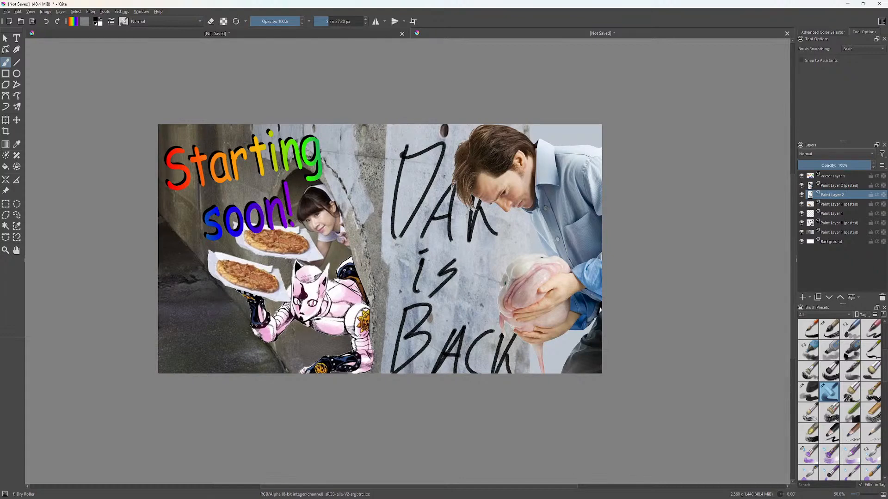
# Save the document as Starting Soon Screen.kra.
pyautogui.click(17, 12)
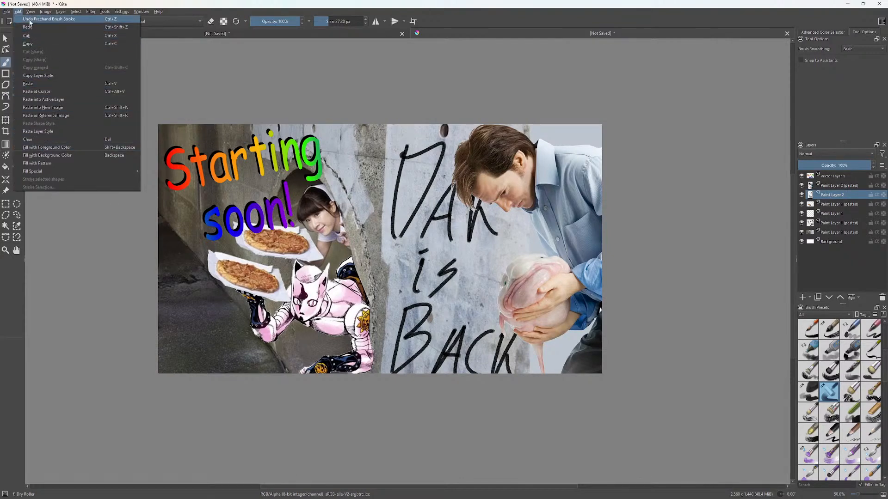
pyautogui.click(18, 11)
pyautogui.click(6, 11)
pyautogui.click(27, 53)
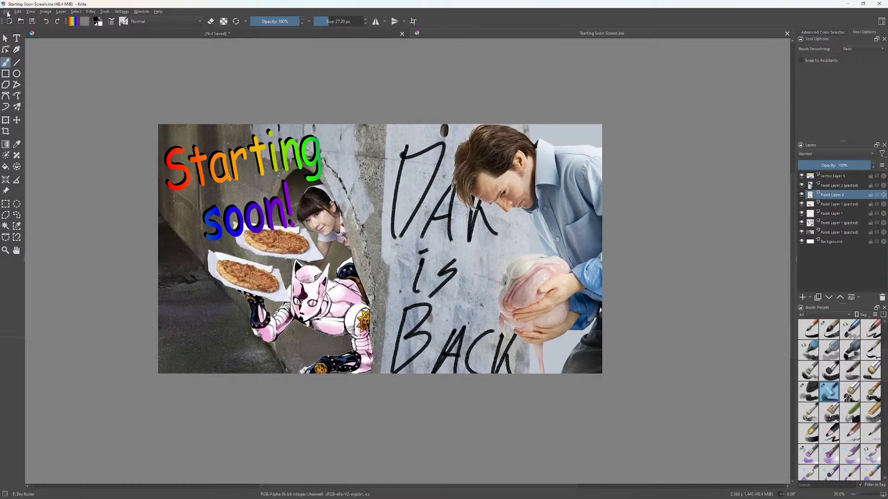
# Export the finished artwork as a PNG image with the offered export options.
pyautogui.click(7, 12)
pyautogui.click(45, 77)
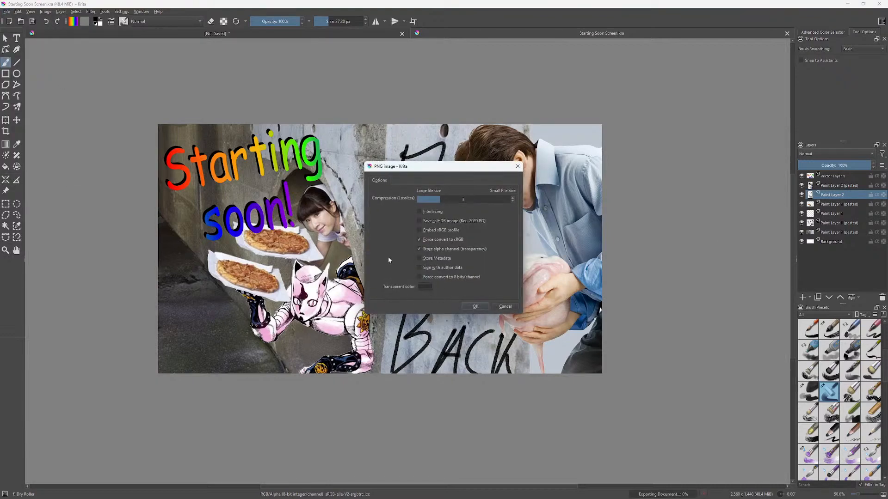
pyautogui.click(476, 306)
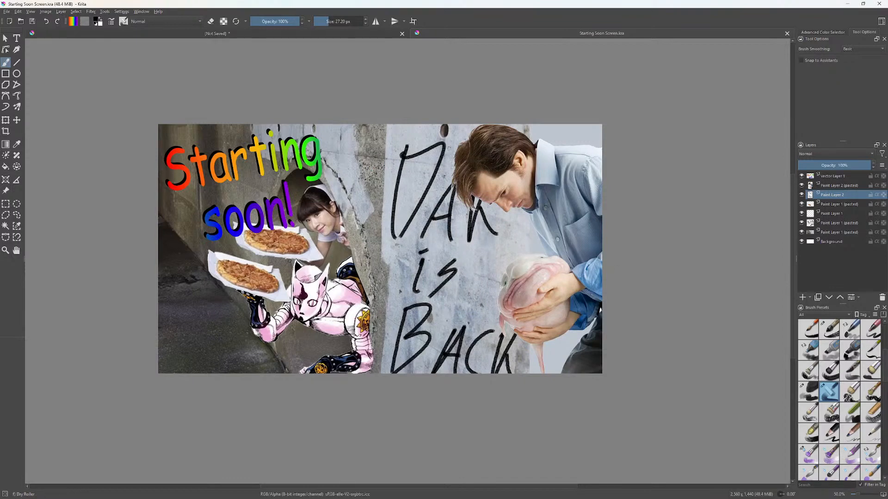
# Create a new document from the Thumbnail preset, 1280 by 720 pixels.
pyautogui.click(7, 11)
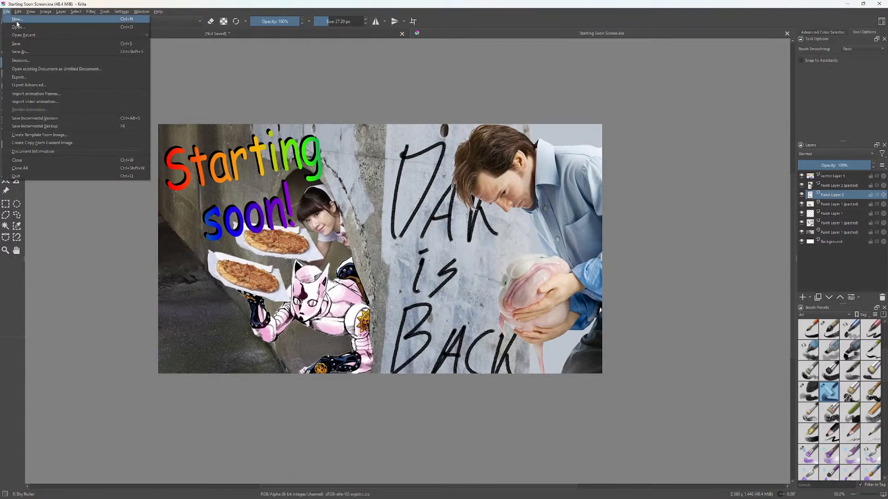
pyautogui.click(18, 19)
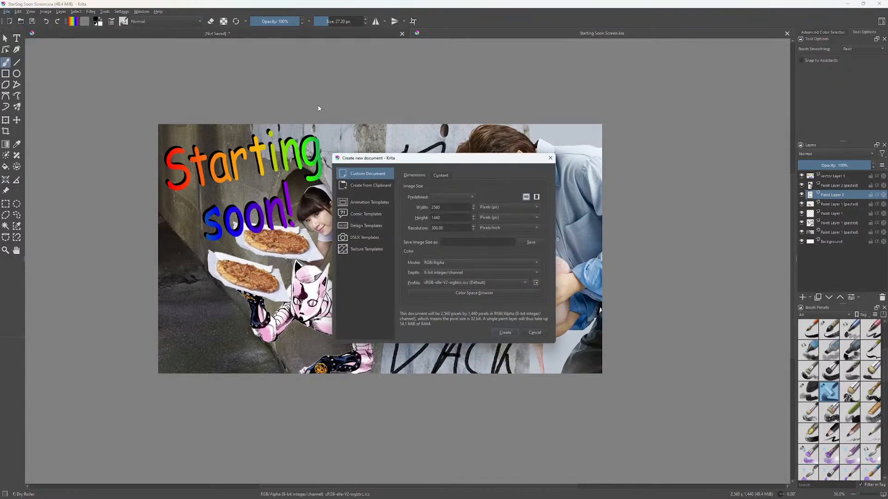
pyautogui.click(443, 197)
pyautogui.click(453, 372)
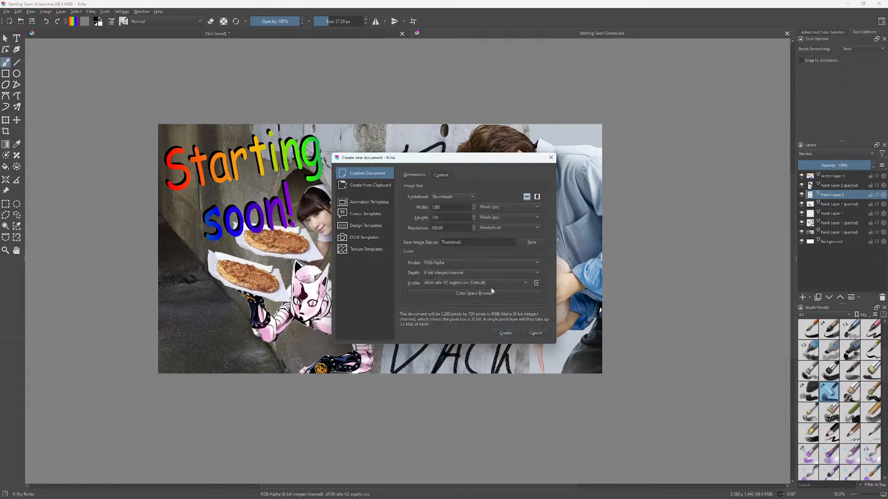
pyautogui.click(505, 333)
pyautogui.scroll(-2, 507, 335)
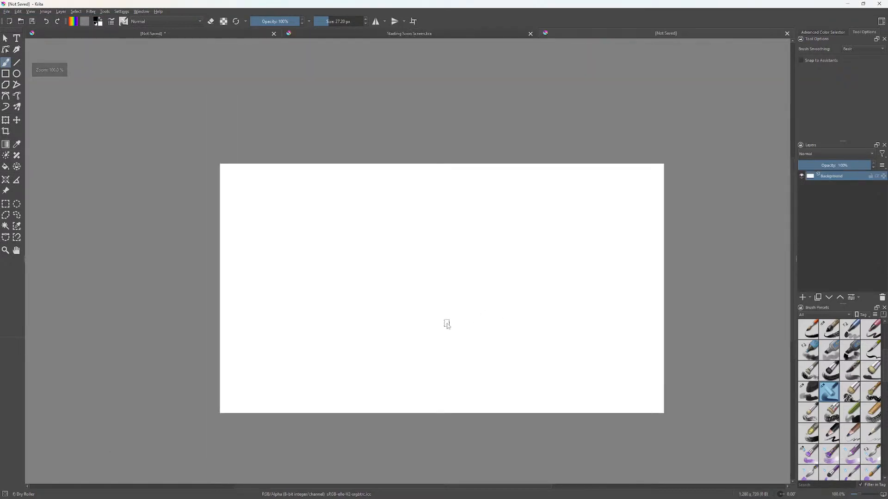
pyautogui.scroll(2, 447, 323)
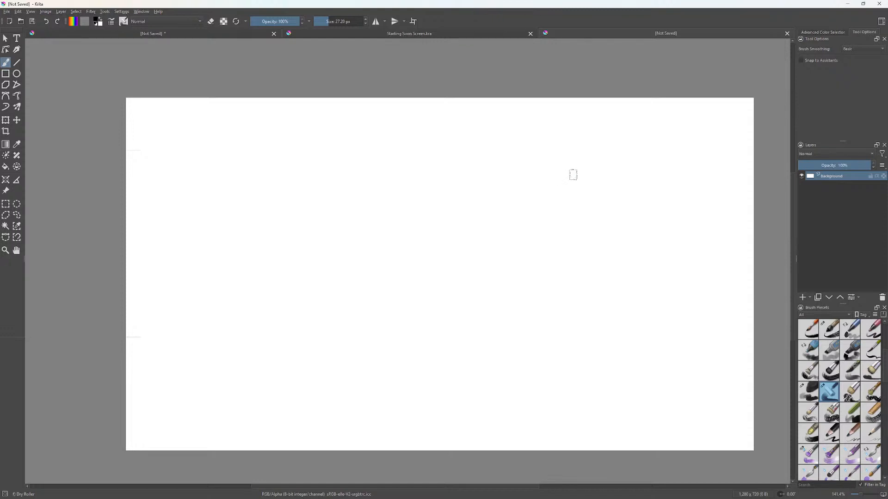
# Switch to the web browser and run a Google image search for "Idol Showdown".
pyautogui.hotkey('alt', 'Tab')
pyautogui.hotkey('alt', 'Tab')
pyautogui.hotkey('alt', 'Tab')
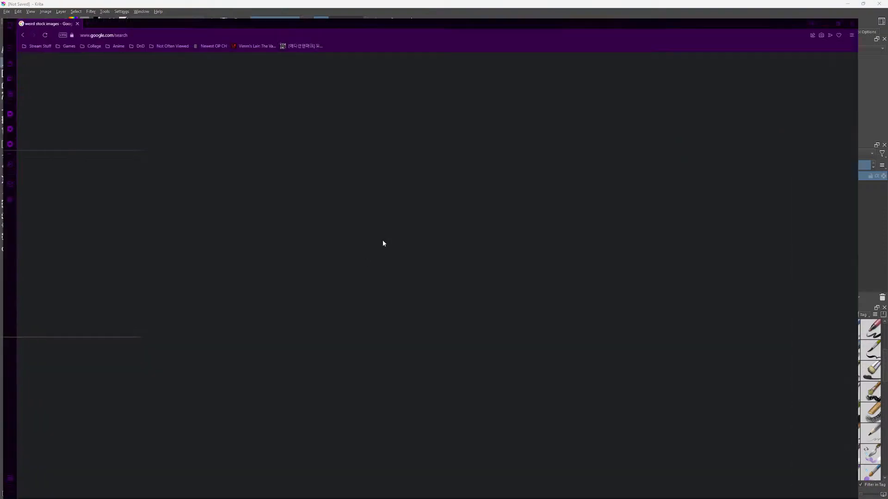
pyautogui.write('Idol Show')
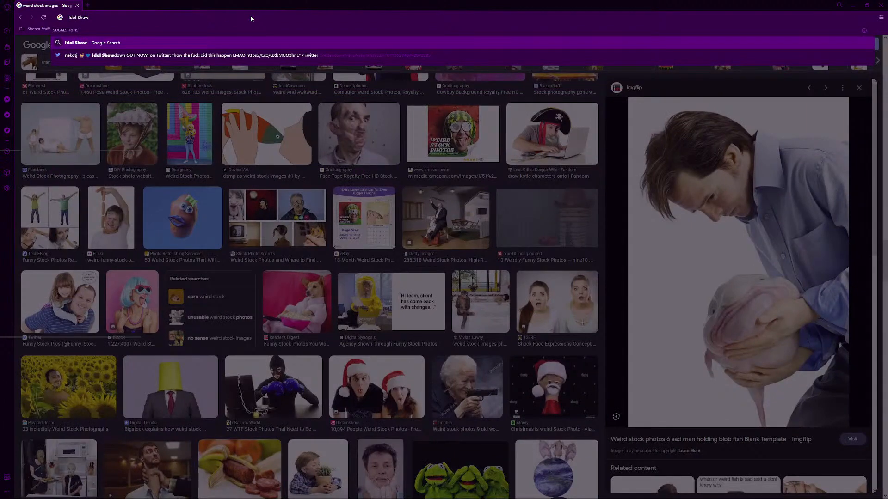
pyautogui.write('down sto')
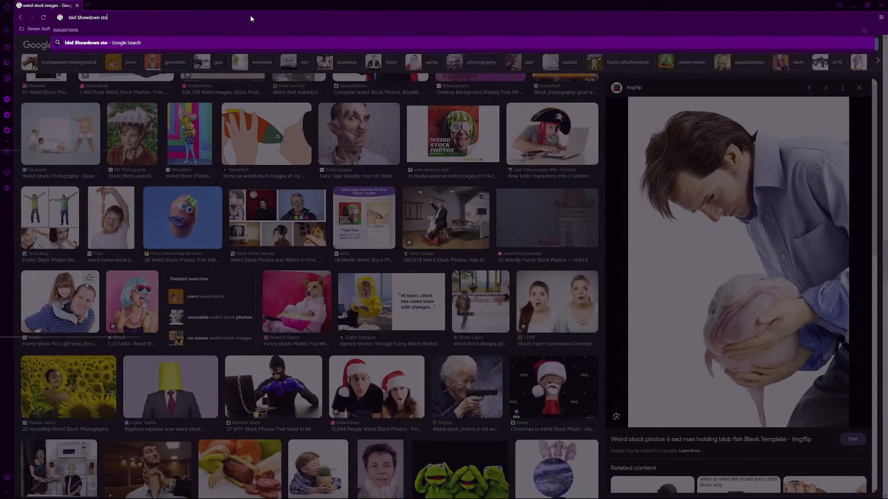
pyautogui.press('BackSpace')
pyautogui.press('BackSpace')
pyautogui.press('BackSpace')
pyautogui.press('BackSpace')
pyautogui.press('Return')
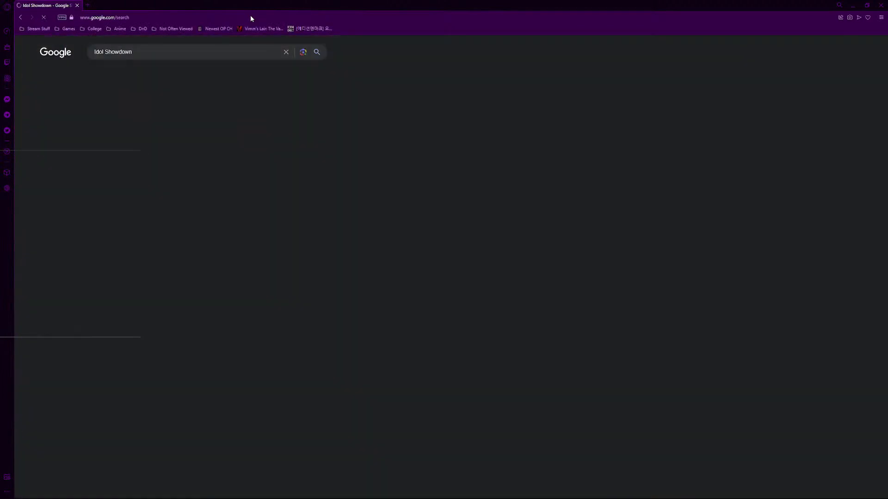
pyautogui.click(128, 73)
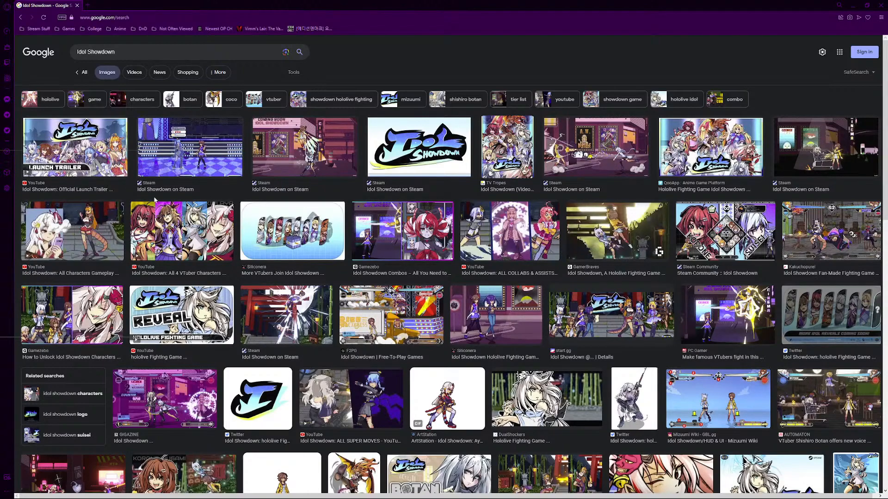
# Compare the Idol Showdown logo images from Twitter, Steam and the SilvaGunner Wiki.
pyautogui.scroll(-1, 258, 207)
pyautogui.scroll(-2, 259, 207)
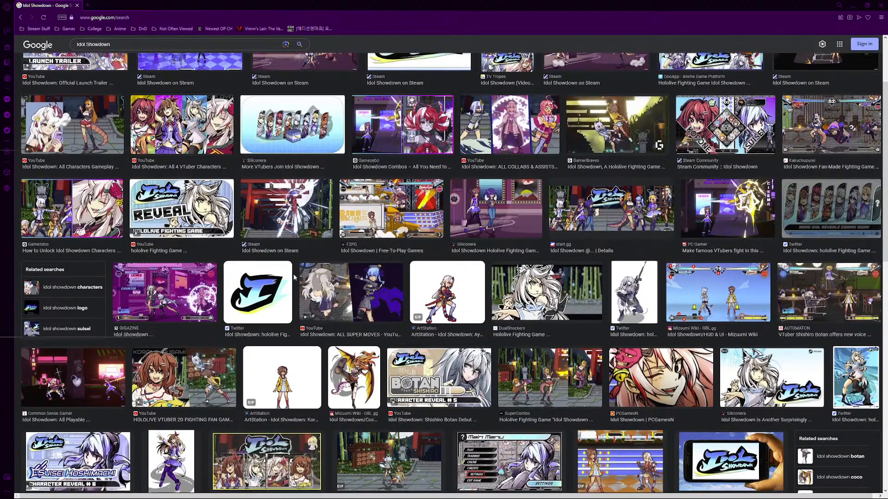
pyautogui.click(287, 282)
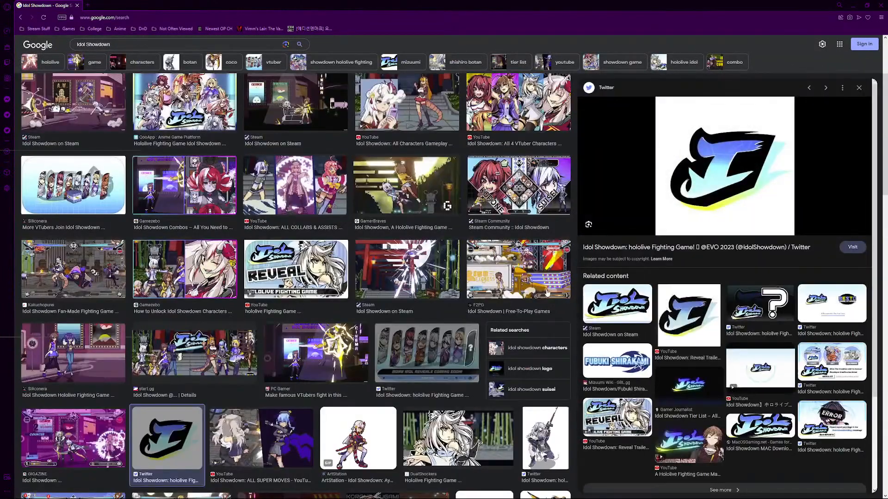
pyautogui.scroll(4, 350, 282)
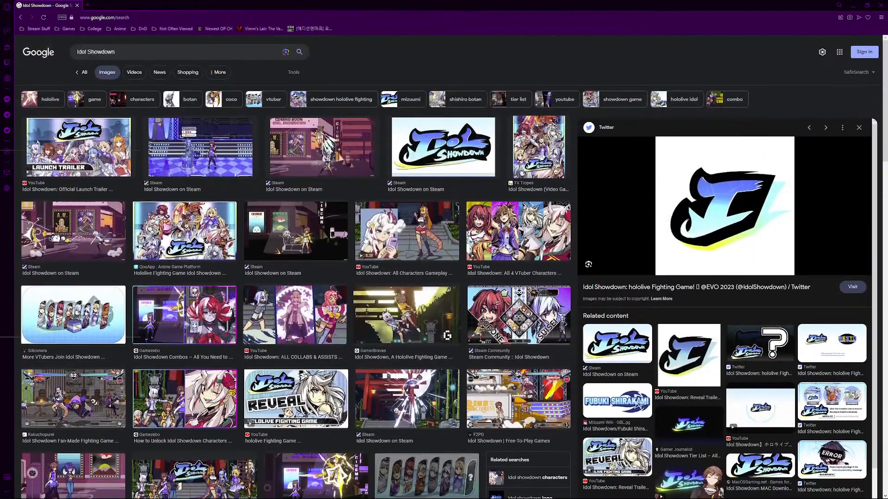
pyautogui.click(428, 170)
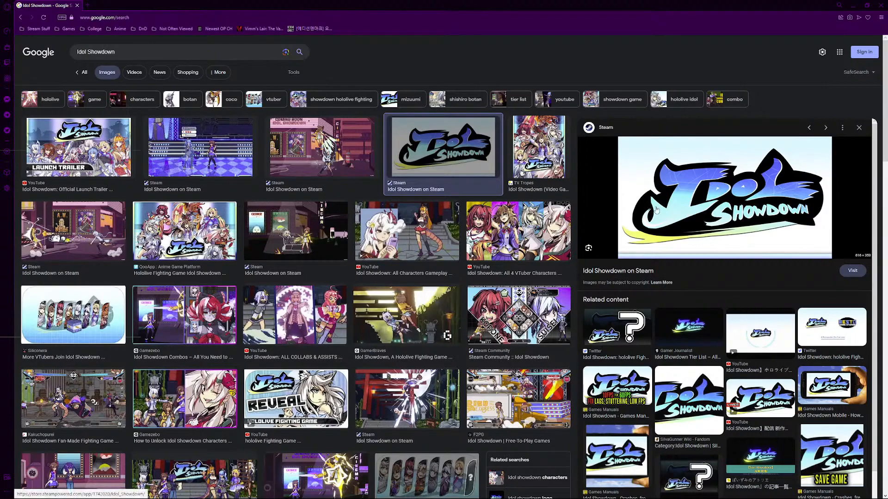
pyautogui.click(675, 396)
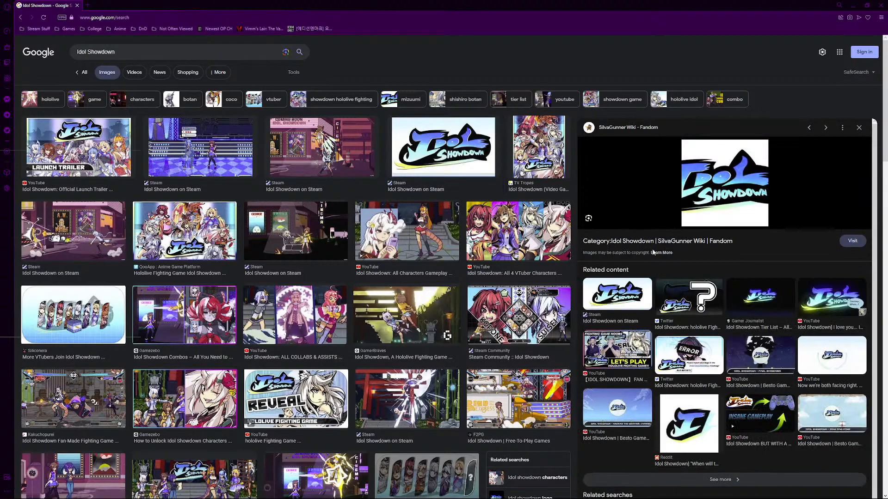
pyautogui.click(632, 299)
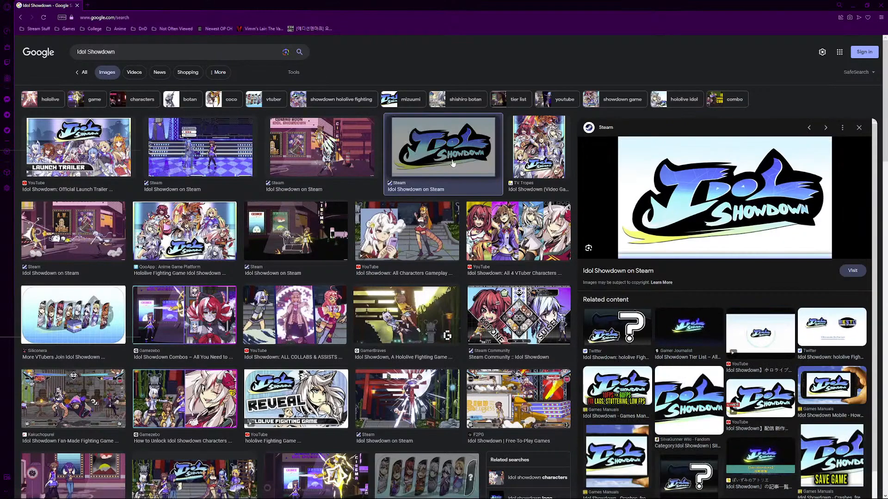
pyautogui.rightClick(677, 227)
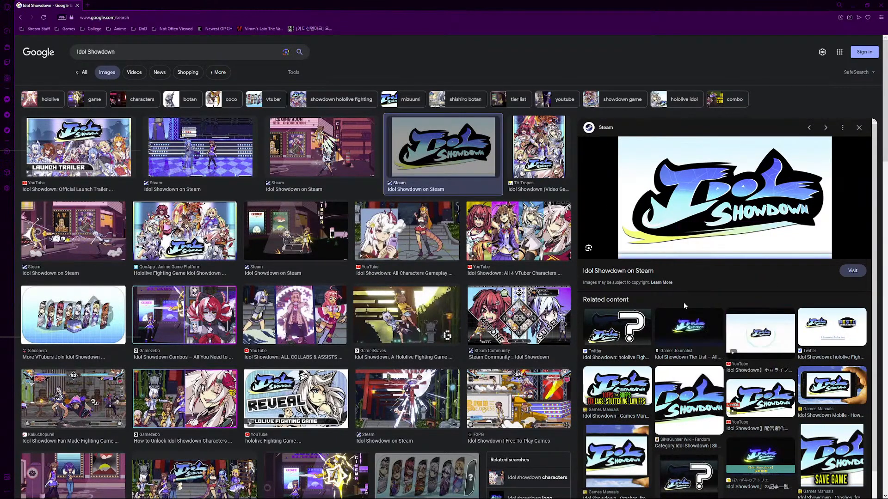
pyautogui.click(703, 306)
# Preview the glowing Idol Showdown logo on a dark background and open its Gamer Journalist source page.
pyautogui.click(693, 327)
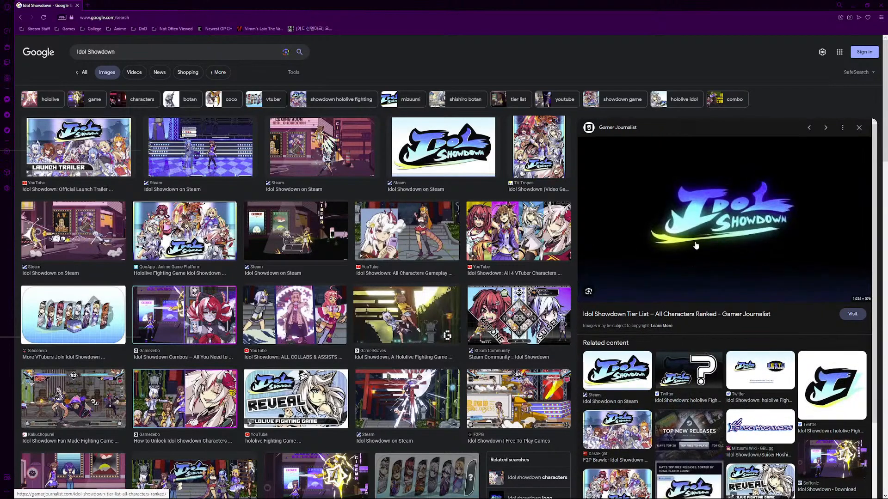
pyautogui.rightClick(643, 259)
pyautogui.click(665, 341)
pyautogui.click(664, 315)
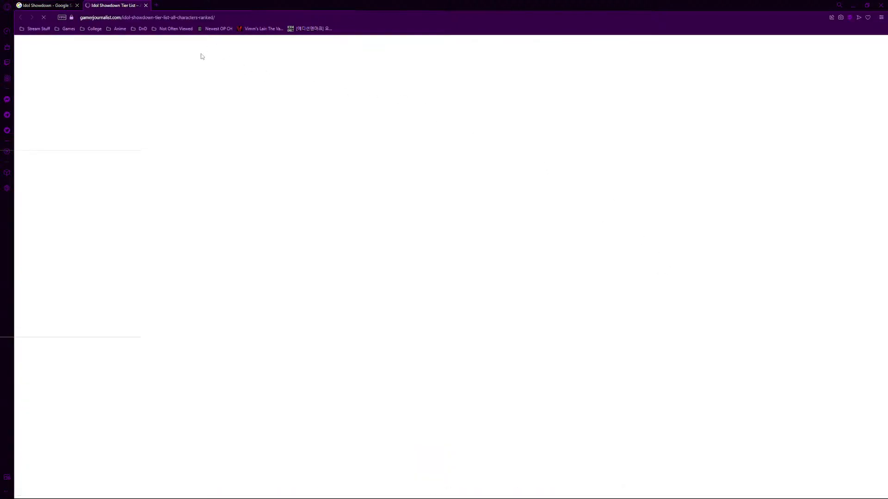
# Try the article's glowing Idol Showdown logo in the Krita thumbnail, interpreting its colours as on monitor, and undo the paste.
pyautogui.rightClick(366, 209)
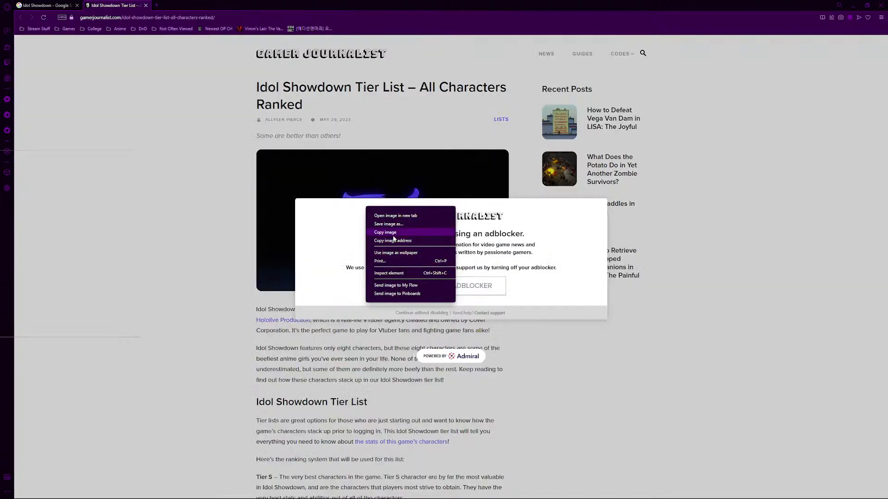
pyautogui.click(391, 235)
pyautogui.click(145, 5)
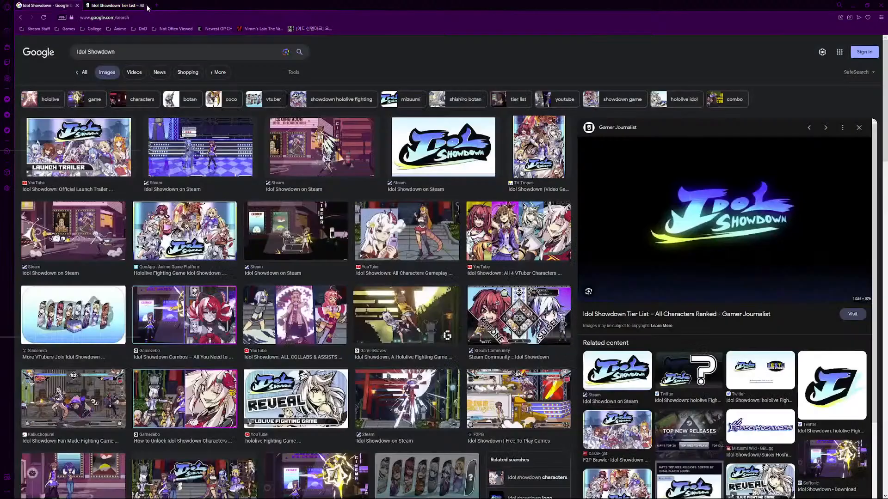
pyautogui.hotkey('alt', 'Tab')
pyautogui.hotkey('ctrl', 'v')
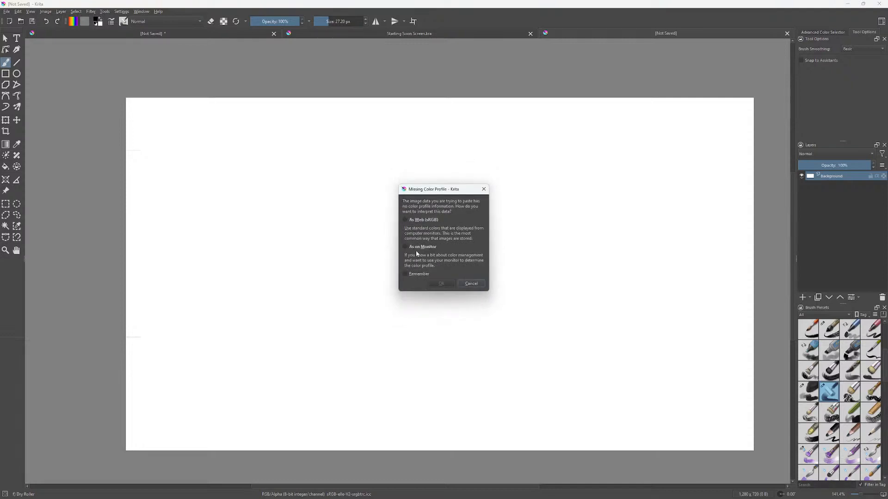
pyautogui.click(414, 246)
pyautogui.click(440, 283)
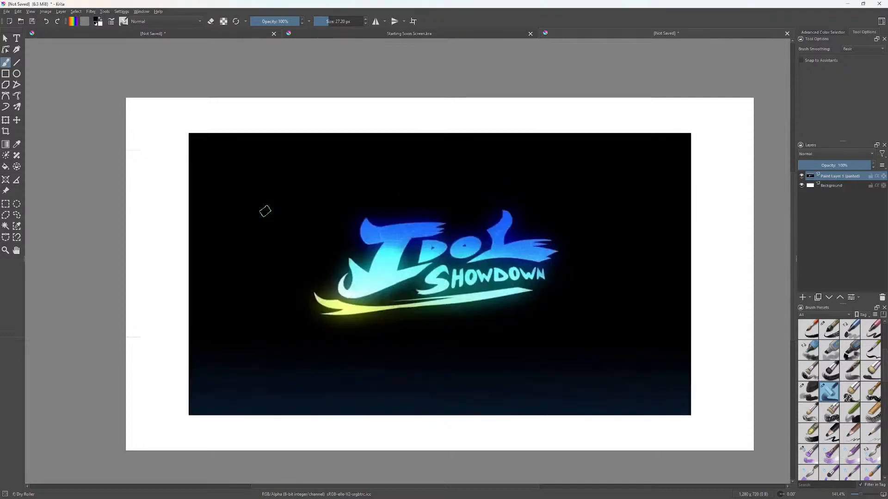
pyautogui.hotkey('ctrl', 'z')
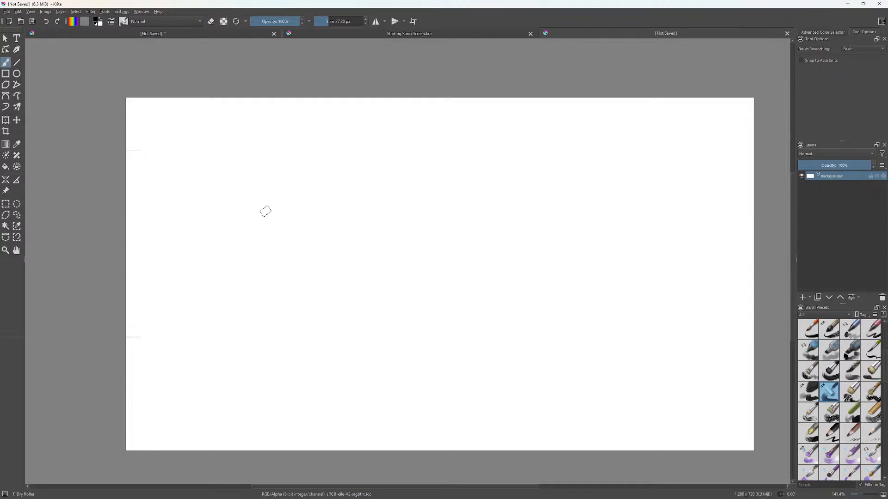
# Switch back to the web browser and compare the Steam and Gamer Journalist versions of the Idol Showdown logo.
pyautogui.hotkey('alt', 'Tab')
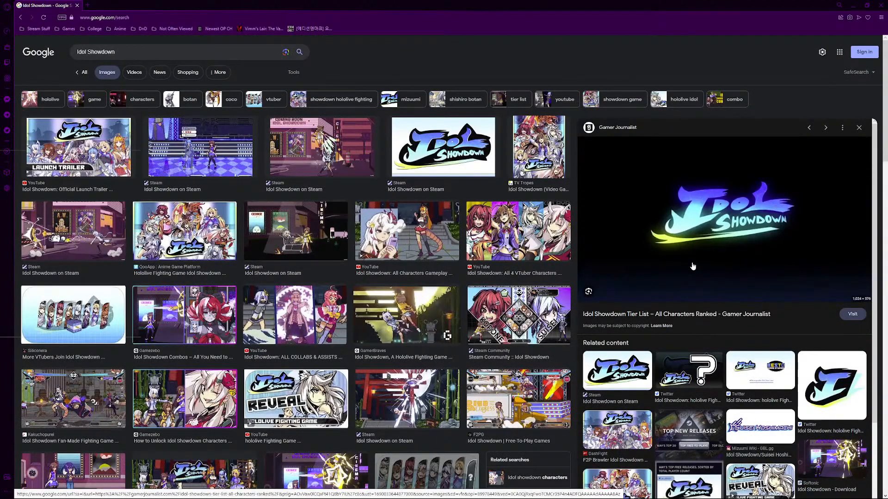
pyautogui.click(454, 174)
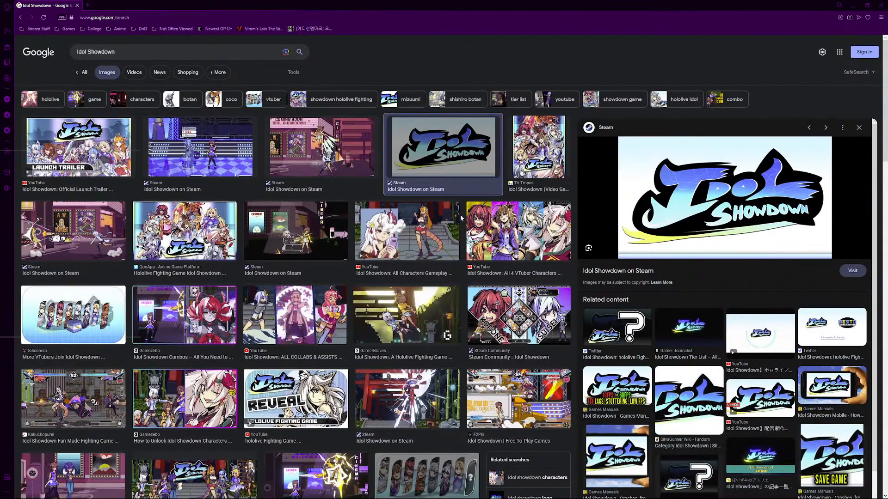
pyautogui.click(689, 328)
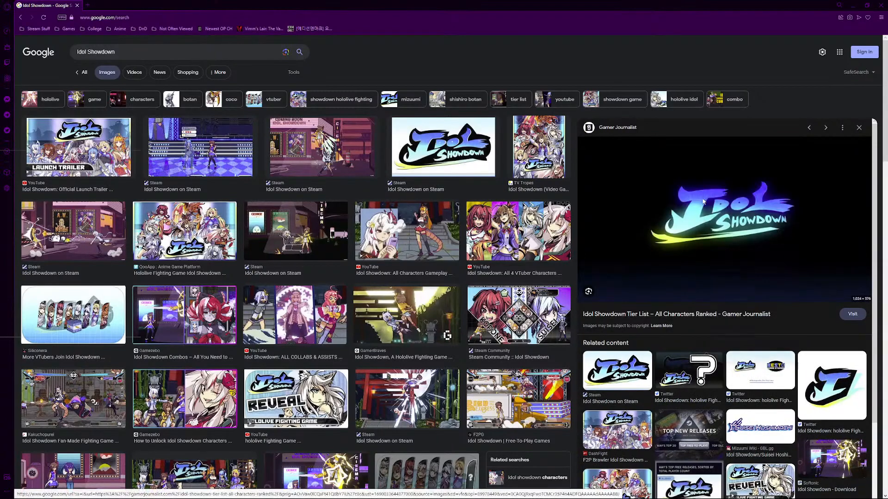
pyautogui.rightClick(703, 196)
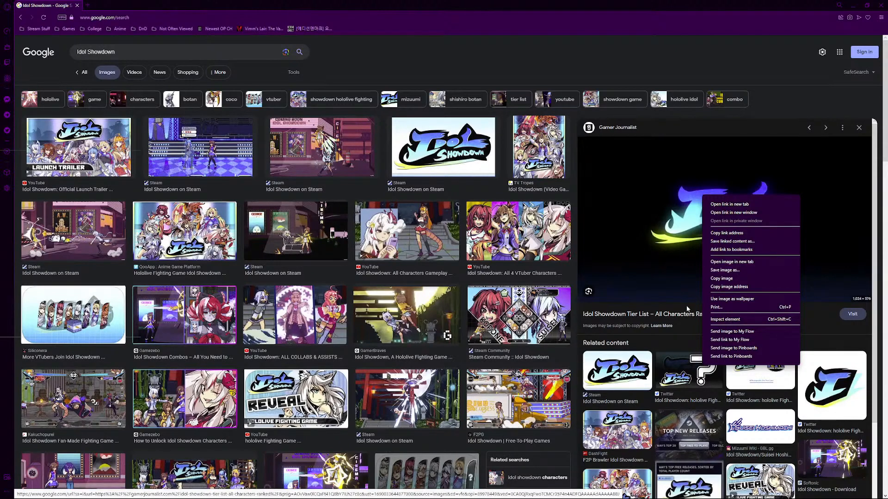
pyautogui.click(681, 334)
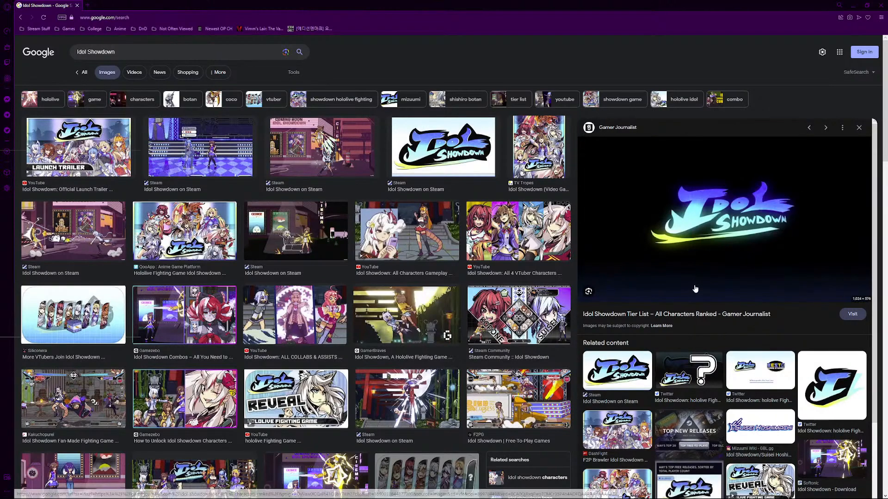
pyautogui.scroll(-3, 637, 337)
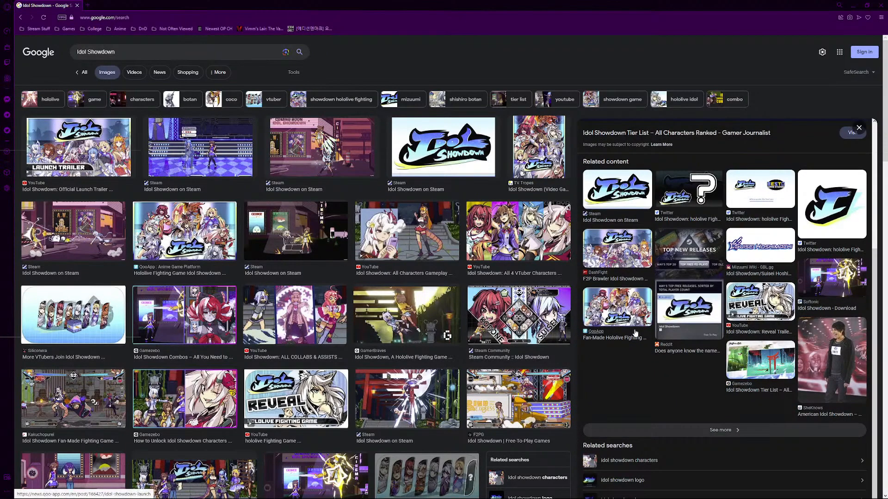
pyautogui.scroll(3, 638, 359)
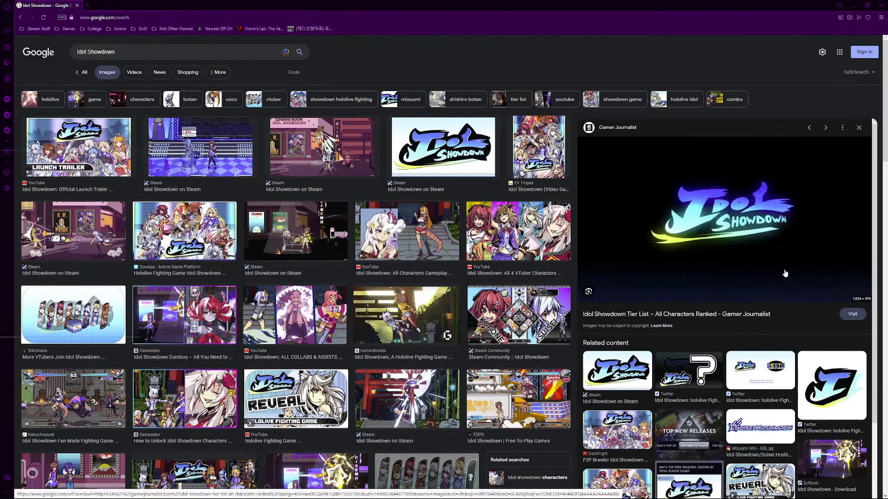
pyautogui.click(843, 129)
pyautogui.click(842, 130)
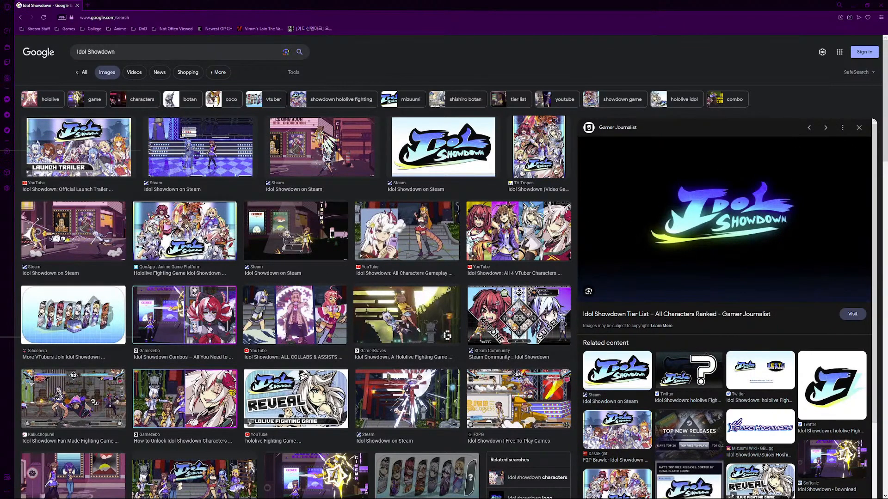
# Copy the QooApp Idol Showdown character artwork from the image results and paste it into the Krita thumbnail document.
pyautogui.click(185, 231)
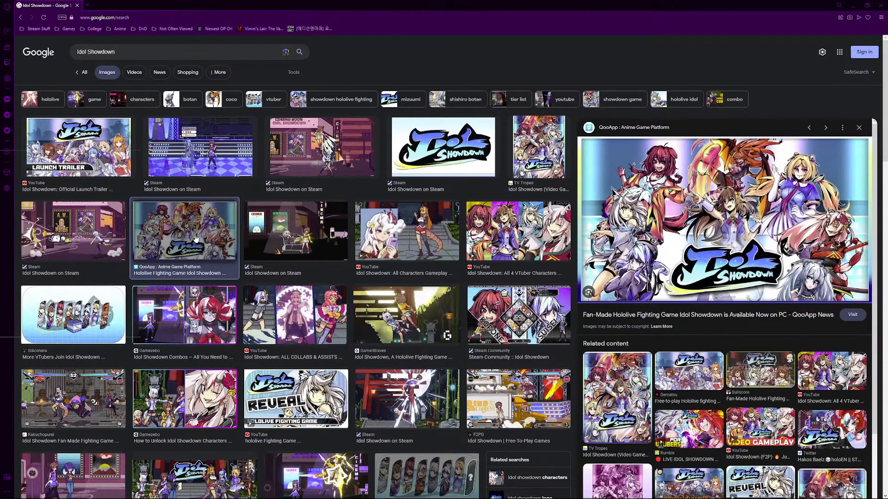
pyautogui.rightClick(649, 235)
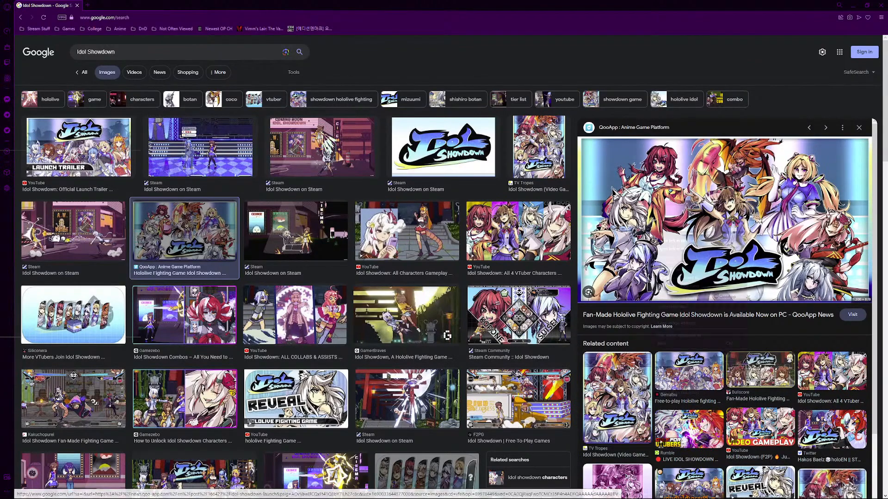
pyautogui.click(672, 315)
pyautogui.hotkey('alt', 'Tab')
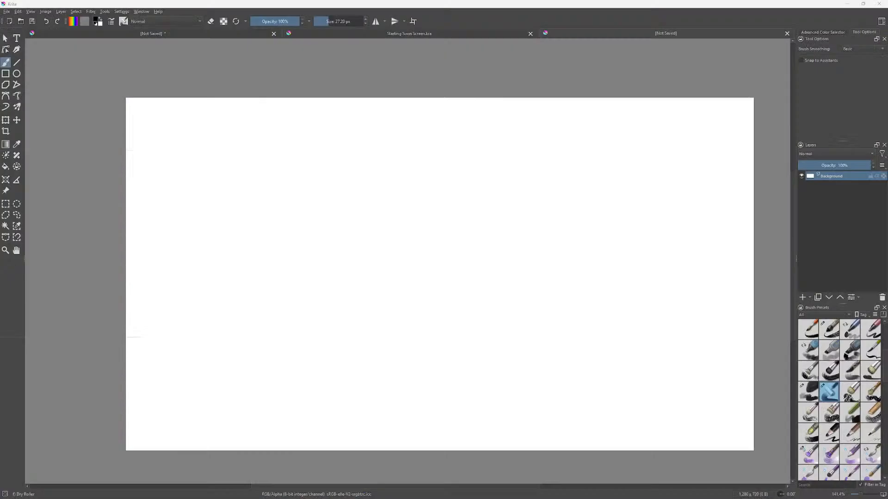
pyautogui.rightClick(439, 305)
pyautogui.hotkey('ctrl', 'v')
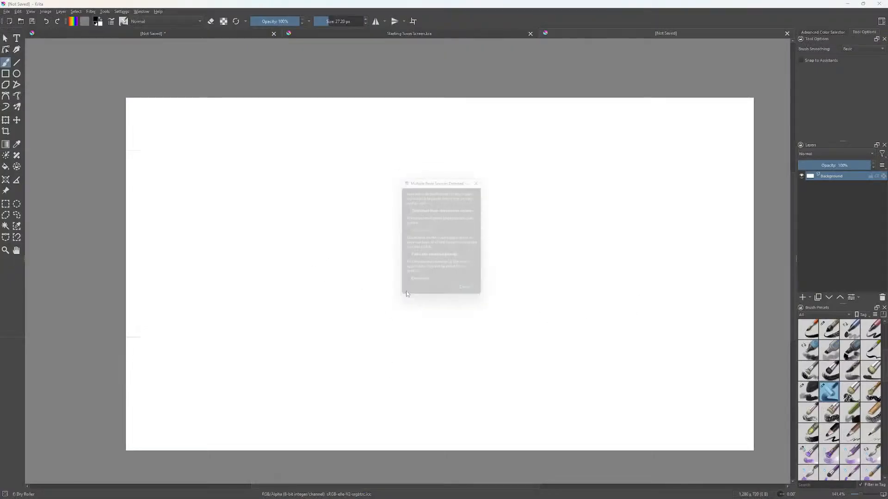
pyautogui.click(440, 294)
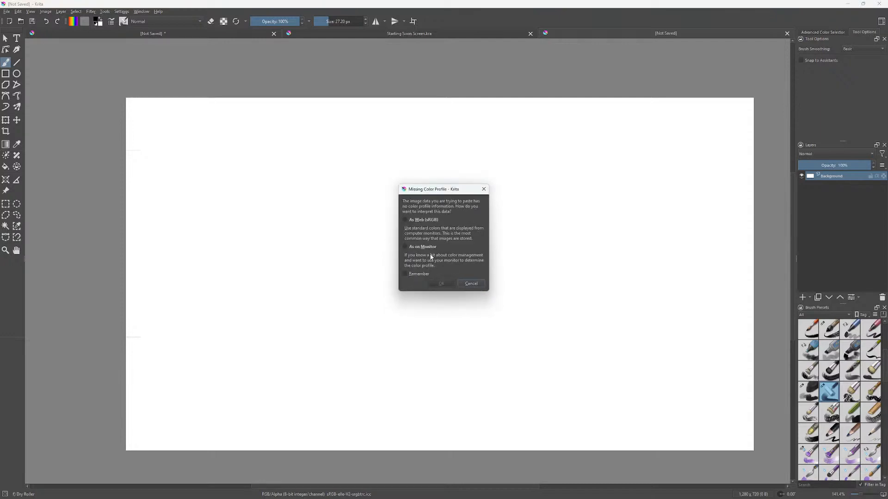
pyautogui.click(457, 282)
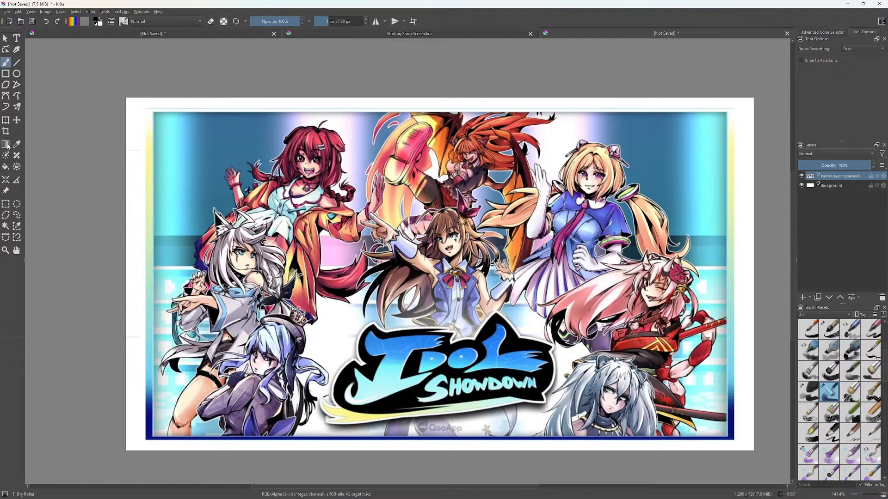
# Transform the pasted character artwork so it stretches corner to corner across the whole thumbnail canvas.
pyautogui.click(5, 120)
pyautogui.moveTo(143, 106); pyautogui.dragTo(126, 98)
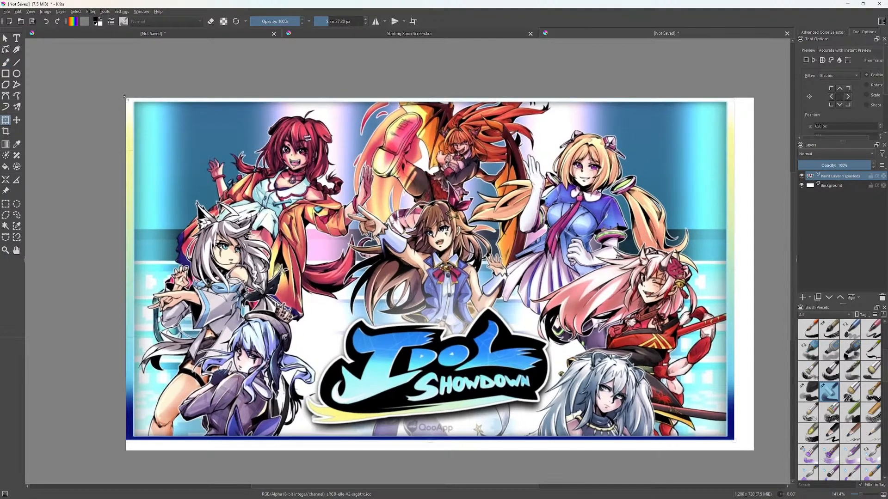
pyautogui.moveTo(734, 441); pyautogui.dragTo(752, 448)
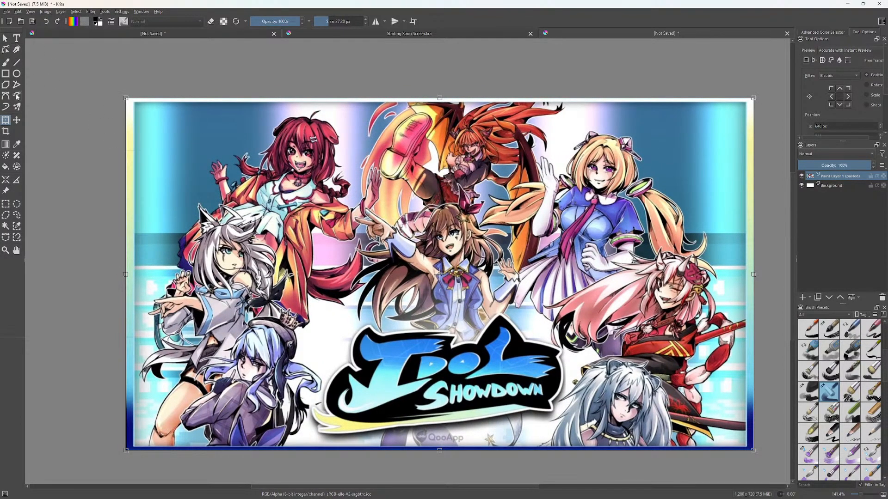
pyautogui.click(17, 120)
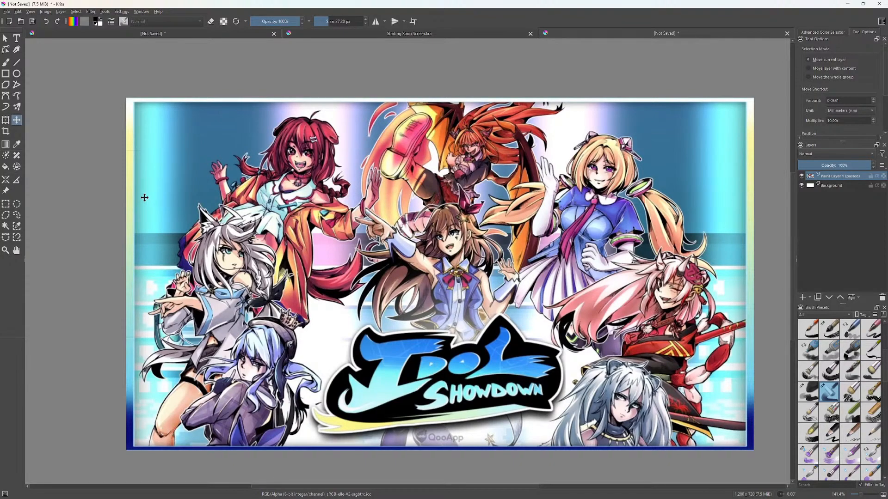
# Switch to the web browser, search images for "stock image angry", and preview the fisheye Karen woman and angry customer service photos.
pyautogui.hotkey('alt', 'Tab')
pyautogui.click(159, 52)
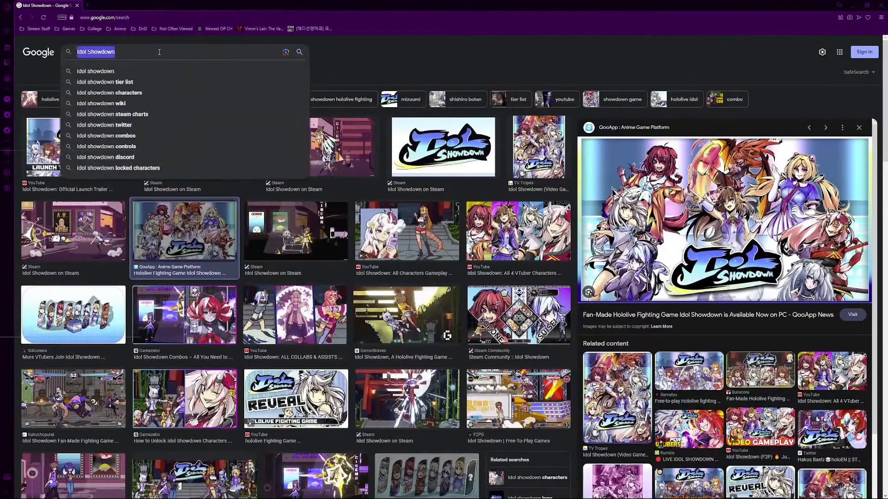
pyautogui.write('Stock image ang')
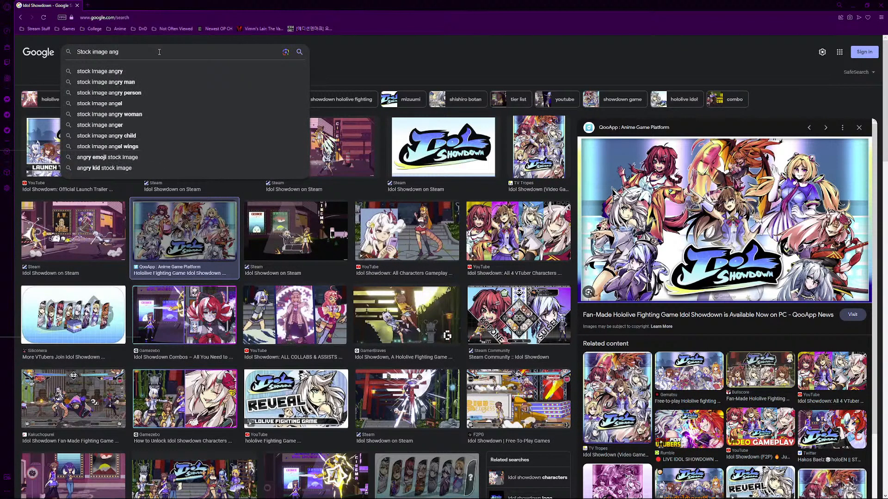
pyautogui.press('Down')
pyautogui.press('Return')
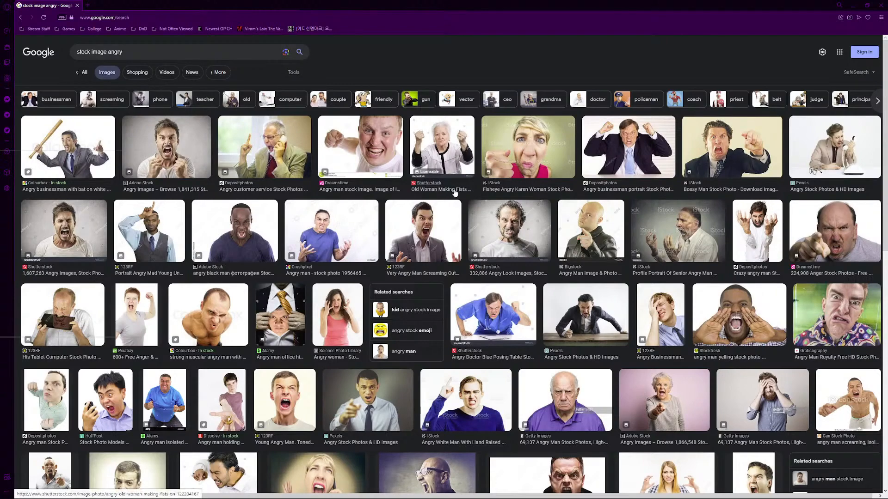
pyautogui.click(522, 153)
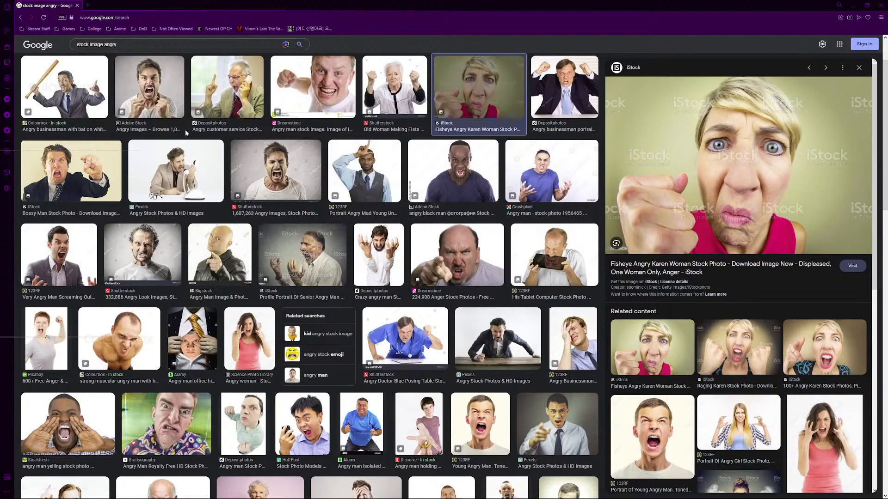
pyautogui.click(215, 101)
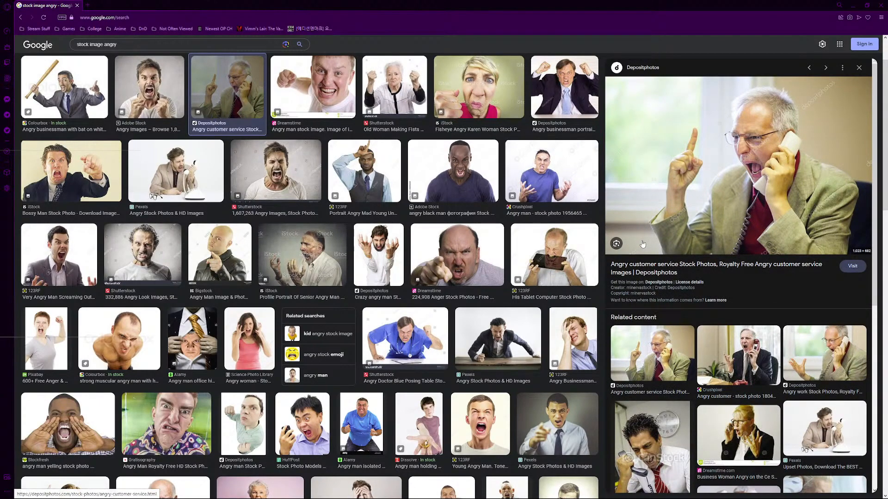
pyautogui.scroll(-2, 642, 244)
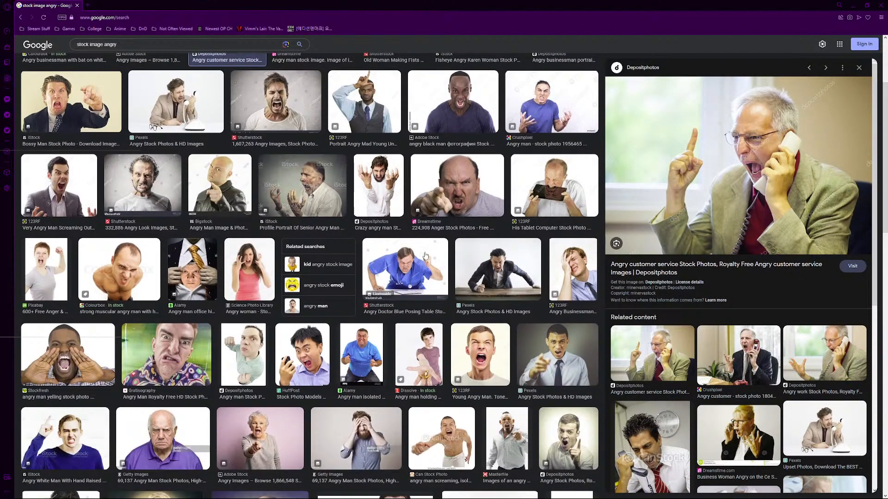
# Refine the image search to "stock image angry gamer".
pyautogui.scroll(3, 173, 52)
pyautogui.click(173, 52)
pyautogui.write('gamer')
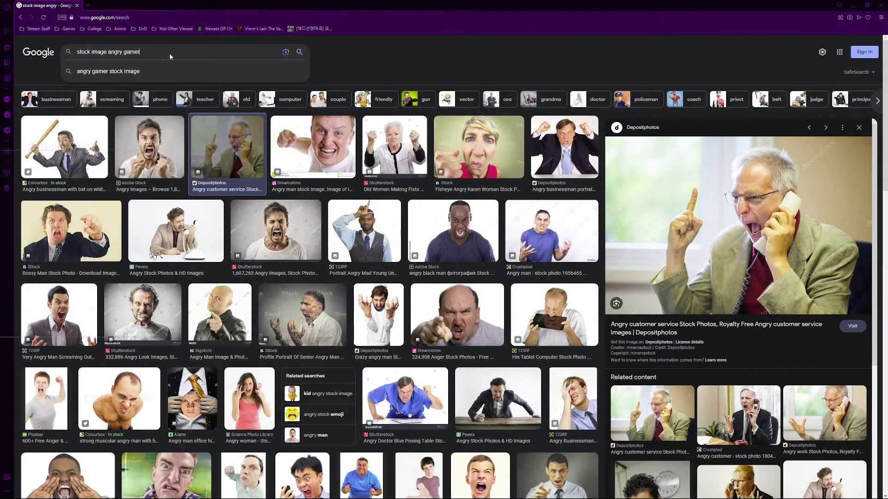
pyautogui.press('Return')
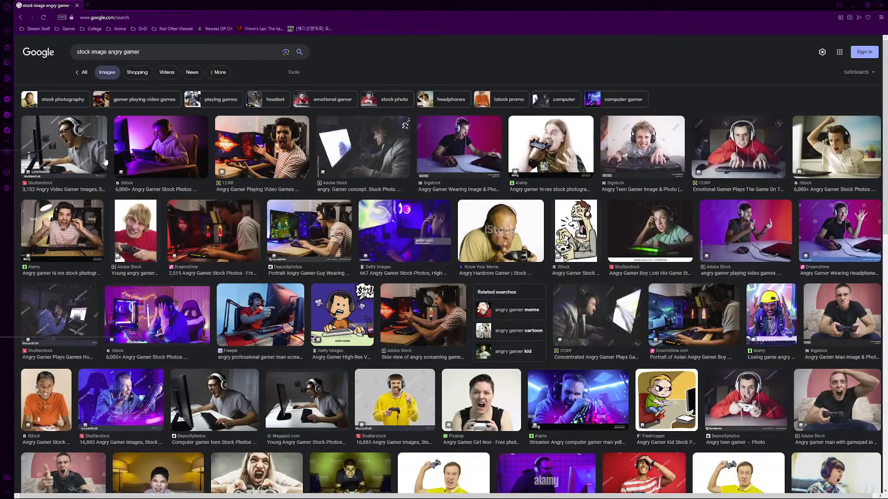
# Compare the angry gamer photos from 123RF and iStock, and check the source page of the purple-lit iStock photo.
pyautogui.click(229, 166)
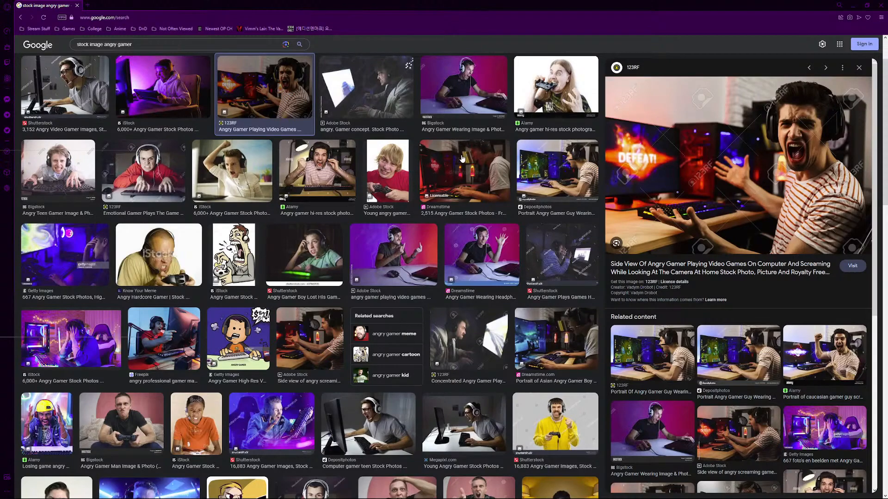
pyautogui.click(270, 162)
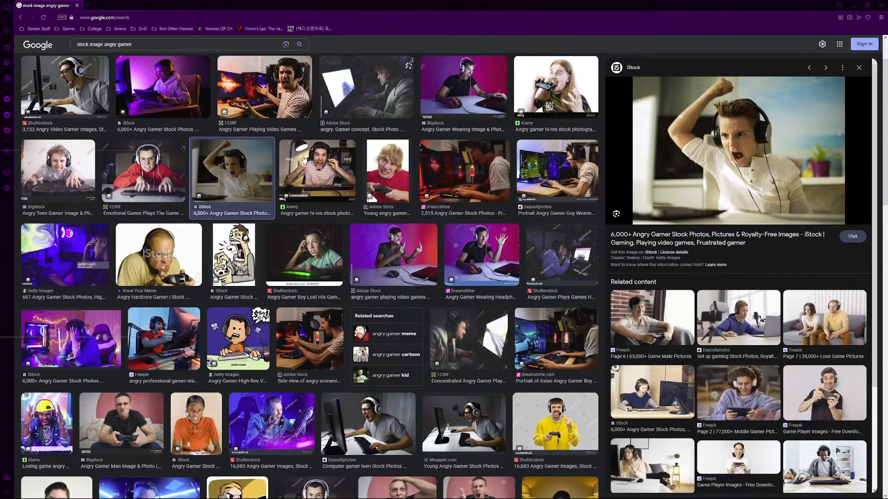
pyautogui.click(296, 160)
pyautogui.click(179, 100)
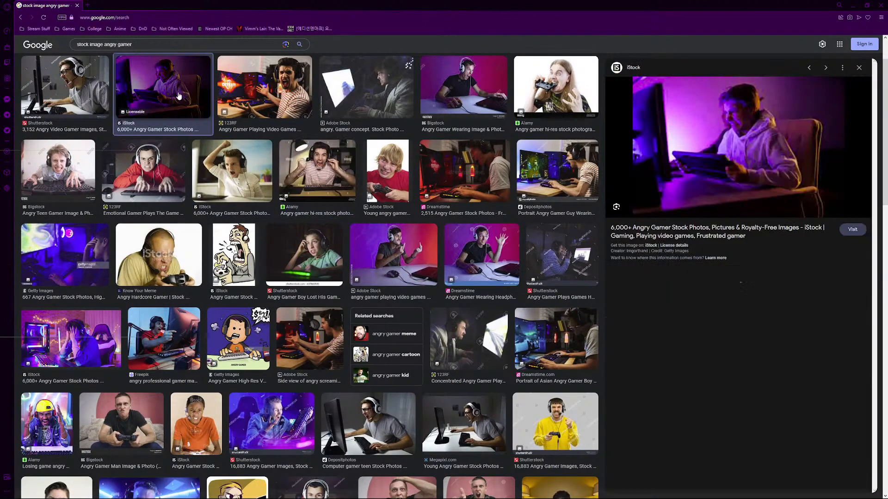
pyautogui.click(169, 132)
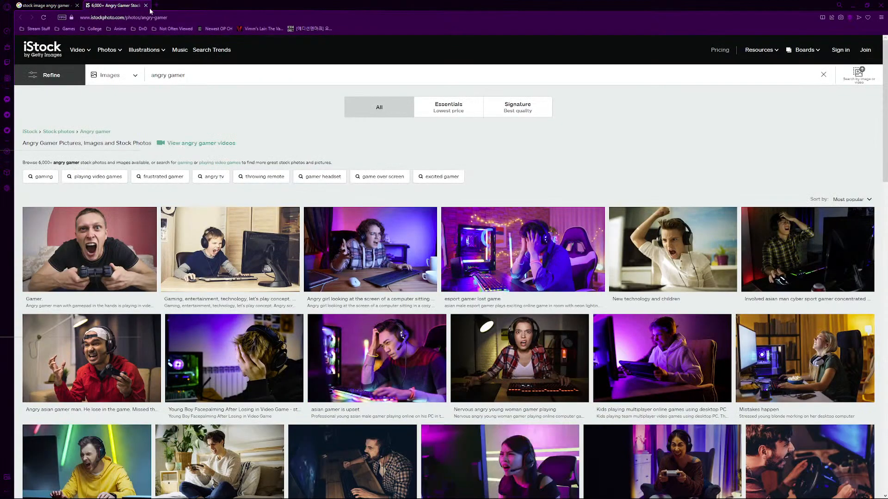
pyautogui.click(147, 7)
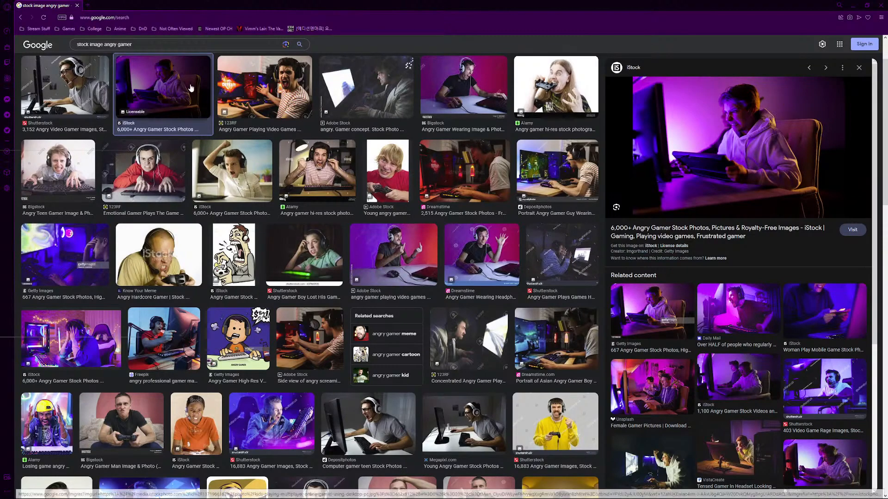
# Copy the 123RF photo of the screaming gamer in the striped shirt from the image search results.
pyautogui.click(250, 100)
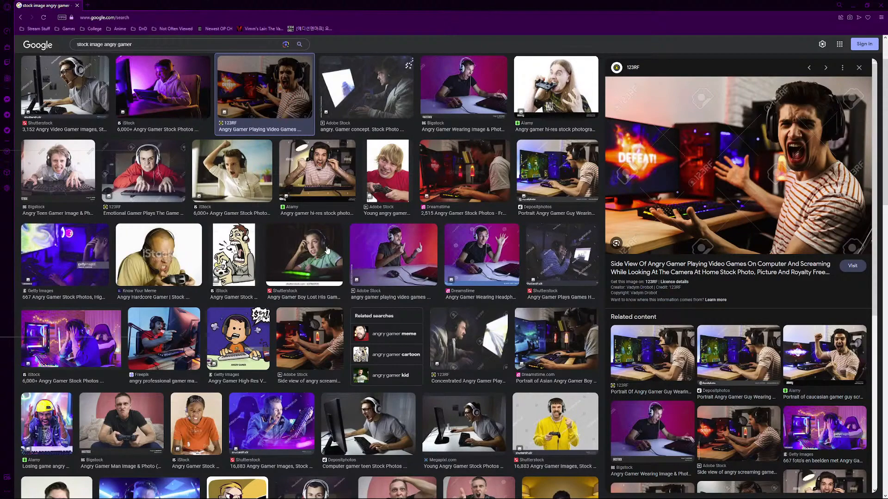
pyautogui.rightClick(656, 221)
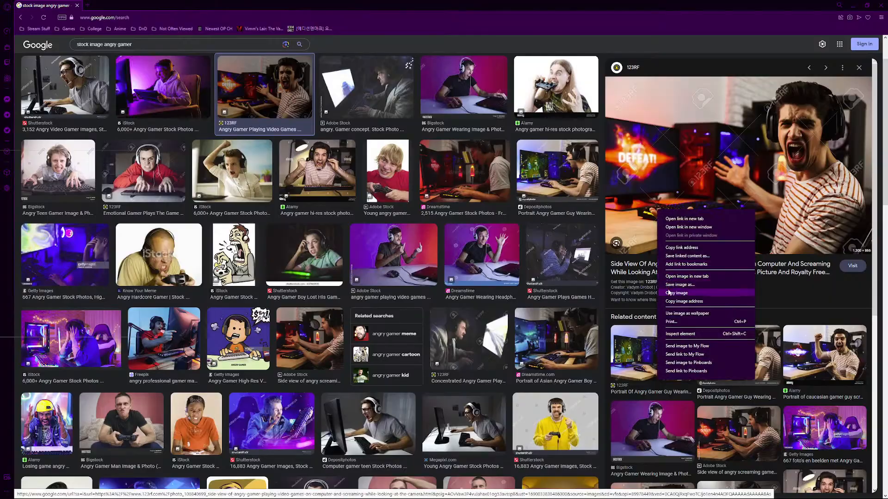
pyautogui.click(684, 292)
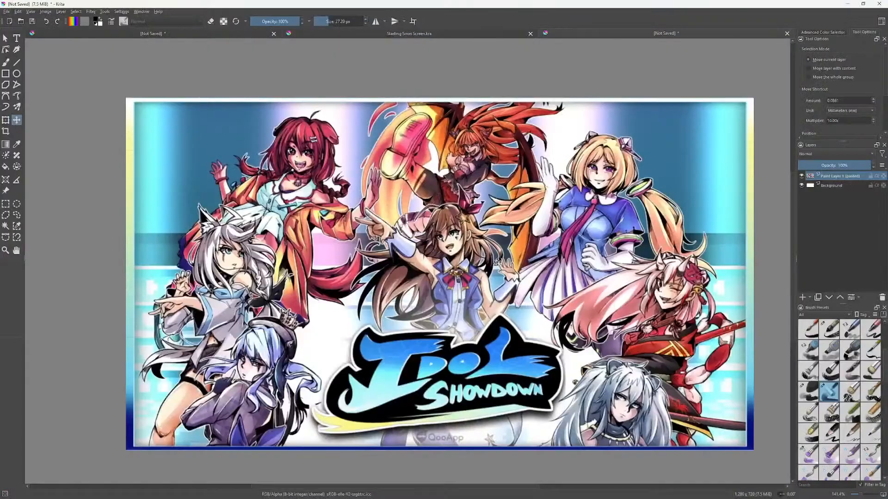
# Switch to Krita and paste the gamer photo as the attached bitmap, interpreting its colors as on monitor.
pyautogui.hotkey('ctrl', 'v')
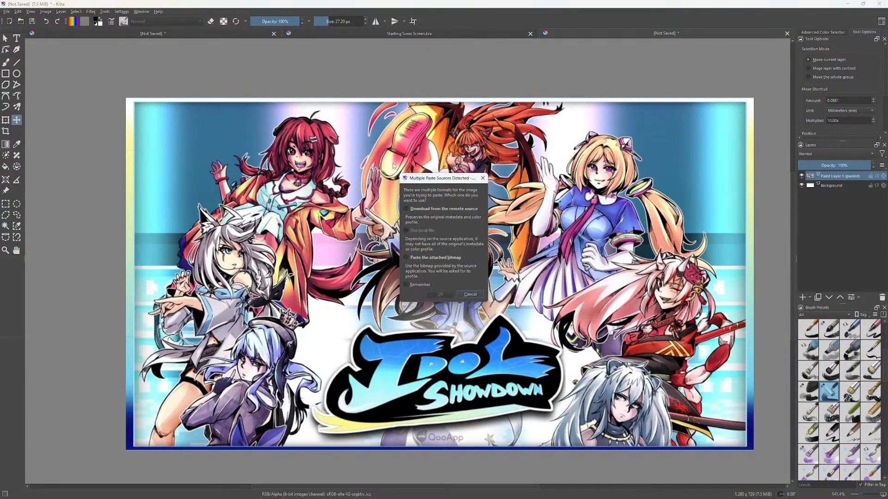
pyautogui.click(405, 259)
pyautogui.click(440, 294)
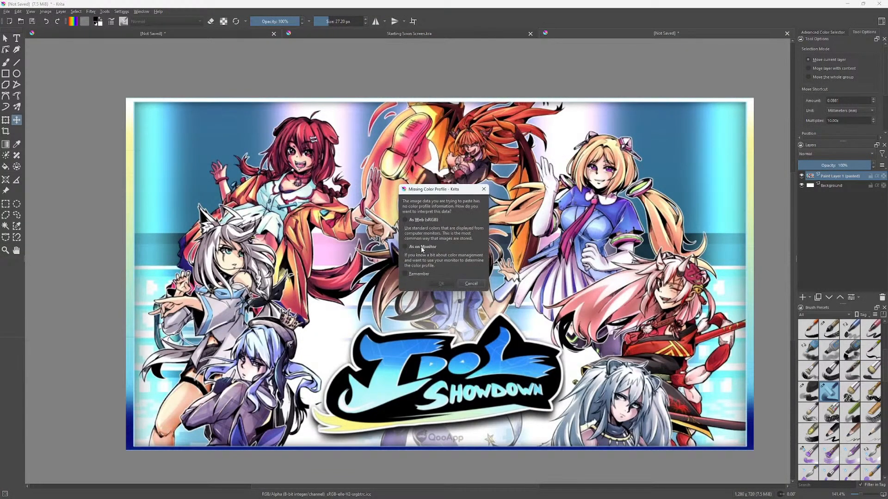
pyautogui.click(421, 249)
pyautogui.click(441, 283)
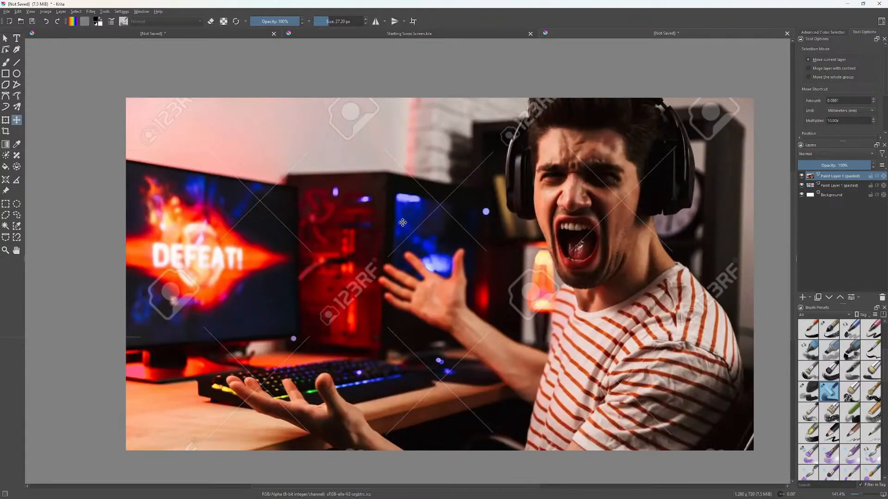
# Transform the pasted gamer photo so its corners match the corners of the thumbnail canvas.
pyautogui.click(6, 120)
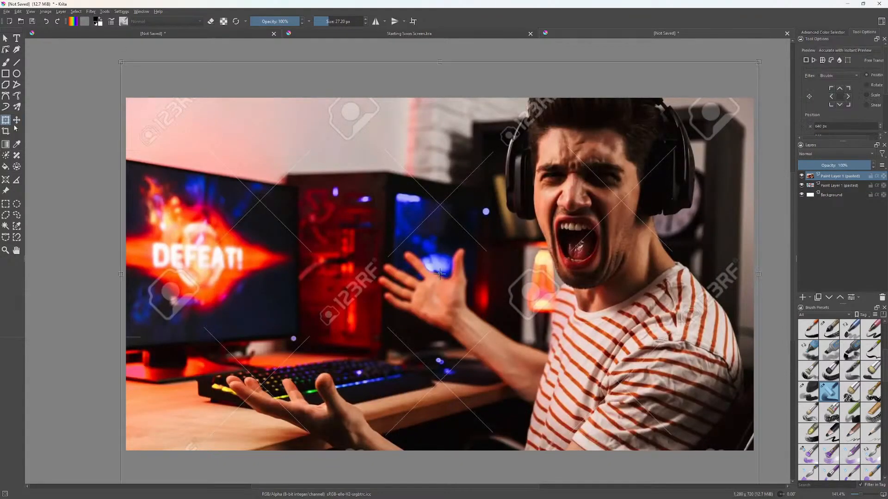
pyautogui.moveTo(124, 64); pyautogui.dragTo(126, 99)
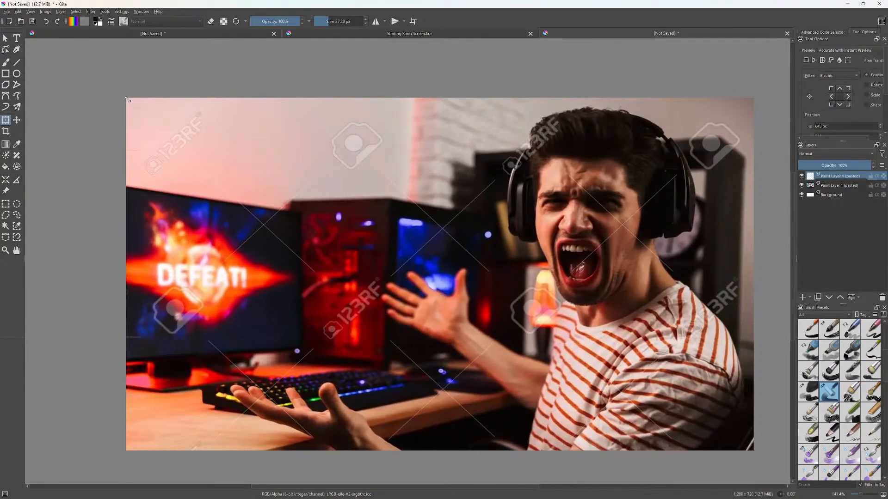
pyautogui.scroll(-1, 757, 468)
pyautogui.moveTo(759, 481); pyautogui.dragTo(753, 456)
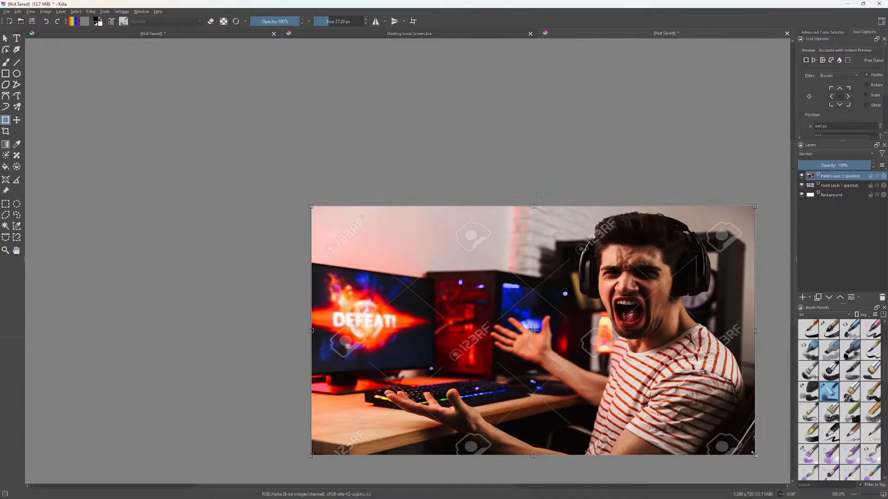
pyautogui.scroll(2, 703, 456)
pyautogui.scroll(-1, 703, 457)
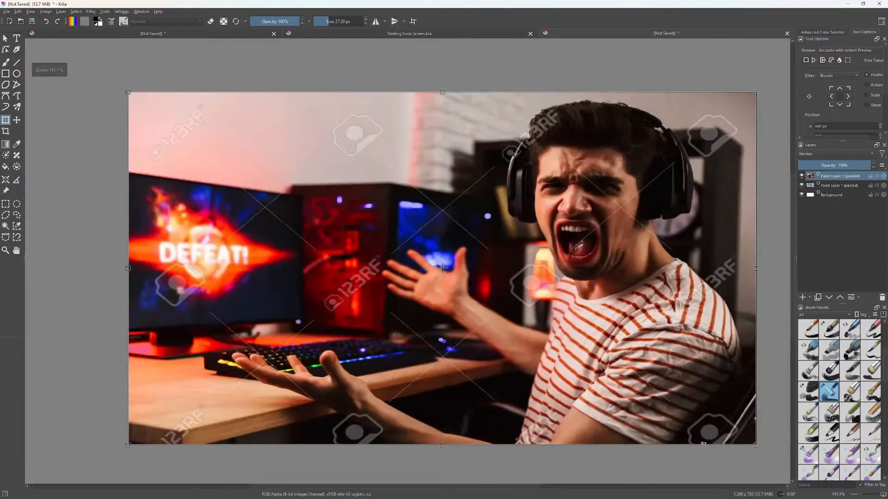
# Reorder the layers so the Idol Showdown artwork lies above the gamer photo, and select the artwork layer.
pyautogui.click(830, 186)
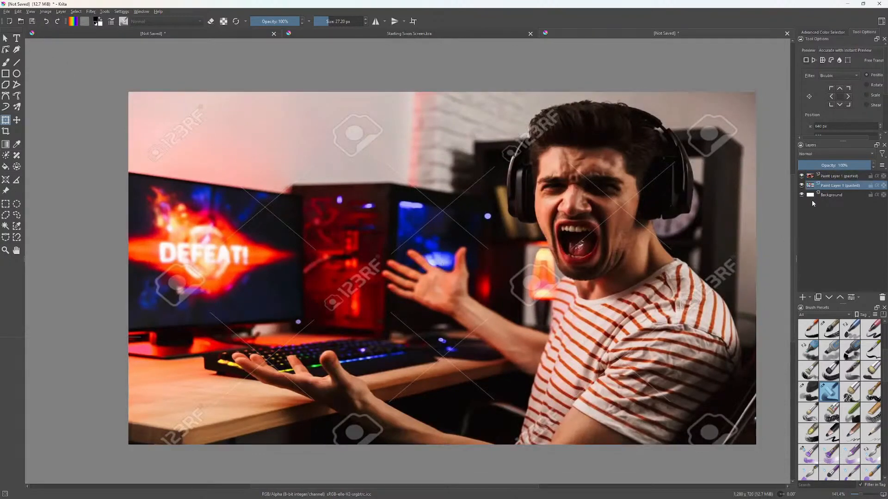
pyautogui.moveTo(825, 176); pyautogui.dragTo(824, 191)
pyautogui.click(826, 177)
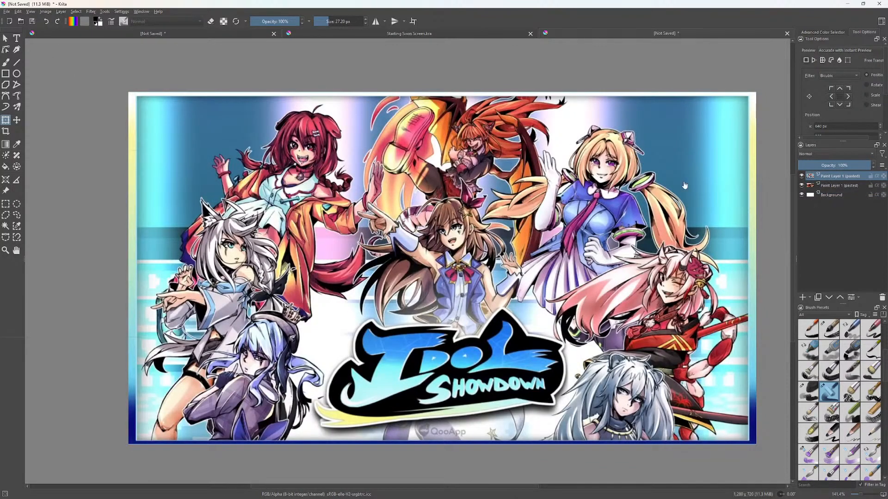
# Scale the Idol Showdown artwork down so it covers the gamer's monitor in the photo.
pyautogui.moveTo(756, 93); pyautogui.dragTo(299, 195)
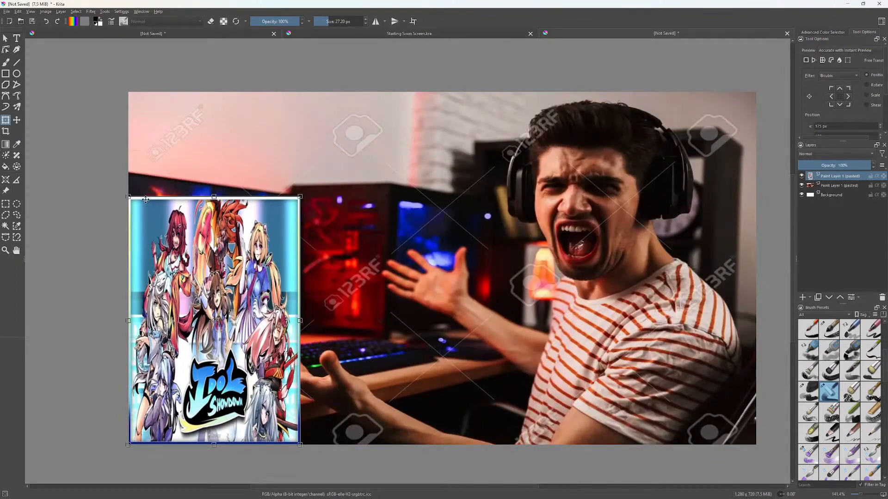
pyautogui.moveTo(131, 197); pyautogui.dragTo(131, 175)
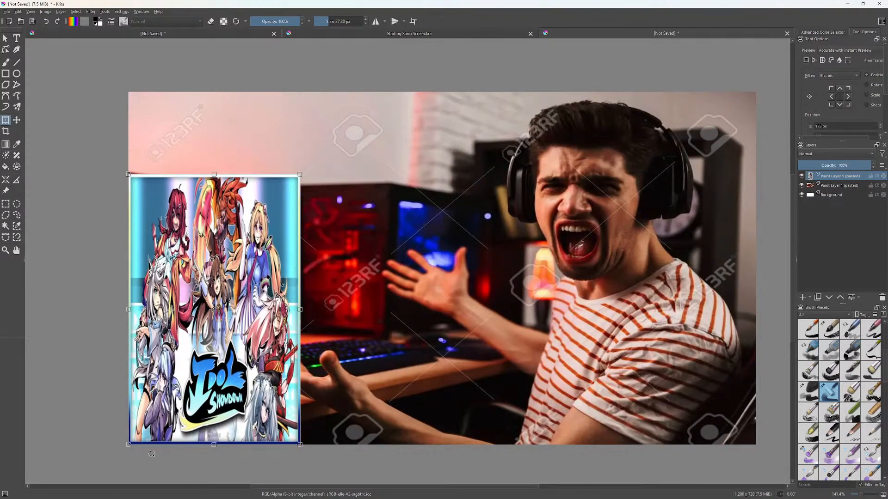
pyautogui.moveTo(214, 444); pyautogui.dragTo(213, 317)
pyautogui.moveTo(135, 318); pyautogui.dragTo(135, 326)
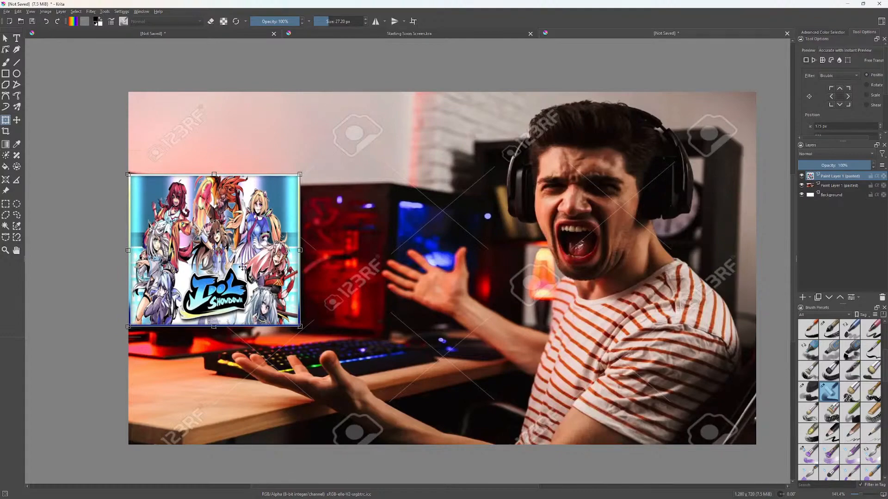
# Try to pull the artwork's upper right corner onto the monitor with the Warp transform, undo it, and return to Free transform.
pyautogui.rightClick(250, 299)
pyautogui.click(258, 296)
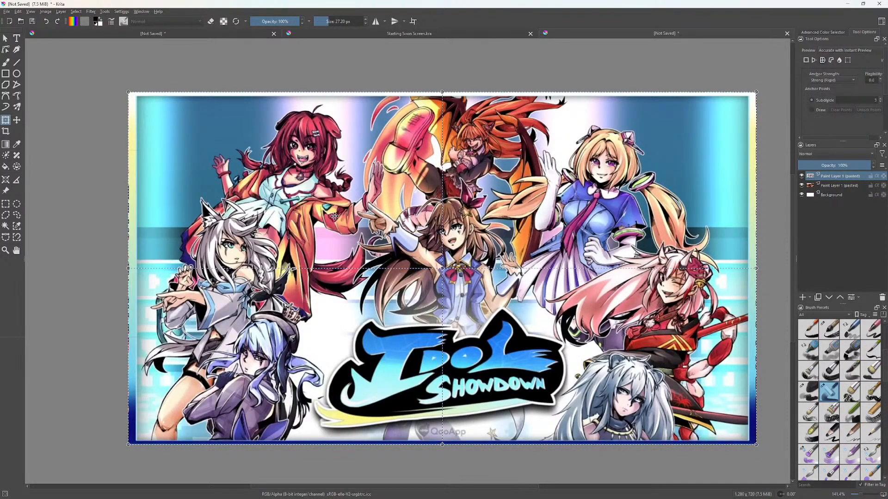
pyautogui.moveTo(756, 95); pyautogui.dragTo(633, 174)
pyautogui.hotkey('ctrl', 'z')
pyautogui.hotkey('ctrl', 'z')
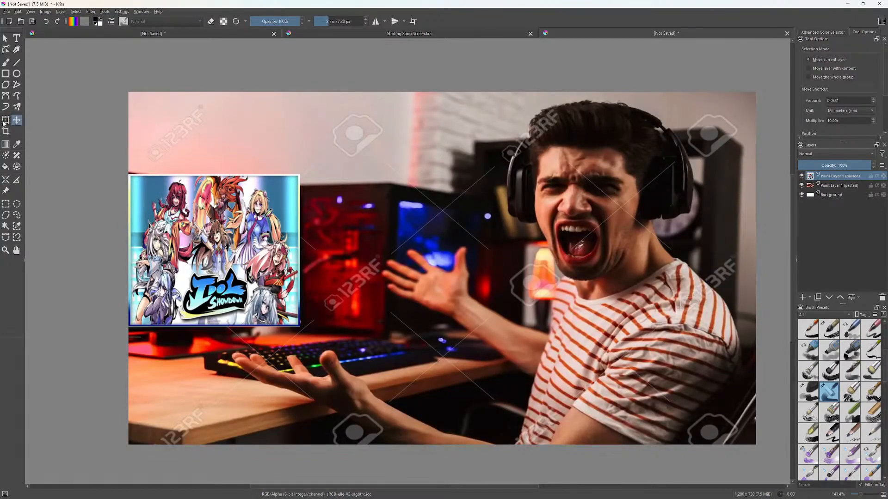
pyautogui.rightClick(222, 206)
pyautogui.click(238, 232)
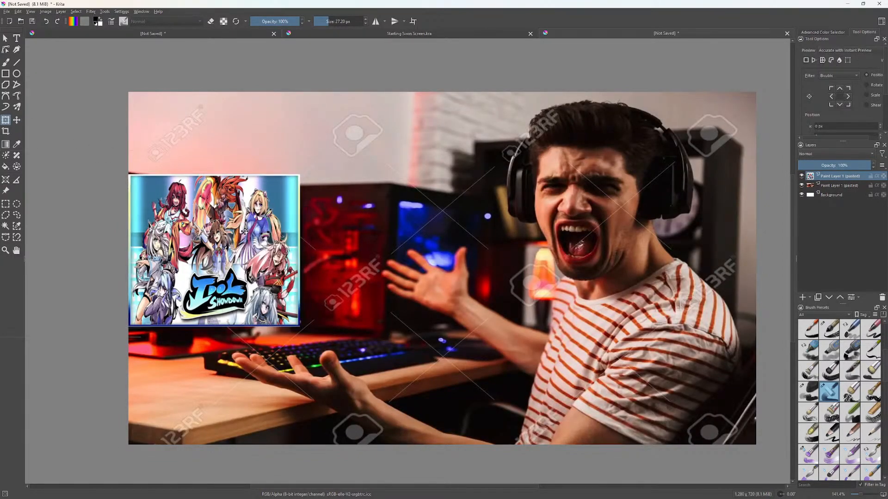
pyautogui.moveTo(300, 175); pyautogui.dragTo(283, 197)
pyautogui.hotkey('ctrl', 'z')
pyautogui.rightClick(282, 213)
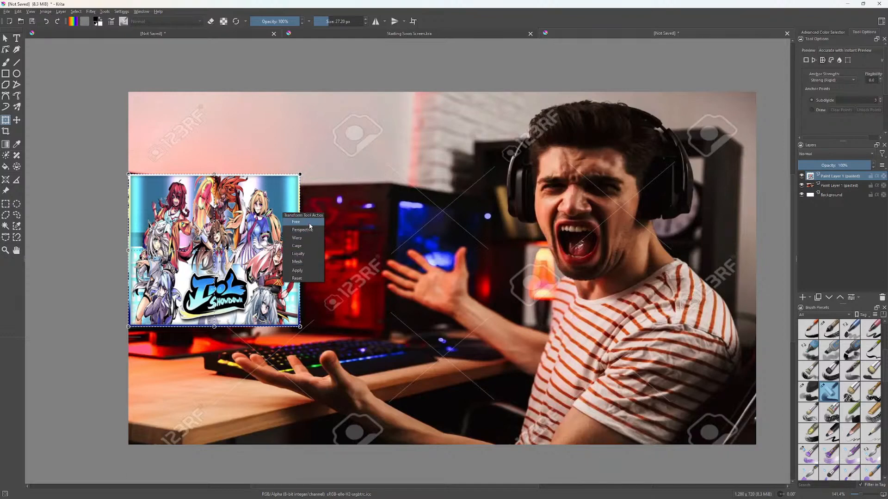
pyautogui.click(309, 225)
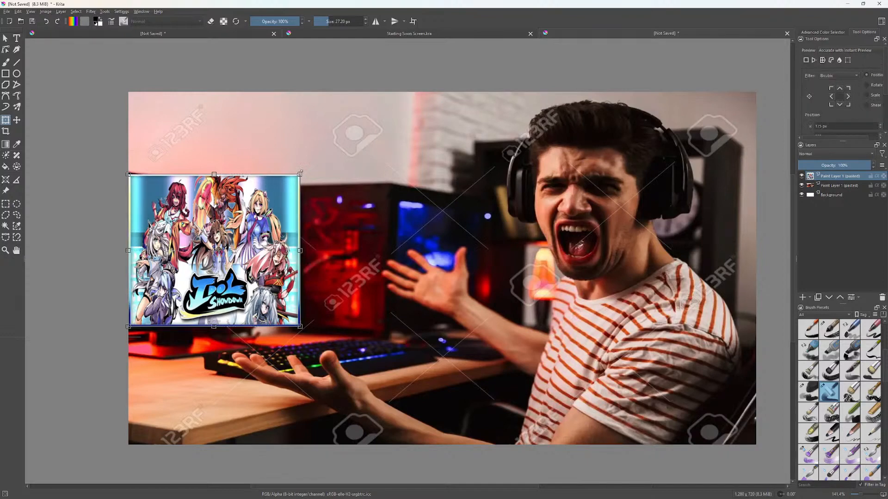
# Perspective-transform the artwork's right corners to match the slant of the gamer's monitor screen, and apply it.
pyautogui.rightClick(289, 211)
pyautogui.click(305, 226)
pyautogui.moveTo(300, 175); pyautogui.dragTo(300, 202)
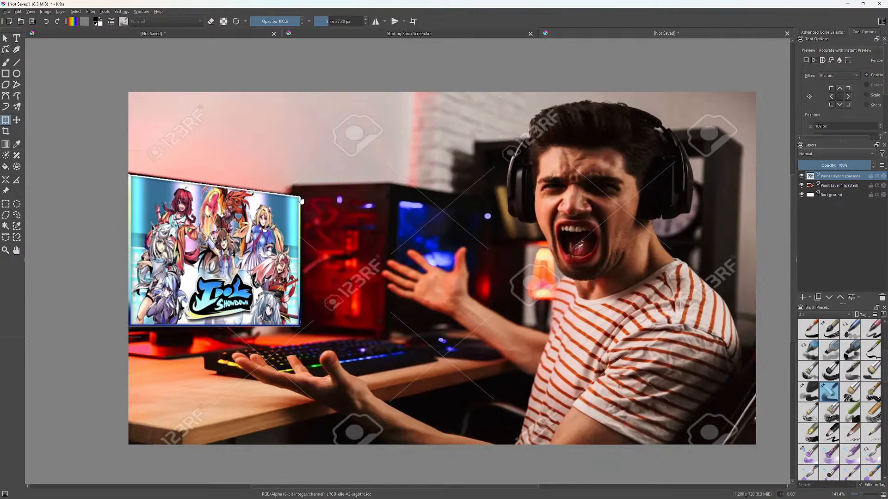
pyautogui.moveTo(300, 325); pyautogui.dragTo(303, 322)
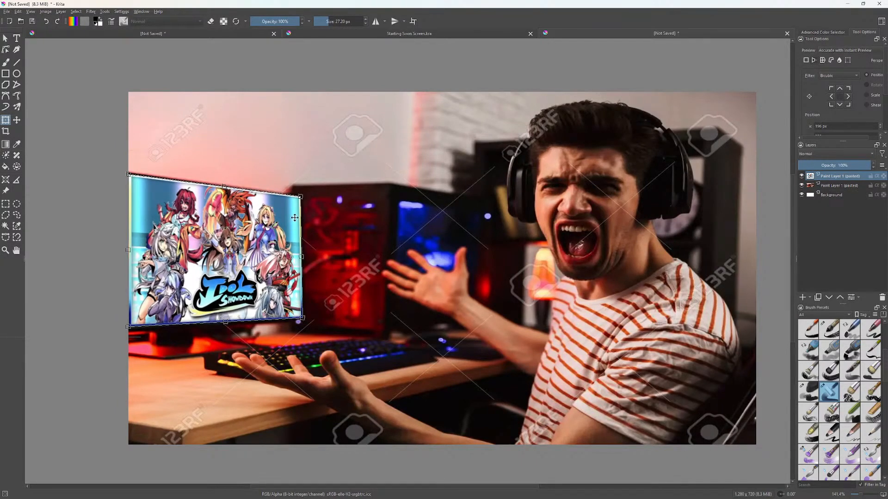
pyautogui.moveTo(302, 199); pyautogui.dragTo(303, 200)
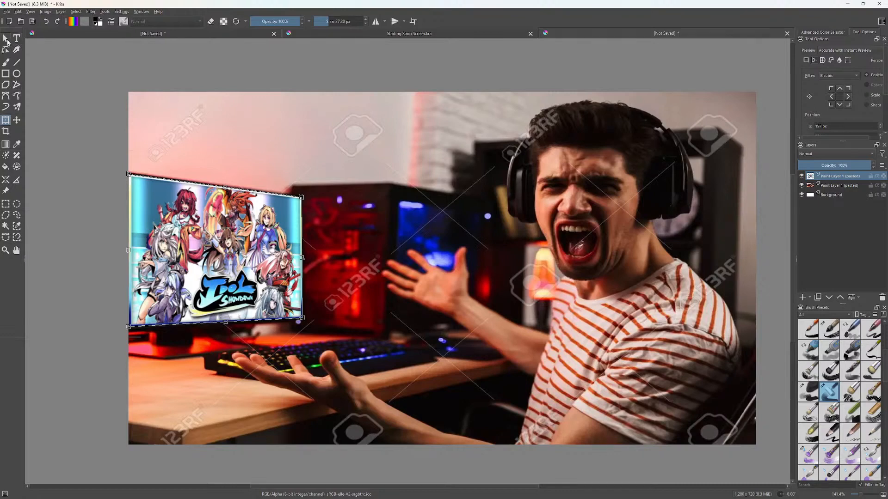
pyautogui.click(17, 119)
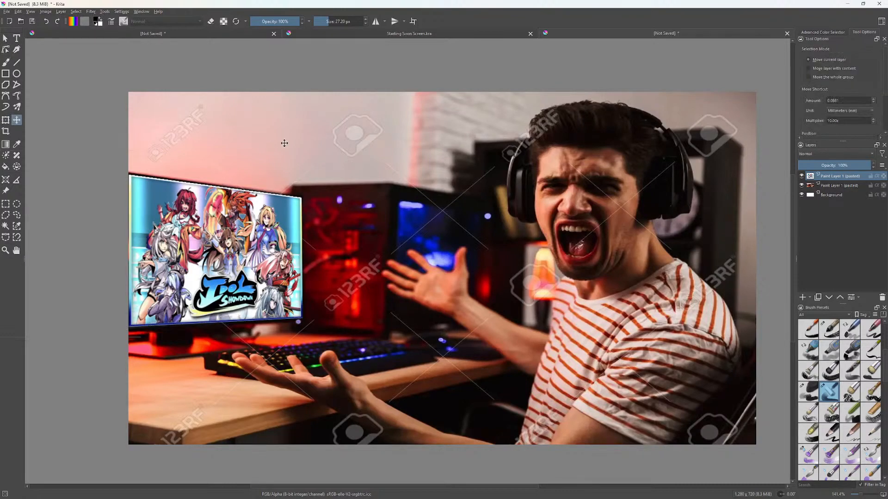
pyautogui.hotkey('ctrl', 't')
pyautogui.click(16, 120)
# Sample the wall color and paint over the 123RF camera watermark in the middle of the wall.
pyautogui.press('b')
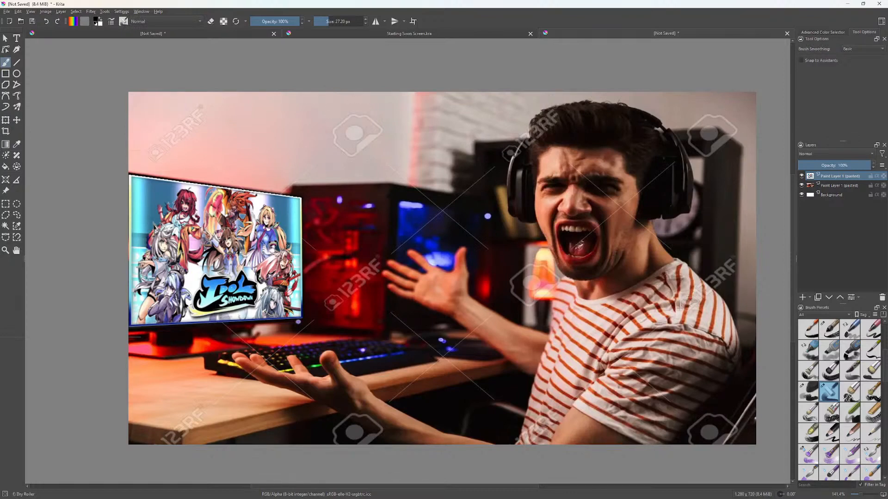
pyautogui.click(17, 145)
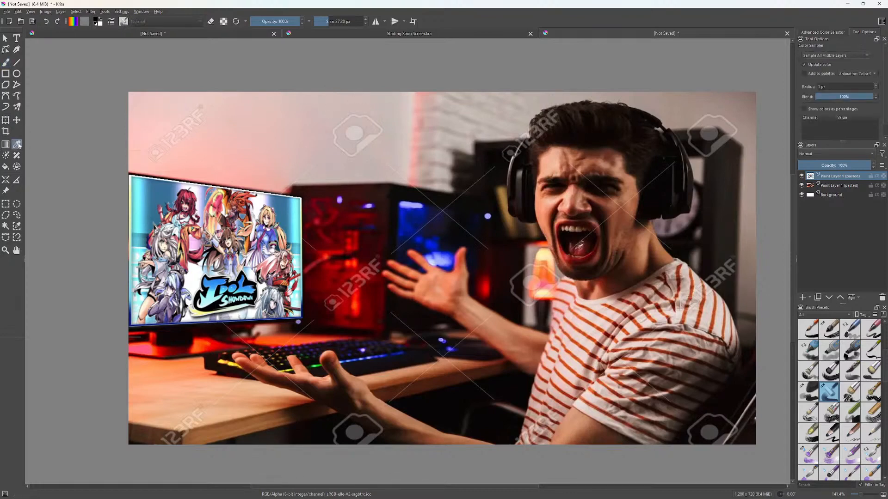
pyautogui.click(345, 108)
pyautogui.press('b')
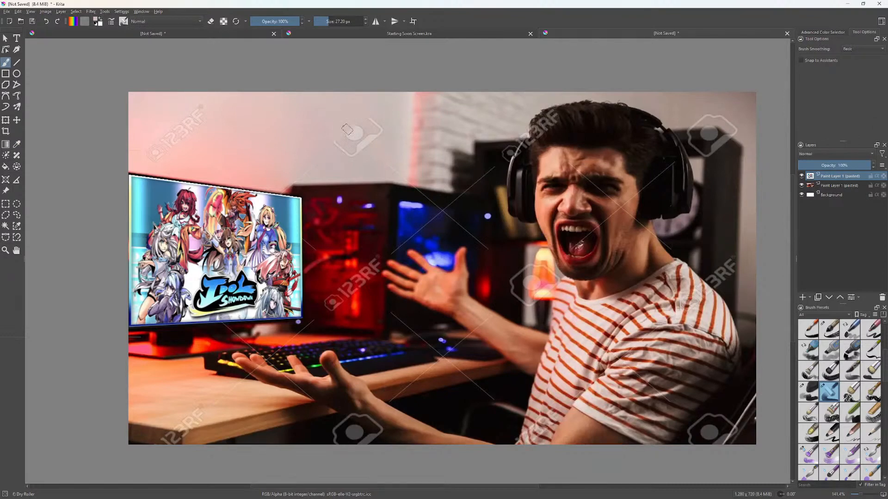
pyautogui.moveTo(336, 152); pyautogui.dragTo(370, 137)
# Paint over the diagonal 123RF watermark above the monitor with sampled wall colors, blending the surrounding wall.
pyautogui.click(16, 144)
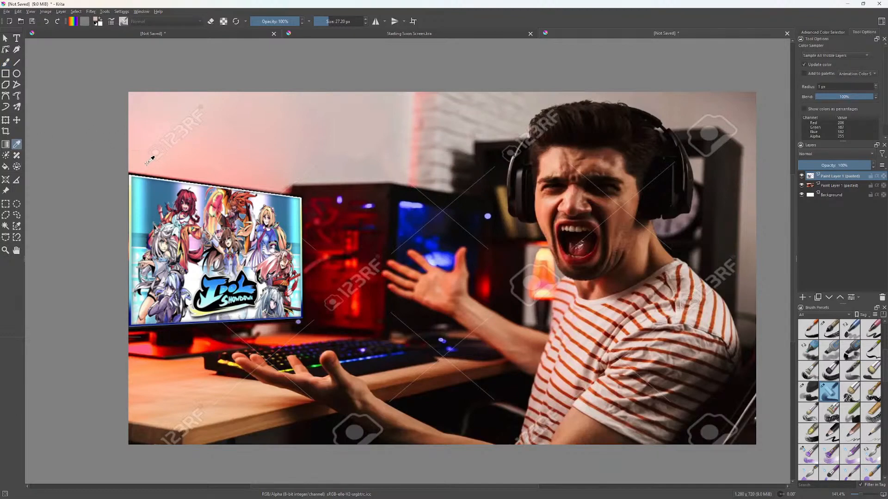
pyautogui.press('b')
pyautogui.moveTo(168, 150)
pyautogui.mouseDown()
pyautogui.moveTo(204, 109)
pyautogui.moveTo(164, 138)
pyautogui.moveTo(188, 126)
pyautogui.moveTo(170, 144)
pyautogui.moveTo(211, 117)
pyautogui.moveTo(187, 128)
pyautogui.moveTo(199, 113)
pyautogui.mouseUp()
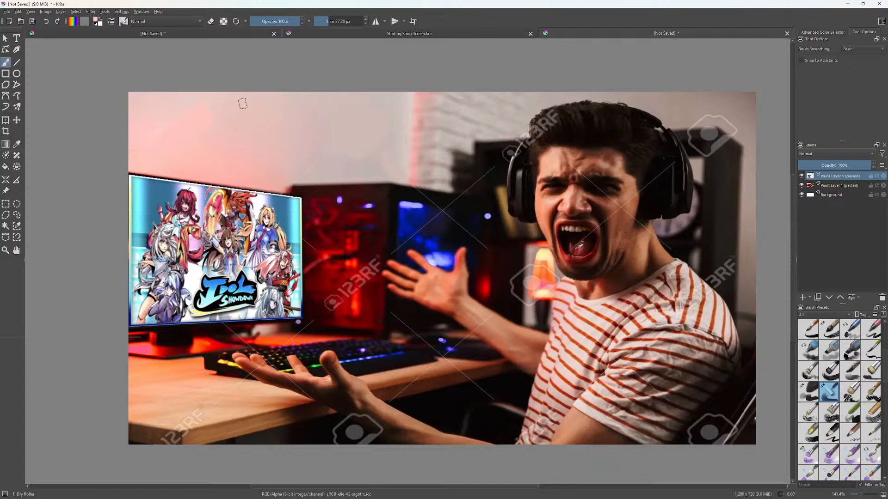
pyautogui.keyDown('ctrl'); pyautogui.click(222, 122); pyautogui.keyUp('ctrl')
pyautogui.moveTo(192, 100)
pyautogui.mouseDown()
pyautogui.moveTo(182, 99)
pyautogui.moveTo(210, 119)
pyautogui.moveTo(185, 107)
pyautogui.moveTo(228, 130)
pyautogui.mouseUp()
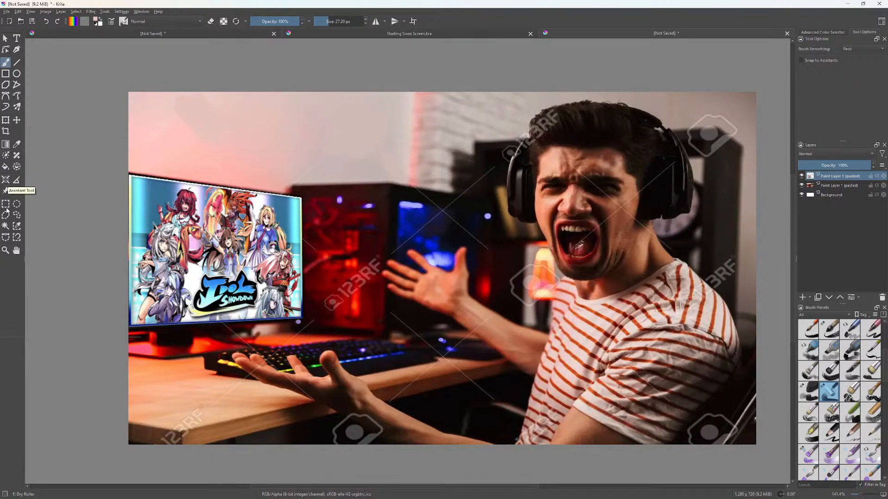
# Try to smooth the painted wall patches above the monitor with the Smart Patch tool.
pyautogui.click(6, 107)
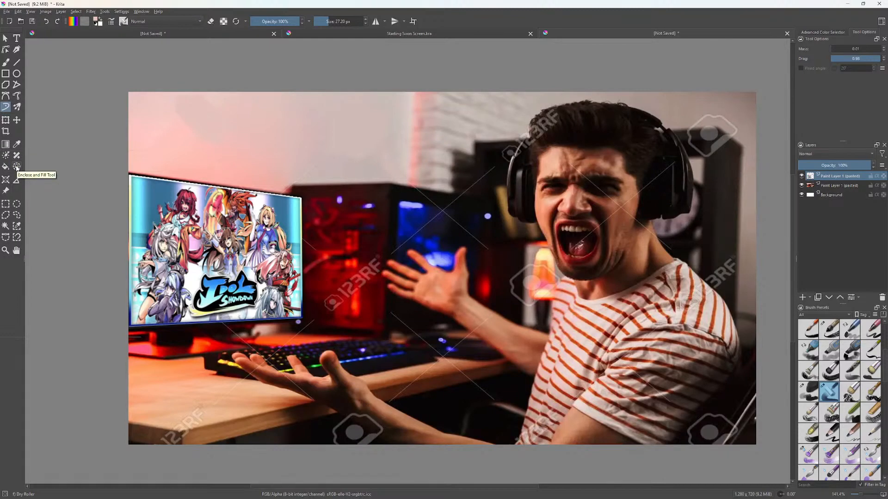
pyautogui.click(16, 154)
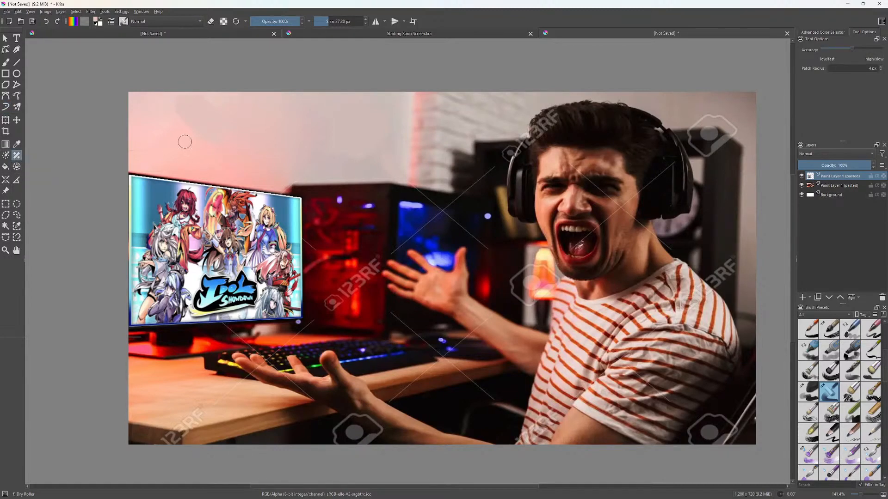
pyautogui.moveTo(184, 140)
pyautogui.mouseDown()
pyautogui.moveTo(178, 131)
pyautogui.moveTo(208, 115)
pyautogui.mouseUp()
pyautogui.moveTo(185, 149)
pyautogui.mouseDown()
pyautogui.moveTo(213, 119)
pyautogui.moveTo(155, 146)
pyautogui.mouseUp()
# Try a colorize mask on the artwork layer, and undo it.
pyautogui.click(5, 156)
pyautogui.click(183, 130)
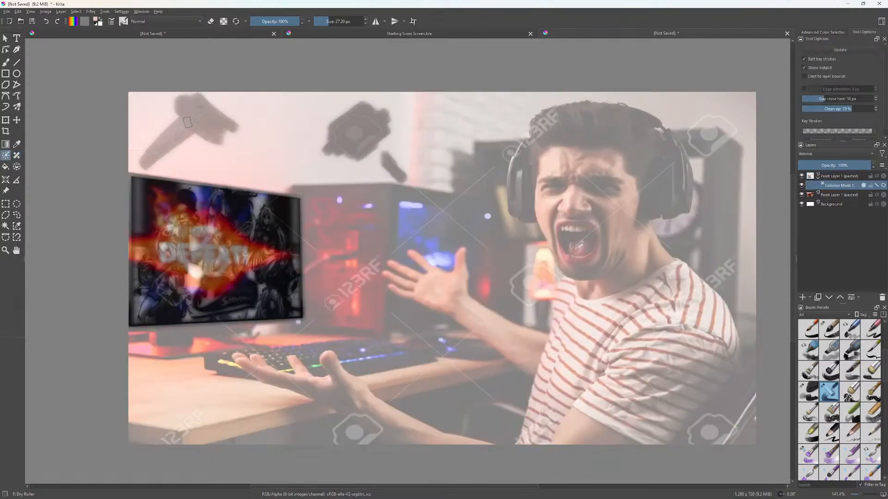
pyautogui.hotkey('ctrl', 'z')
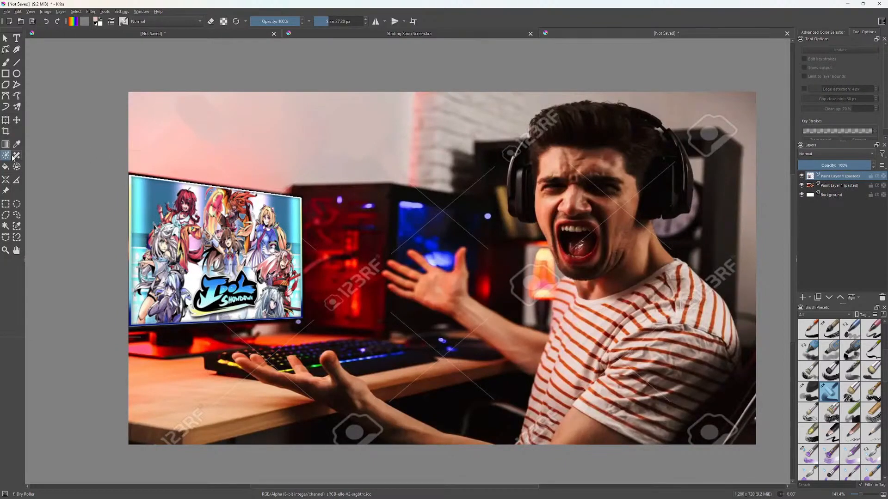
# Undo the paint strokes covering the wall watermarks.
pyautogui.hotkey('ctrl', 'z')
pyautogui.hotkey('ctrl', 'z')
pyautogui.hotkey('ctrl', 'z')
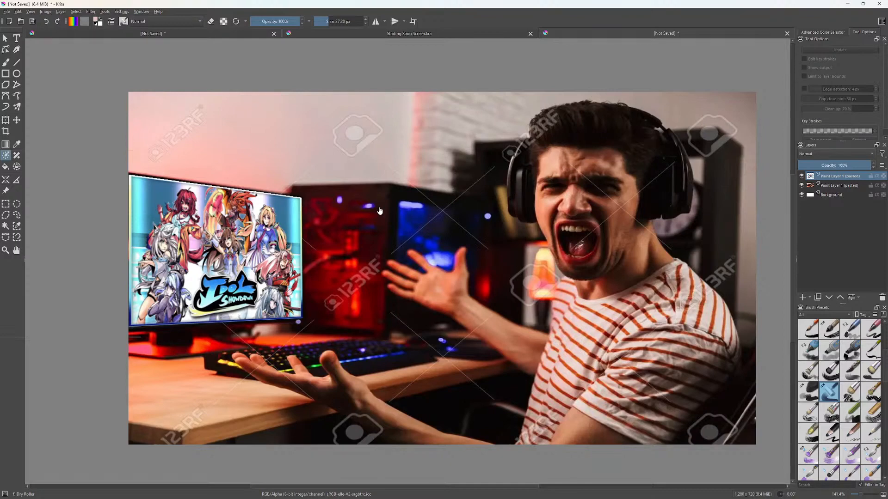
# Switch to the browser and return to the image results for "Idol Showdown".
pyautogui.hotkey('alt', 'Tab')
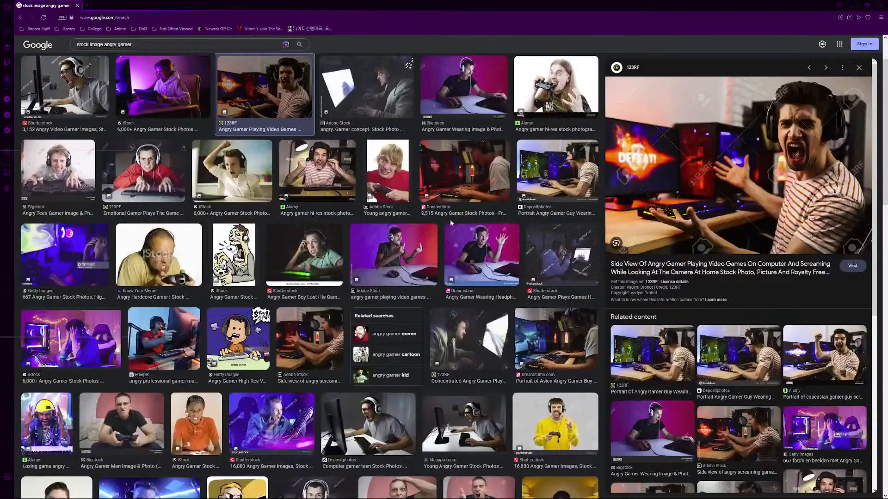
pyautogui.click(20, 17)
pyautogui.click(20, 17)
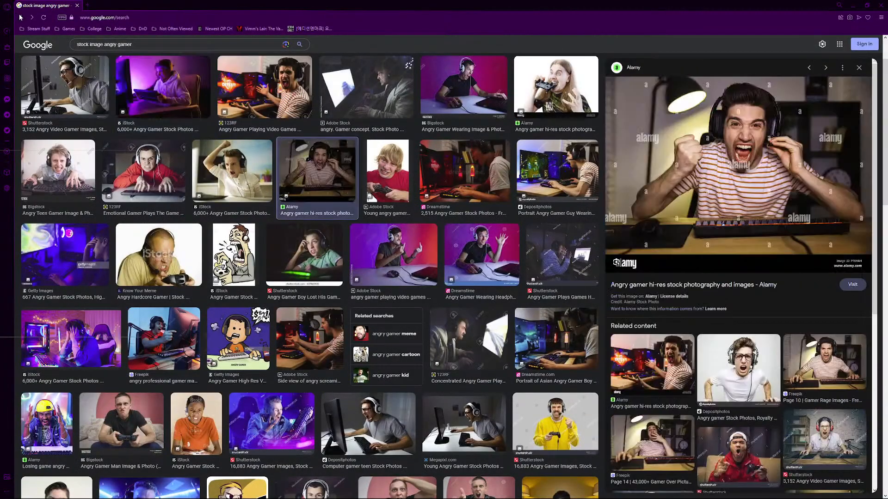
pyautogui.click(20, 18)
pyautogui.click(20, 18)
pyautogui.click(20, 18)
pyautogui.click(20, 17)
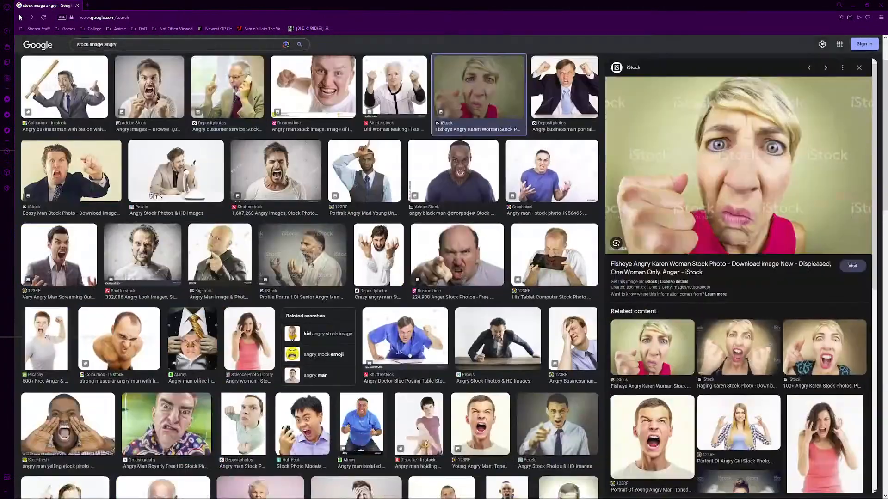
pyautogui.click(19, 17)
pyautogui.click(20, 17)
pyautogui.click(32, 17)
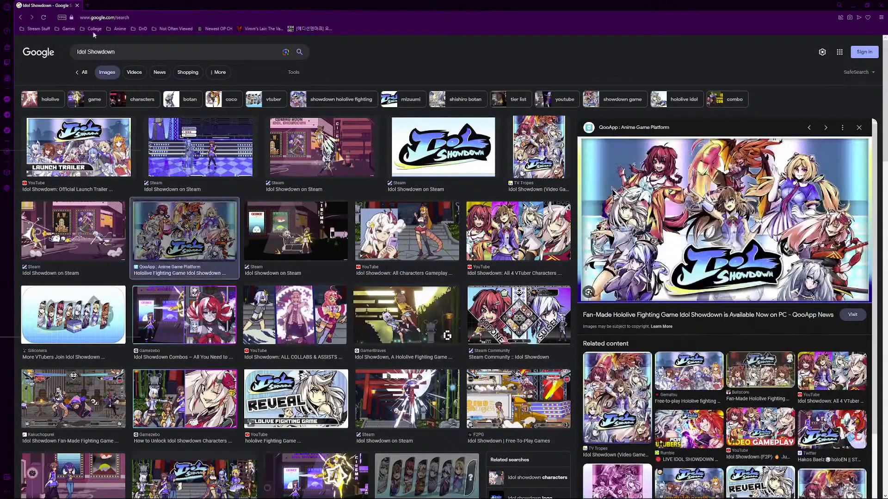
# Copy the Idol Showdown logo image from the Steam result and paste it into the Krita thumbnail as the attached bitmap.
pyautogui.click(432, 154)
pyautogui.rightClick(694, 244)
pyautogui.click(733, 313)
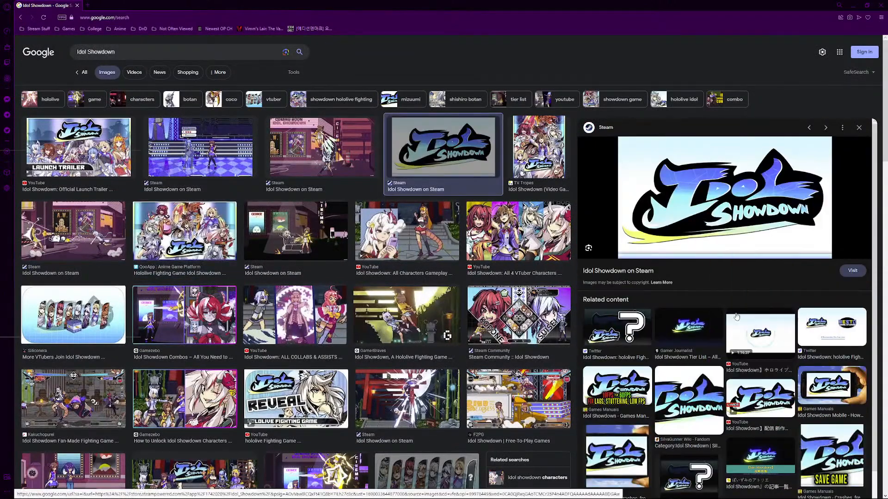
pyautogui.hotkey('alt', 'Tab')
pyautogui.hotkey('ctrl', 'v')
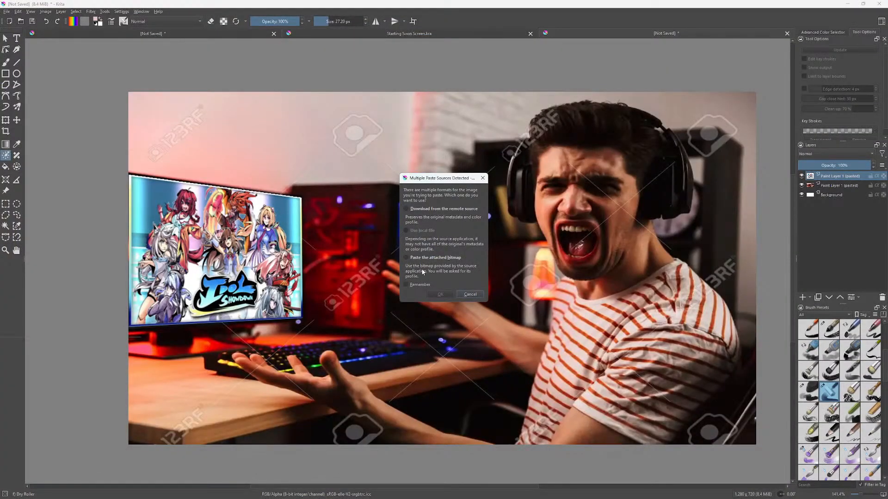
pyautogui.click(413, 258)
pyautogui.click(435, 292)
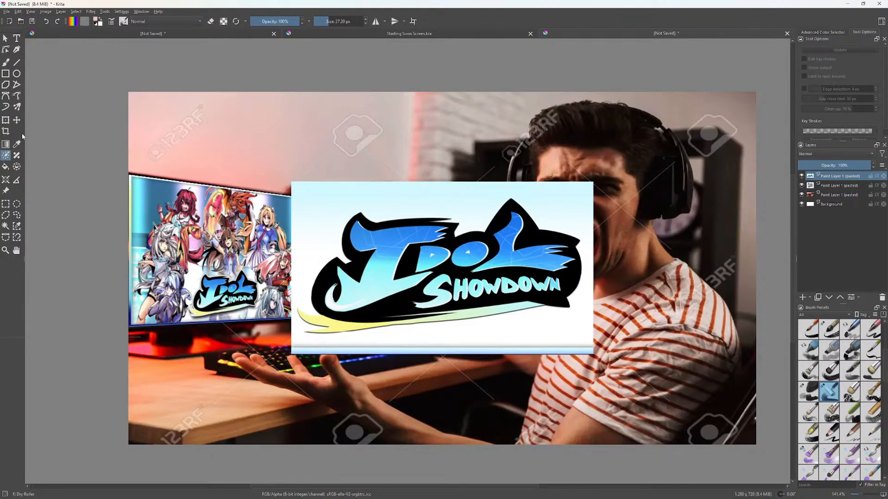
# Remove the light background around the pasted Idol Showdown logo with a contiguous selection, including the lower strip, and clear the selection.
pyautogui.click(6, 226)
pyautogui.click(380, 206)
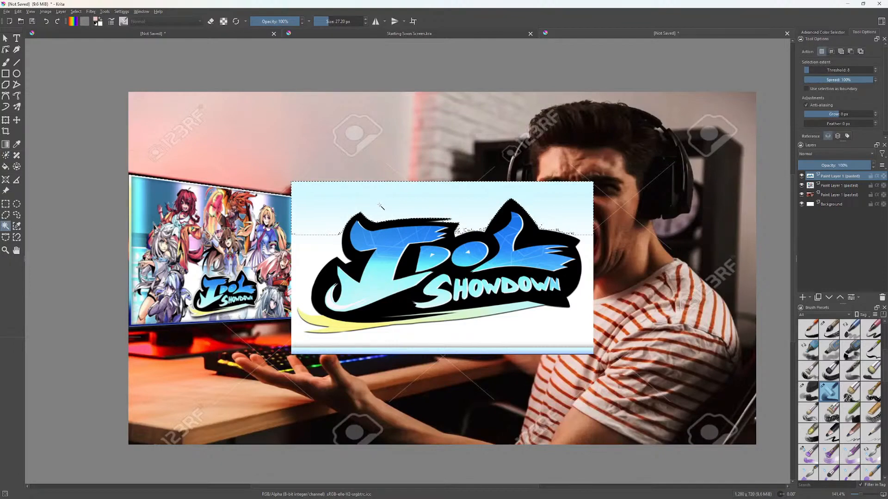
pyautogui.keyDown('shift'); pyautogui.click(322, 255); pyautogui.keyUp('shift')
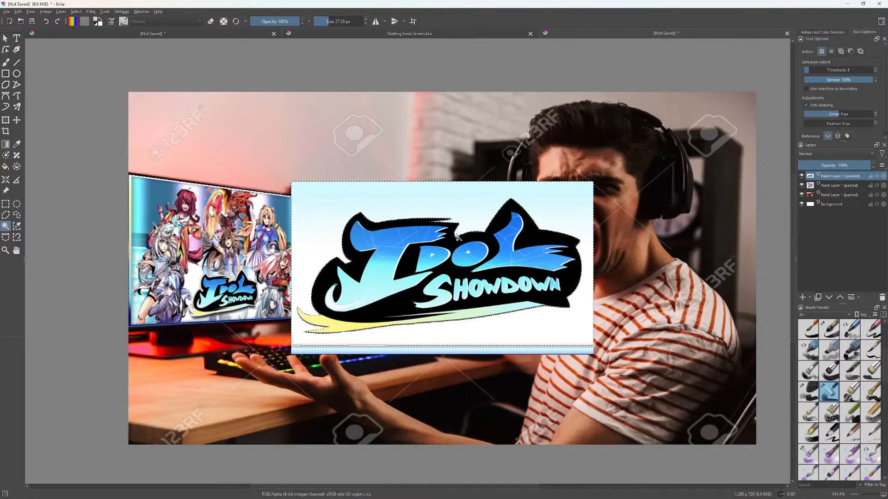
pyautogui.keyDown('shift'); pyautogui.click(422, 350); pyautogui.keyUp('shift')
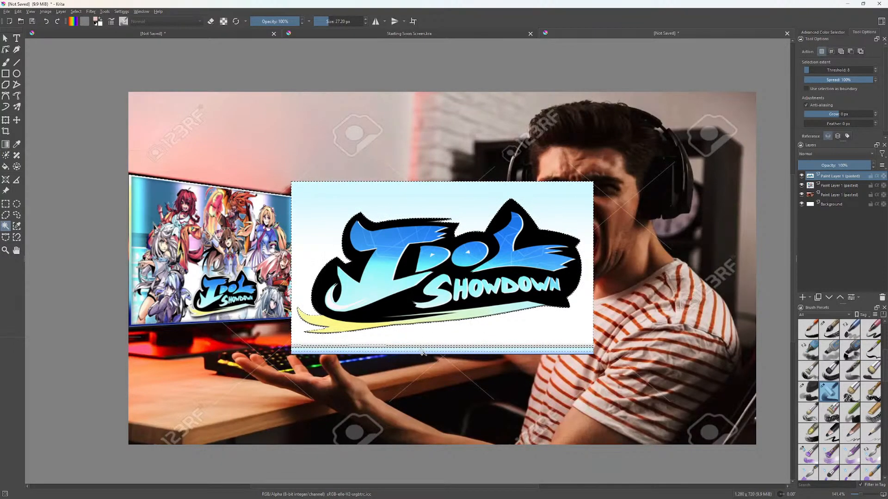
pyautogui.keyDown('shift'); pyautogui.click(421, 348); pyautogui.keyUp('shift')
pyautogui.keyDown('shift'); pyautogui.click(422, 347); pyautogui.keyUp('shift')
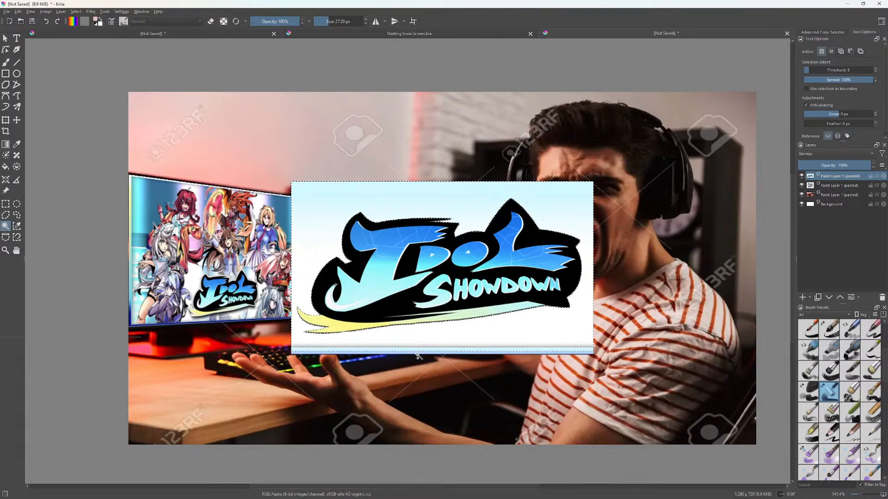
pyautogui.keyDown('shift'); pyautogui.click(418, 353); pyautogui.keyUp('shift')
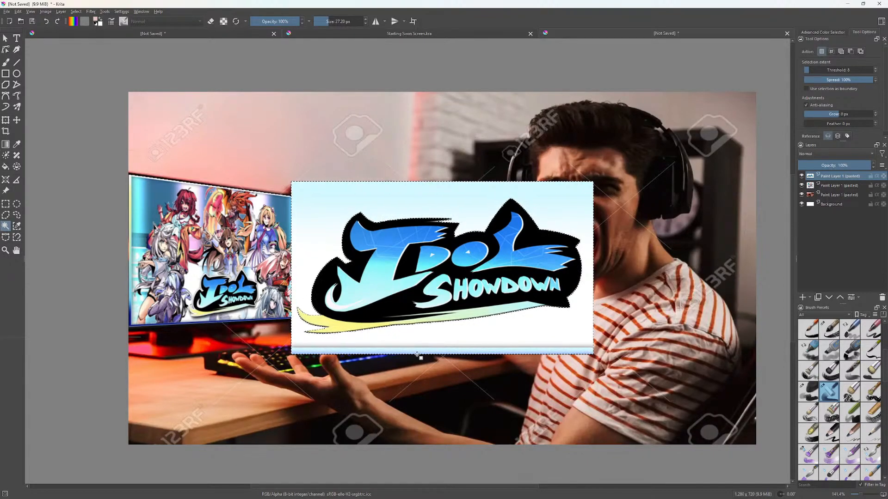
pyautogui.press('Delete')
pyautogui.rightClick(424, 344)
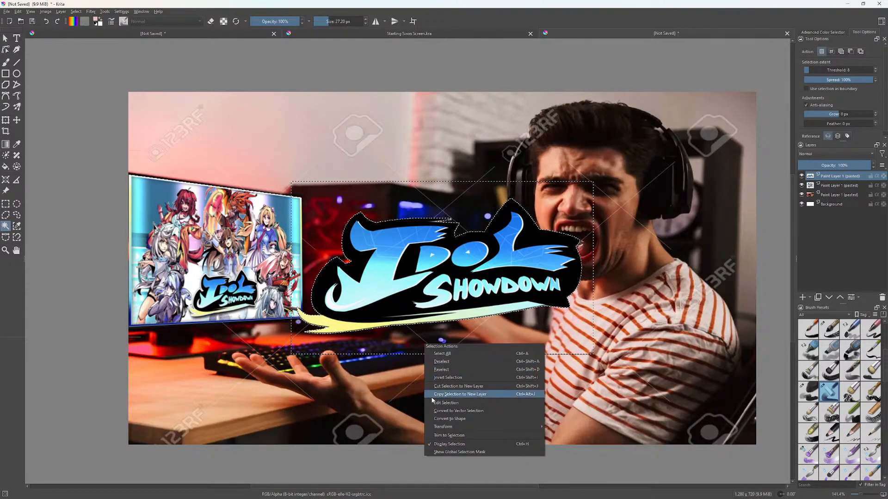
pyautogui.click(442, 362)
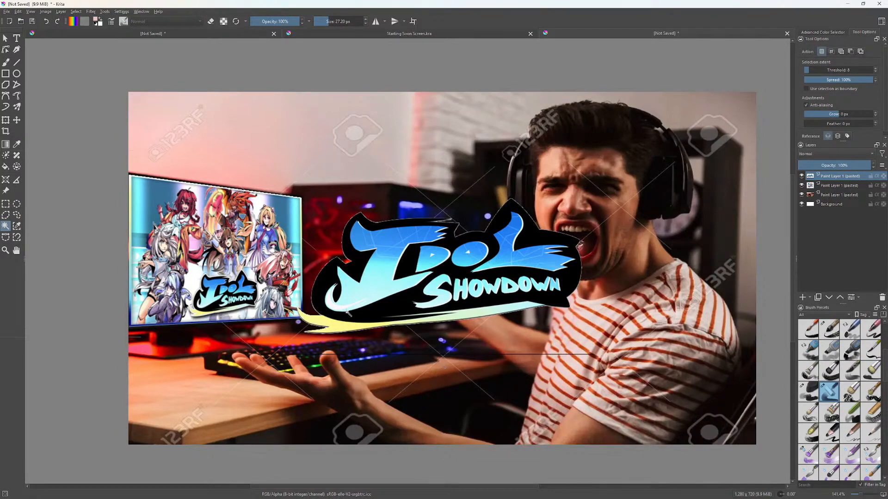
# Enlarge the Idol Showdown logo and place it over the gamer's striped shirt in the lower part of the photo.
pyautogui.click(6, 120)
pyautogui.moveTo(415, 276); pyautogui.dragTo(653, 364)
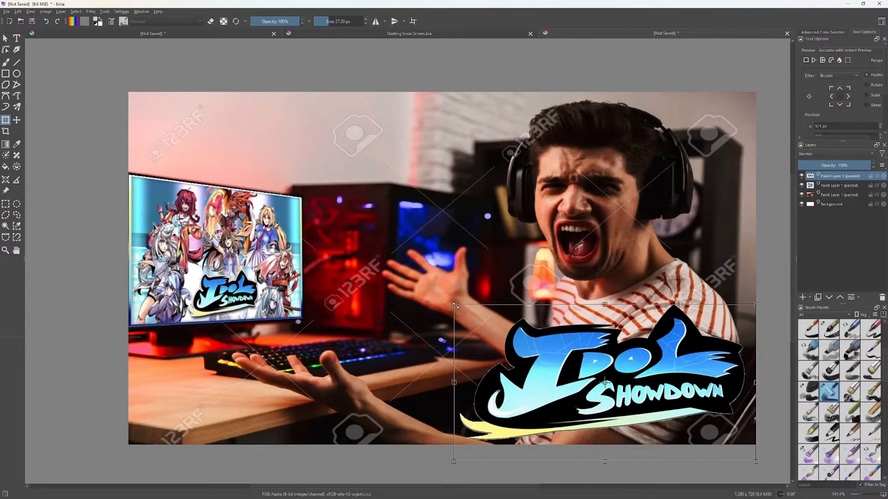
pyautogui.moveTo(605, 382); pyautogui.dragTo(558, 370)
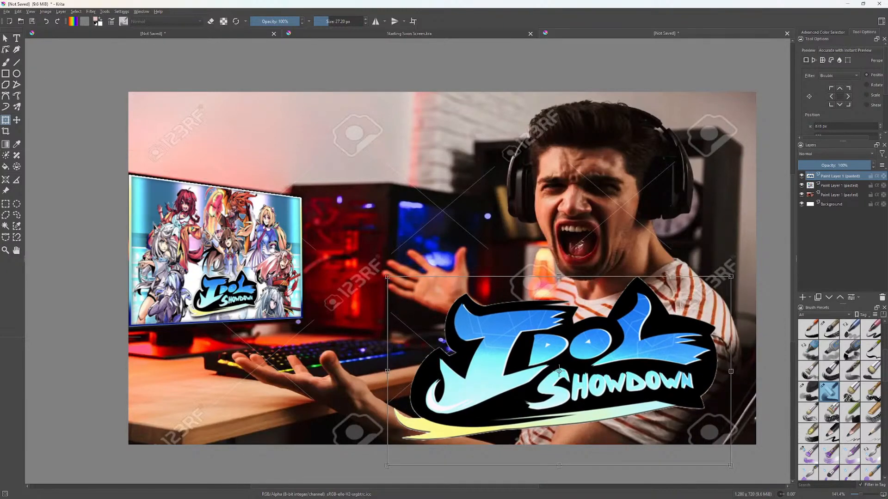
pyautogui.click(5, 39)
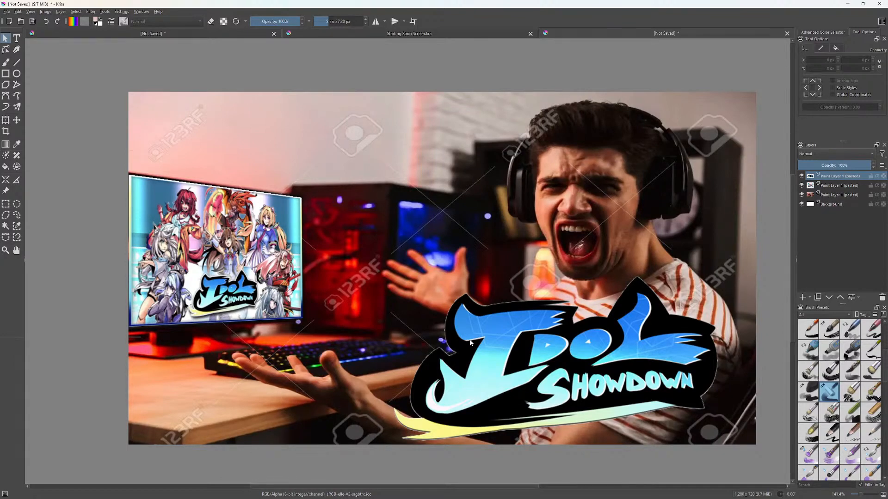
pyautogui.scroll(-2, 497, 341)
pyautogui.moveTo(511, 329); pyautogui.dragTo(473, 278)
pyautogui.scroll(1, 543, 271)
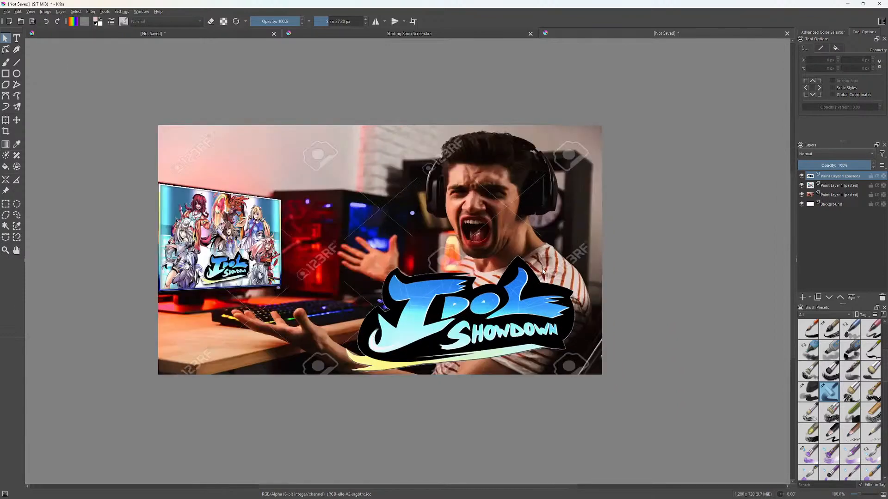
pyautogui.scroll(-1, 543, 271)
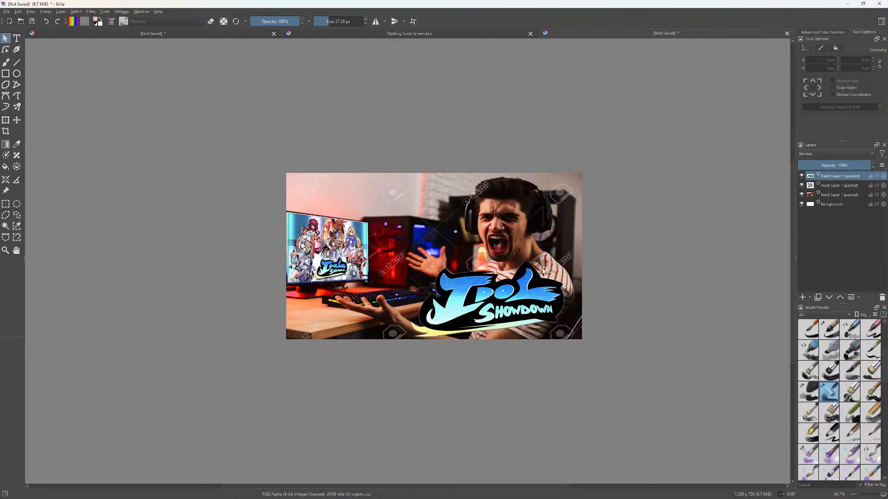
pyautogui.scroll(2, 543, 271)
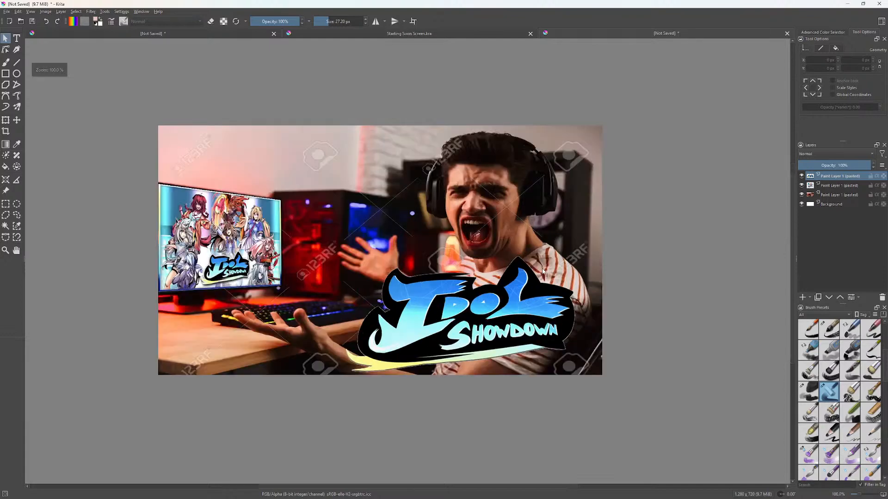
pyautogui.moveTo(445, 212); pyautogui.dragTo(497, 216)
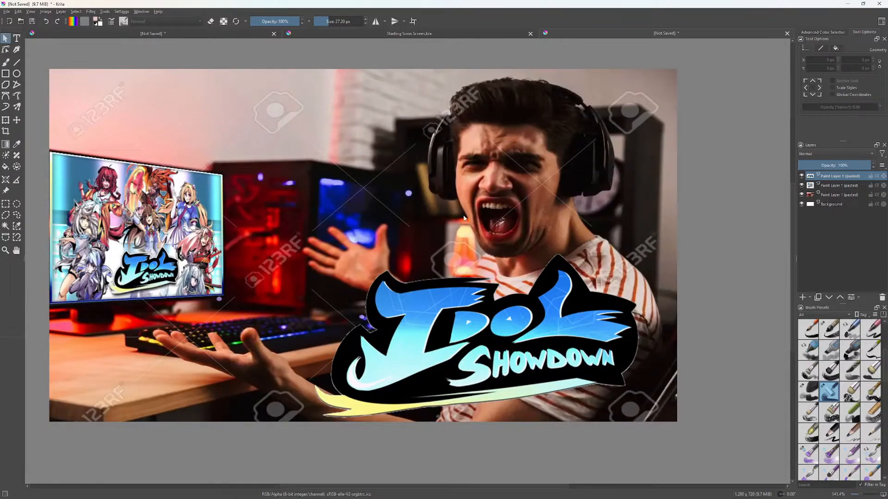
# Switch to the browser and search images for "Idol Showdown risu truck".
pyautogui.hotkey('alt', 'Tab')
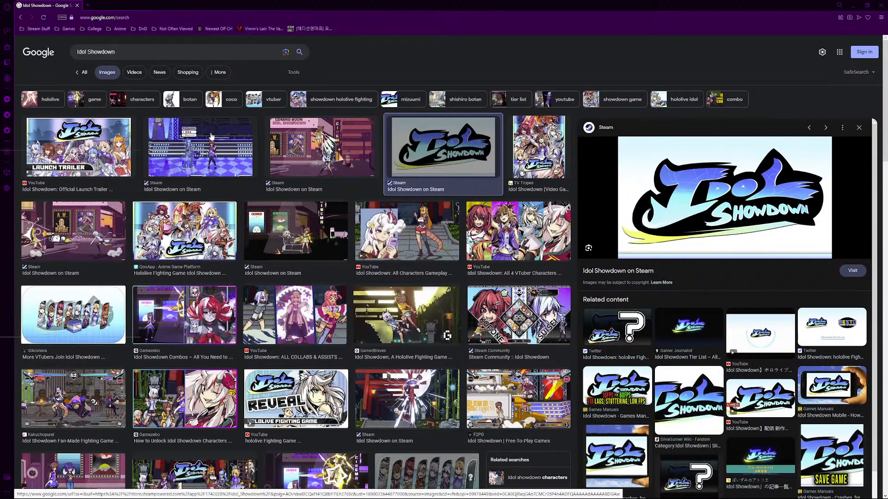
pyautogui.tripleClick(114, 52)
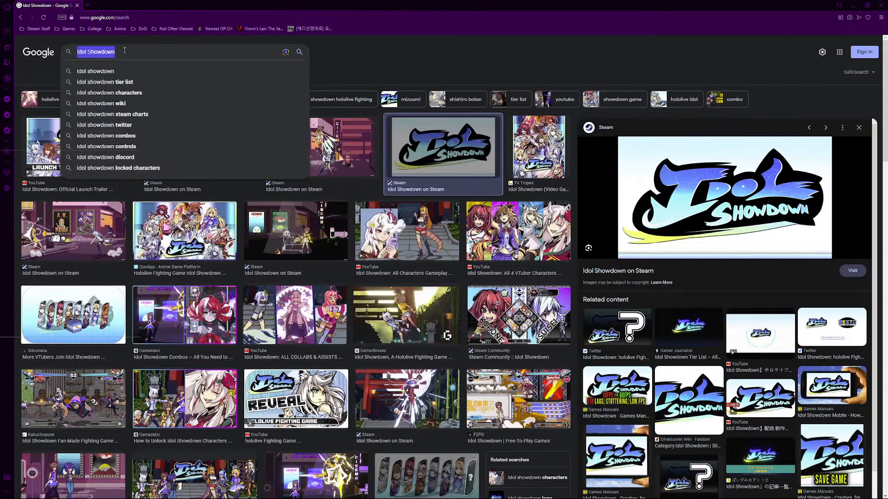
pyautogui.click(124, 51)
pyautogui.write('risu')
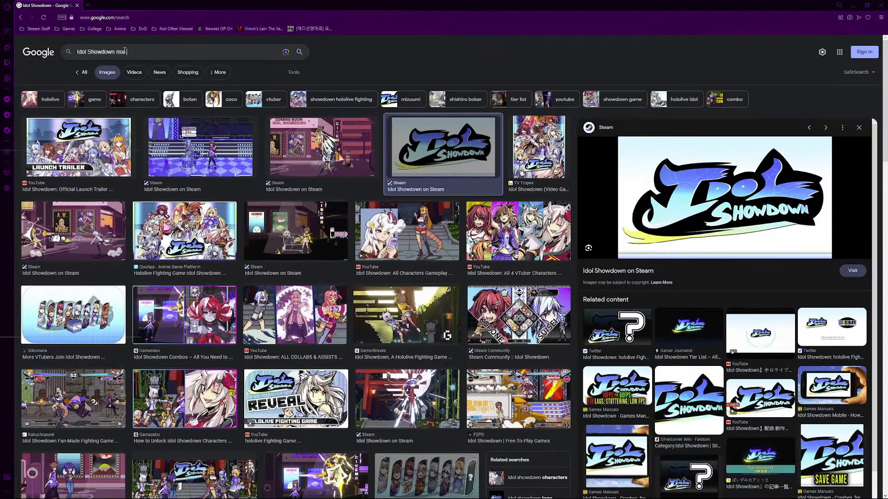
pyautogui.write('k')
pyautogui.scroll(-5, 318, 192)
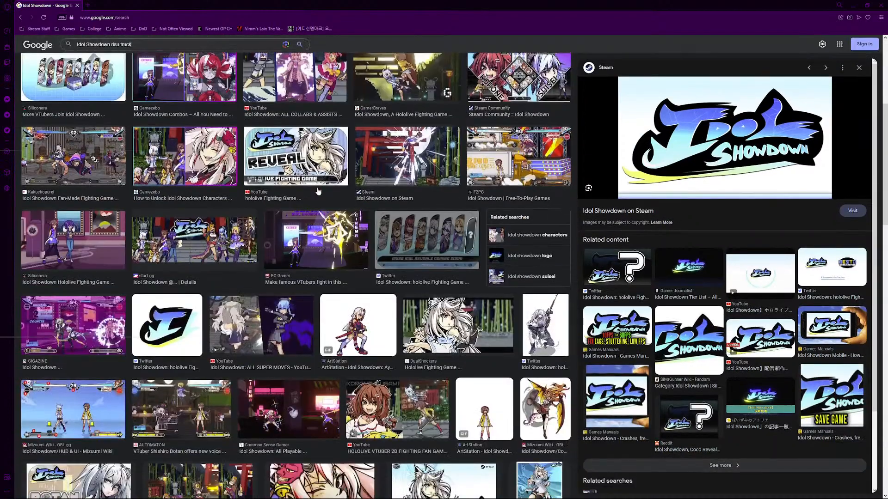
pyautogui.scroll(5, 317, 186)
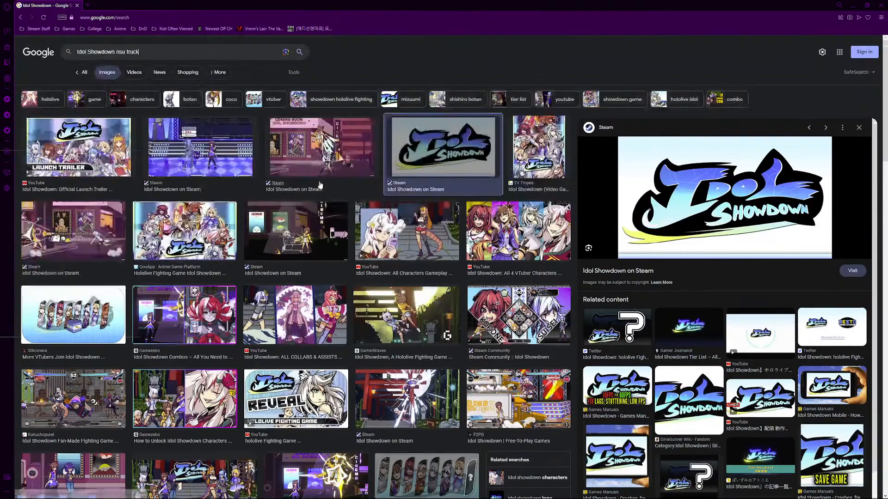
pyautogui.click(300, 52)
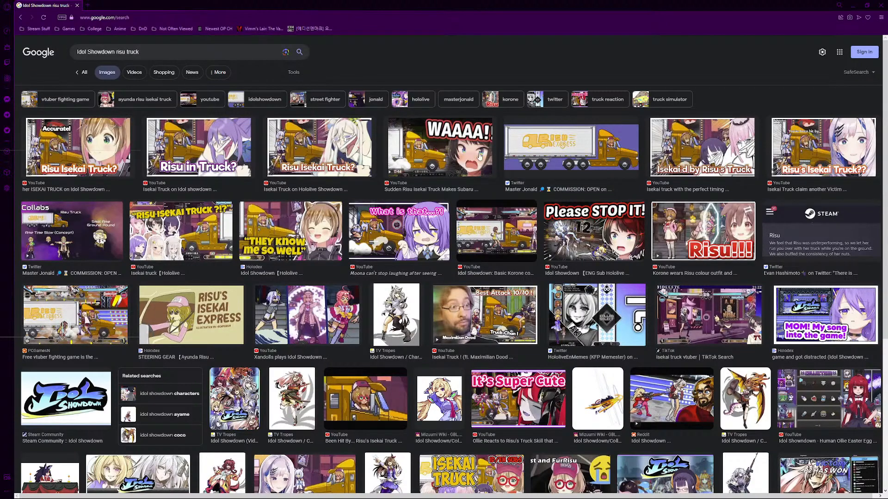
# Copy the Risu Express truck image from the Twitter result and paste it into the Krita thumbnail as the attached bitmap.
pyautogui.click(560, 149)
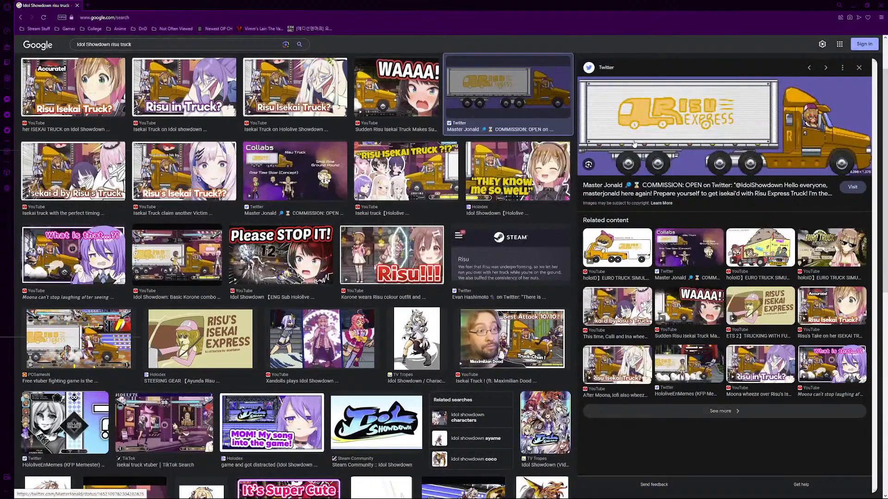
pyautogui.rightClick(634, 145)
pyautogui.click(659, 218)
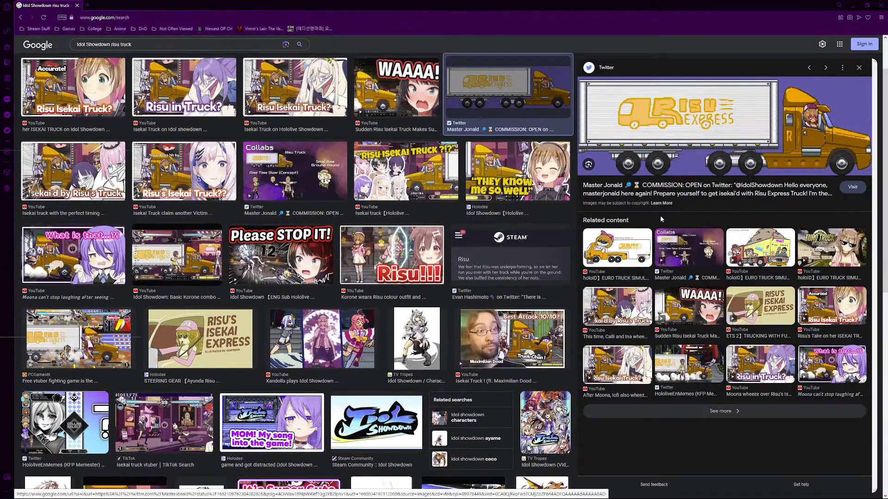
pyautogui.hotkey('alt', 'Tab')
pyautogui.hotkey('ctrl', 'v')
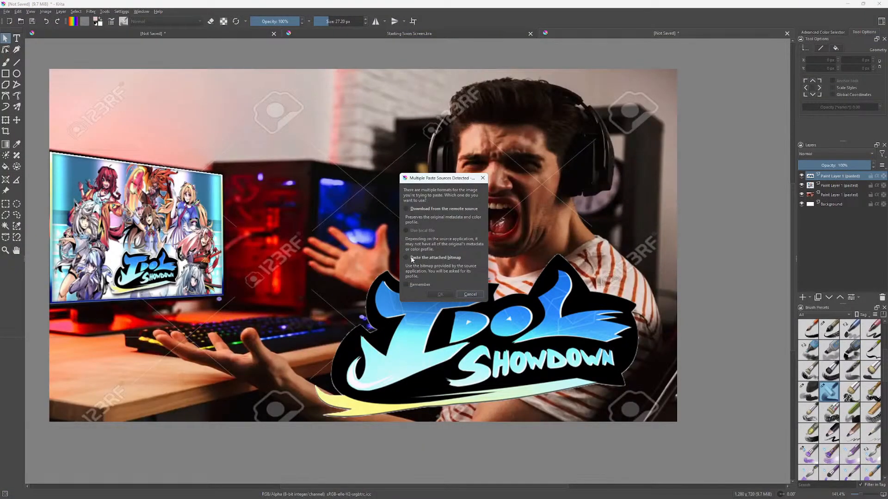
pyautogui.click(412, 258)
pyautogui.click(439, 294)
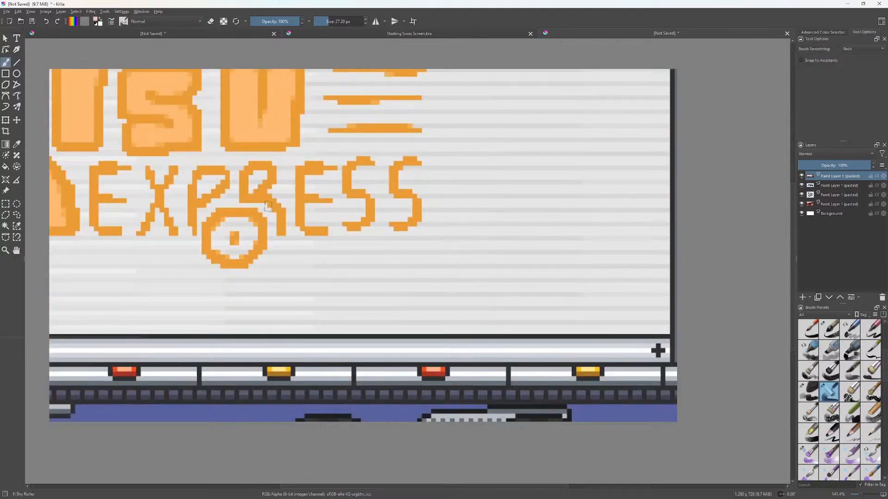
# Shrink the pasted Risu Express truck image so the whole truck fits inside the thumbnail and place it across the gamer photo.
pyautogui.click(6, 204)
pyautogui.scroll(-3, 662, 393)
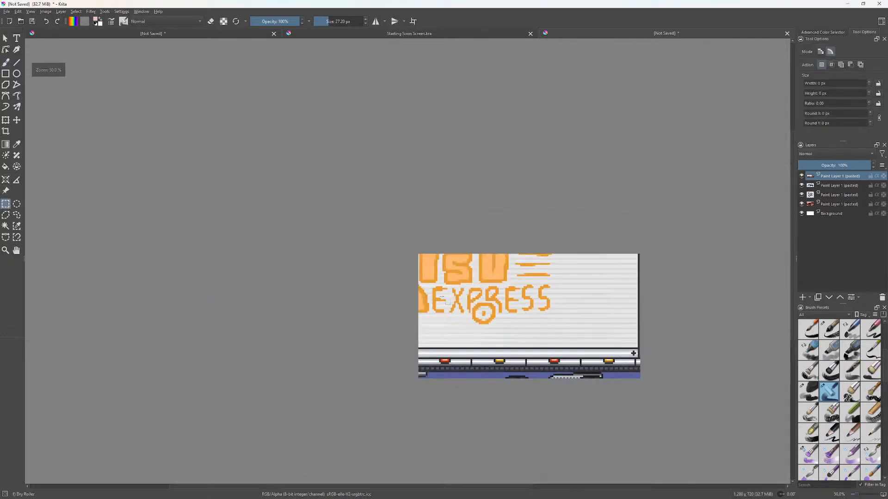
pyautogui.scroll(-1, 248, 226)
pyautogui.click(6, 120)
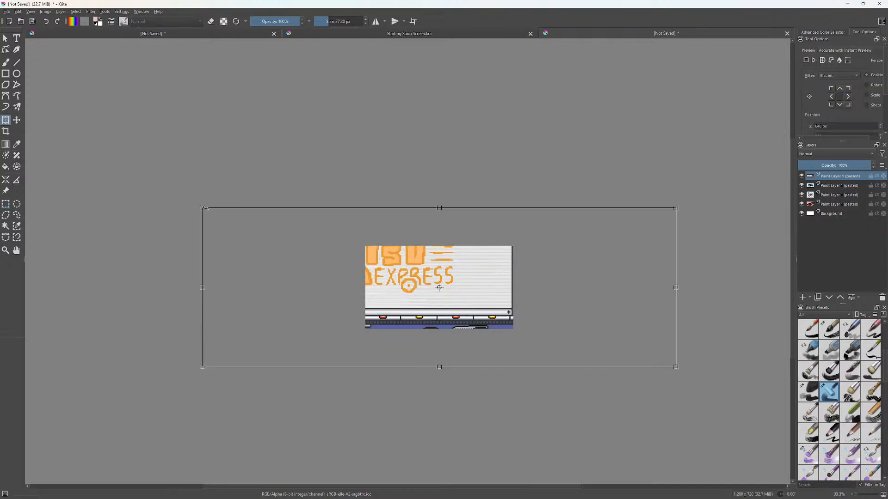
pyautogui.moveTo(342, 237); pyautogui.dragTo(308, 234)
pyautogui.hotkey('ctrl', 'z')
pyautogui.moveTo(439, 207); pyautogui.dragTo(439, 268)
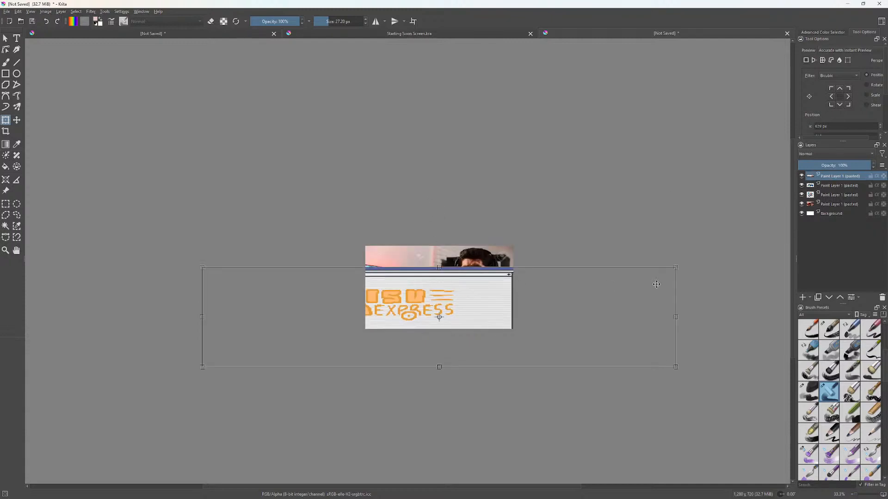
pyautogui.moveTo(675, 318); pyautogui.dragTo(326, 282)
pyautogui.moveTo(279, 301); pyautogui.dragTo(448, 270)
pyautogui.scroll(4, 455, 279)
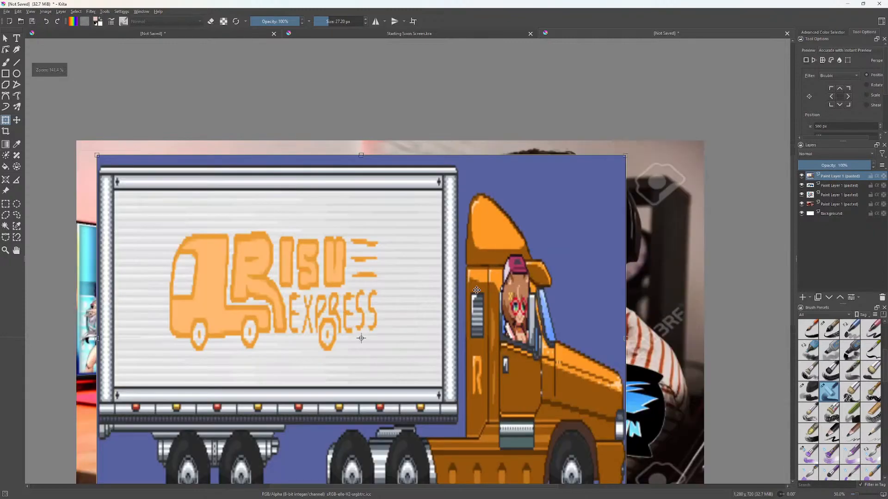
pyautogui.moveTo(625, 156); pyautogui.dragTo(640, 183)
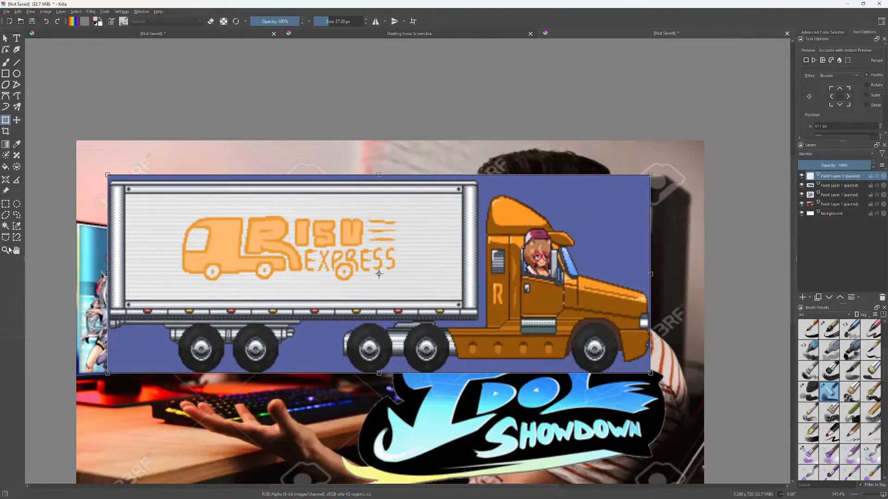
# Try to remove the purple background around the truck with a contiguous selection and deselect.
pyautogui.click(5, 226)
pyautogui.click(253, 362)
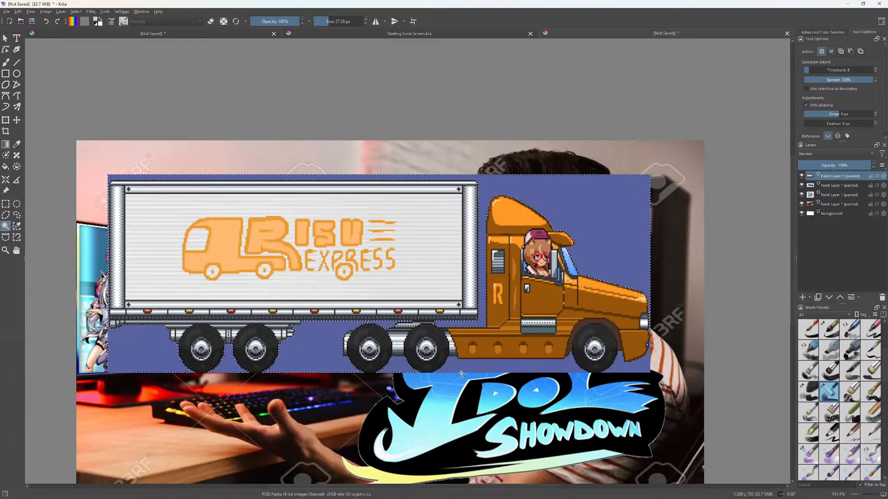
pyautogui.hotkey('ctrl', 'shift', 'i')
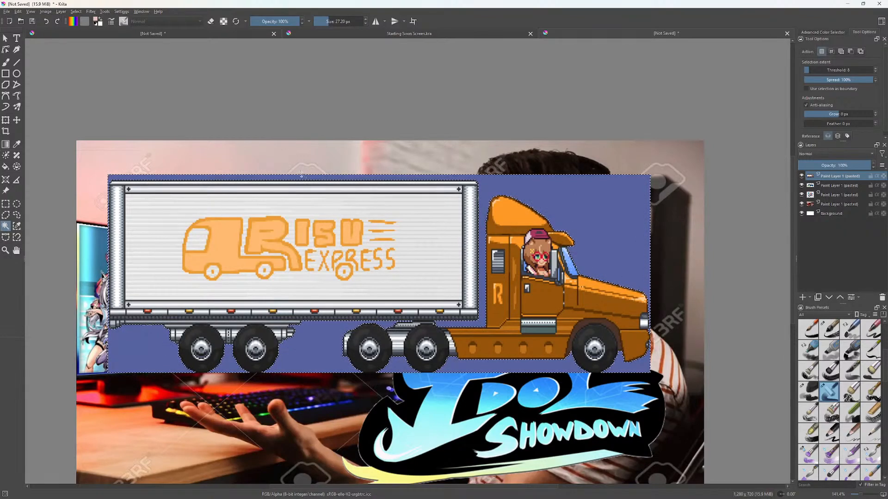
pyautogui.press('Delete')
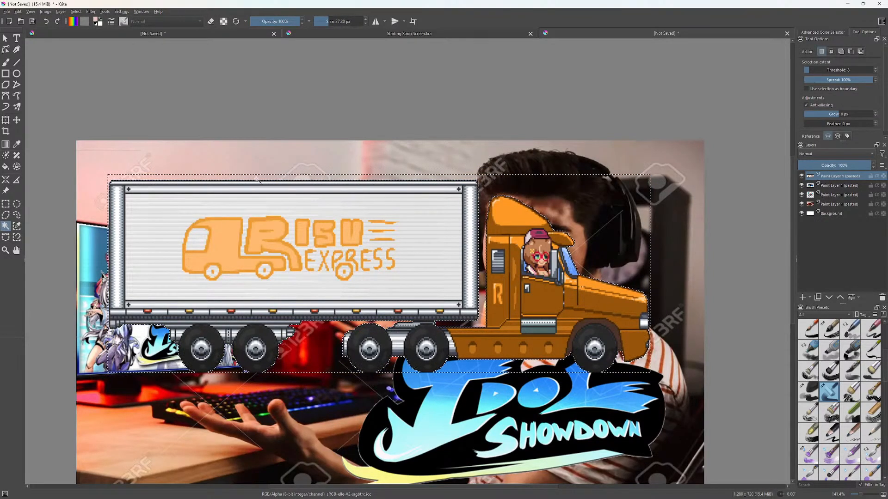
pyautogui.rightClick(301, 197)
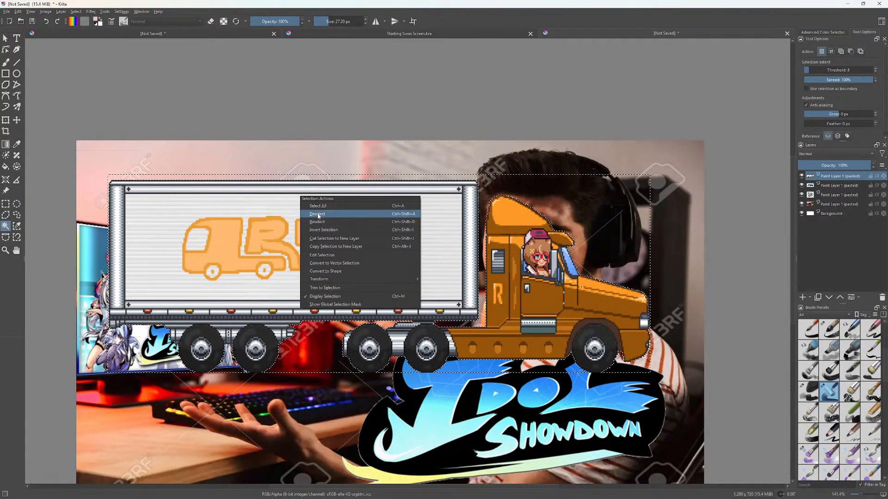
pyautogui.click(317, 214)
# Undo the removal of the truck's purple background and clear the selection.
pyautogui.hotkey('ctrl', 'z')
pyautogui.hotkey('ctrl', 'z')
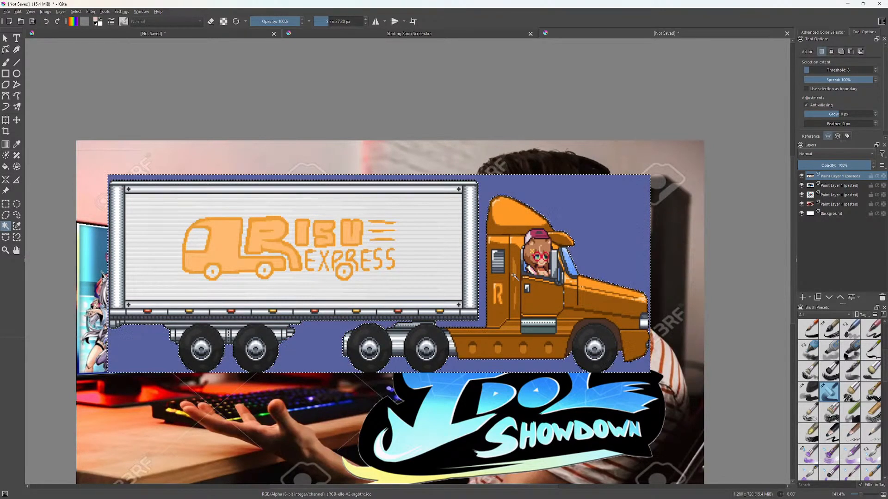
pyautogui.rightClick(200, 204)
pyautogui.click(217, 223)
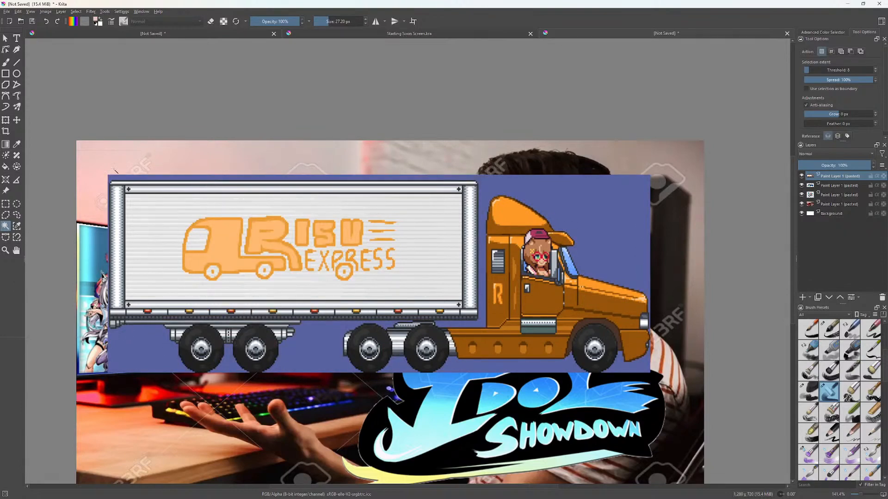
# Set the truck layer's opacity to 50%.
pyautogui.click(840, 165)
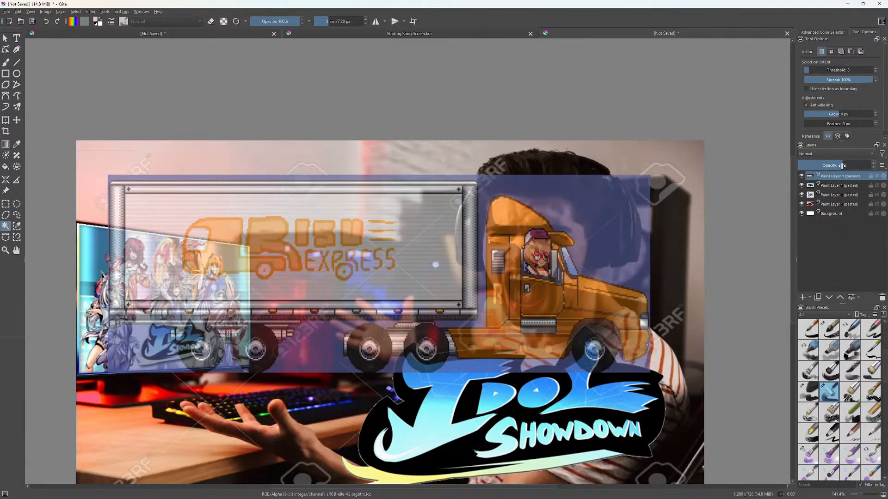
pyautogui.click(833, 167)
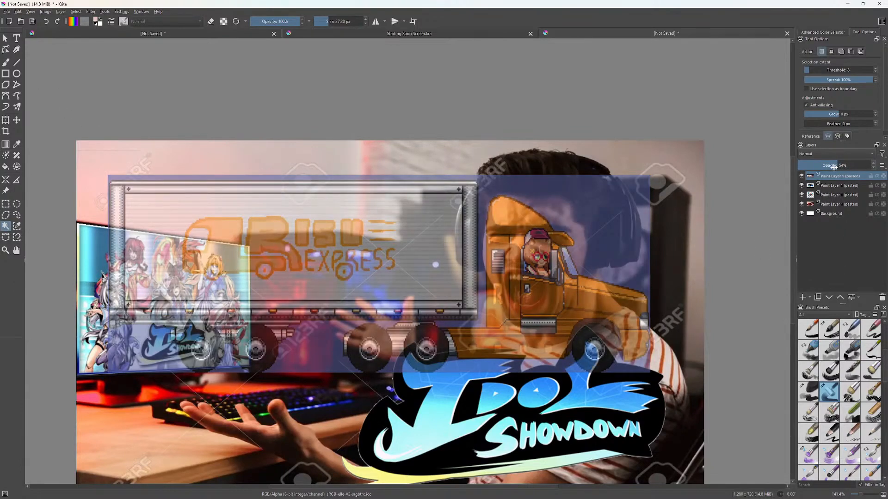
pyautogui.moveTo(833, 167); pyautogui.dragTo(831, 167)
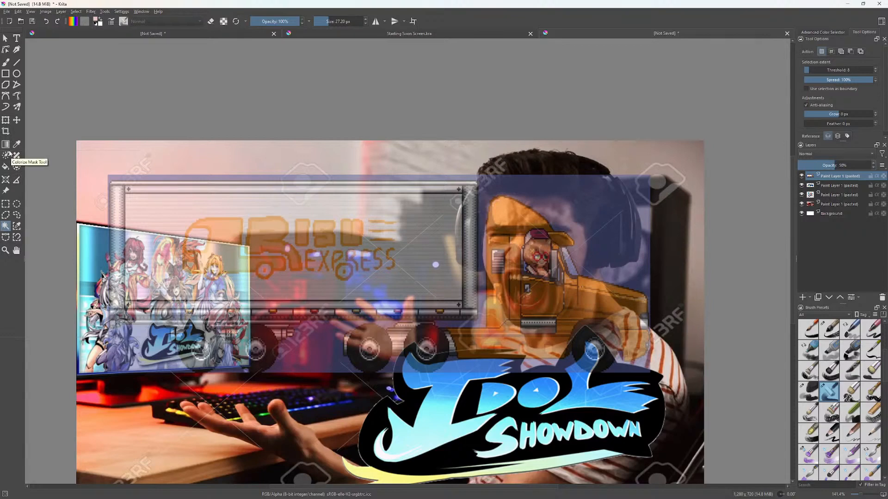
# Tilt the truck image slightly clockwise, enlarge it beyond the canvas and shift it over the gamer and the logo.
pyautogui.click(6, 120)
pyautogui.moveTo(111, 170); pyautogui.dragTo(10, 64)
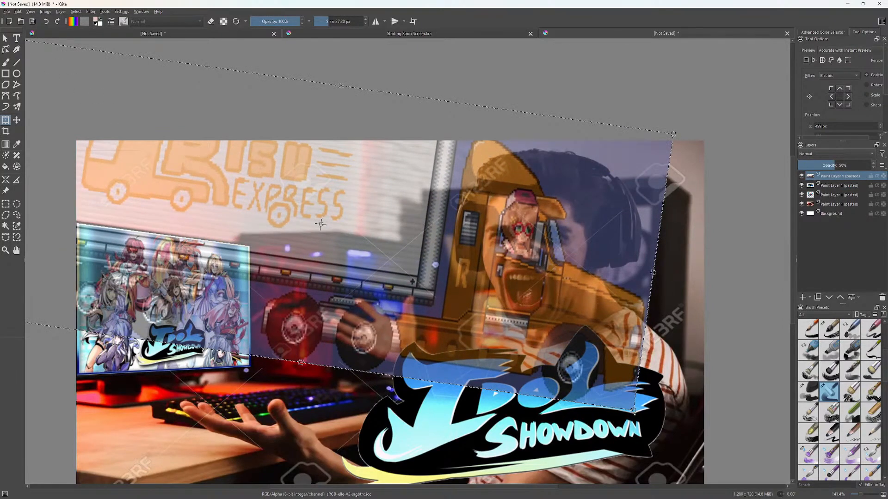
pyautogui.moveTo(633, 422); pyautogui.dragTo(719, 498)
pyautogui.scroll(-2, 703, 415)
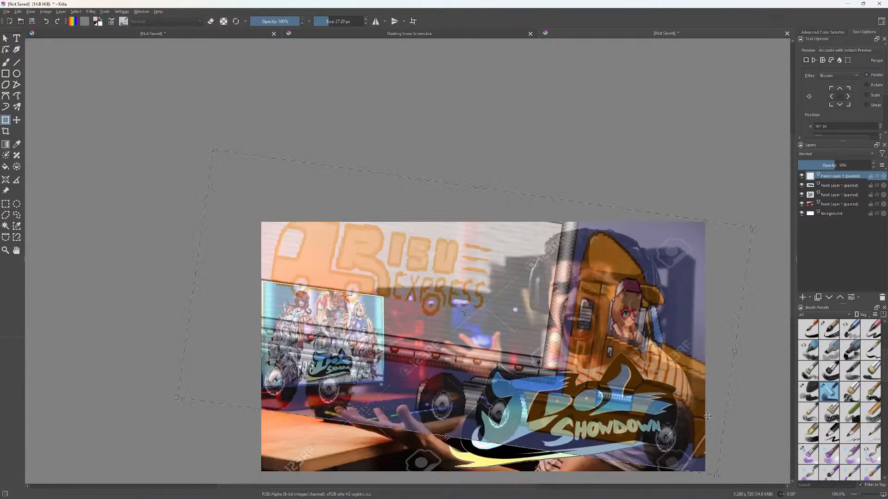
pyautogui.scroll(2, 644, 390)
pyautogui.moveTo(563, 387); pyautogui.dragTo(501, 380)
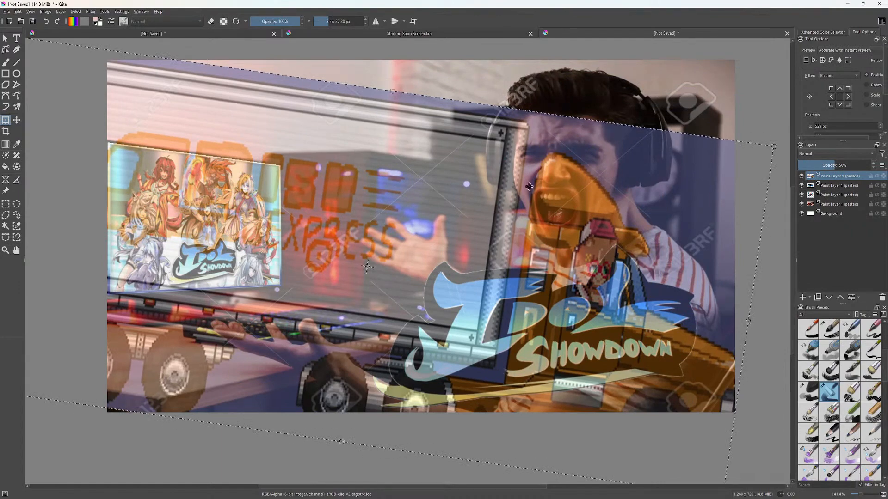
# Stretch the tilted truck image taller and wider so its cab and driver overlap the gamer's face.
pyautogui.moveTo(393, 90); pyautogui.dragTo(421, 13)
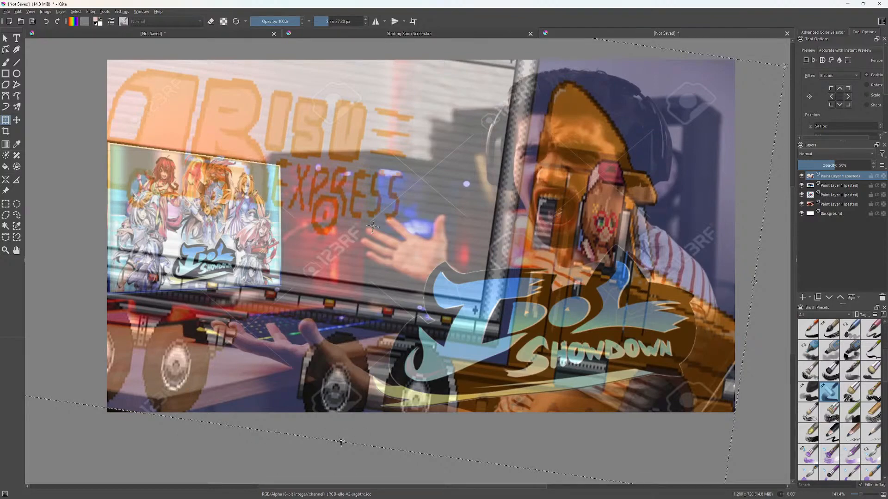
pyautogui.moveTo(343, 443); pyautogui.dragTo(341, 447)
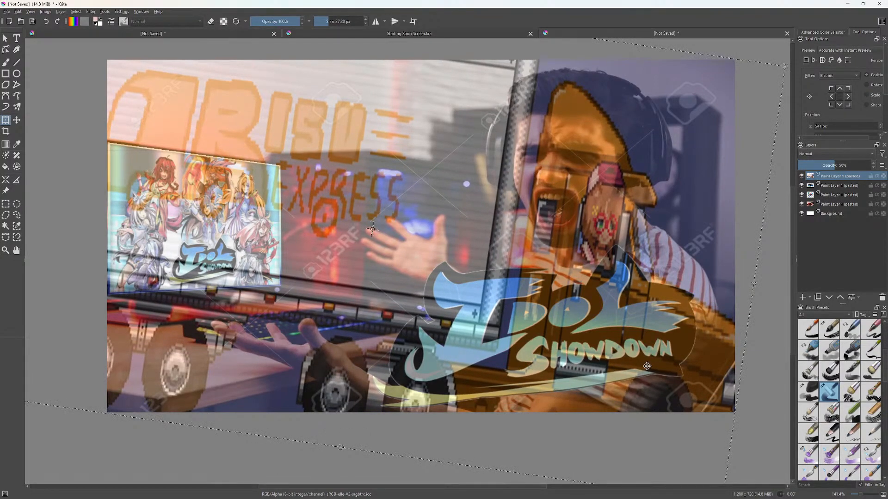
pyautogui.scroll(2, 648, 365)
pyautogui.scroll(-5, 648, 365)
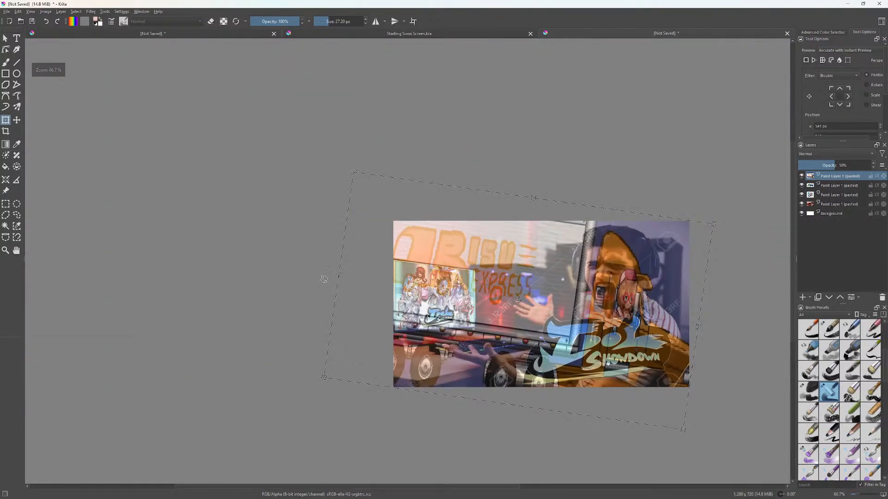
pyautogui.moveTo(335, 275); pyautogui.dragTo(244, 254)
pyautogui.scroll(2, 564, 328)
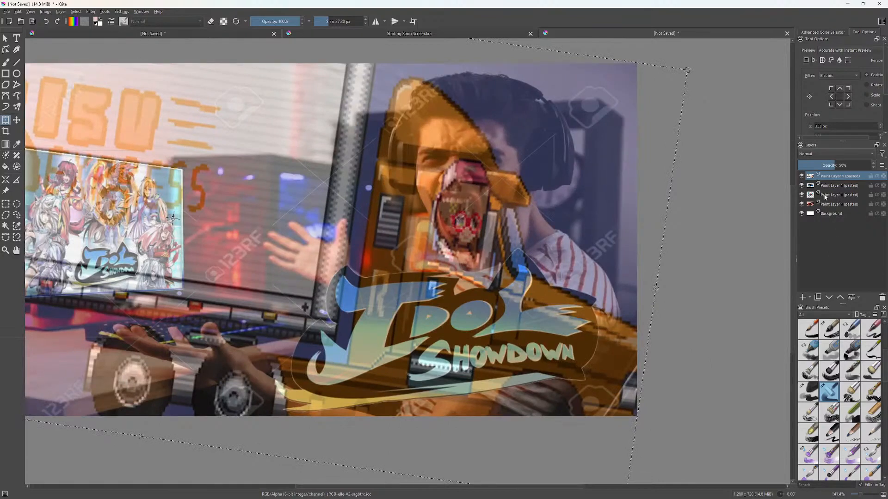
# Move the Idol Showdown logo layer above the truck layer and lower the truck's opacity to about 33%.
pyautogui.moveTo(832, 187); pyautogui.dragTo(830, 177)
pyautogui.scroll(-2, 638, 287)
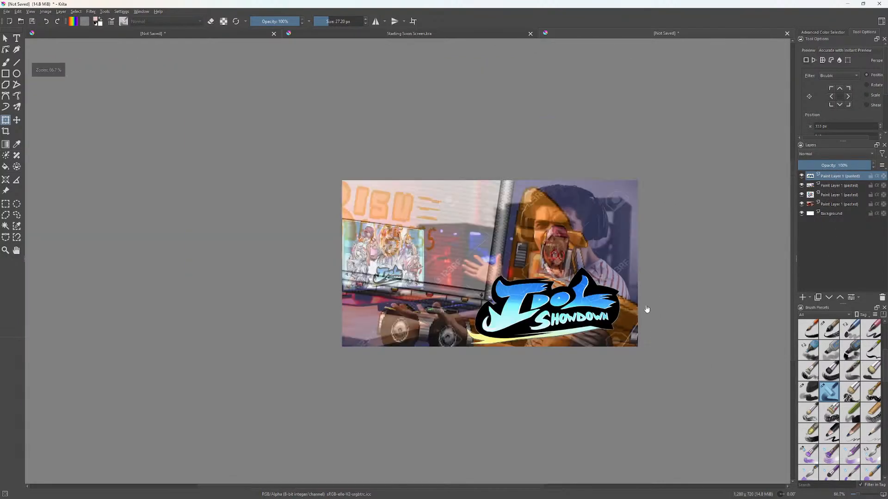
pyautogui.click(848, 187)
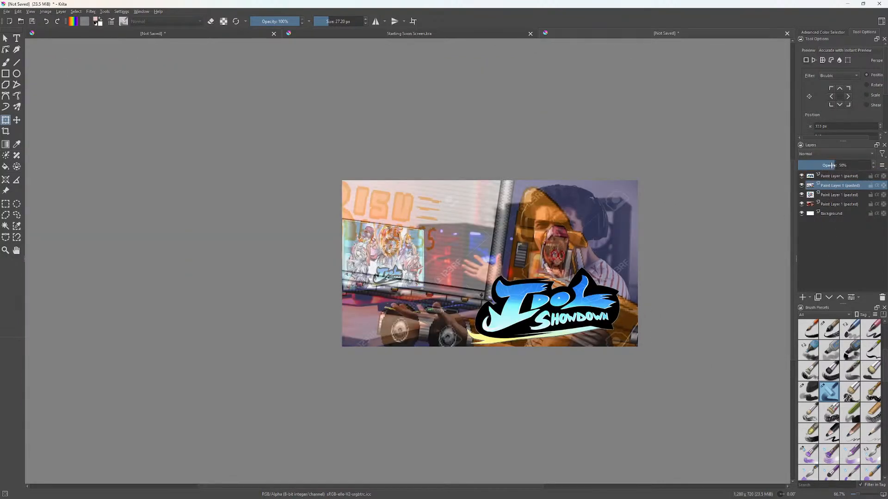
pyautogui.moveTo(832, 166); pyautogui.dragTo(811, 166)
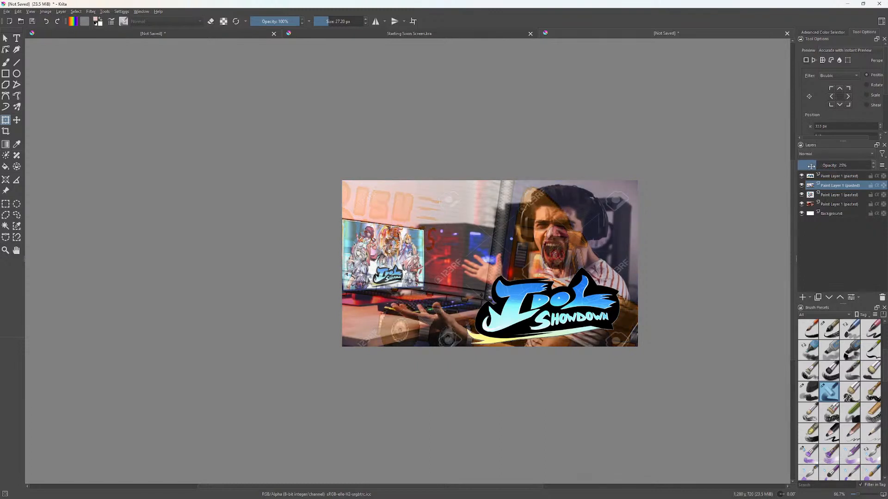
pyautogui.moveTo(811, 167); pyautogui.dragTo(818, 166)
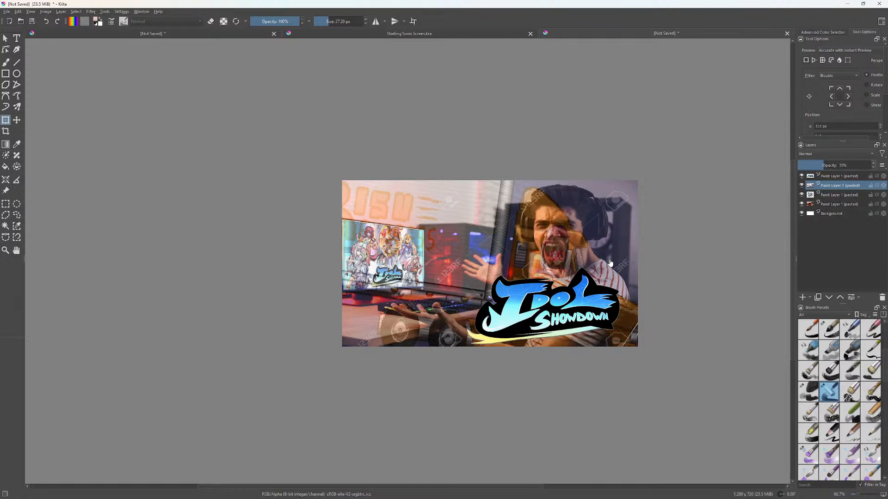
pyautogui.scroll(3, 620, 252)
pyautogui.scroll(-2, 623, 251)
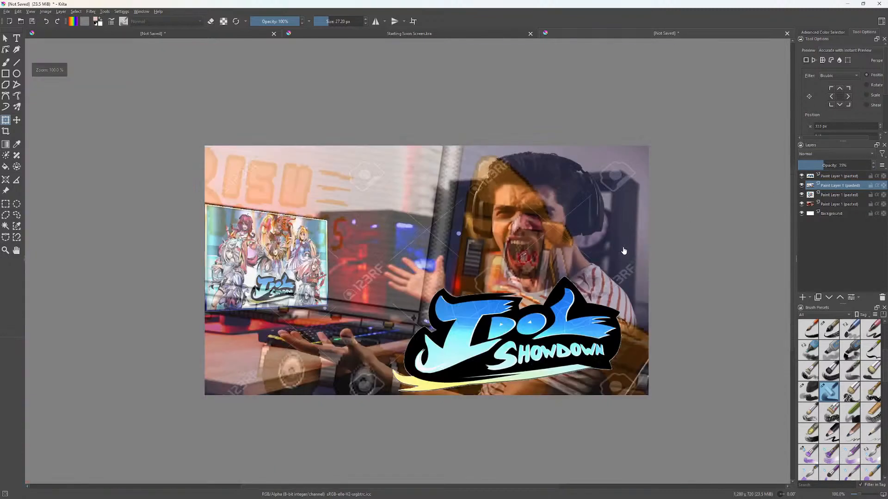
pyautogui.scroll(-1, 647, 302)
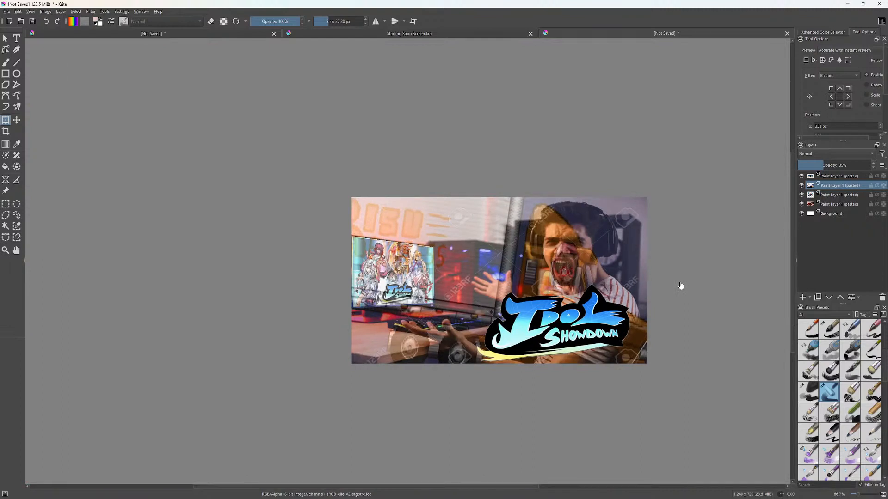
pyautogui.click(830, 206)
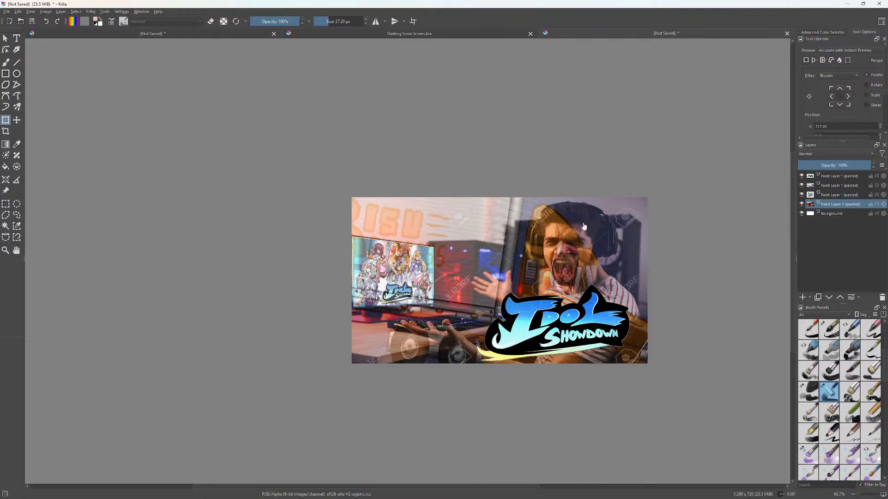
# Switch to the browser and search images for "crying laughing emoji".
pyautogui.hotkey('alt', 'Tab')
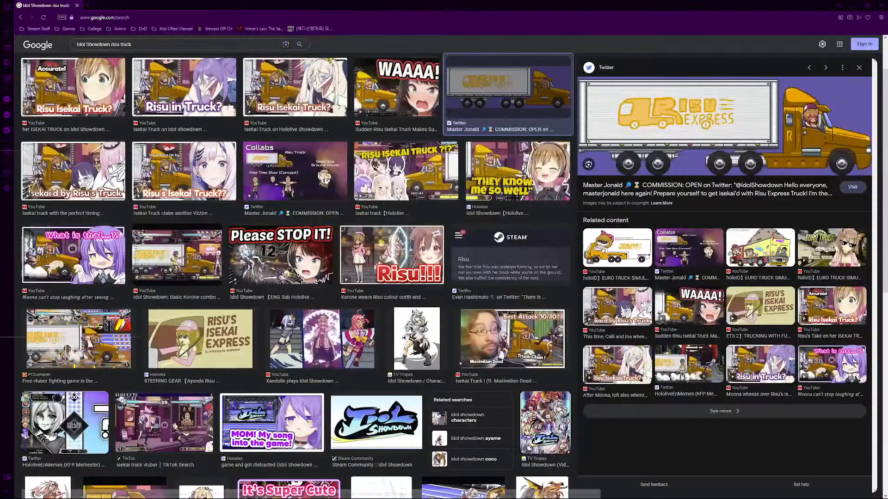
pyautogui.tripleClick(242, 47)
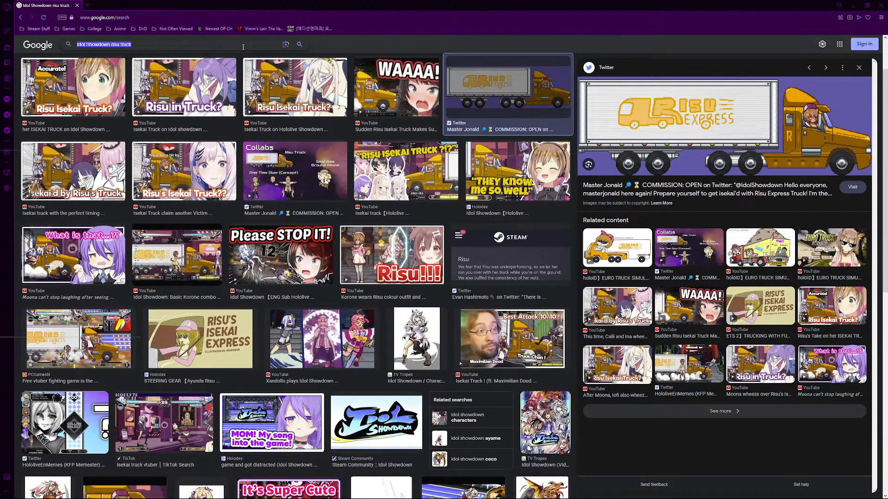
pyautogui.write('crying laughin')
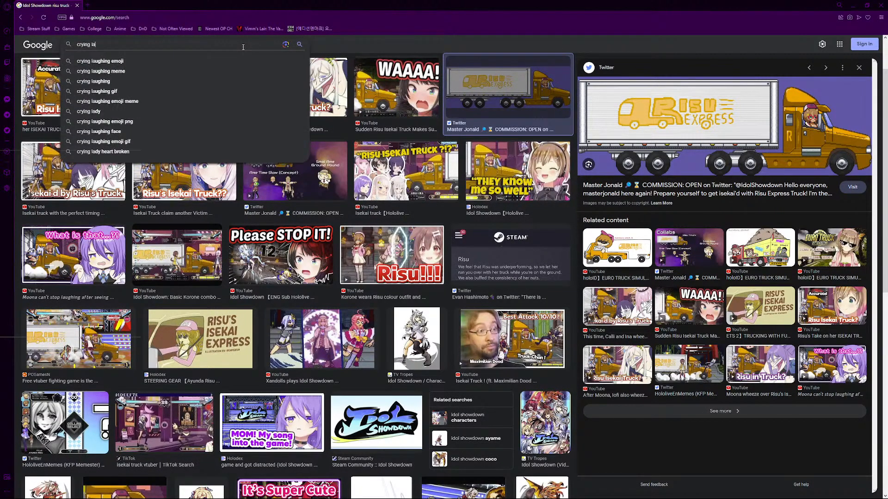
pyautogui.write('g emoji')
pyautogui.press('Return')
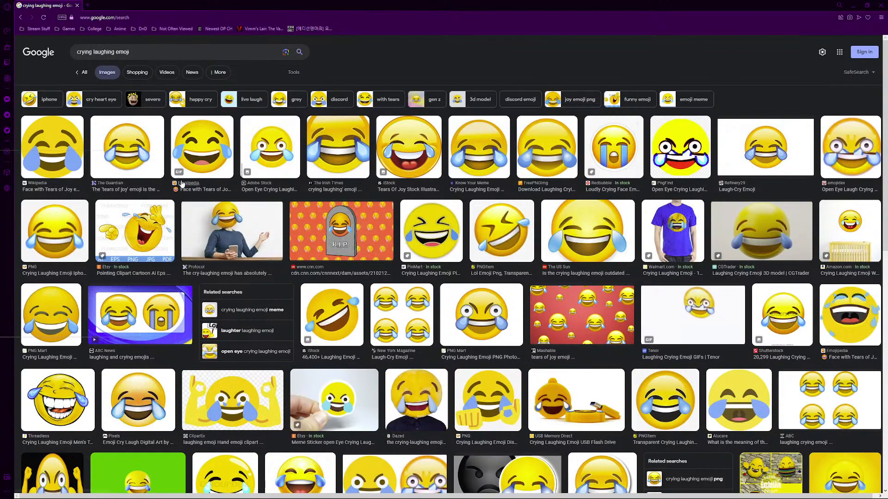
pyautogui.scroll(-1, 195, 221)
pyautogui.scroll(1, 195, 222)
# Shorten the image search to "crying emoji" and open the loudly crying face PNG from 1000 Logos.
pyautogui.doubleClick(92, 52)
pyautogui.press('BackSpace')
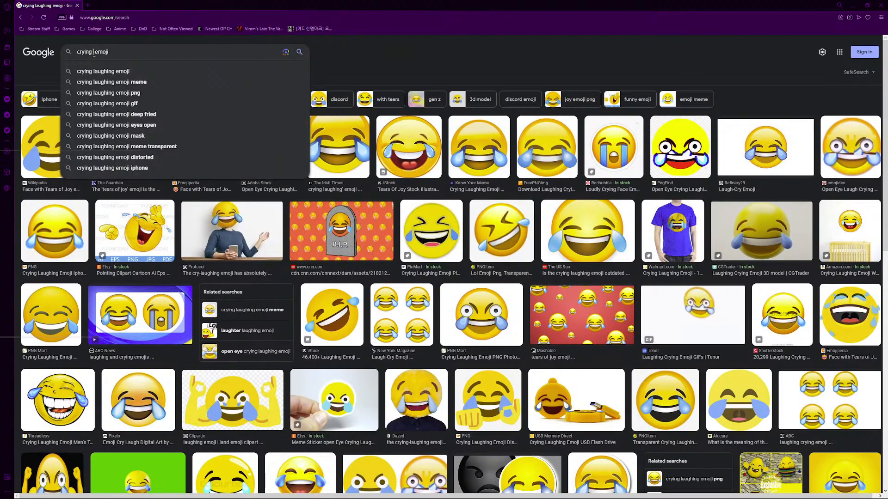
pyautogui.press('Return')
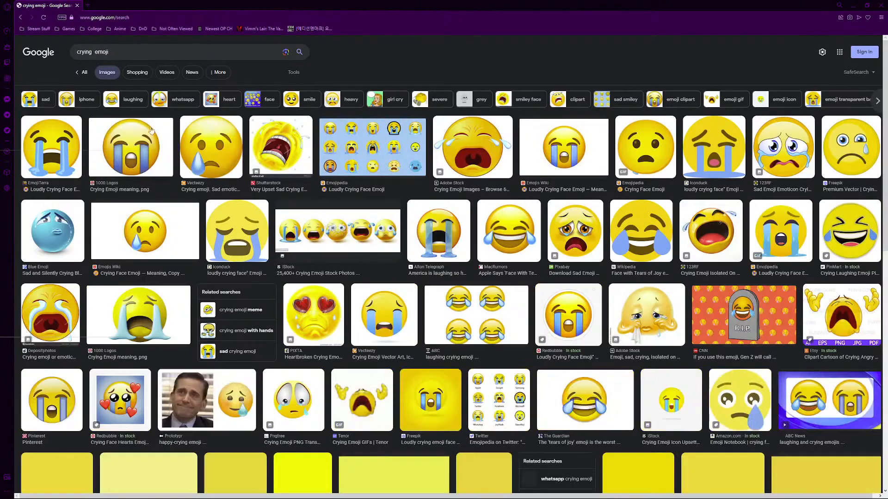
pyautogui.click(130, 147)
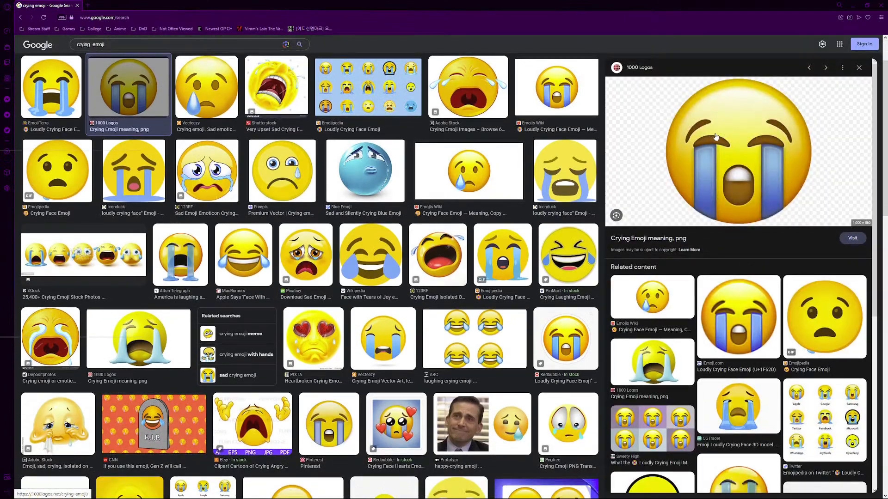
# Copy the loudly crying emoji image, paste it into the Krita thumbnail and move it over the gamer's head.
pyautogui.rightClick(722, 136)
pyautogui.click(746, 219)
pyautogui.hotkey('alt', 'Tab')
pyautogui.hotkey('ctrl', 'v')
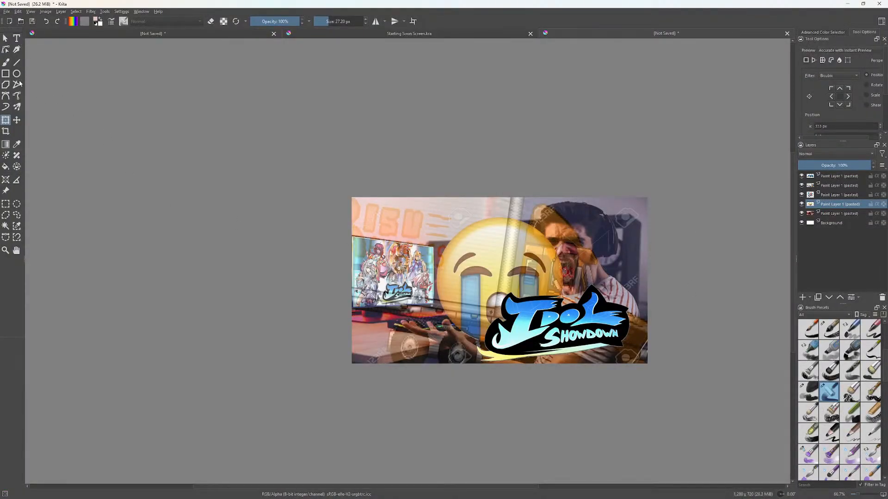
pyautogui.click(16, 120)
pyautogui.moveTo(526, 230); pyautogui.dragTo(574, 217)
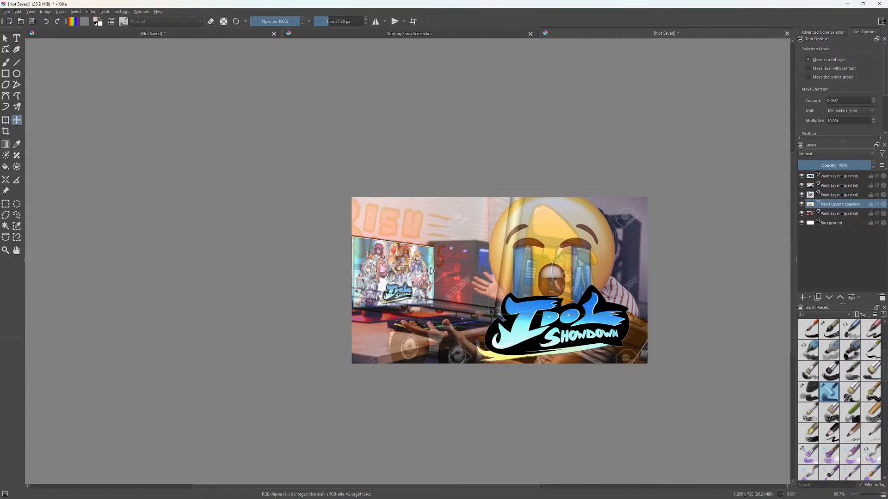
# Shrink the crying emoji to about the size of the gamer's head and reposition it to cover his face.
pyautogui.click(5, 119)
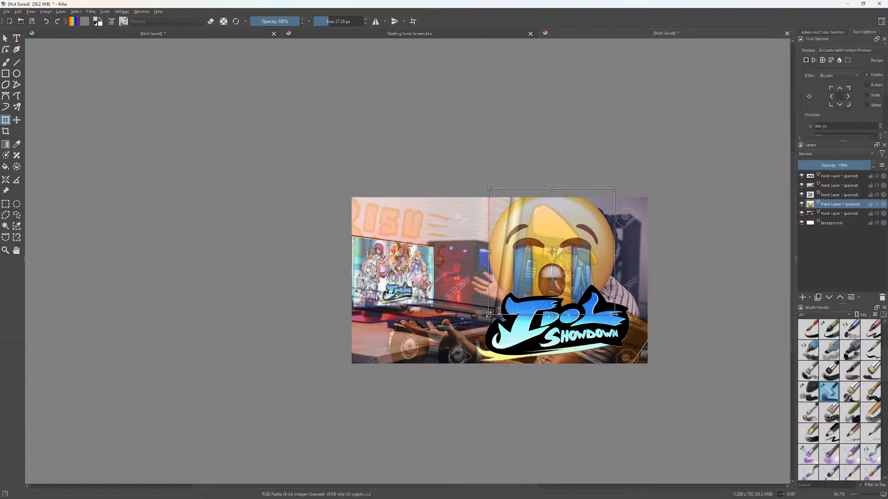
pyautogui.moveTo(488, 314); pyautogui.dragTo(521, 283)
pyautogui.moveTo(577, 235); pyautogui.dragTo(597, 224)
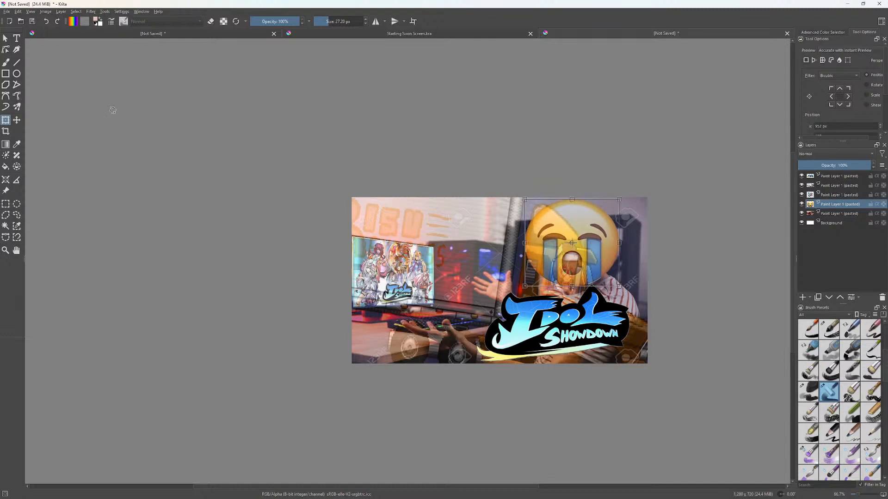
pyautogui.click(19, 123)
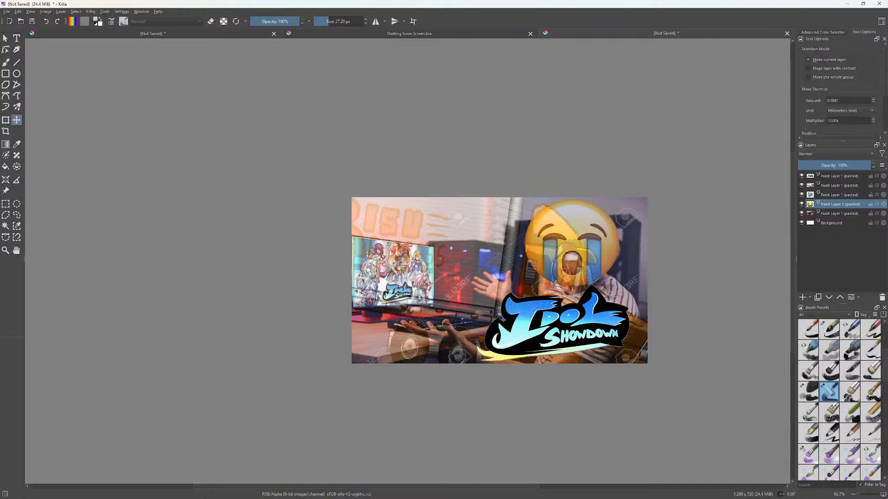
# Lower the truck layer's opacity to about 30%.
pyautogui.click(828, 186)
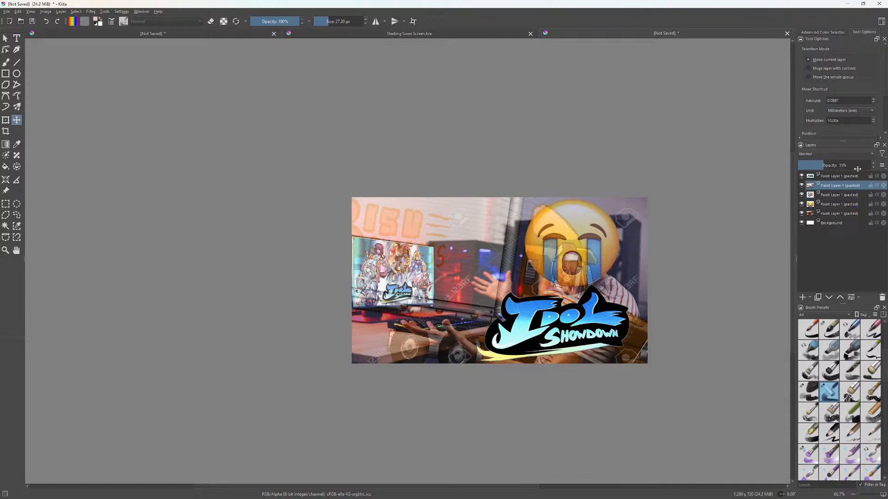
pyautogui.moveTo(829, 166); pyautogui.dragTo(820, 166)
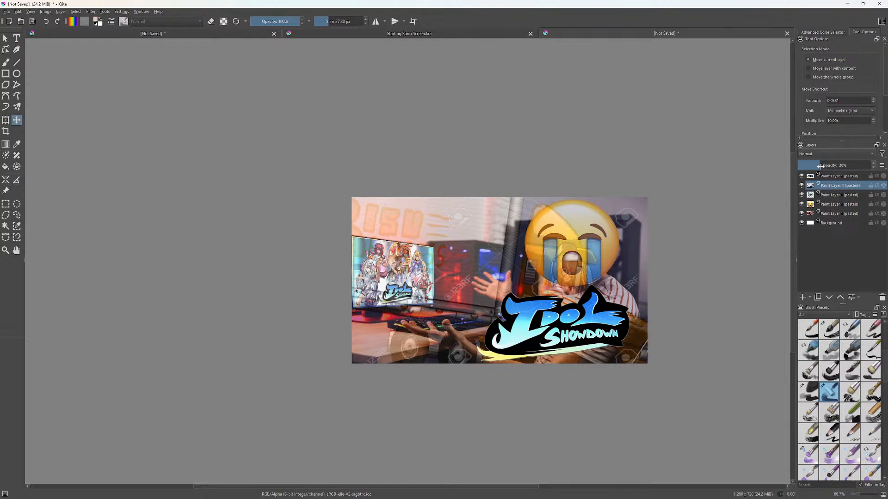
# Tilt the Idol Showdown logo slightly clockwise and stretch its left side outward to make it wider.
pyautogui.click(832, 176)
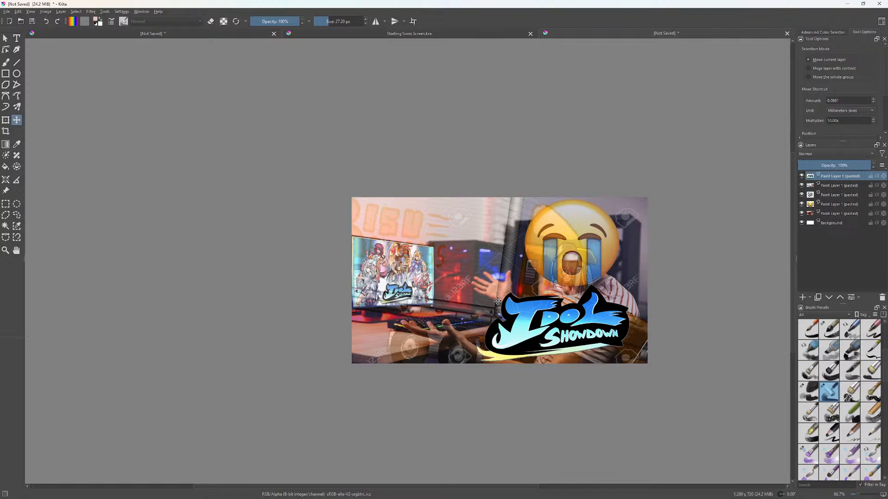
pyautogui.click(6, 121)
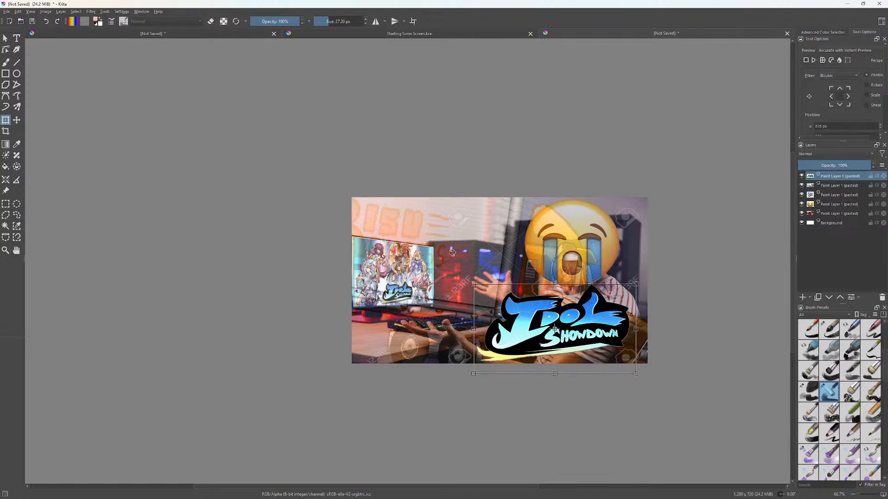
pyautogui.moveTo(470, 276); pyautogui.dragTo(492, 278)
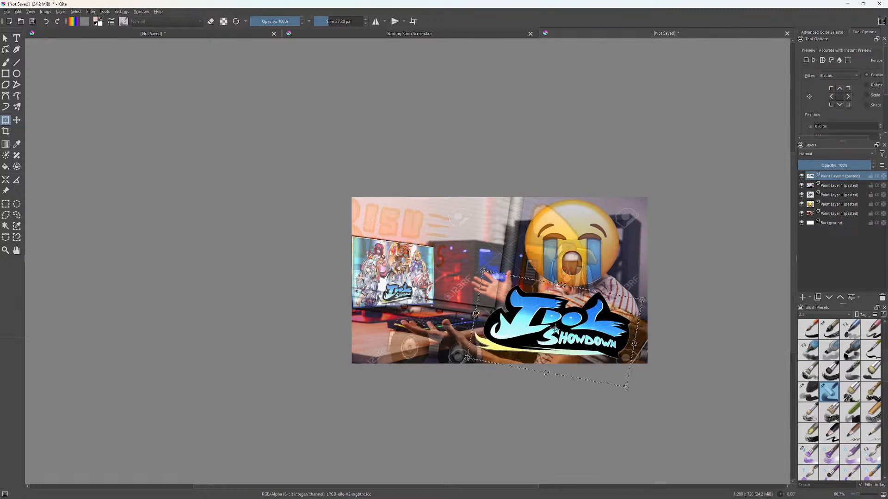
pyautogui.moveTo(476, 313); pyautogui.dragTo(435, 310)
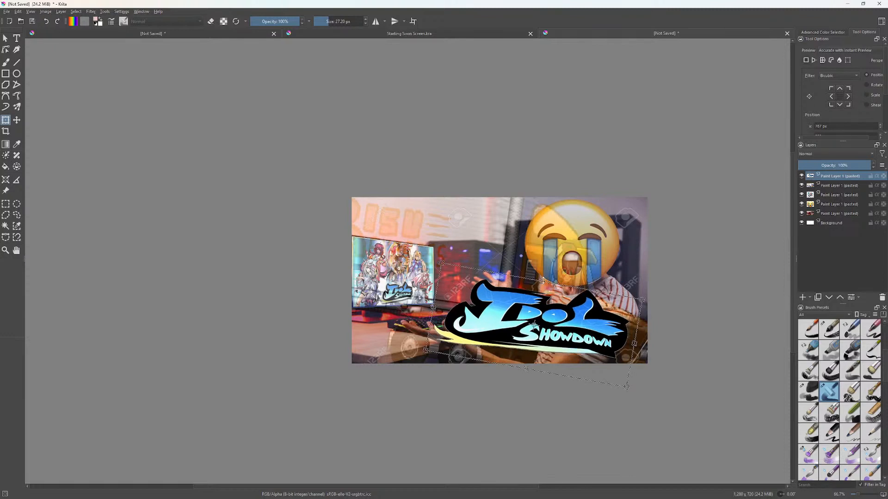
# Stretch the tilted logo taller and reposition it in the thumbnail's lower-right corner, below the emoji.
pyautogui.moveTo(548, 281); pyautogui.dragTo(549, 261)
pyautogui.moveTo(547, 301); pyautogui.dragTo(550, 313)
pyautogui.moveTo(548, 276); pyautogui.dragTo(548, 271)
pyautogui.moveTo(516, 296); pyautogui.dragTo(528, 298)
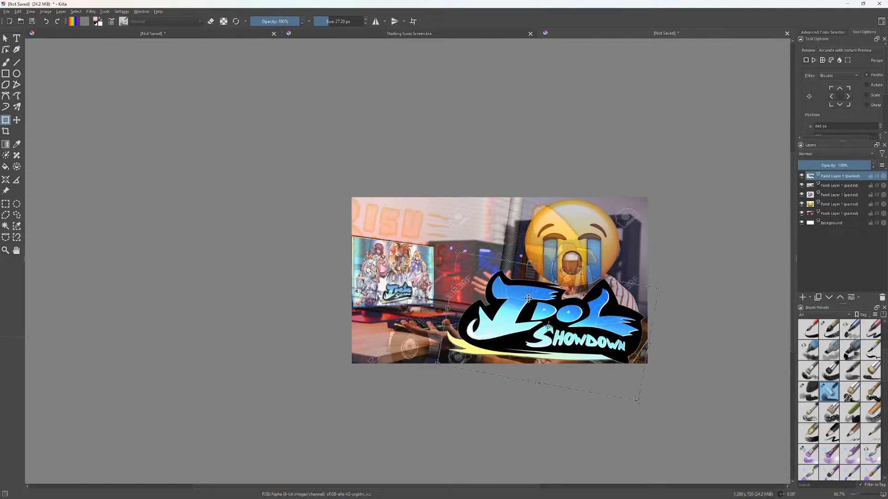
pyautogui.moveTo(699, 319); pyautogui.dragTo(668, 317)
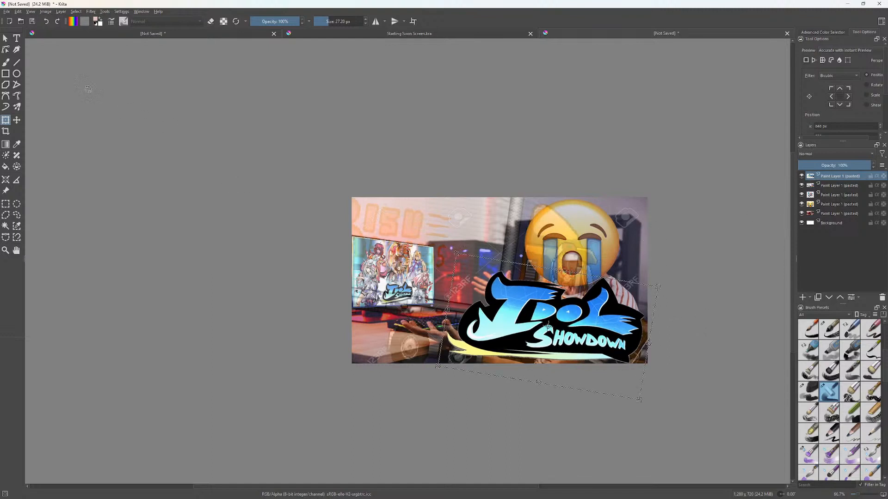
pyautogui.click(17, 120)
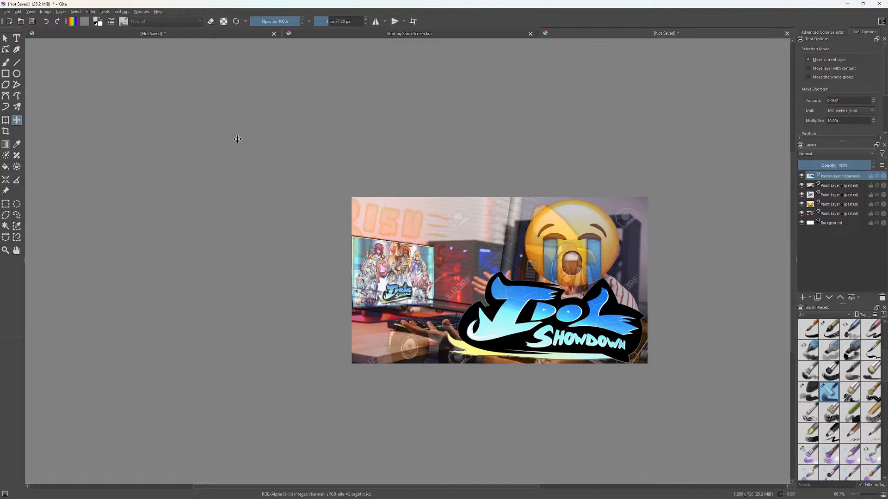
# Save the thumbnail as Idol Showdown 1.kra and export it as Idol Showdown 1.png.
pyautogui.click(7, 12)
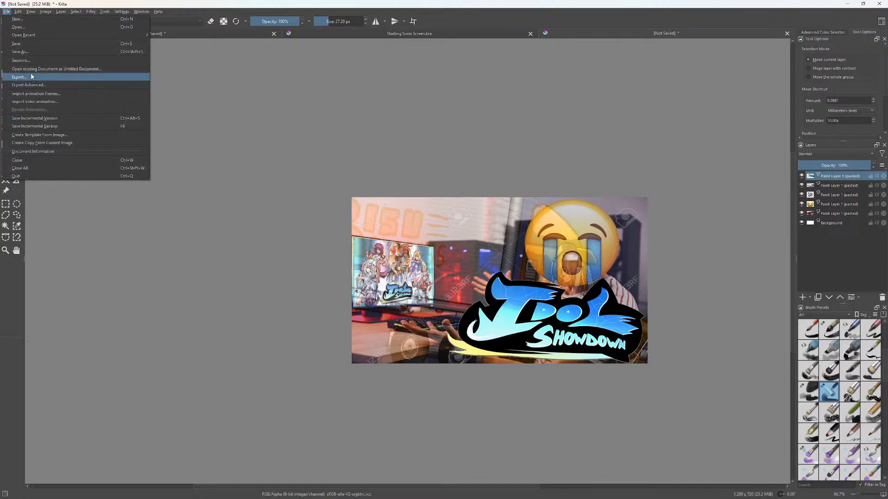
pyautogui.click(28, 51)
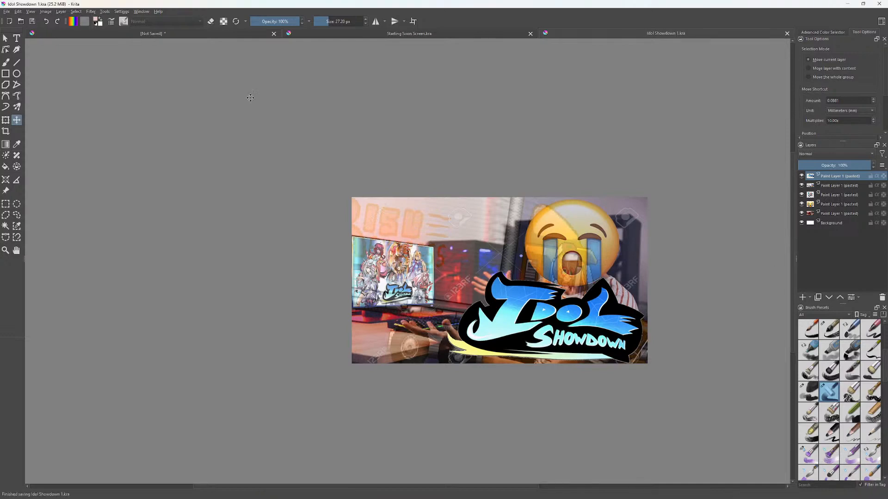
pyautogui.click(7, 11)
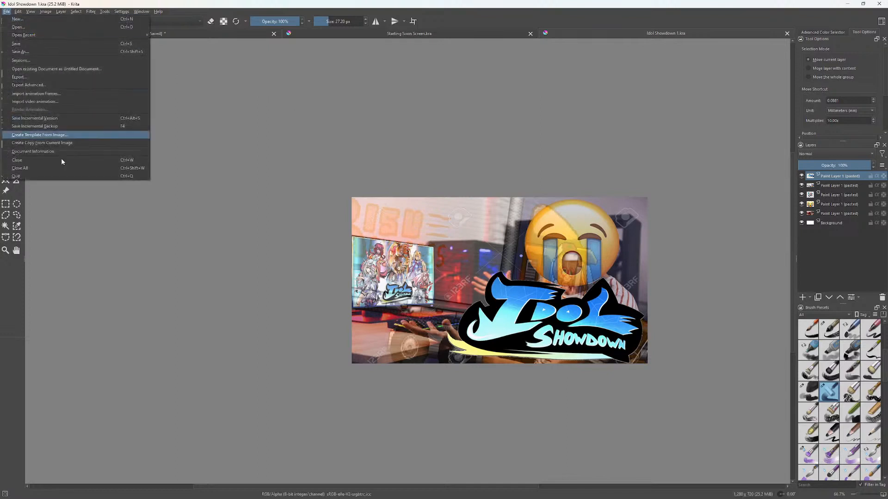
pyautogui.click(36, 84)
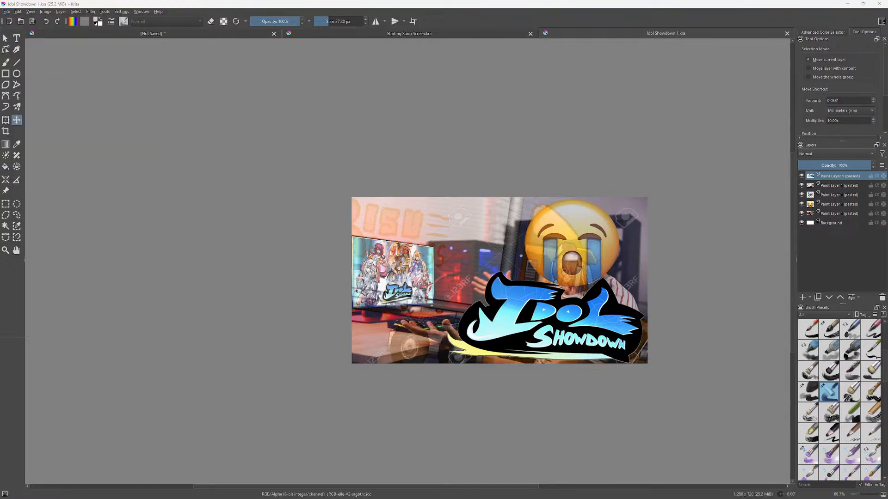
pyautogui.click(470, 307)
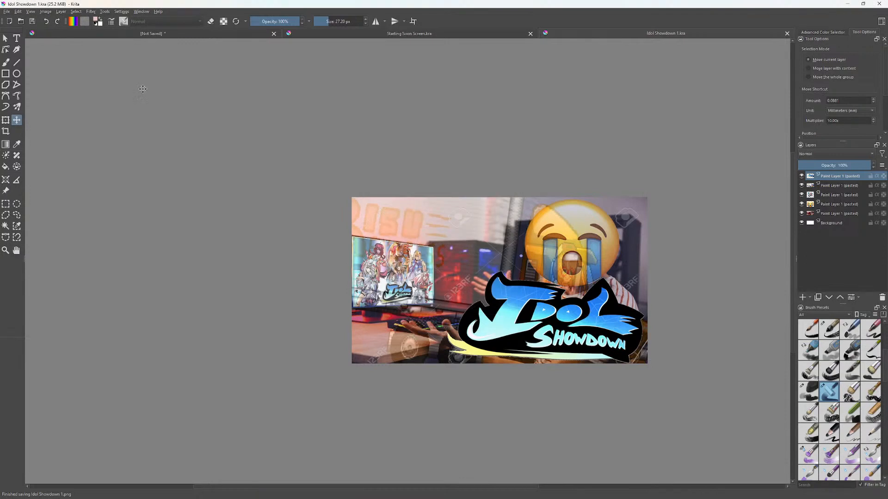
# Create a new blank 1280 by 720 pixel document at 300 pixels per inch.
pyautogui.click(6, 11)
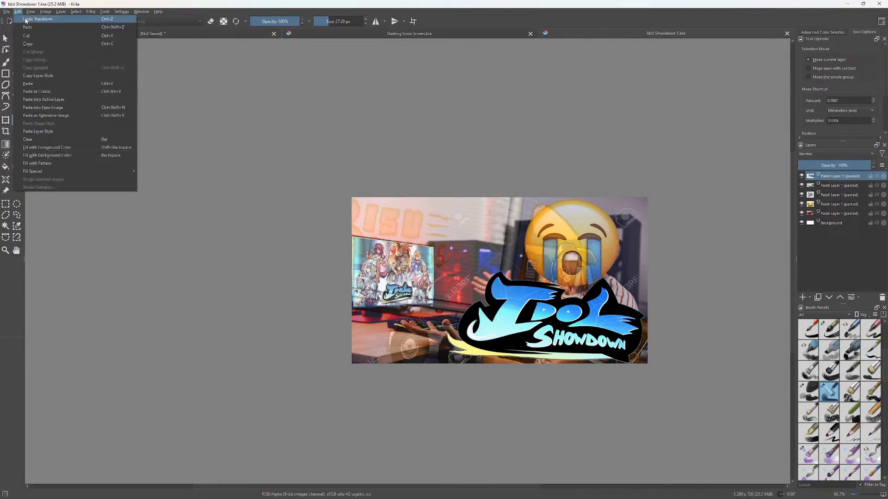
pyautogui.click(21, 20)
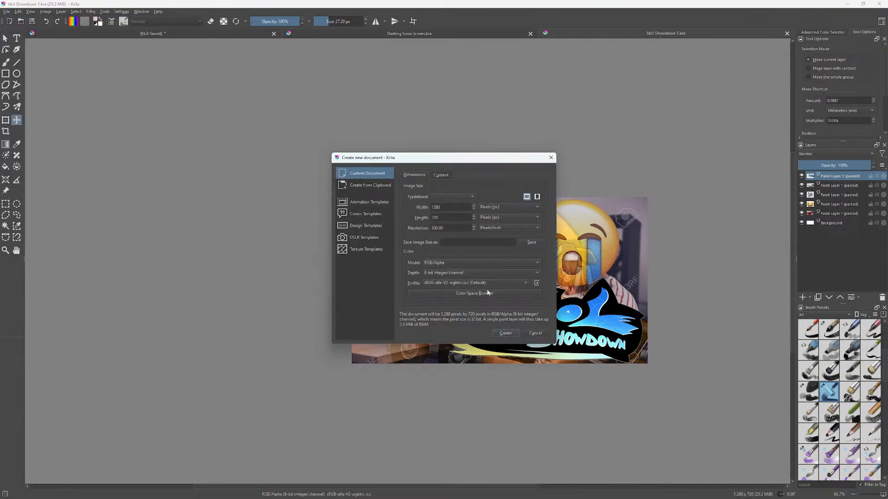
pyautogui.click(508, 334)
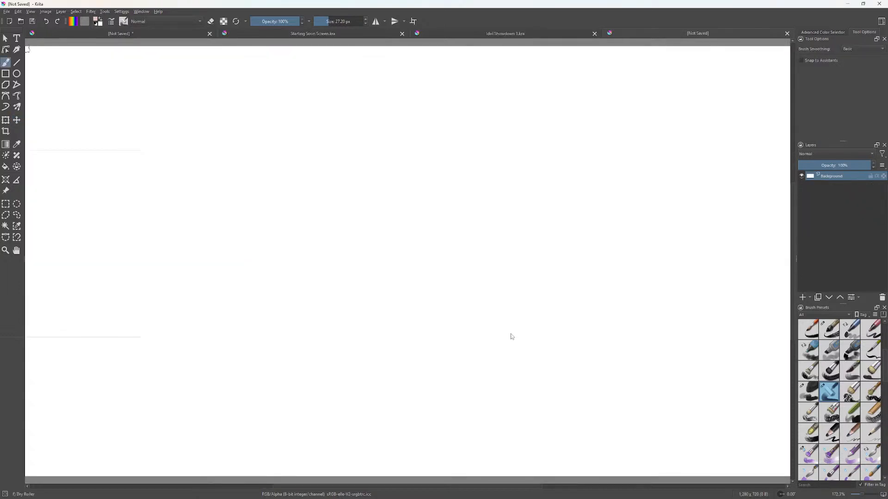
pyautogui.scroll(-1, 511, 335)
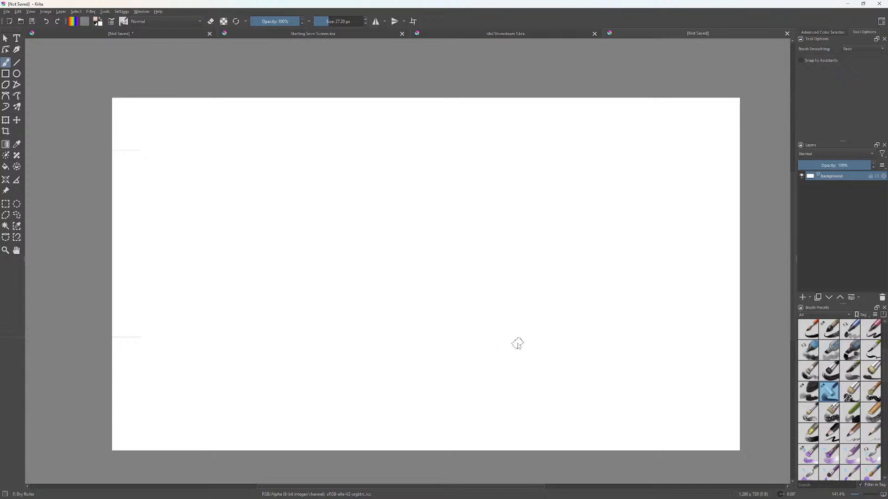
# Switch to the browser and search images for "League of legends".
pyautogui.hotkey('alt', 'Tab')
pyautogui.hotkey('alt', 'Tab')
pyautogui.click(239, 252)
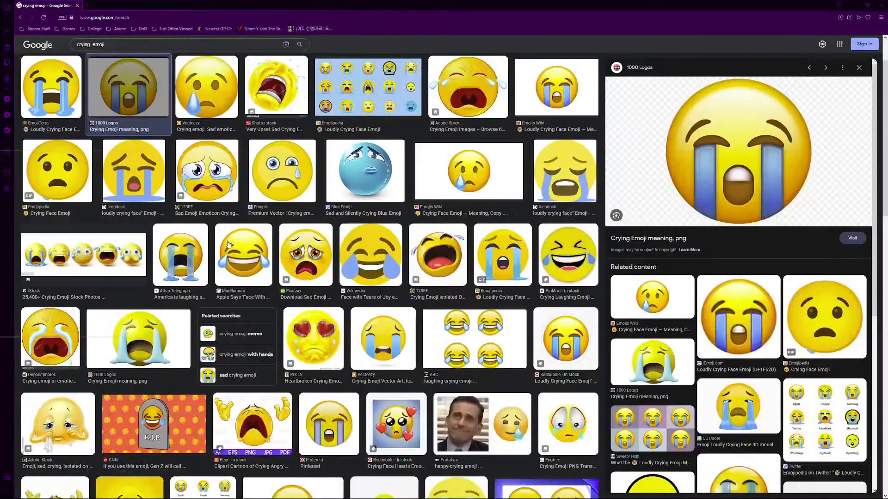
pyautogui.click(206, 20)
pyautogui.write('League of legends')
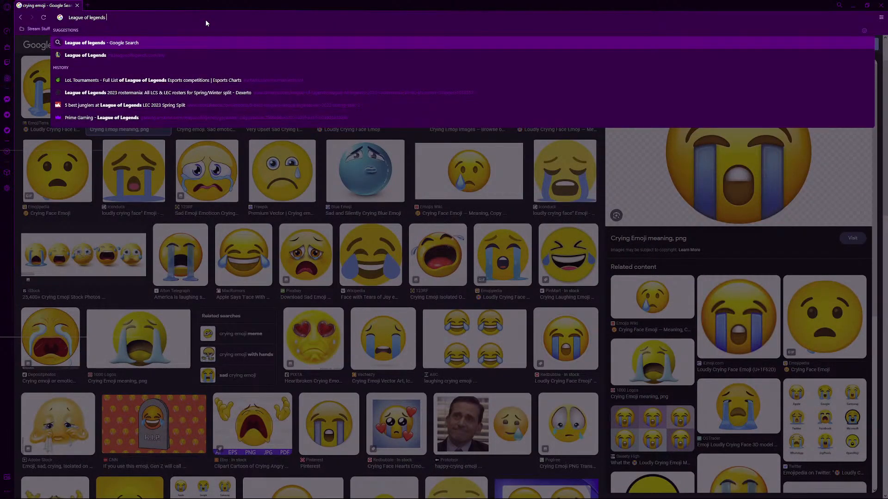
pyautogui.press('Return')
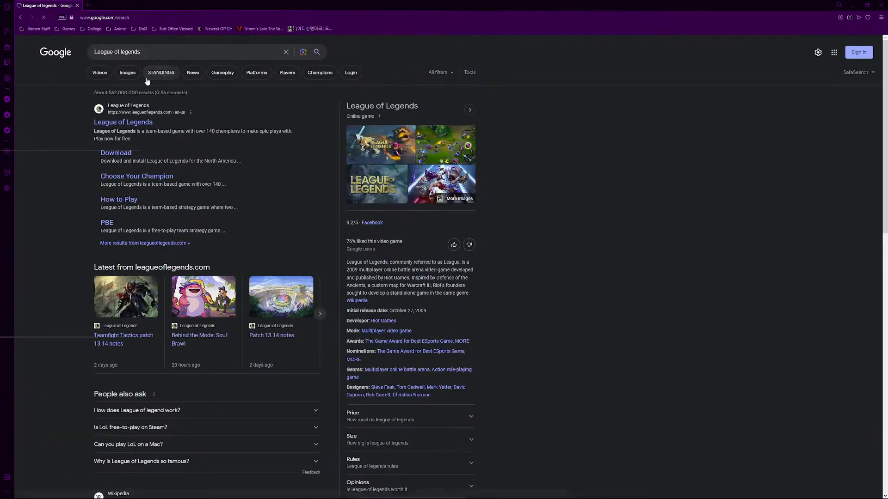
pyautogui.click(130, 75)
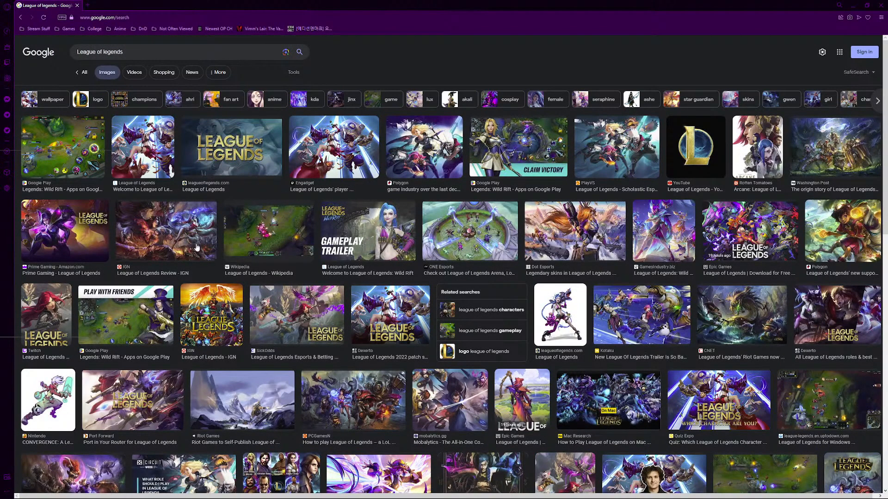
# Preview several League of Legends artworks and open the Epic Games group image with the game title.
pyautogui.scroll(-4, 333, 263)
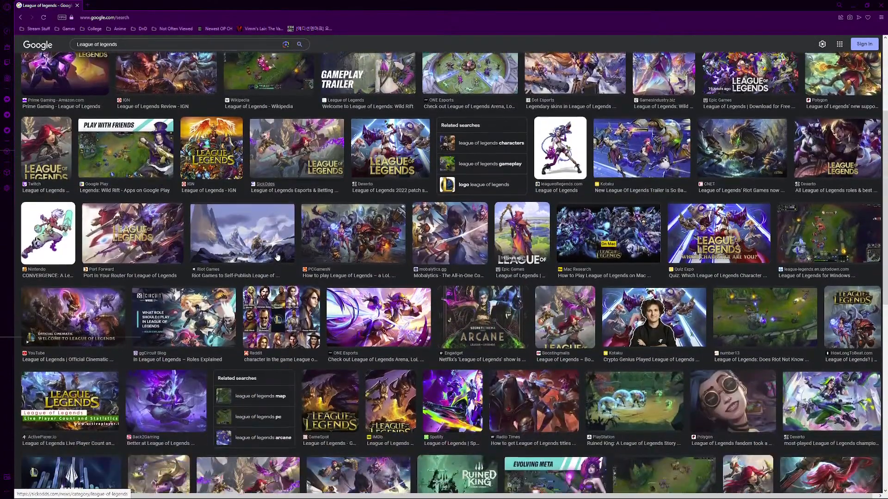
pyautogui.scroll(4, 295, 252)
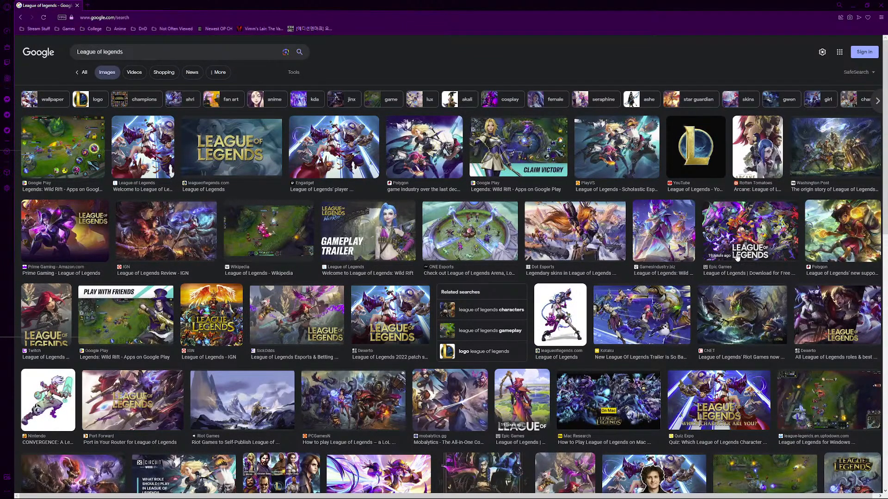
pyautogui.click(822, 150)
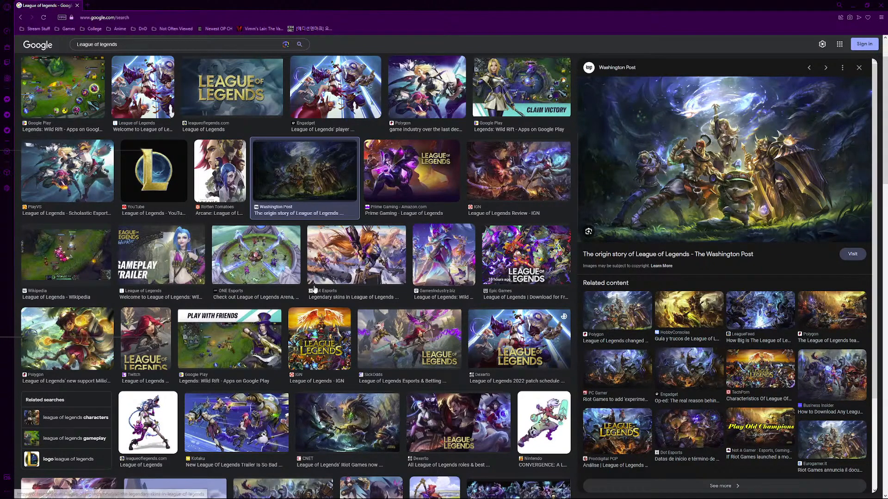
pyautogui.click(328, 272)
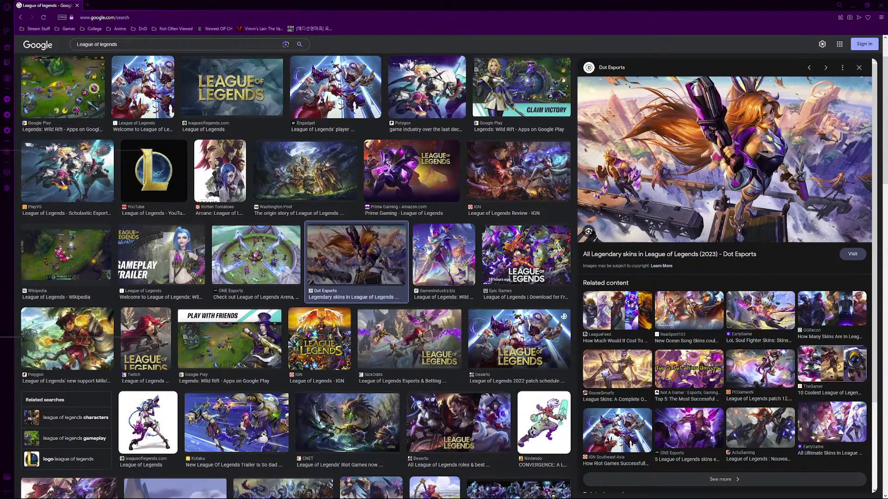
pyautogui.click(445, 272)
pyautogui.click(563, 300)
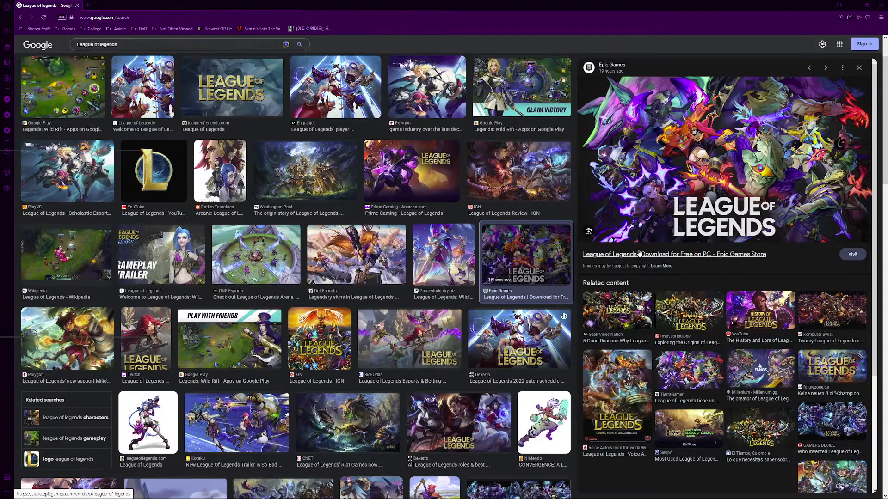
# Copy the Epic Games League of Legends artwork and paste it into the blank Krita document.
pyautogui.rightClick(674, 206)
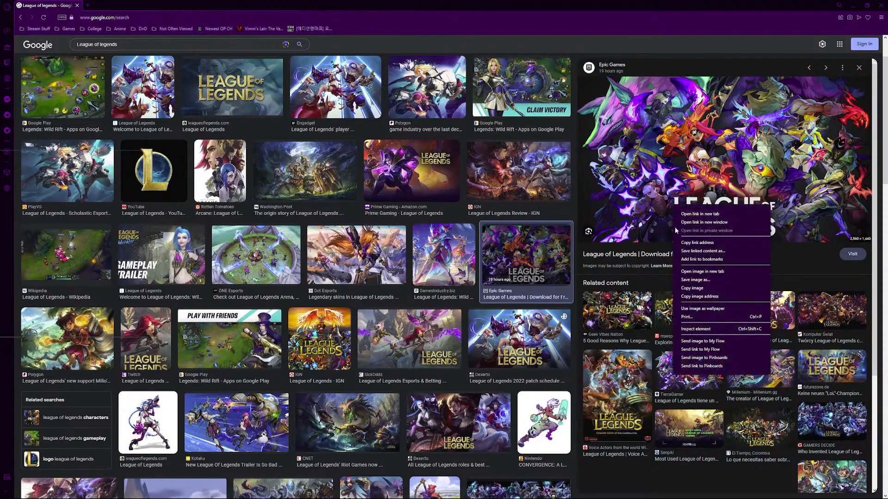
pyautogui.click(689, 291)
pyautogui.hotkey('alt', 'Tab')
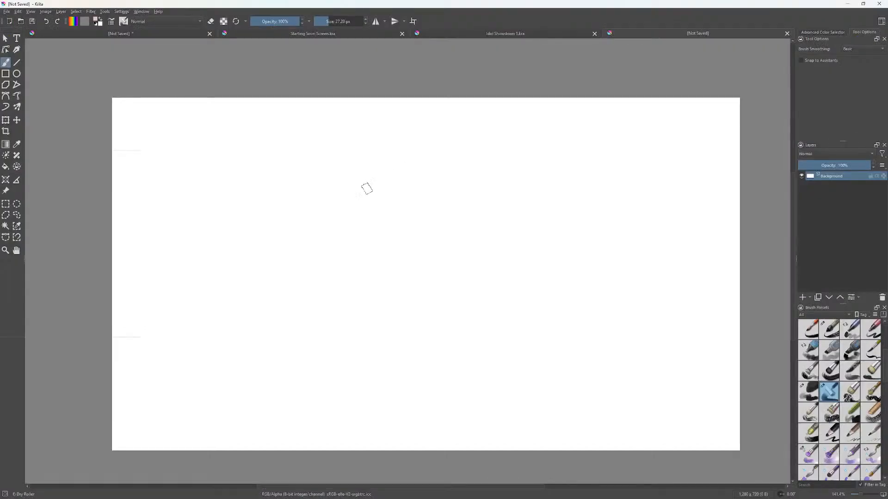
pyautogui.hotkey('ctrl', 'v')
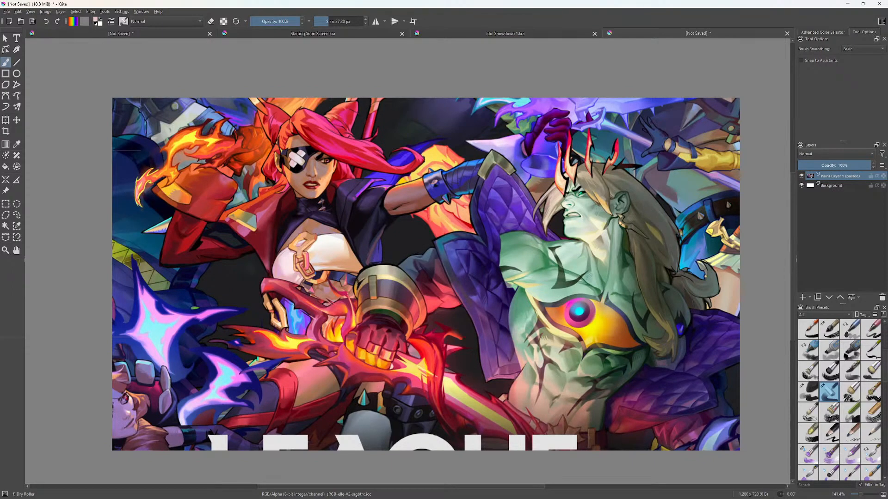
# Scale the pasted League of Legends artwork down from its corners to fit the canvas edges, keeping the full title visible.
pyautogui.click(8, 122)
pyautogui.scroll(-4, 178, 167)
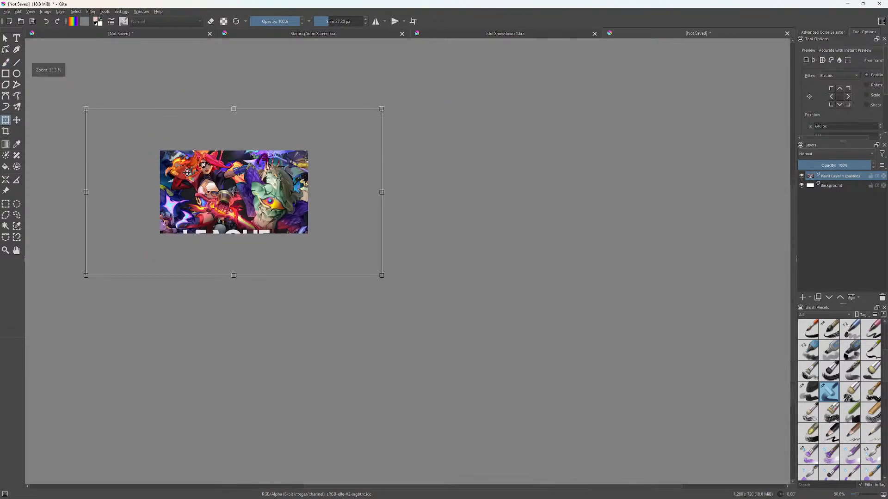
pyautogui.moveTo(86, 110); pyautogui.dragTo(162, 150)
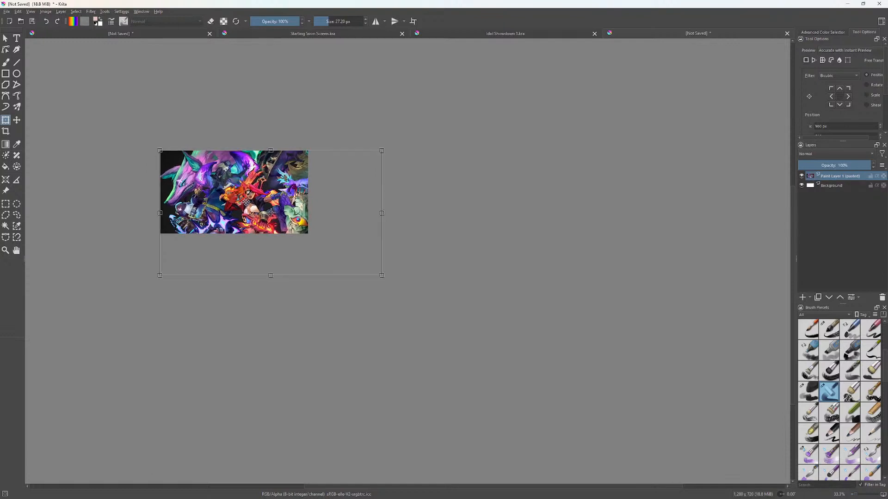
pyautogui.moveTo(382, 273); pyautogui.dragTo(308, 233)
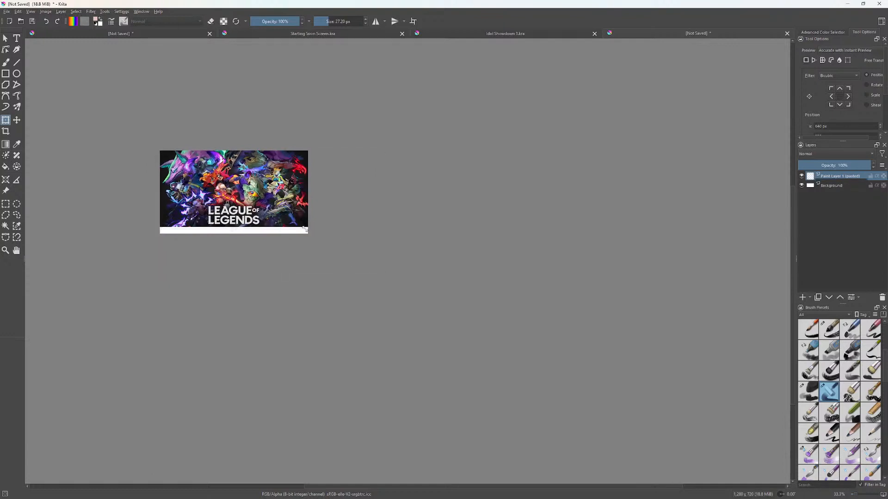
pyautogui.scroll(4, 225, 205)
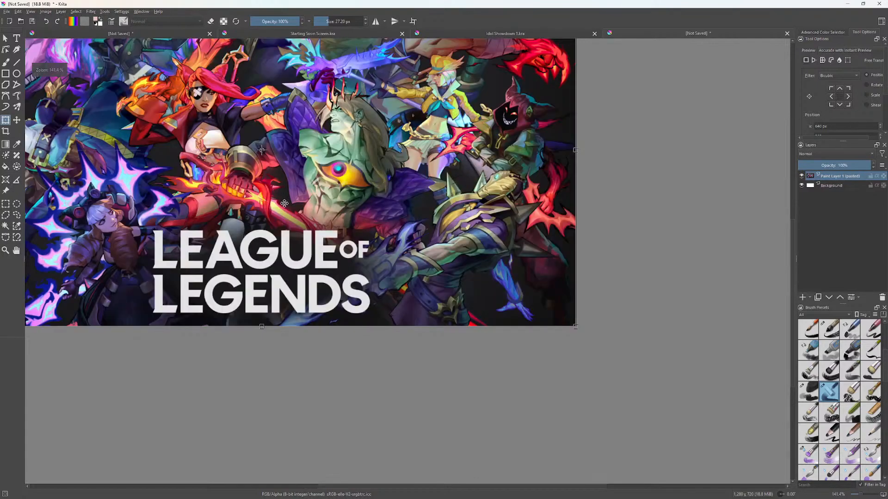
pyautogui.scroll(-1, 286, 205)
pyautogui.moveTo(330, 178); pyautogui.dragTo(465, 252)
pyautogui.scroll(1, 402, 247)
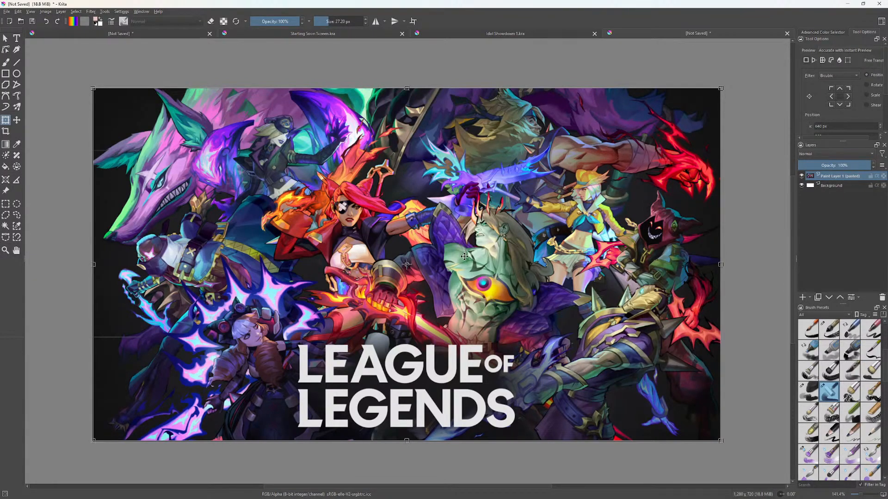
# Switch to the browser and search images for "Stock image gamer".
pyautogui.hotkey('alt', 'Tab')
pyautogui.scroll(1, 233, 169)
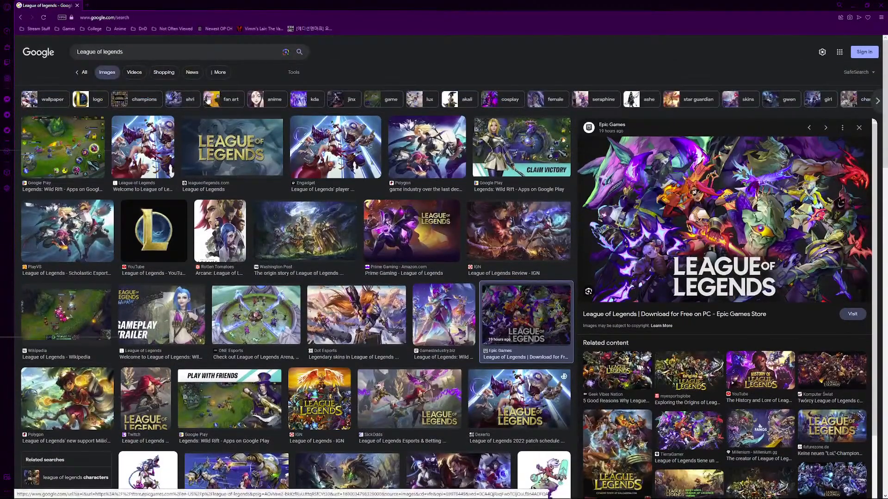
pyautogui.tripleClick(201, 53)
pyautogui.write('Stock image gamer')
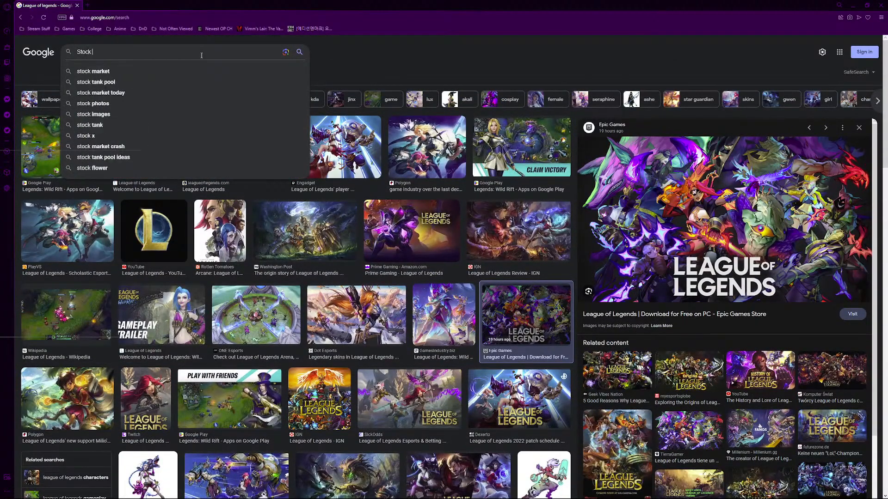
pyautogui.press('Return')
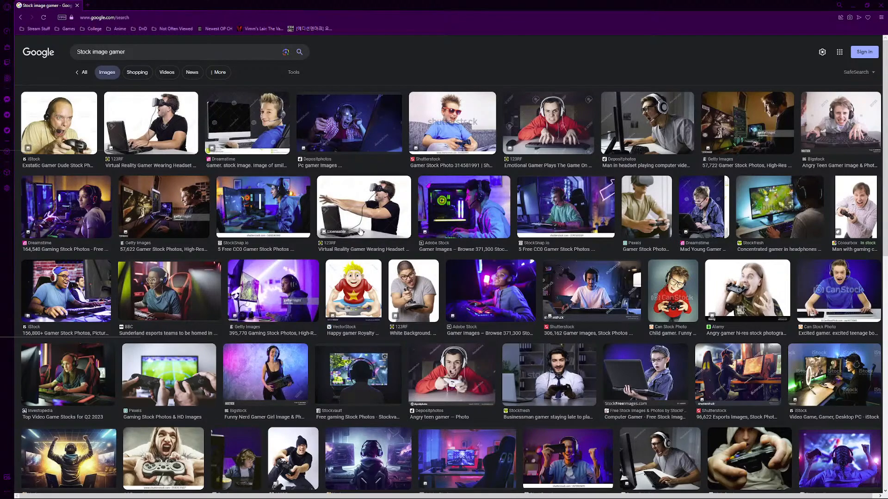
# Preview the smiling headset gamer and the dark-room gaming photo, then open the related Dreamstime photo of a gamer at a desk.
pyautogui.click(260, 139)
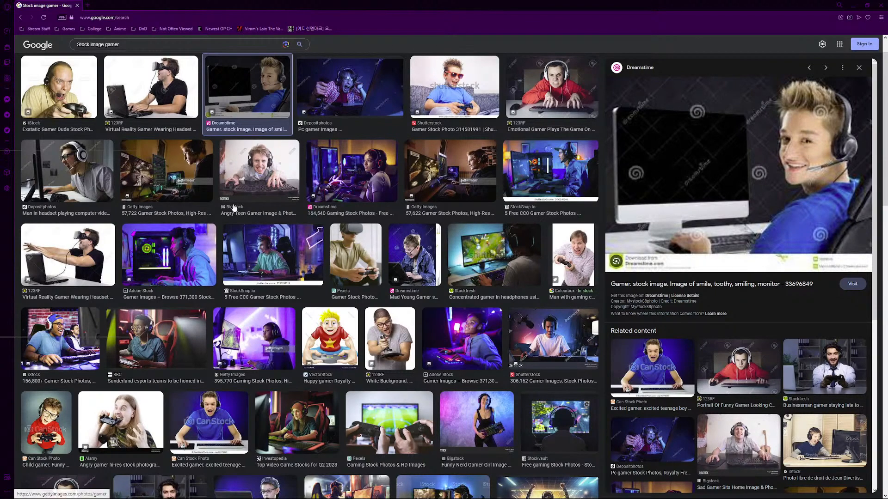
pyautogui.scroll(-4, 356, 357)
pyautogui.scroll(-4, 356, 357)
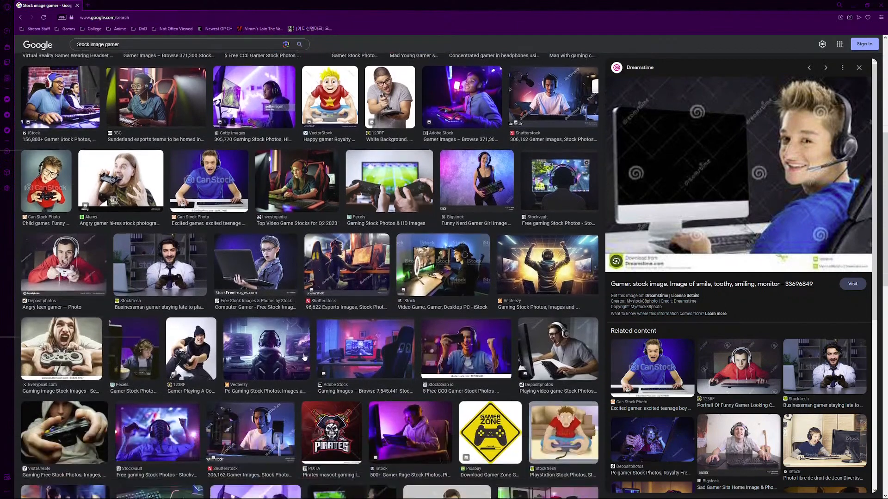
pyautogui.scroll(-1, 309, 351)
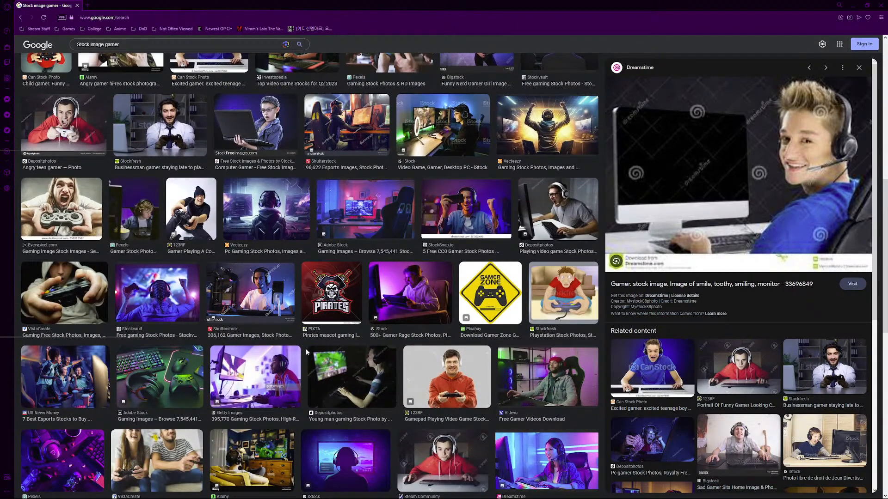
pyautogui.click(368, 382)
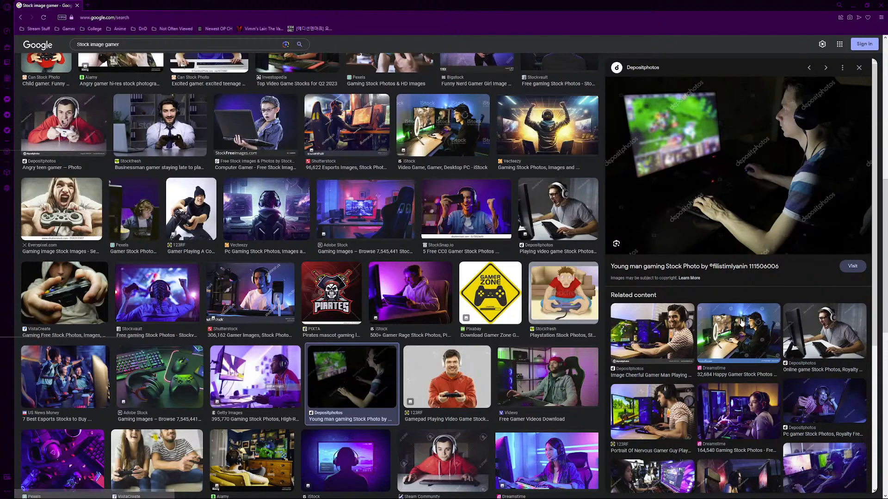
pyautogui.click(708, 326)
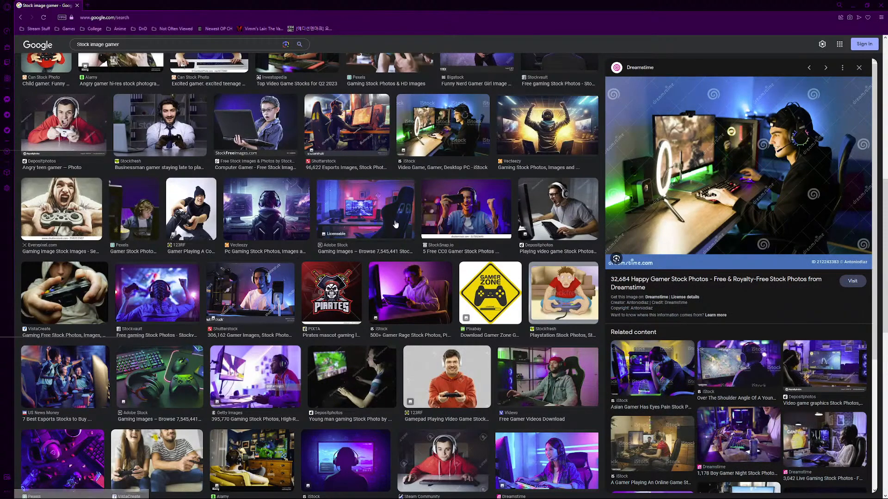
# Examine the remaining gamer stock photo results for a person suitable for the League of Legends thumbnail.
pyautogui.scroll(-3, 319, 234)
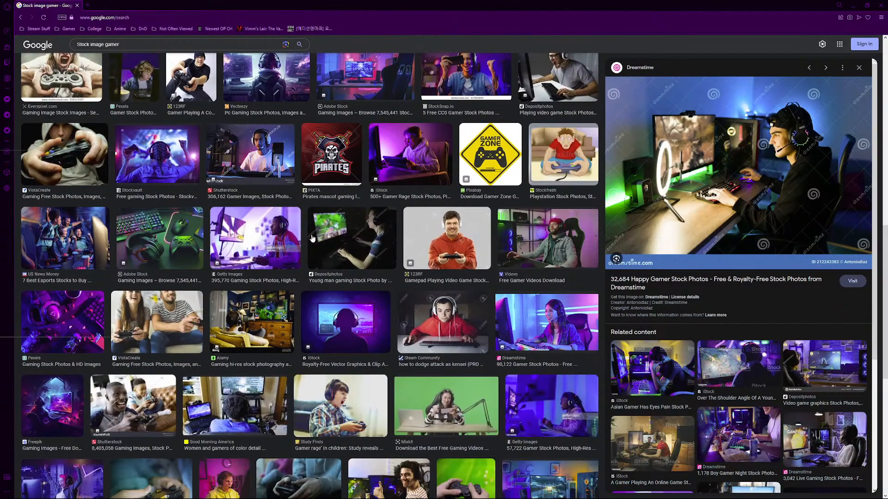
pyautogui.scroll(-2, 312, 239)
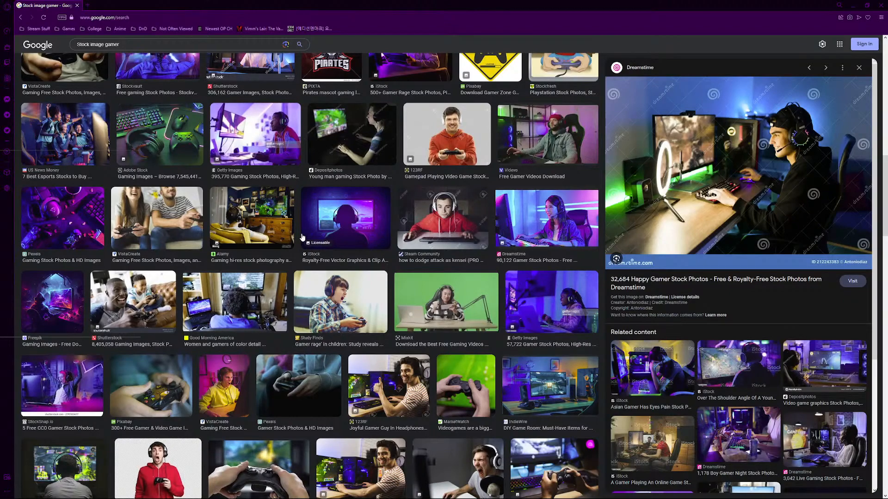
pyautogui.scroll(-1, 301, 239)
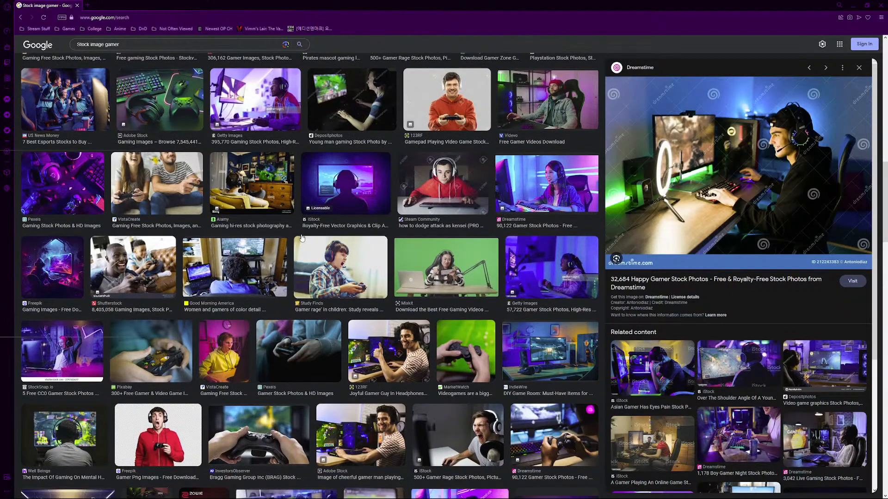
pyautogui.rightClick(301, 237)
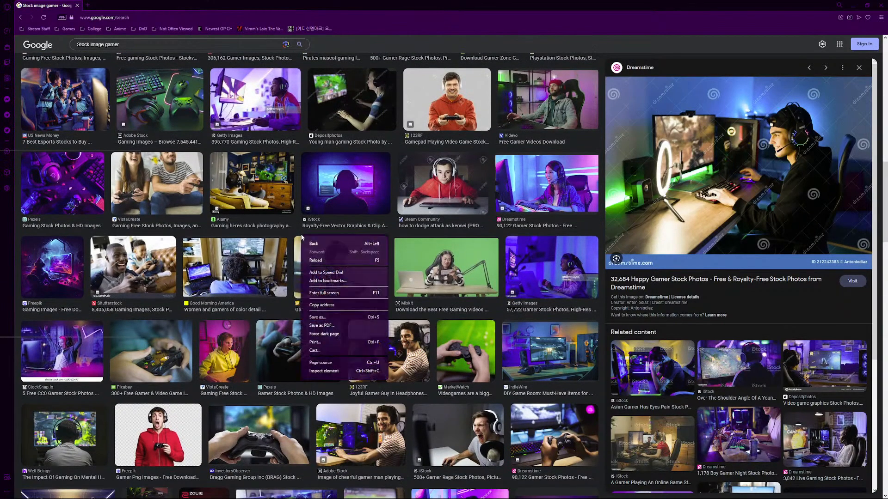
pyautogui.click(228, 322)
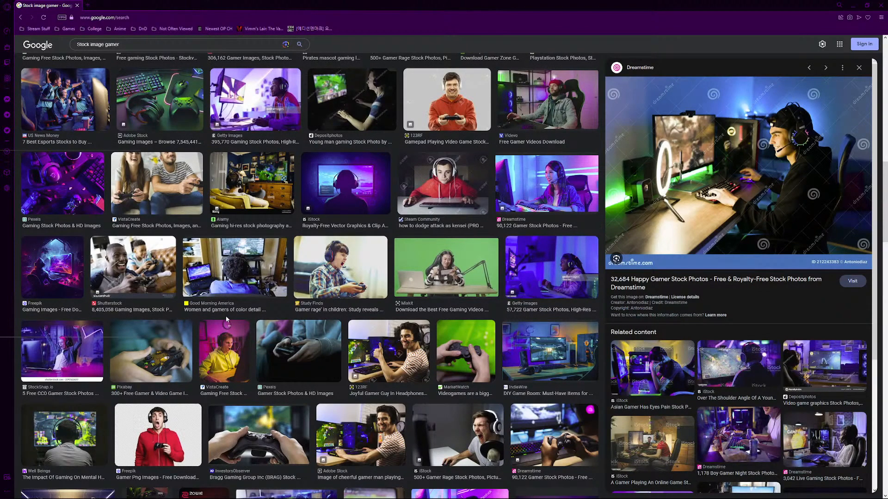
pyautogui.scroll(-4, 227, 319)
pyautogui.scroll(-3, 225, 319)
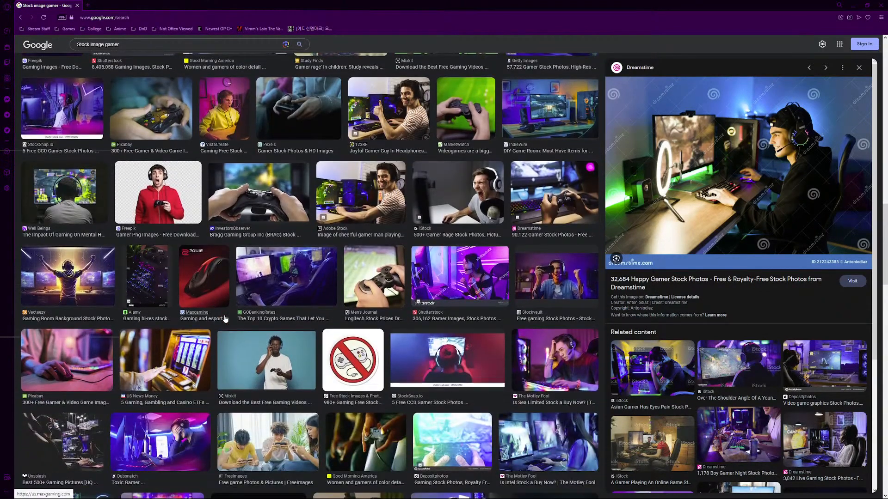
pyautogui.scroll(-4, 225, 318)
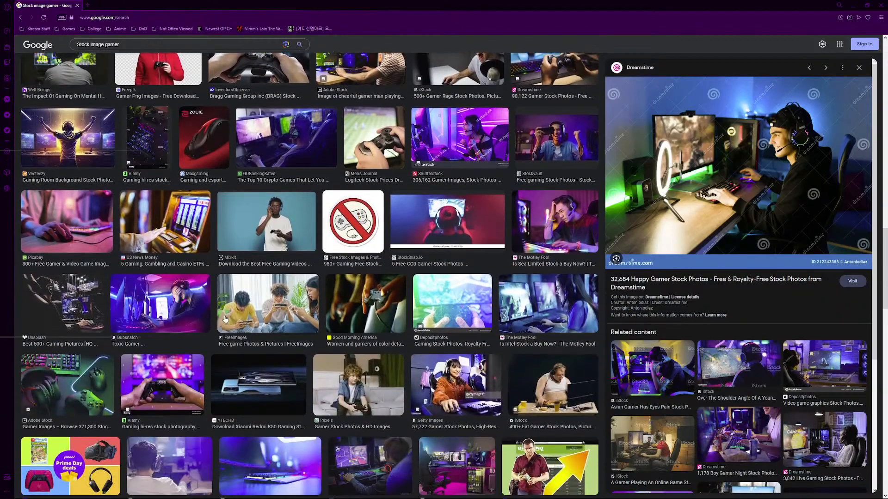
pyautogui.scroll(-2, 225, 319)
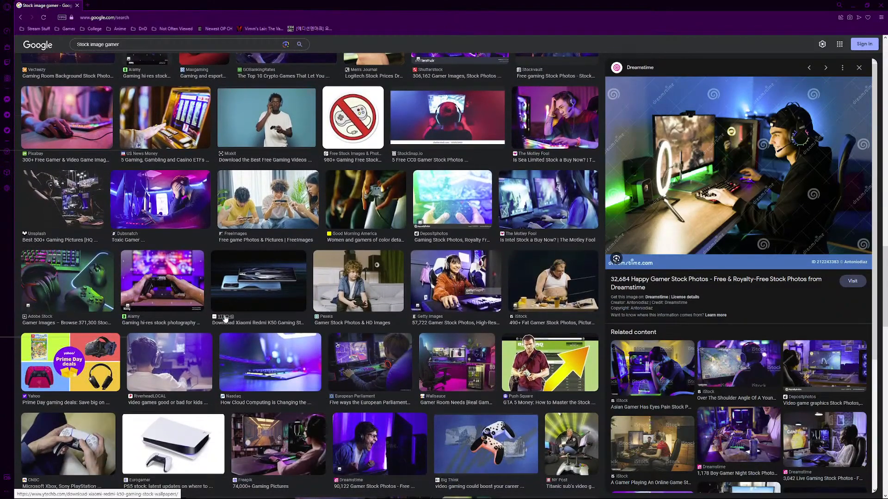
pyautogui.scroll(-2, 225, 319)
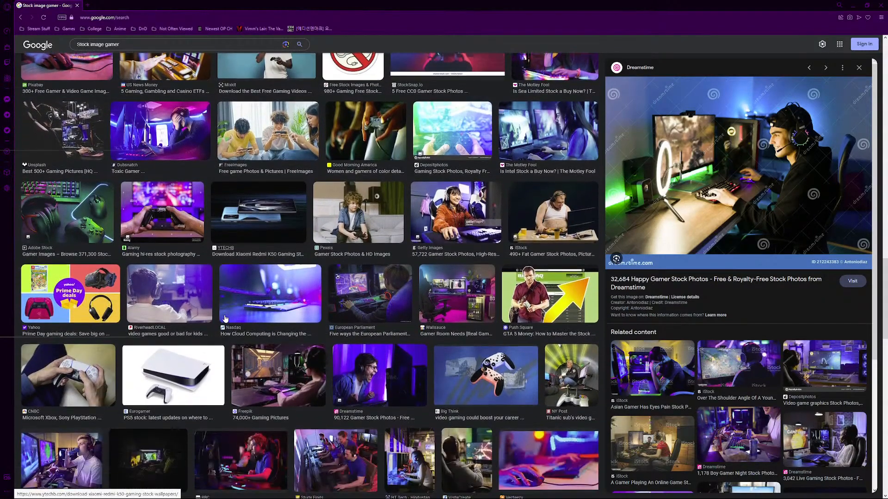
pyautogui.scroll(-15, 225, 319)
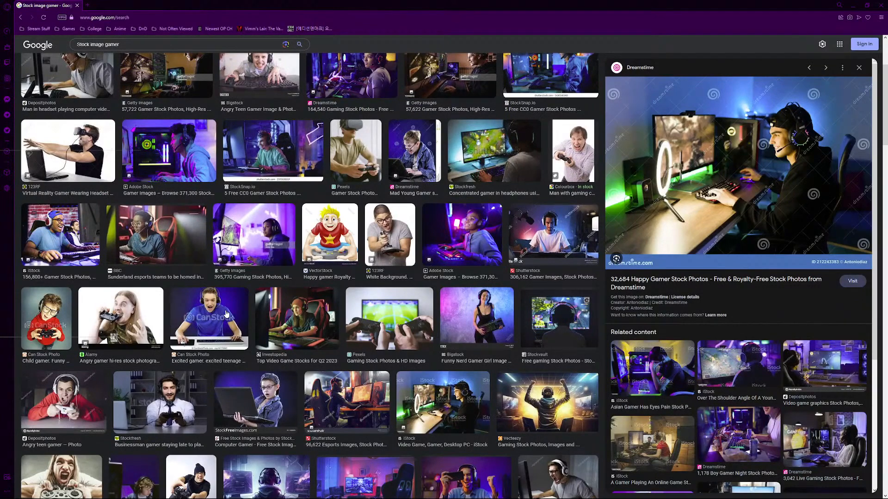
pyautogui.scroll(3, 226, 314)
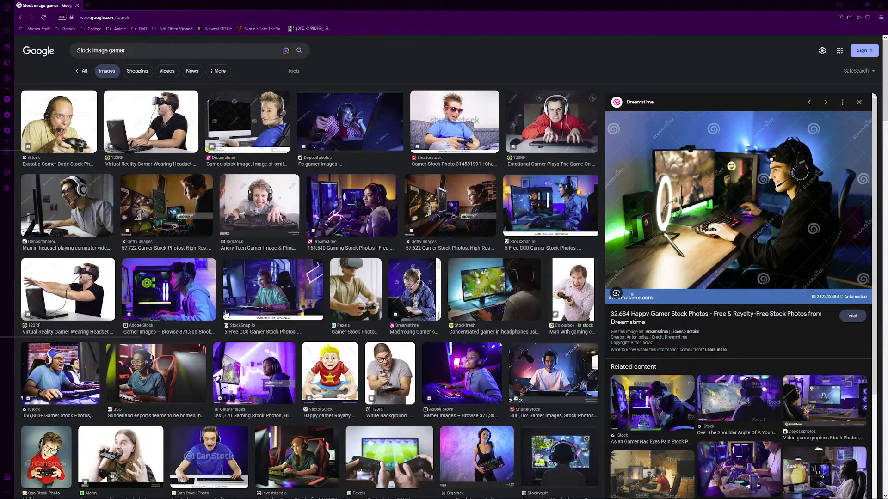
pyautogui.scroll(-5, 226, 314)
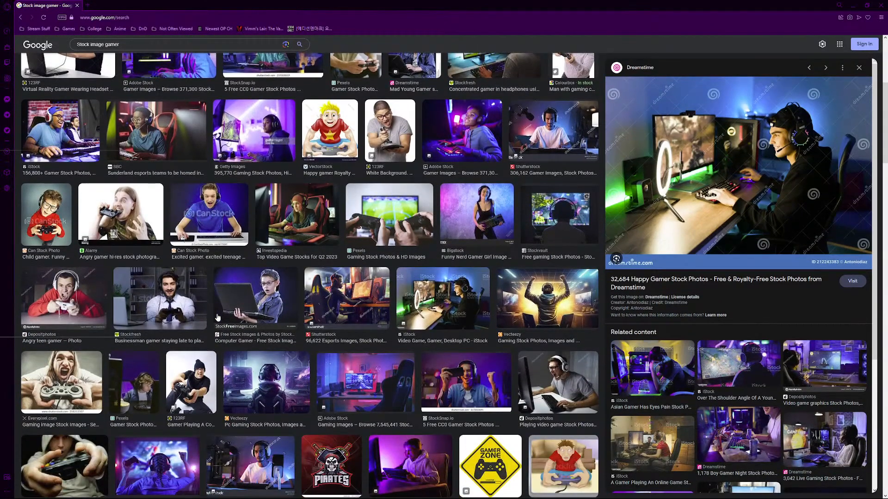
pyautogui.scroll(-3, 217, 317)
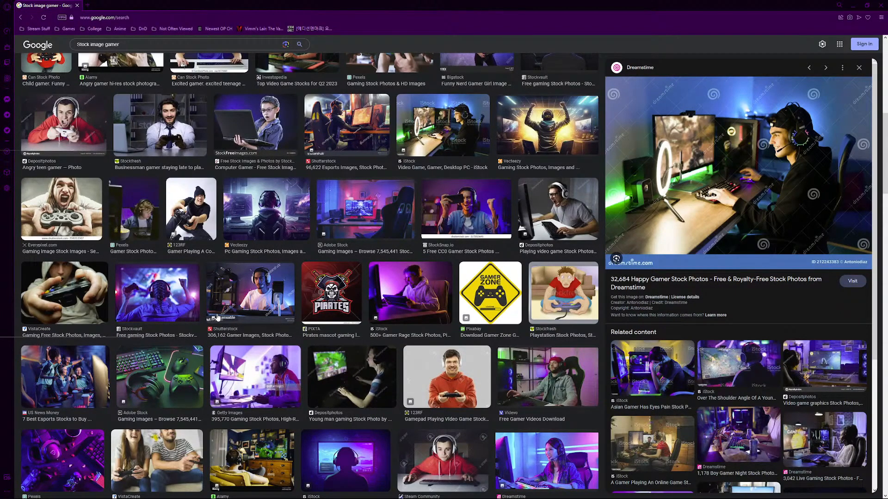
# Browse the image results for "Stock image gamer" for a suitable gaming photo.
pyautogui.scroll(-7, 217, 317)
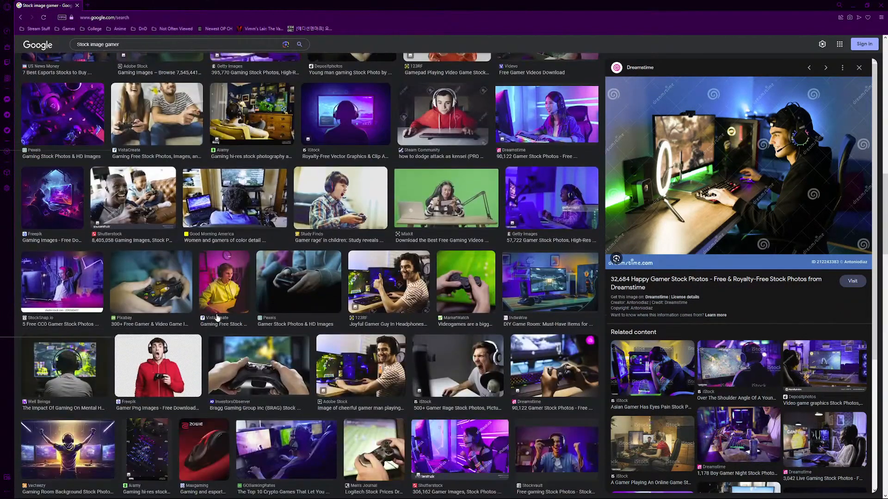
pyautogui.scroll(-4, 217, 317)
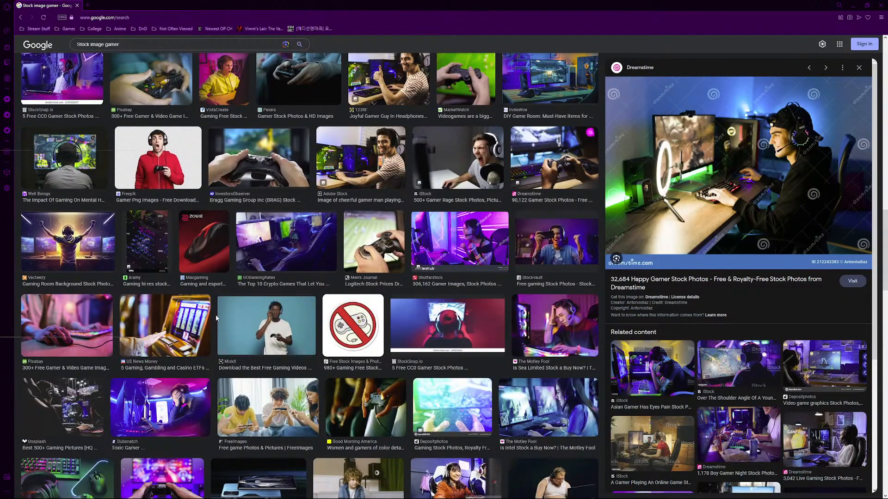
pyautogui.scroll(-3, 216, 317)
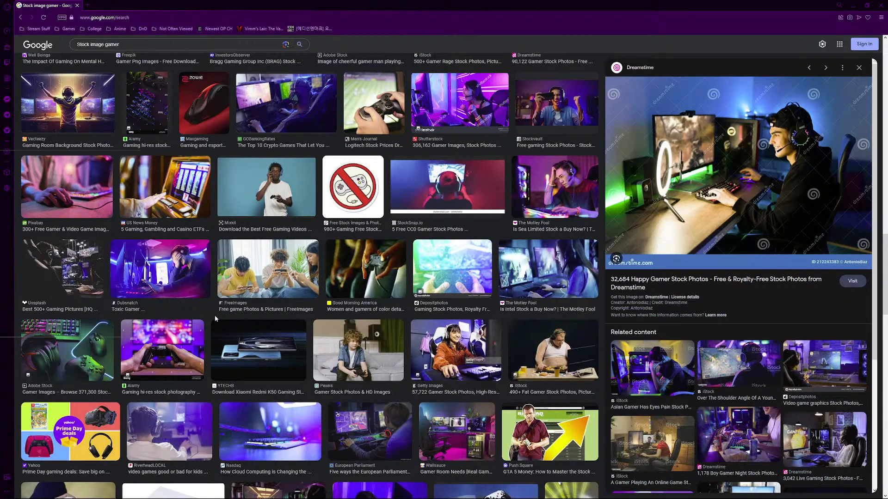
pyautogui.scroll(-3, 214, 318)
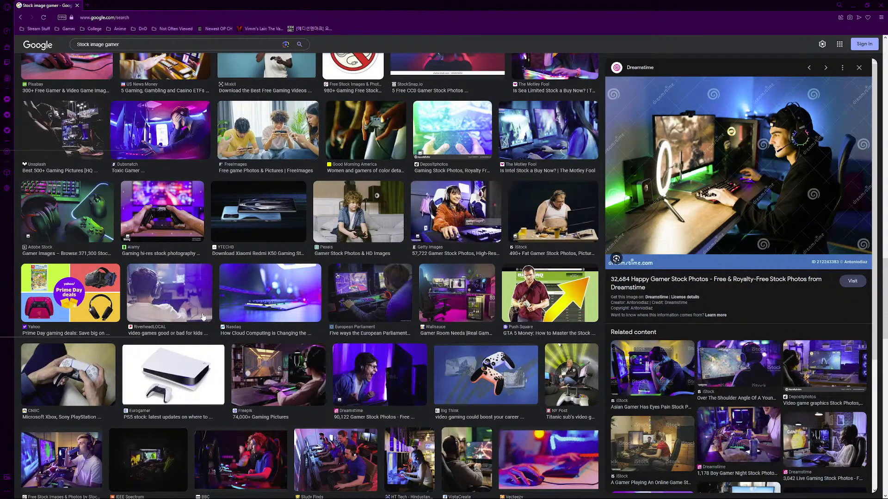
pyautogui.scroll(-3, 202, 317)
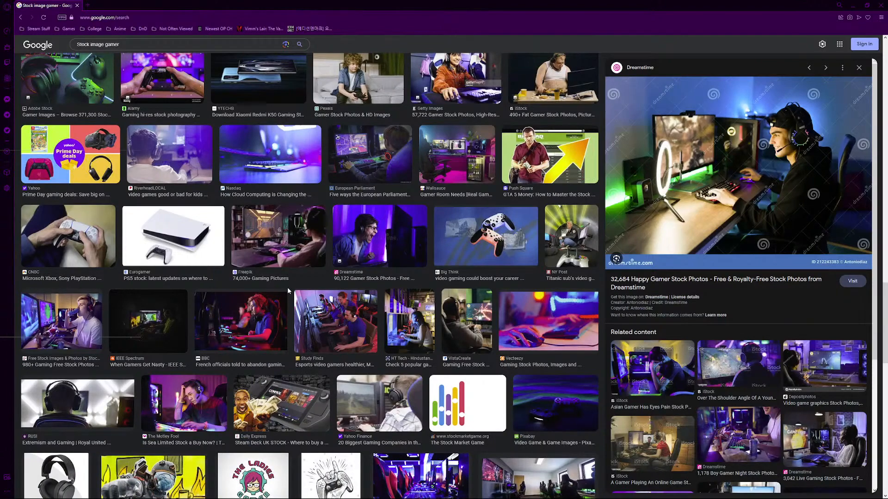
pyautogui.scroll(-3, 287, 290)
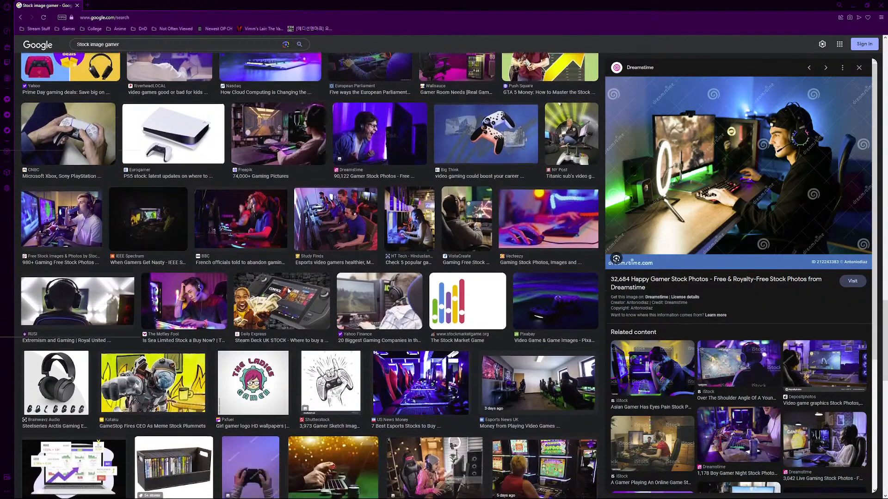
pyautogui.scroll(-5, 288, 291)
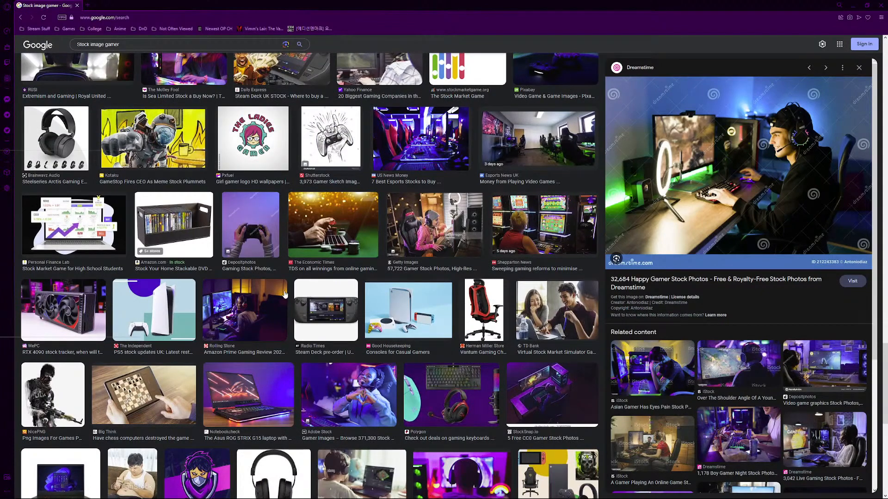
pyautogui.scroll(-4, 284, 294)
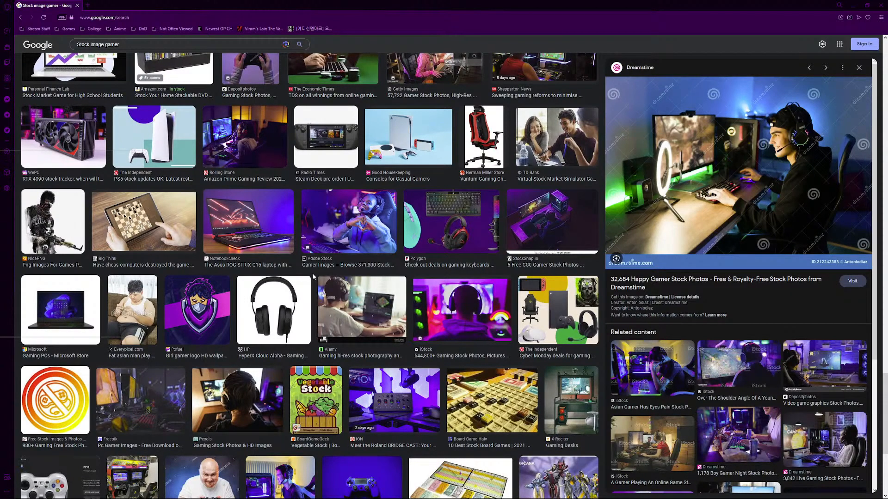
pyautogui.scroll(-2, 313, 277)
pyautogui.scroll(-2, 313, 277)
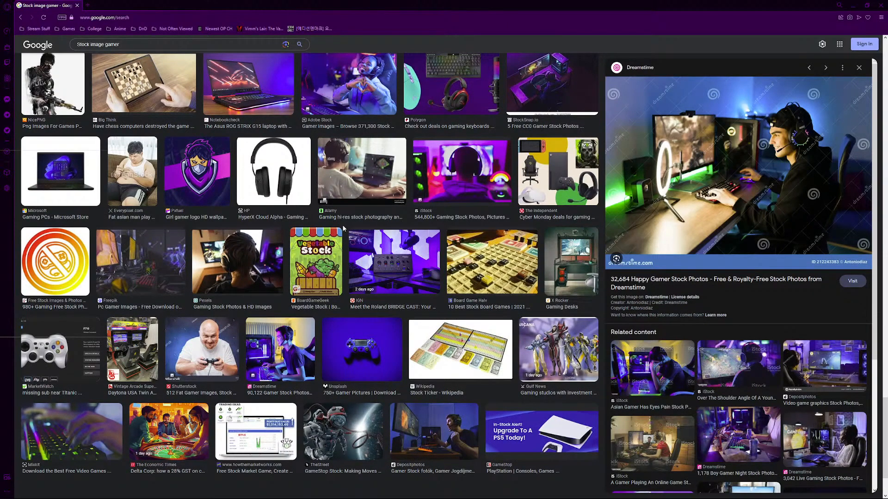
pyautogui.scroll(-2, 343, 228)
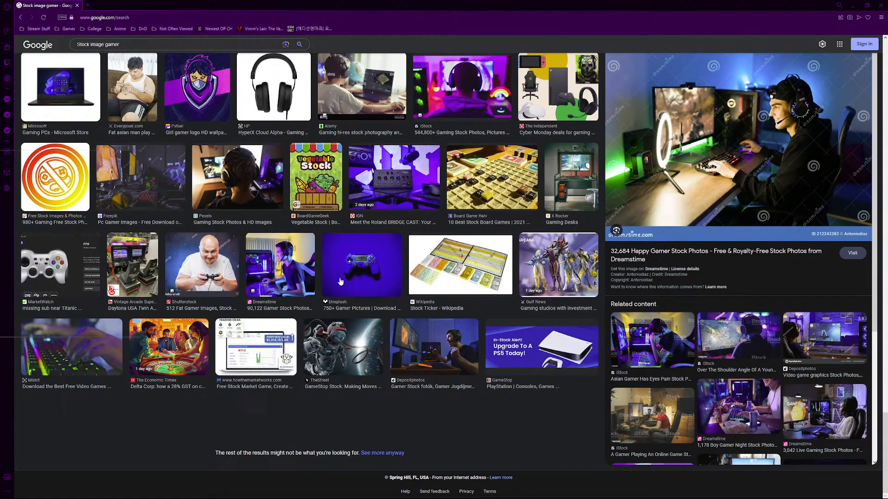
pyautogui.scroll(-10, 339, 279)
pyautogui.scroll(15, 336, 290)
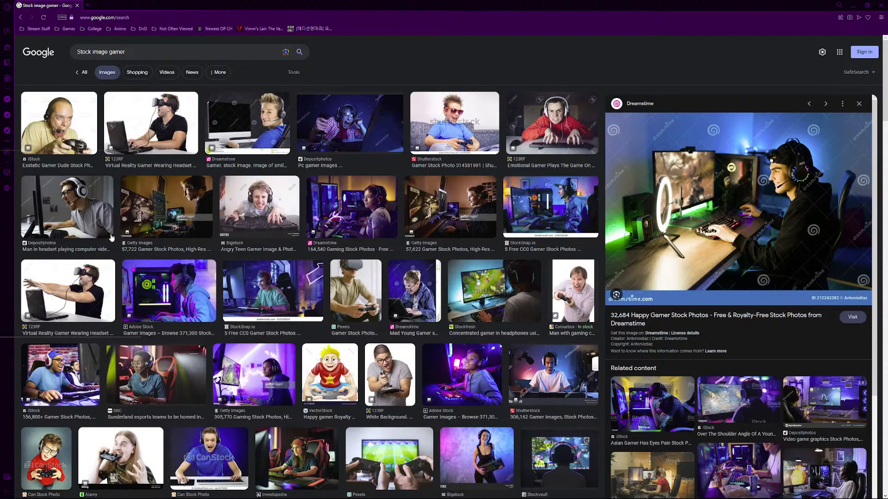
# Preview the Pexels photo of two pairs of hands holding controllers before a TV and copy the image.
pyautogui.click(523, 458)
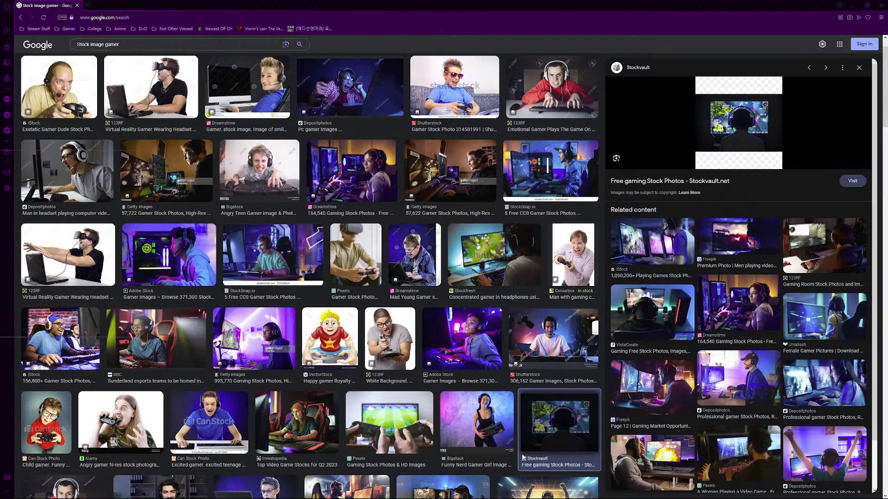
pyautogui.click(387, 444)
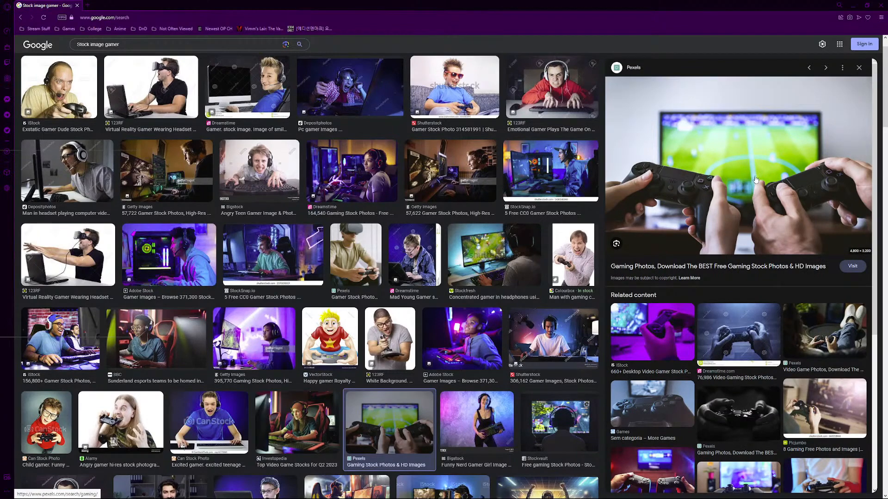
pyautogui.rightClick(738, 139)
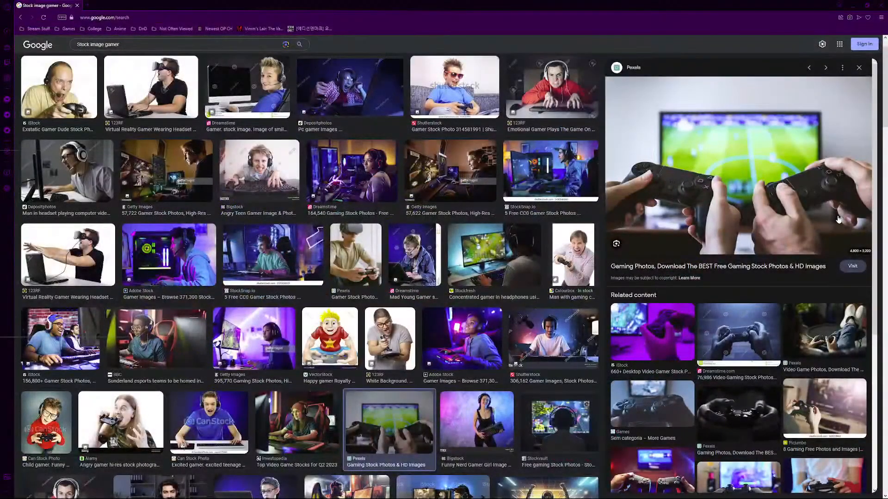
# Switch to Krita and paste the copied controller photo as a new layer.
pyautogui.hotkey('alt', 'Tab')
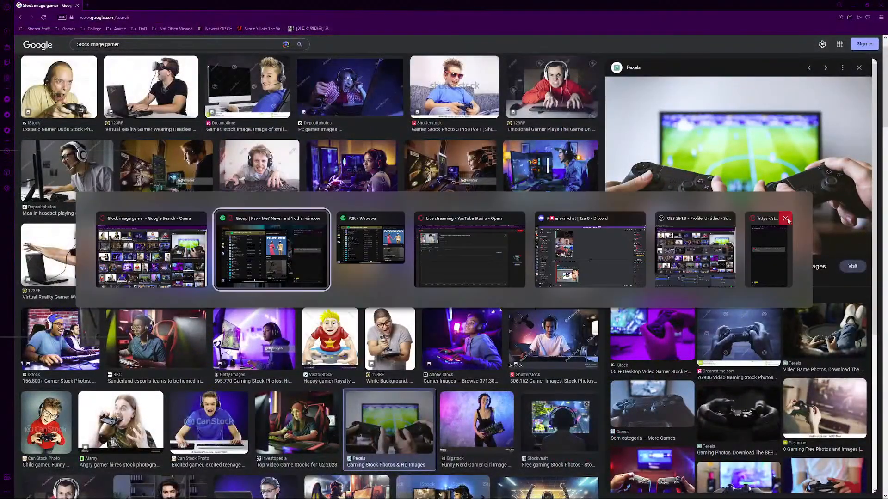
pyautogui.click(205, 262)
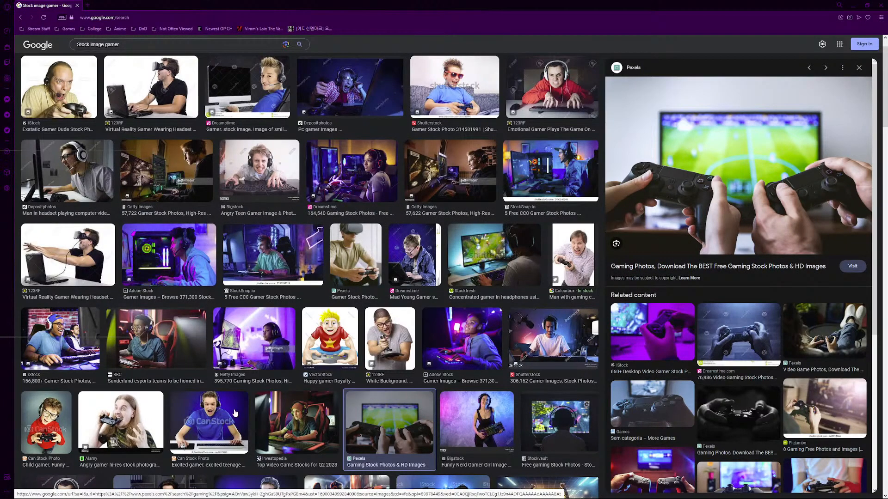
pyautogui.hotkey('alt', 'Tab')
pyautogui.hotkey('alt', 'Tab')
pyautogui.hotkey('alt', 'Tab')
pyautogui.hotkey('alt', 'Tab')
pyautogui.hotkey('alt', 'Tab')
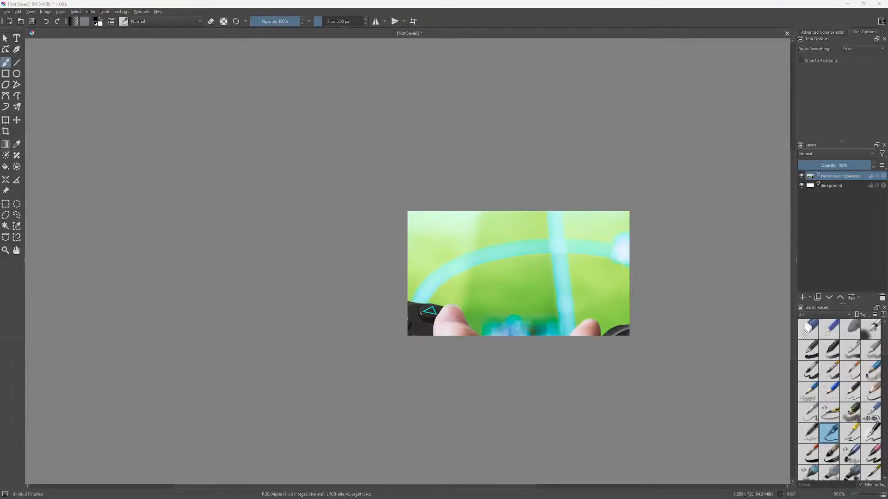
# Scale the pasted controller photo down to fill the canvas exactly and add a new paint layer above it.
pyautogui.click(6, 120)
pyautogui.scroll(-1, 151, 149)
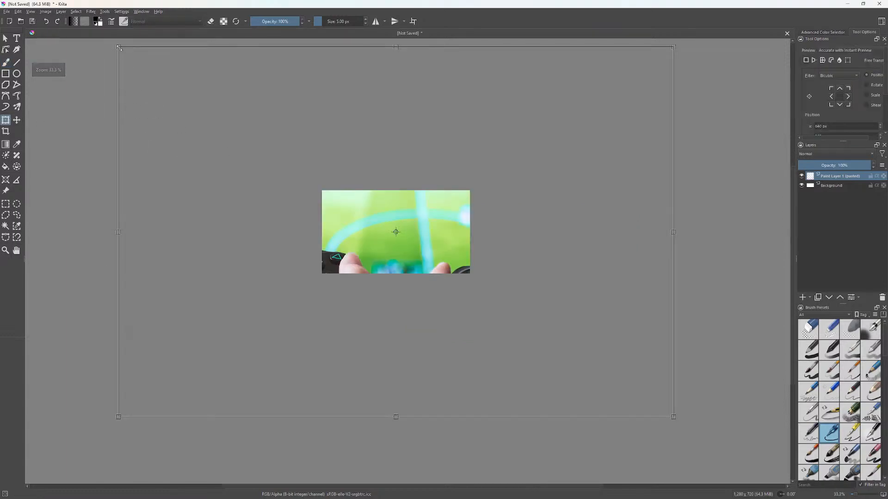
pyautogui.moveTo(119, 48); pyautogui.dragTo(325, 192)
pyautogui.moveTo(674, 417); pyautogui.dragTo(470, 273)
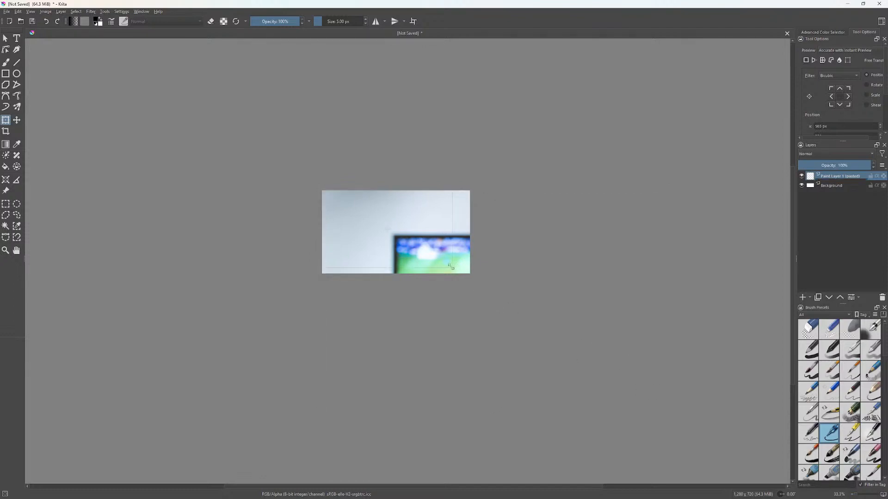
pyautogui.scroll(4, 400, 244)
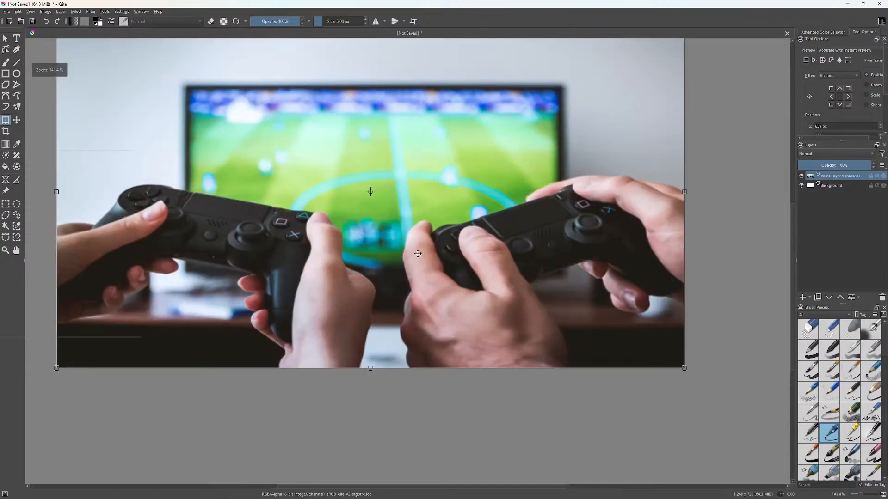
pyautogui.moveTo(417, 254); pyautogui.dragTo(475, 326)
pyautogui.scroll(-2, 470, 307)
pyautogui.scroll(2, 479, 284)
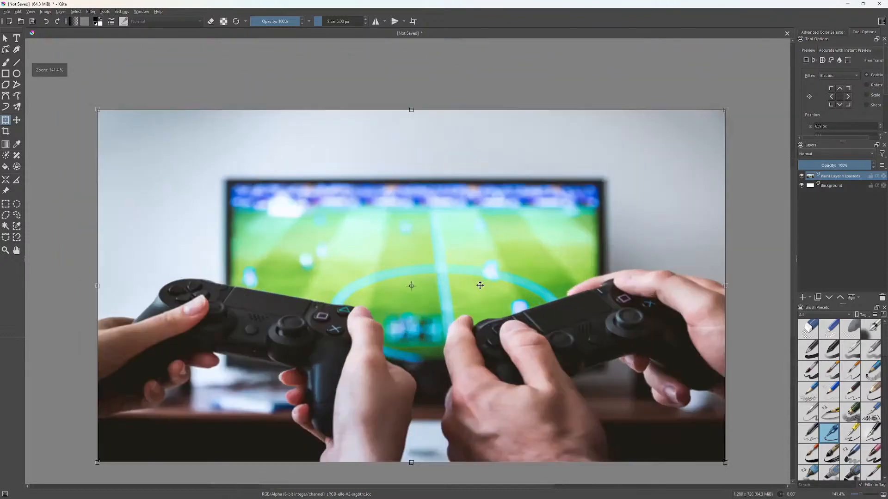
pyautogui.click(803, 298)
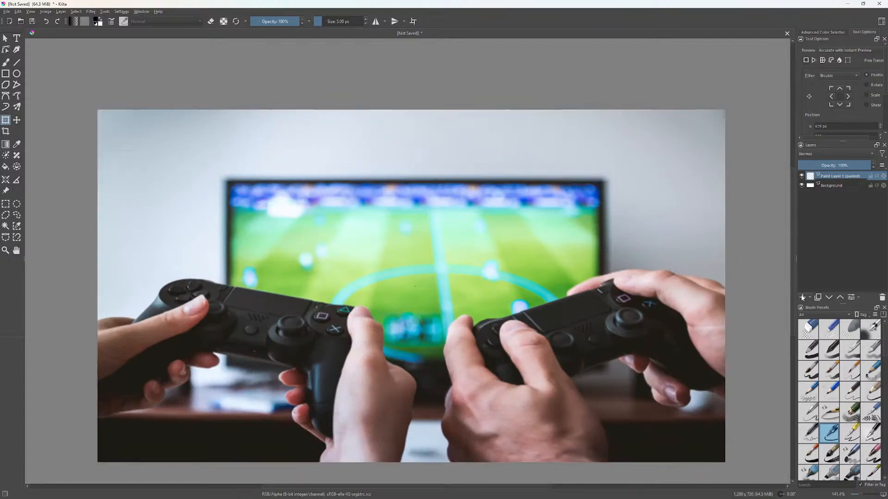
# Switch back to the browser and search Google Images for League of Legends images.
pyautogui.hotkey('alt', 'Tab')
pyautogui.hotkey('alt', 'Tab')
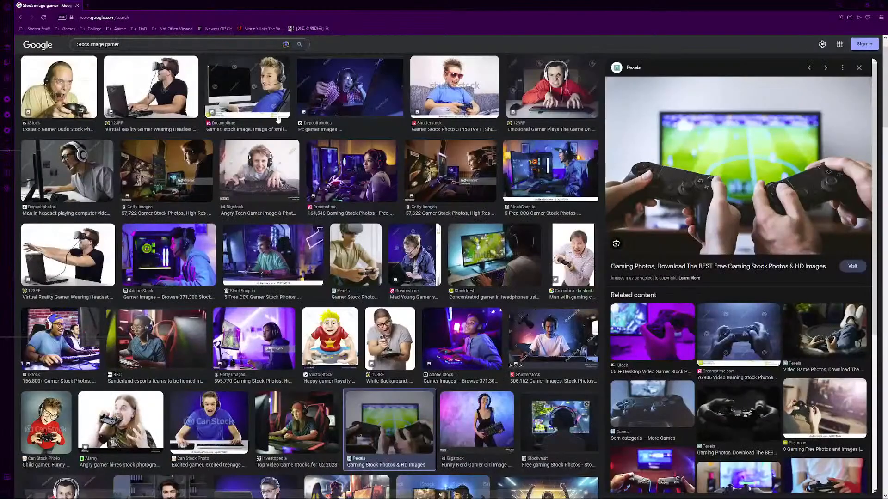
pyautogui.click(135, 46)
pyautogui.write('league of legends image')
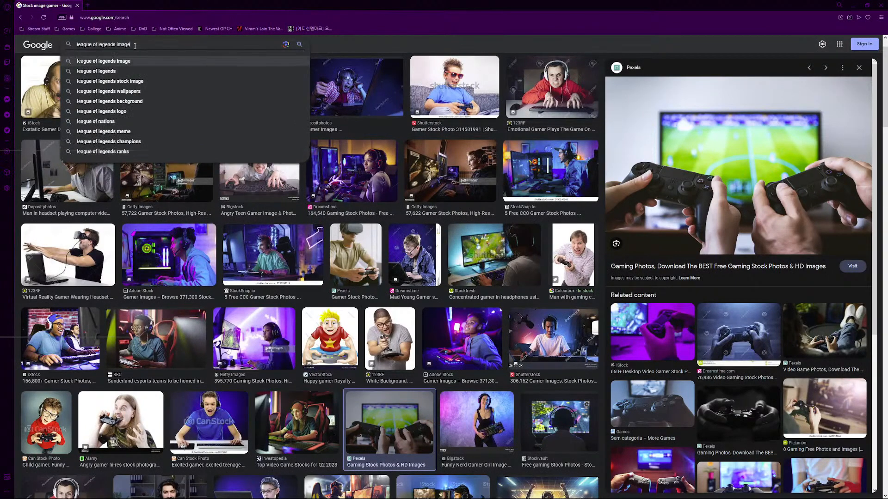
pyautogui.press('Return')
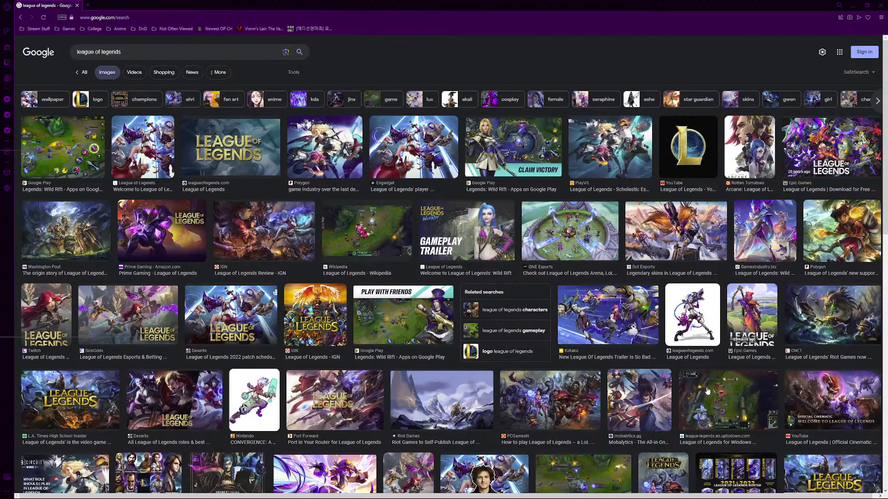
# Copy the Epic Games League of Legends artwork and paste it into the Krita document as a new layer.
pyautogui.click(814, 163)
pyautogui.rightClick(653, 164)
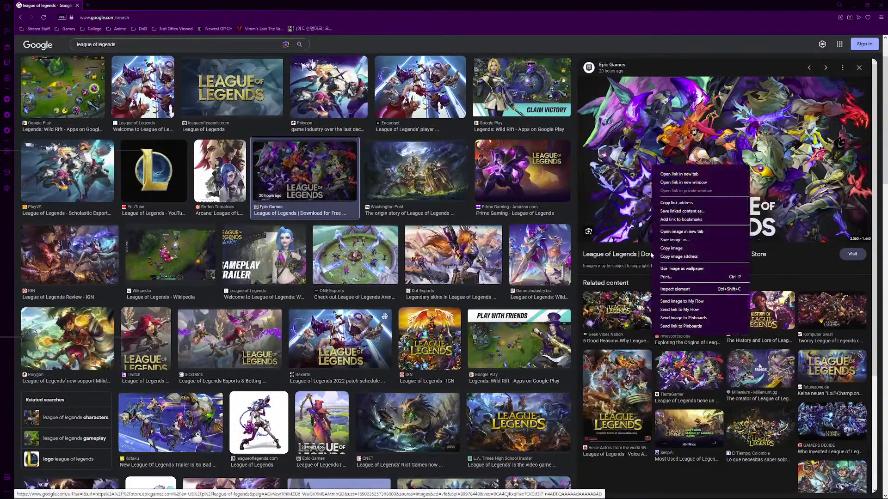
pyautogui.click(663, 245)
pyautogui.hotkey('alt', 'Tab')
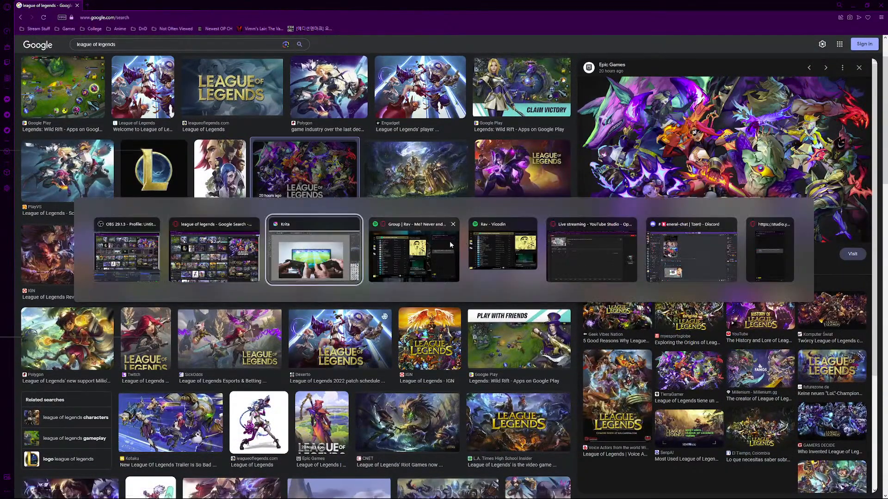
pyautogui.hotkey('ctrl', 'v')
# Scale and position the pasted League of Legends artwork to cover the TV screen in the photo.
pyautogui.hotkey('ctrl', 't')
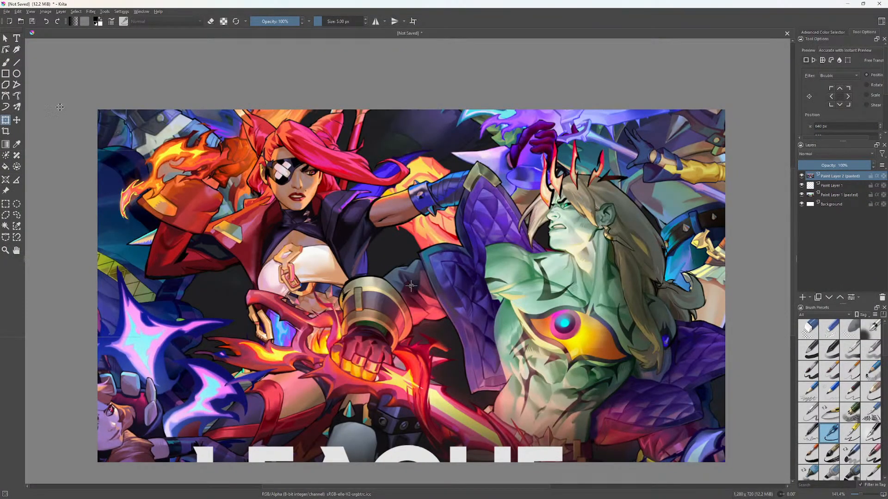
pyautogui.press('-')
pyautogui.press('-')
pyautogui.press('-')
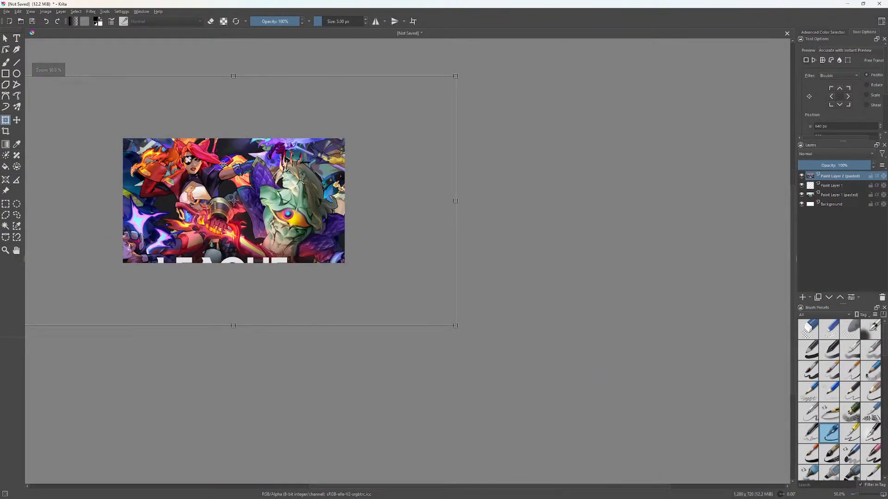
pyautogui.moveTo(135, 107); pyautogui.dragTo(277, 191)
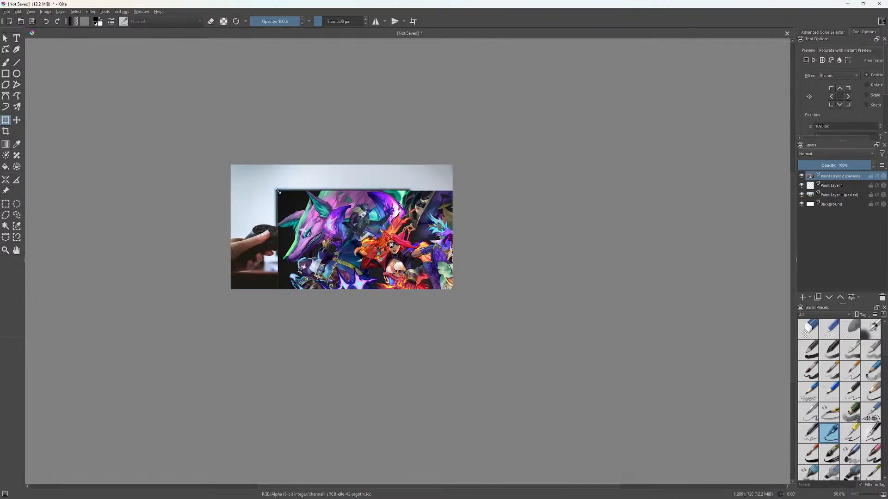
pyautogui.moveTo(563, 352); pyautogui.dragTo(408, 254)
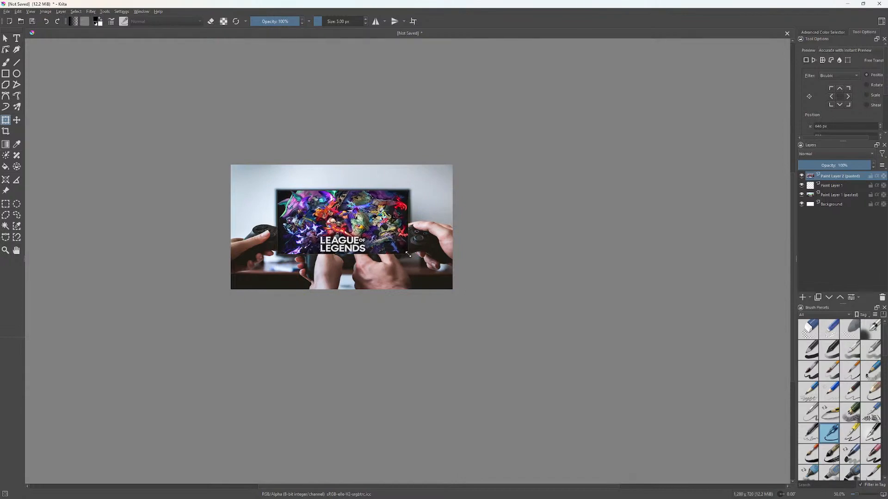
pyautogui.scroll(3, 333, 231)
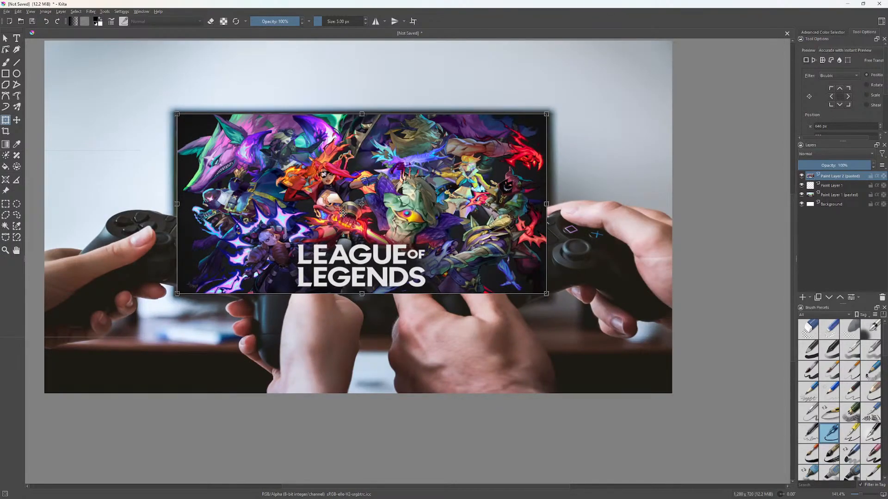
pyautogui.scroll(1, 342, 211)
pyautogui.scroll(-1, 341, 212)
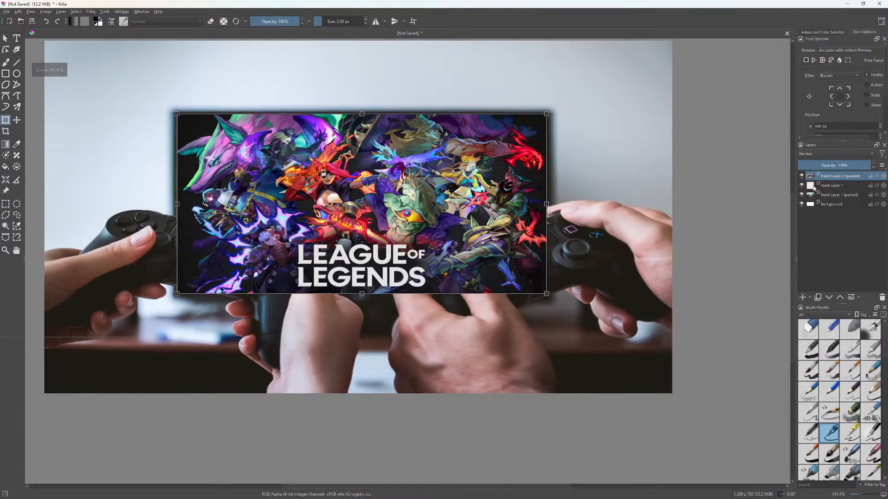
# Lower the League of Legends artwork layer's opacity to 55% to reveal the hands and controllers beneath.
pyautogui.click(840, 166)
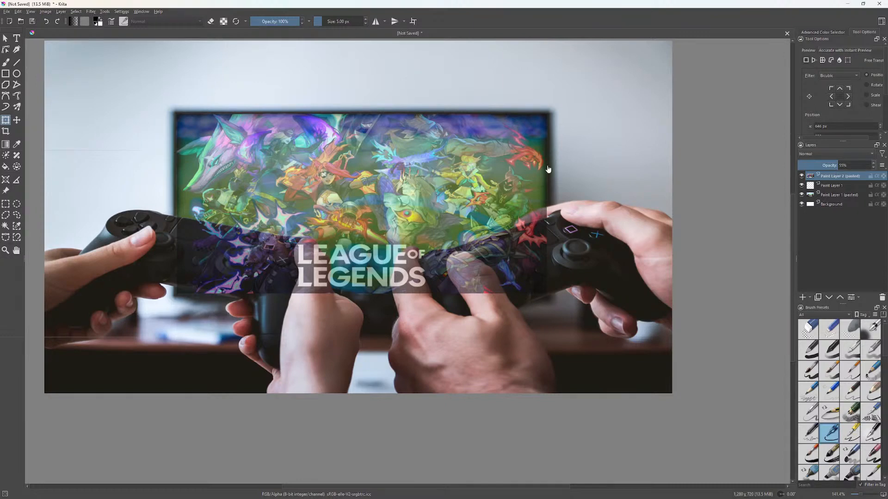
pyautogui.scroll(2, 521, 230)
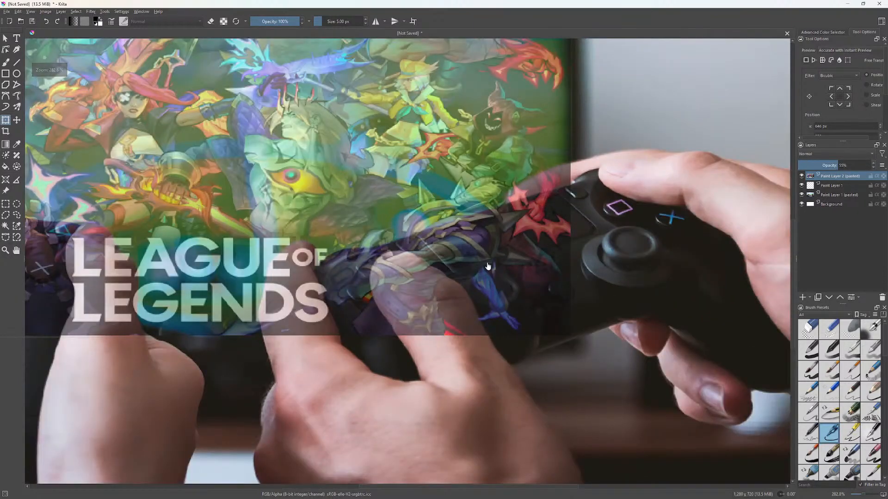
# Set the League of Legends artwork layer's opacity to 50%.
pyautogui.click(828, 166)
pyautogui.moveTo(827, 165); pyautogui.dragTo(825, 165)
pyautogui.moveTo(389, 251); pyautogui.dragTo(509, 252)
pyautogui.scroll(-1, 574, 275)
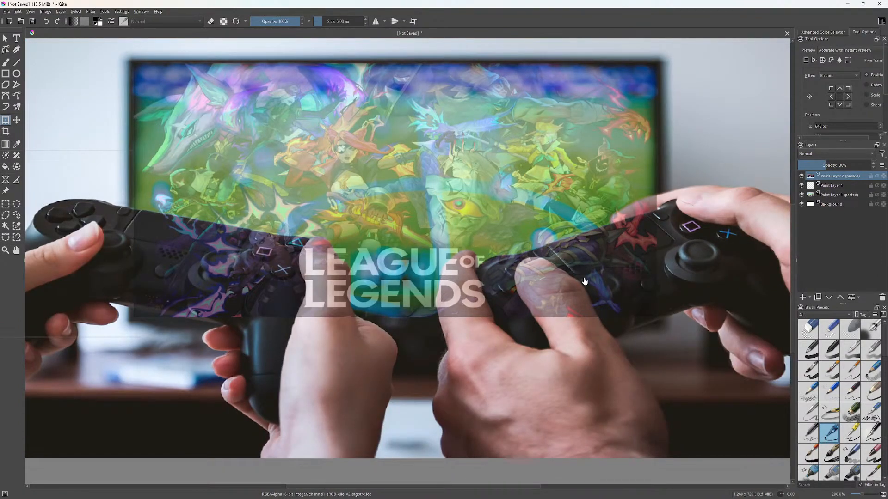
# Erase the artwork covering the right controller and its player's fingers using an eraser brush of about 81 px.
pyautogui.click(16, 215)
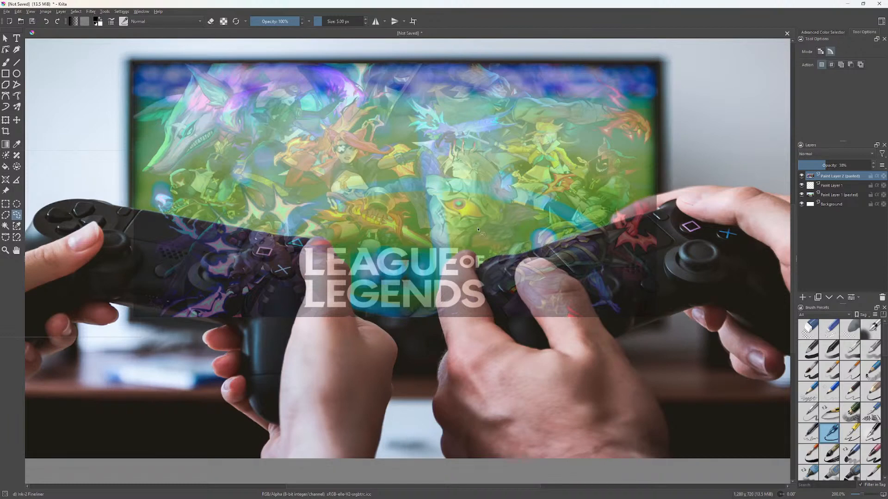
pyautogui.press('b')
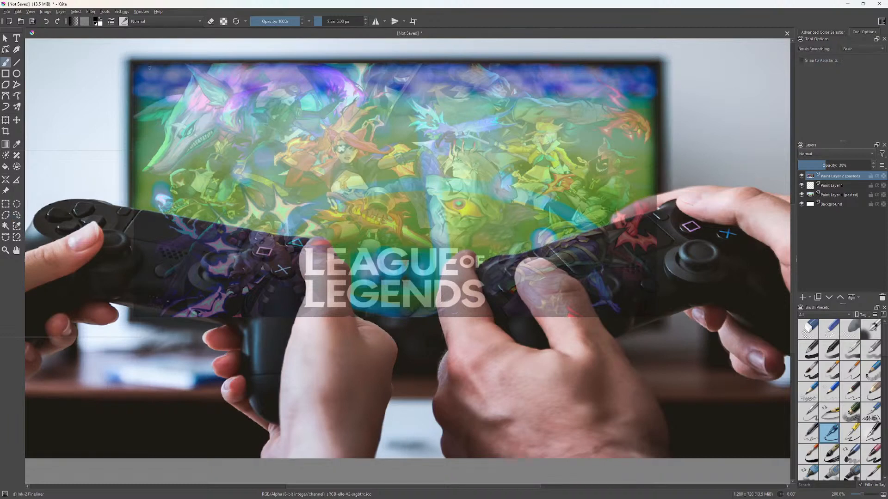
pyautogui.moveTo(330, 24); pyautogui.dragTo(349, 22)
pyautogui.moveTo(661, 263)
pyautogui.mouseDown()
pyautogui.moveTo(622, 275)
pyautogui.moveTo(671, 238)
pyautogui.moveTo(666, 223)
pyautogui.moveTo(631, 249)
pyautogui.mouseUp()
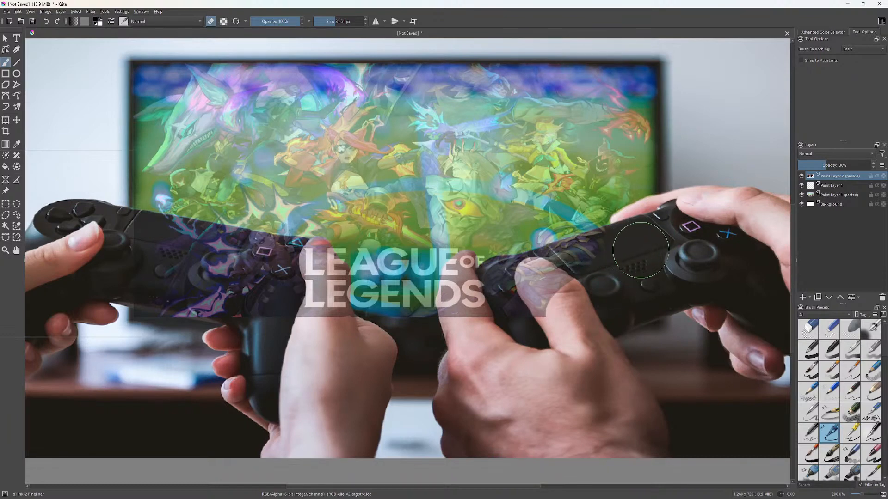
pyautogui.moveTo(649, 237)
pyautogui.mouseDown()
pyautogui.moveTo(524, 278)
pyautogui.moveTo(563, 278)
pyautogui.moveTo(551, 283)
pyautogui.moveTo(555, 298)
pyautogui.moveTo(541, 316)
pyautogui.moveTo(513, 328)
pyautogui.moveTo(503, 318)
pyautogui.moveTo(517, 302)
pyautogui.moveTo(504, 283)
pyautogui.mouseUp()
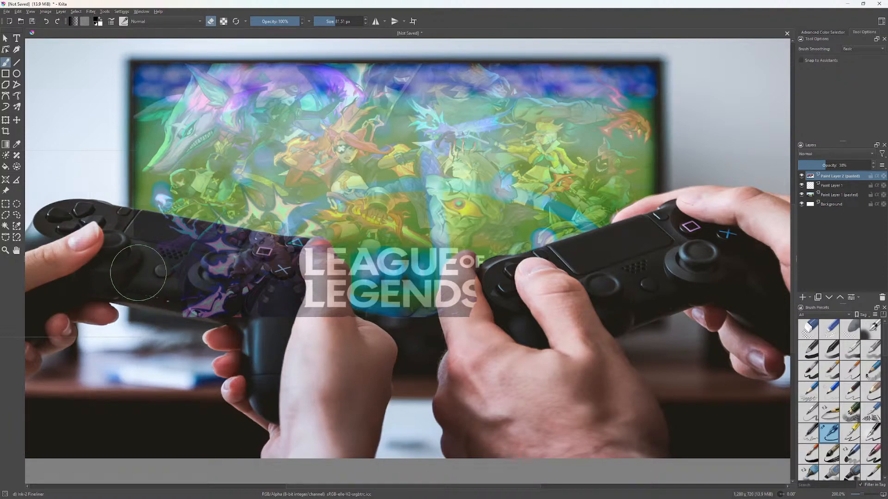
# Erase the artwork overlapping the left controller, undoing the first stroke and erasing the area again.
pyautogui.moveTo(149, 239); pyautogui.dragTo(220, 253)
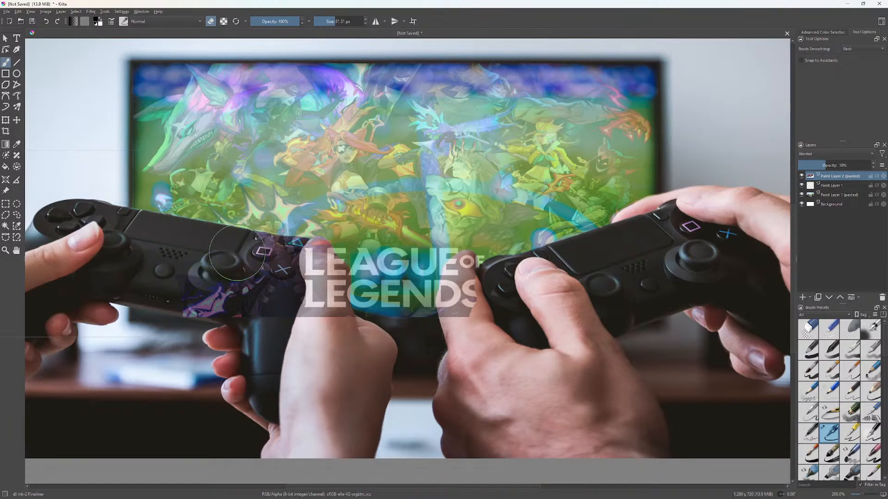
pyautogui.hotkey('ctrl', 'z')
pyautogui.moveTo(129, 244)
pyautogui.mouseDown()
pyautogui.moveTo(159, 248)
pyautogui.moveTo(147, 246)
pyautogui.moveTo(129, 284)
pyautogui.moveTo(268, 280)
pyautogui.moveTo(293, 291)
pyautogui.moveTo(317, 336)
pyautogui.mouseUp()
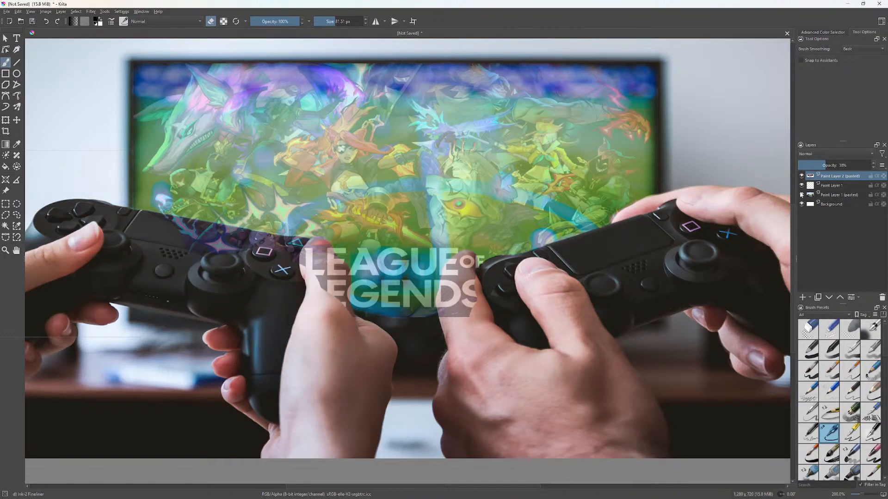
# Hide and show the artwork layer to compare it with the photo, and lower its opacity to 9%.
pyautogui.click(801, 176)
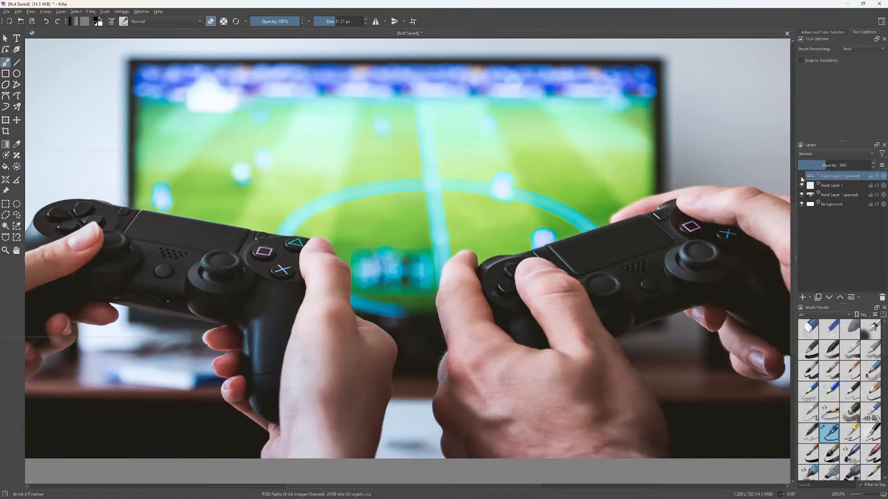
pyautogui.click(323, 323)
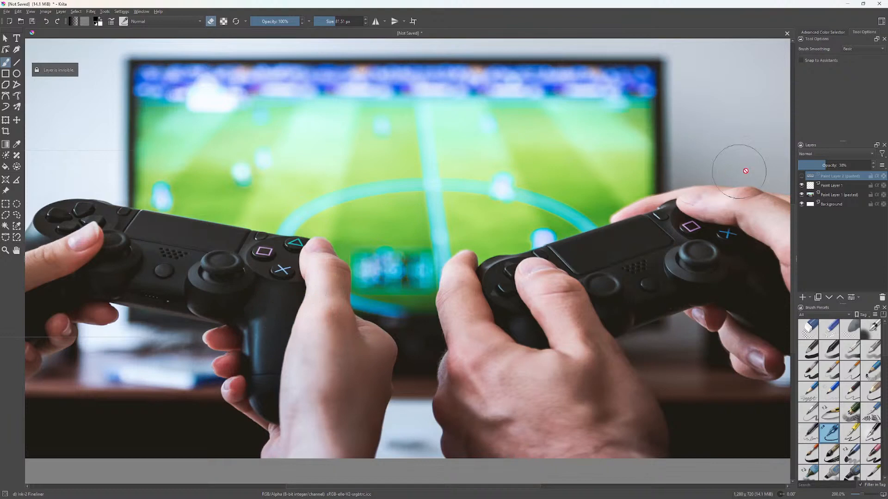
pyautogui.click(802, 176)
pyautogui.moveTo(825, 165); pyautogui.dragTo(801, 169)
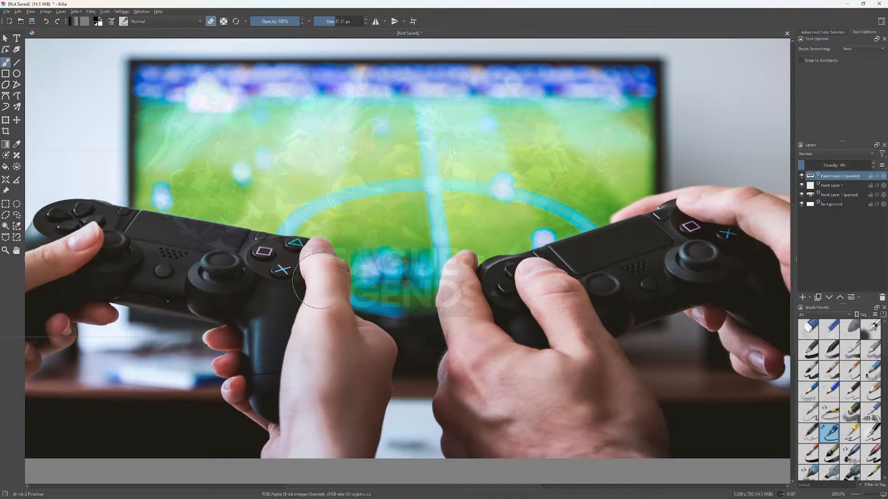
# Erase the leftover artwork along the left controller's upper edge, refining it with a 12.30 px eraser brush.
pyautogui.moveTo(270, 266); pyautogui.dragTo(215, 253)
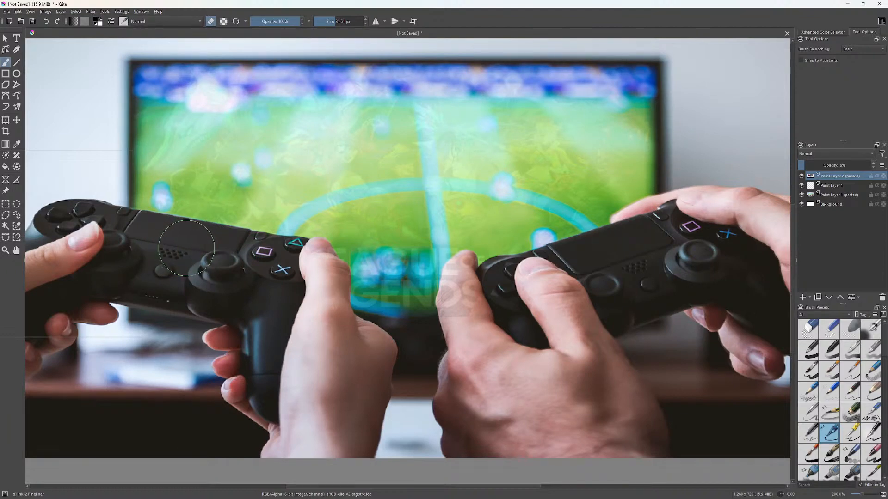
pyautogui.click(324, 23)
pyautogui.scroll(2, 163, 243)
pyautogui.moveTo(163, 245); pyautogui.dragTo(276, 319)
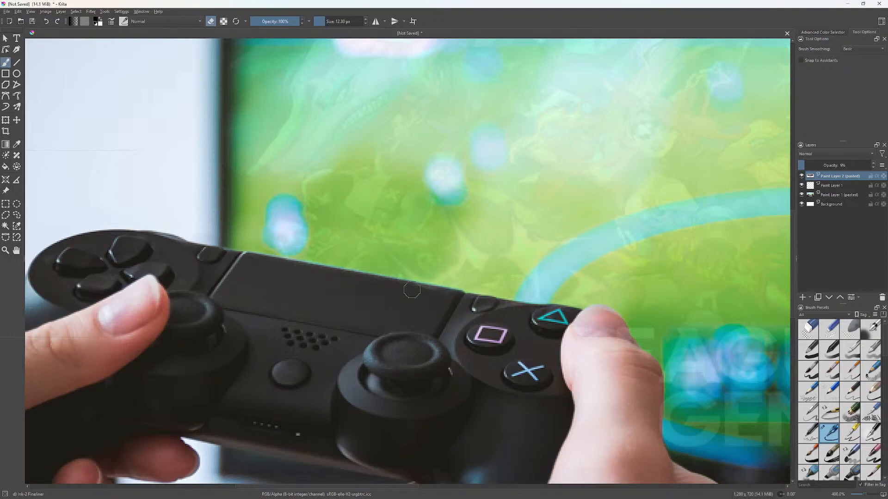
pyautogui.moveTo(436, 297)
pyautogui.mouseDown()
pyautogui.moveTo(499, 304)
pyautogui.moveTo(470, 304)
pyautogui.mouseUp()
# Erase the artwork over the left controller player's thumb and the right controller player's thumb and finger.
pyautogui.moveTo(460, 375); pyautogui.dragTo(276, 311)
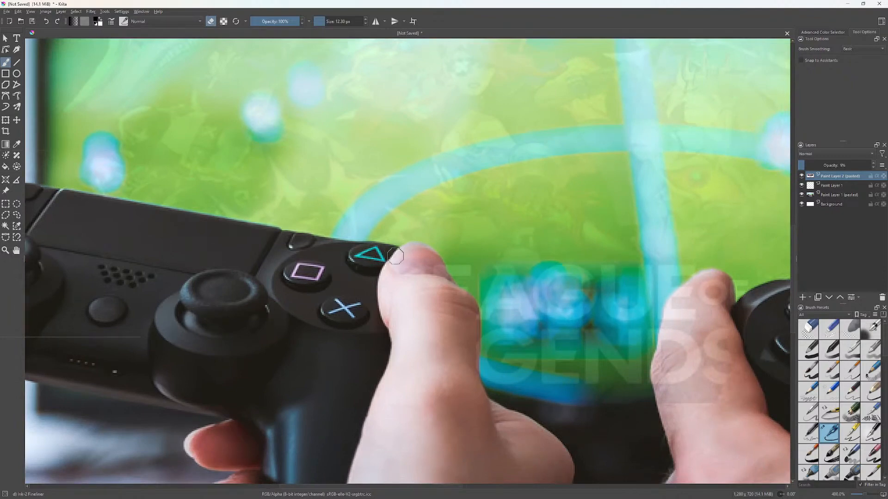
pyautogui.moveTo(413, 250); pyautogui.dragTo(424, 257)
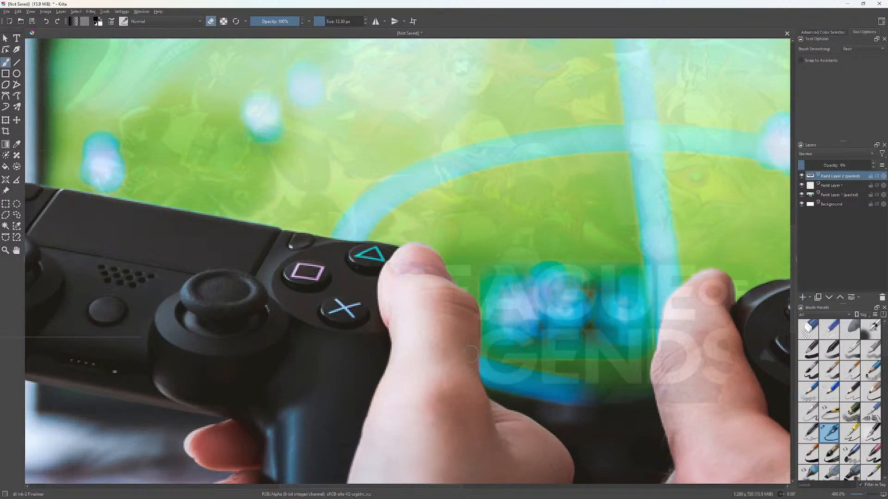
pyautogui.moveTo(768, 404); pyautogui.dragTo(537, 319)
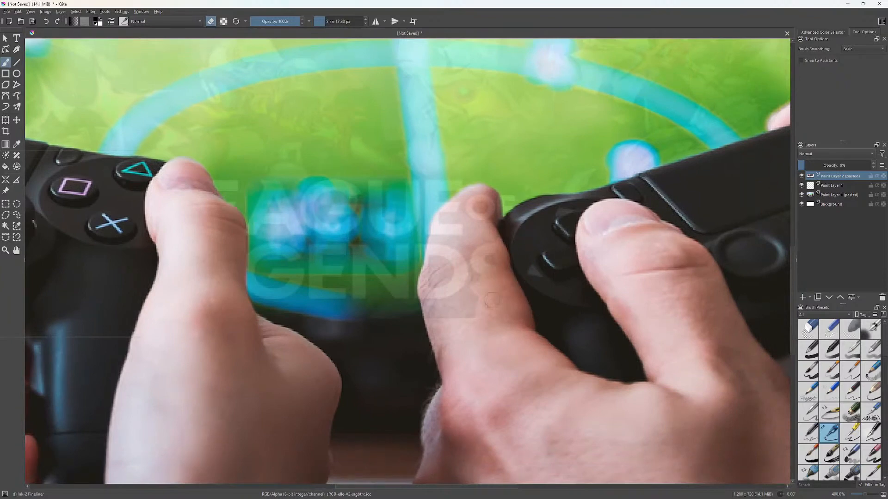
pyautogui.moveTo(471, 251)
pyautogui.mouseDown()
pyautogui.moveTo(458, 328)
pyautogui.moveTo(437, 320)
pyautogui.moveTo(426, 285)
pyautogui.moveTo(438, 223)
pyautogui.moveTo(472, 195)
pyautogui.moveTo(496, 207)
pyautogui.moveTo(482, 293)
pyautogui.moveTo(471, 280)
pyautogui.moveTo(471, 212)
pyautogui.moveTo(456, 232)
pyautogui.moveTo(446, 296)
pyautogui.moveTo(441, 254)
pyautogui.moveTo(480, 240)
pyautogui.moveTo(496, 270)
pyautogui.moveTo(534, 287)
pyautogui.moveTo(461, 292)
pyautogui.moveTo(565, 230)
pyautogui.moveTo(573, 242)
pyautogui.moveTo(616, 233)
pyautogui.moveTo(623, 220)
pyautogui.moveTo(645, 227)
pyautogui.mouseUp()
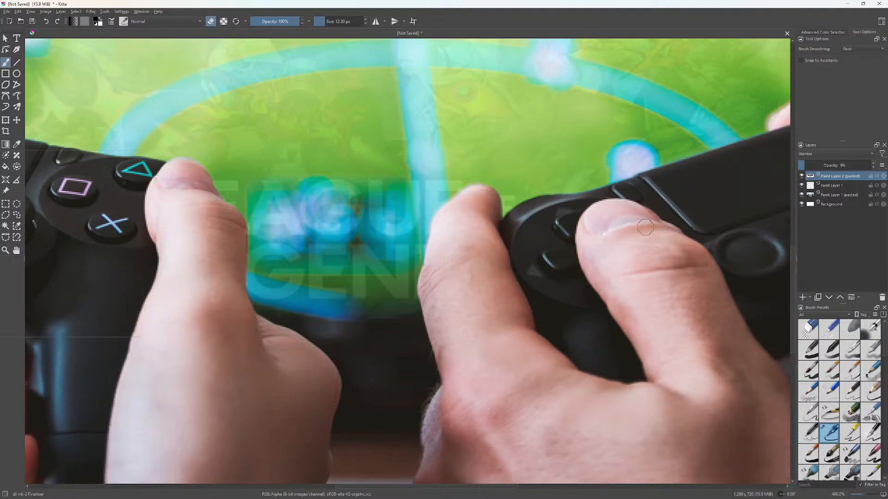
# Raise the artwork layer's opacity to 50% and erase the remaining traces on the left controller player's thumb.
pyautogui.moveTo(819, 165); pyautogui.dragTo(815, 166)
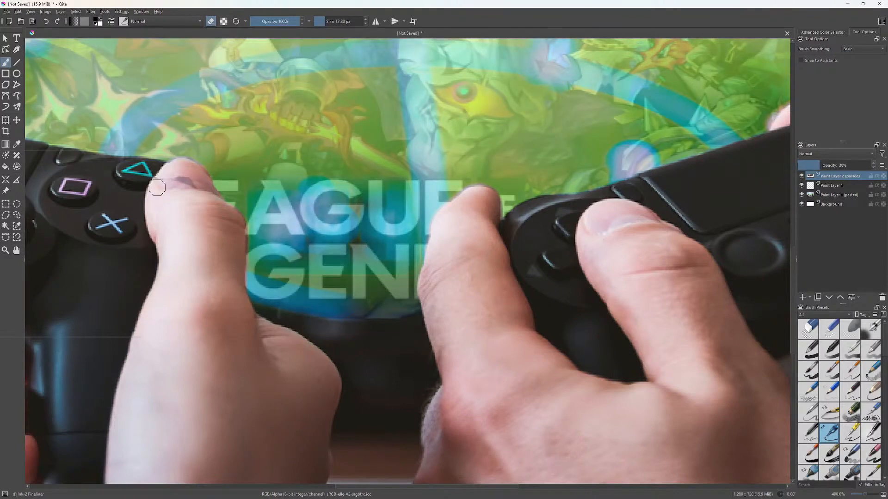
pyautogui.moveTo(157, 188)
pyautogui.mouseDown()
pyautogui.moveTo(183, 182)
pyautogui.moveTo(141, 177)
pyautogui.moveTo(149, 194)
pyautogui.mouseUp()
pyautogui.moveTo(208, 384); pyautogui.dragTo(259, 380)
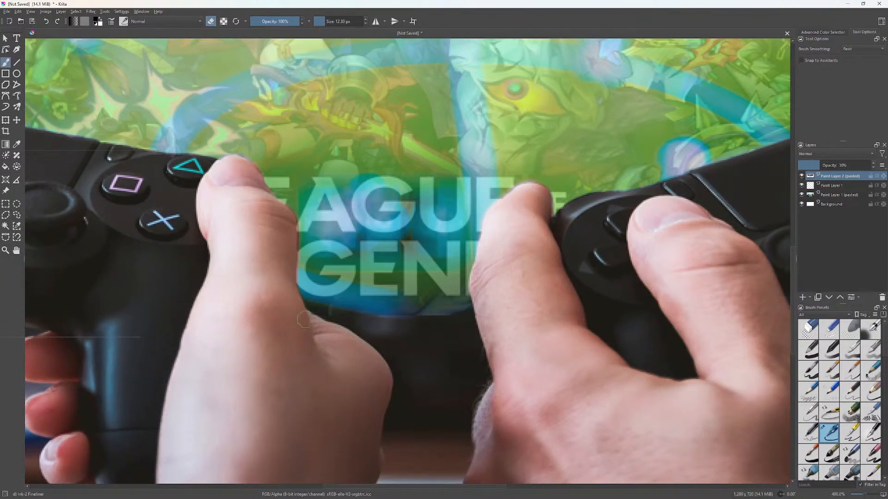
# Restore the League of Legends artwork layer's opacity to 100%.
pyautogui.scroll(-2, 224, 269)
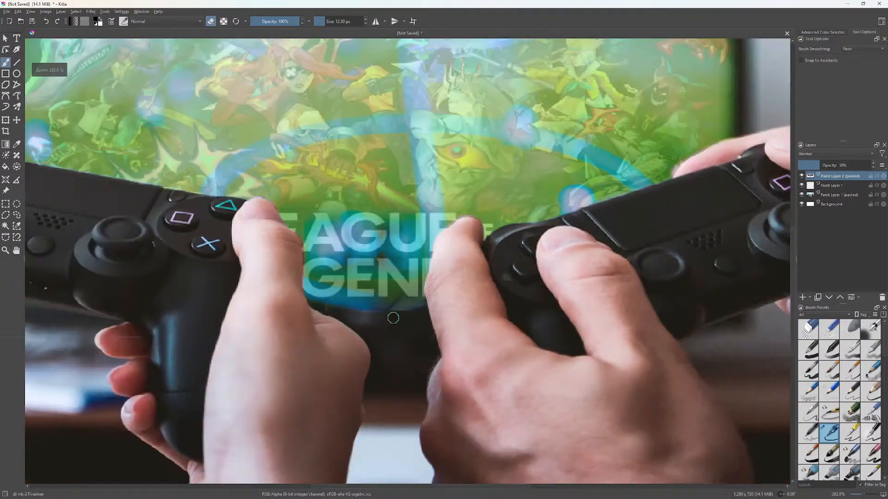
pyautogui.scroll(-1, 472, 341)
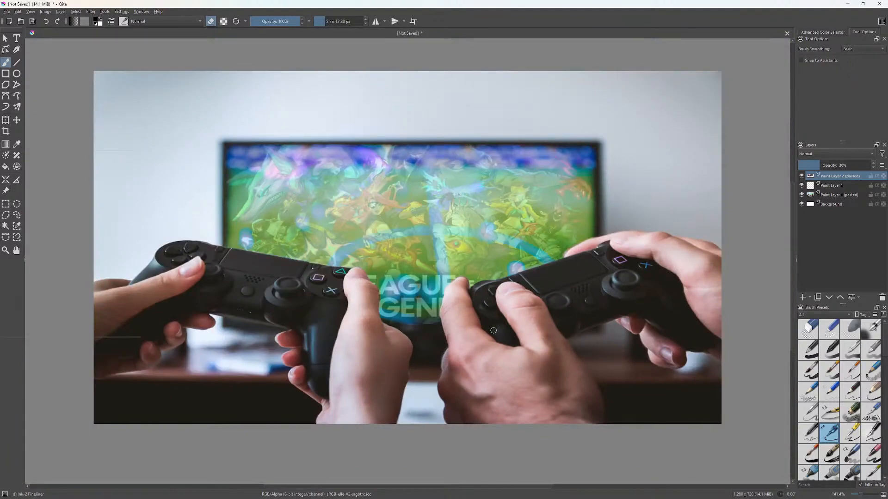
pyautogui.scroll(-1, 484, 331)
pyautogui.click(836, 165)
pyautogui.moveTo(837, 165); pyautogui.dragTo(871, 165)
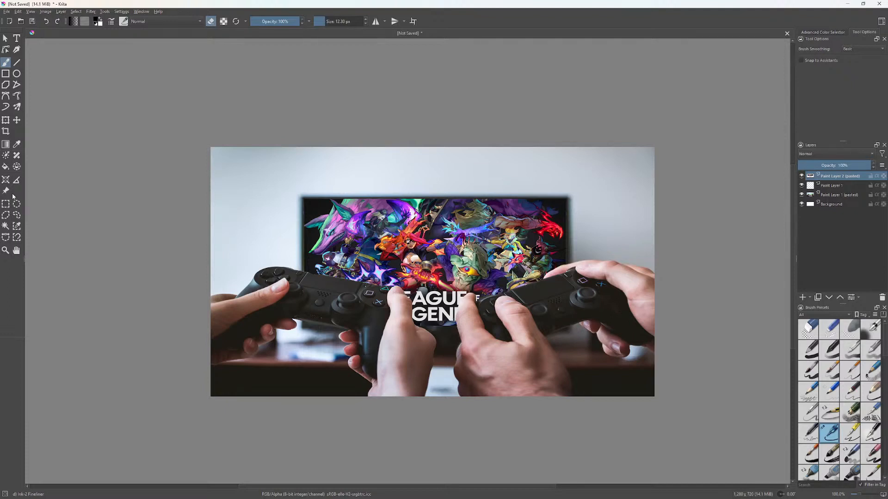
# Add a text object in the photo's upper-left area and replace its placeholder with "Oh no, here we go...".
pyautogui.press('t')
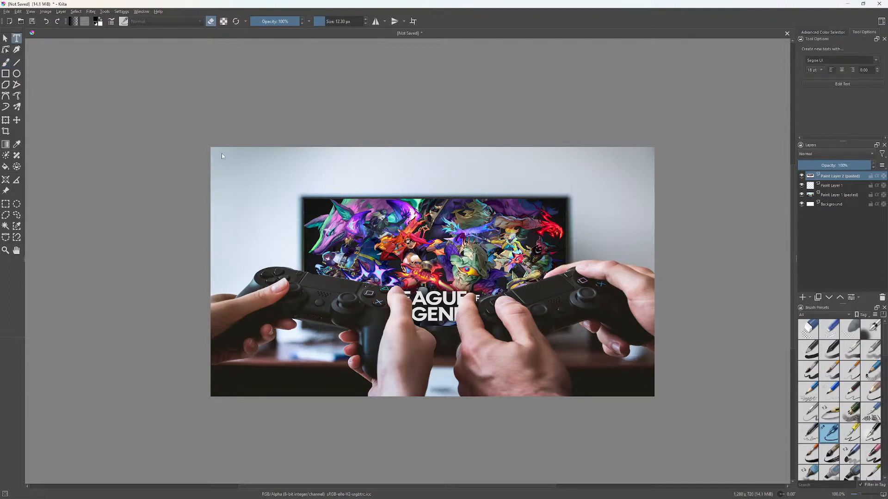
pyautogui.moveTo(217, 149); pyautogui.dragTo(405, 188)
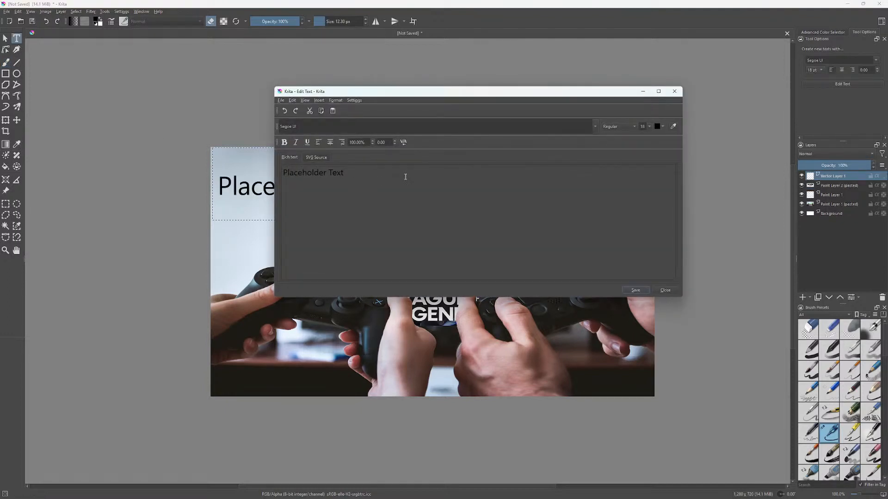
pyautogui.hotkey('ctrl', 'shift', 'Left')
pyautogui.hotkey('ctrl', 'shift', 'Left')
pyautogui.write('Oh')
# Change the caption's font to a casual, comic-style typeface, save the text and close the text editor.
pyautogui.click(436, 124)
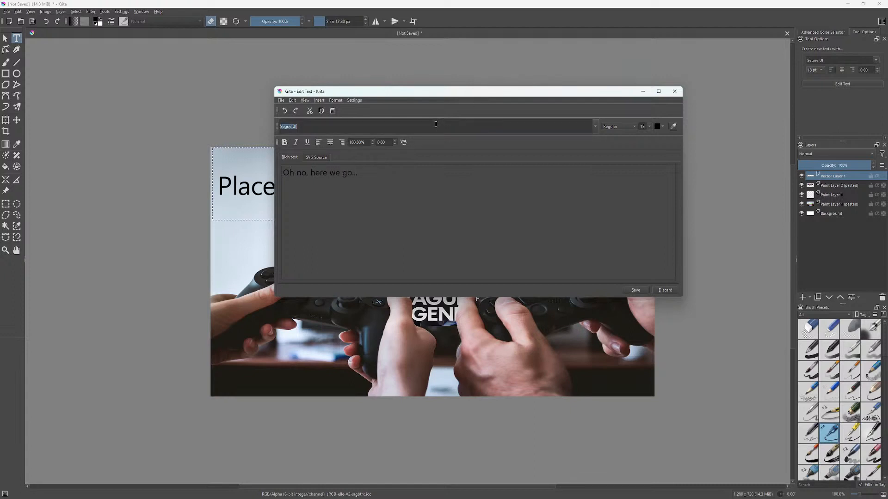
pyautogui.press('Return')
pyautogui.click(635, 290)
pyautogui.click(665, 290)
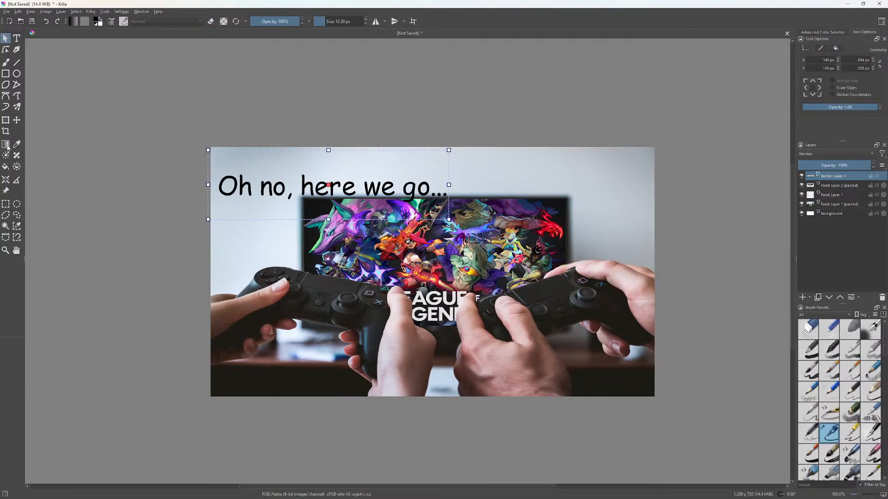
# Rotate the caption slightly counterclockwise and move it up into the space above the TV.
pyautogui.click(6, 121)
pyautogui.moveTo(455, 172); pyautogui.dragTo(451, 165)
pyautogui.moveTo(391, 181); pyautogui.dragTo(386, 168)
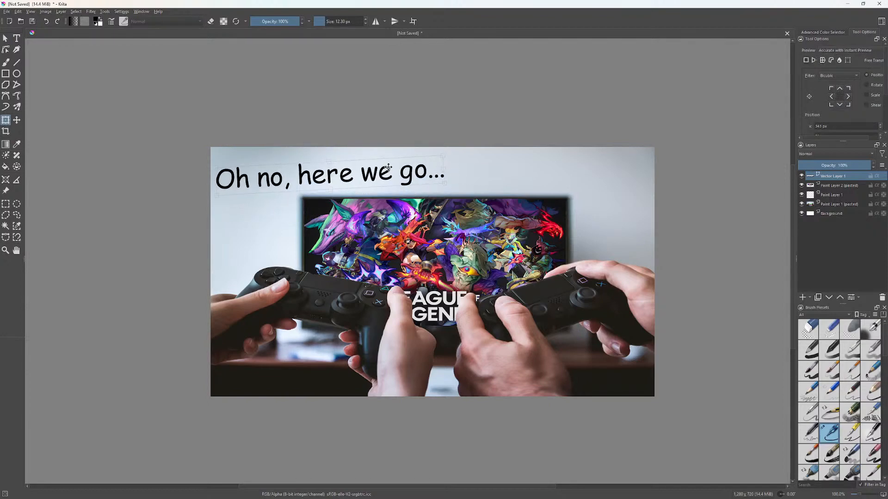
pyautogui.moveTo(445, 154); pyautogui.dragTo(450, 154)
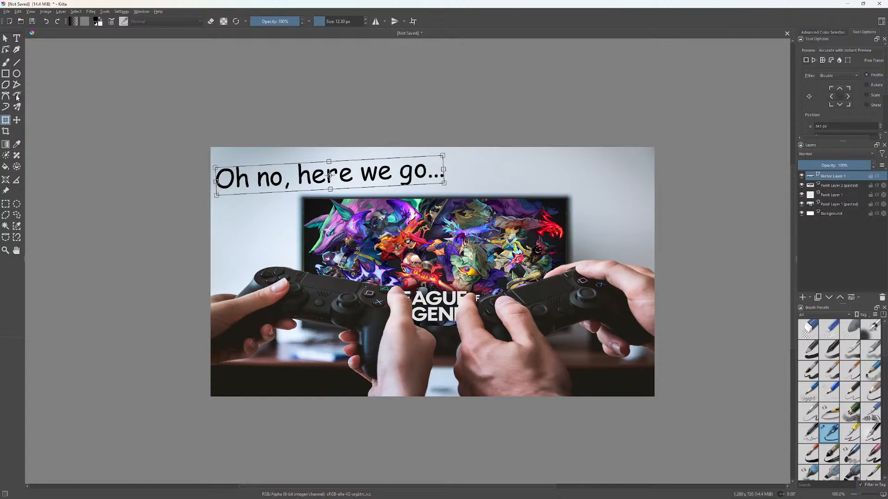
pyautogui.click(6, 40)
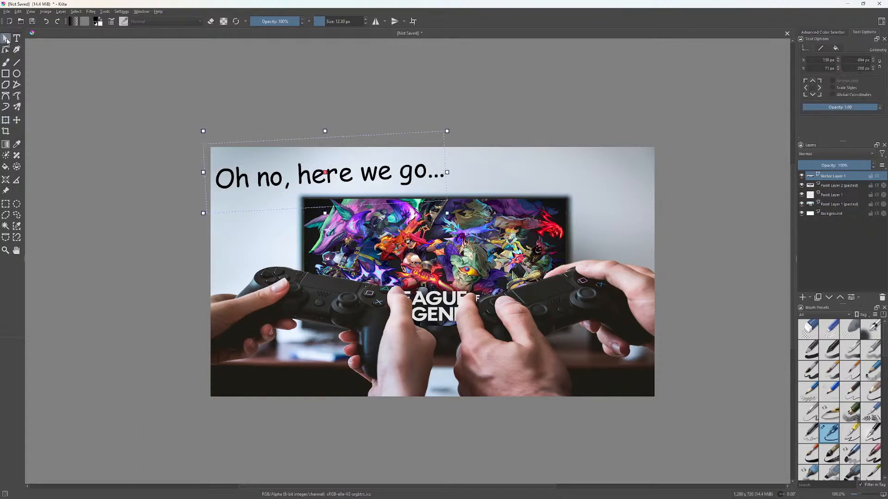
pyautogui.click(17, 120)
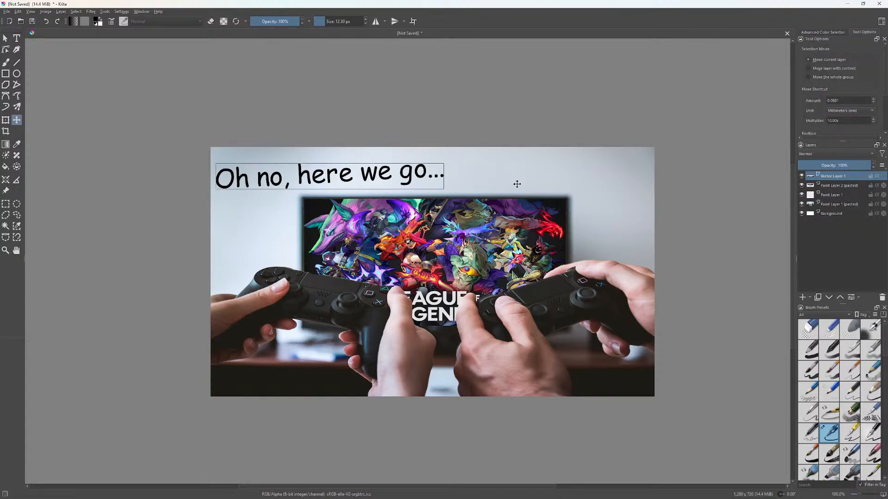
# Switch to the browser, browse the League of Legends image results and search Google Images for "league of legends logo".
pyautogui.hotkey('alt', 'Tab')
pyautogui.hotkey('alt', 'Tab')
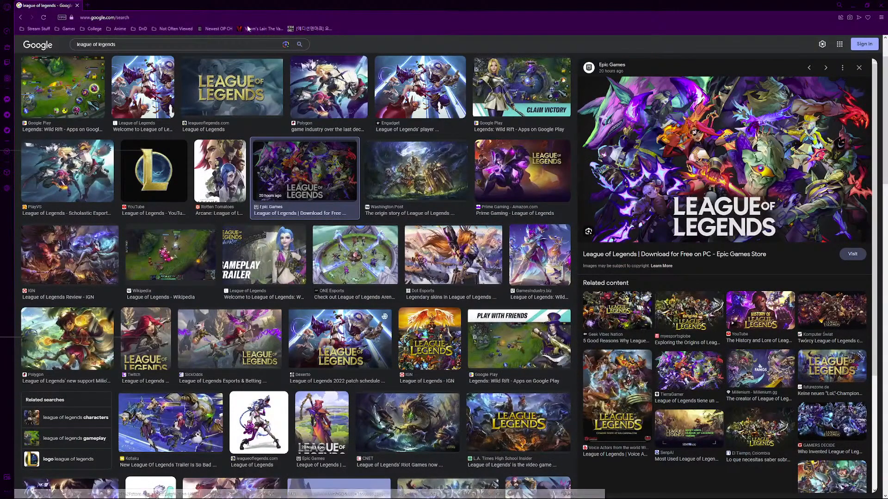
pyautogui.click(205, 115)
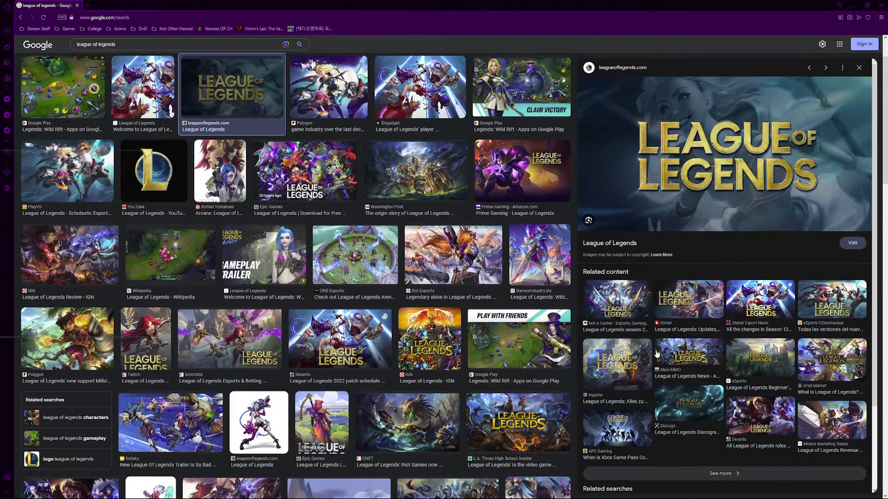
pyautogui.scroll(-10, 379, 333)
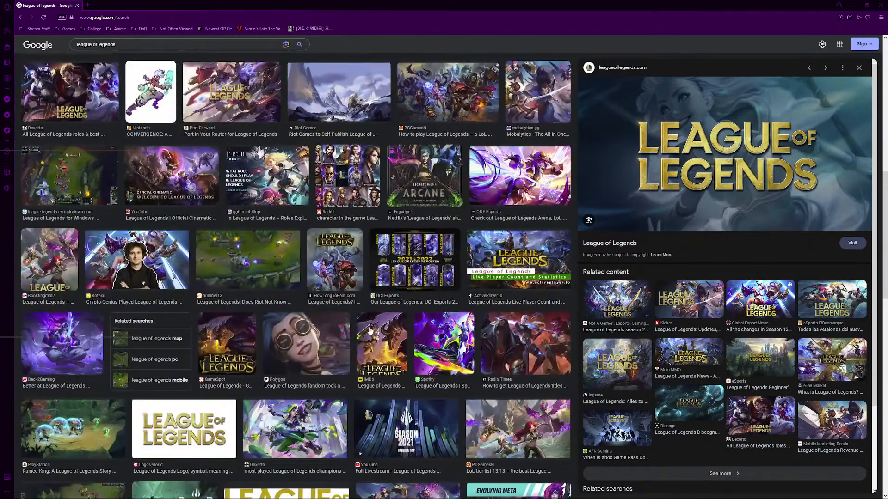
pyautogui.scroll(10, 369, 330)
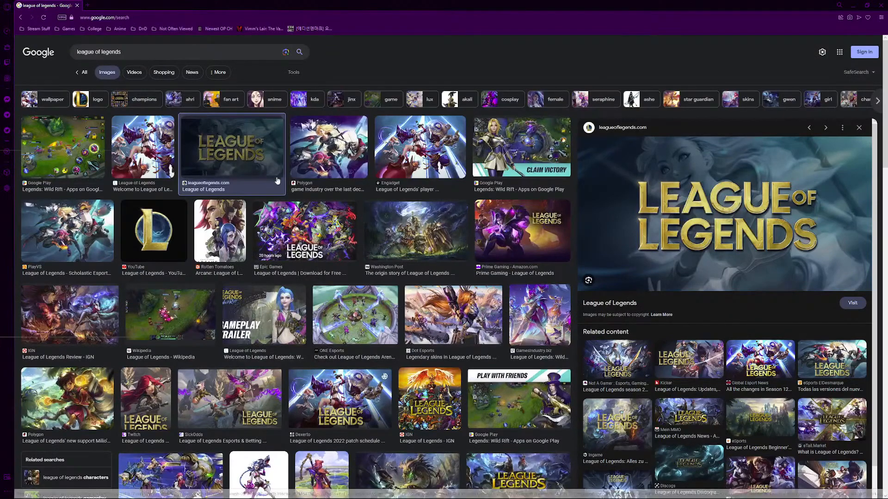
pyautogui.scroll(-3, 277, 181)
pyautogui.scroll(3, 160, 196)
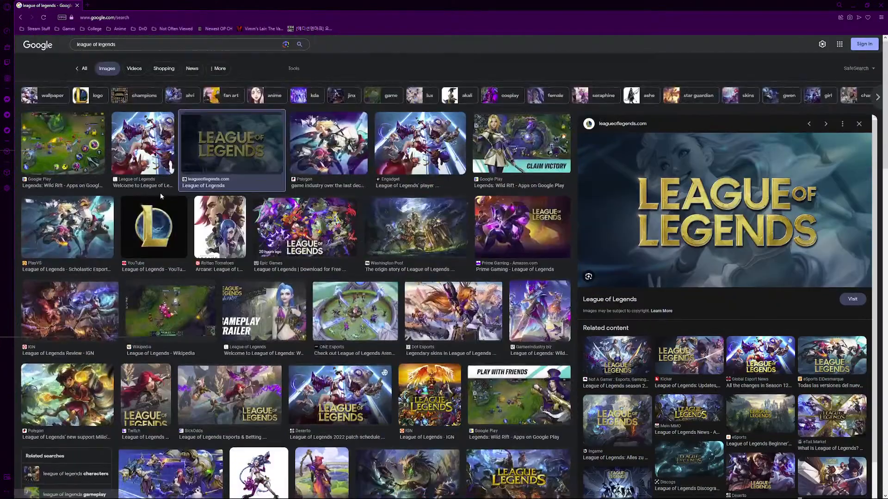
pyautogui.click(121, 52)
pyautogui.click(128, 79)
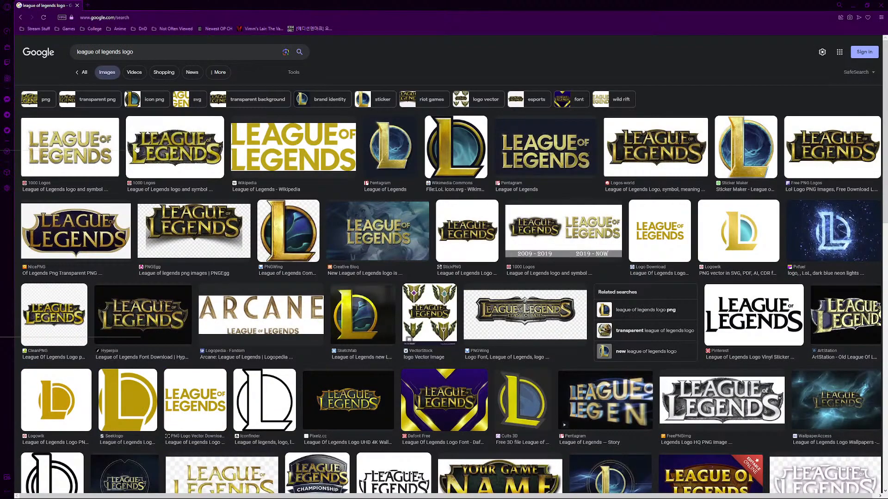
# Browse the League of Legends logo results and preview several versions to compare their styles.
pyautogui.click(115, 148)
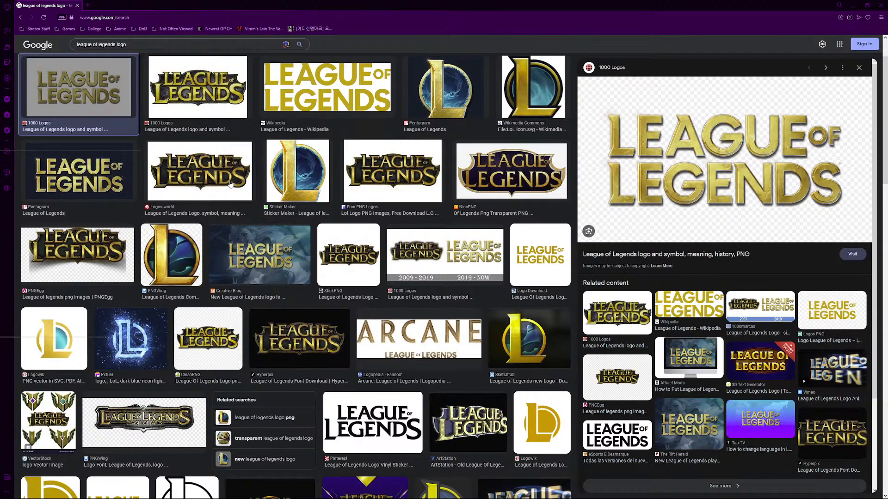
pyautogui.scroll(-5, 230, 183)
pyautogui.scroll(-3, 262, 218)
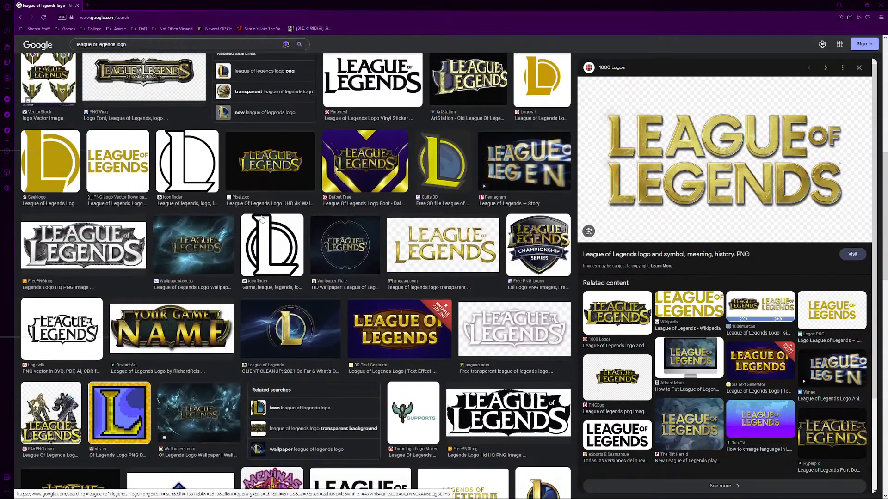
pyautogui.scroll(-5, 262, 218)
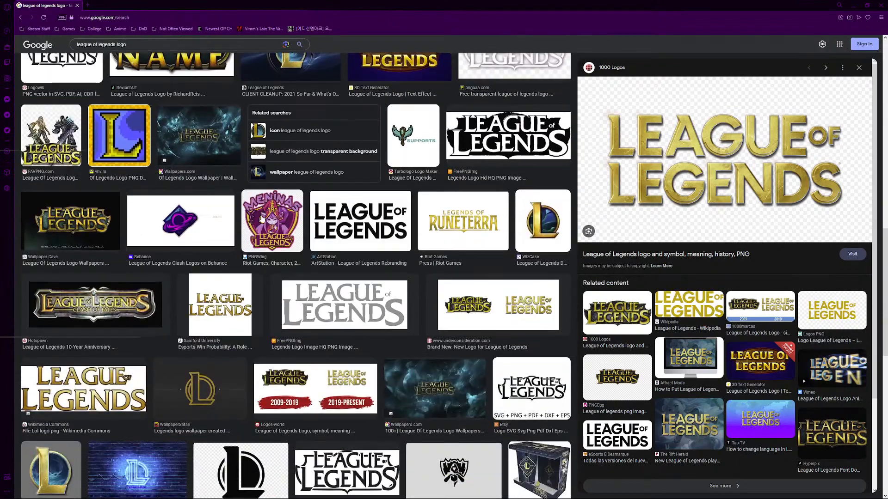
pyautogui.click(95, 304)
pyautogui.scroll(15, 309, 264)
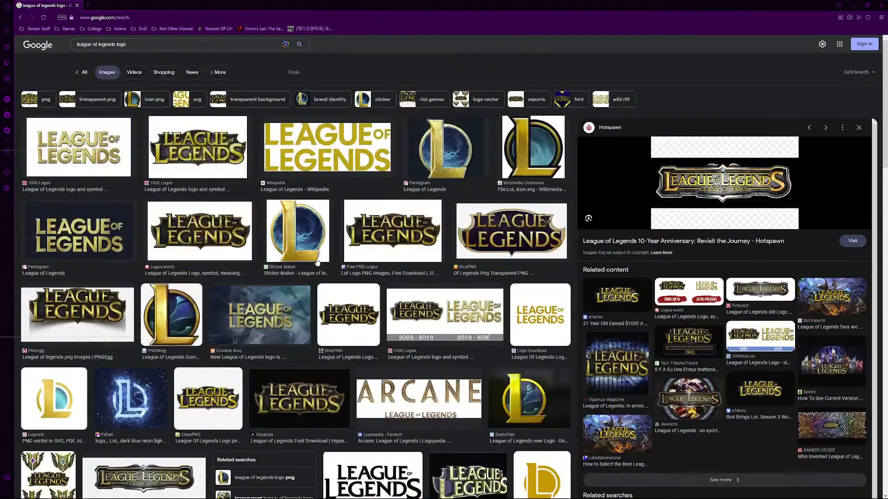
pyautogui.click(221, 159)
pyautogui.press('Right')
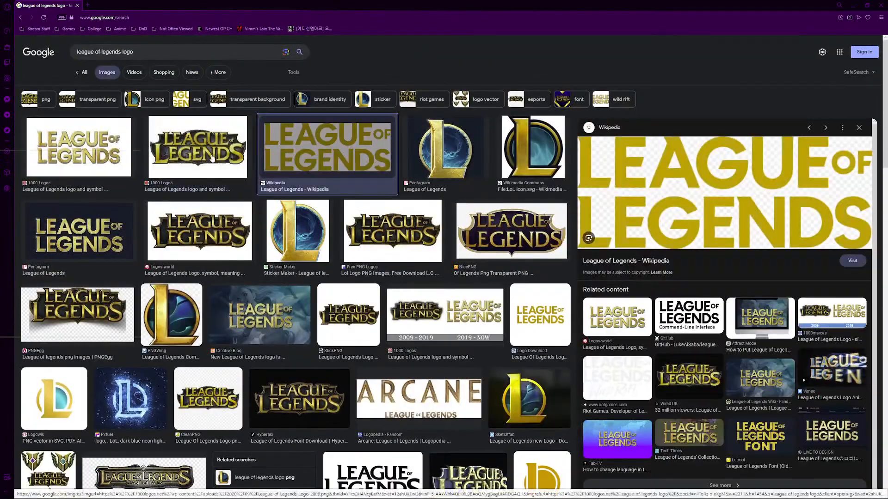
pyautogui.click(212, 159)
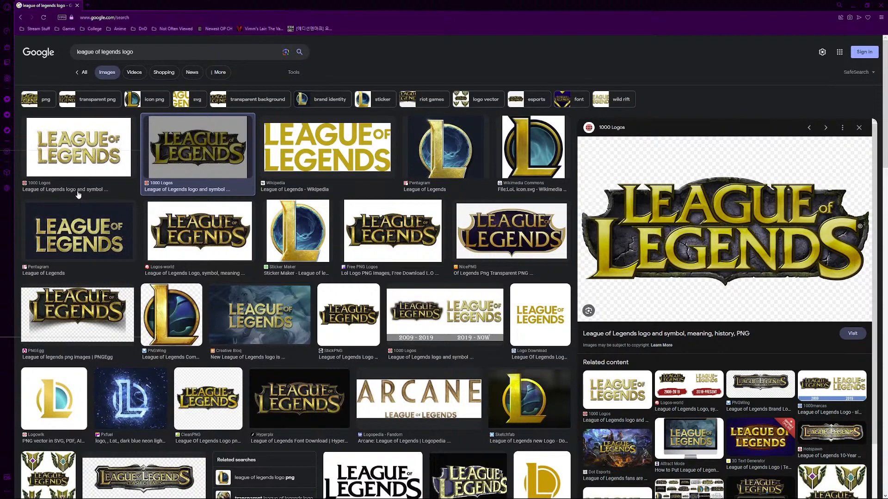
# Copy the plain gold League of Legends logo from the 1000 Logos result and paste it into the Krita document as a new layer.
pyautogui.click(72, 172)
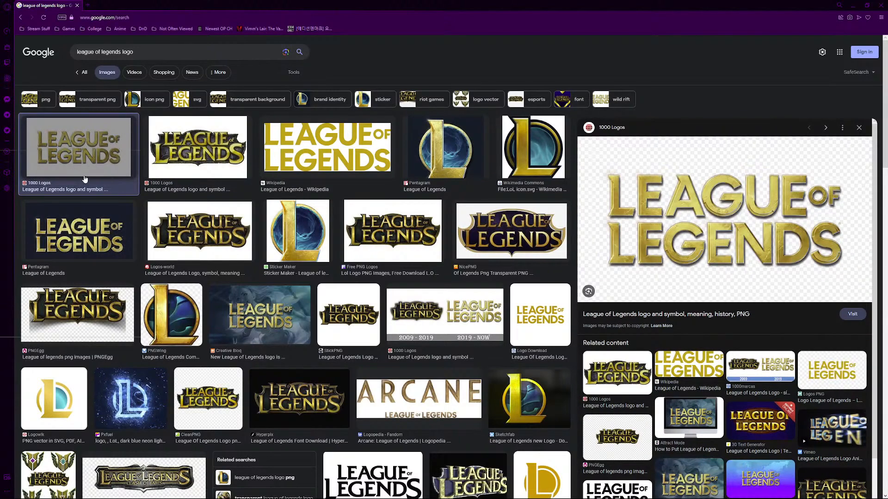
pyautogui.rightClick(673, 218)
pyautogui.click(692, 306)
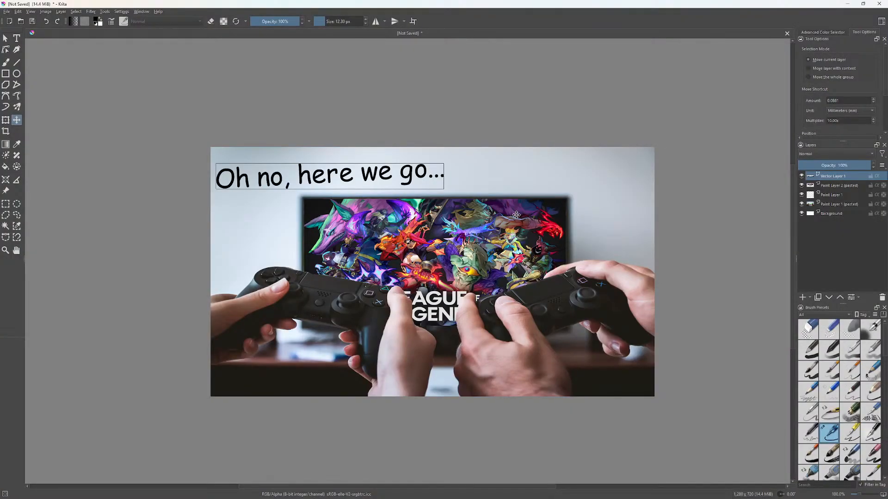
pyautogui.hotkey('ctrl', 'v')
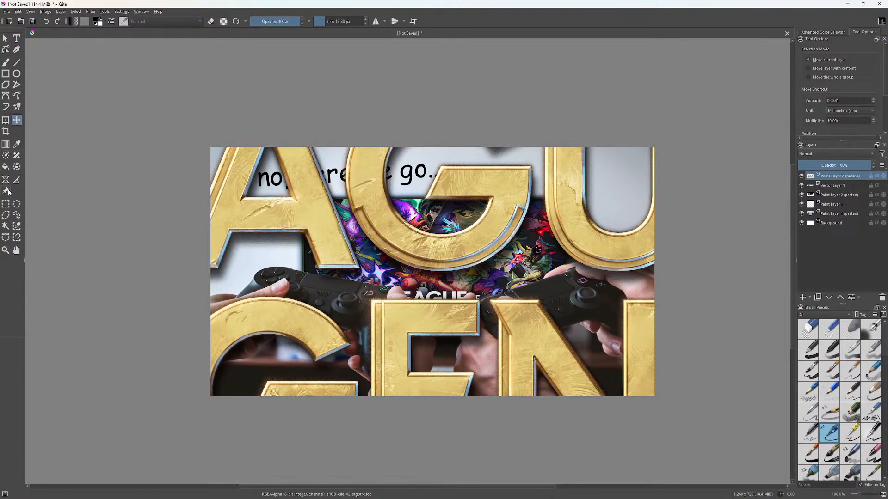
# Rotate the pasted gold logo slightly counterclockwise and scale it down to a fraction of its size with the Transform tool.
pyautogui.click(6, 123)
pyautogui.scroll(-3, 197, 148)
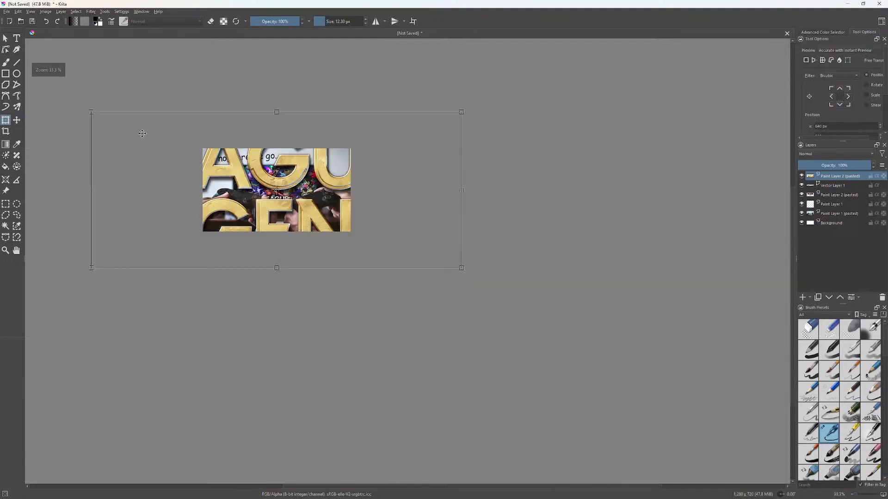
pyautogui.moveTo(232, 171); pyautogui.dragTo(238, 178)
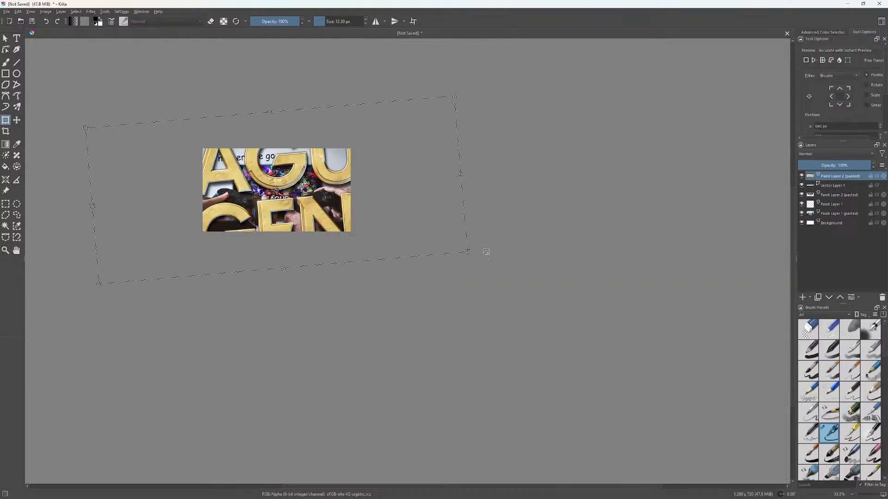
pyautogui.moveTo(468, 251); pyautogui.dragTo(298, 191)
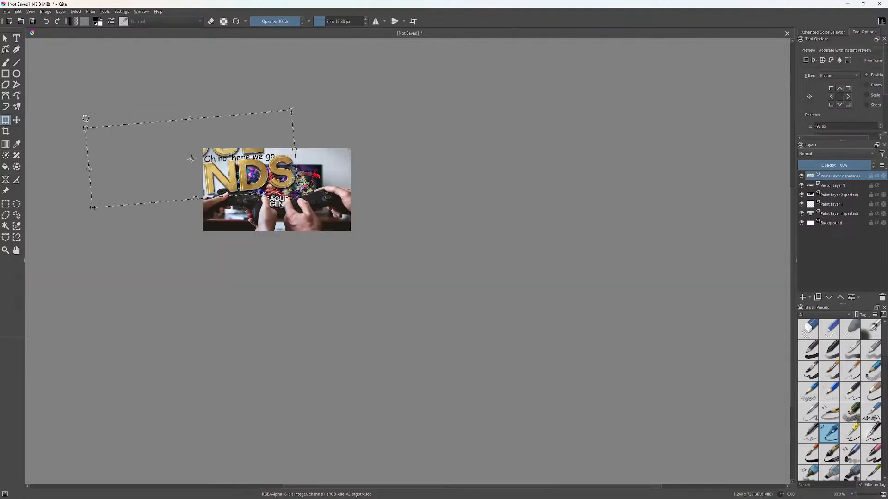
pyautogui.moveTo(85, 128); pyautogui.dragTo(228, 181)
# Fit the tilted gold logo into the photo's lower-right corner over the hands and apply the transform.
pyautogui.scroll(7, 277, 206)
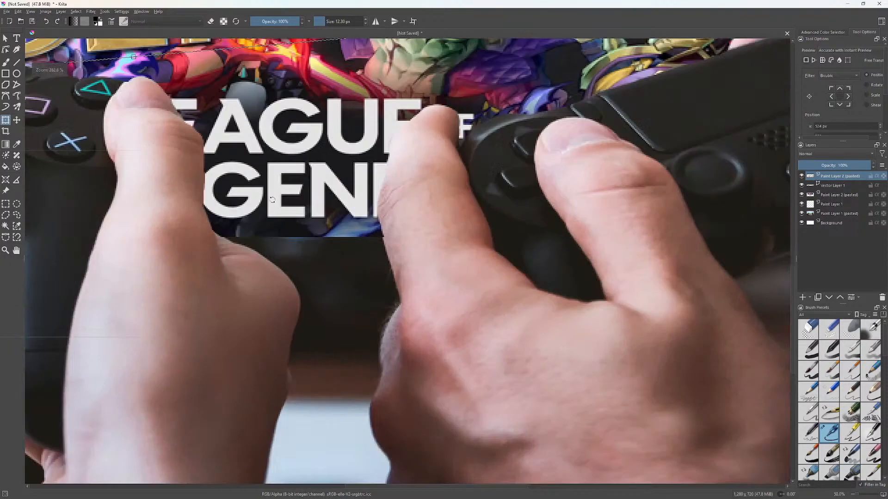
pyautogui.scroll(-3, 308, 199)
pyautogui.moveTo(388, 133); pyautogui.dragTo(393, 189)
pyautogui.scroll(1, 404, 196)
pyautogui.scroll(-2, 437, 180)
pyautogui.moveTo(454, 155); pyautogui.dragTo(482, 218)
pyautogui.moveTo(357, 194); pyautogui.dragTo(286, 261)
pyautogui.moveTo(367, 225)
pyautogui.mouseDown()
pyautogui.moveTo(374, 244)
pyautogui.moveTo(360, 213)
pyautogui.mouseUp()
pyautogui.press('Return')
pyautogui.moveTo(448, 266); pyautogui.dragTo(559, 260)
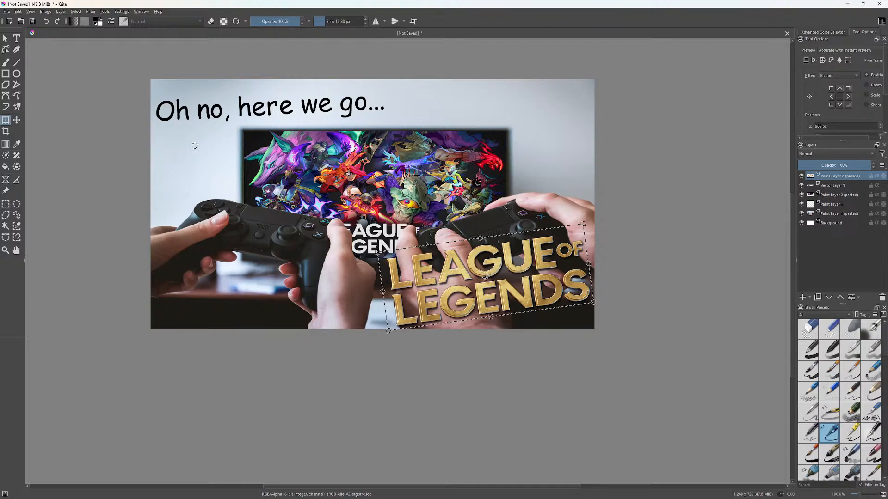
pyautogui.click(6, 39)
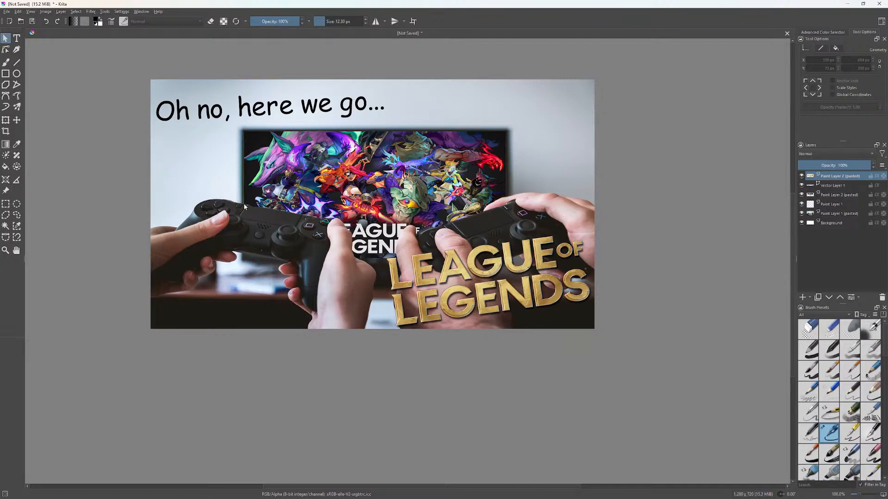
# Lower the opacity of the TV artwork layer to 54% so the photo beneath shows through.
pyautogui.scroll(4, 244, 203)
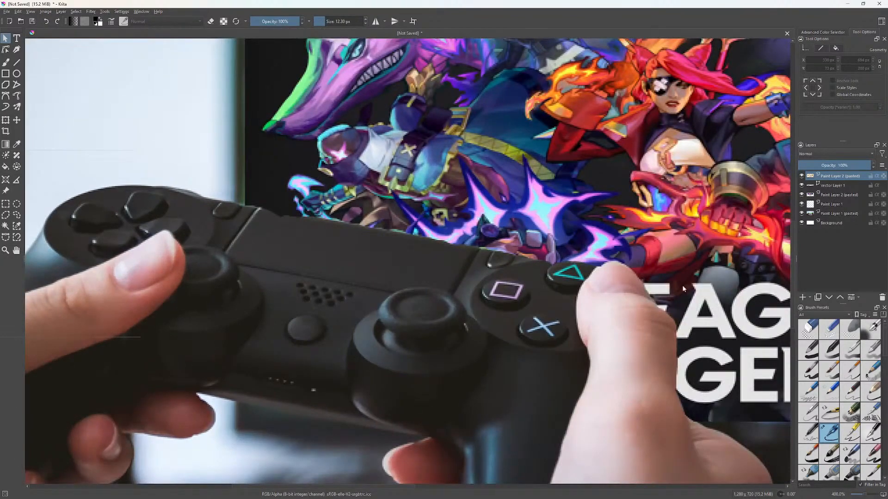
pyautogui.click(834, 186)
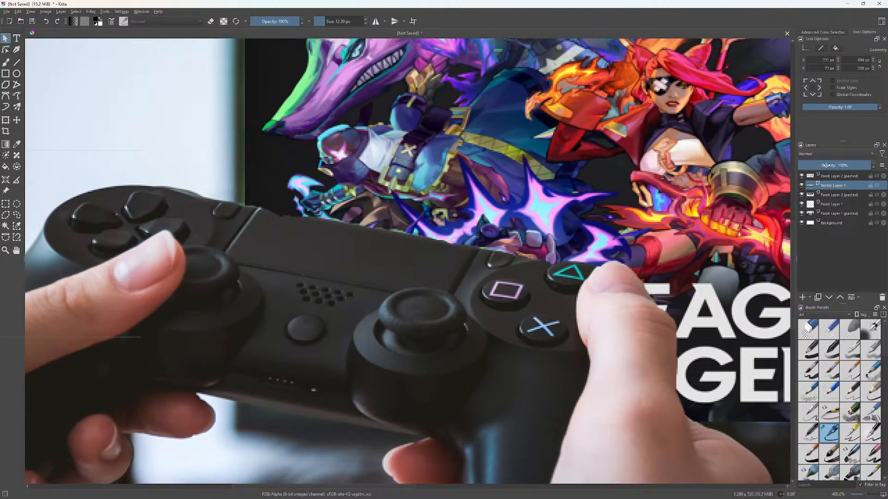
pyautogui.moveTo(826, 165)
pyautogui.mouseDown()
pyautogui.moveTo(874, 165)
pyautogui.moveTo(811, 165)
pyautogui.moveTo(824, 165)
pyautogui.mouseUp()
pyautogui.click(822, 194)
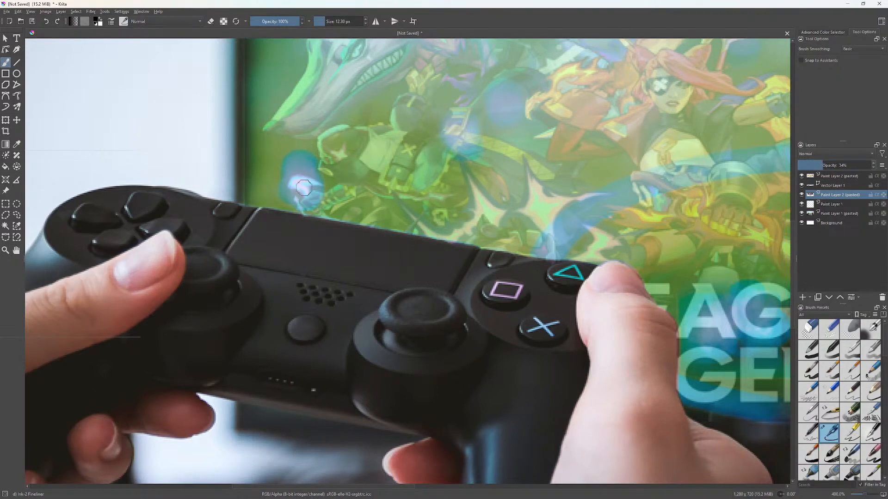
# Erase the artwork spilling over the controllers and thumbs along the lower edge of the TV screen.
pyautogui.press('e')
pyautogui.moveTo(417, 242)
pyautogui.mouseDown()
pyautogui.moveTo(562, 268)
pyautogui.moveTo(589, 287)
pyautogui.mouseUp()
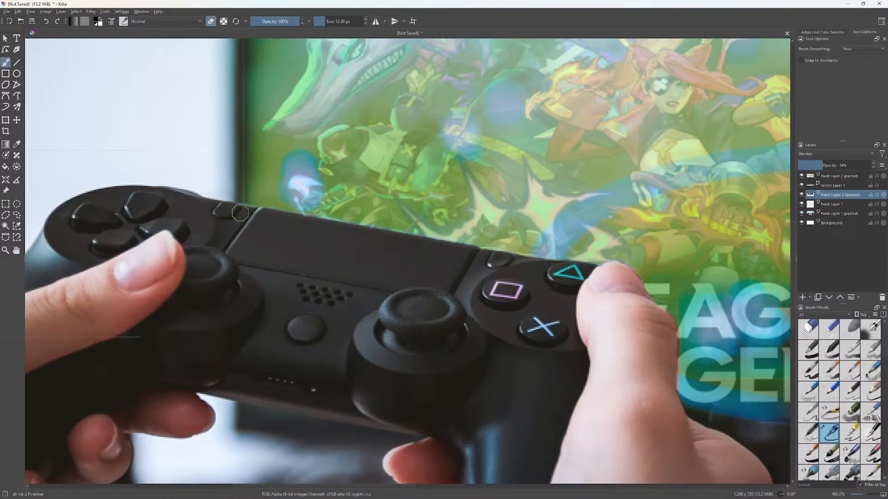
pyautogui.moveTo(545, 305); pyautogui.dragTo(280, 269)
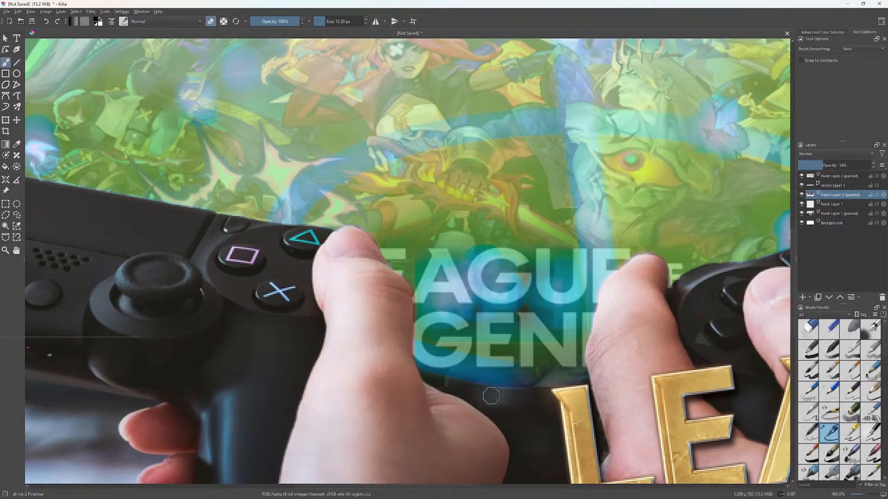
pyautogui.moveTo(471, 376); pyautogui.dragTo(368, 349)
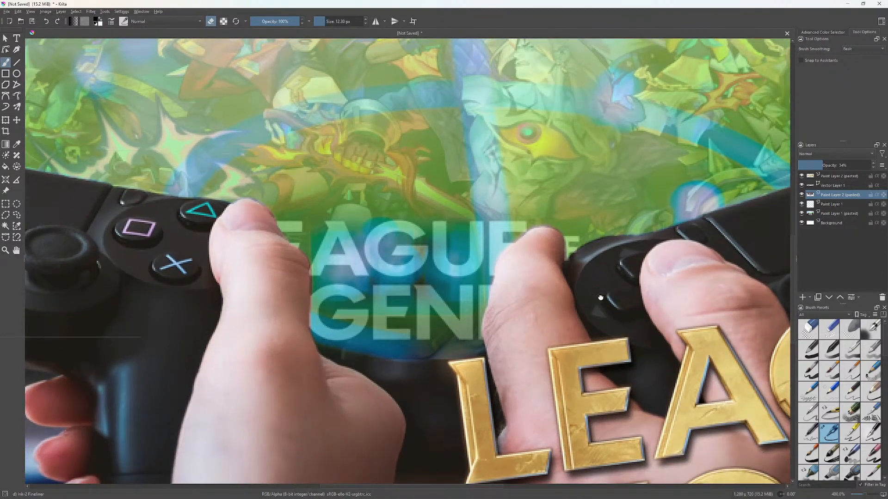
pyautogui.moveTo(601, 297); pyautogui.dragTo(504, 308)
pyautogui.moveTo(672, 257); pyautogui.dragTo(520, 294)
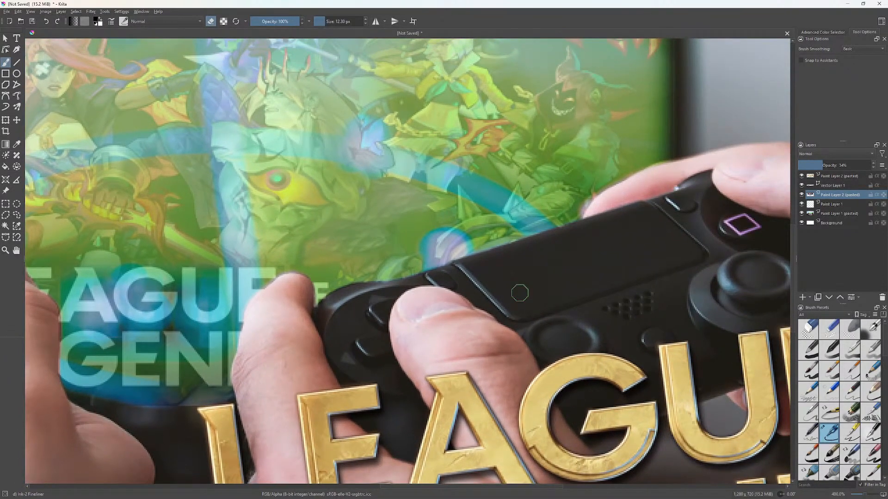
pyautogui.moveTo(620, 222); pyautogui.dragTo(573, 256)
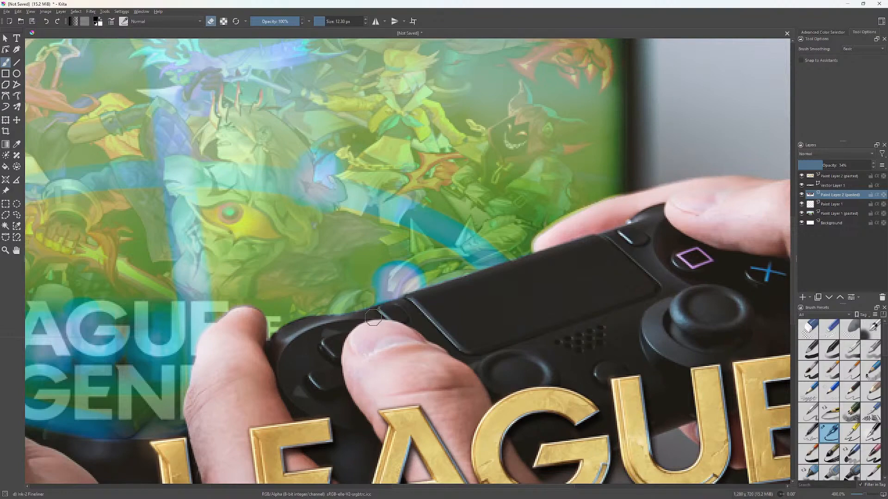
pyautogui.moveTo(373, 318)
pyautogui.mouseDown()
pyautogui.moveTo(608, 267)
pyautogui.moveTo(634, 270)
pyautogui.mouseUp()
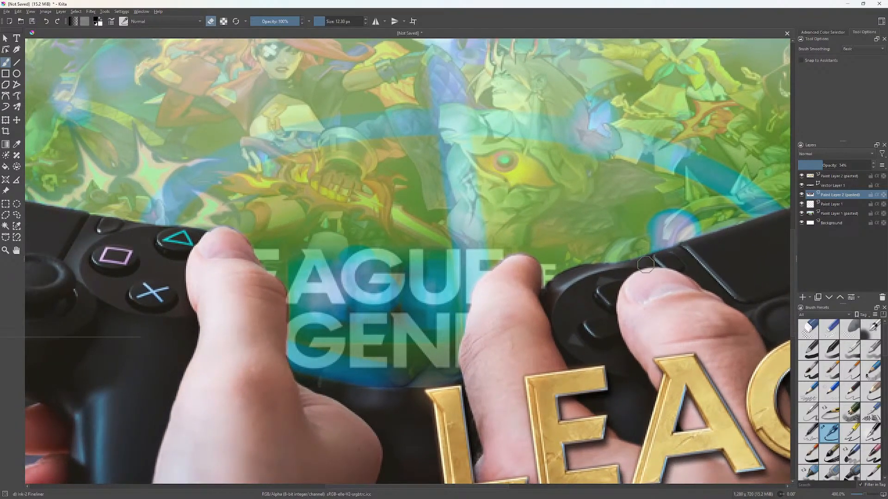
# Inspect the erased edges around the hands and controllers, toggling the TV artwork layer's visibility to compare.
pyautogui.scroll(-2, 635, 270)
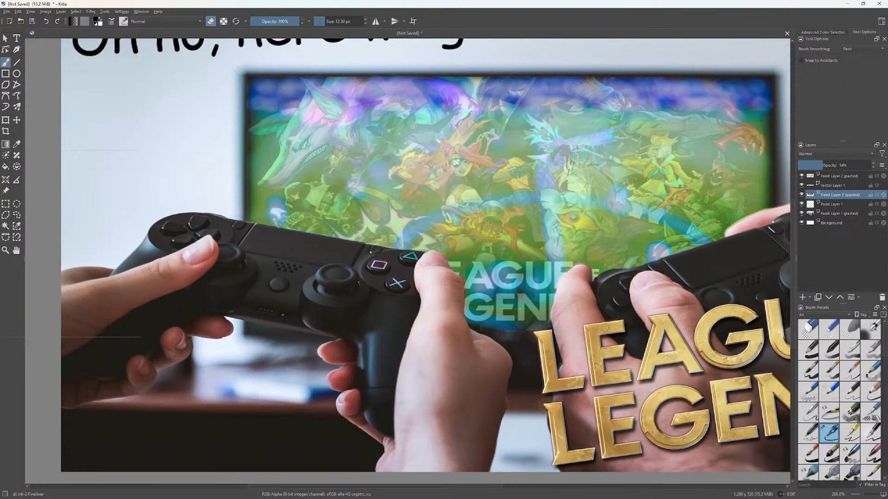
pyautogui.scroll(2, 640, 277)
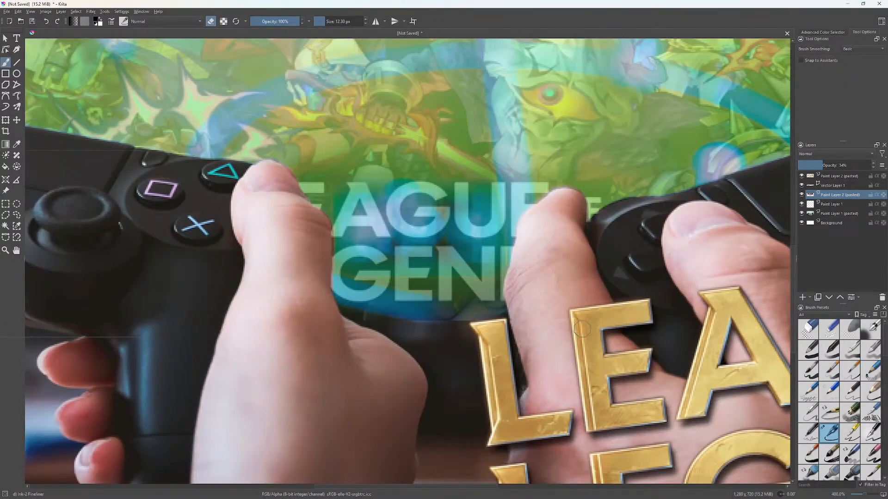
pyautogui.scroll(2, 581, 329)
pyautogui.scroll(-4, 582, 329)
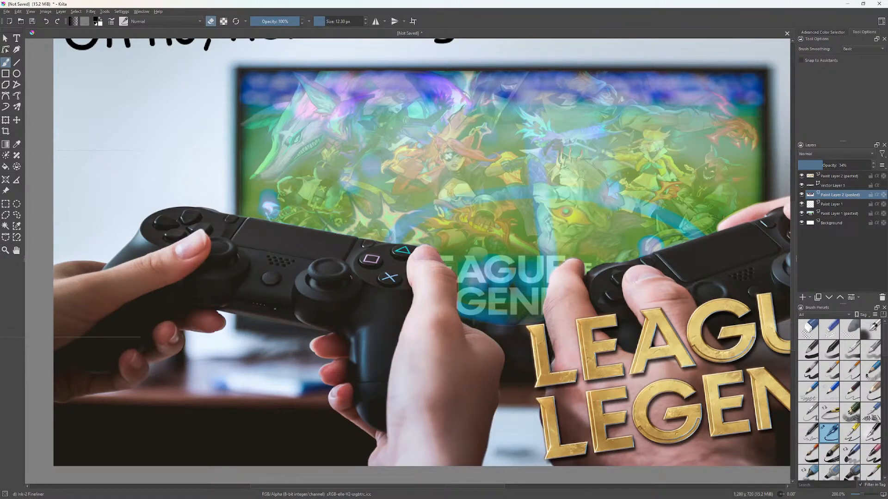
pyautogui.click(801, 195)
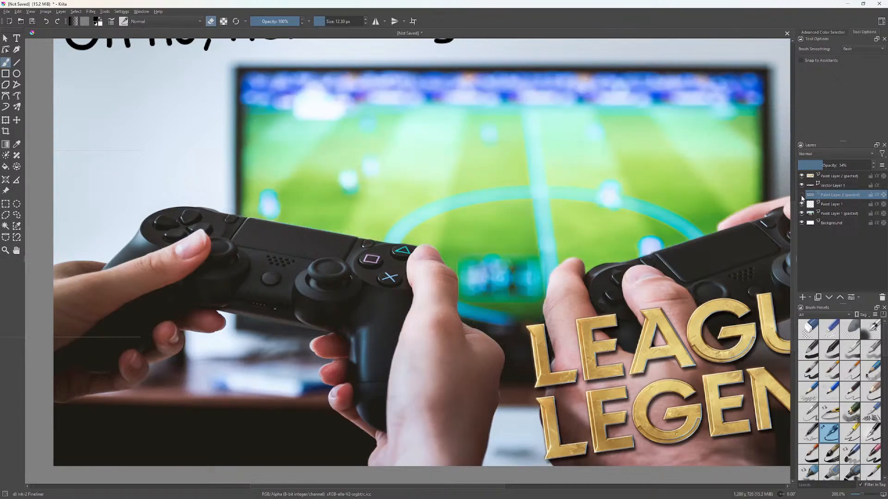
pyautogui.click(801, 196)
pyautogui.click(801, 196)
pyautogui.click(801, 195)
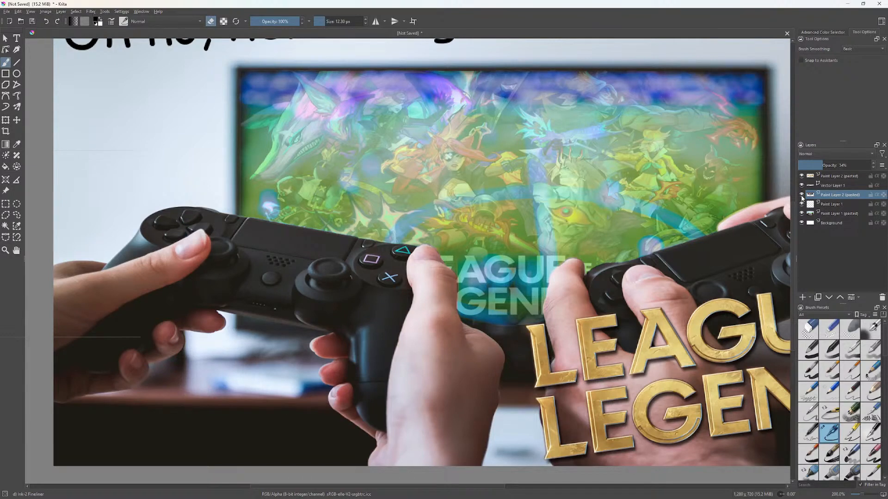
# Set the TV artwork layer's opacity back to 100%.
pyautogui.scroll(-2, 681, 187)
pyautogui.moveTo(398, 246); pyautogui.dragTo(295, 309)
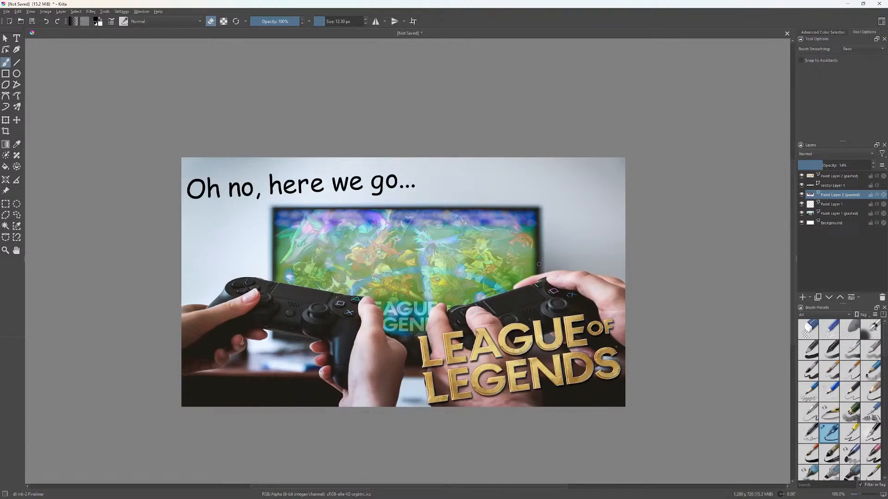
pyautogui.moveTo(825, 165); pyautogui.dragTo(871, 166)
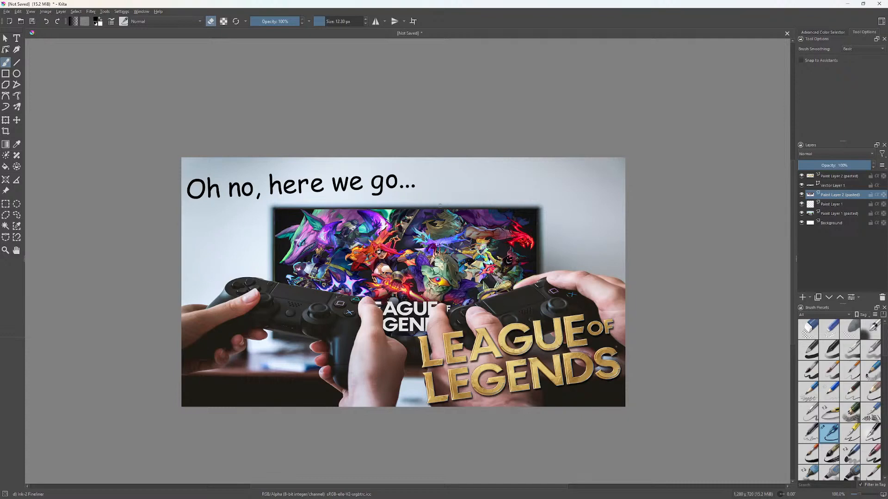
pyautogui.hotkey('alt', 'Tab')
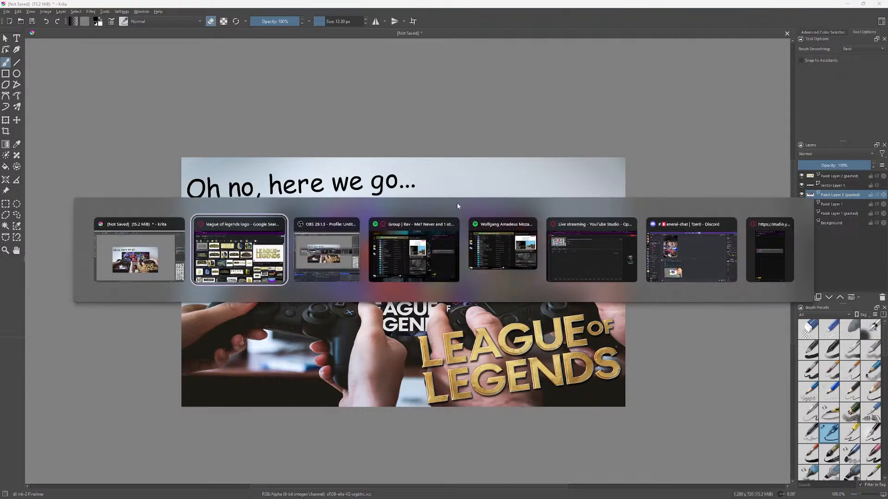
pyautogui.hotkey('alt', 'Tab')
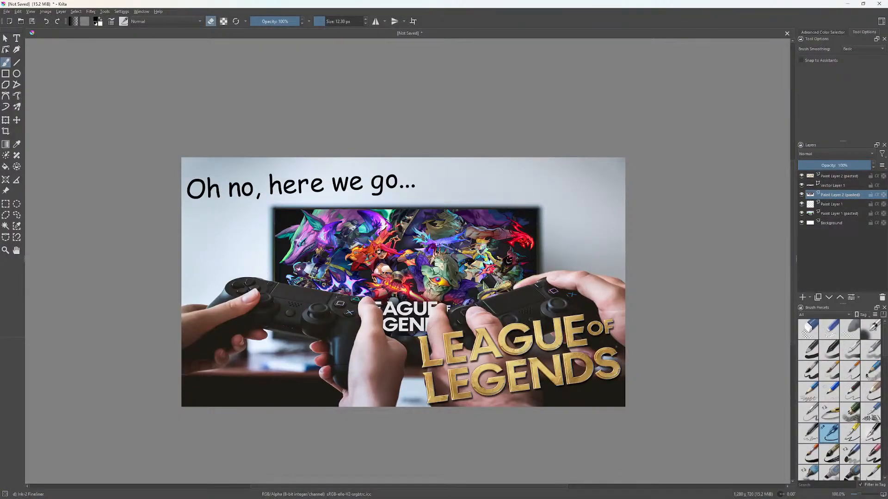
# Save the composition as a new Krita file named "LoL 1.kra".
pyautogui.click(8, 12)
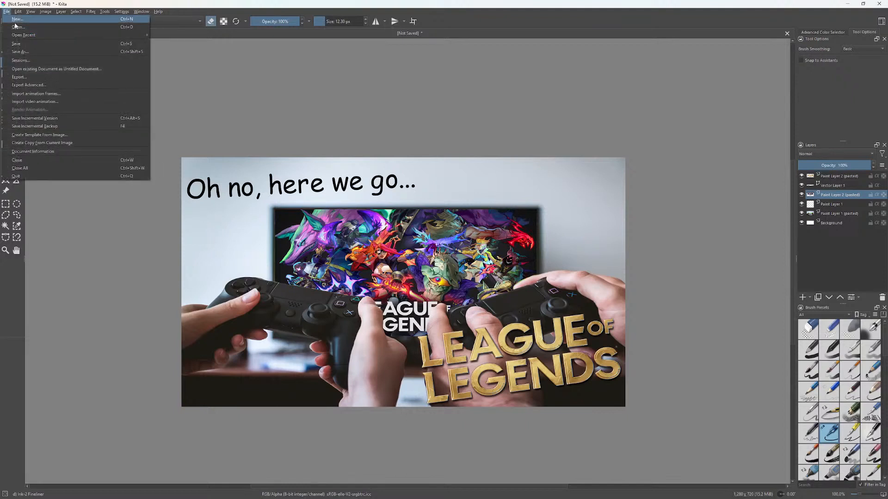
pyautogui.click(29, 54)
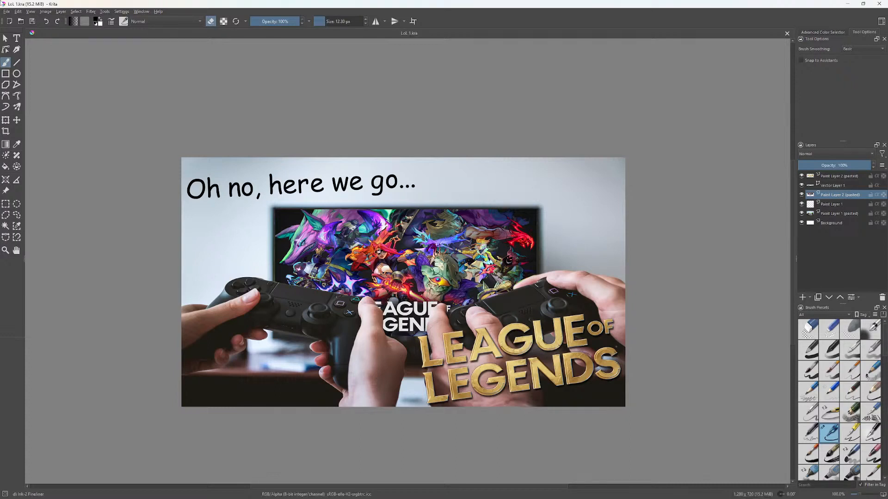
# Export the finished composition as a PNG image, keeping the offered sRGB conversion and transparency options.
pyautogui.click(9, 11)
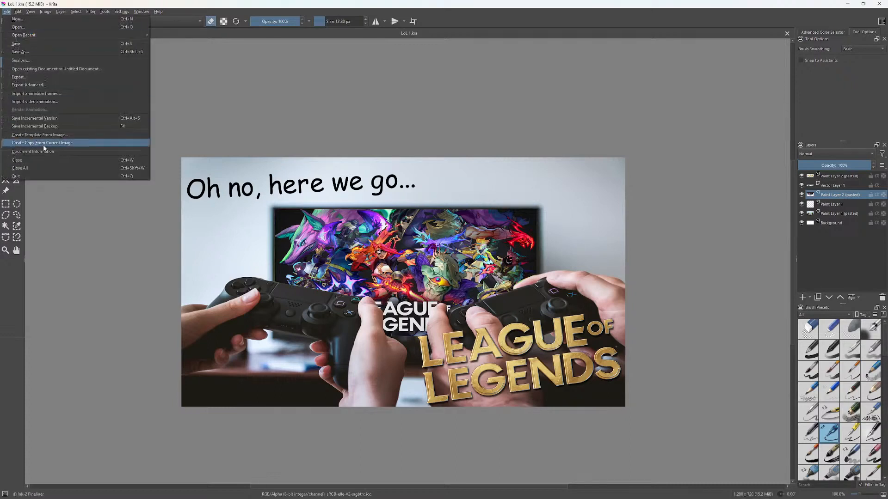
pyautogui.click(28, 77)
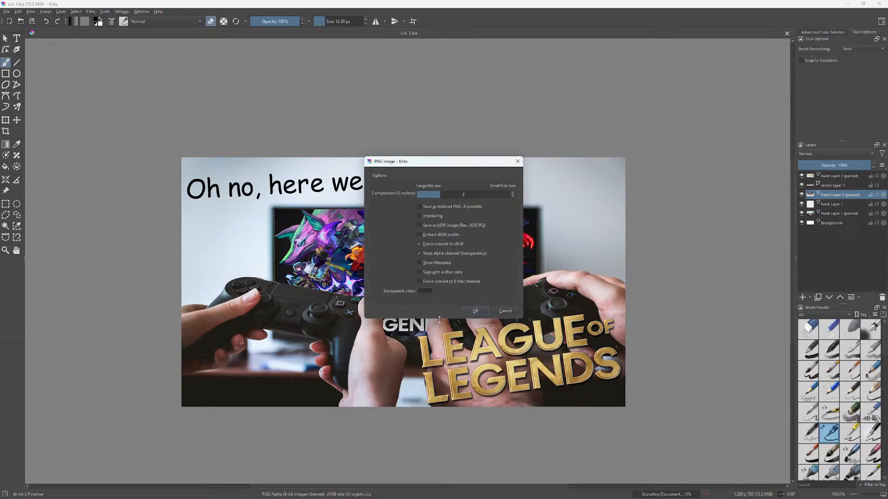
pyautogui.click(475, 311)
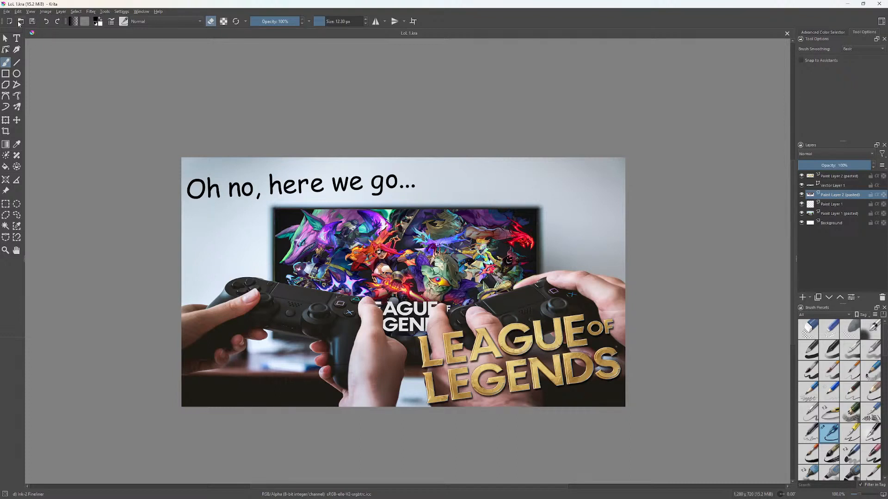
# Create a new 1280 x 720 px document at 300 pixels/inch in RGB/Alpha, 8-bit integer/channel.
pyautogui.click(7, 12)
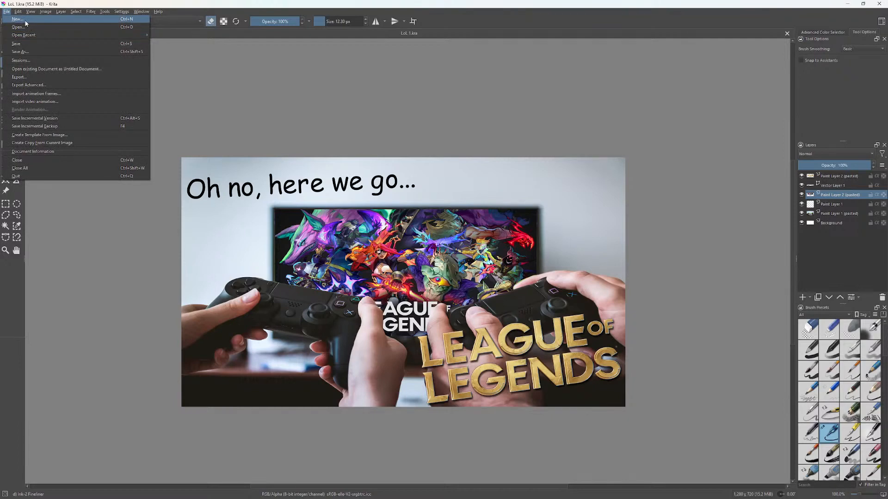
pyautogui.click(26, 20)
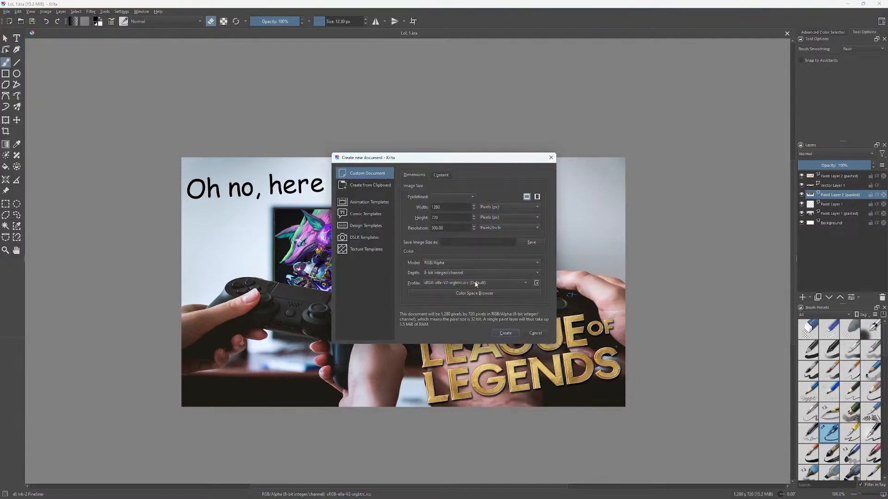
pyautogui.click(506, 334)
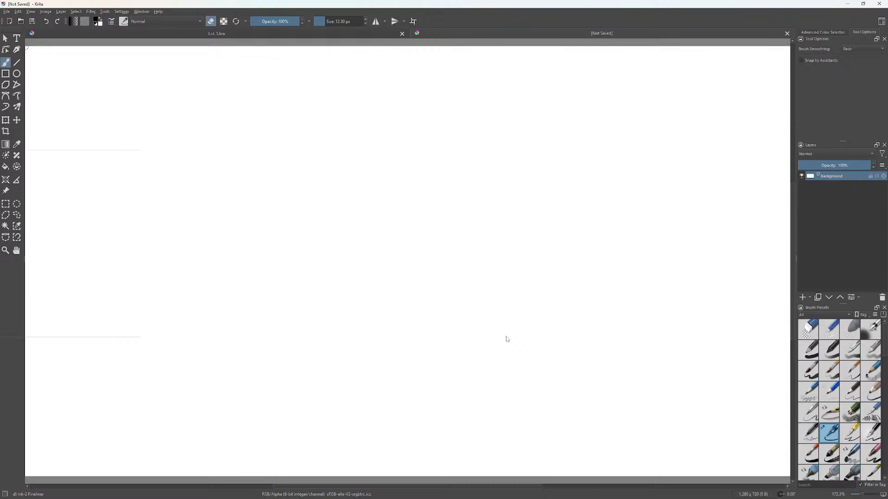
pyautogui.scroll(-1, 204, 95)
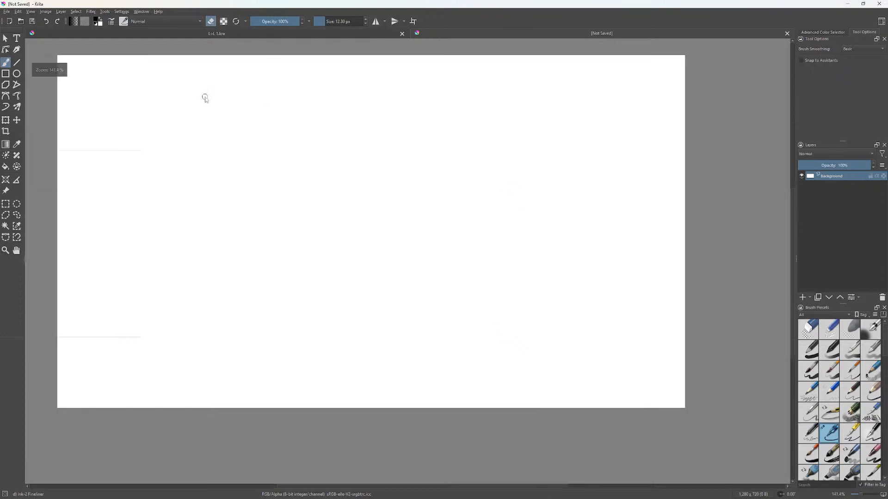
pyautogui.moveTo(394, 177); pyautogui.dragTo(463, 218)
# Switch to the browser and search Google Images for "world of warcraft".
pyautogui.hotkey('alt', 'Tab')
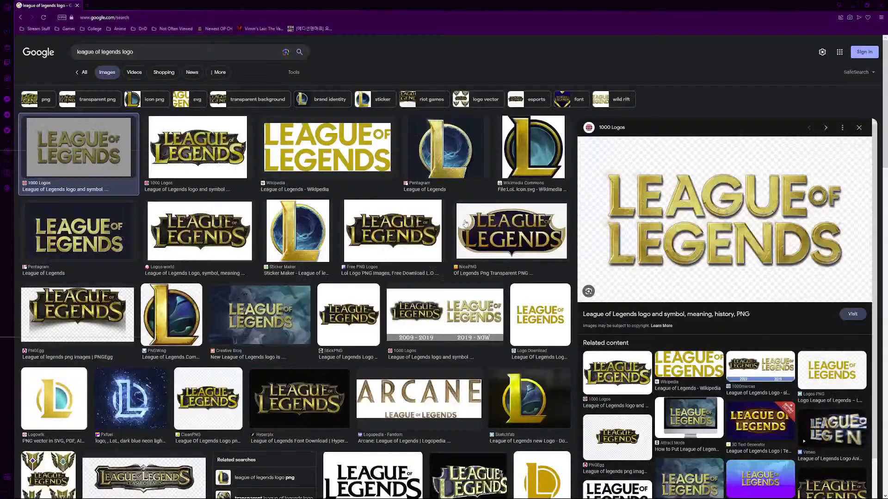
pyautogui.click(202, 55)
pyautogui.write('World of Warcra')
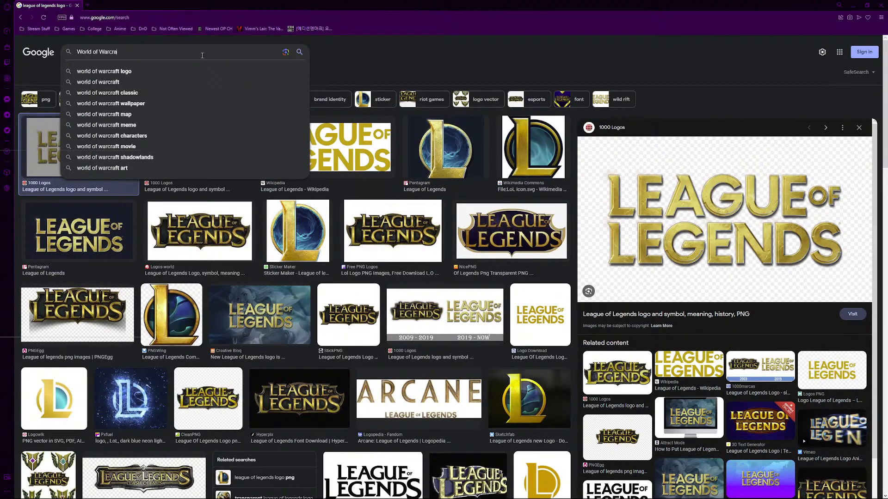
pyautogui.press('Down')
pyautogui.press('Down')
pyautogui.press('Return')
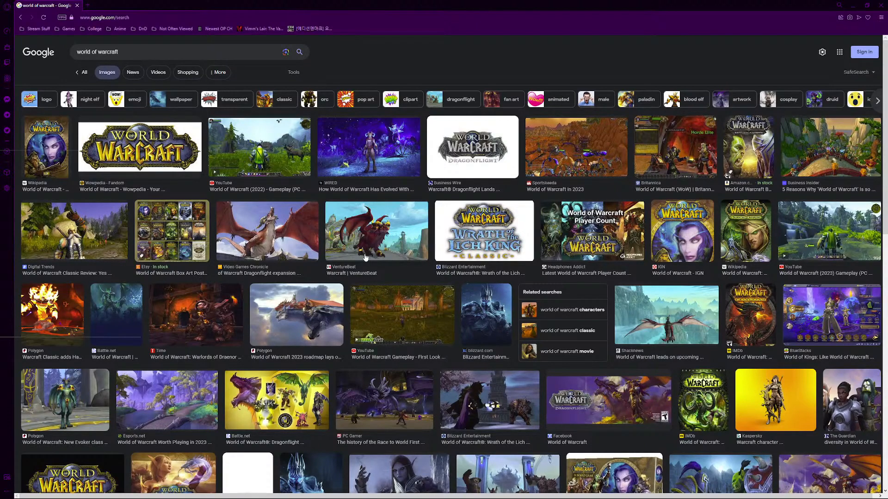
# Refine the image search to "world of warcraft shadow priest".
pyautogui.click(154, 52)
pyautogui.write('S')
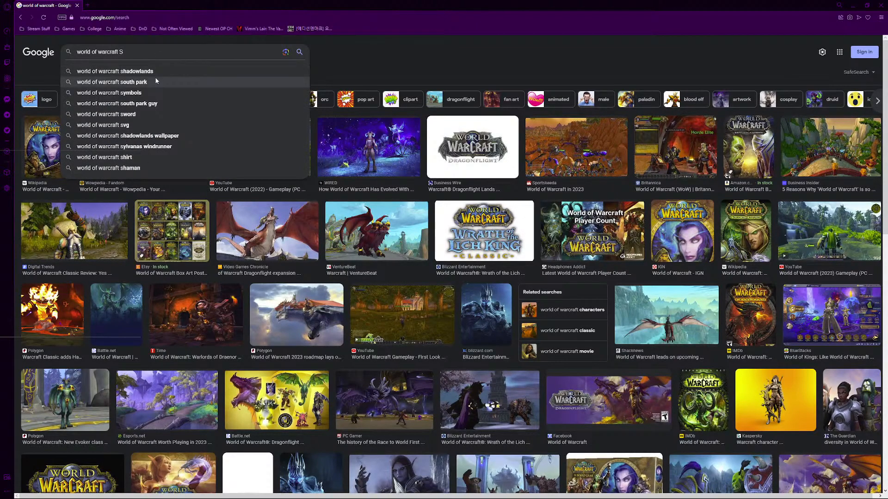
pyautogui.write('gg')
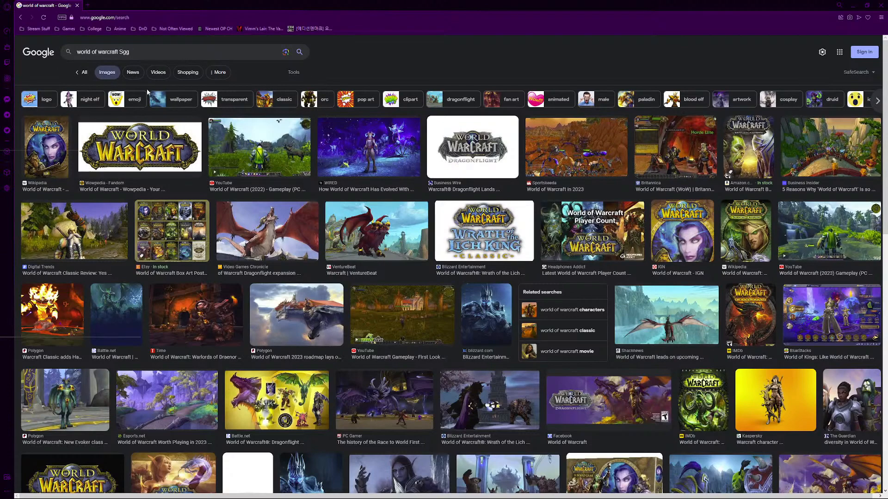
pyautogui.press('BackSpace')
pyautogui.press('BackSpace')
pyautogui.write('had')
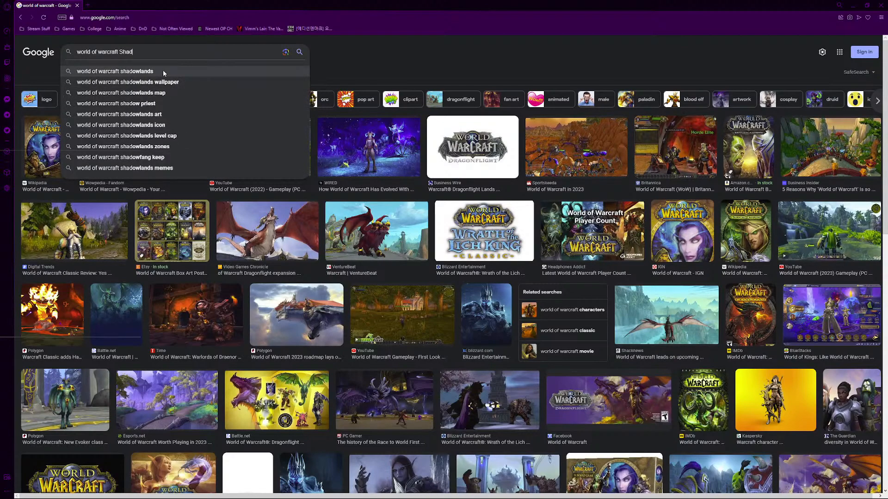
pyautogui.click(163, 103)
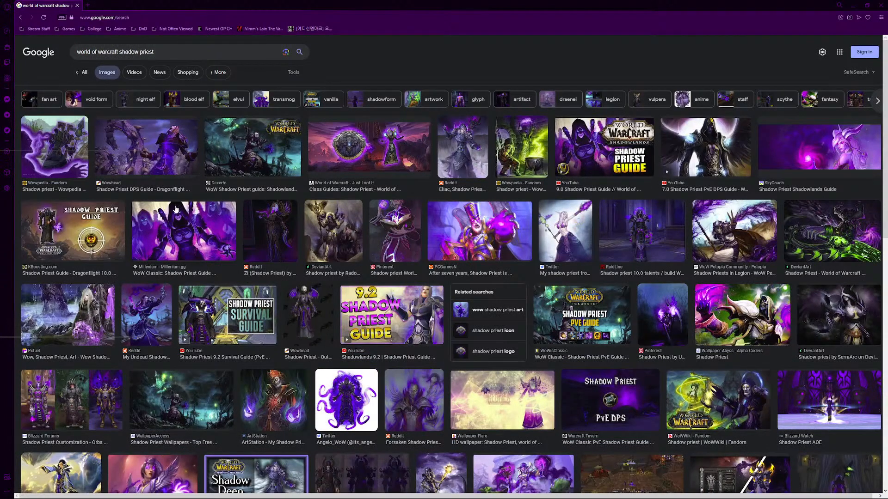
# Copy the hooded shadow priest artwork from the Millenium result and paste it into the new Krita document.
pyautogui.click(200, 232)
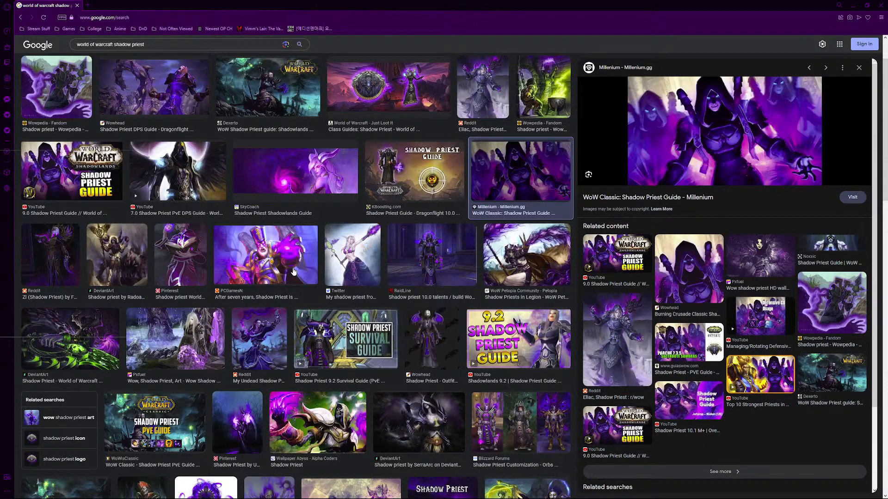
pyautogui.rightClick(709, 157)
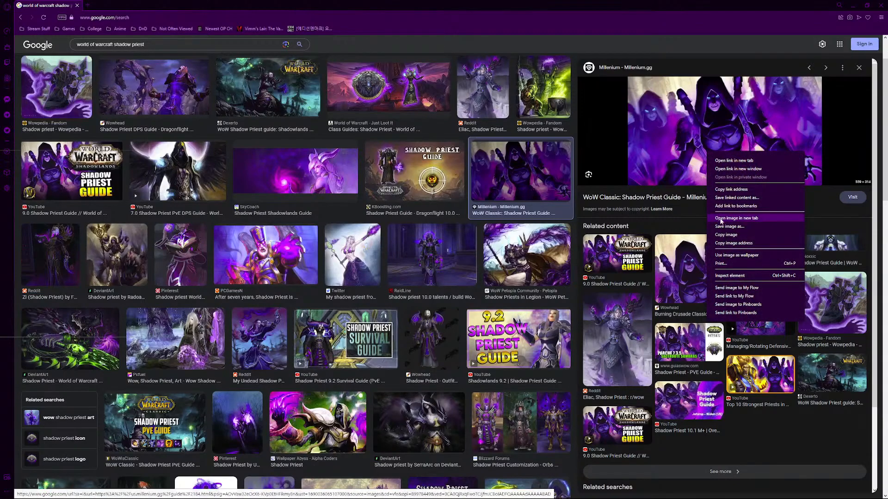
pyautogui.click(720, 234)
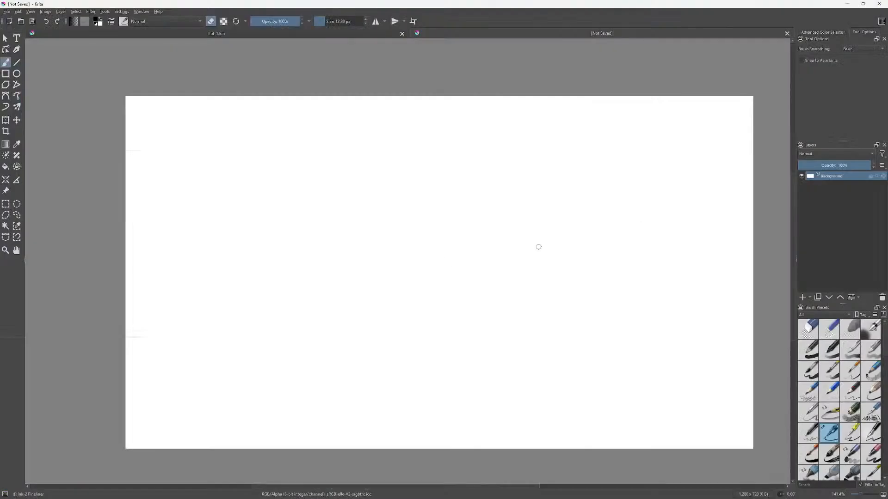
pyautogui.hotkey('ctrl', 'v')
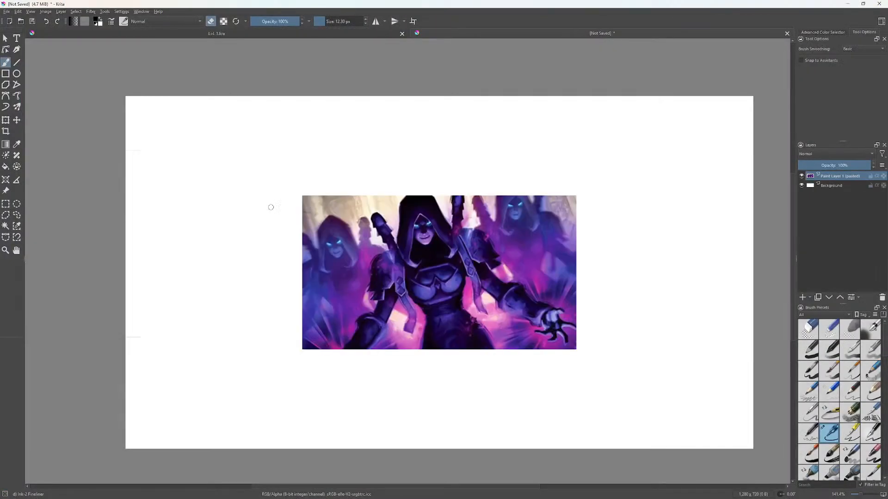
# Scale the pasted shadow priest artwork with the Transform tool so it fills the whole canvas.
pyautogui.click(6, 120)
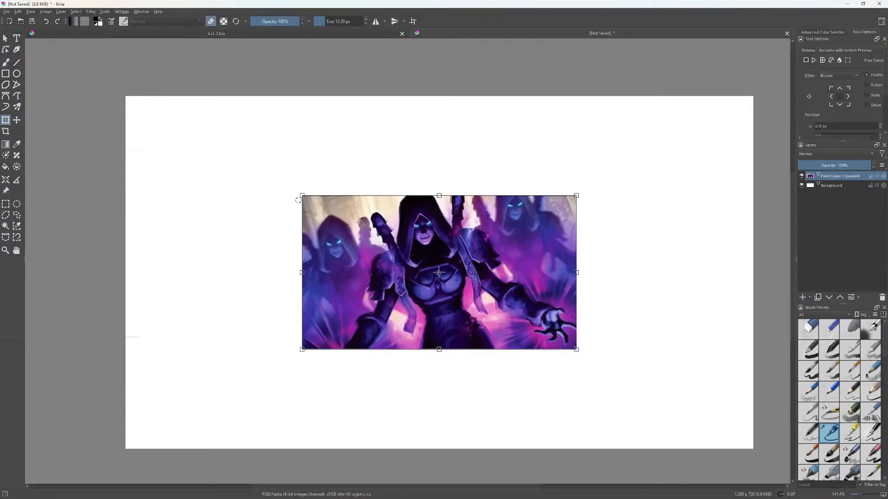
pyautogui.moveTo(280, 184); pyautogui.dragTo(125, 96)
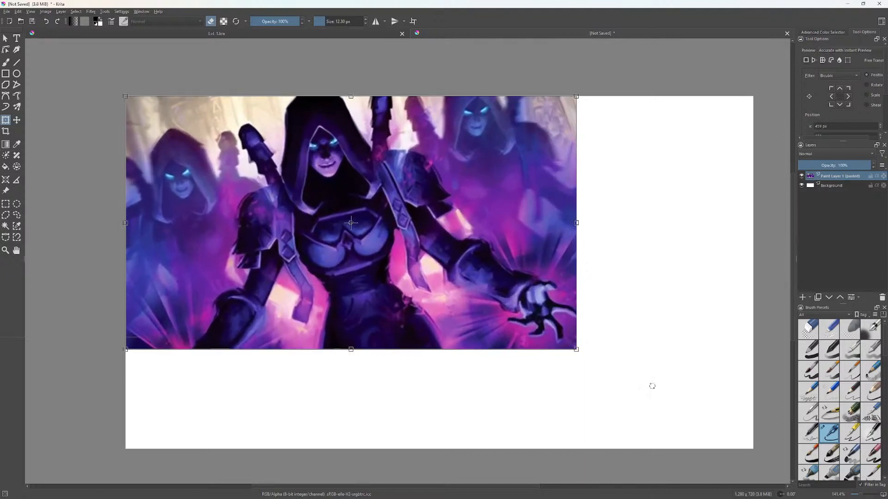
pyautogui.moveTo(576, 350); pyautogui.dragTo(751, 446)
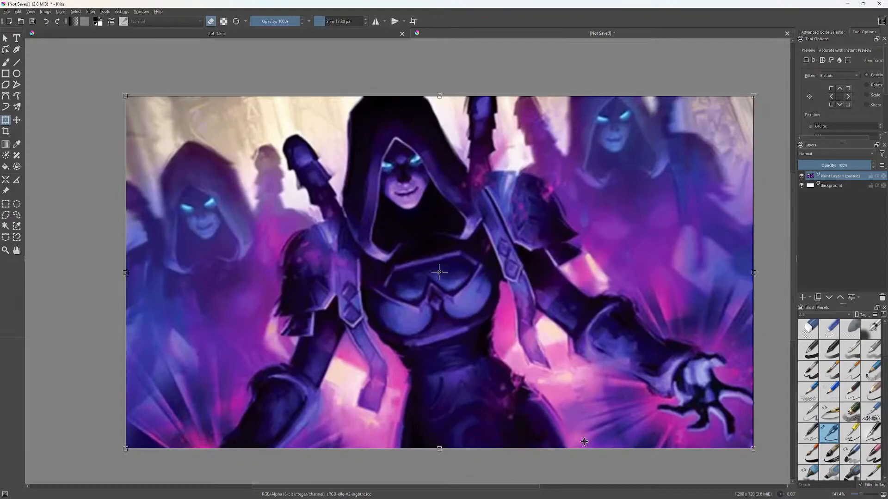
# Return to the browser's image results and open the Blizzard Forums thread "Shadow Priest Customization - Orbs/Ravens".
pyautogui.hotkey('alt', 'Tab')
pyautogui.scroll(2, 361, 326)
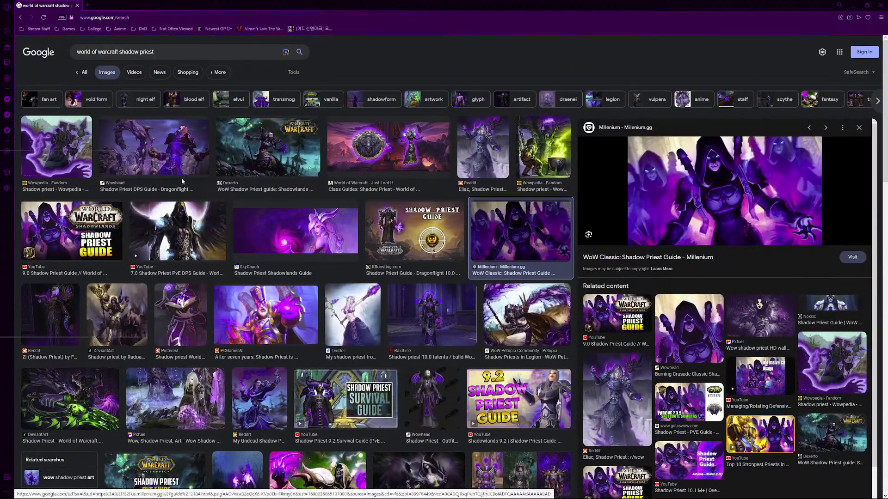
pyautogui.scroll(-3, 220, 228)
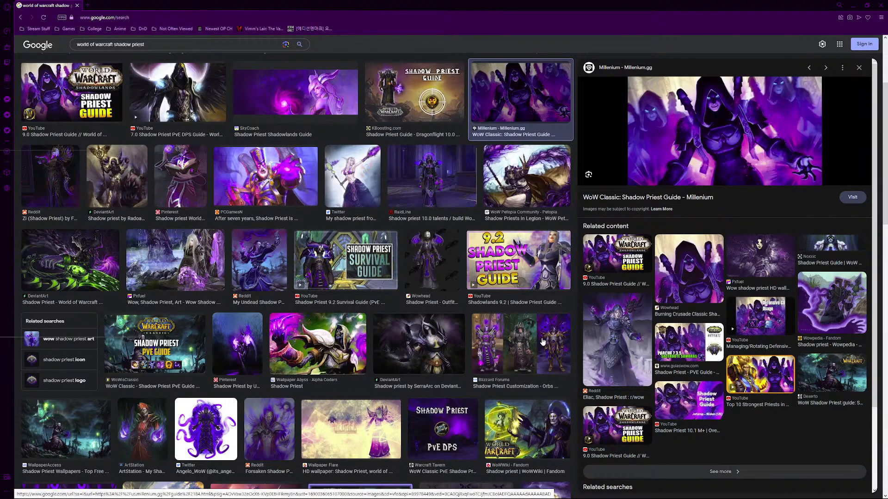
pyautogui.click(521, 345)
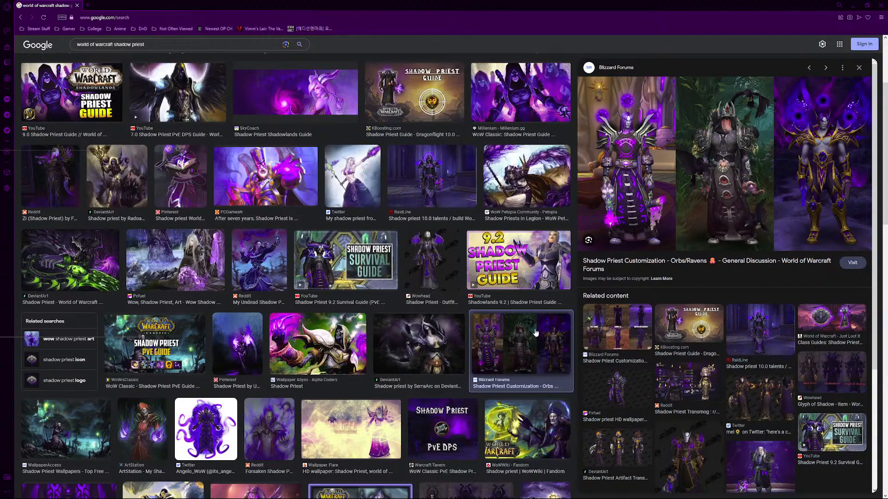
pyautogui.click(600, 266)
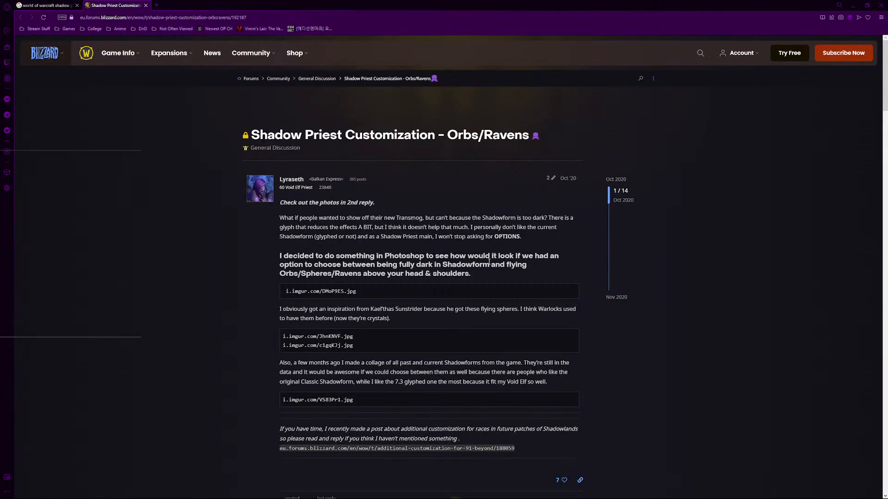
# Examine the forum thread's posts and character screenshots for usable shadow priest images.
pyautogui.scroll(-2, 481, 261)
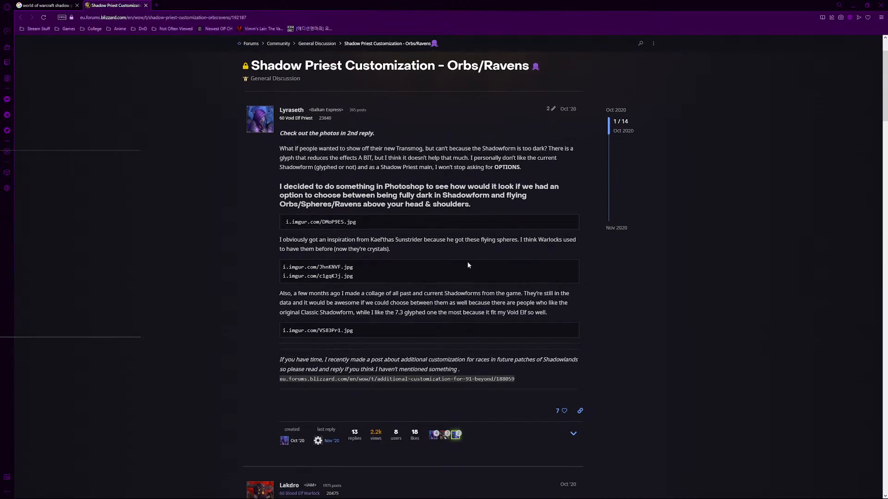
pyautogui.scroll(-3, 467, 262)
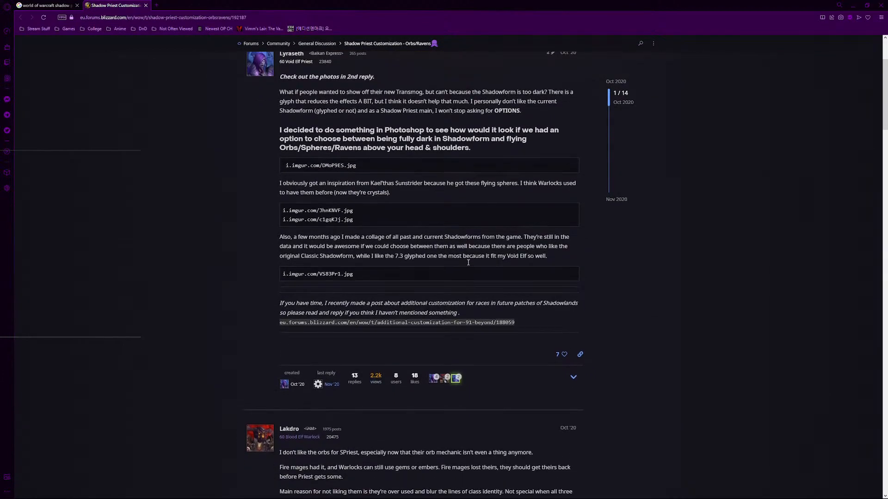
pyautogui.scroll(-9, 468, 266)
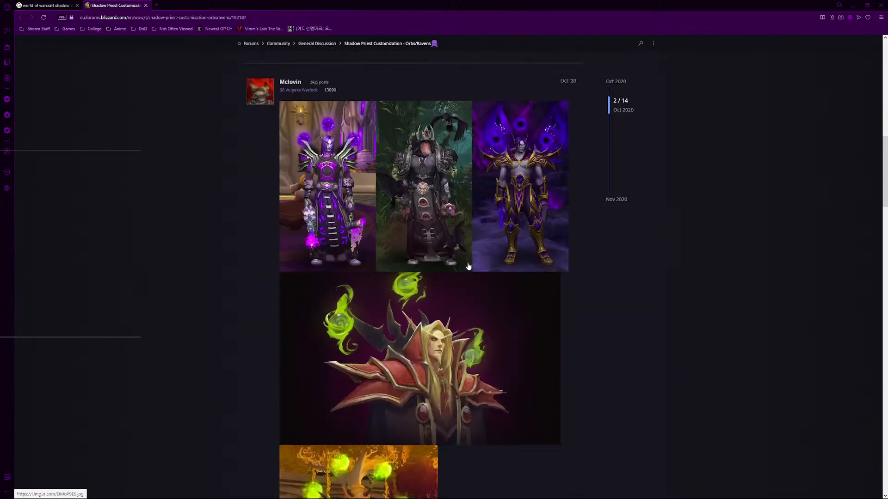
pyautogui.scroll(1, 467, 264)
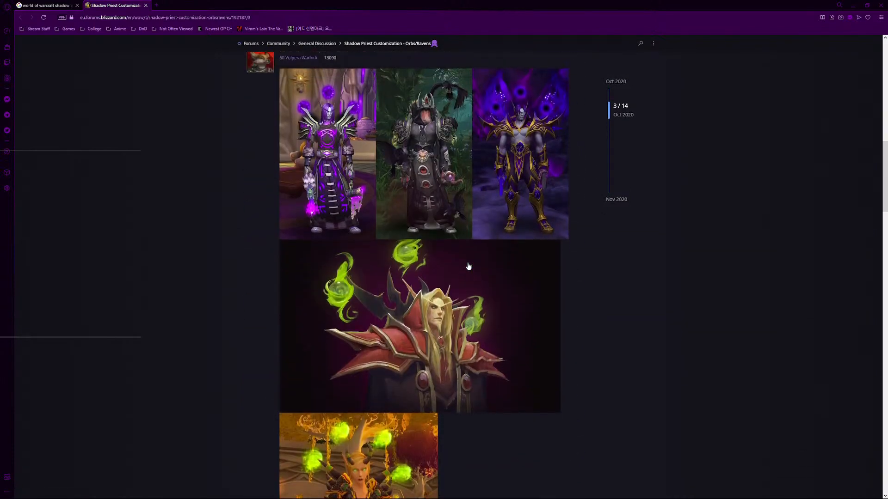
pyautogui.scroll(-5, 400, 308)
pyautogui.scroll(-3, 403, 308)
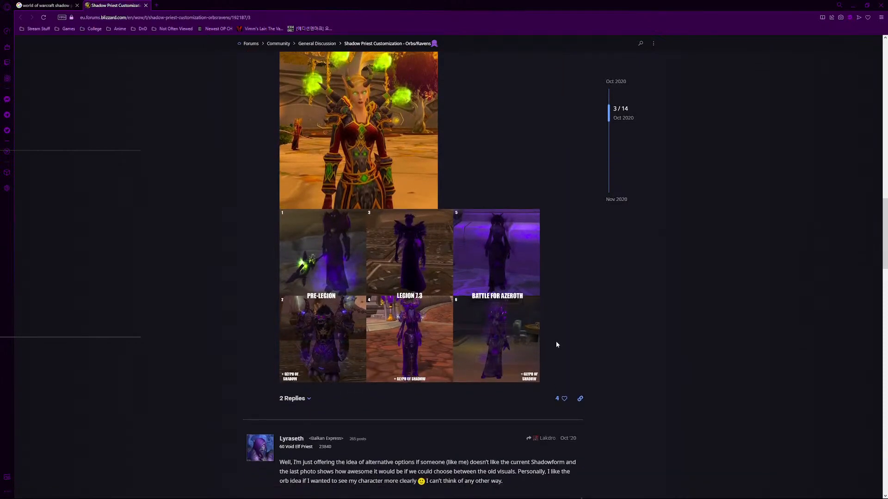
pyautogui.scroll(-2, 556, 344)
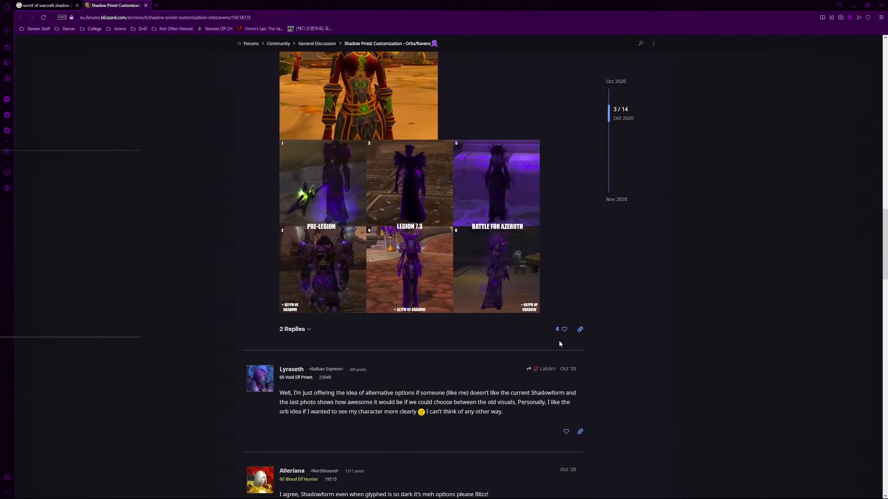
pyautogui.scroll(15, 561, 339)
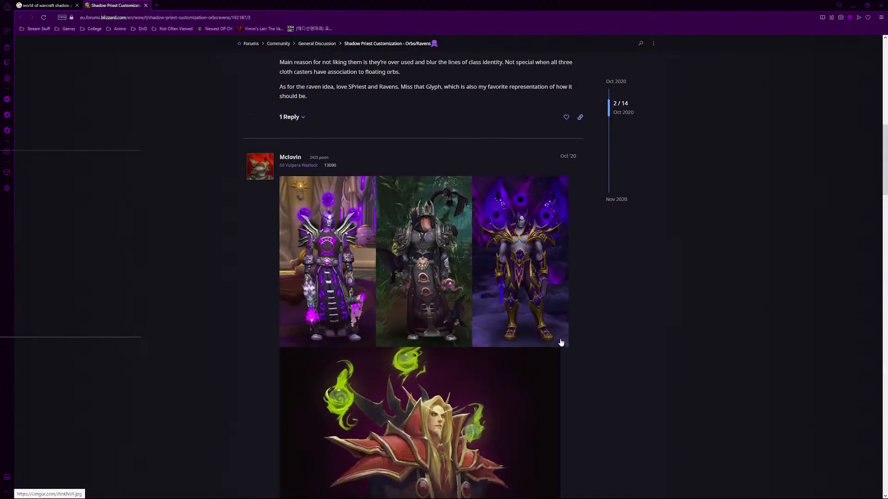
pyautogui.scroll(2, 561, 343)
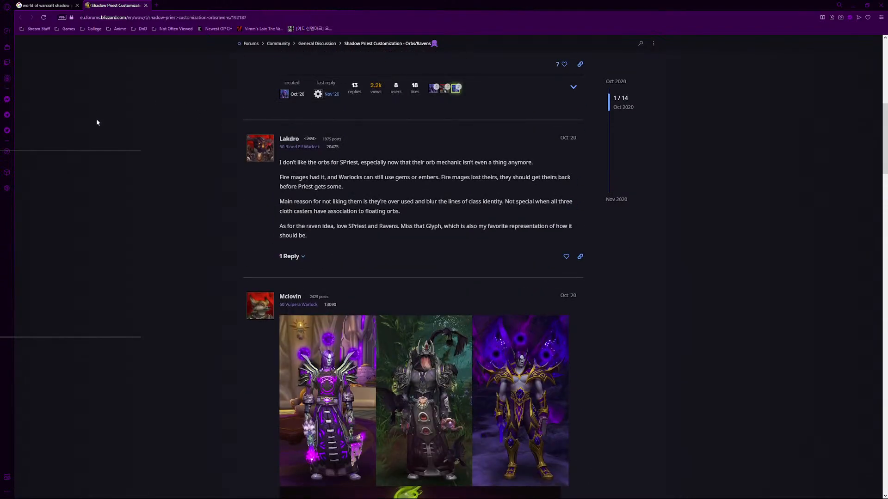
# Close the forum thread and browse the shadow priest image results, previewing the YouTube "Shadowlands Blood elf Shadow Priest" result.
pyautogui.click(145, 6)
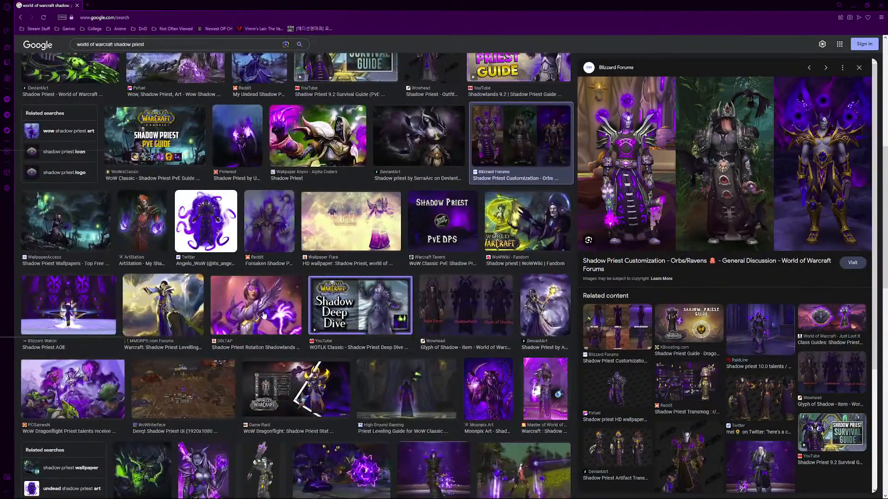
pyautogui.scroll(-1, 263, 315)
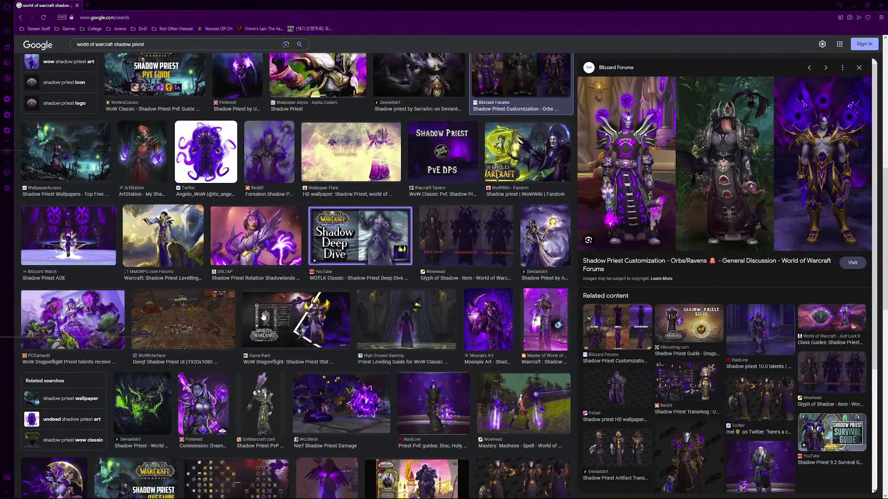
pyautogui.scroll(-2, 263, 316)
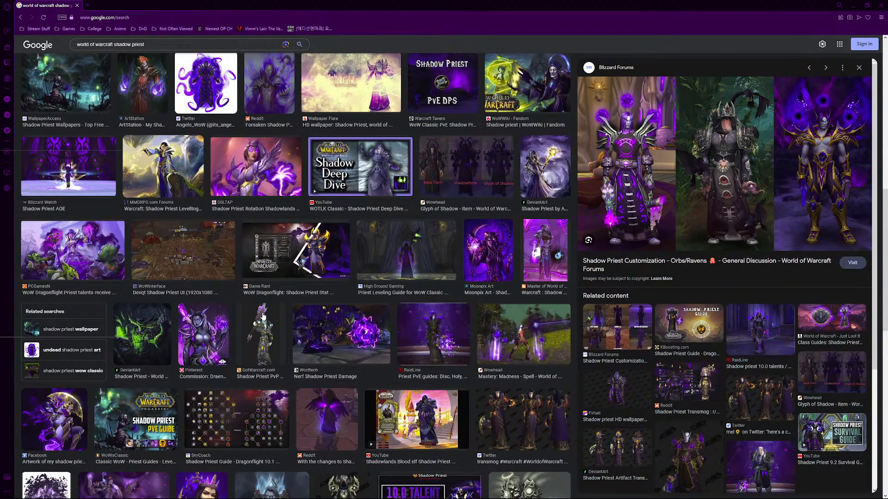
pyautogui.scroll(-1, 262, 316)
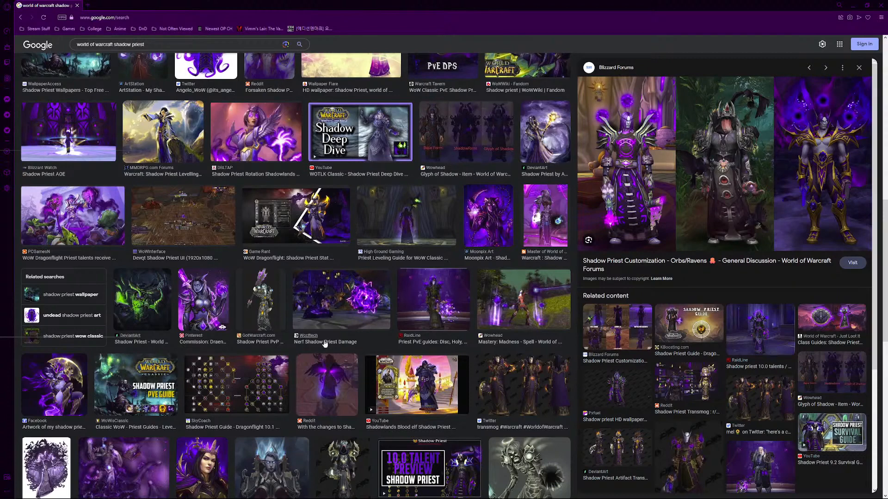
pyautogui.click(401, 385)
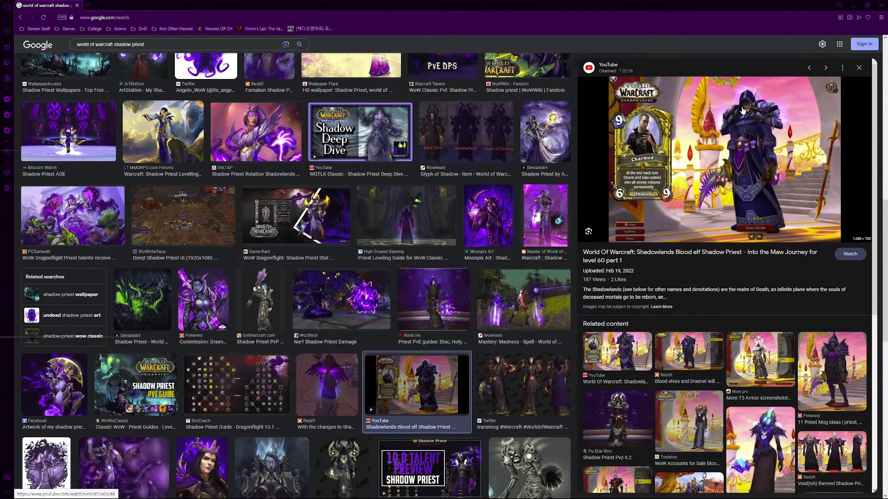
pyautogui.moveTo(728, 188)
pyautogui.mouseDown()
pyautogui.moveTo(746, 186)
pyautogui.moveTo(739, 188)
pyautogui.mouseUp()
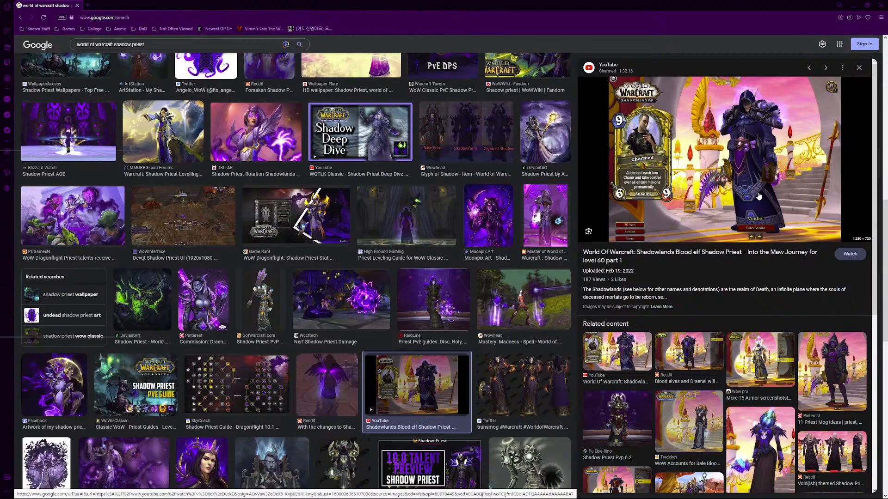
pyautogui.scroll(5, 236, 297)
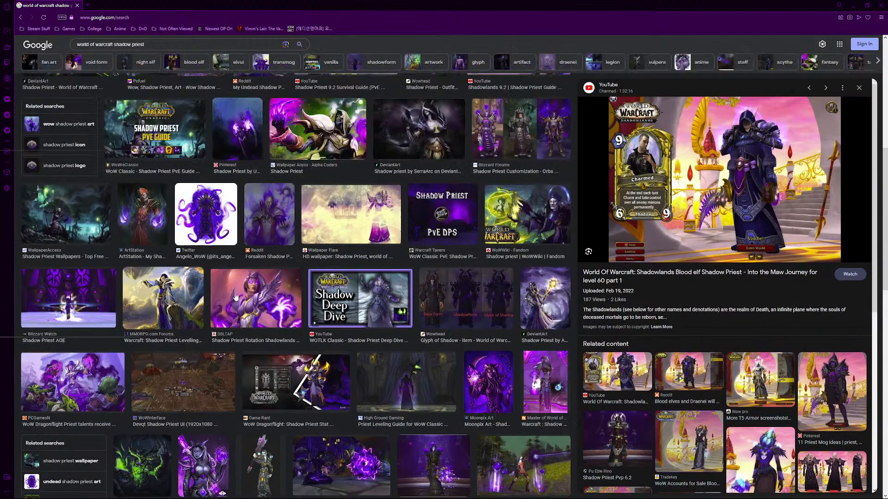
pyautogui.scroll(5, 236, 296)
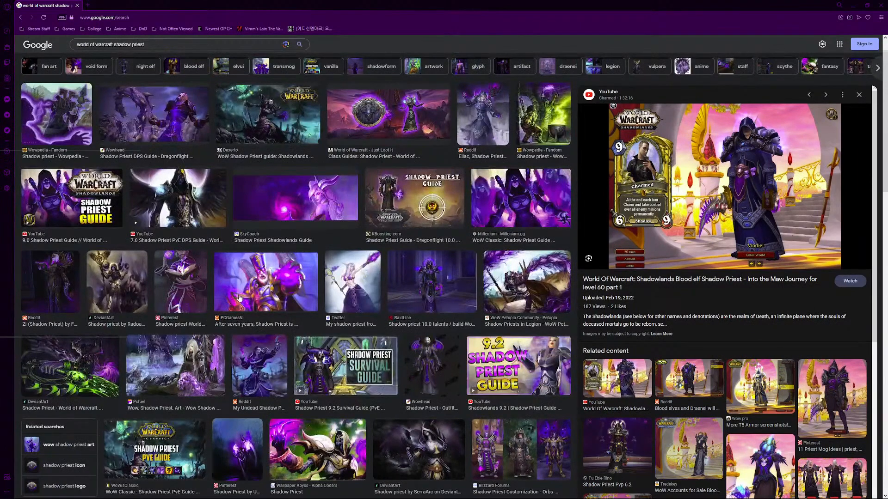
pyautogui.scroll(-2, 157, 310)
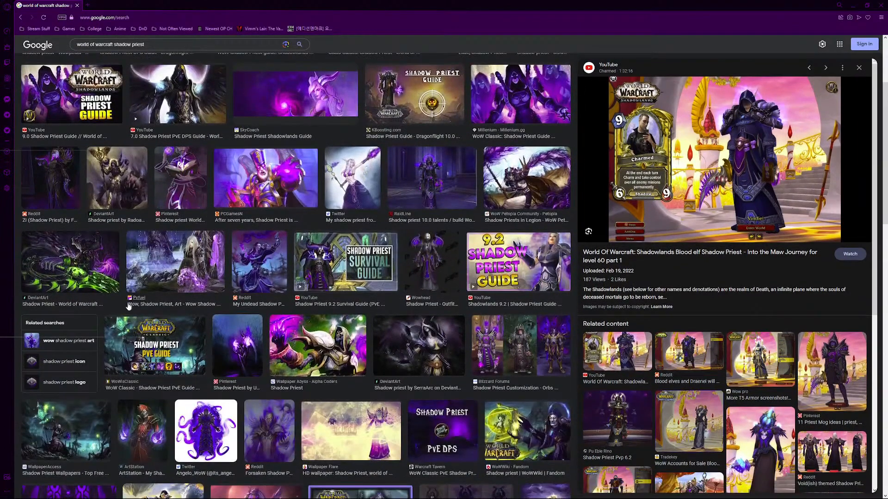
# Preview the green-lit DeviantArt shadow priest, the related ArtStation Void Elf Shadow Priest illustration and the Facebook troll priest commission.
pyautogui.click(106, 273)
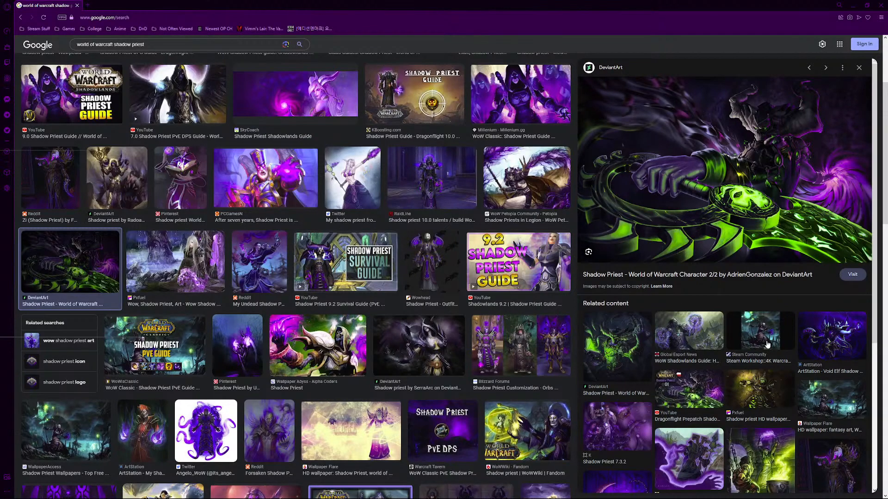
pyautogui.click(817, 334)
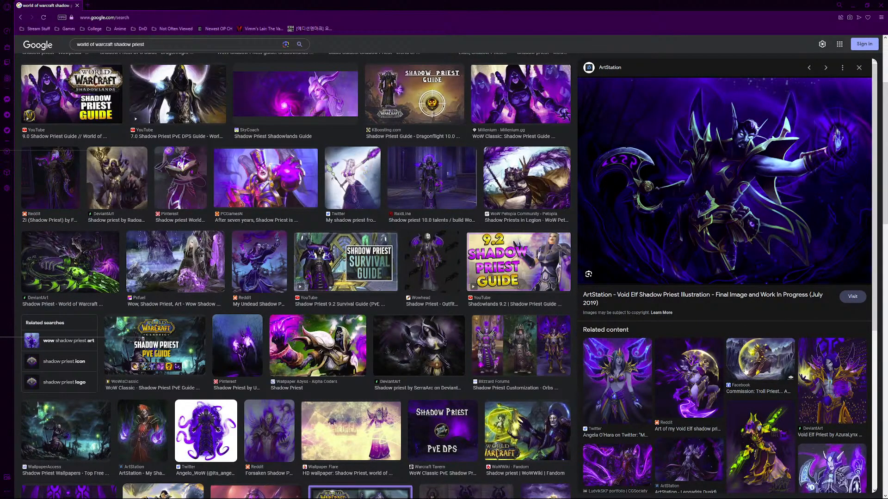
pyautogui.click(749, 347)
pyautogui.scroll(-3, 719, 363)
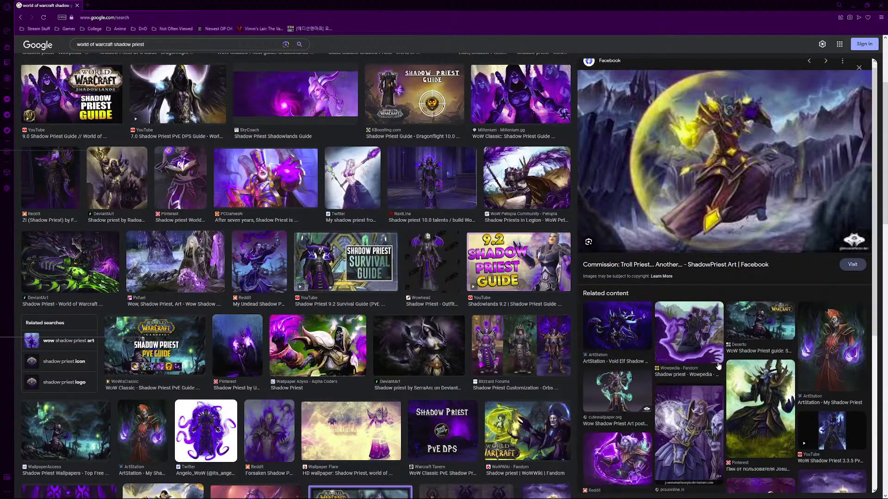
pyautogui.scroll(3, 709, 366)
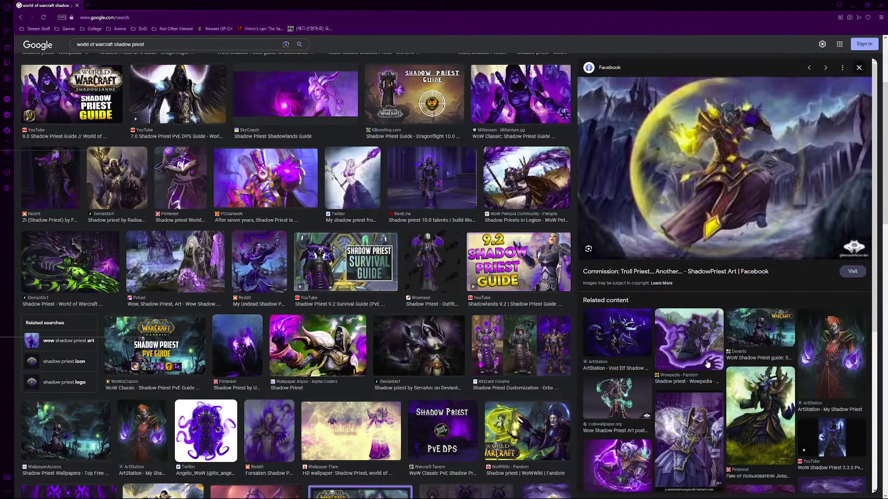
# Preview the Pxfuel shadow priest fan art and the DeviantArt Blood Elf Shadowpriest artwork further down the image results.
pyautogui.click(175, 271)
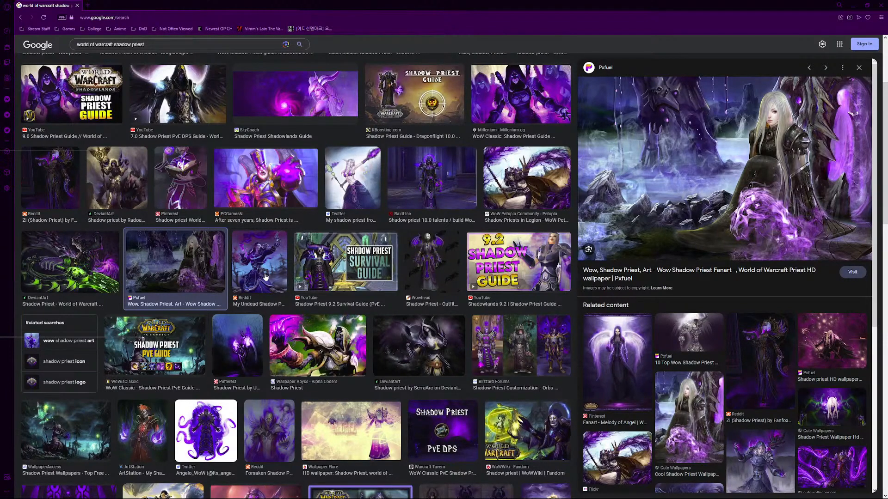
pyautogui.scroll(-6, 265, 276)
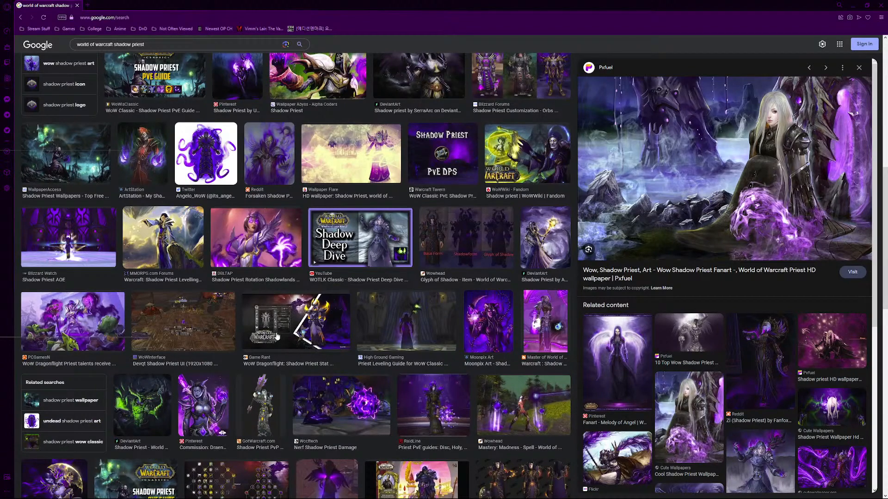
pyautogui.scroll(-1, 278, 337)
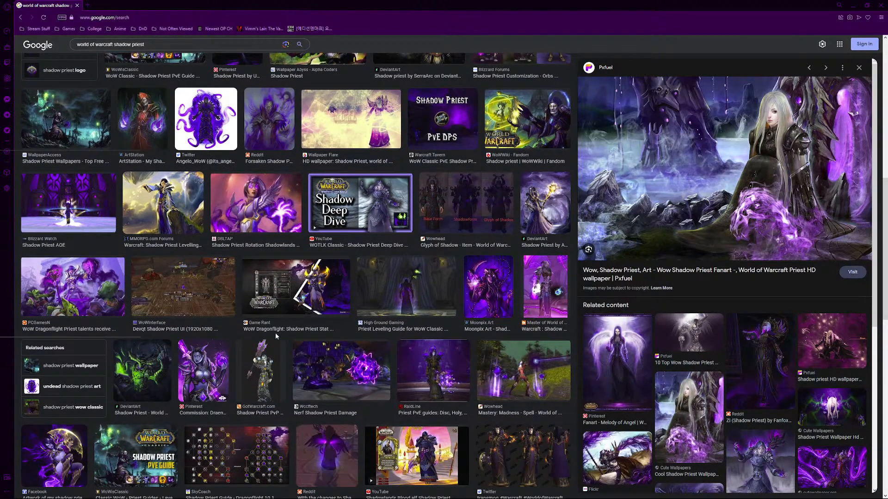
pyautogui.scroll(-2, 275, 333)
pyautogui.scroll(-3, 275, 333)
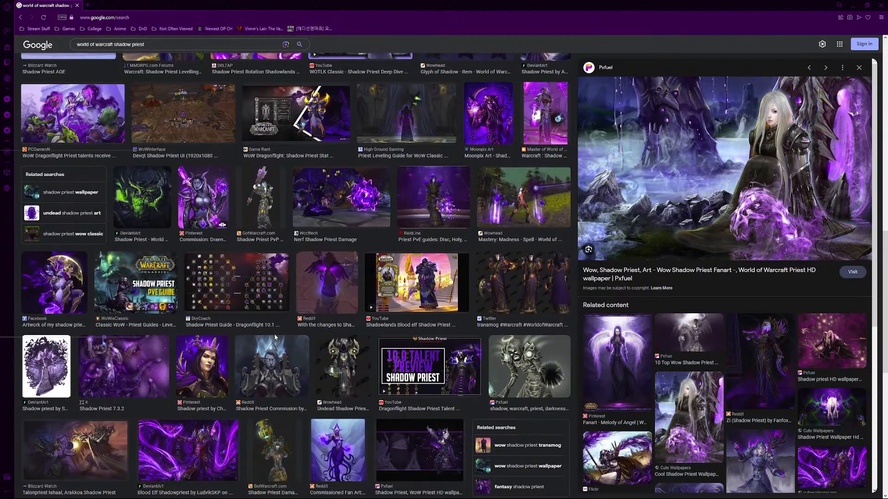
pyautogui.scroll(-2, 274, 334)
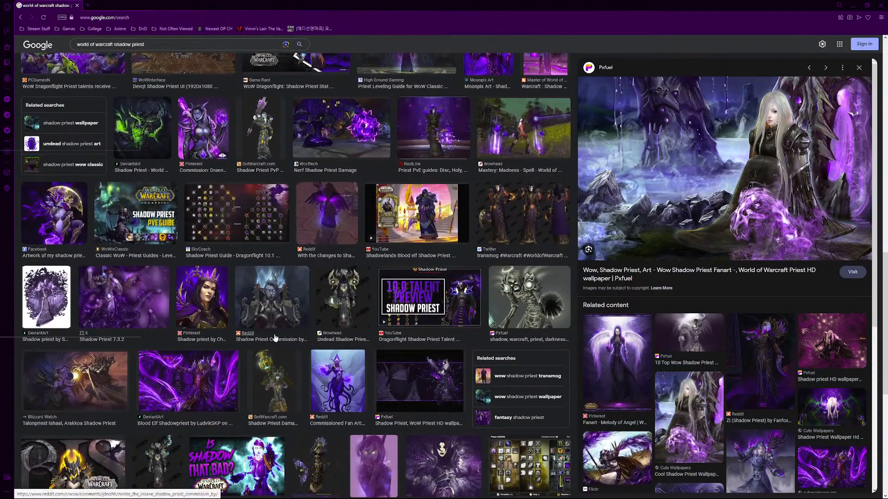
pyautogui.click(225, 392)
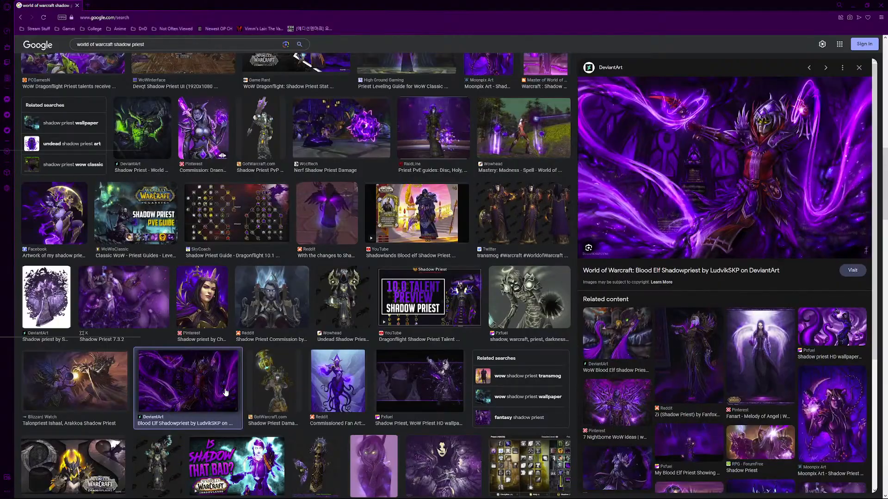
# Check the artwork in Krita, return to the browser's Millenium result and inspect its WoW Classic Shadow Priest Guide page.
pyautogui.hotkey('alt', 'Tab')
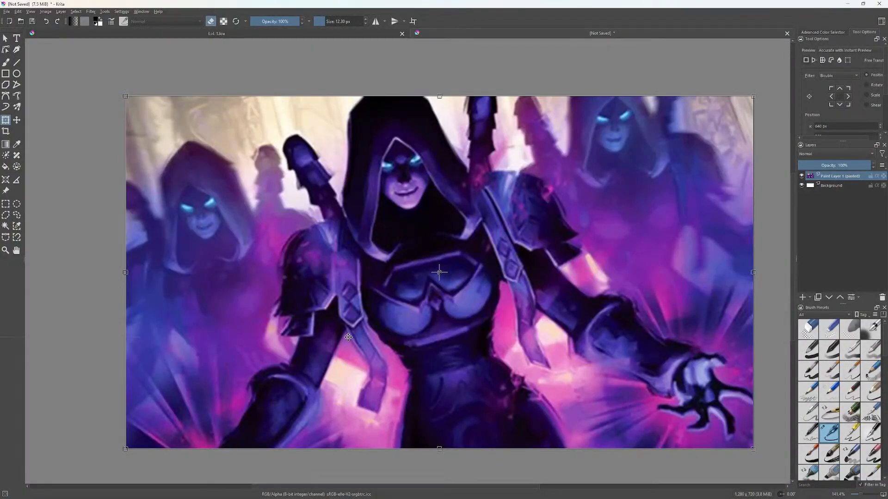
pyautogui.hotkey('alt', 'Tab')
pyautogui.scroll(10, 549, 251)
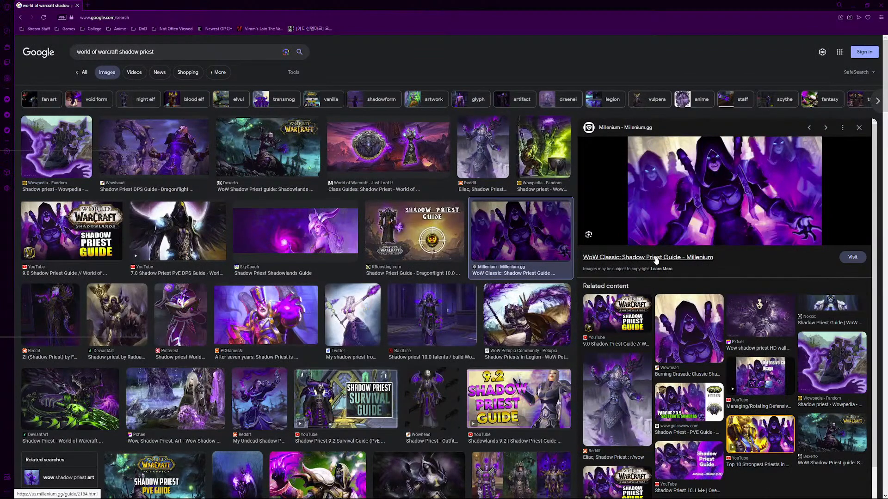
pyautogui.click(667, 217)
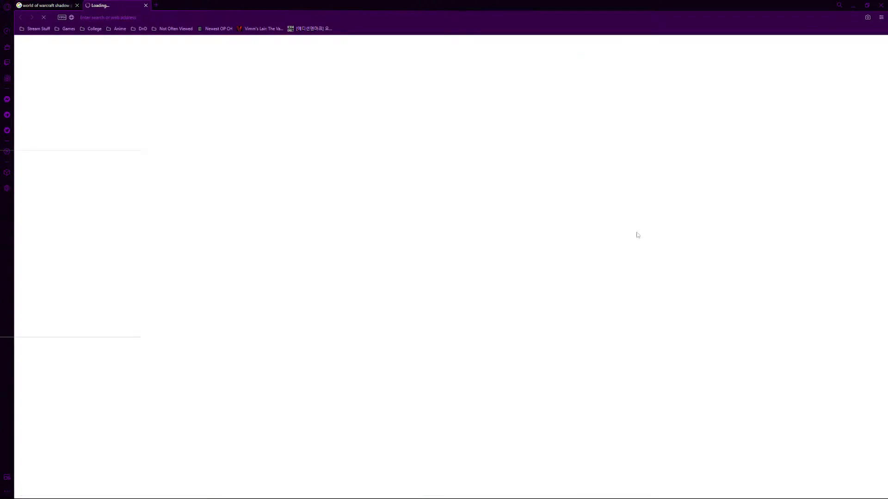
pyautogui.scroll(-5, 364, 336)
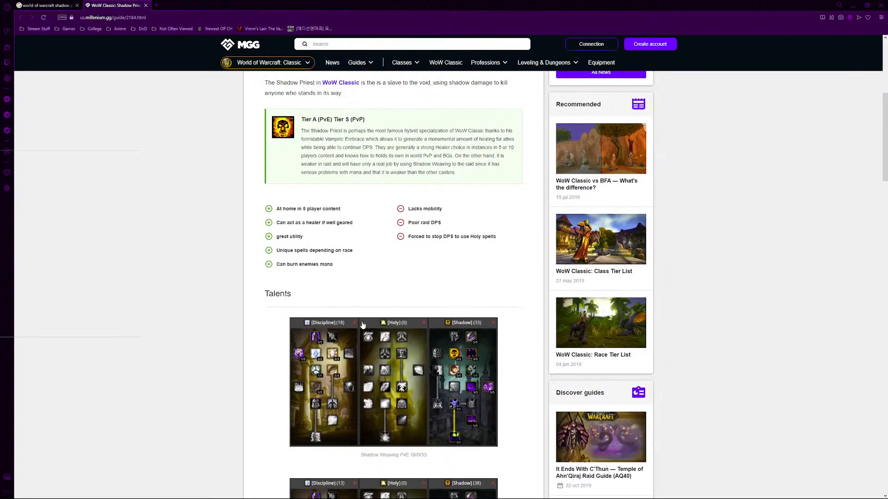
pyautogui.click(145, 5)
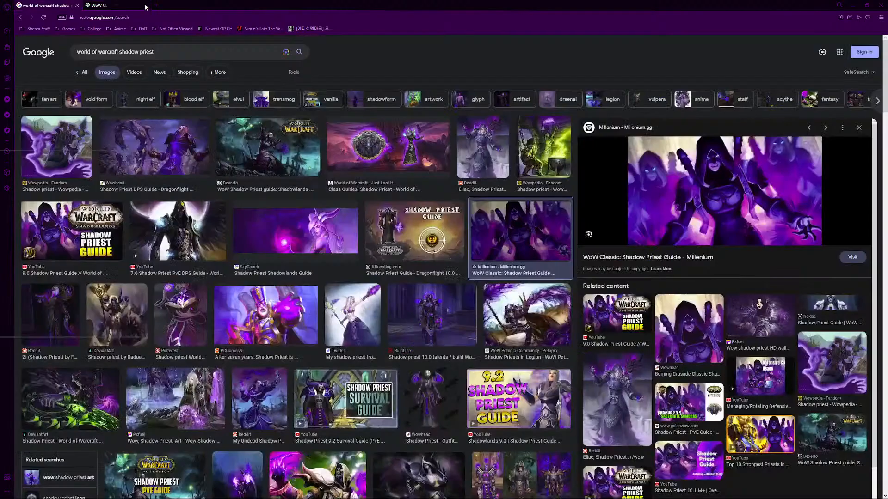
# Copy the Millenium preview image of the hooded shadow priest and run a Google Lens reverse image search with it.
pyautogui.rightClick(679, 209)
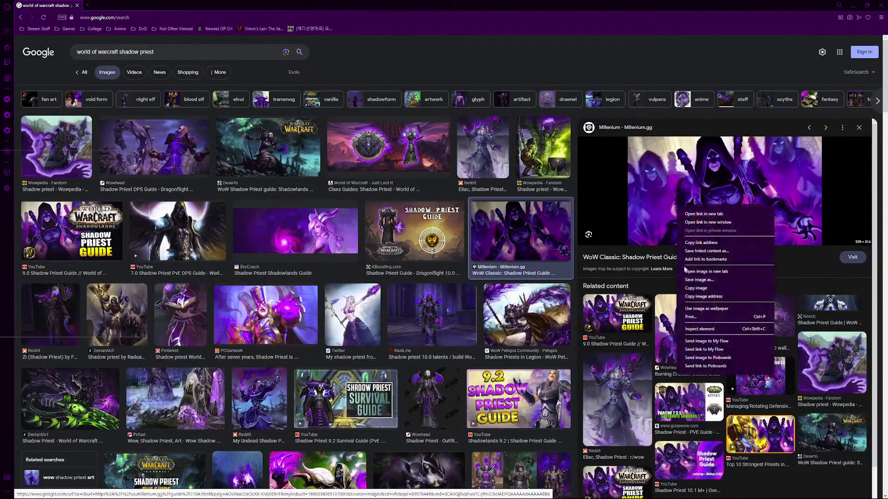
pyautogui.click(736, 288)
pyautogui.click(179, 48)
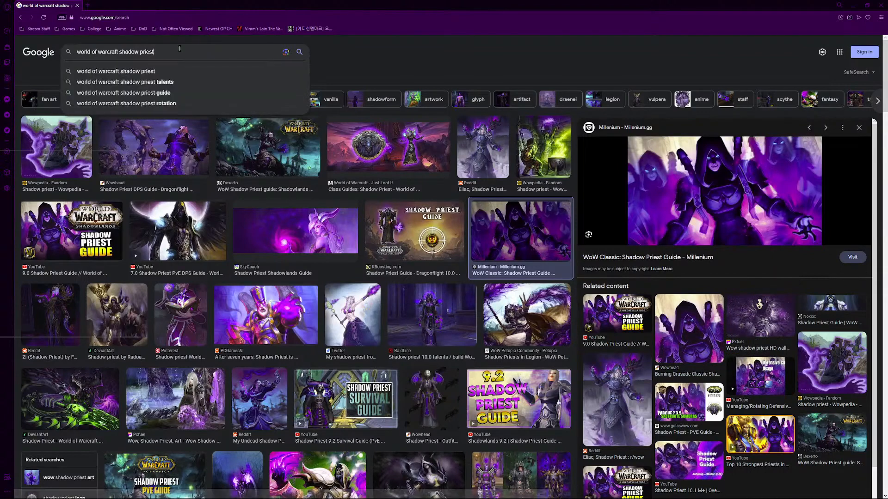
pyautogui.hotkey('ctrl', 'a')
pyautogui.press('BackSpace')
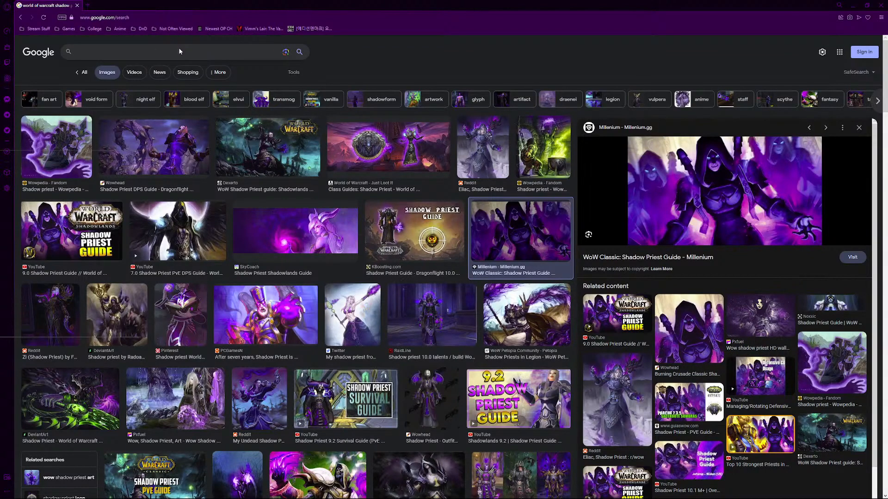
pyautogui.rightClick(179, 51)
pyautogui.click(282, 53)
pyautogui.click(287, 52)
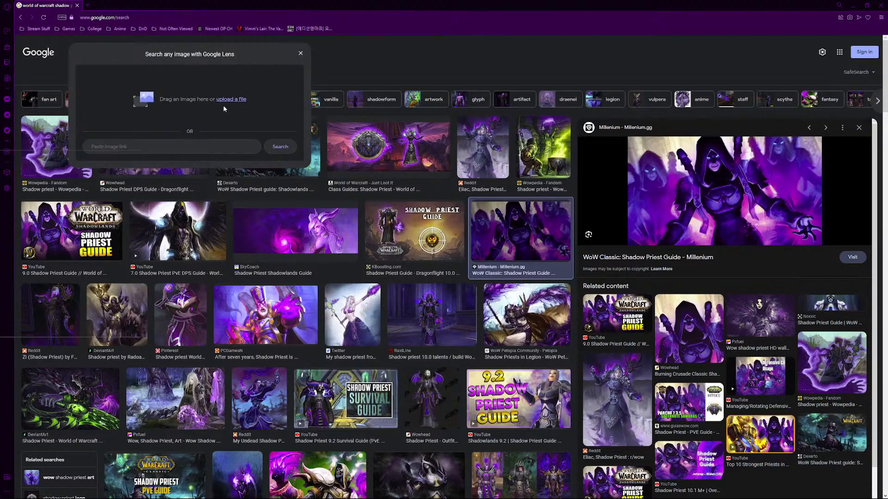
pyautogui.hotkey('ctrl', 'v')
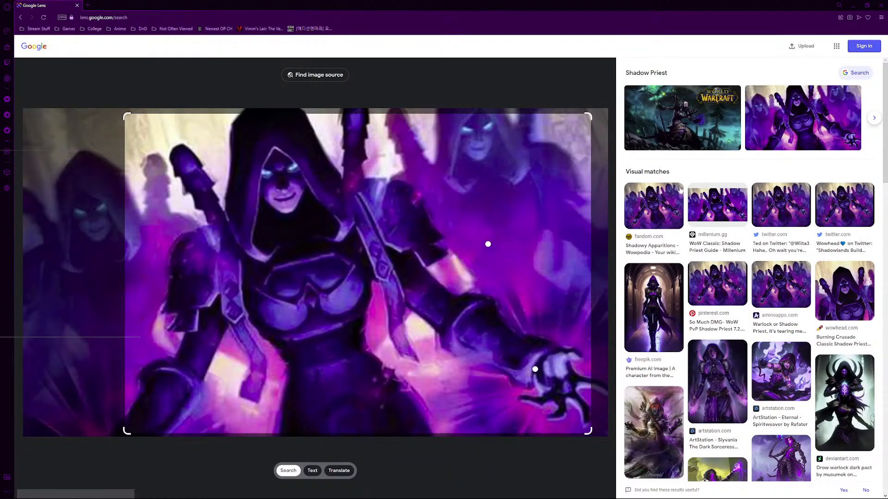
# Open the Wowpedia Shadowy Apparitions page from the visual matches and copy its enlarged Shadowy Apparition TCG.jpg artwork.
pyautogui.click(698, 205)
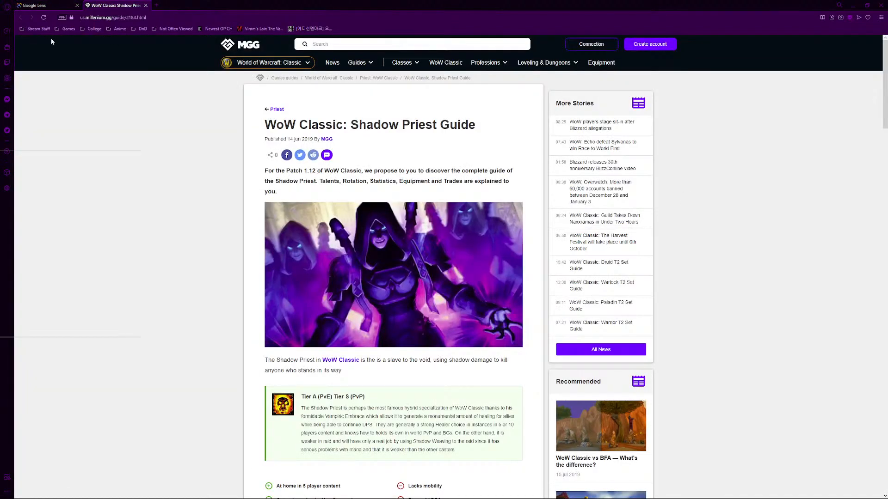
pyautogui.click(145, 5)
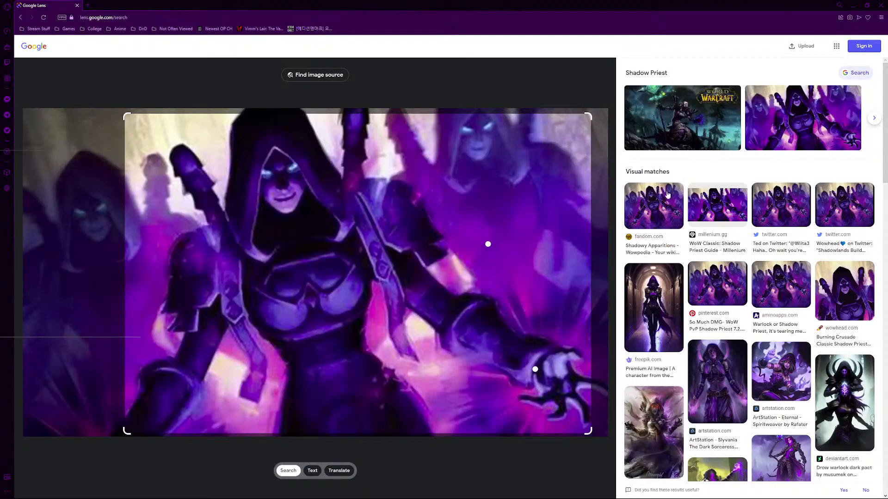
pyautogui.click(668, 196)
pyautogui.scroll(-2, 315, 239)
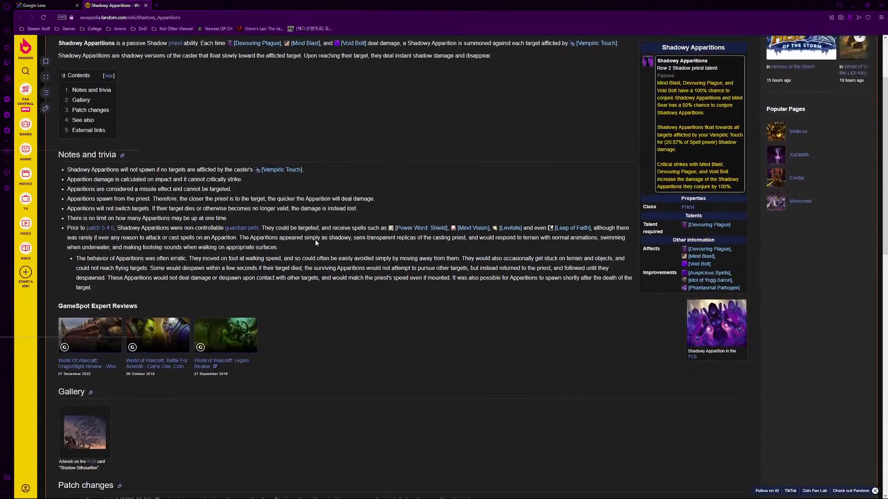
pyautogui.click(717, 324)
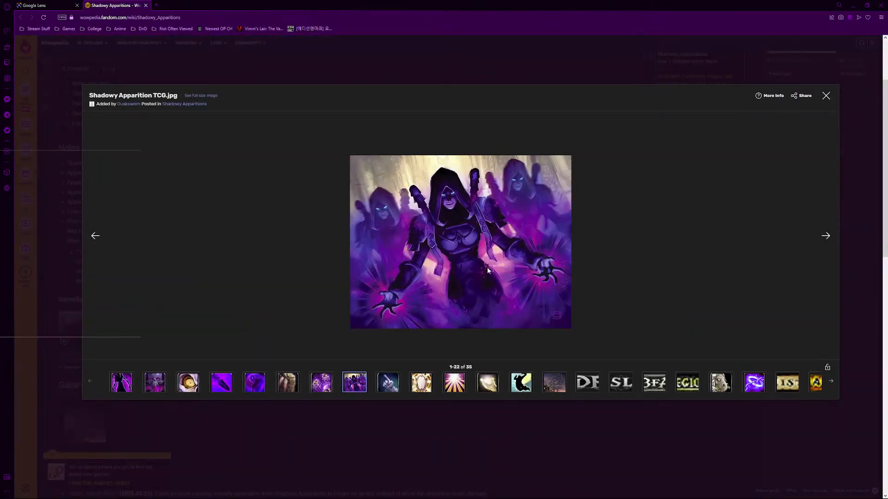
pyautogui.rightClick(430, 204)
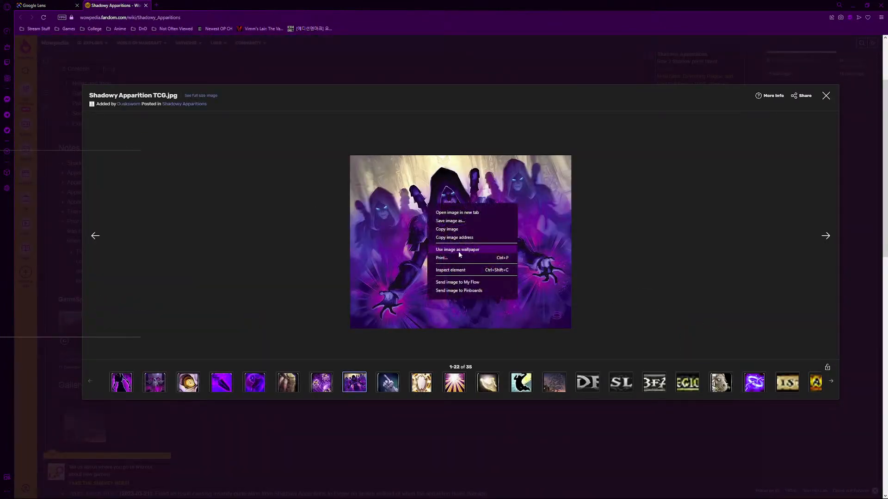
pyautogui.click(456, 231)
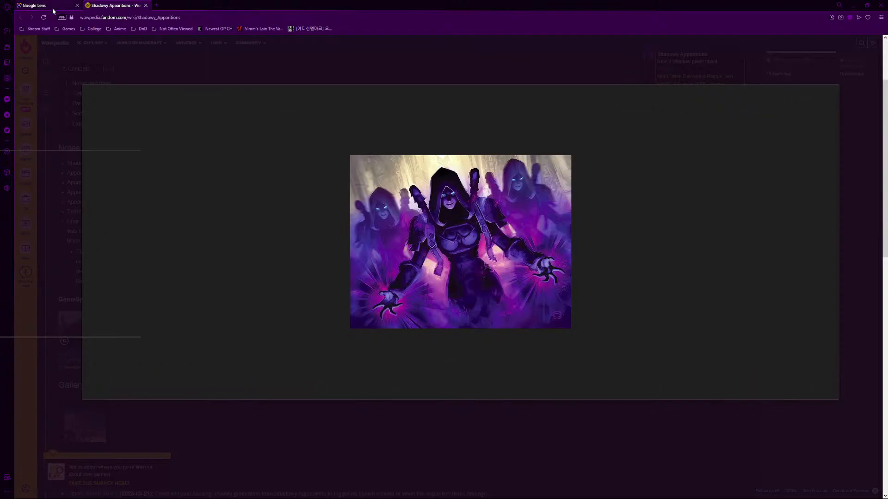
# Switch to Krita, remove the previously pasted priest picture and paste the copied Shadowy Apparition artwork as the only layer above the background.
pyautogui.hotkey('alt', 'Tab')
pyautogui.hotkey('ctrl', 'v')
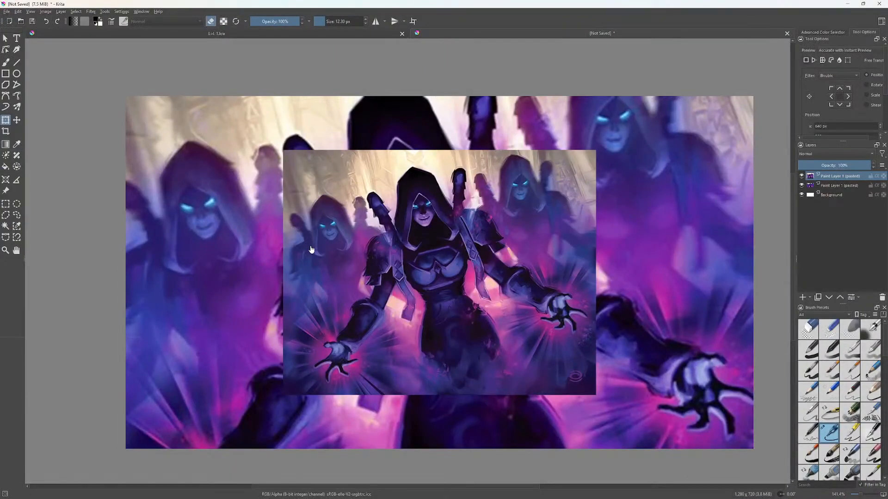
pyautogui.hotkey('ctrl', 'z')
pyautogui.hotkey('ctrl', 'z')
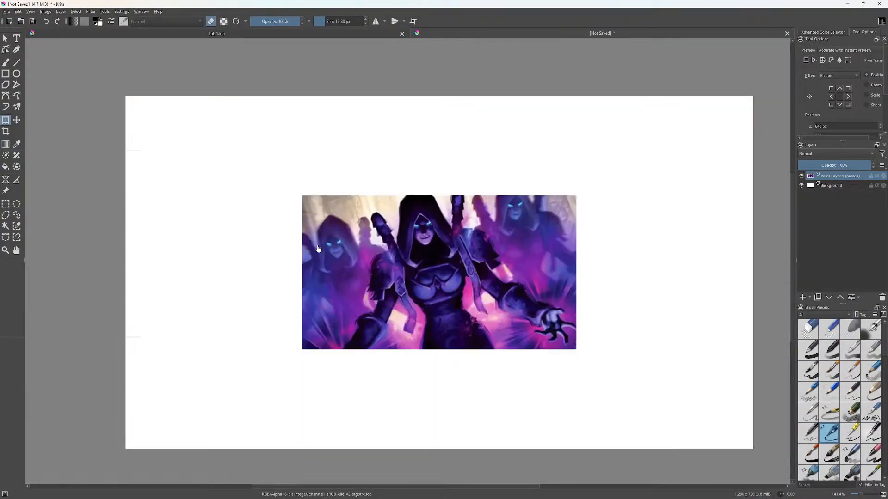
pyautogui.hotkey('ctrl', 'z')
pyautogui.hotkey('ctrl', 'v')
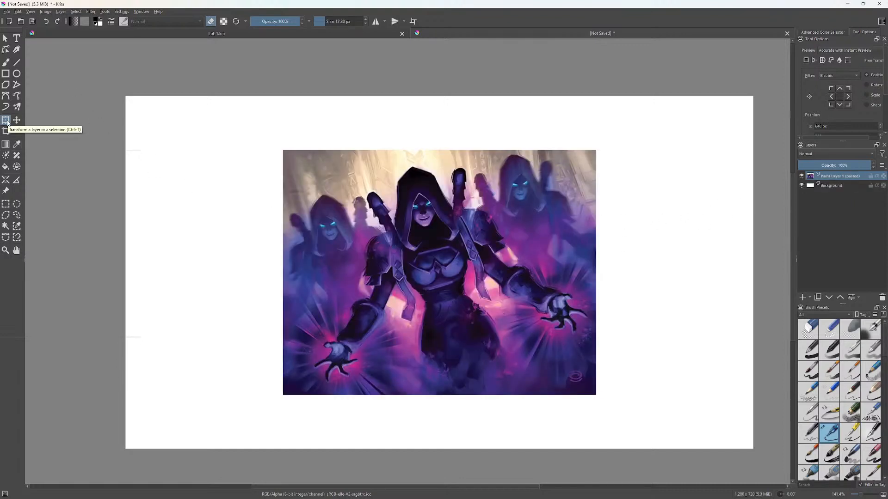
# Transform the pasted artwork by enlarging it past the canvas edges and widening it to fill the full canvas width.
pyautogui.click(370, 244)
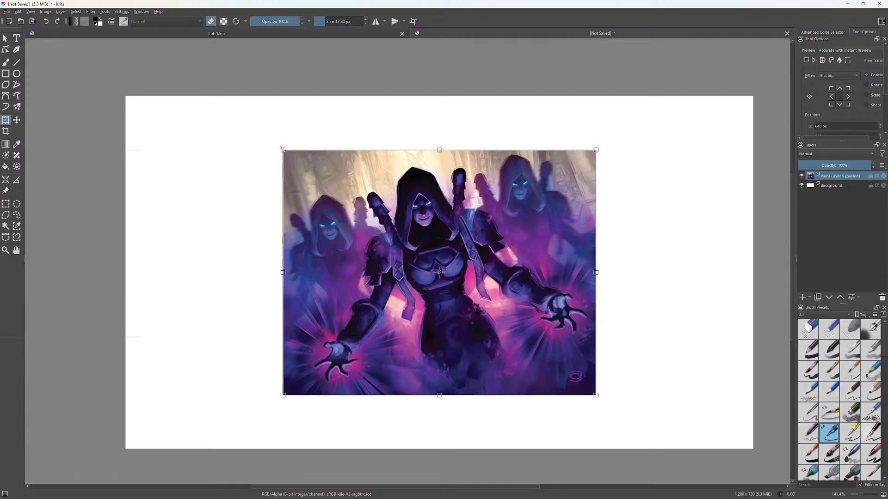
pyautogui.moveTo(288, 154); pyautogui.dragTo(206, 65)
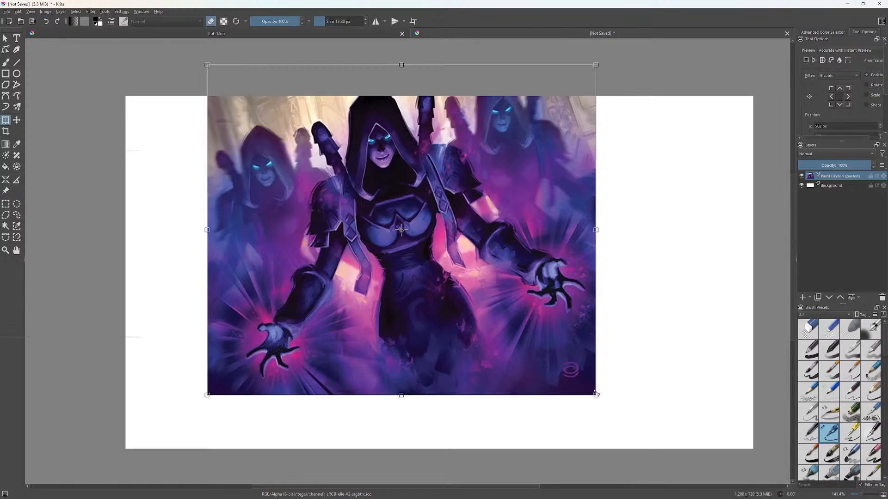
pyautogui.moveTo(596, 394); pyautogui.dragTo(711, 492)
pyautogui.moveTo(612, 368); pyautogui.dragTo(531, 372)
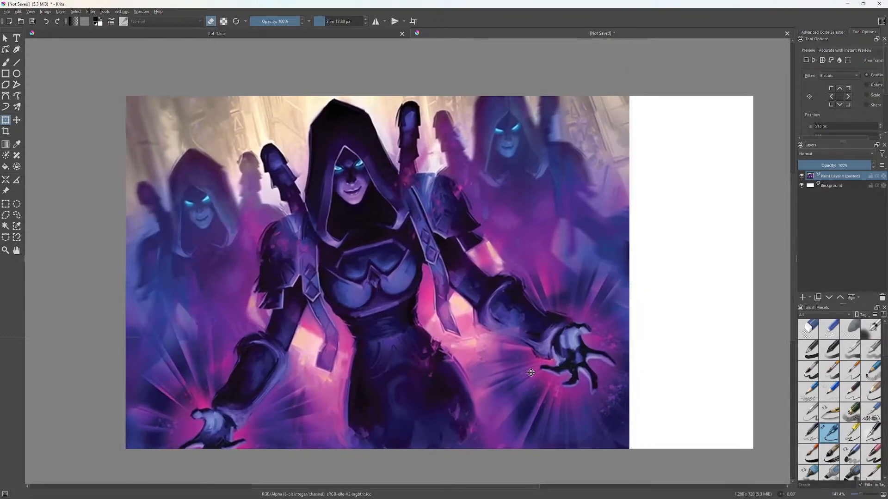
pyautogui.moveTo(629, 286); pyautogui.dragTo(750, 293)
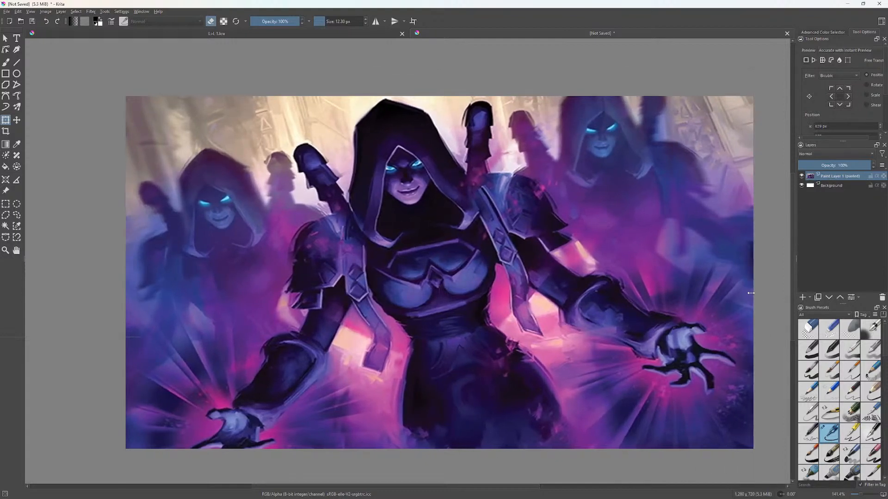
pyautogui.scroll(-2, 504, 313)
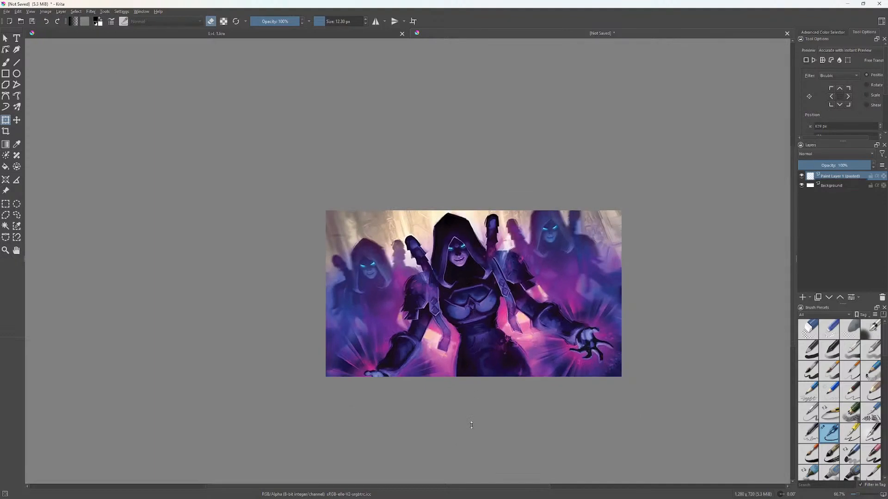
pyautogui.press('Return')
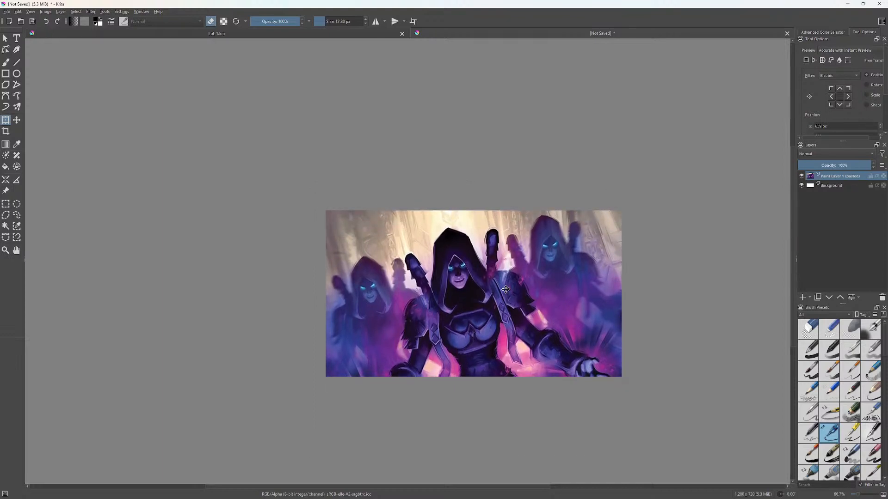
# Scale the artwork down to bring both glowing hands into the canvas, reposition it and stretch it to the full canvas width.
pyautogui.click(505, 266)
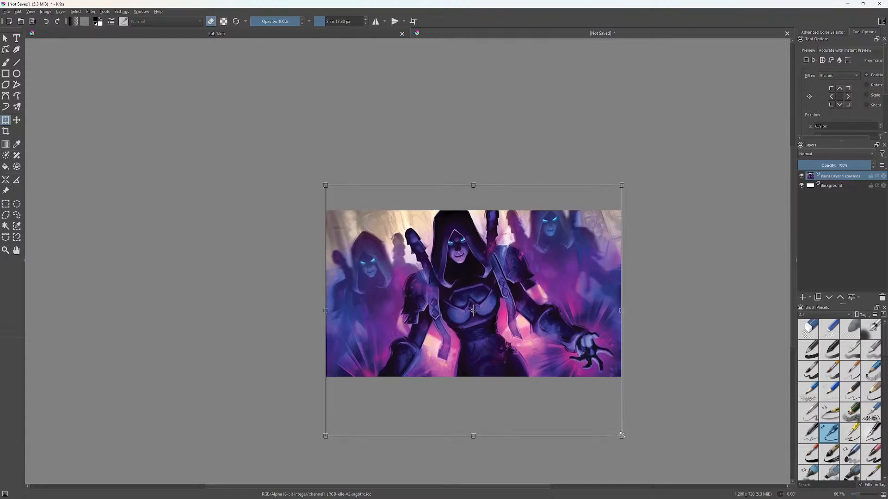
pyautogui.moveTo(622, 435); pyautogui.dragTo(579, 381)
pyautogui.moveTo(542, 336); pyautogui.dragTo(560, 339)
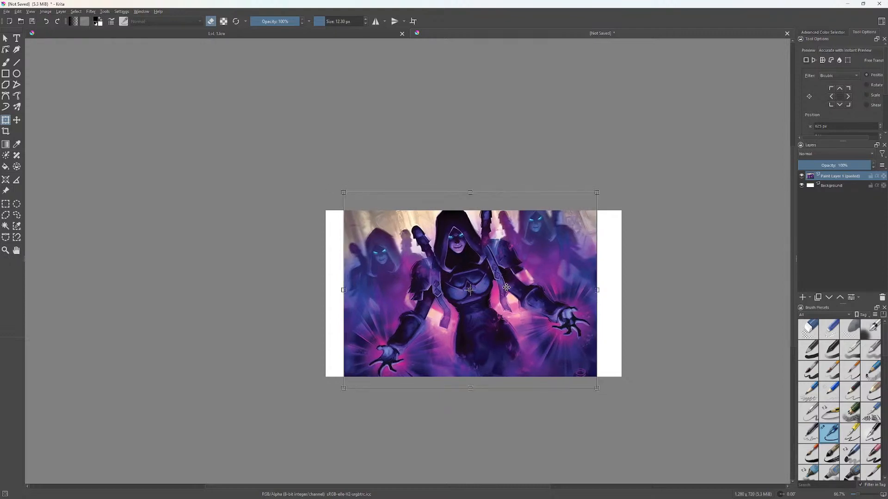
pyautogui.moveTo(524, 294); pyautogui.dragTo(506, 288)
pyautogui.moveTo(579, 282); pyautogui.dragTo(621, 283)
pyautogui.press('Return')
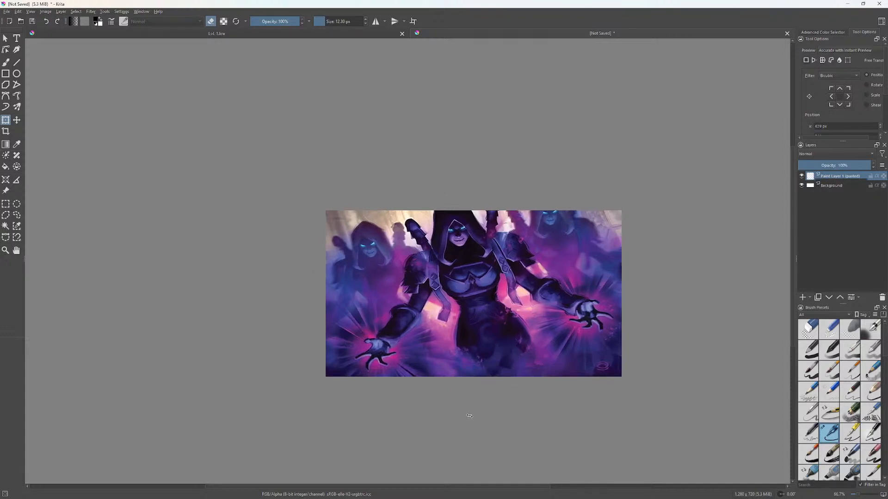
# Stretch the artwork's height beyond the canvas and shift it vertically to frame the hooded figure and her hands.
pyautogui.moveTo(473, 383); pyautogui.dragTo(472, 406)
pyautogui.moveTo(472, 185); pyautogui.dragTo(476, 200)
pyautogui.press('Return')
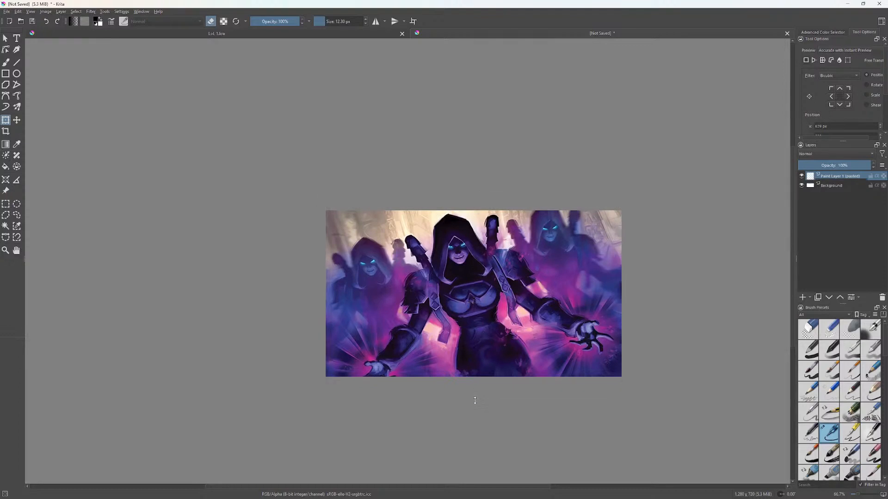
pyautogui.moveTo(474, 402); pyautogui.dragTo(473, 415)
pyautogui.moveTo(494, 329); pyautogui.dragTo(496, 323)
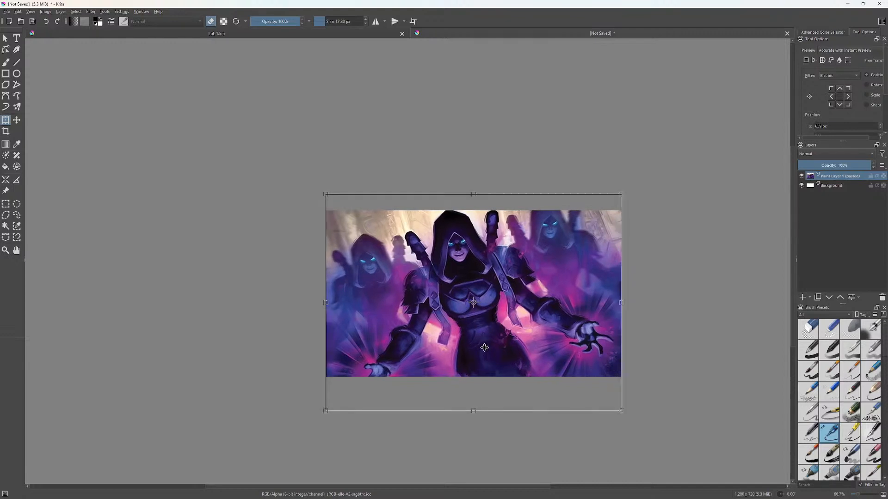
pyautogui.moveTo(484, 348); pyautogui.dragTo(484, 343)
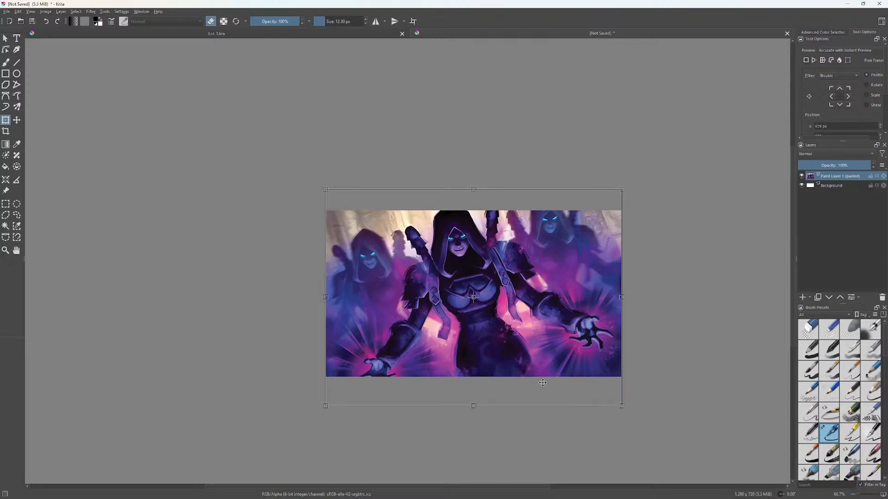
# Switch to the browser, close the Wowpedia page and search the web for "World of warcraft logo".
pyautogui.hotkey('alt', 'Tab')
pyautogui.hotkey('alt', 'Tab')
pyautogui.hotkey('alt', 'Tab')
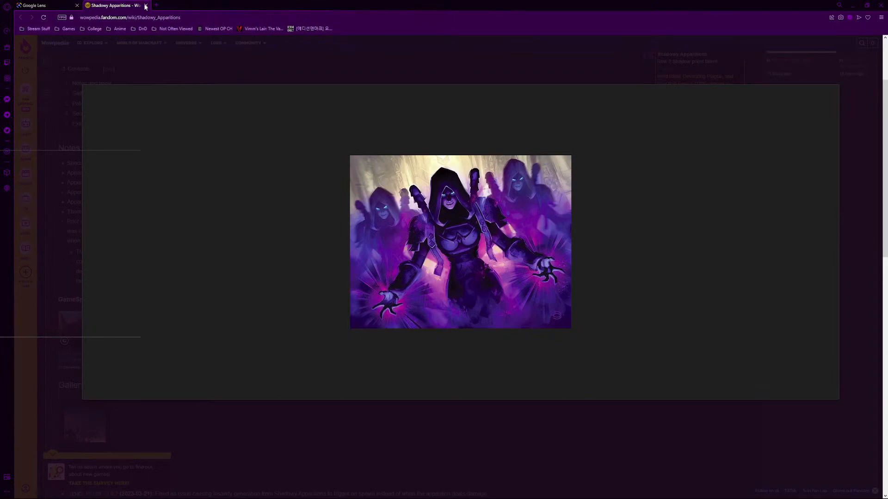
pyautogui.click(145, 6)
pyautogui.click(98, 18)
pyautogui.write('W')
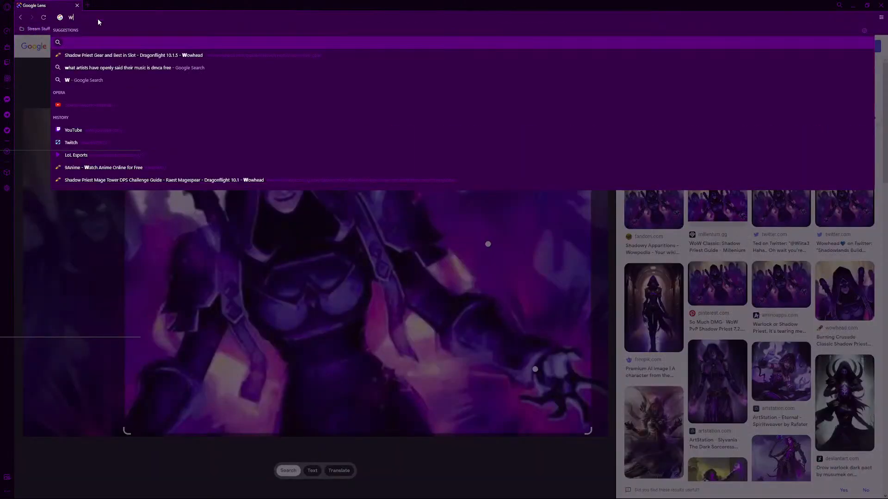
pyautogui.write('orld of war')
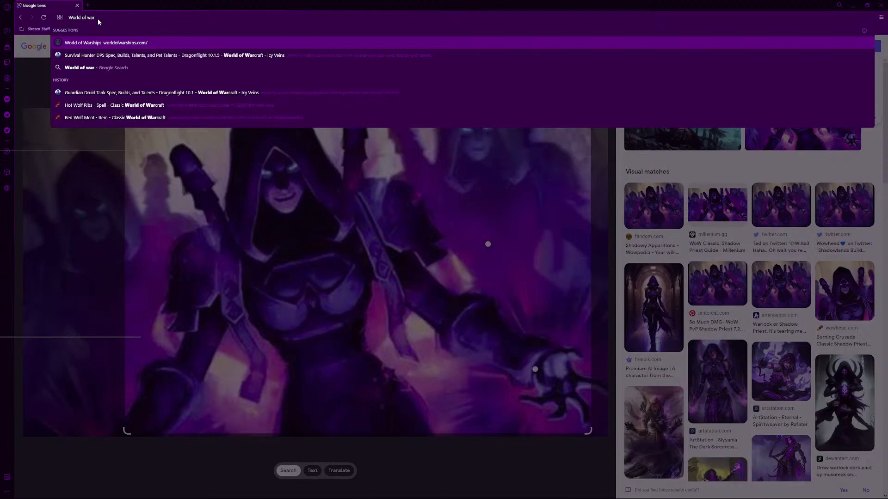
pyautogui.write('craft')
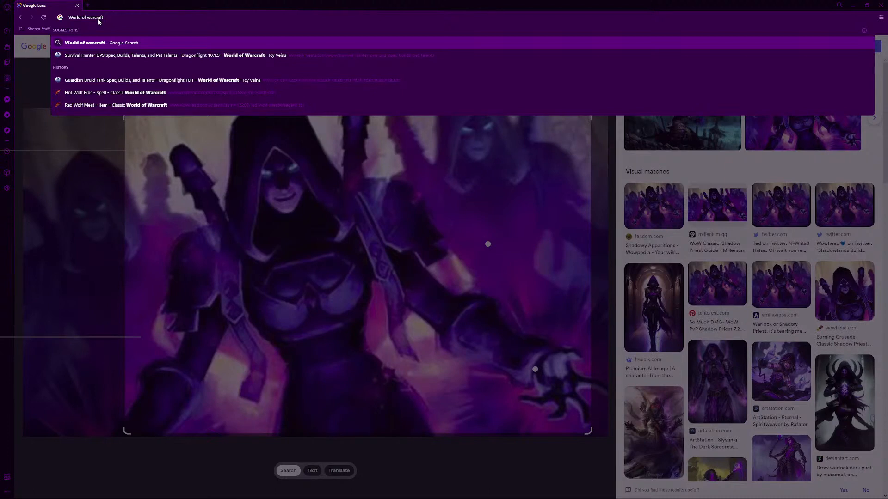
pyautogui.write('logo')
pyautogui.press('Return')
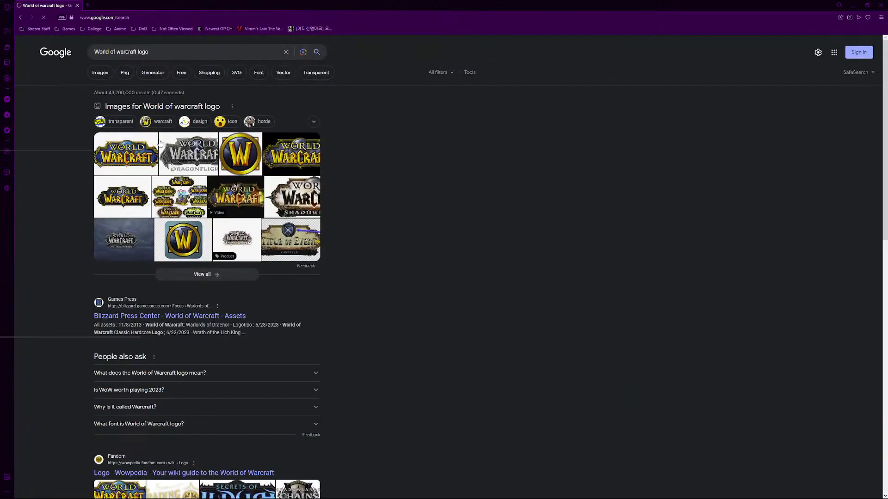
# Show the image results and copy the enlarged World of Warcraft Dragonflight logo from the Logos-world result.
pyautogui.click(103, 74)
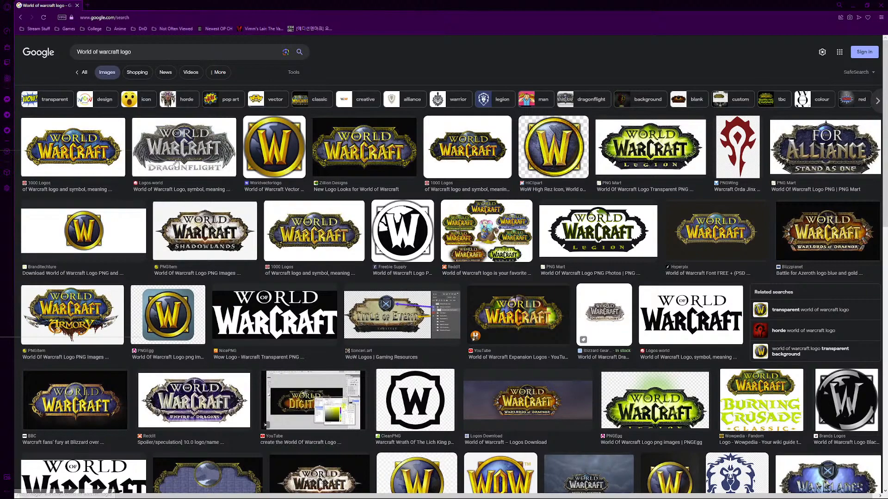
pyautogui.click(121, 191)
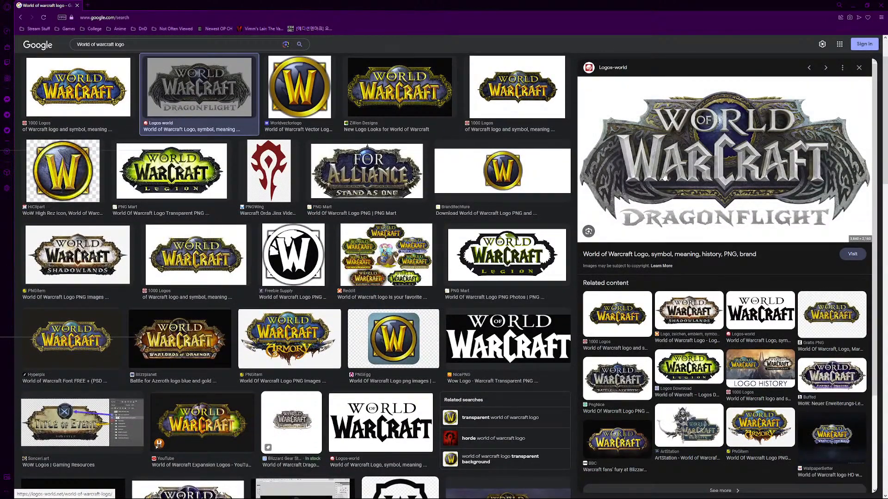
pyautogui.rightClick(664, 179)
pyautogui.click(684, 256)
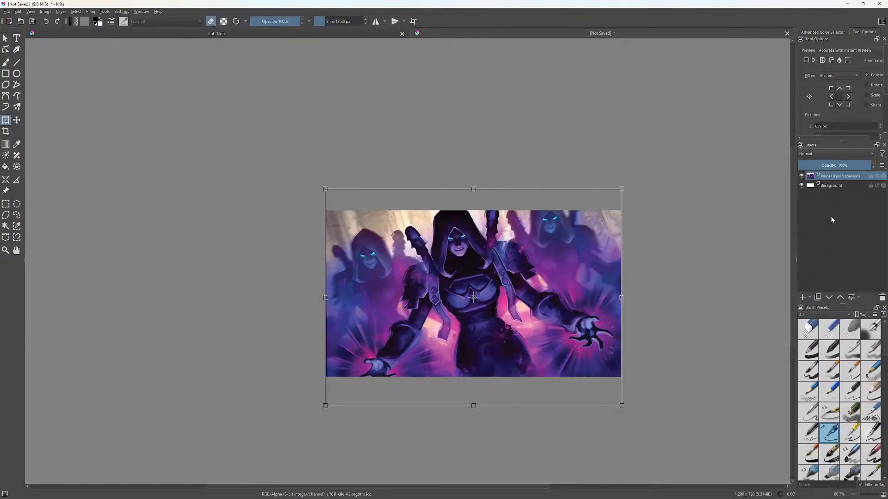
# Paste the Dragonflight logo into Krita as a new layer and scale it to about 70% of the canvas width over the artwork.
pyautogui.hotkey('ctrl', 'v')
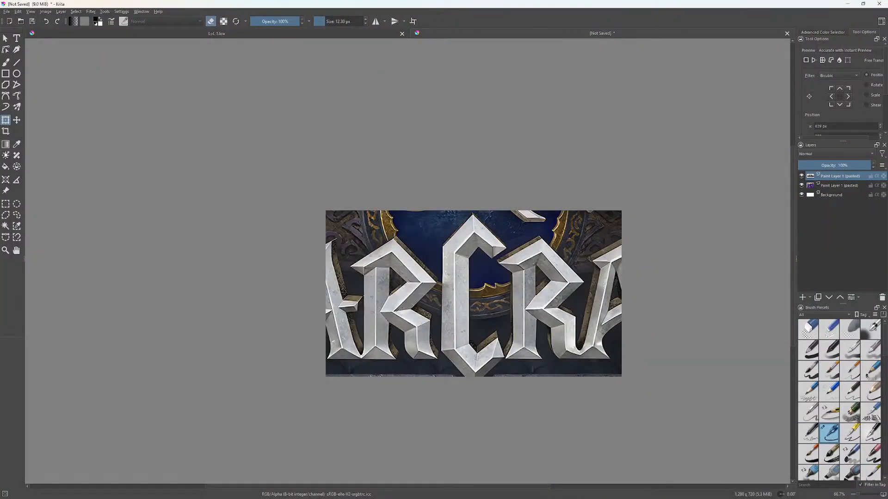
pyautogui.click(6, 121)
pyautogui.scroll(-4, 353, 226)
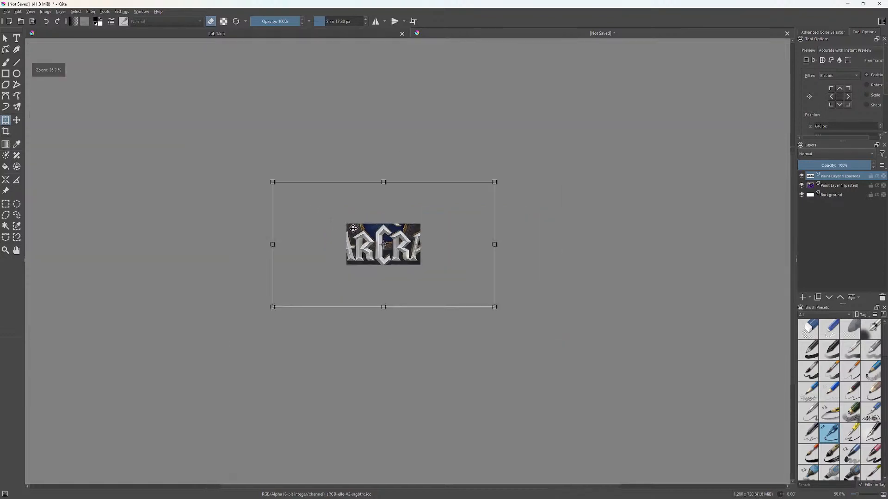
pyautogui.moveTo(272, 181); pyautogui.dragTo(357, 237)
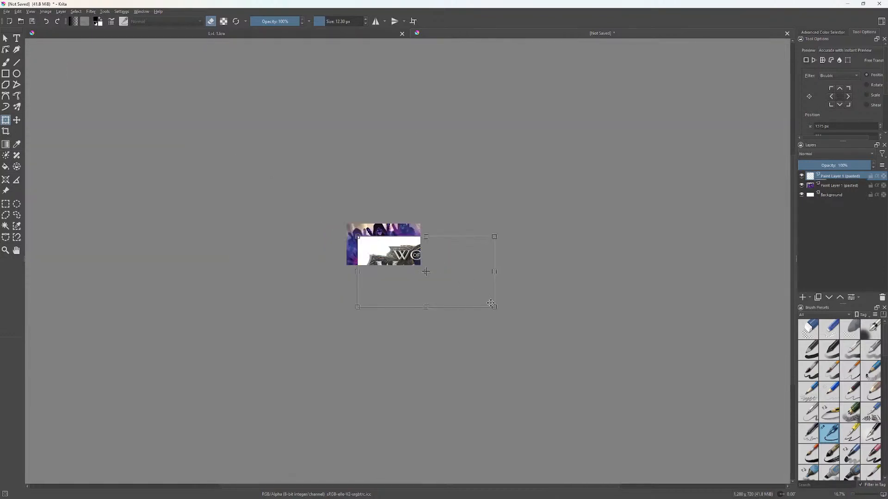
pyautogui.scroll(10, 426, 257)
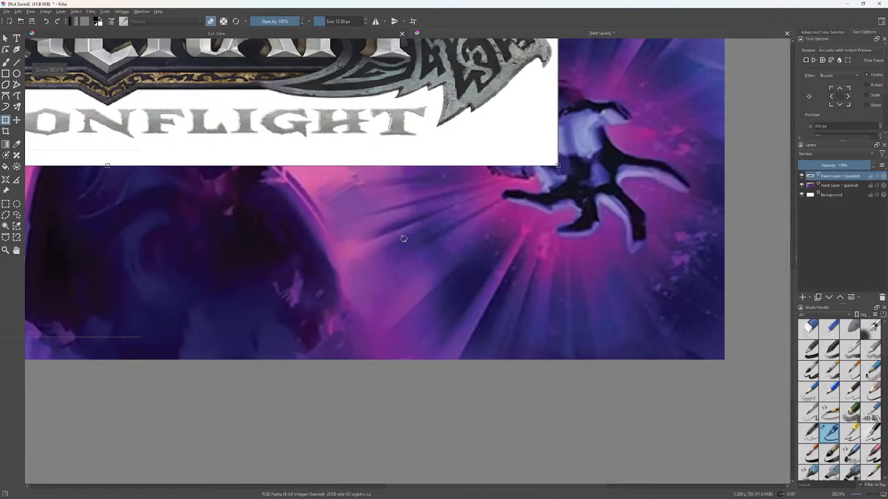
pyautogui.scroll(-6, 426, 258)
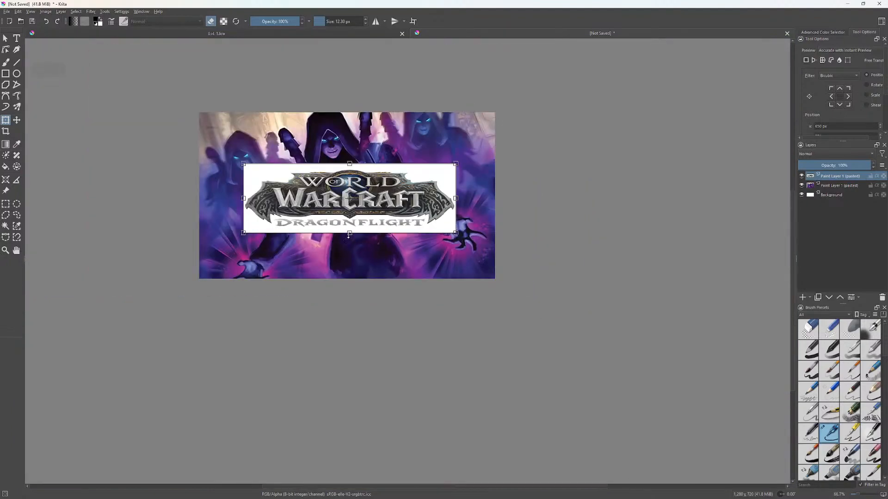
pyautogui.moveTo(349, 245); pyautogui.dragTo(349, 267)
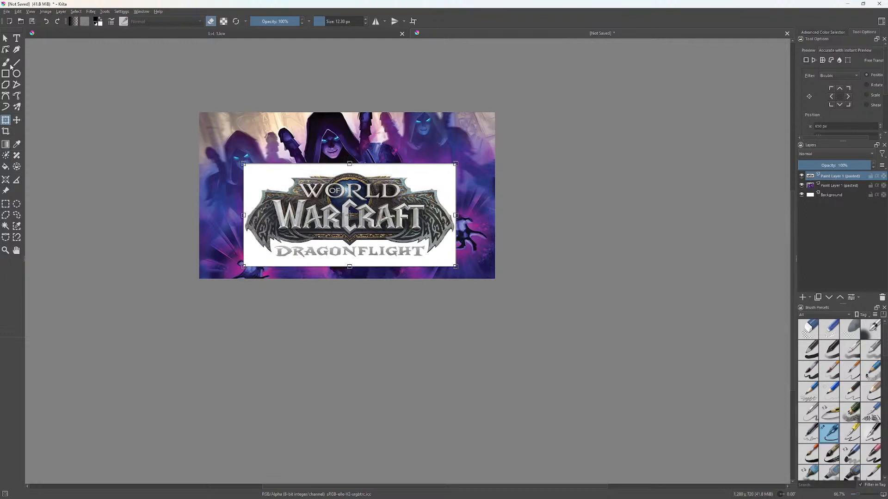
# Select the logo's white background by contiguous colour, delete it and clear the selection.
pyautogui.click(5, 226)
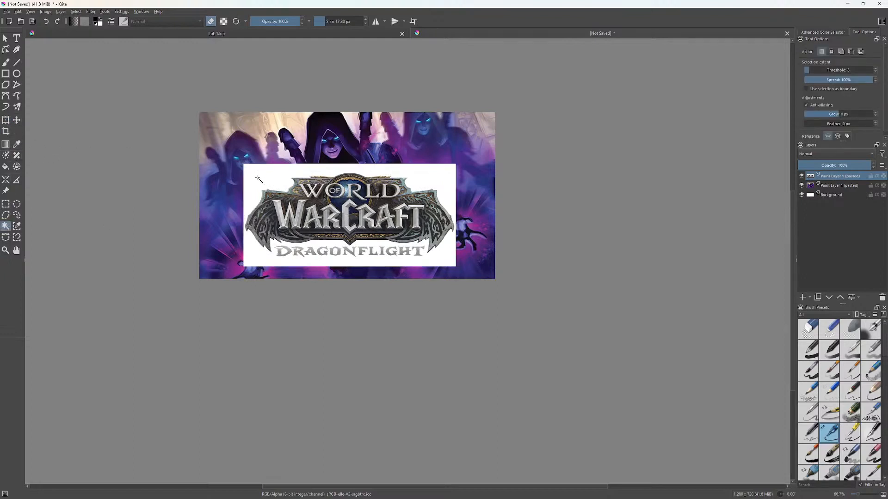
pyautogui.click(324, 259)
pyautogui.scroll(3, 327, 259)
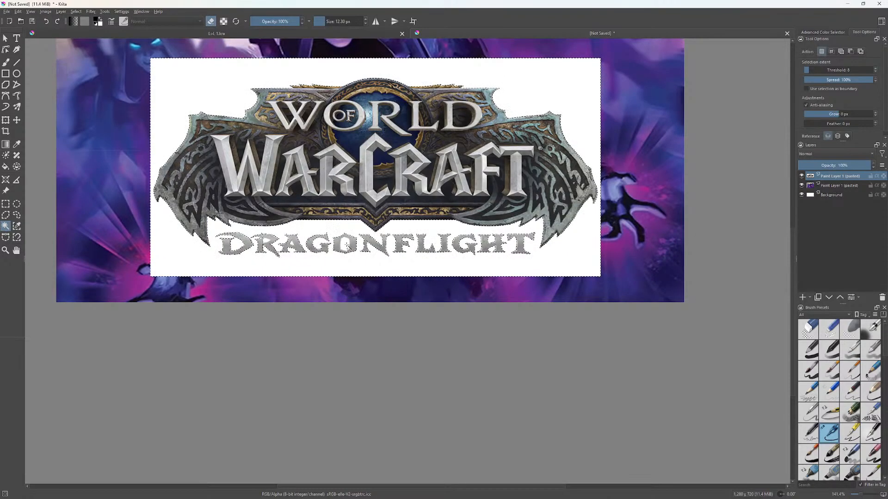
pyautogui.press('Delete')
pyautogui.rightClick(445, 257)
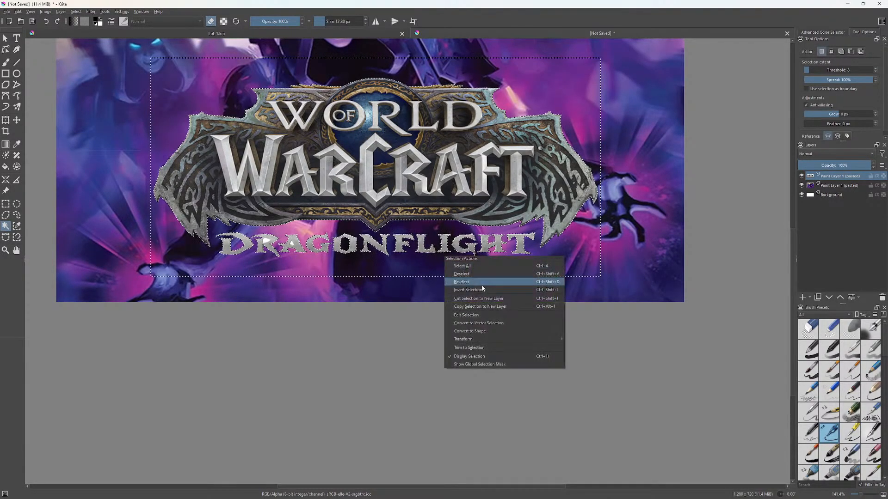
pyautogui.click(480, 281)
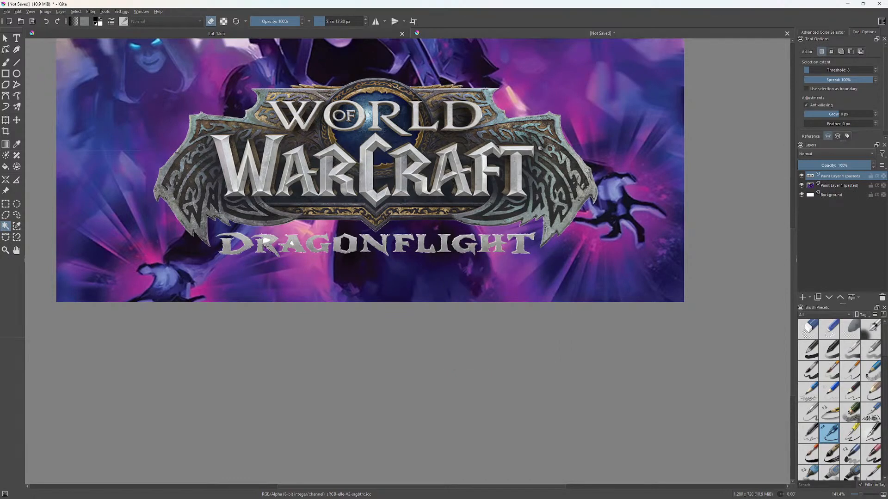
pyautogui.scroll(2, 267, 247)
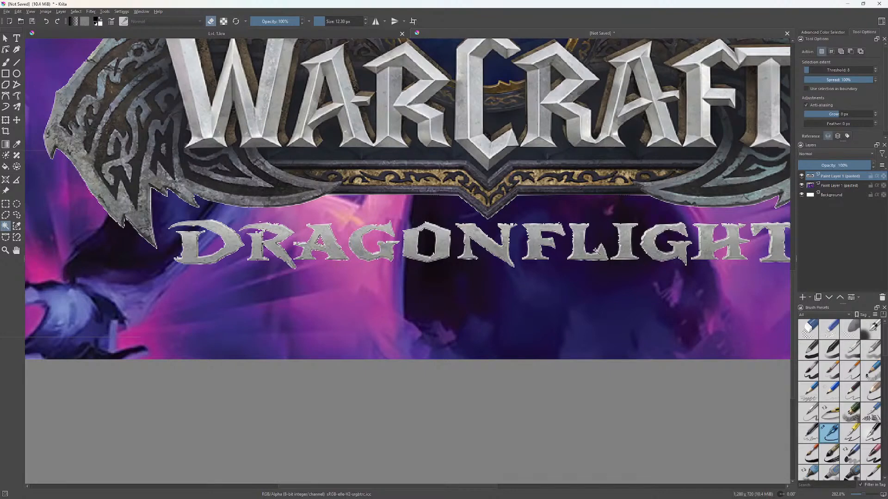
pyautogui.scroll(-3, 596, 252)
pyautogui.rightClick(516, 229)
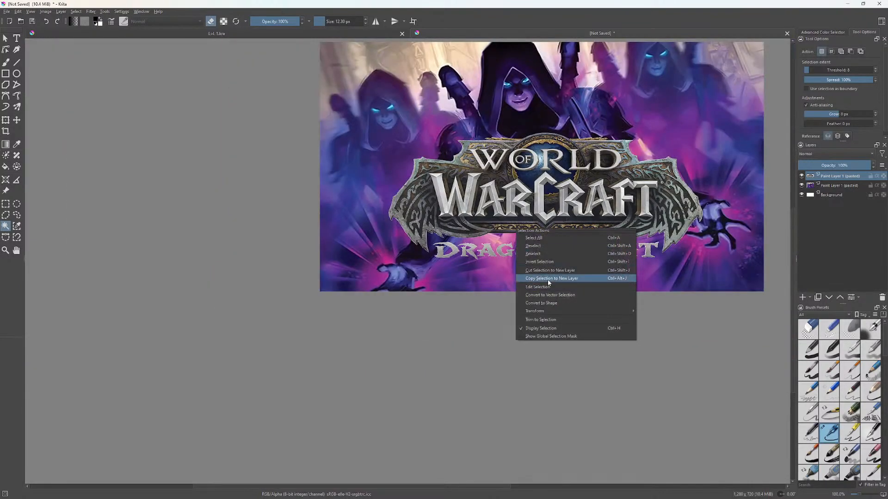
pyautogui.click(533, 254)
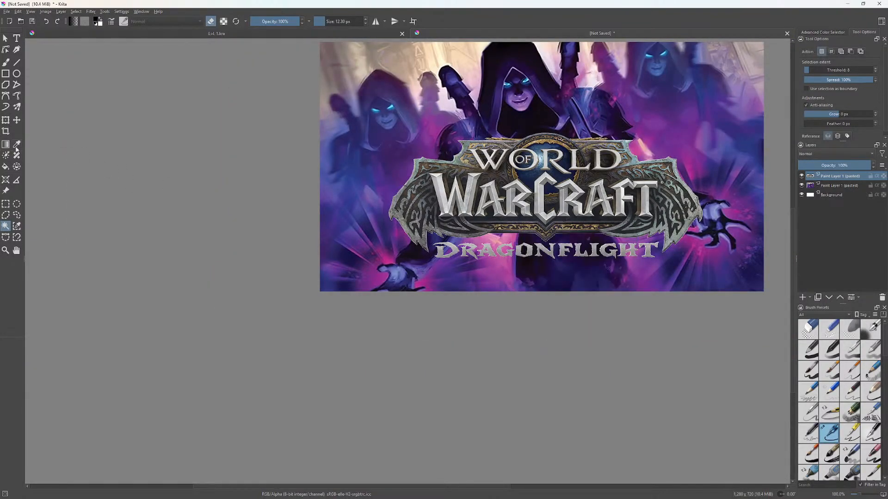
# Rotate the Dragonflight logo slightly counter-clockwise and scale it down to about 55% of the canvas width near the lower edge.
pyautogui.click(5, 120)
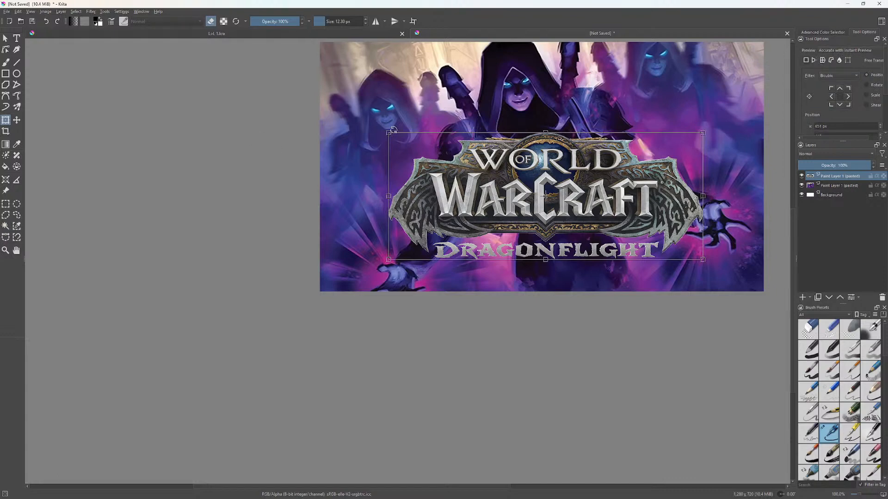
pyautogui.moveTo(389, 130); pyautogui.dragTo(365, 141)
pyautogui.moveTo(609, 207); pyautogui.dragTo(616, 234)
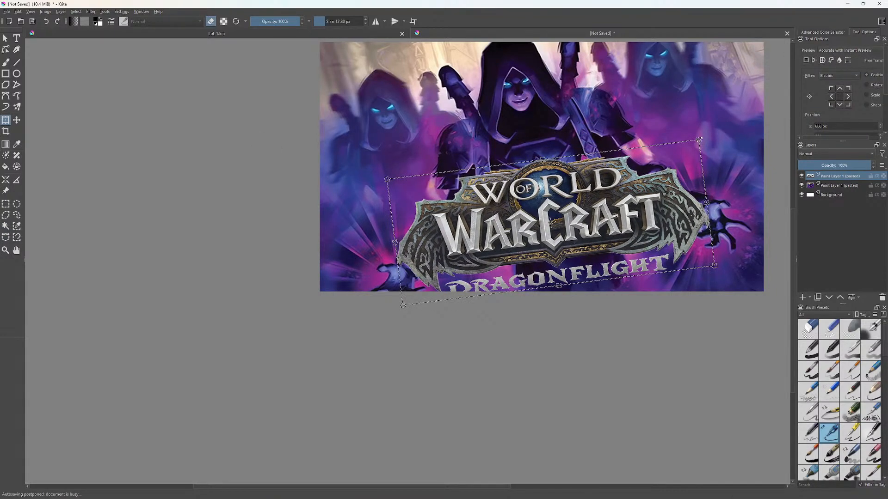
pyautogui.moveTo(702, 141); pyautogui.dragTo(629, 186)
pyautogui.moveTo(598, 239); pyautogui.dragTo(626, 235)
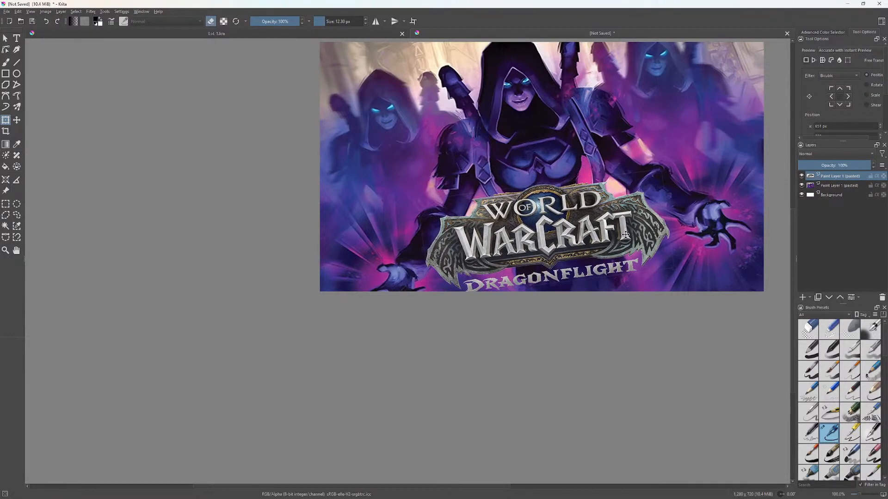
# Increase the logo's counter-clockwise tilt a little and settle it fully inside the canvas at the lower centre.
pyautogui.moveTo(671, 177); pyautogui.dragTo(661, 155)
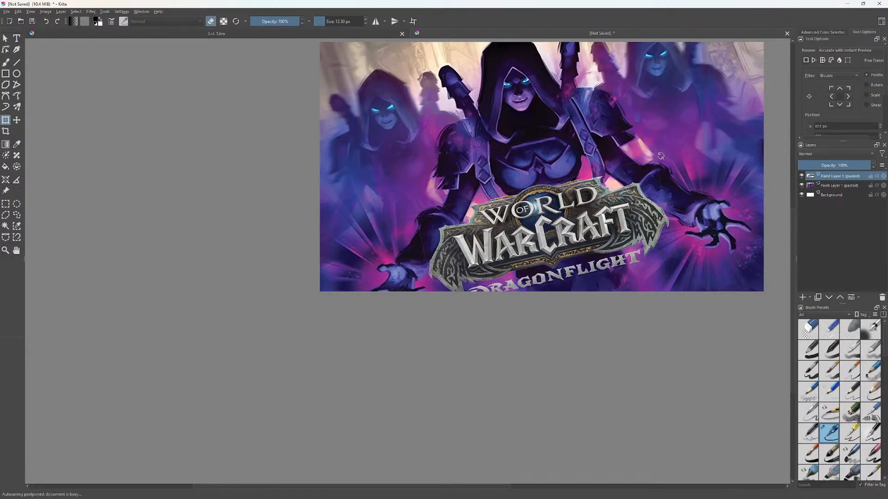
pyautogui.moveTo(621, 250); pyautogui.dragTo(606, 238)
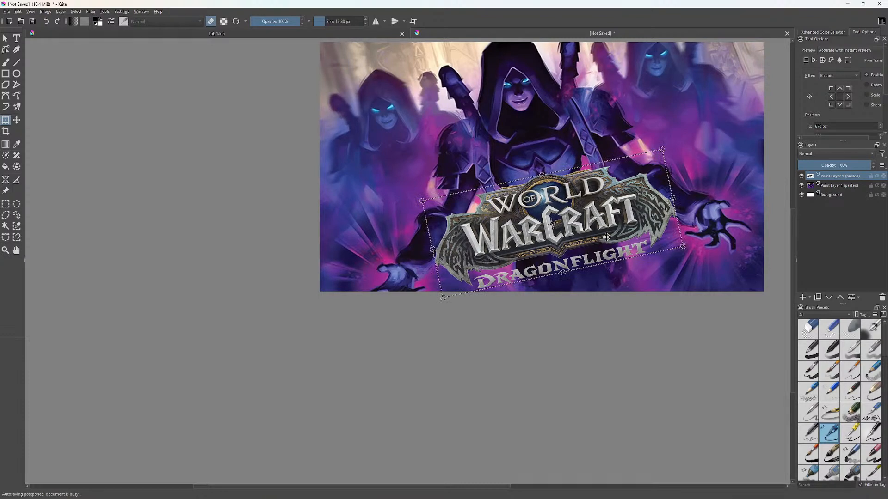
pyautogui.press('Escape')
pyautogui.hotkey('ctrl', 'shift', 'z')
pyautogui.click(17, 120)
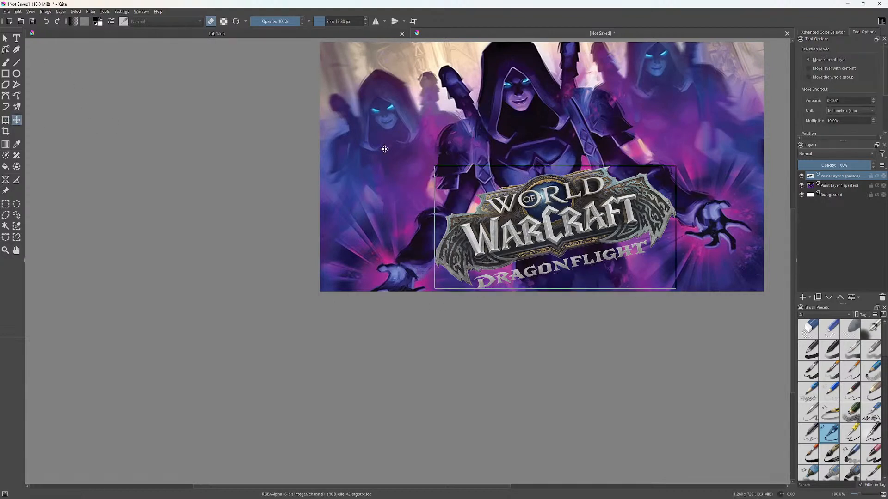
pyautogui.moveTo(611, 117); pyautogui.dragTo(575, 182)
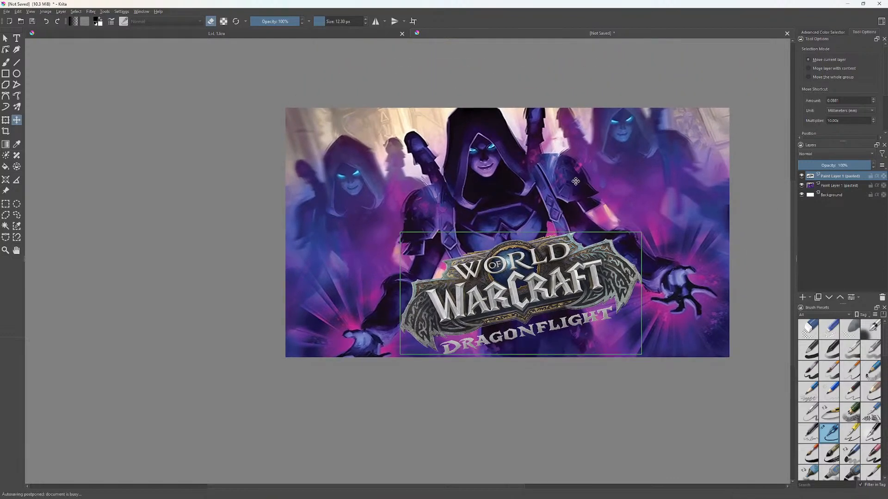
pyautogui.click(5, 38)
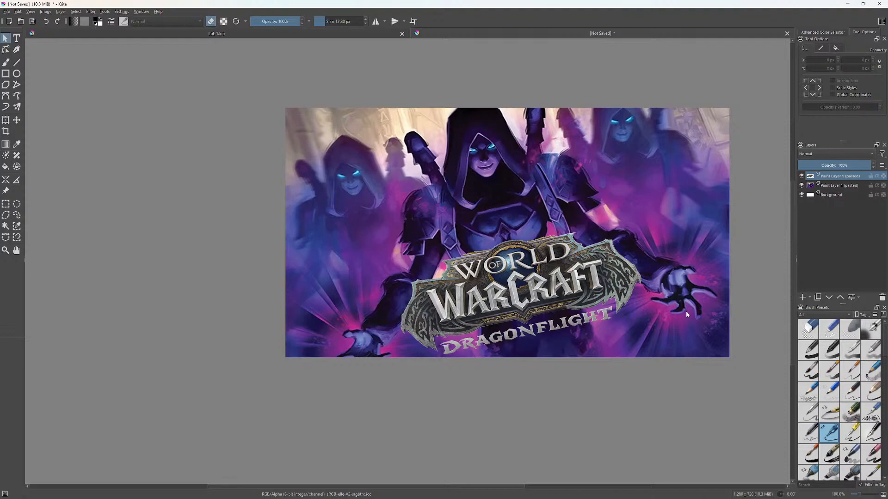
# Switch to the browser and run an image search for "wow shadowpriest icon".
pyautogui.hotkey('alt', 'Tab')
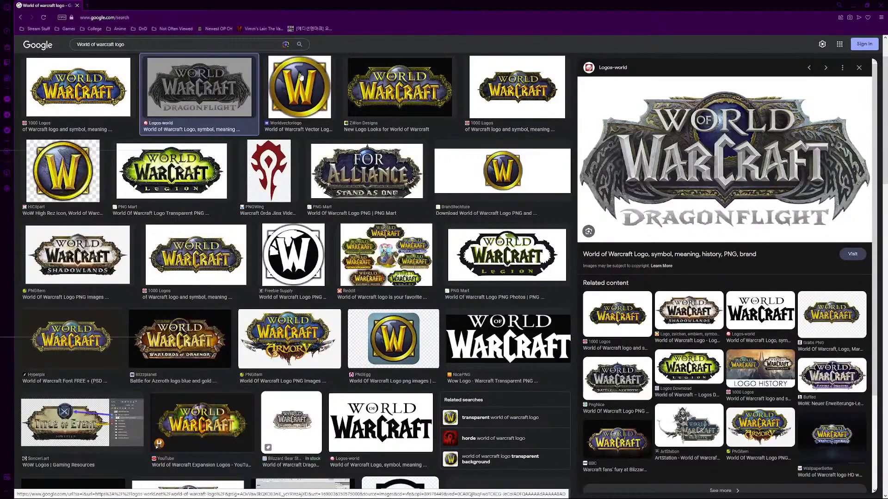
pyautogui.tripleClick(225, 44)
pyautogui.write('WoW')
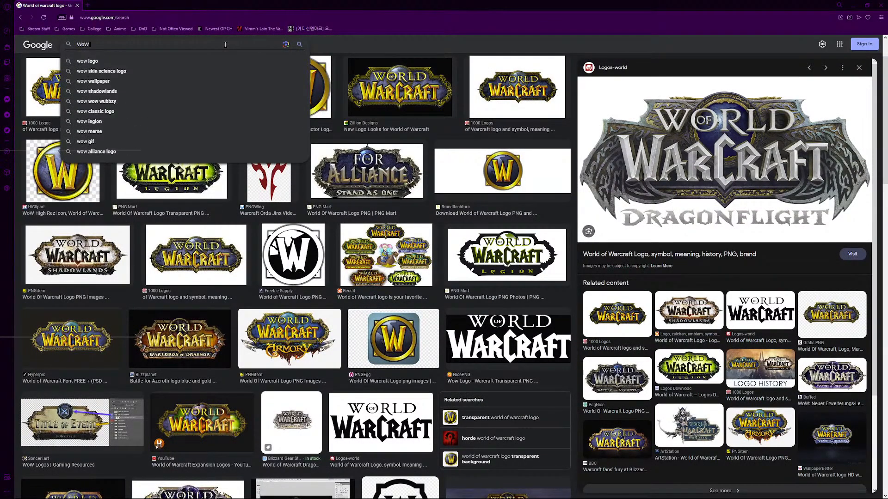
pyautogui.write(' Shadow')
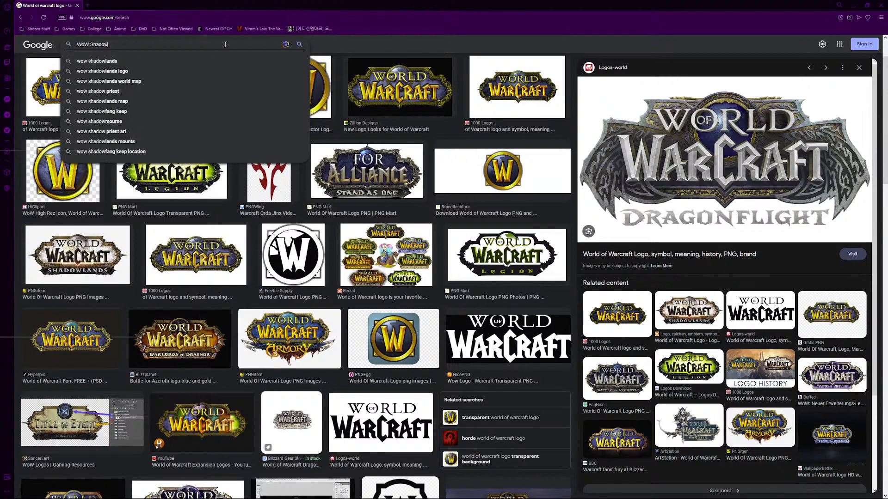
pyautogui.write('pri')
pyautogui.press('Down')
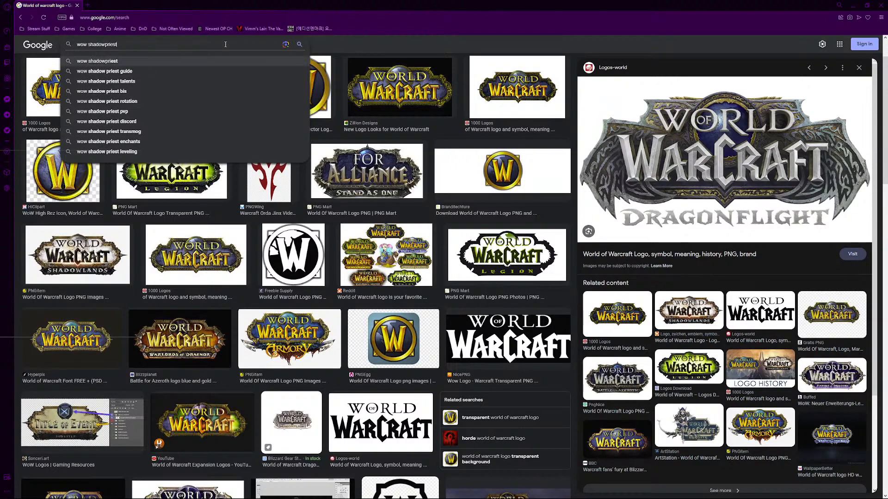
pyautogui.write('icopnm')
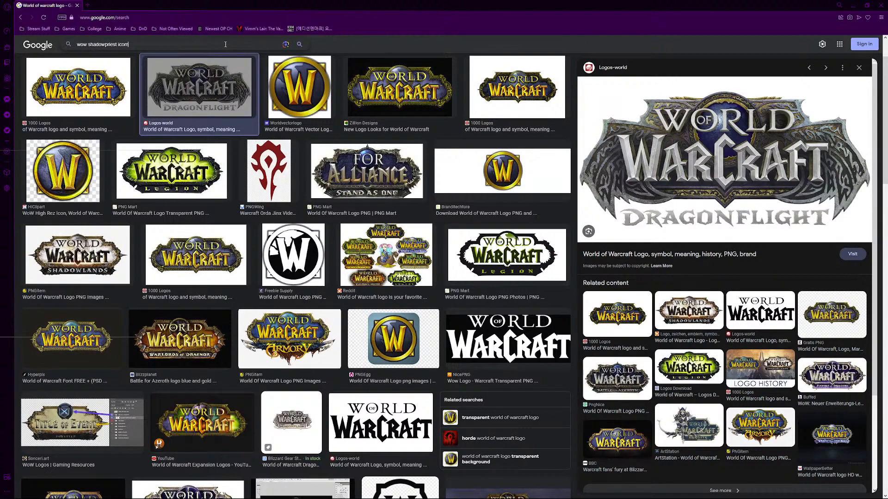
pyautogui.press('BackSpace')
pyautogui.write('n')
pyautogui.click(307, 46)
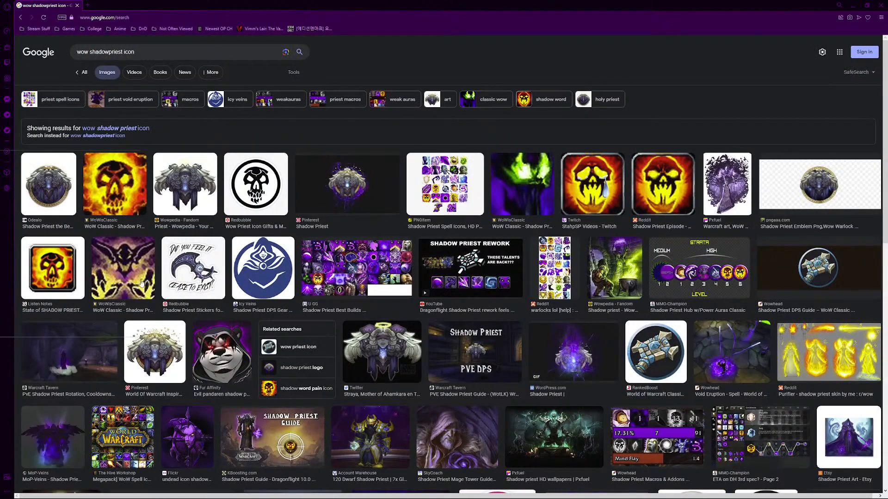
# Enlarge the Wowpedia result showing the winged priest crest and copy its image.
pyautogui.click(54, 180)
pyautogui.click(155, 183)
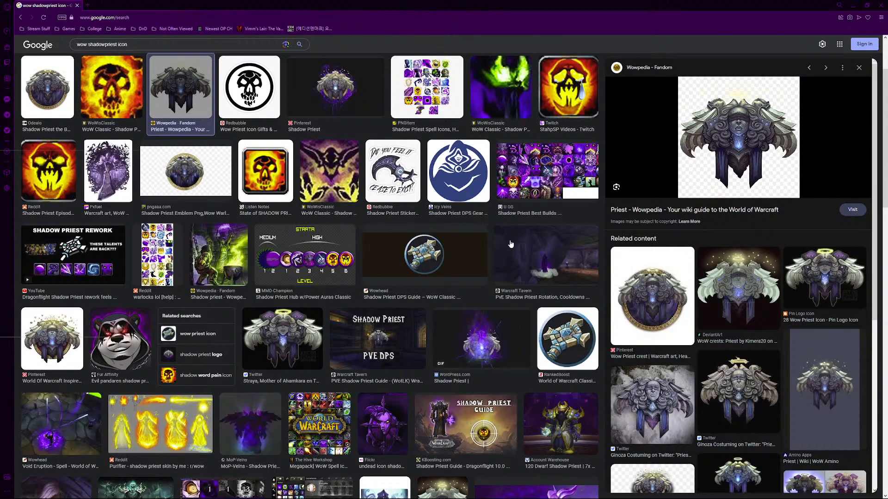
pyautogui.rightClick(746, 167)
pyautogui.click(761, 247)
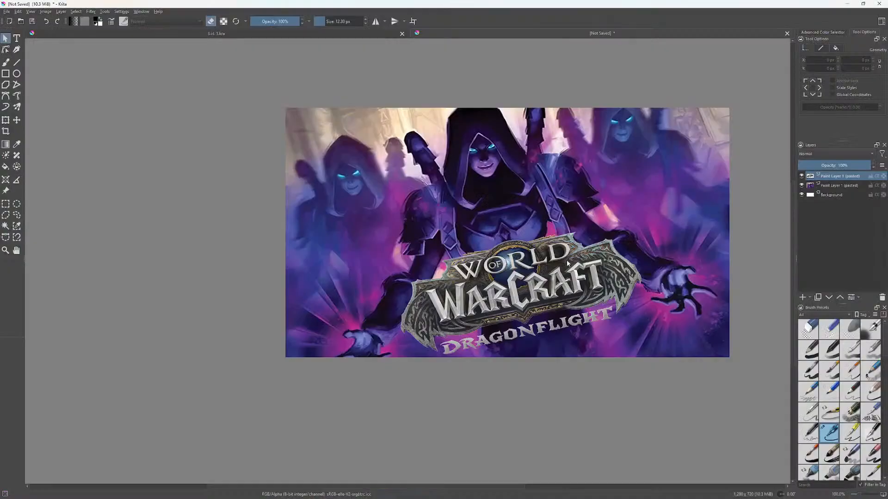
# Paste the priest crest into Krita as a new layer, tilt it counter-clockwise and place it in the artwork's upper-left corner.
pyautogui.hotkey('ctrl', 'v')
pyautogui.press('b')
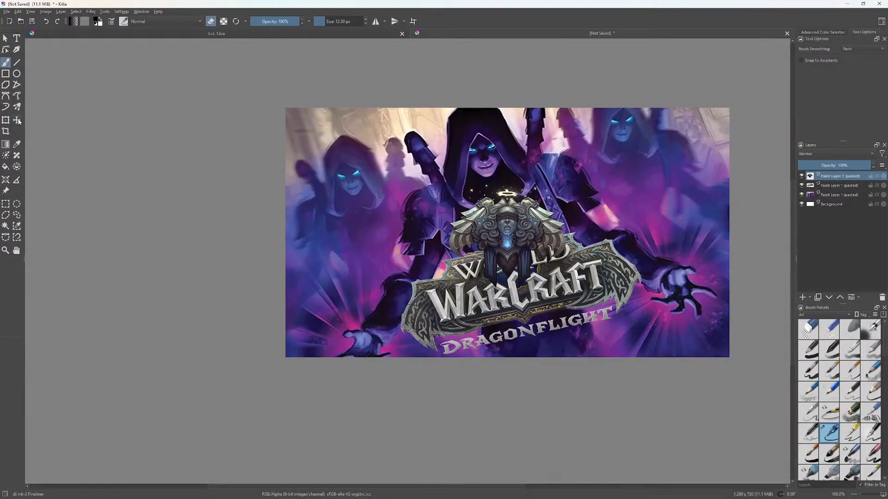
pyautogui.hotkey('ctrl', 't')
pyautogui.moveTo(441, 173); pyautogui.dragTo(419, 184)
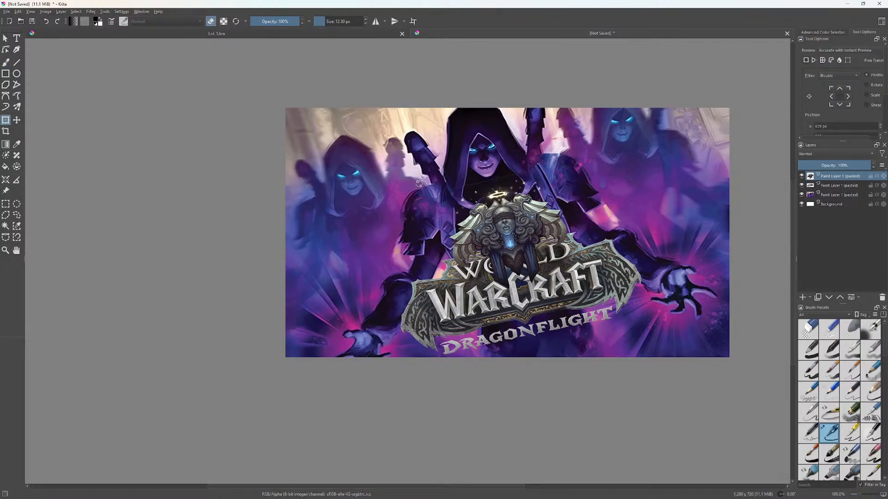
pyautogui.moveTo(519, 212); pyautogui.dragTo(359, 143)
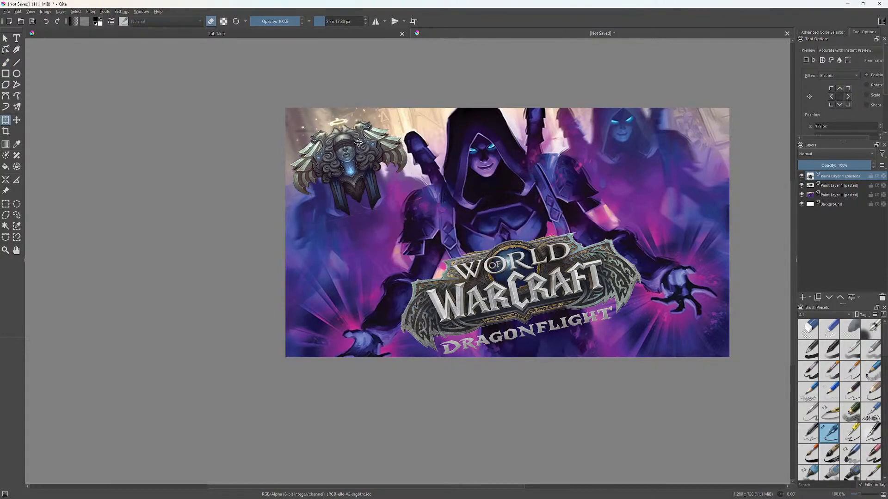
pyautogui.moveTo(391, 87); pyautogui.dragTo(395, 90)
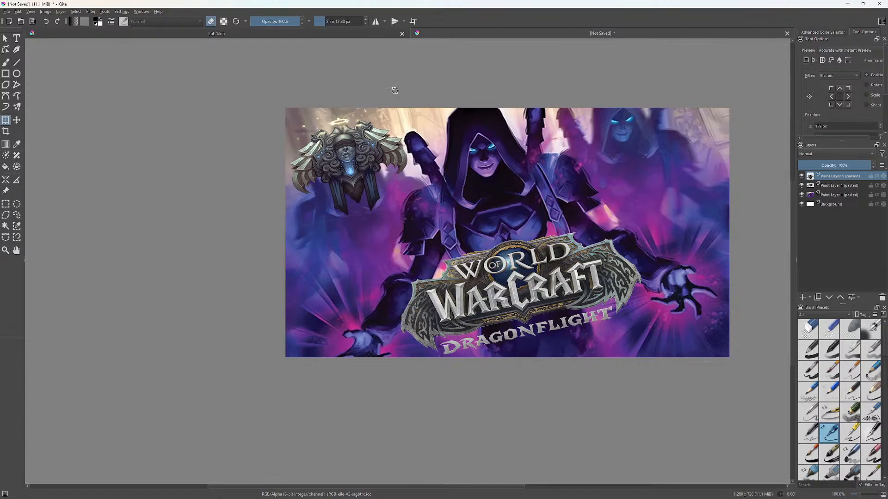
pyautogui.moveTo(374, 122); pyautogui.dragTo(373, 123)
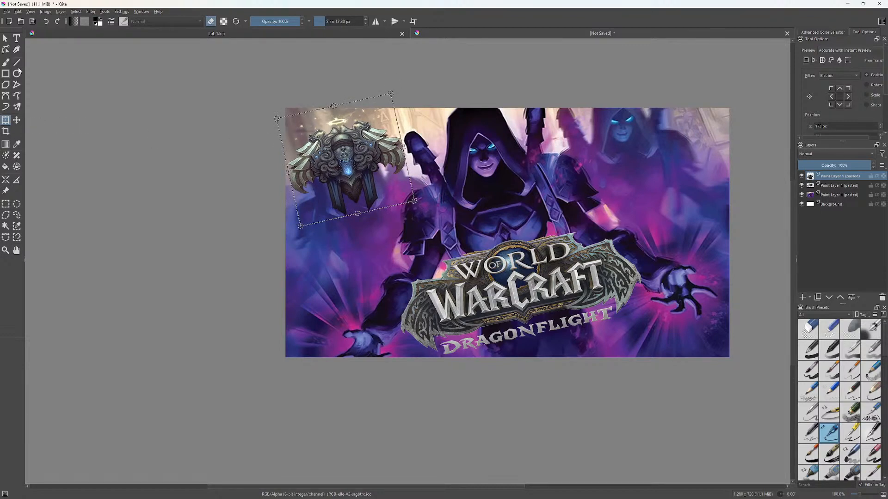
# Add a centred text below the crest reading "Shadow Priest" and "Gaming" on two lines, and save it.
pyautogui.click(16, 38)
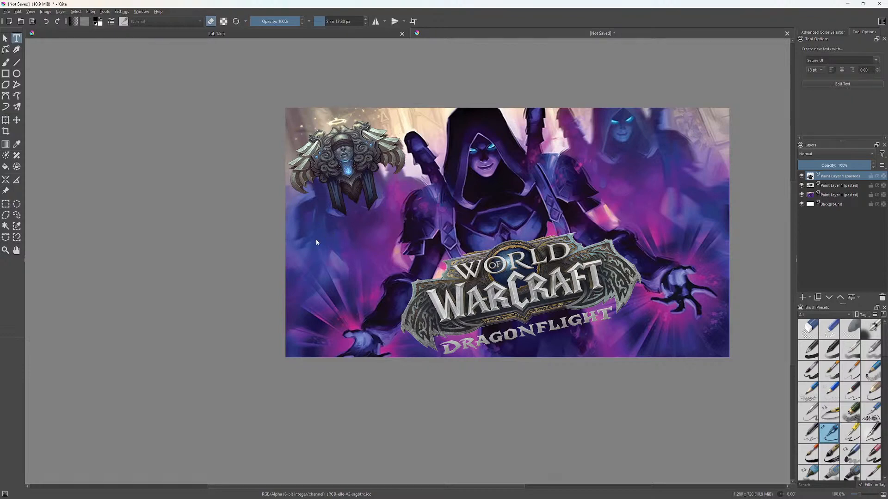
pyautogui.moveTo(316, 242); pyautogui.dragTo(410, 296)
pyautogui.hotkey('ctrl', 'a')
pyautogui.write('S')
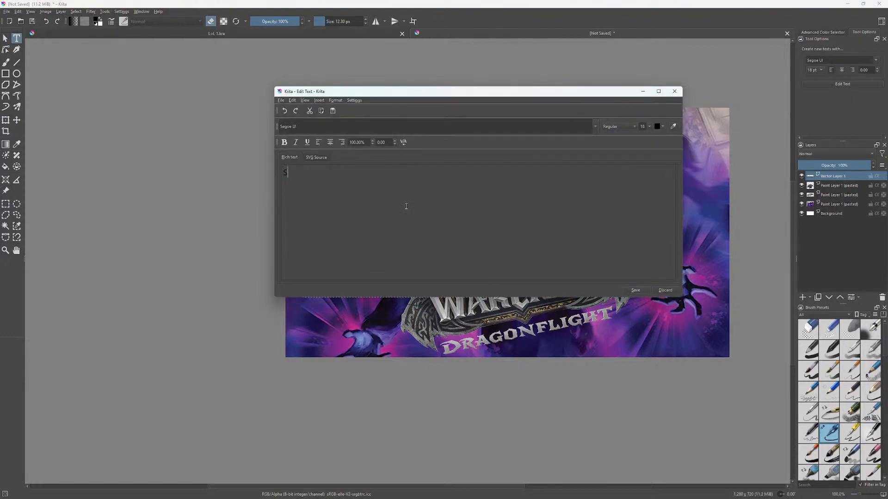
pyautogui.write('hadow Priest')
pyautogui.press('Return')
pyautogui.write('Gaming')
pyautogui.click(330, 142)
pyautogui.click(635, 290)
# Try to change the text's font to Comic Sans MS.
pyautogui.tripleClick(445, 126)
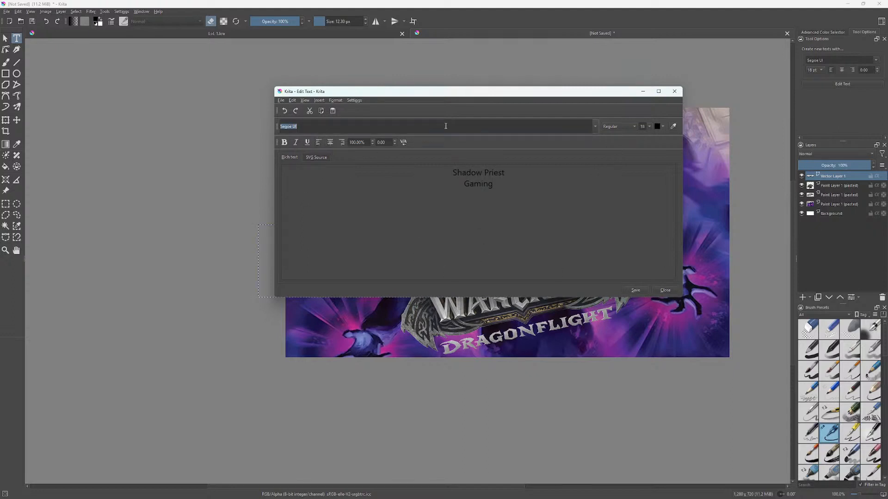
pyautogui.write('Shado')
pyautogui.press('Return')
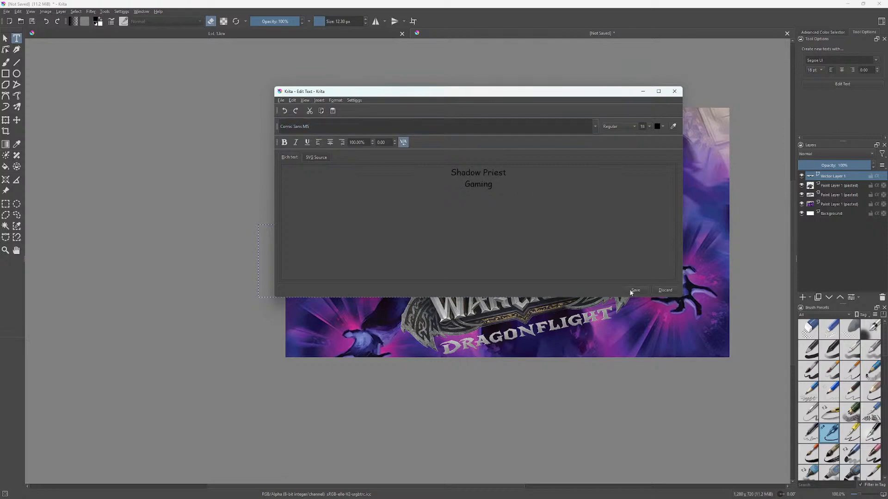
pyautogui.click(674, 92)
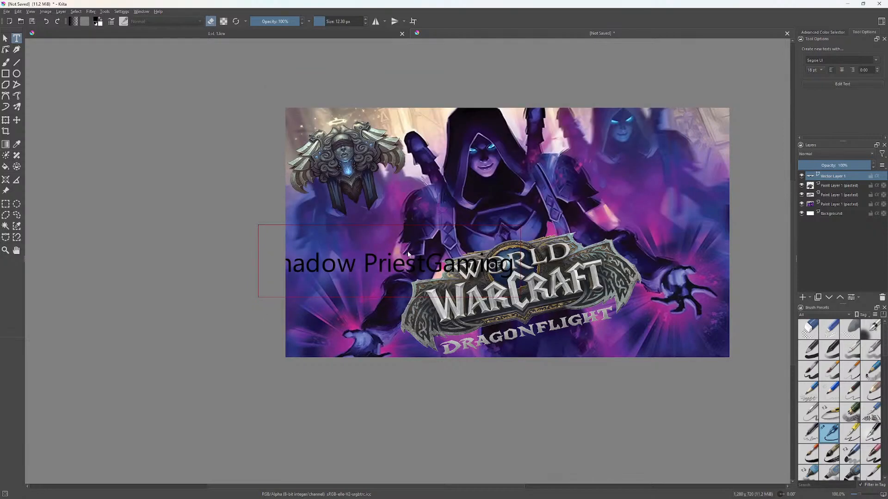
# Edit the text so "Gaming" is on its own second line, set the font to Comic Sans MS and save.
pyautogui.doubleClick(383, 253)
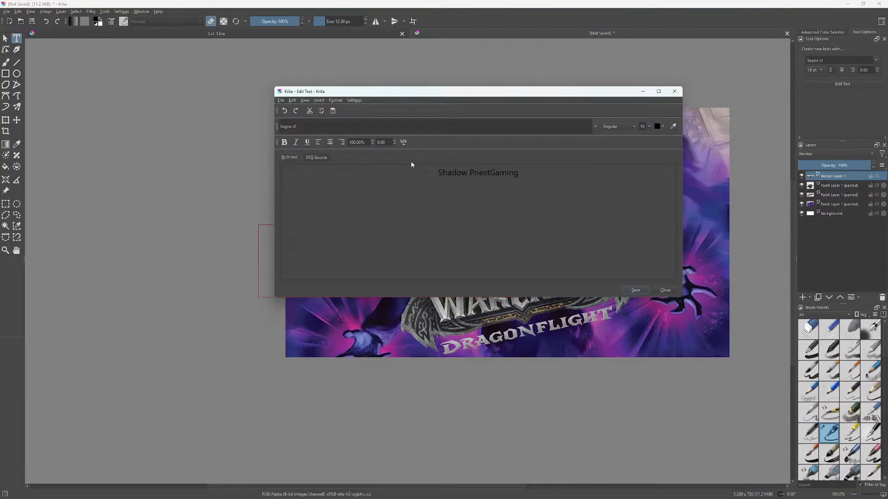
pyautogui.click(491, 173)
pyautogui.press('Return')
pyautogui.click(469, 123)
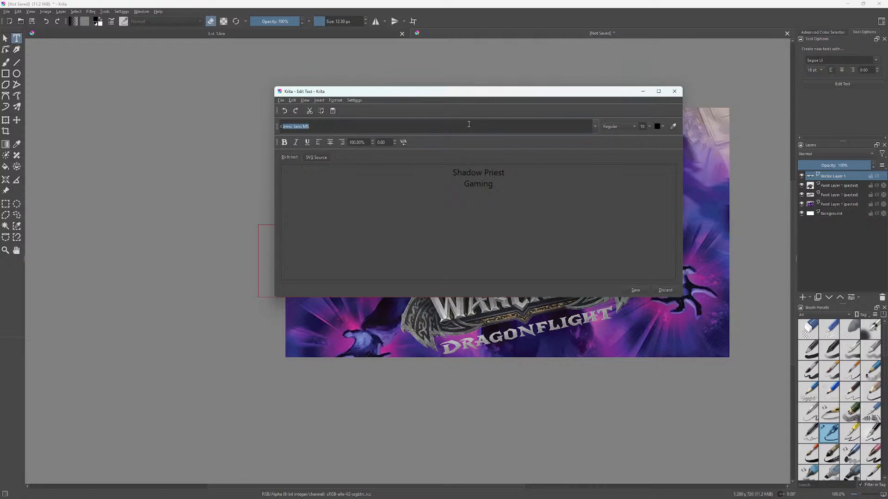
pyautogui.click(469, 124)
pyautogui.click(643, 290)
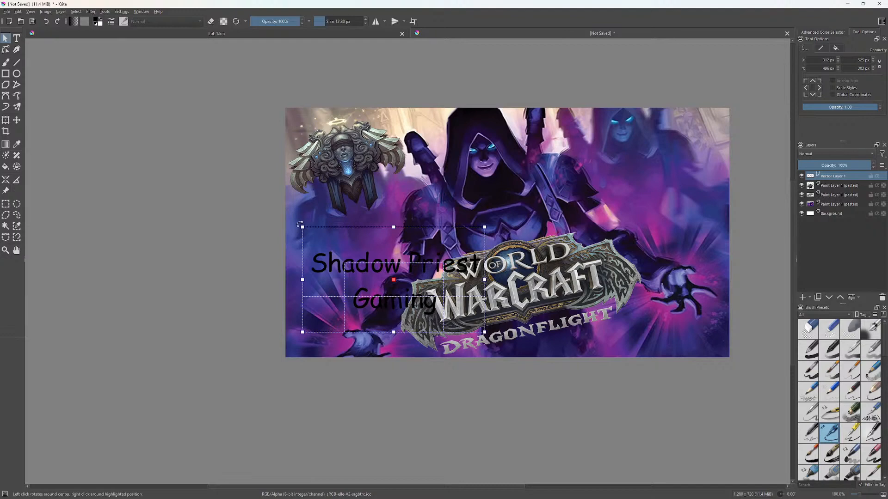
# Tilt the "Shadow Priest Gaming" text counter-clockwise and move it up beneath the crest.
pyautogui.moveTo(287, 223); pyautogui.dragTo(274, 245)
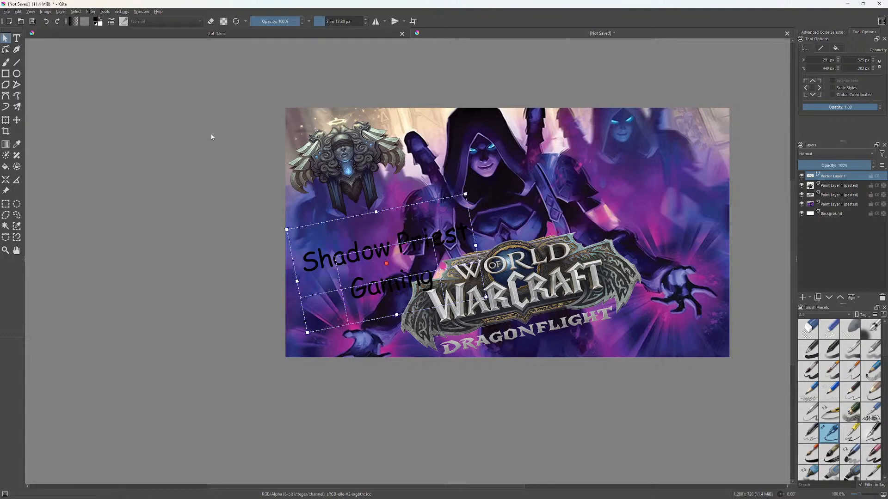
pyautogui.moveTo(416, 237); pyautogui.dragTo(406, 215)
# Open the text for editing, change its colour to dark purple and save it.
pyautogui.press('t')
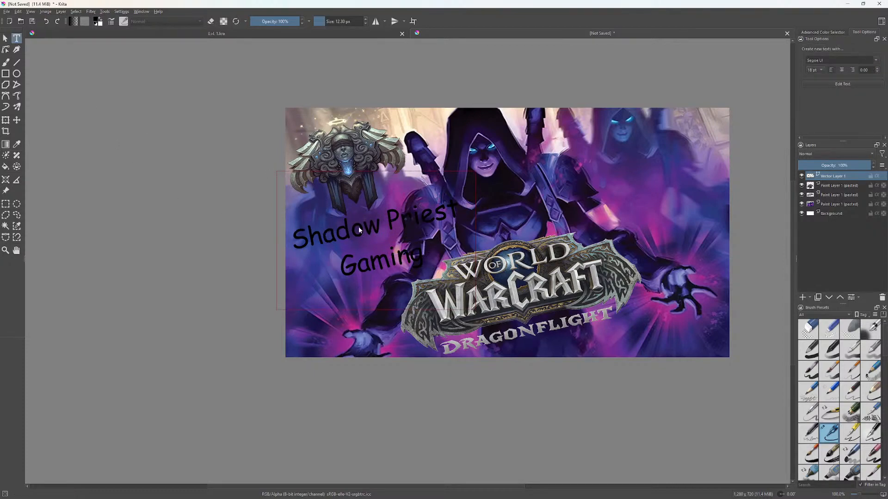
pyautogui.click(360, 230)
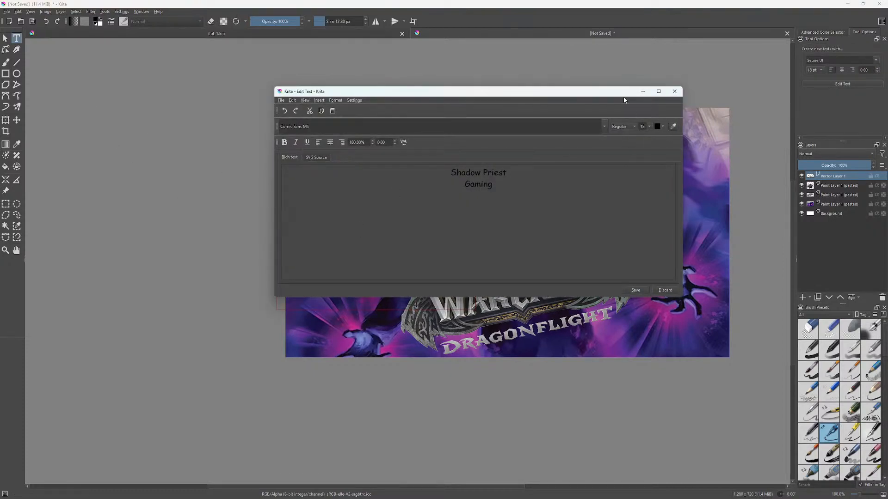
pyautogui.moveTo(620, 95); pyautogui.dragTo(528, 279)
pyautogui.click(574, 311)
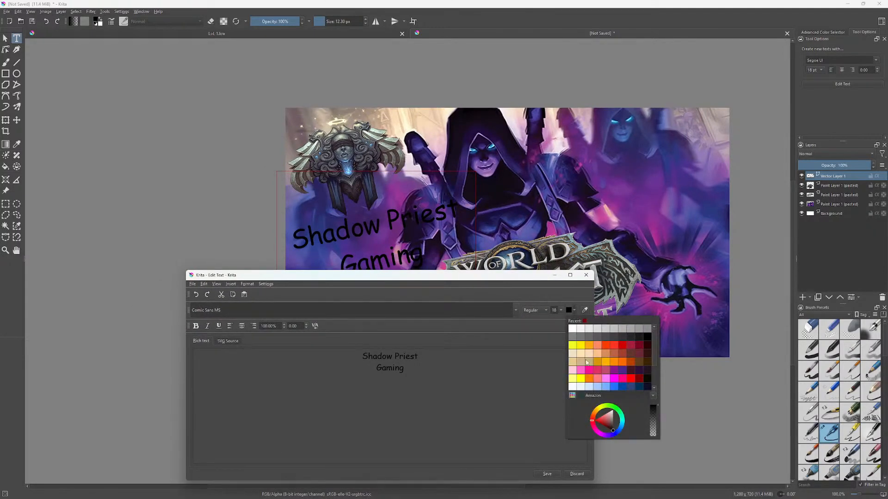
pyautogui.click(621, 372)
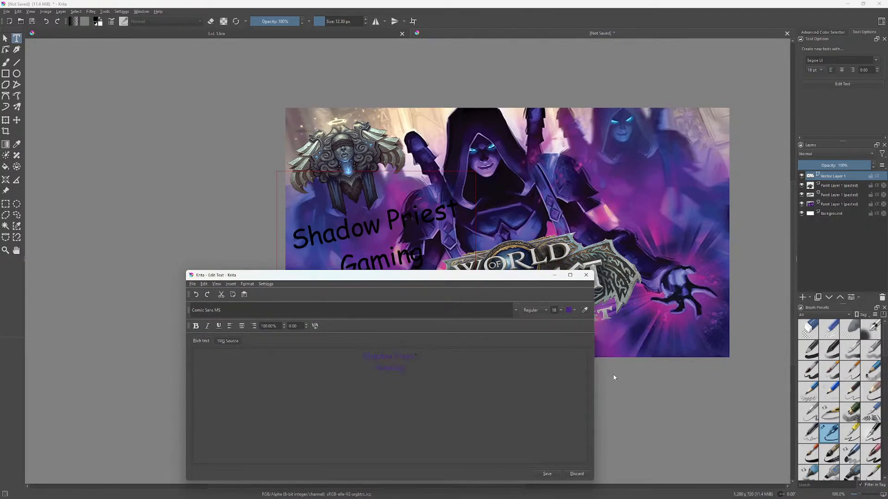
pyautogui.click(546, 474)
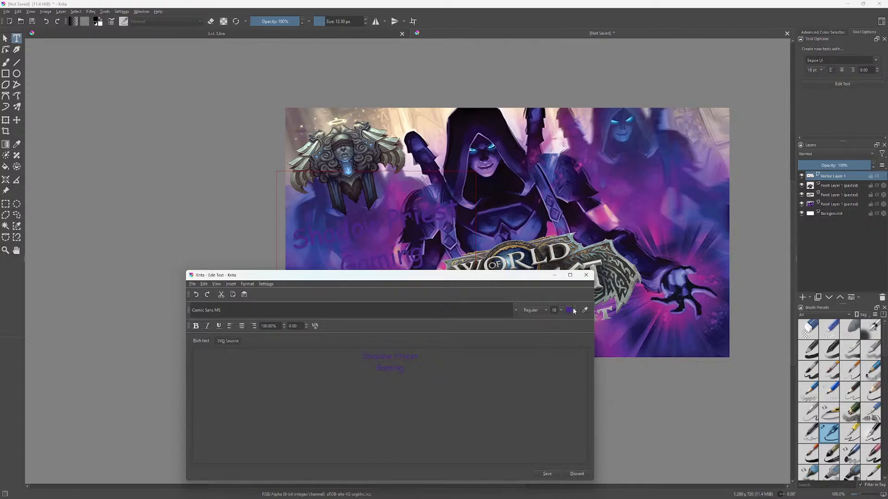
# Try rose pink and orange as the text colour, saving the text with each.
pyautogui.click(573, 311)
pyautogui.click(581, 371)
pyautogui.click(547, 473)
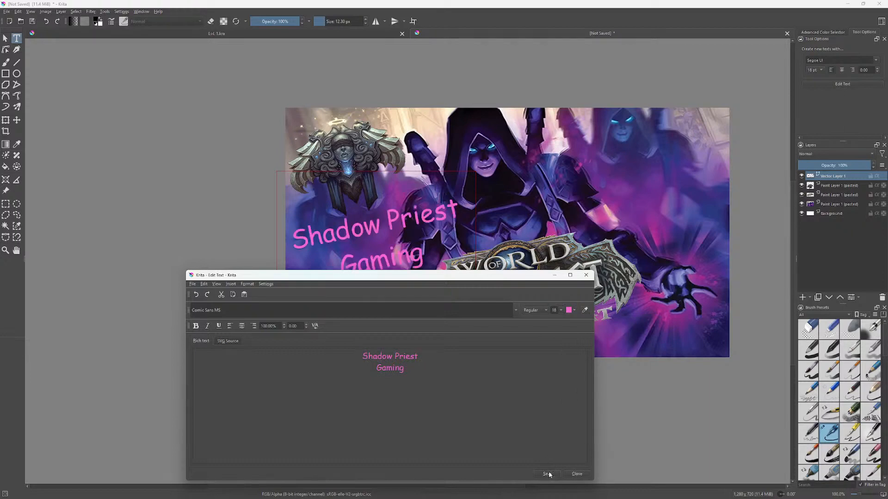
pyautogui.click(570, 312)
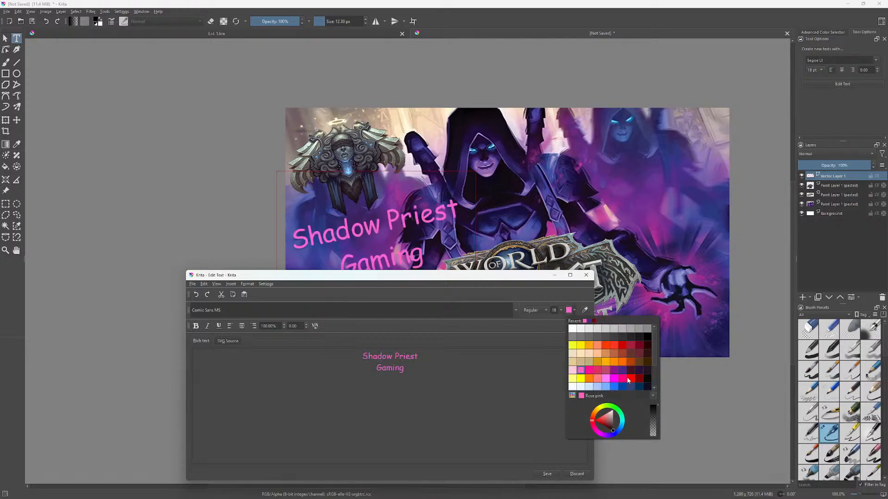
pyautogui.click(589, 379)
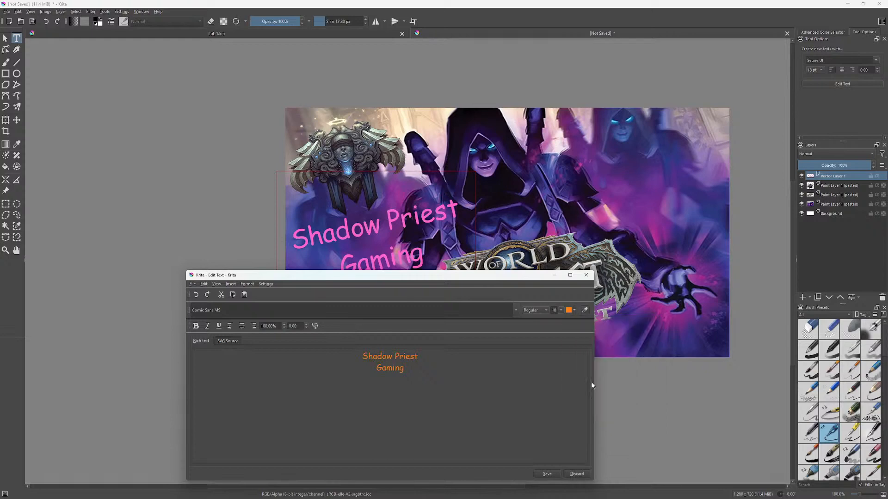
pyautogui.click(544, 473)
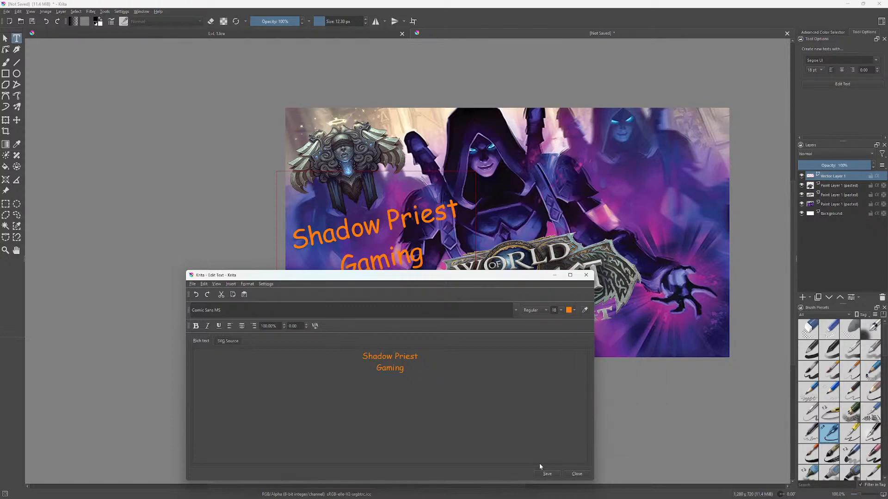
# Set the text colour to white and save it.
pyautogui.click(574, 311)
pyautogui.click(576, 329)
pyautogui.click(545, 474)
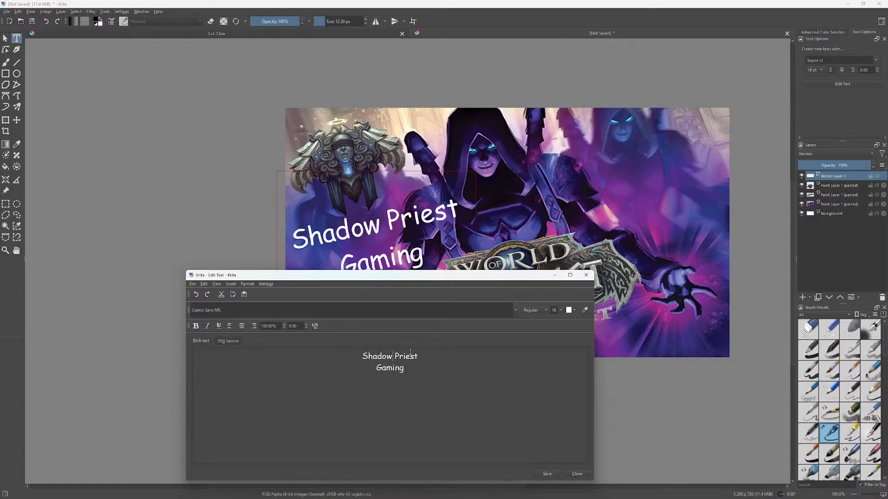
# Break the text into three lines, "Shadow", "Priest" and "Gaming", save it and close the text editor.
pyautogui.press('BackSpace')
pyautogui.press('Return')
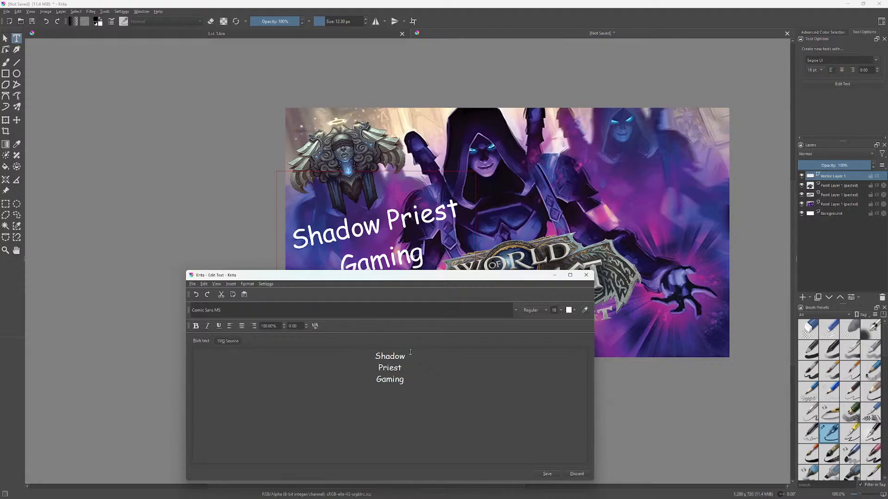
pyautogui.click(547, 474)
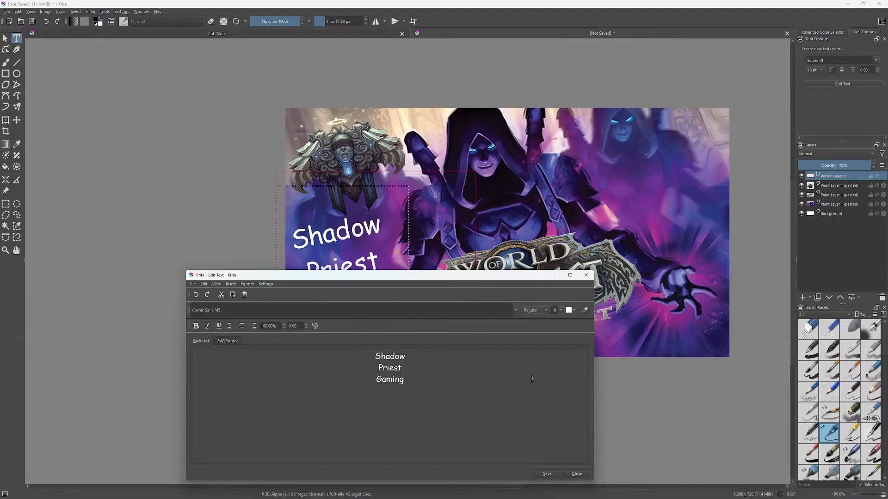
pyautogui.click(586, 277)
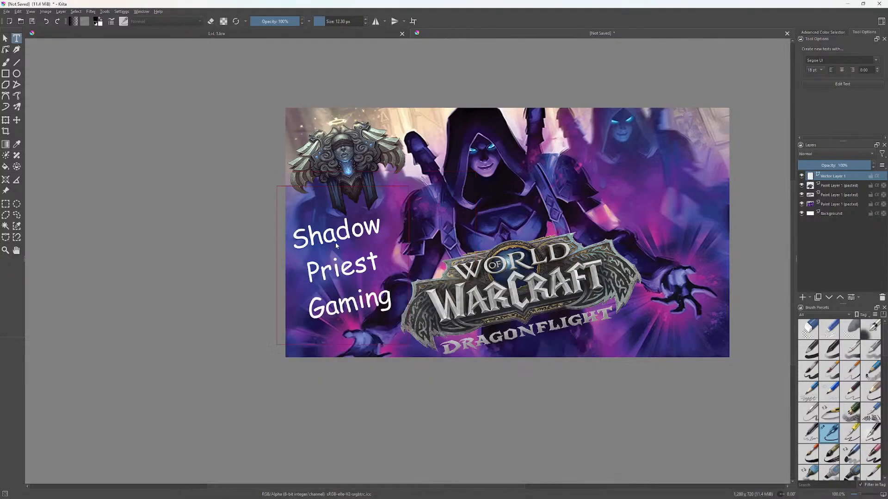
# Move the three-line text slightly to the right and tilt it a little further counter-clockwise.
pyautogui.click(16, 120)
pyautogui.moveTo(357, 262); pyautogui.dragTo(379, 255)
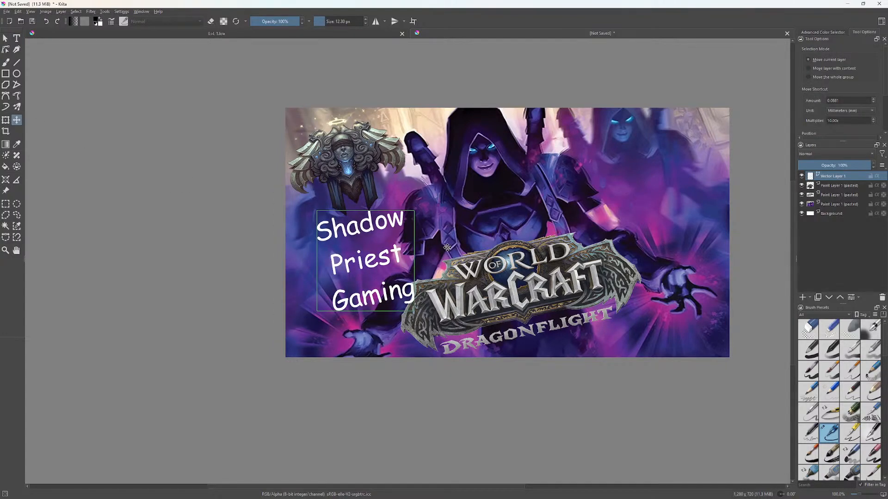
pyautogui.click(6, 120)
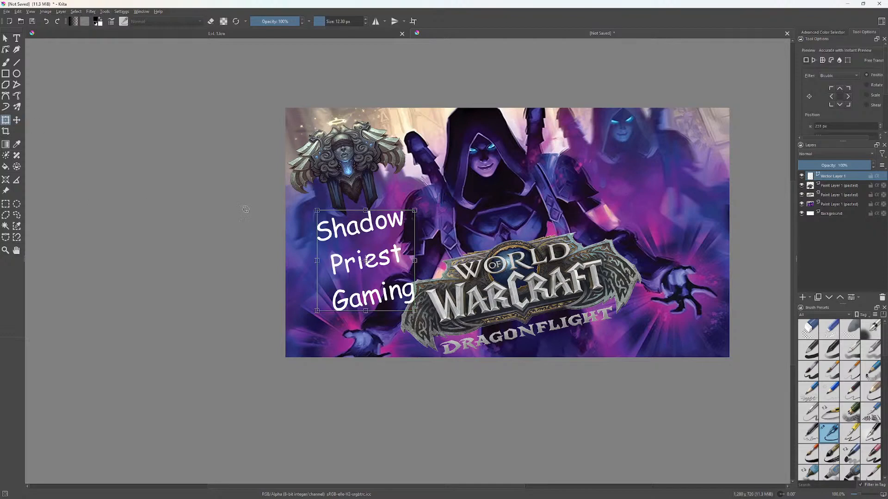
pyautogui.moveTo(314, 205); pyautogui.dragTo(309, 209)
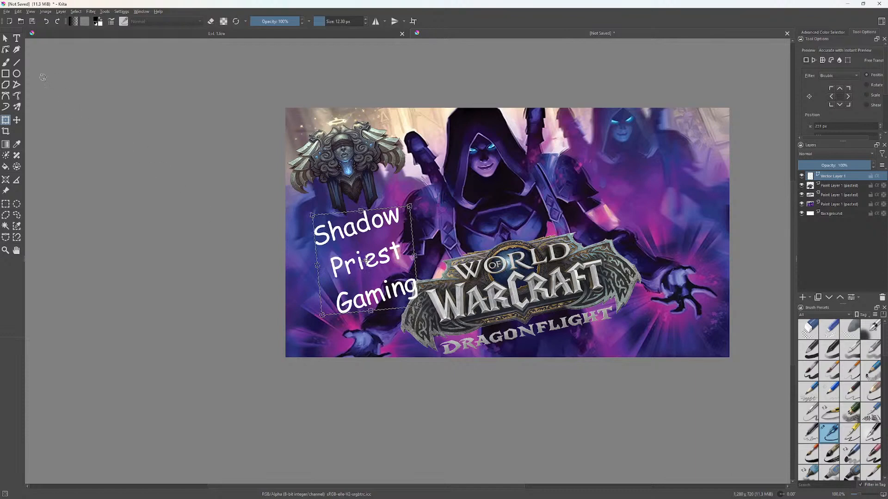
pyautogui.click(17, 41)
pyautogui.click(16, 120)
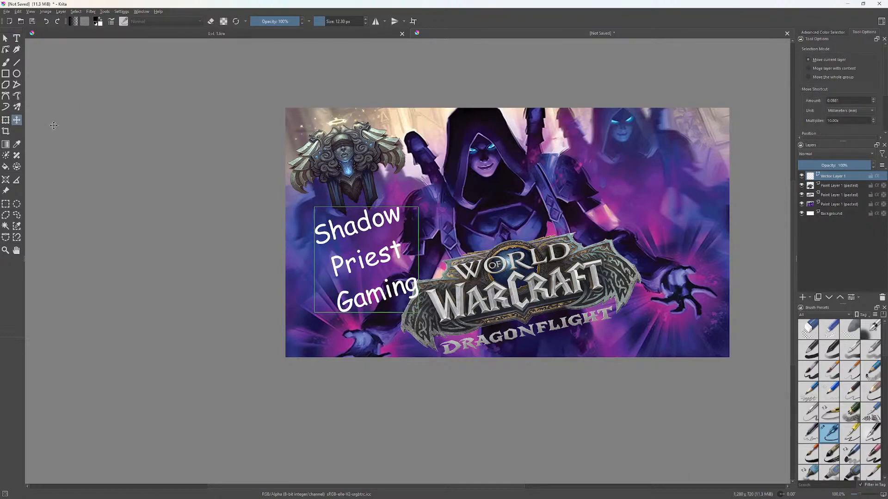
# Rotate the text slightly back clockwise.
pyautogui.click(5, 120)
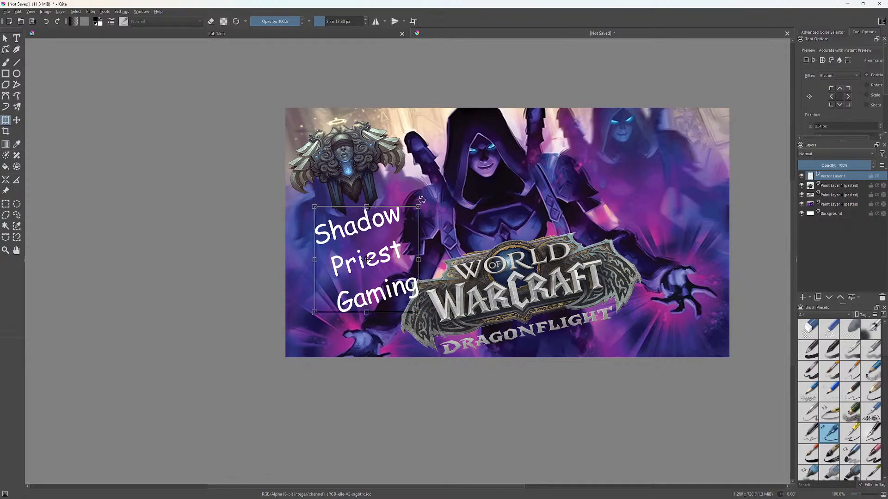
pyautogui.moveTo(421, 200); pyautogui.dragTo(427, 205)
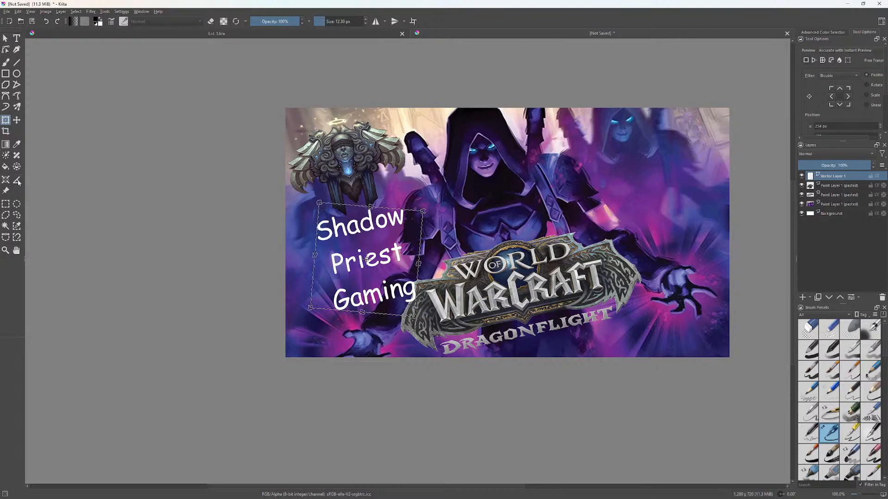
pyautogui.click(16, 119)
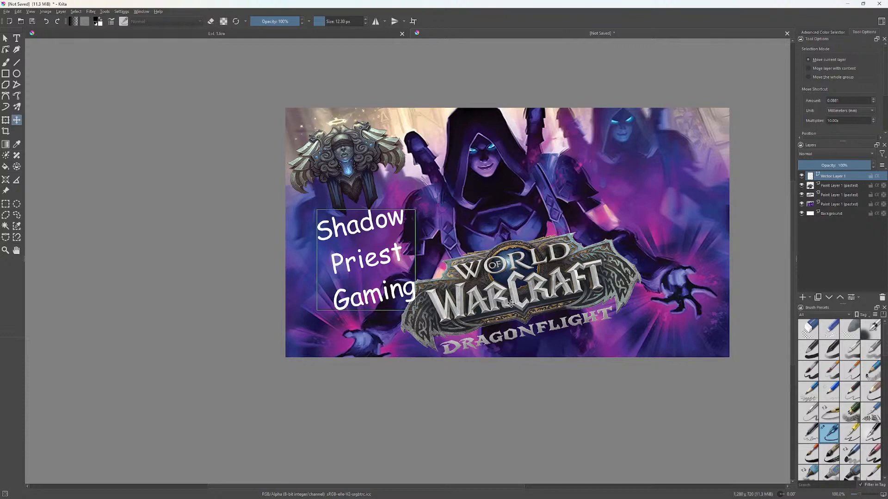
# Rotate the World of Warcraft Dragonflight logo steeply clockwise and place it in the artwork's upper-right area.
pyautogui.click(839, 195)
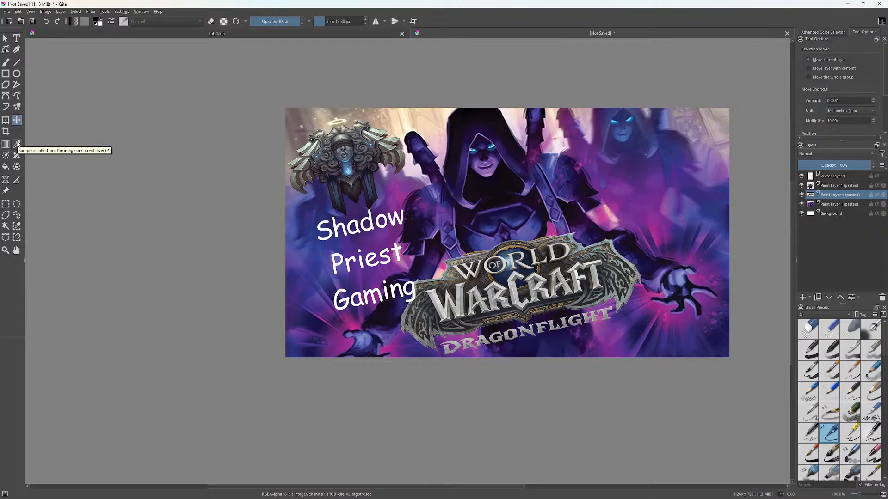
pyautogui.click(5, 119)
pyautogui.moveTo(651, 230); pyautogui.dragTo(603, 288)
pyautogui.moveTo(557, 309); pyautogui.dragTo(657, 217)
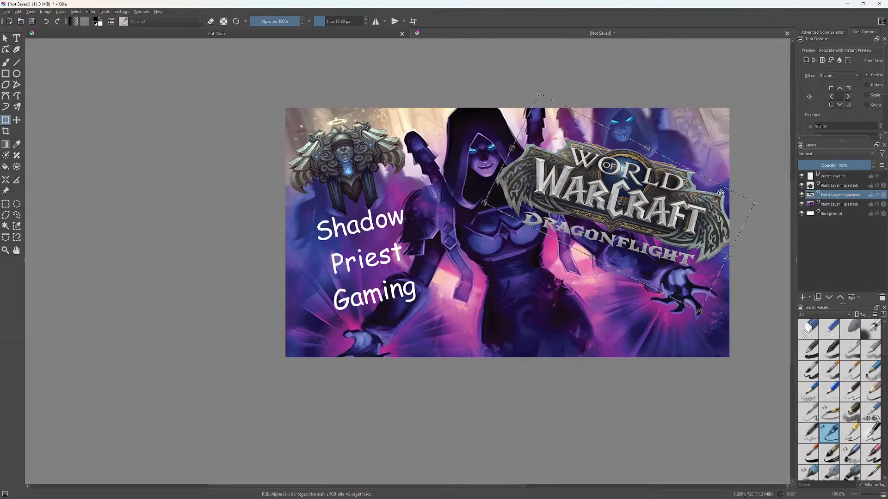
pyautogui.moveTo(755, 202); pyautogui.dragTo(755, 254)
pyautogui.moveTo(685, 231); pyautogui.dragTo(703, 227)
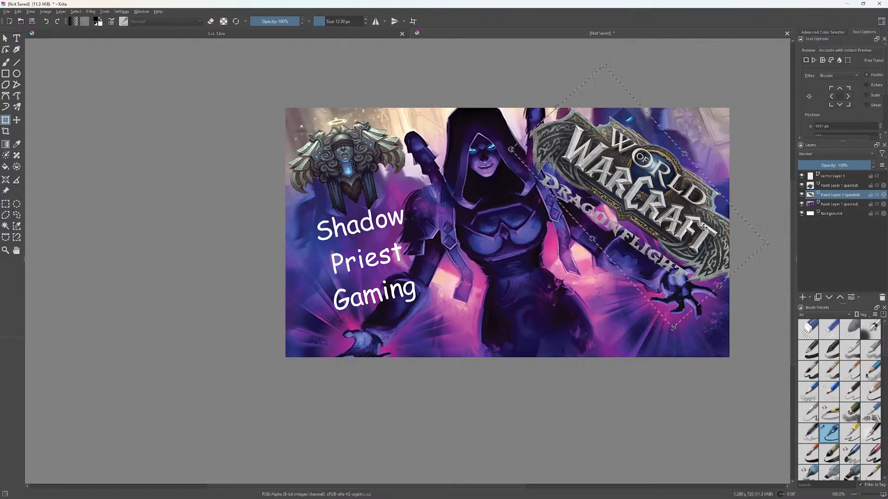
# Shrink the logo to fit the artwork's upper-right corner, turn it slightly further clockwise and shift it right.
pyautogui.moveTo(765, 245); pyautogui.dragTo(689, 229)
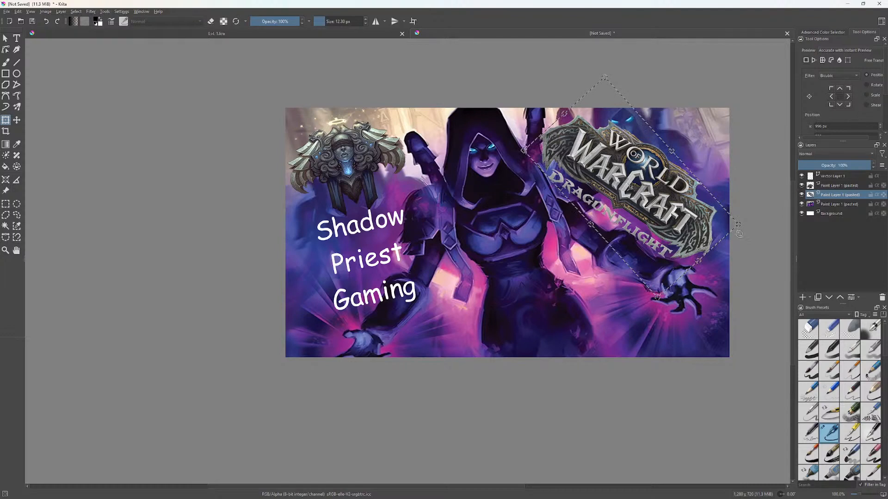
pyautogui.press('Return')
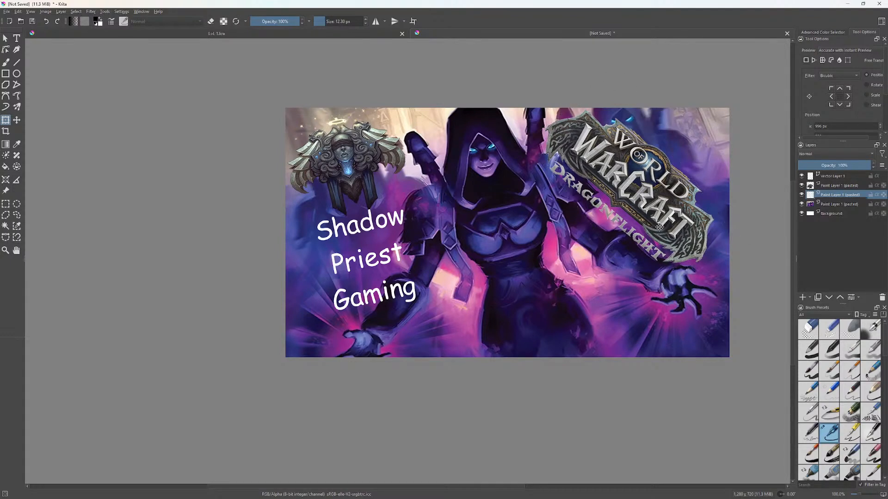
pyautogui.moveTo(659, 227); pyautogui.dragTo(669, 229)
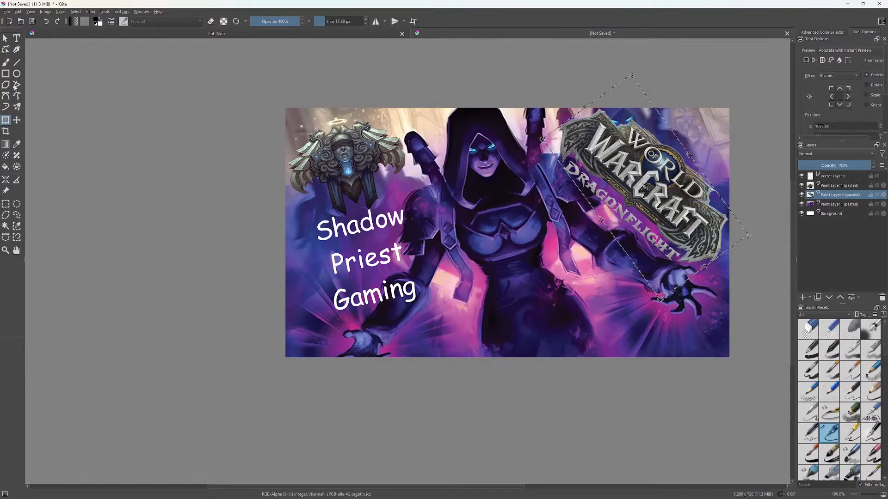
pyautogui.click(17, 120)
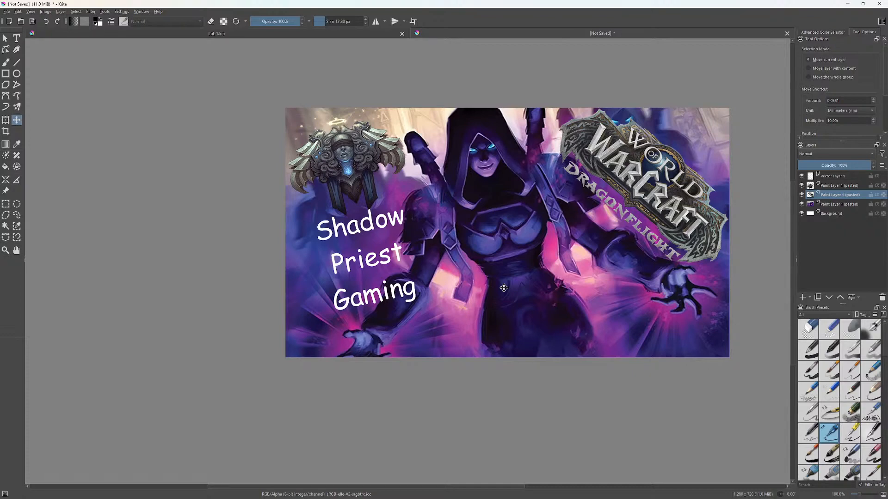
# Straighten the priest crest by rotating it clockwise, enlarge it slightly and keep it in the artwork's upper-left corner.
pyautogui.click(834, 187)
pyautogui.hotkey('ctrl', 't')
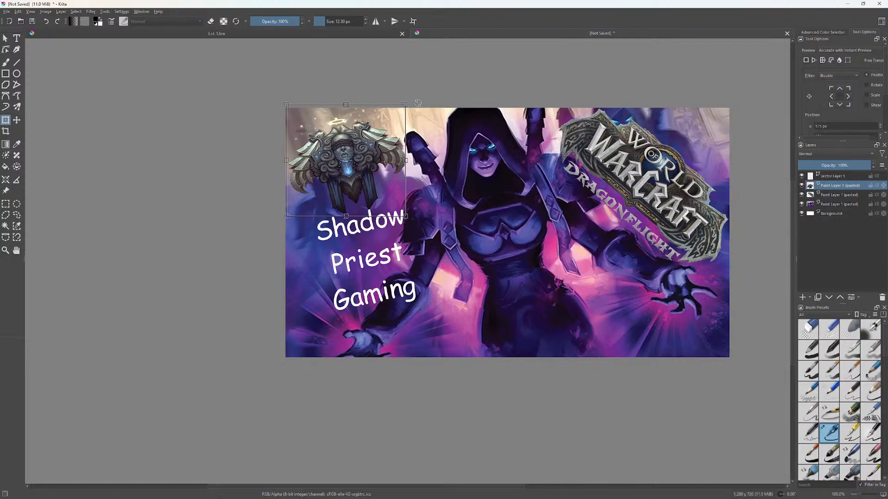
pyautogui.press('Return')
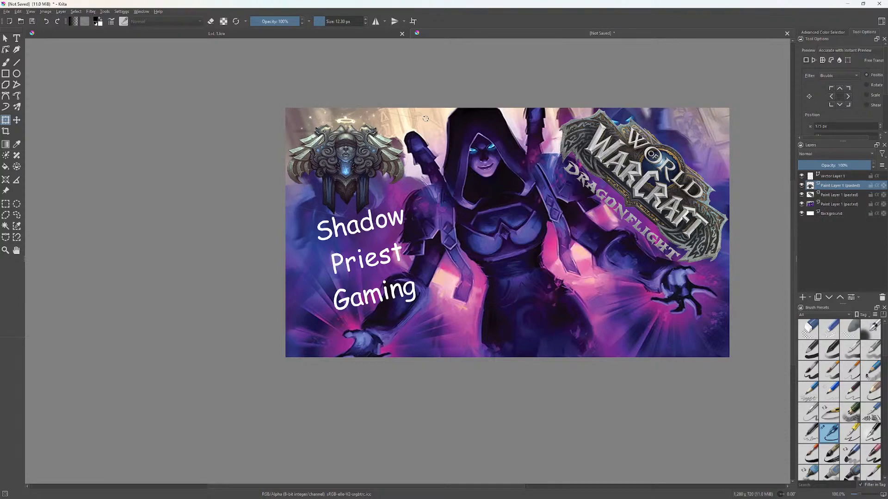
pyautogui.click(426, 118)
pyautogui.moveTo(399, 226); pyautogui.dragTo(407, 242)
pyautogui.moveTo(368, 158); pyautogui.dragTo(372, 154)
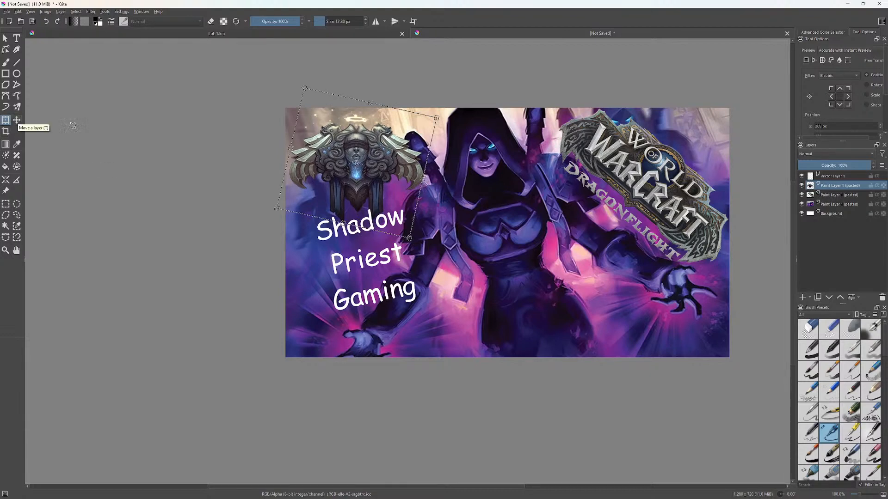
# Rotate the three-line text clockwise until it is level, enlarge it and centre it below the crest.
pyautogui.click(835, 179)
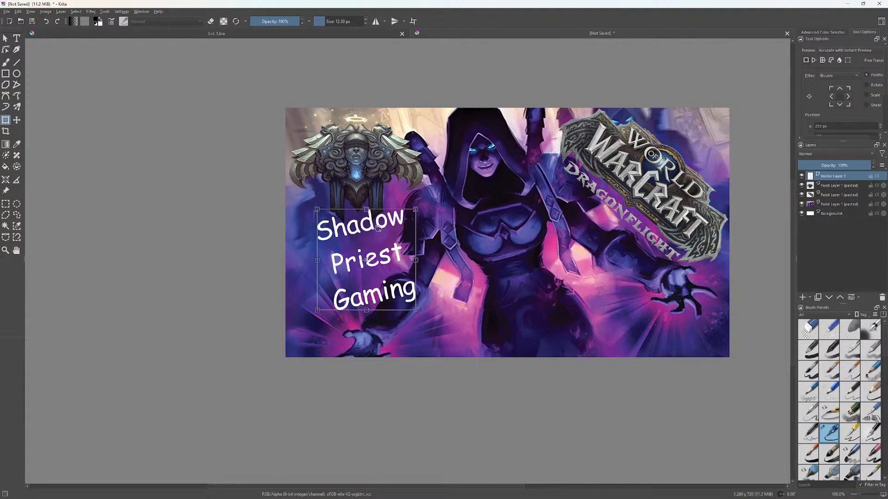
pyautogui.moveTo(418, 207); pyautogui.dragTo(397, 234)
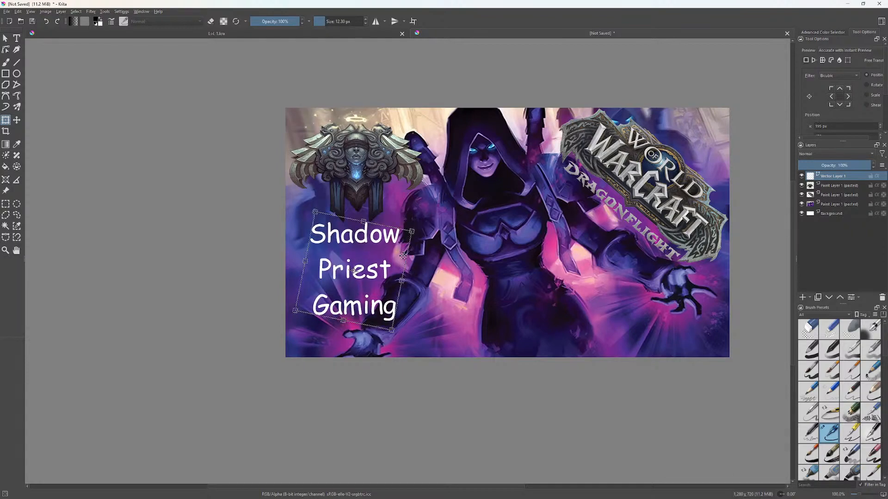
pyautogui.moveTo(391, 330); pyautogui.dragTo(401, 344)
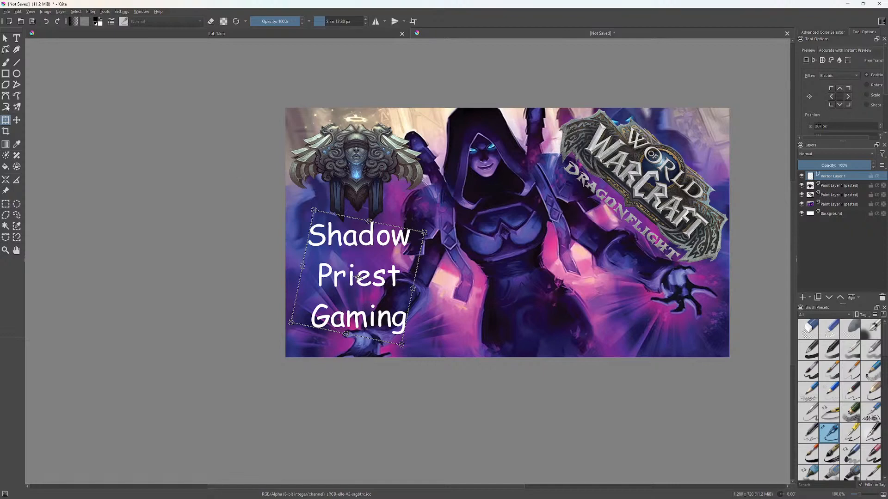
pyautogui.click(17, 120)
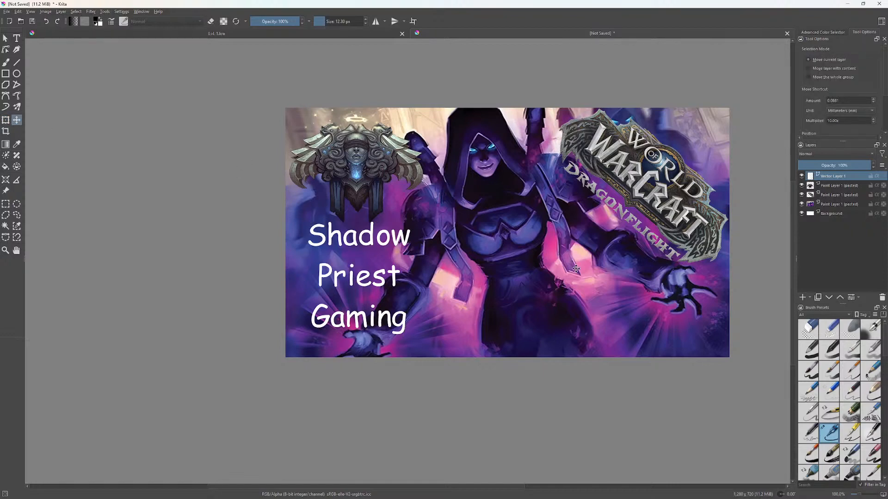
# Nudge the three-line text slightly down and left, and move the Dragonflight logo to the artwork's lower centre.
pyautogui.moveTo(396, 311); pyautogui.dragTo(394, 313)
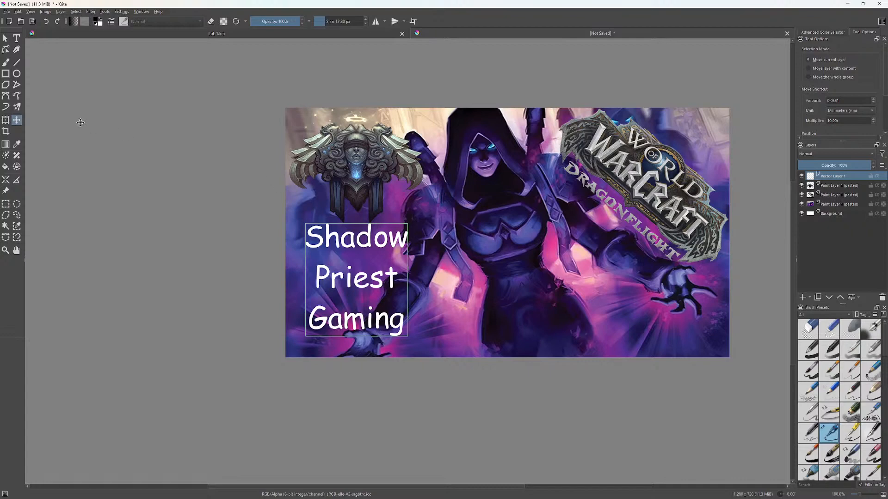
pyautogui.click(840, 187)
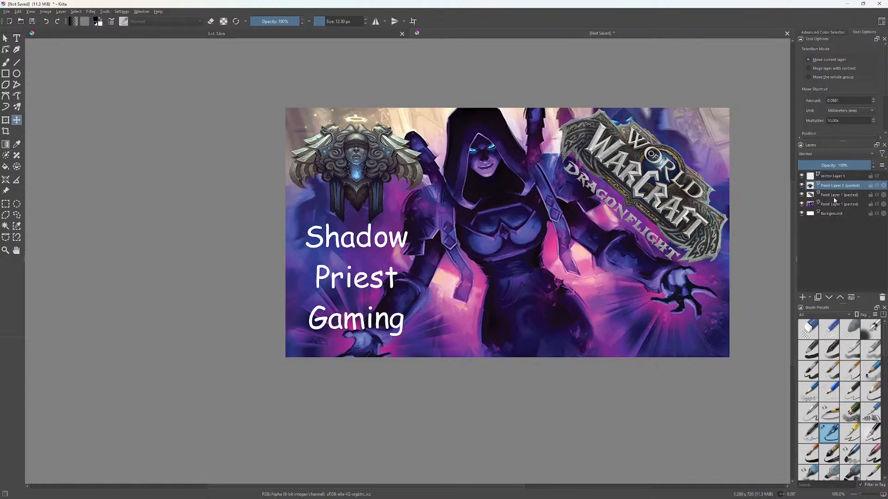
pyautogui.click(835, 195)
pyautogui.moveTo(696, 226); pyautogui.dragTo(581, 303)
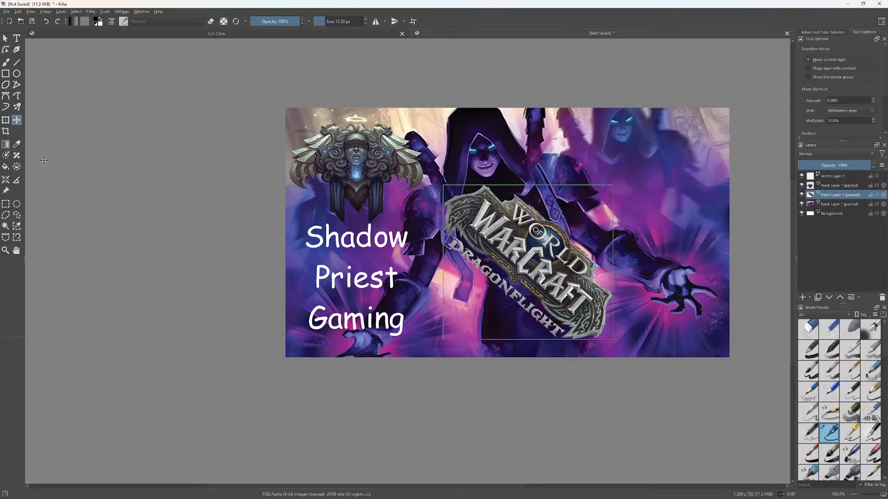
# Rotate the Dragonflight logo counter-clockwise until it is level and place it along the artwork's bottom edge, right of centre.
pyautogui.click(6, 120)
pyautogui.moveTo(627, 235); pyautogui.dragTo(577, 119)
pyautogui.moveTo(579, 260)
pyautogui.mouseDown()
pyautogui.moveTo(572, 271)
pyautogui.moveTo(581, 286)
pyautogui.moveTo(576, 267)
pyautogui.mouseUp()
pyautogui.moveTo(645, 269); pyautogui.dragTo(634, 317)
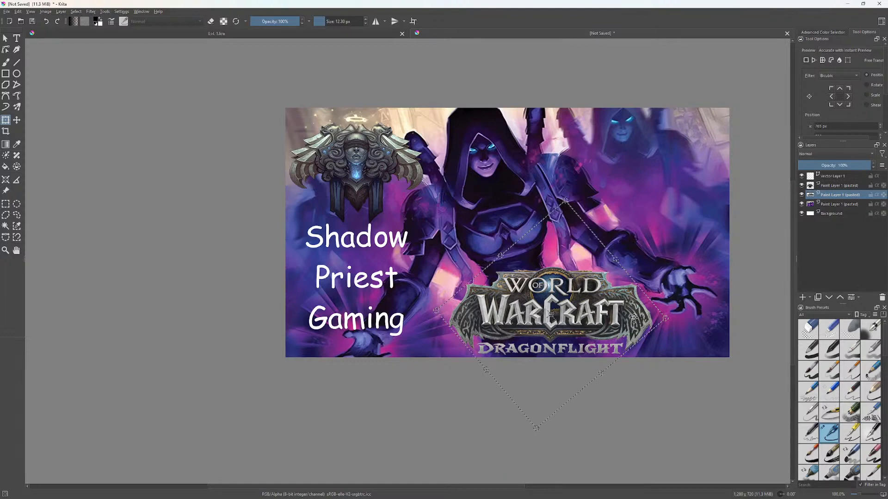
pyautogui.moveTo(634, 317); pyautogui.dragTo(638, 320)
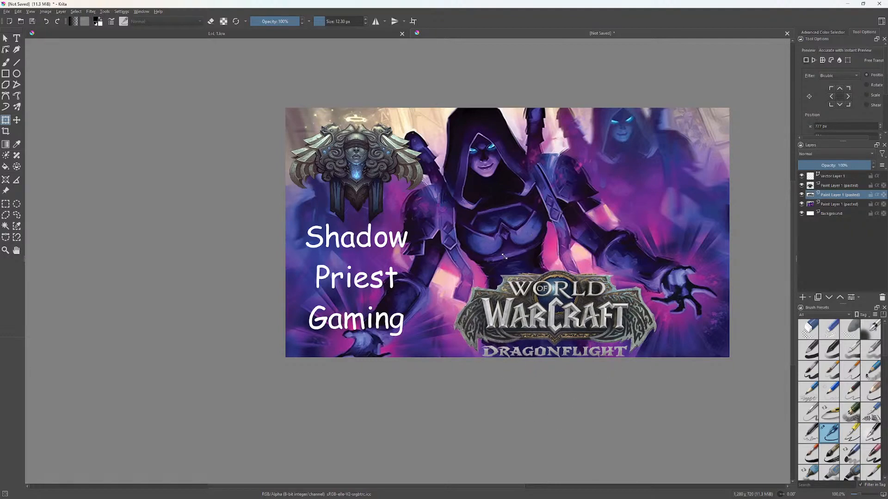
pyautogui.moveTo(504, 255)
pyautogui.mouseDown()
pyautogui.moveTo(482, 253)
pyautogui.moveTo(492, 267)
pyautogui.mouseUp()
pyautogui.hotkey('ctrl', 'z')
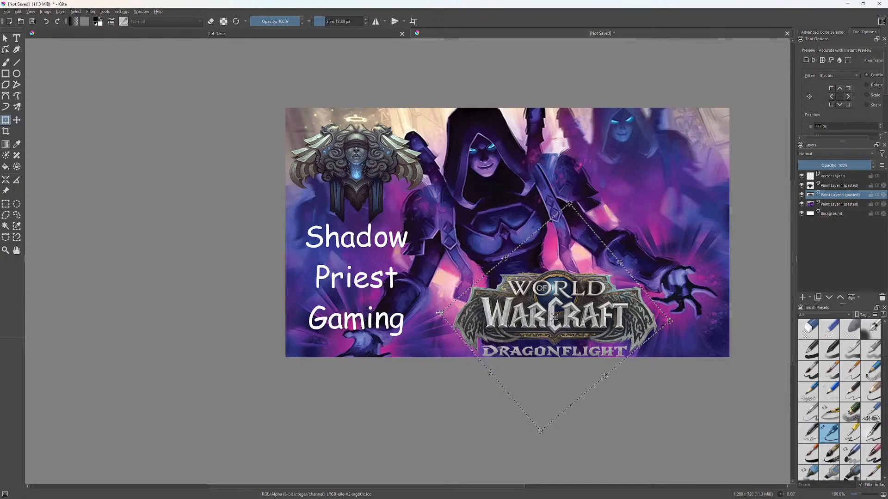
pyautogui.moveTo(438, 313)
pyautogui.mouseDown()
pyautogui.moveTo(427, 306)
pyautogui.moveTo(437, 283)
pyautogui.moveTo(426, 313)
pyautogui.mouseUp()
# Enlarge the logo proportionally, fit it into the artwork's lower-right corner and tilt it slightly counter-clockwise.
pyautogui.click(17, 120)
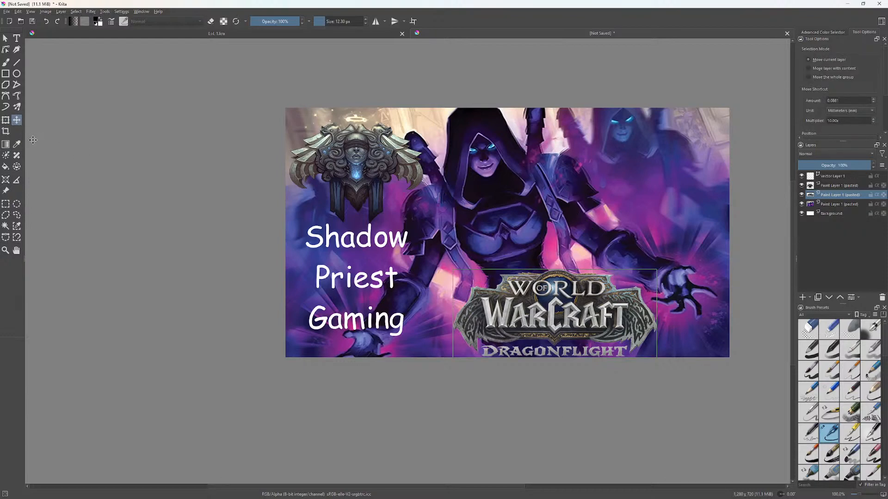
pyautogui.click(5, 119)
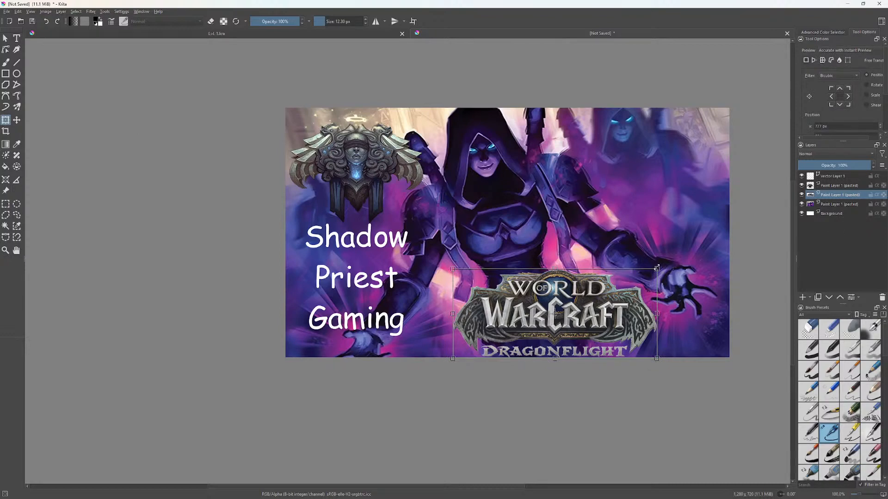
pyautogui.moveTo(657, 268); pyautogui.dragTo(684, 251)
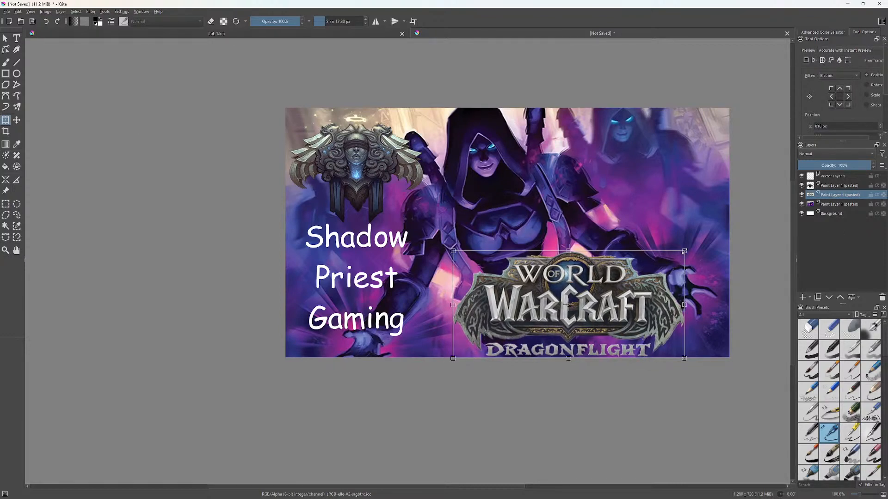
pyautogui.moveTo(657, 289); pyautogui.dragTo(695, 284)
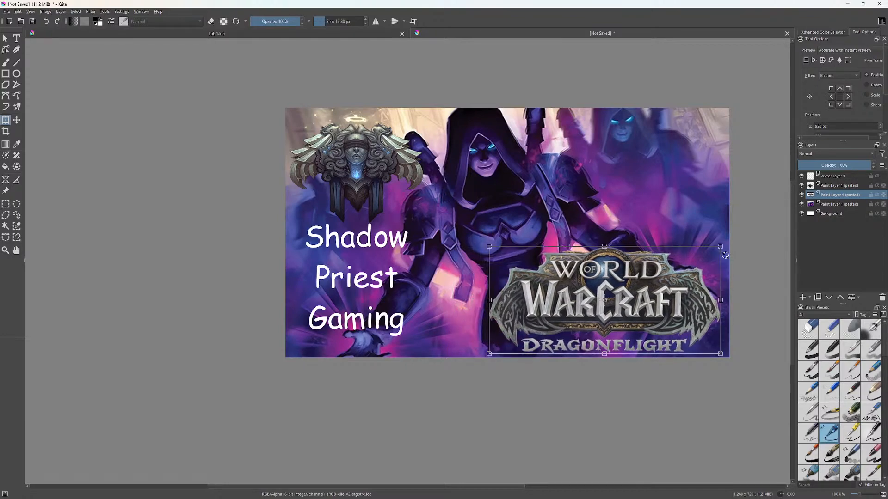
pyautogui.moveTo(726, 254); pyautogui.dragTo(726, 246)
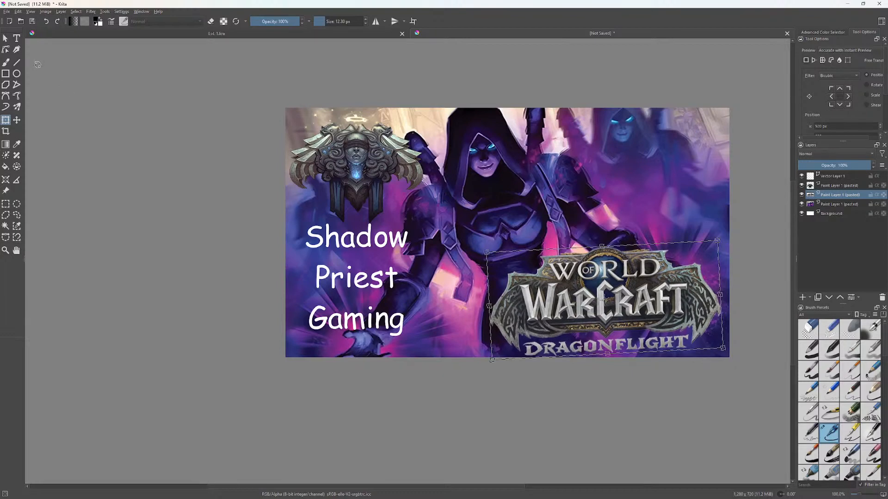
pyautogui.click(17, 120)
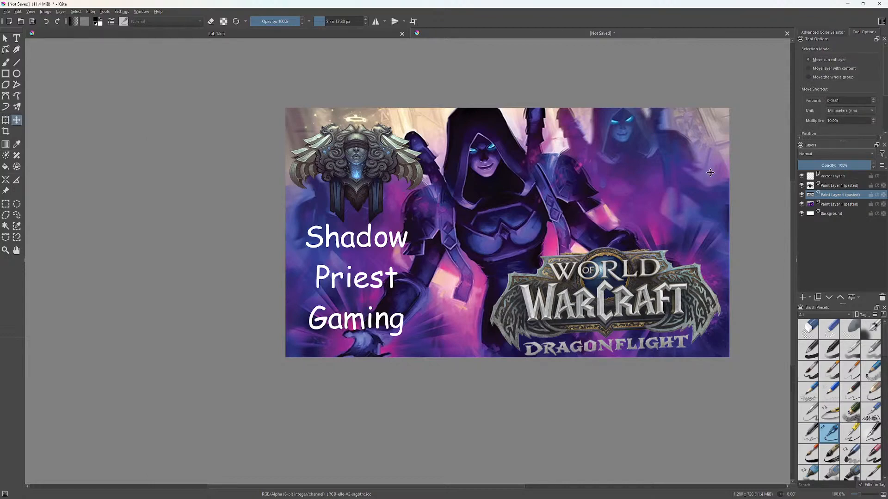
# Shift the "Shadow Priest Gaming" text slightly down to widen the gap below the crest.
pyautogui.click(841, 177)
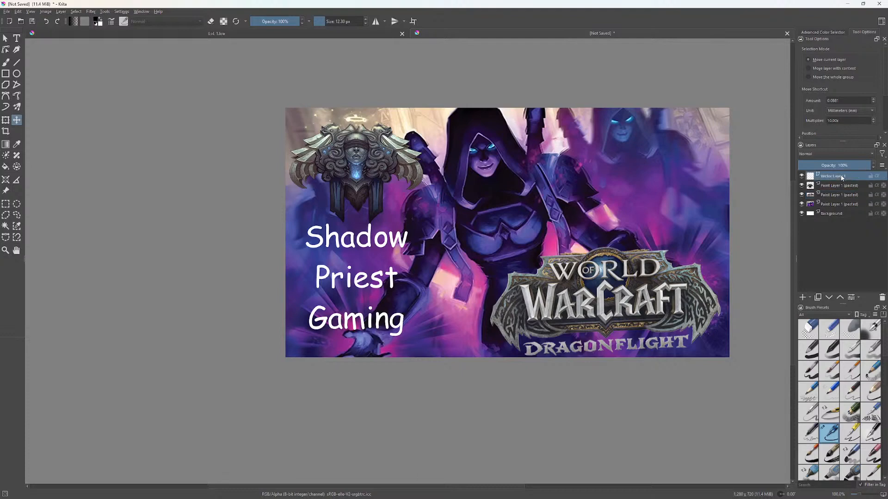
pyautogui.moveTo(337, 273); pyautogui.dragTo(336, 277)
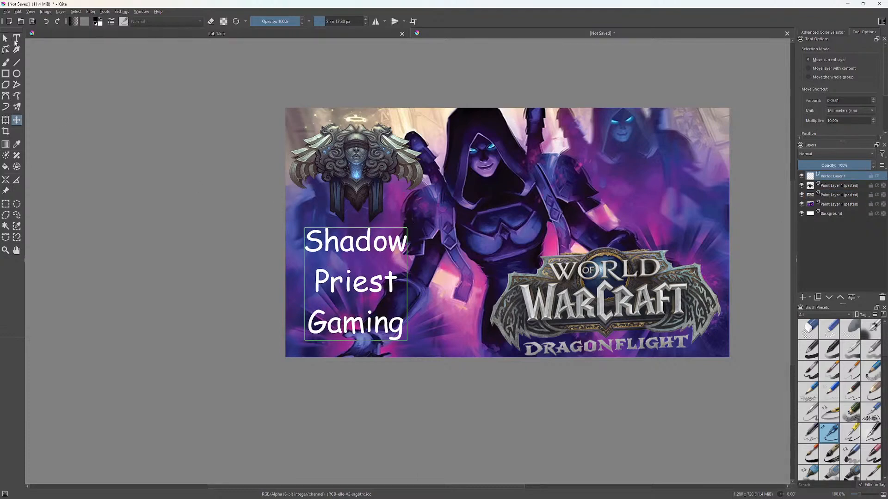
pyautogui.click(17, 39)
pyautogui.click(17, 121)
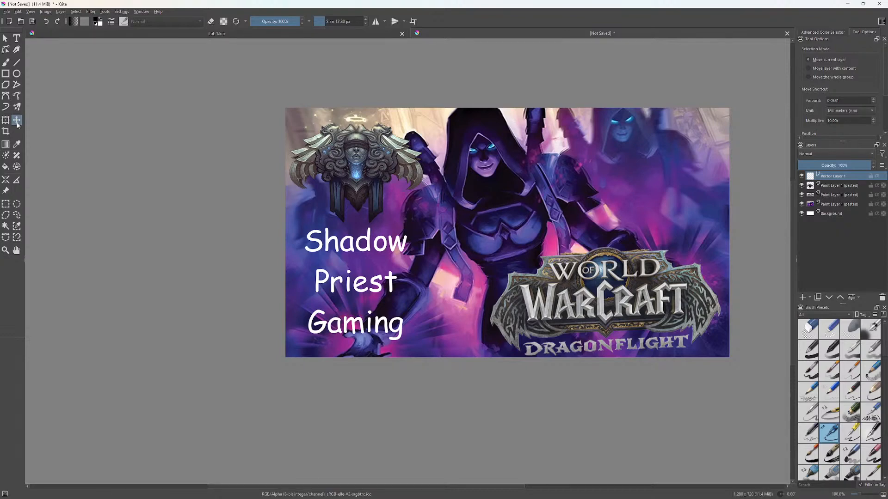
# Save the document as WoW 1.kra and export it as a PNG image with the default PNG options.
pyautogui.click(7, 11)
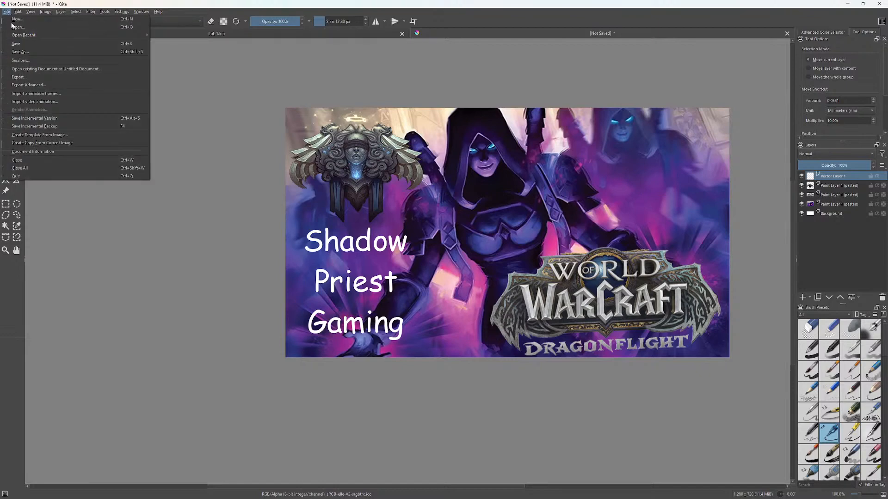
pyautogui.click(24, 52)
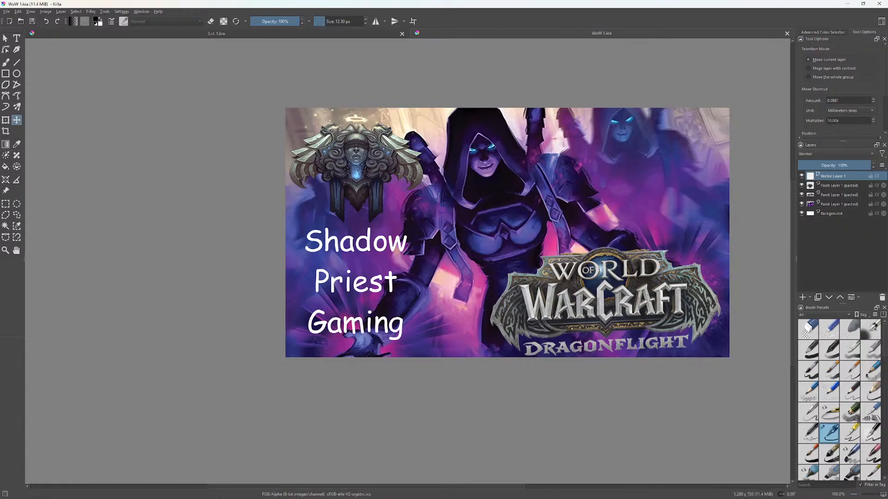
pyautogui.click(7, 11)
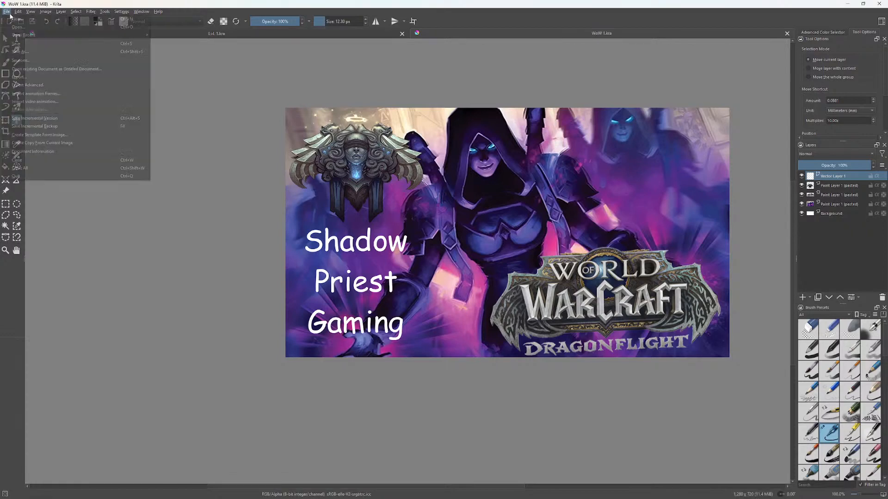
pyautogui.click(26, 78)
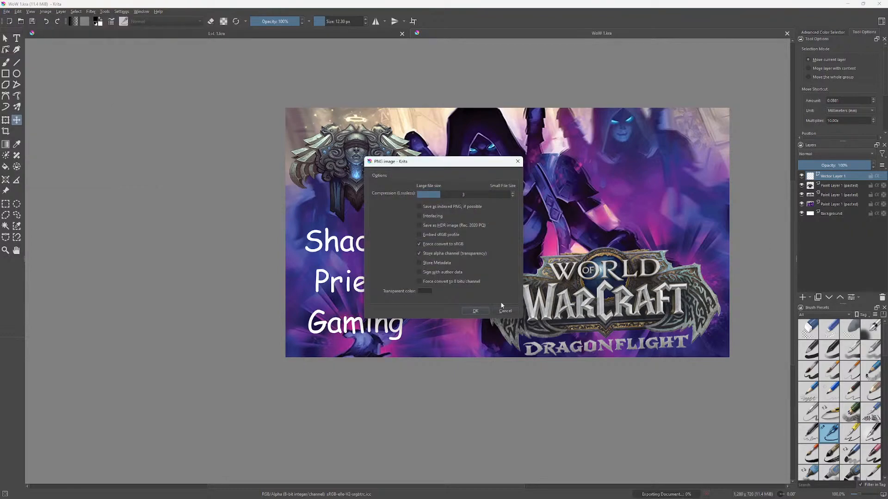
pyautogui.click(475, 309)
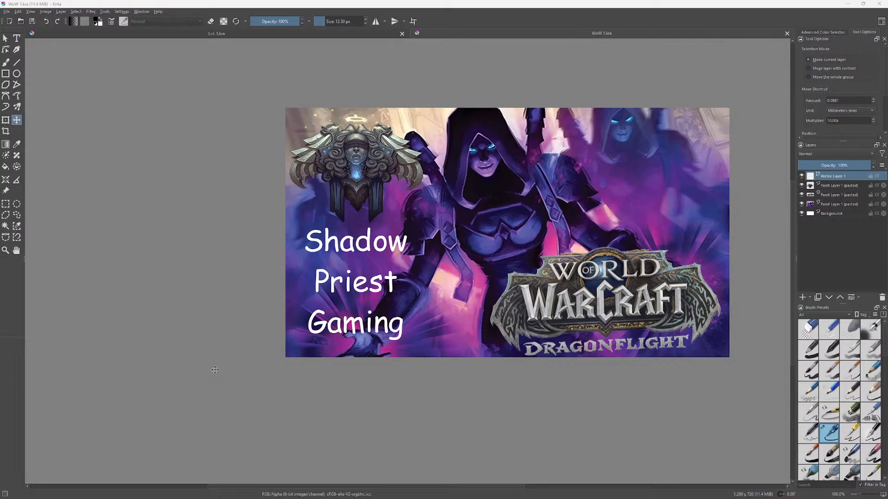
pyautogui.scroll(5, 647, 314)
pyautogui.scroll(-1, 583, 301)
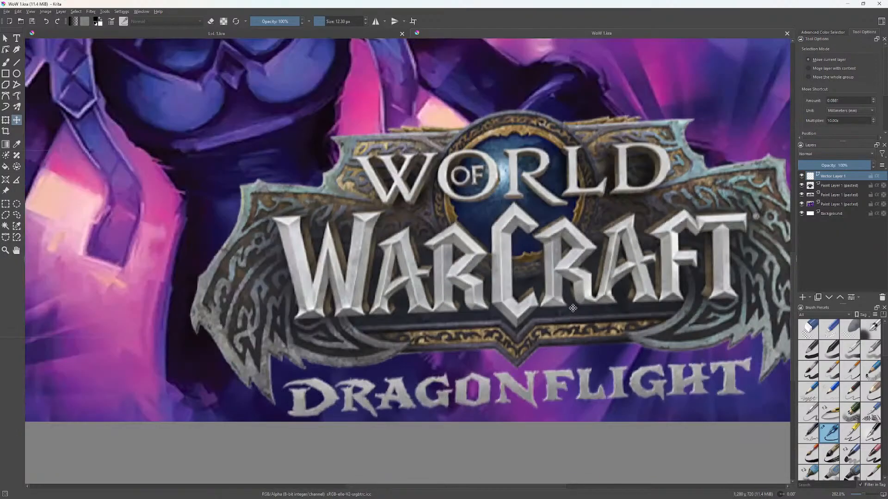
pyautogui.click(839, 195)
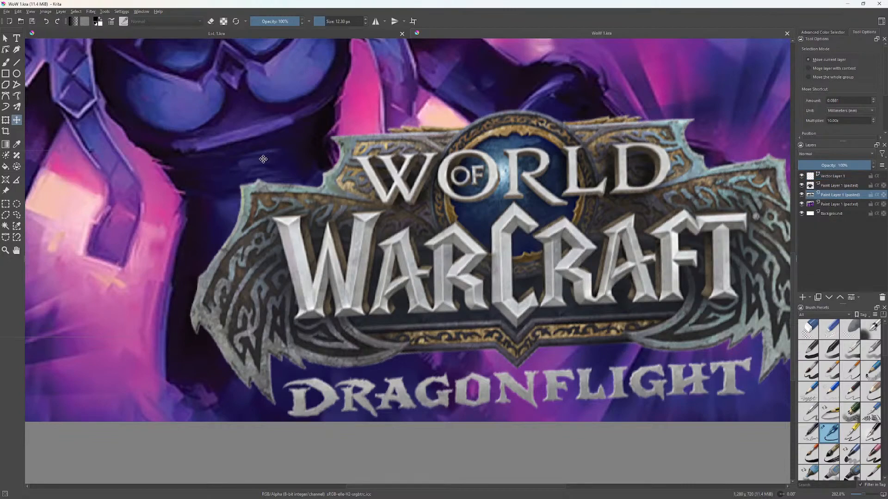
pyautogui.press('b')
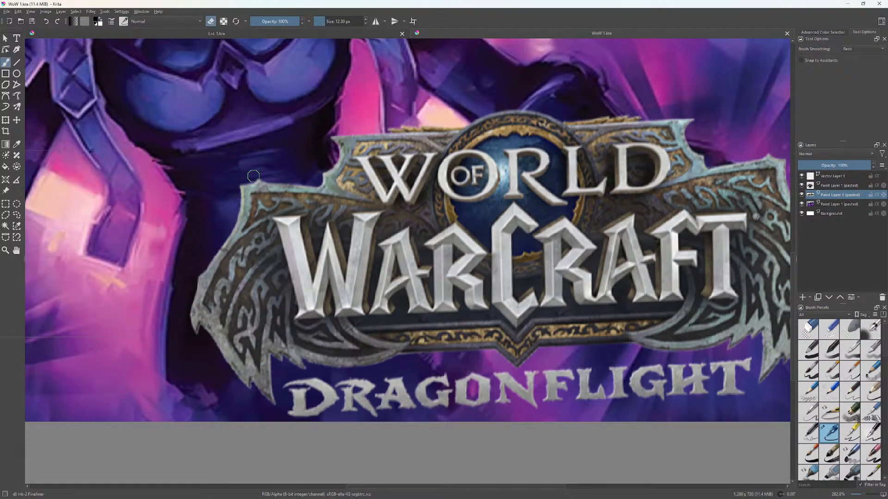
pyautogui.moveTo(250, 175); pyautogui.dragTo(253, 182)
pyautogui.hotkey('ctrl', 'z')
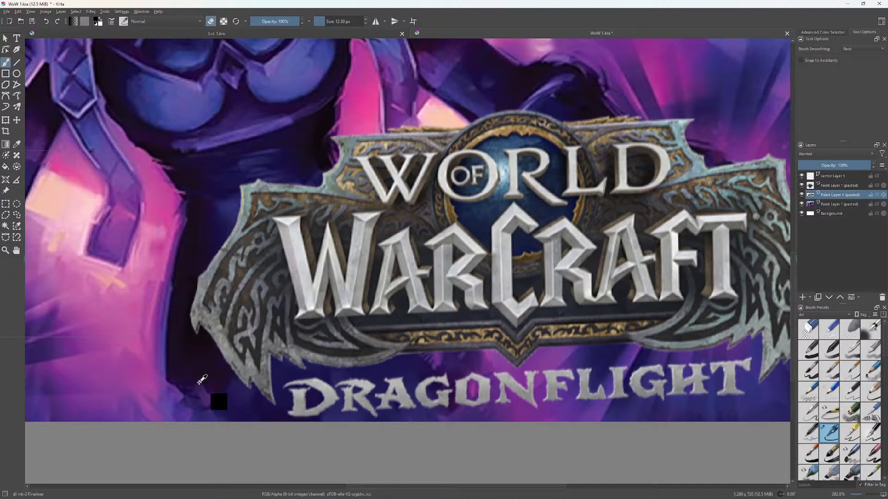
# Save the current state of WoW 1.kra.
pyautogui.press('1')
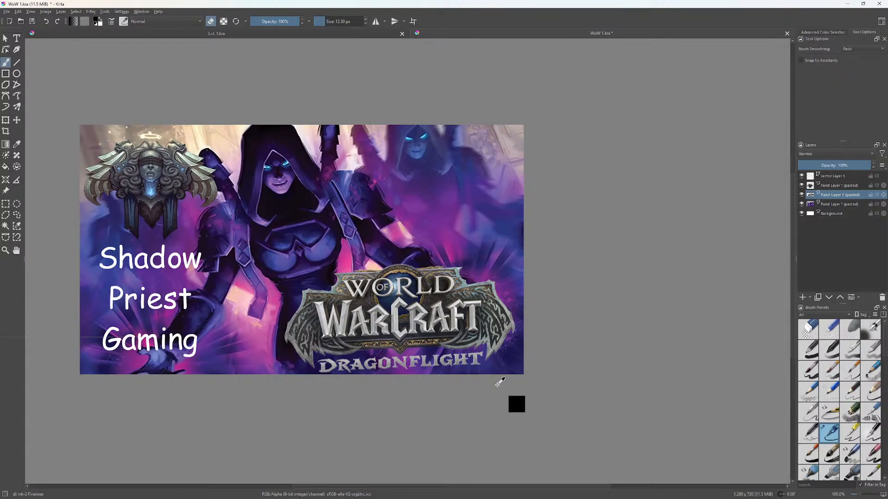
pyautogui.hotkey('ctrl', 's')
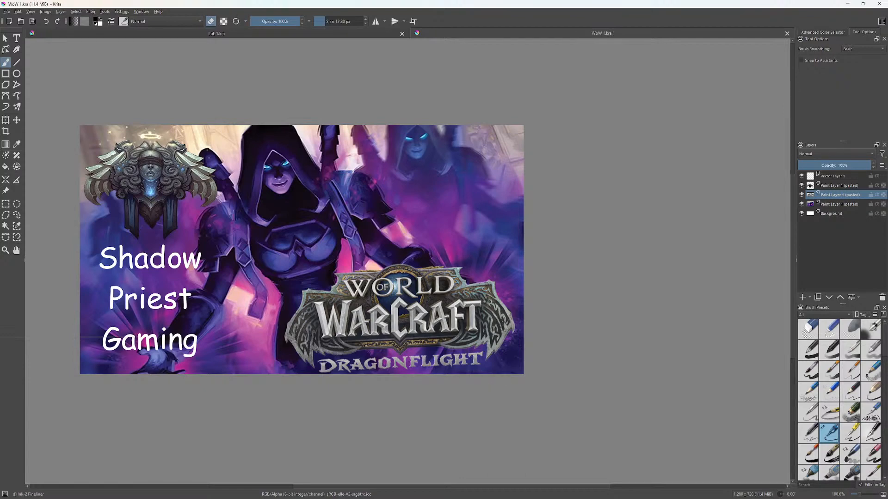
pyautogui.click(299, 34)
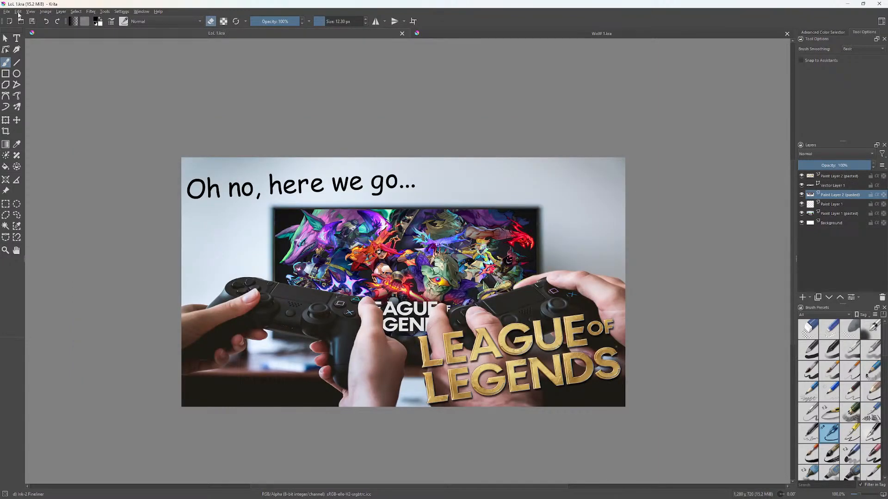
pyautogui.click(536, 34)
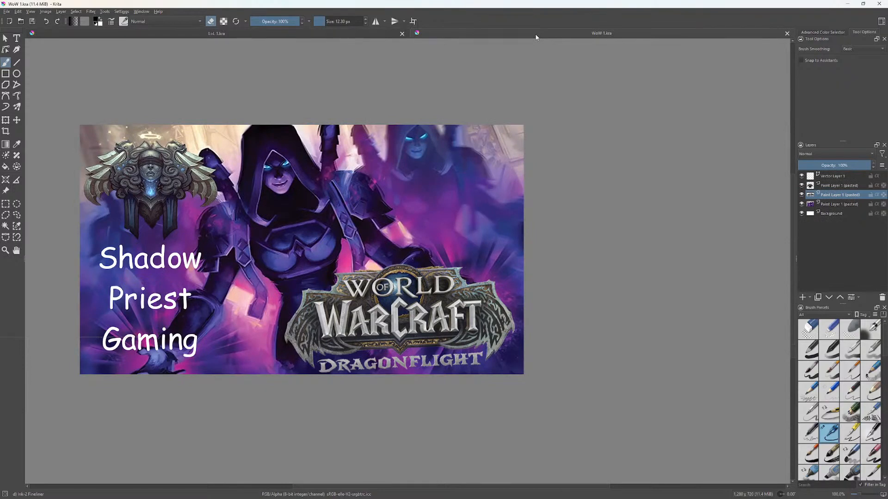